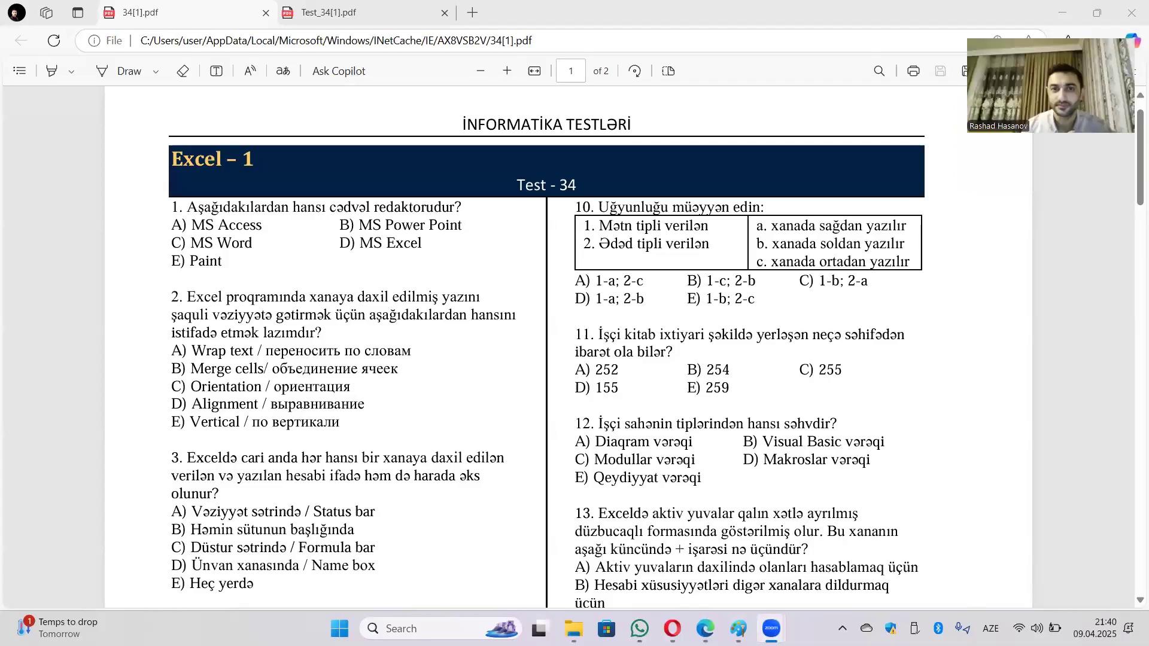
Step: Scroll through 34[1].pdf onto page 2, down to questions 20–22 and the closing QR code
{"action": "scroll", "coordinate": [538, 290], "scroll_direction": "down", "scroll_amount": 1}
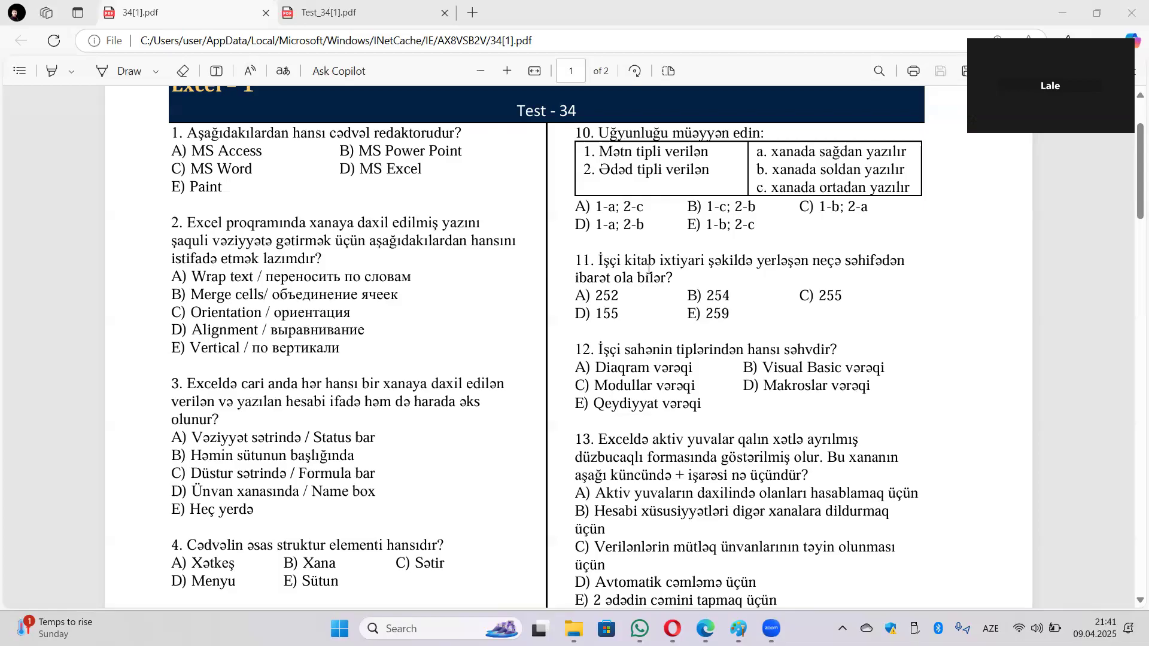
{"action": "scroll", "coordinate": [811, 281], "scroll_direction": "down", "scroll_amount": 1}
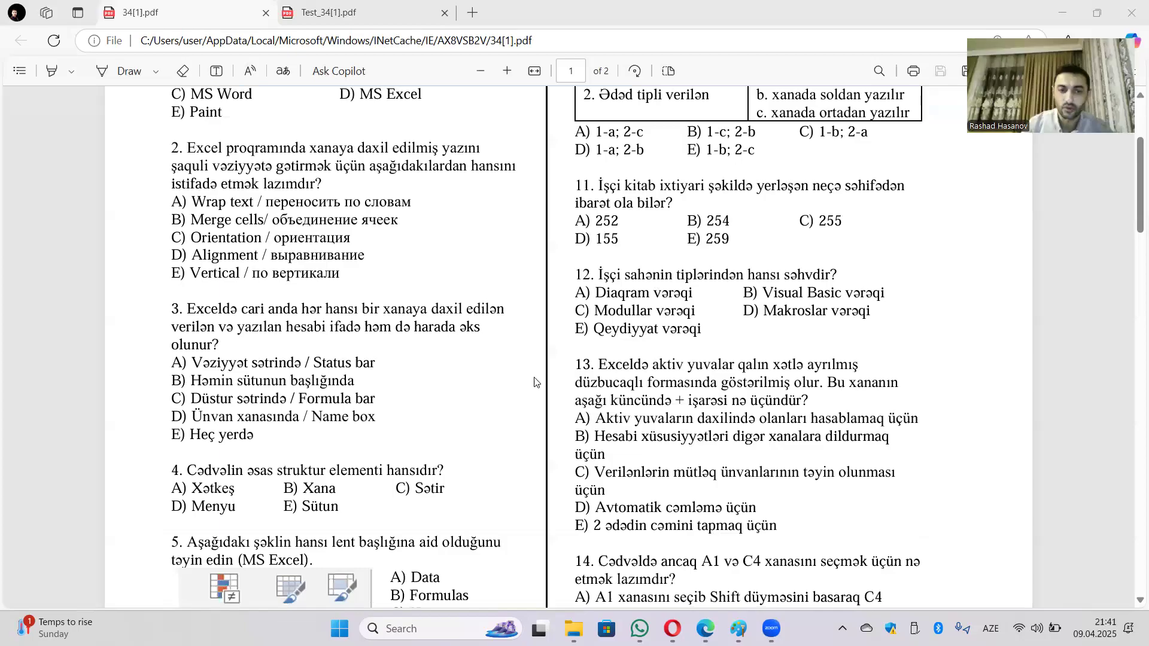
{"action": "scroll", "coordinate": [519, 392], "scroll_direction": "down", "scroll_amount": 5}
{"action": "scroll", "coordinate": [518, 392], "scroll_direction": "down", "scroll_amount": 3}
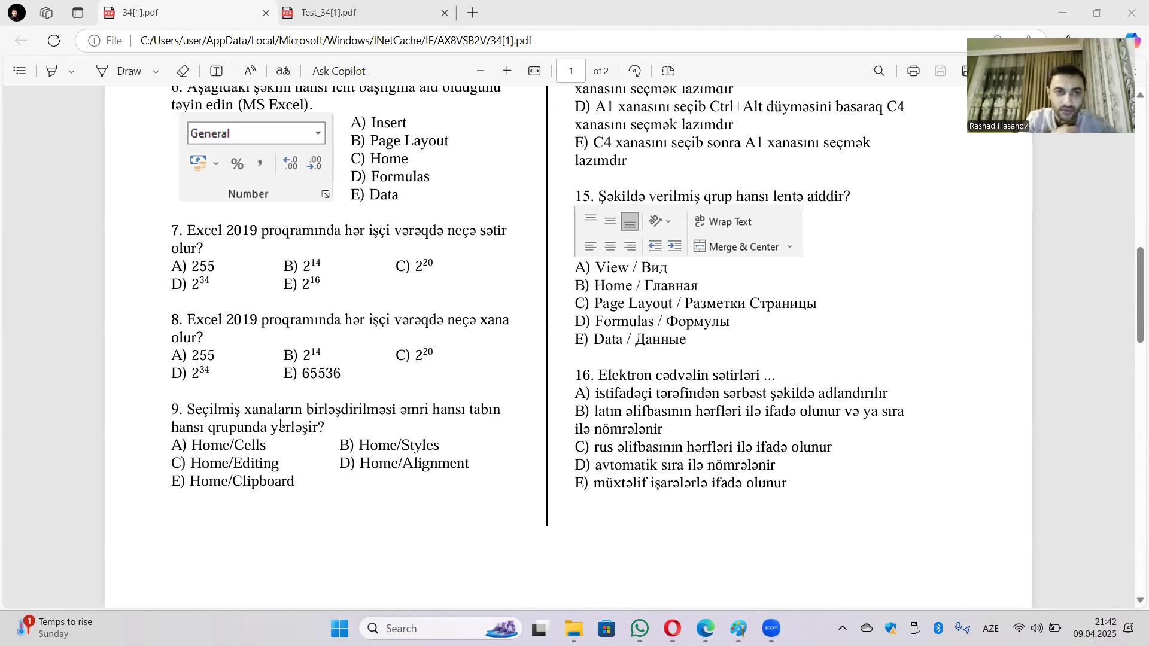
{"action": "scroll", "coordinate": [419, 347], "scroll_direction": "up", "scroll_amount": 5}
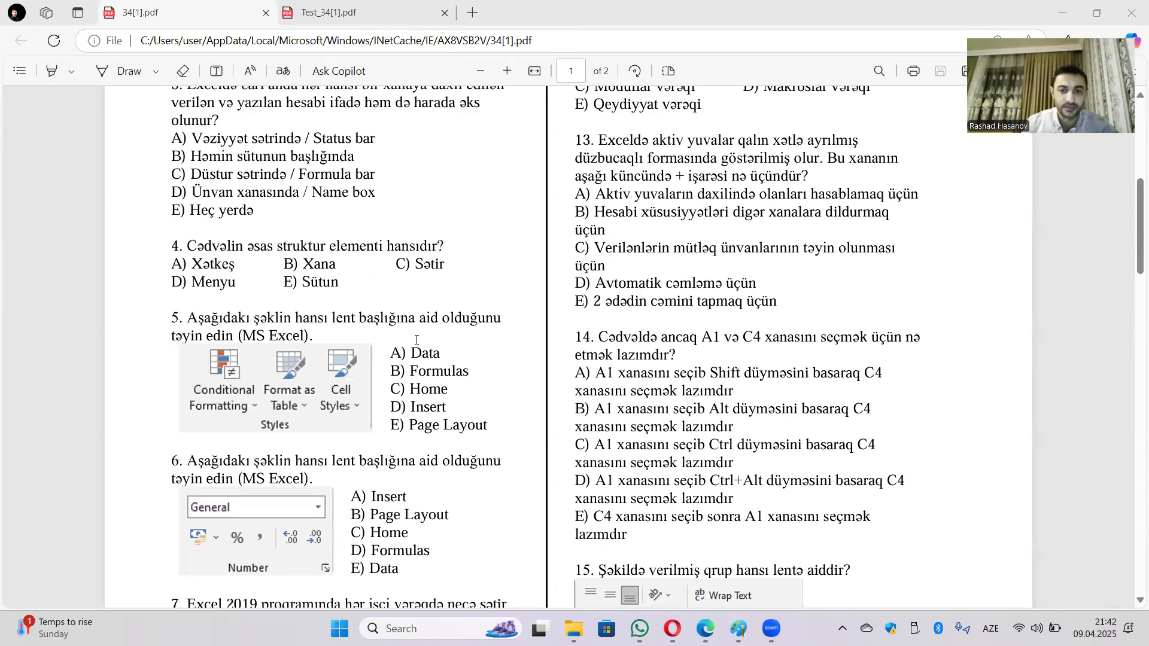
{"action": "scroll", "coordinate": [419, 341], "scroll_direction": "down", "scroll_amount": 2}
{"action": "scroll", "coordinate": [389, 359], "scroll_direction": "down", "scroll_amount": 3}
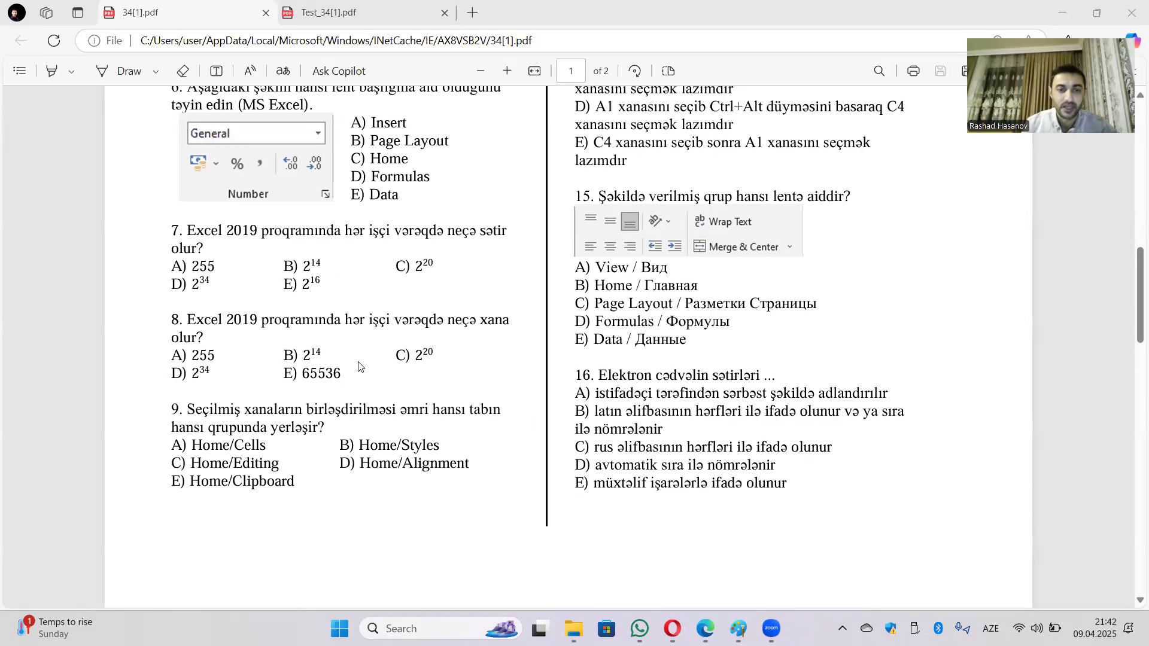
{"action": "scroll", "coordinate": [351, 436], "scroll_direction": "up", "scroll_amount": 10}
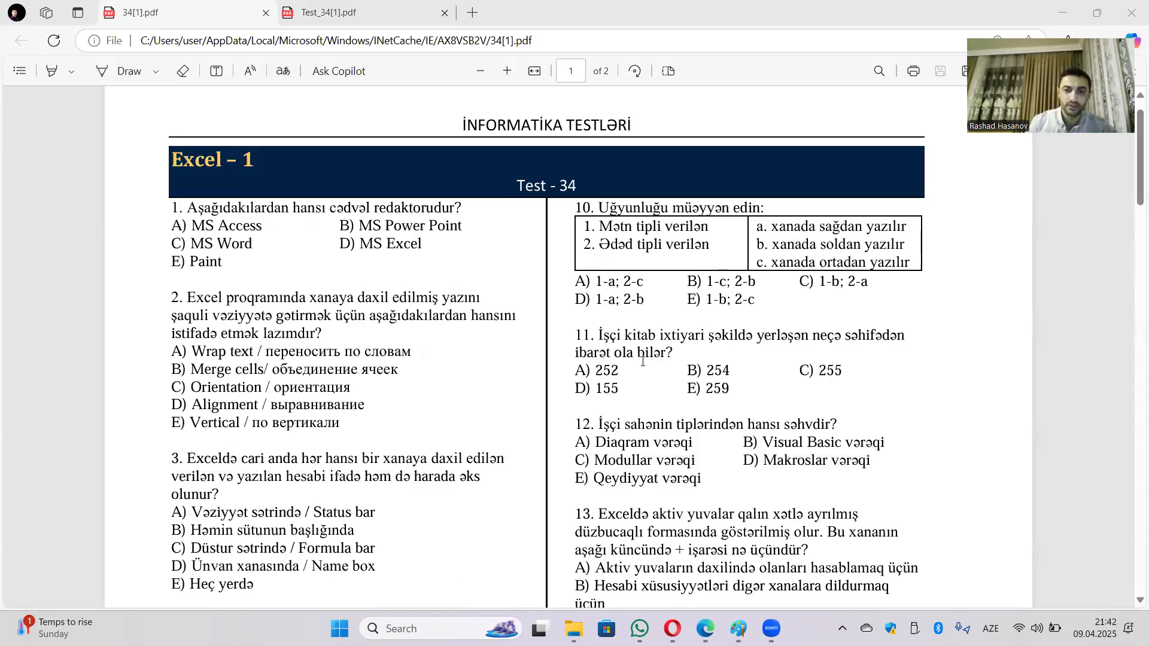
{"action": "scroll", "coordinate": [664, 413], "scroll_direction": "down", "scroll_amount": 1}
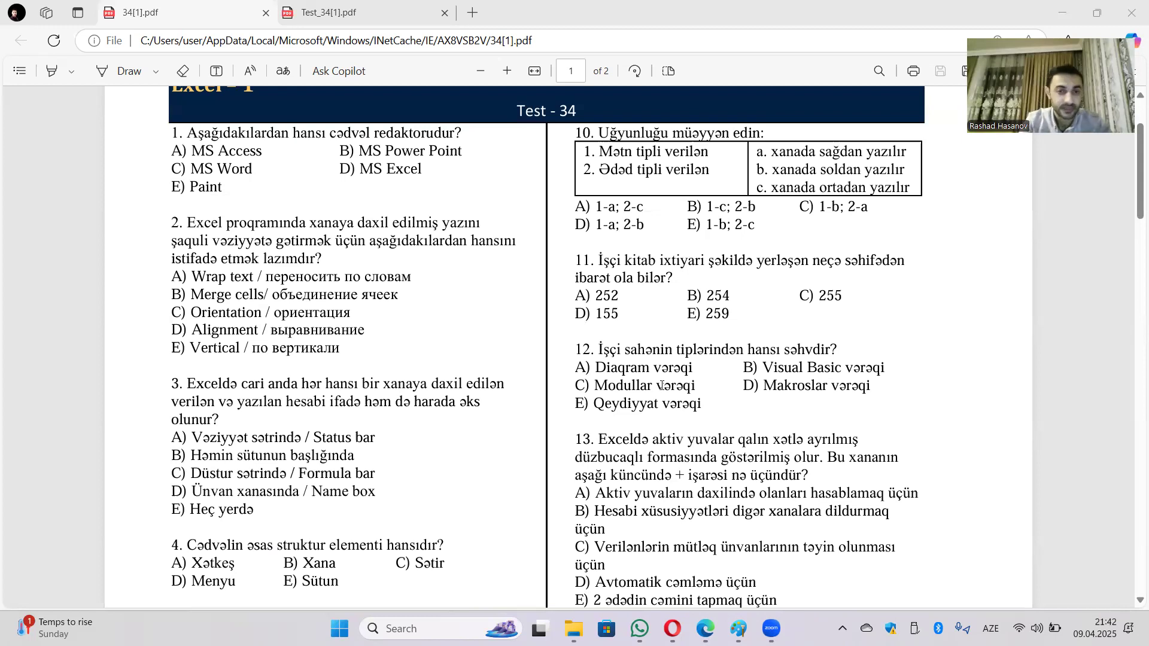
{"action": "scroll", "coordinate": [661, 385], "scroll_direction": "down", "scroll_amount": 15}
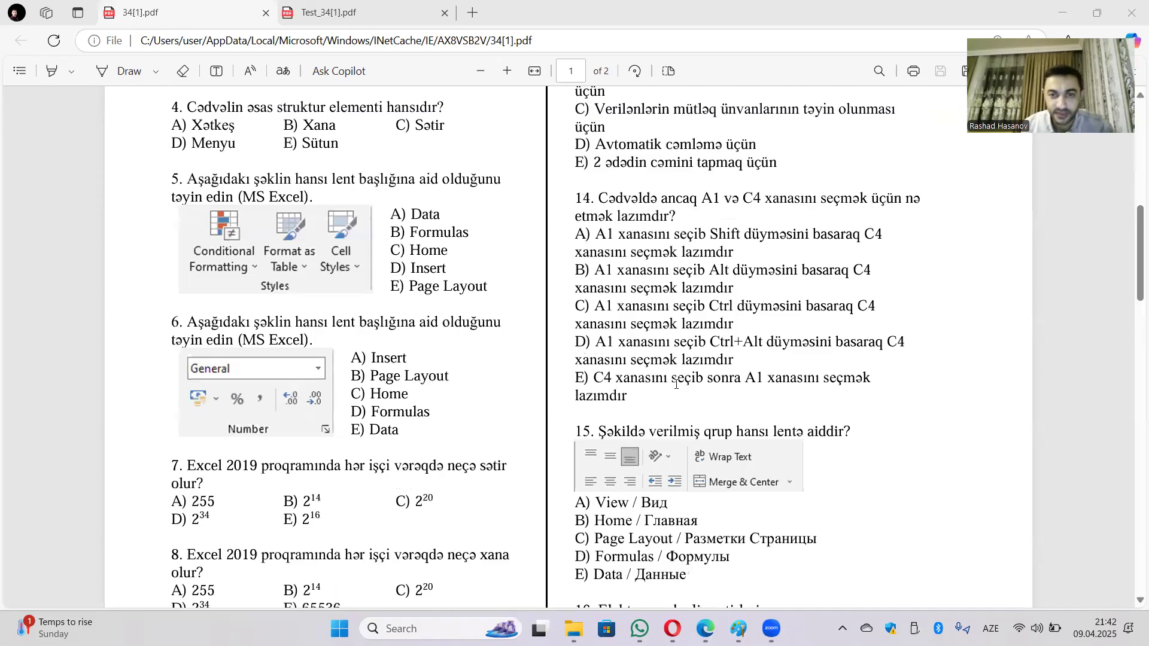
{"action": "scroll", "coordinate": [632, 439], "scroll_direction": "down", "scroll_amount": 10}
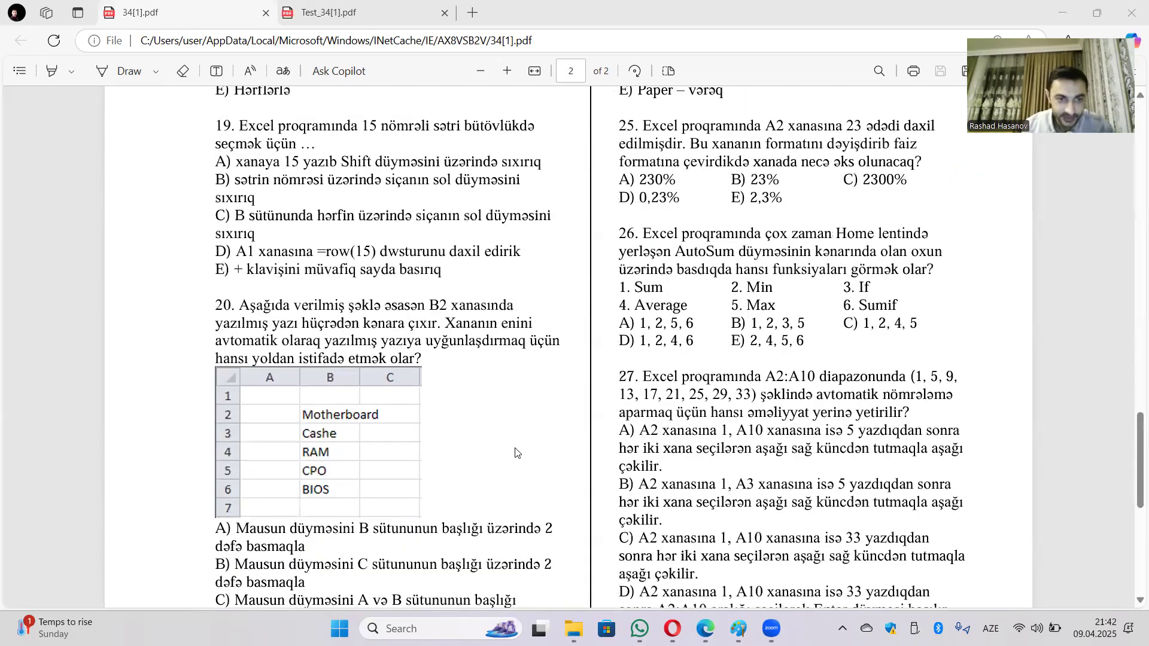
{"action": "scroll", "coordinate": [517, 448], "scroll_direction": "down", "scroll_amount": 5}
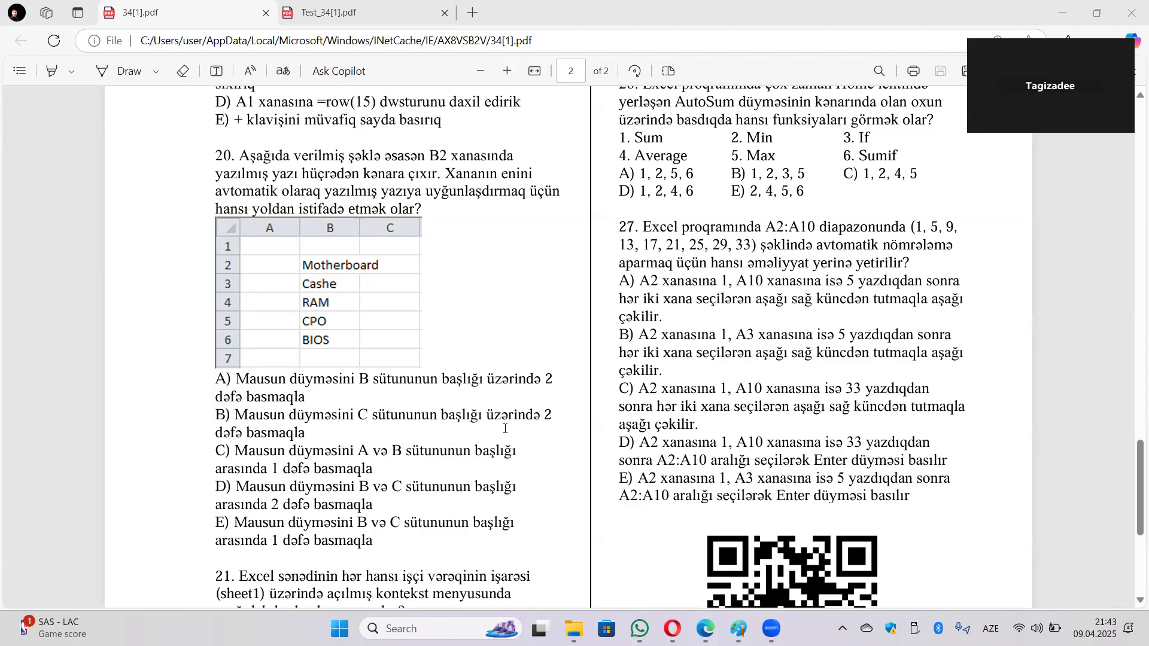
{"action": "scroll", "coordinate": [505, 429], "scroll_direction": "down", "scroll_amount": 5}
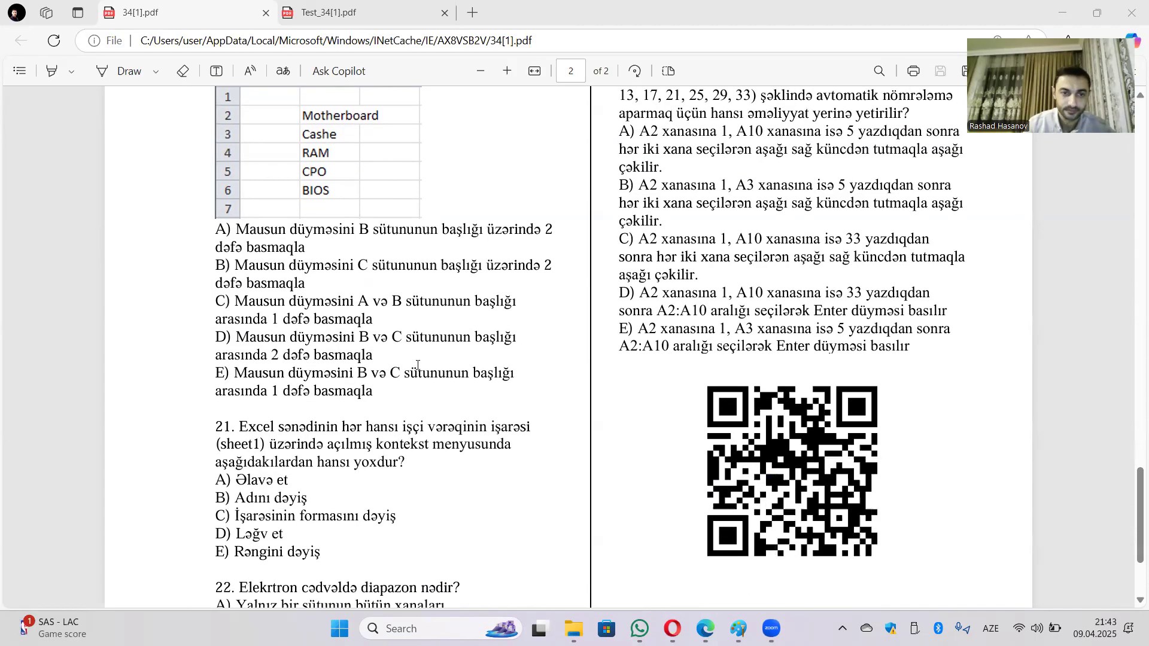
{"action": "scroll", "coordinate": [536, 393], "scroll_direction": "up", "scroll_amount": 15}
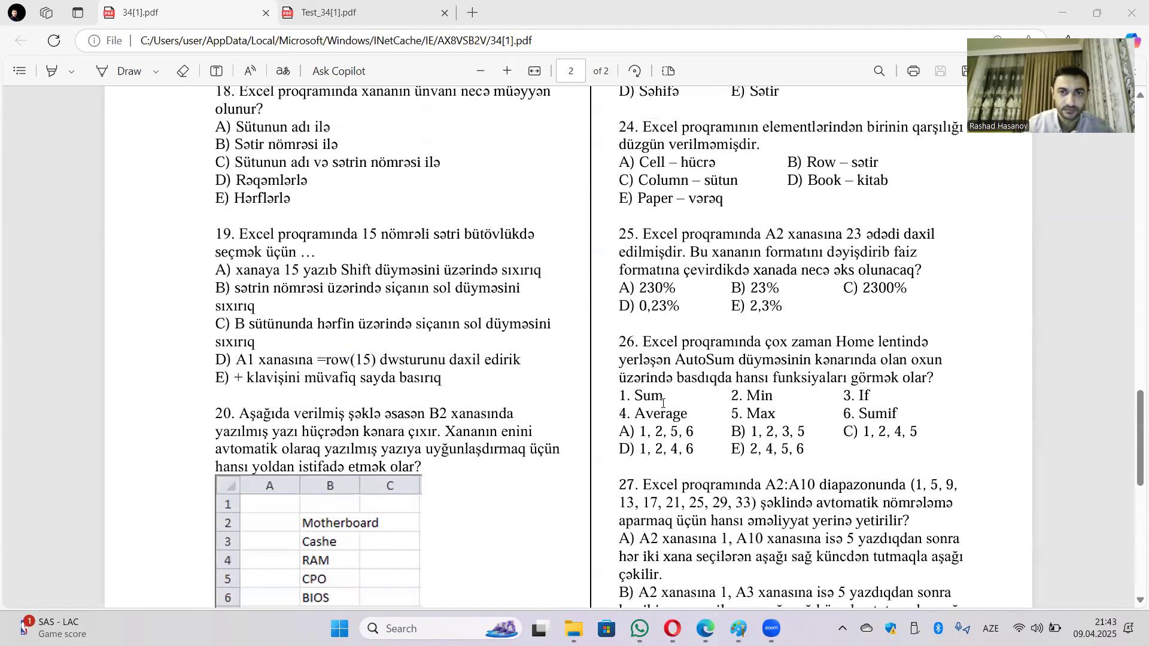
{"action": "scroll", "coordinate": [531, 391], "scroll_direction": "up", "scroll_amount": 10}
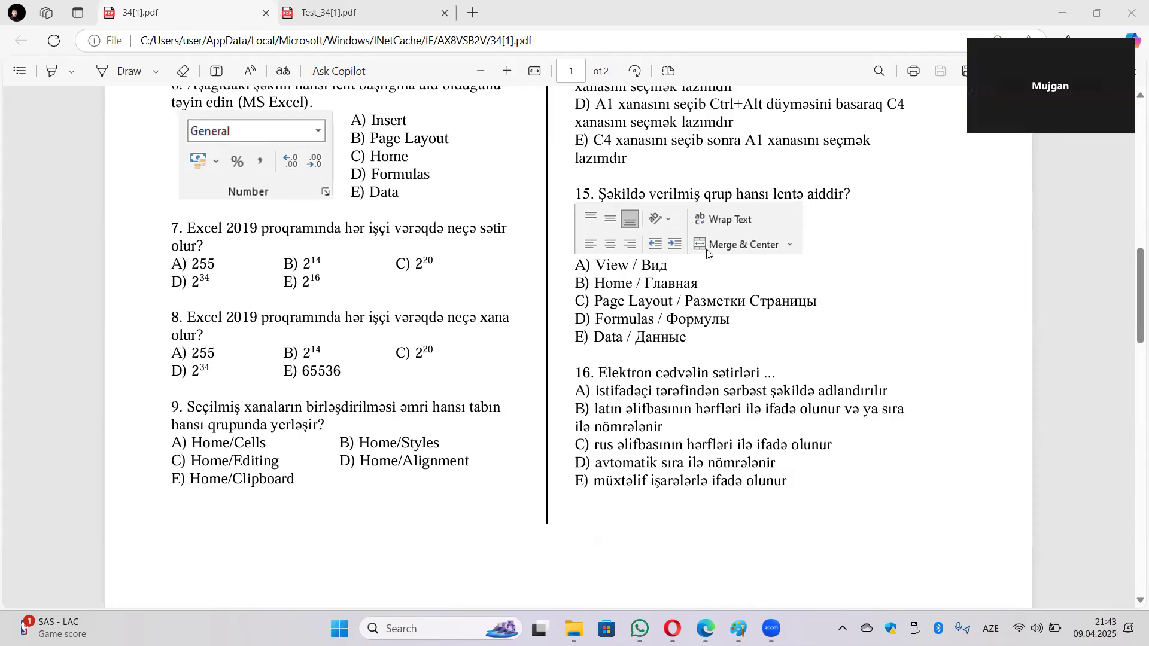
{"action": "scroll", "coordinate": [532, 358], "scroll_direction": "down", "scroll_amount": 10}
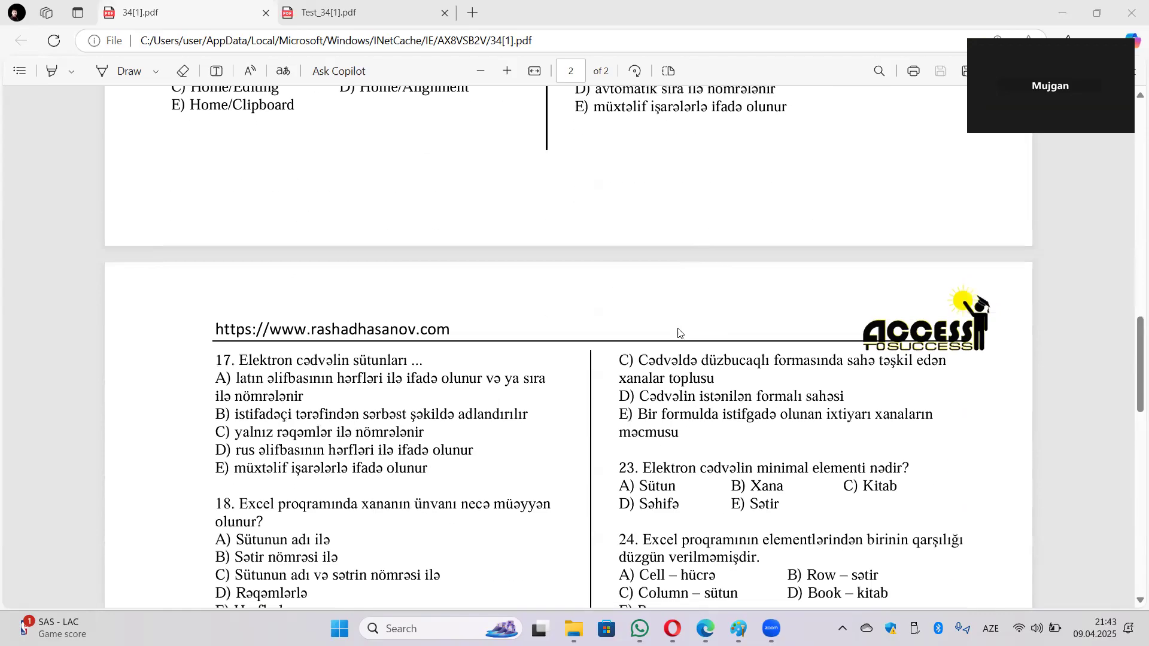
{"action": "scroll", "coordinate": [491, 355], "scroll_direction": "down", "scroll_amount": 7}
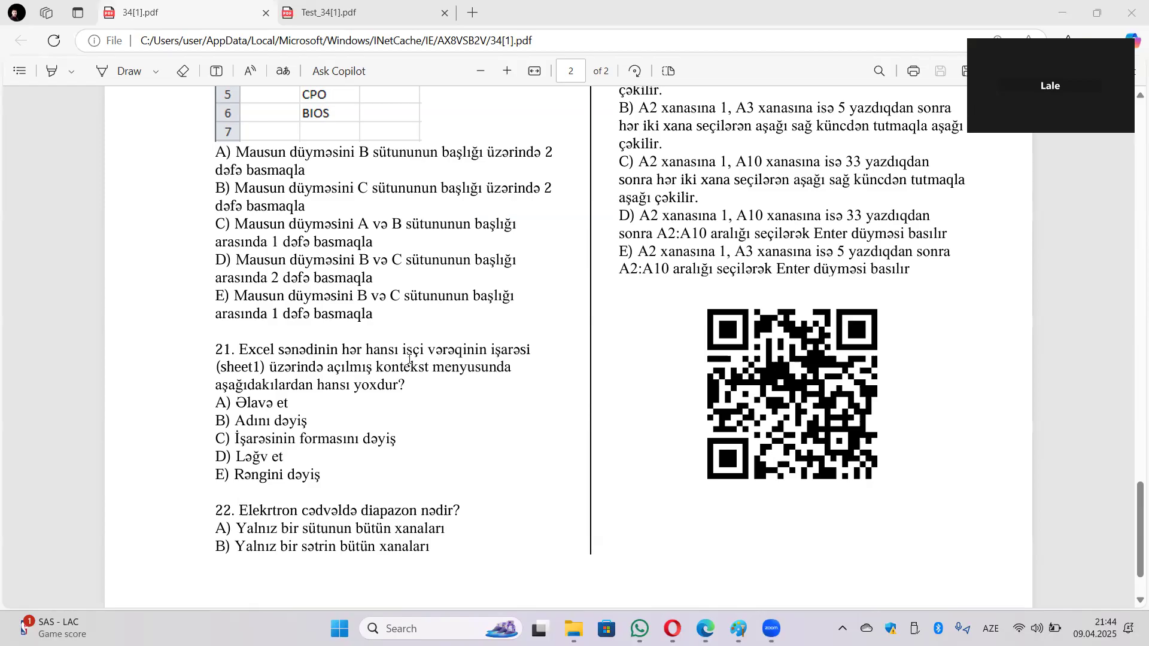
Step: Move the 34[1].pdf tab after Test_34[1].pdf and switch briefly between the two PDFs
{"action": "scroll", "coordinate": [398, 150], "scroll_direction": "down", "scroll_amount": 2}
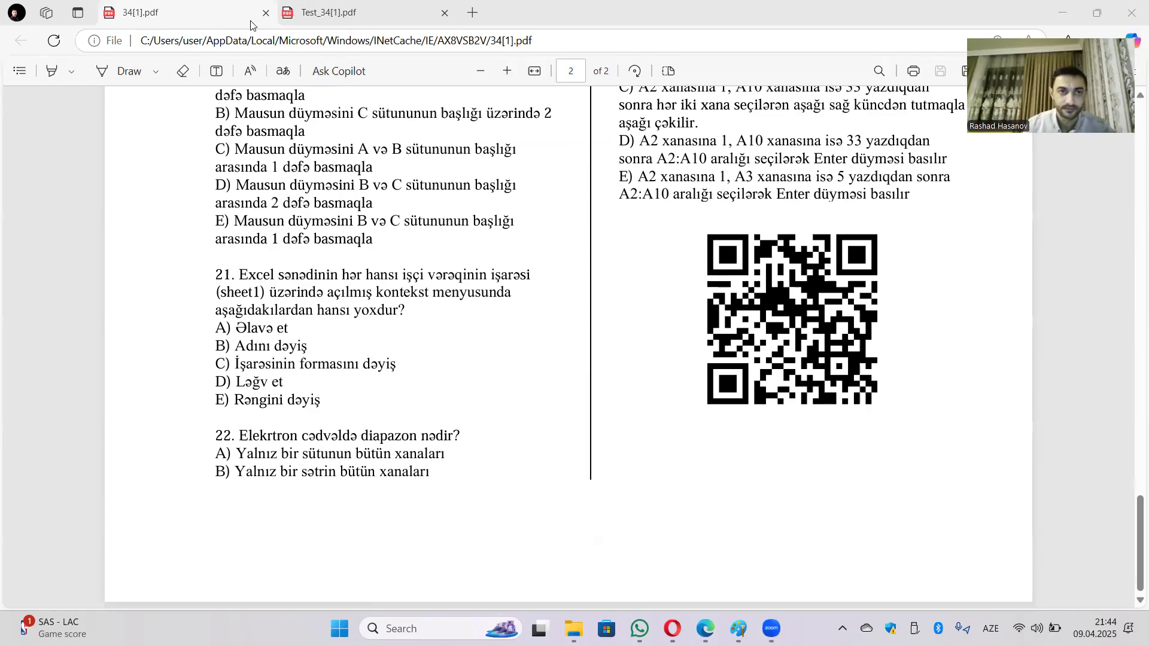
{"action": "left_click_drag", "start_coordinate": [251, 18], "coordinate": [365, 15]}
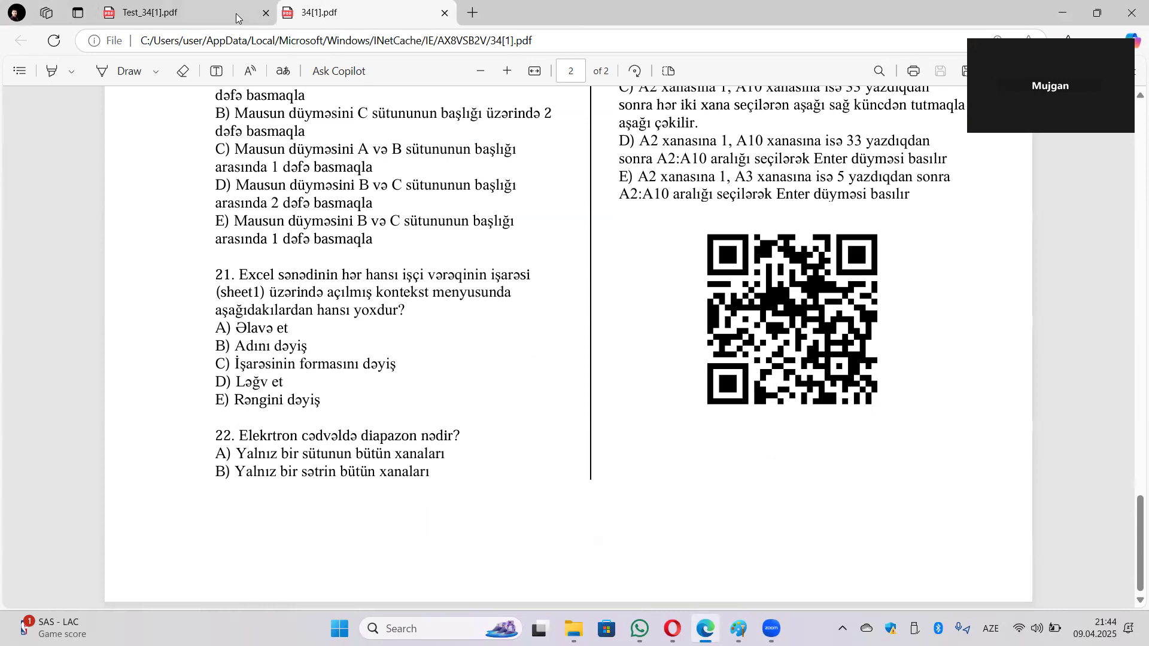
{"action": "left_click", "coordinate": [238, 18]}
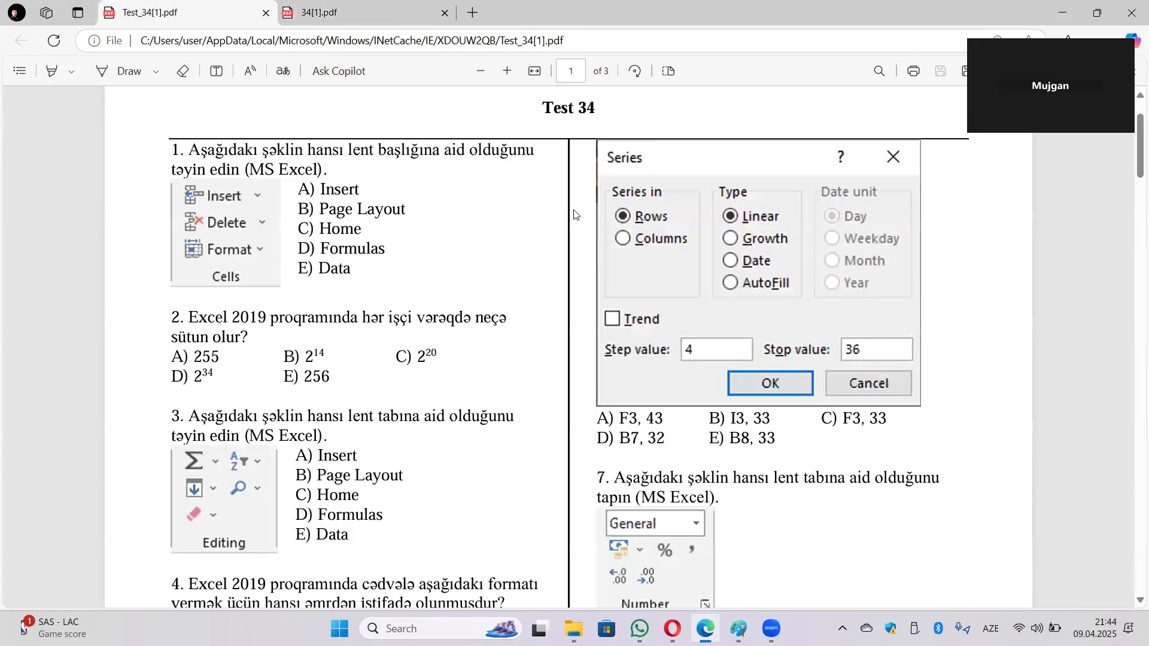
{"action": "left_click", "coordinate": [290, 19]}
Step: Bring Test_34[1].pdf to the front, showing the Test 34 questions
{"action": "scroll", "coordinate": [665, 272], "scroll_direction": "up", "scroll_amount": 15}
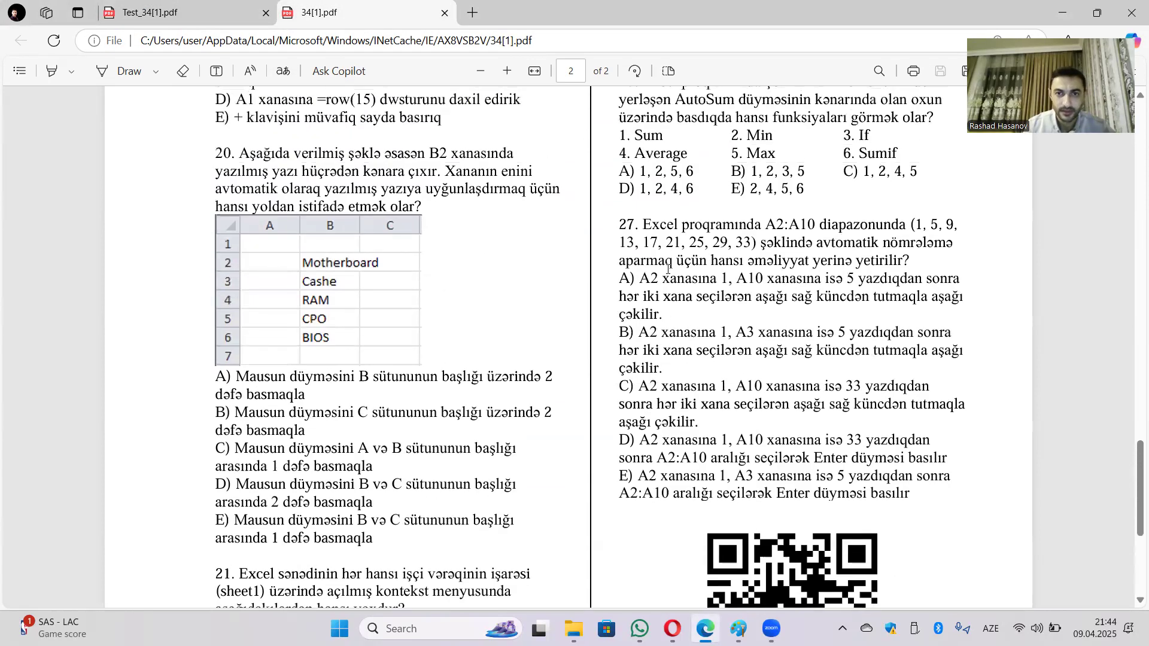
{"action": "scroll", "coordinate": [691, 297], "scroll_direction": "down", "scroll_amount": 2}
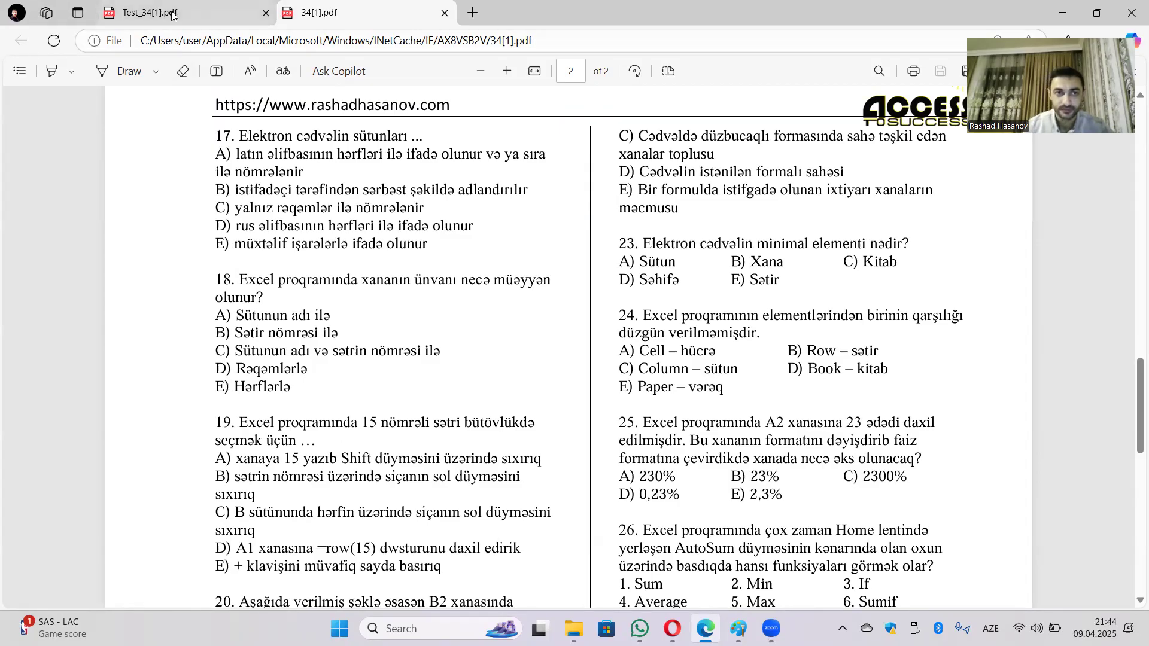
{"action": "mouse_move", "coordinate": [172, 15]}
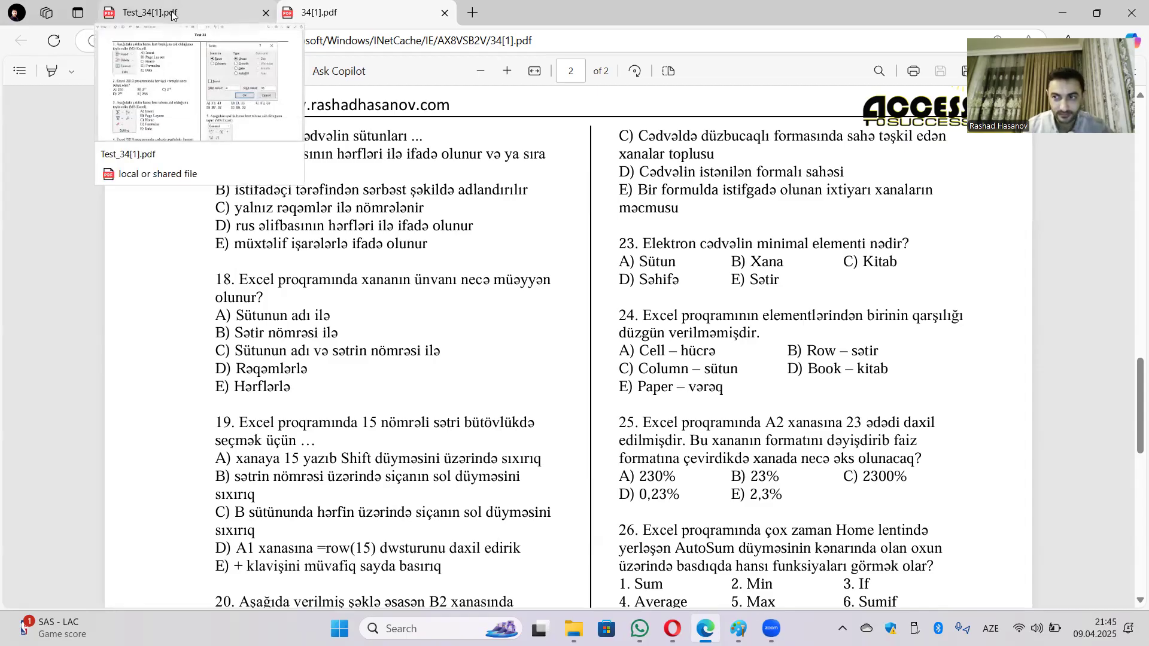
{"action": "left_click", "coordinate": [172, 14]}
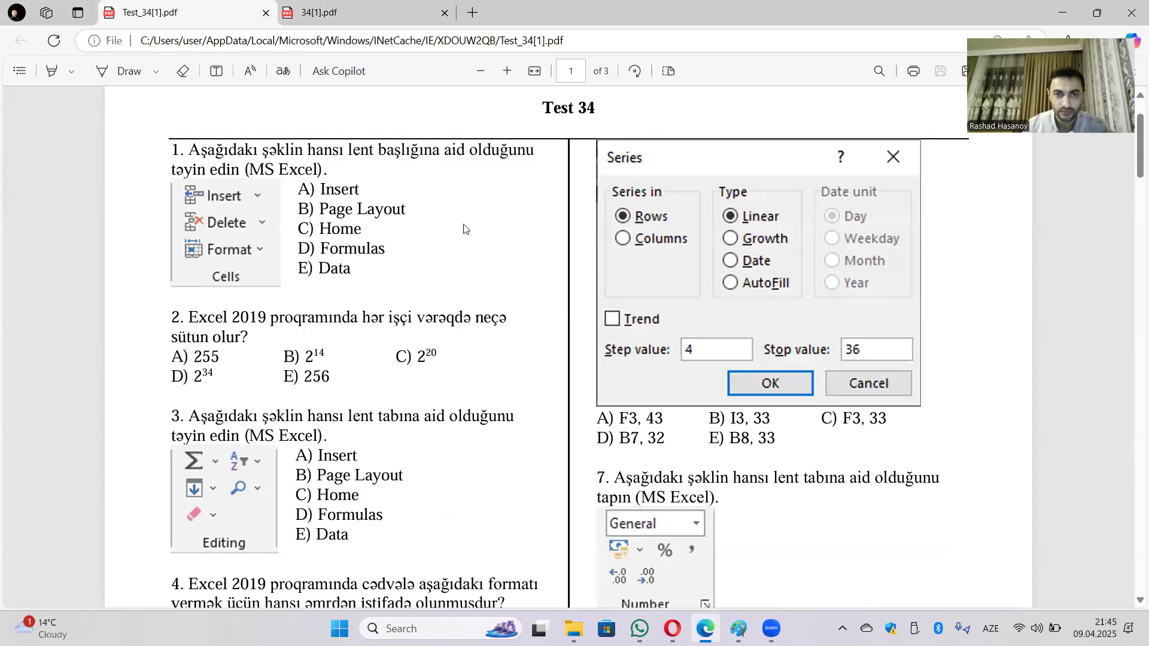
{"action": "scroll", "coordinate": [462, 228], "scroll_direction": "down", "scroll_amount": 7}
{"action": "scroll", "coordinate": [453, 245], "scroll_direction": "down", "scroll_amount": 7}
{"action": "scroll", "coordinate": [455, 242], "scroll_direction": "up", "scroll_amount": 5}
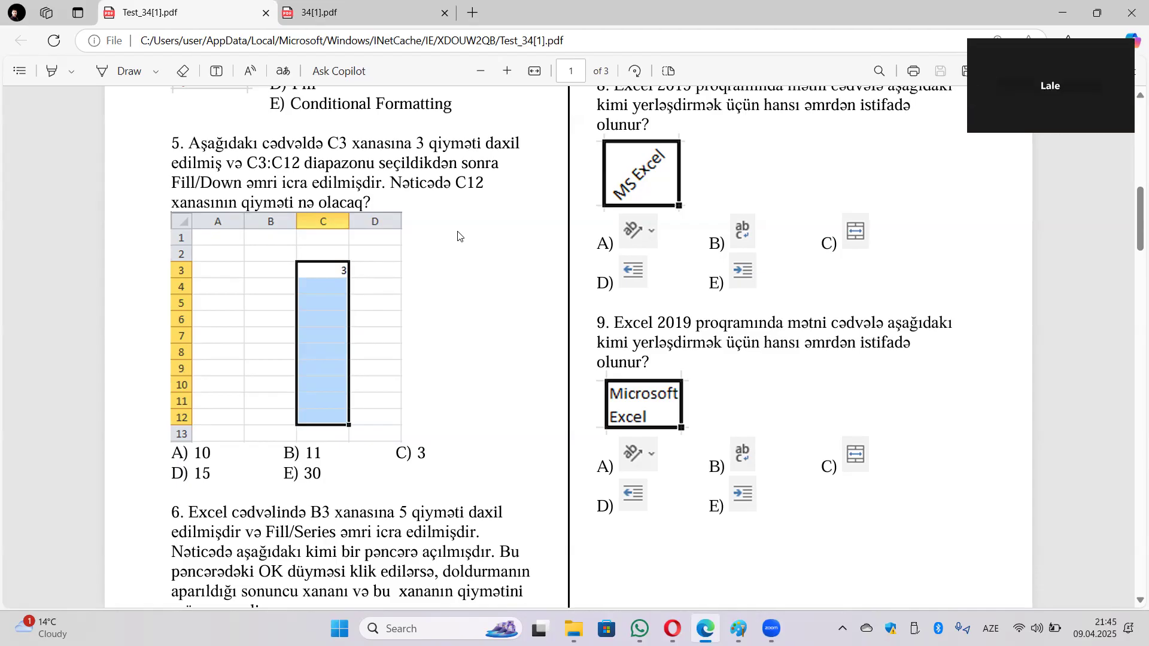
{"action": "scroll", "coordinate": [506, 494], "scroll_direction": "down", "scroll_amount": 3}
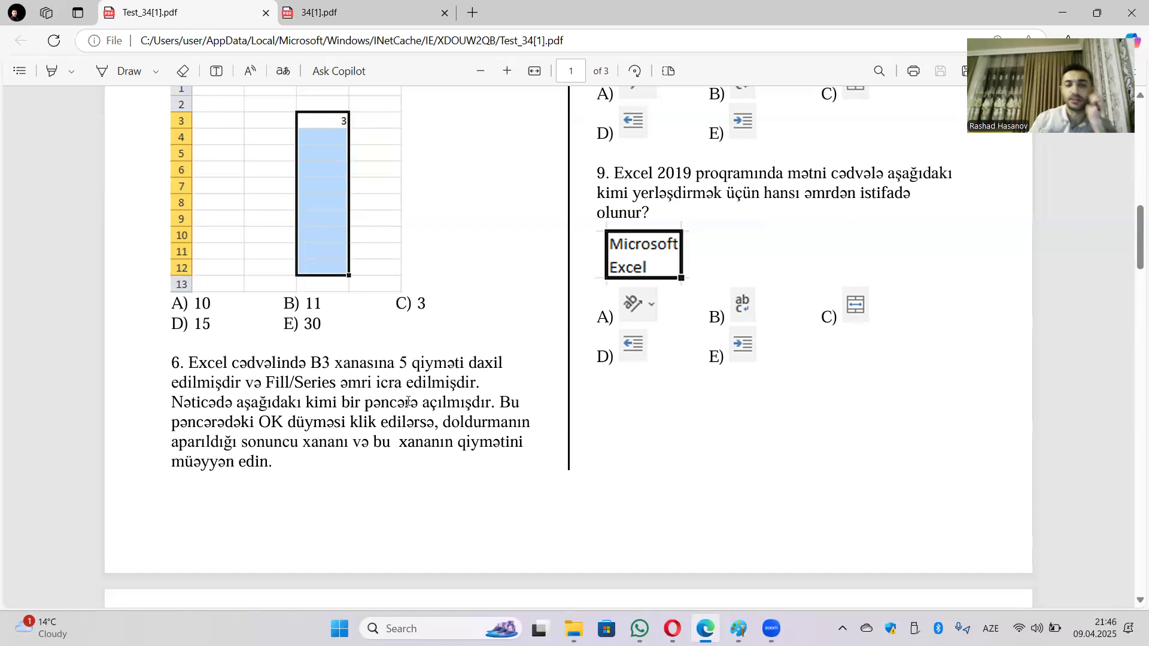
{"action": "scroll", "coordinate": [691, 456], "scroll_direction": "up", "scroll_amount": 10}
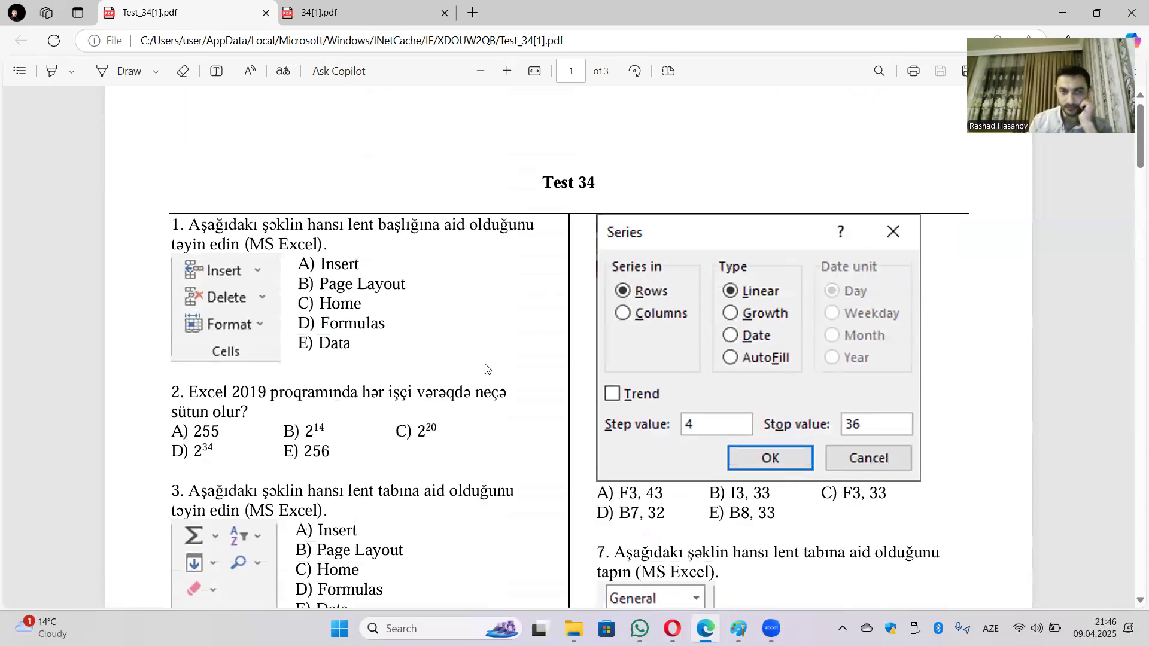
{"action": "scroll", "coordinate": [484, 365], "scroll_direction": "down", "scroll_amount": 2}
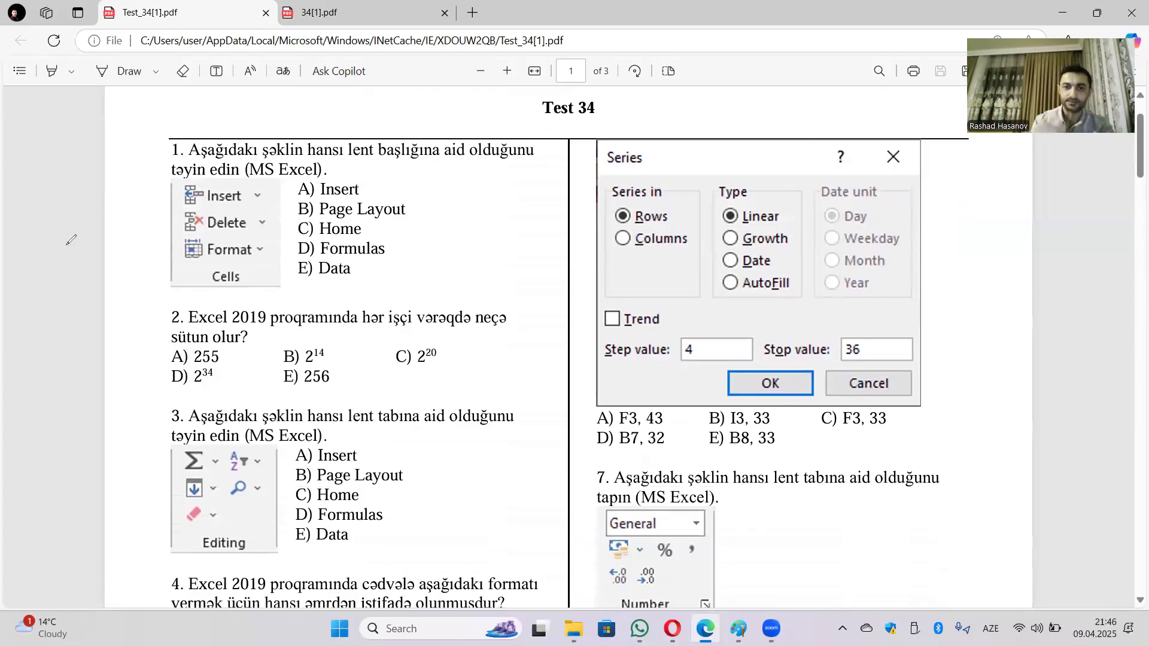
Step: On the Series dialog image, underline 'Series in' and 'Type', and circle step 4 and stop 36
{"action": "mouse_move", "coordinate": [605, 202]}
{"action": "left_mouse_down"}
{"action": "mouse_move", "coordinate": [670, 199]}
{"action": "mouse_move", "coordinate": [615, 224]}
{"action": "mouse_move", "coordinate": [641, 210]}
{"action": "left_mouse_up"}
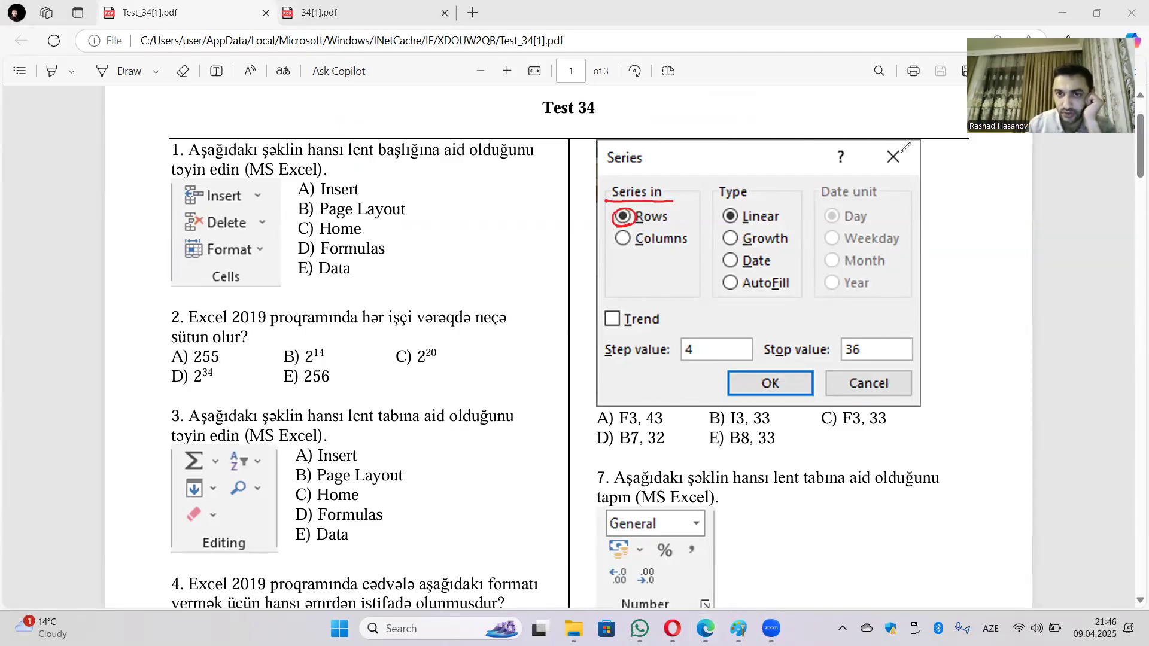
{"action": "mouse_move", "coordinate": [717, 200]}
{"action": "left_mouse_down"}
{"action": "mouse_move", "coordinate": [750, 199]}
{"action": "mouse_move", "coordinate": [789, 225]}
{"action": "left_mouse_up"}
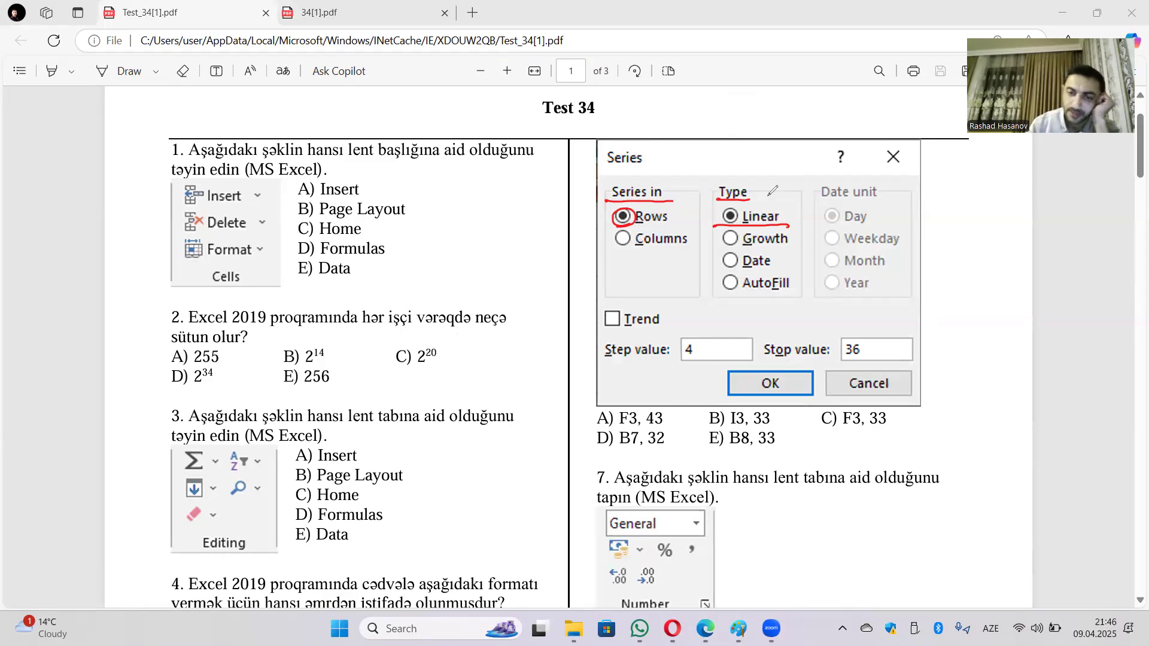
{"action": "left_click_drag", "start_coordinate": [705, 344], "coordinate": [684, 336]}
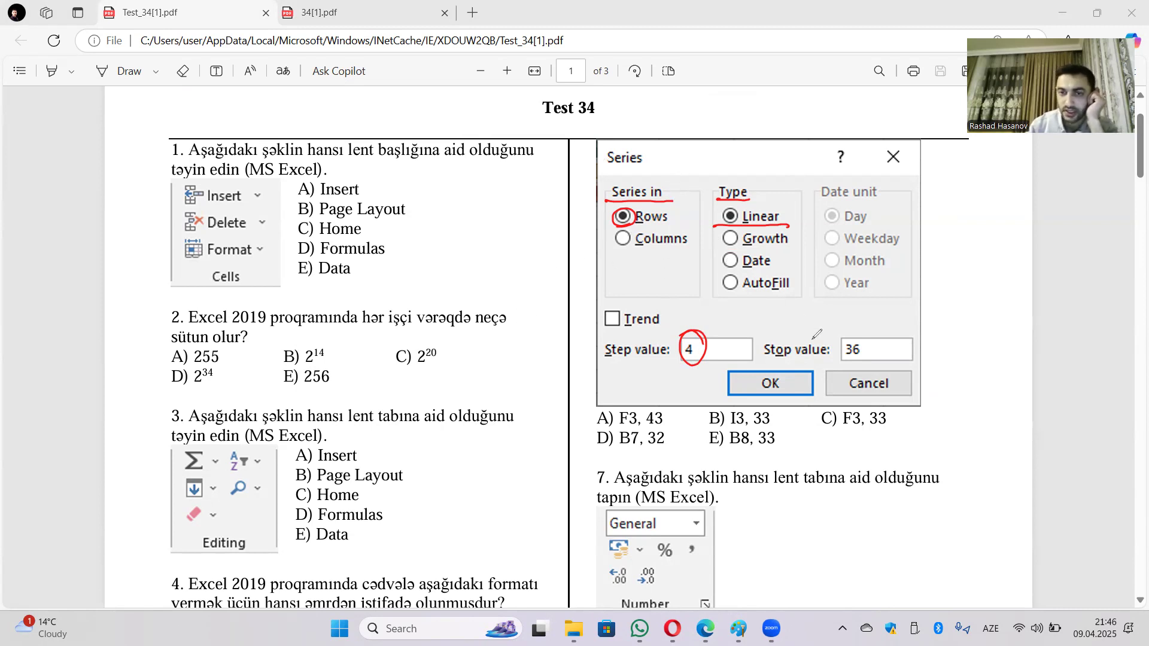
{"action": "mouse_move", "coordinate": [869, 337]}
{"action": "left_mouse_down"}
{"action": "mouse_move", "coordinate": [838, 355]}
{"action": "mouse_move", "coordinate": [873, 346]}
{"action": "left_mouse_up"}
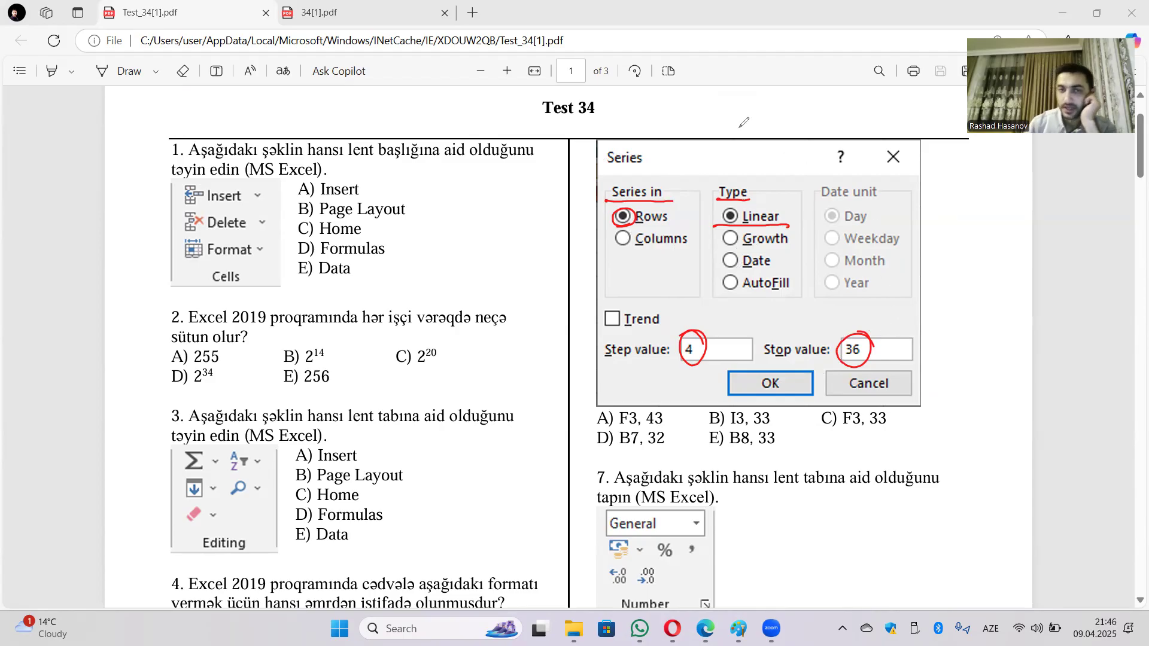
Step: Write out the series values 5 to 33 with column letters B through I above them
{"action": "mouse_move", "coordinate": [641, 93]}
{"action": "left_mouse_down"}
{"action": "mouse_move", "coordinate": [620, 124]}
{"action": "mouse_move", "coordinate": [650, 112]}
{"action": "mouse_move", "coordinate": [632, 92]}
{"action": "mouse_move", "coordinate": [627, 136]}
{"action": "left_mouse_up"}
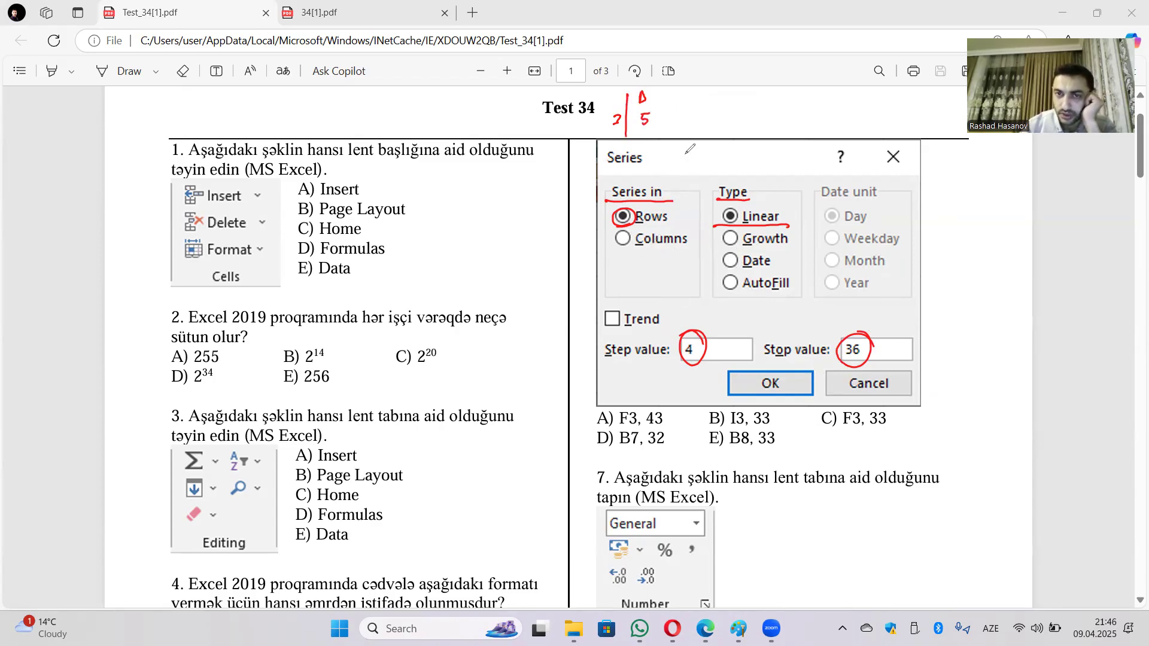
{"action": "mouse_move", "coordinate": [675, 116]}
{"action": "left_mouse_down"}
{"action": "mouse_move", "coordinate": [695, 127]}
{"action": "mouse_move", "coordinate": [788, 125]}
{"action": "mouse_move", "coordinate": [797, 111]}
{"action": "mouse_move", "coordinate": [862, 128]}
{"action": "left_mouse_up"}
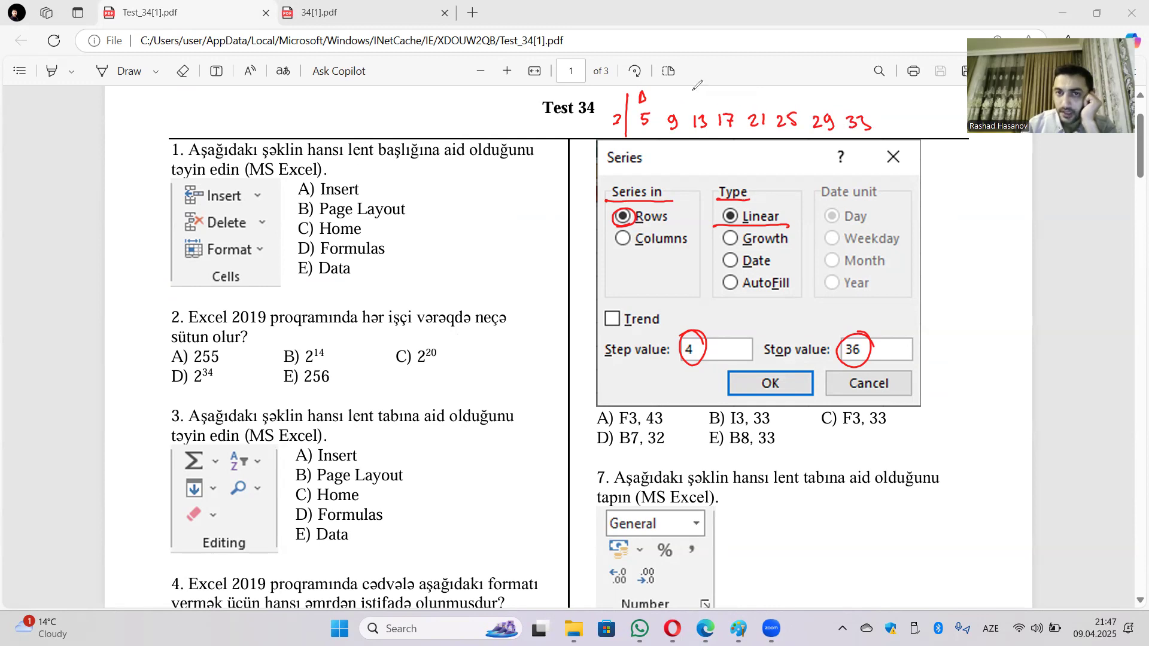
{"action": "left_click_drag", "start_coordinate": [641, 89], "coordinate": [646, 94]}
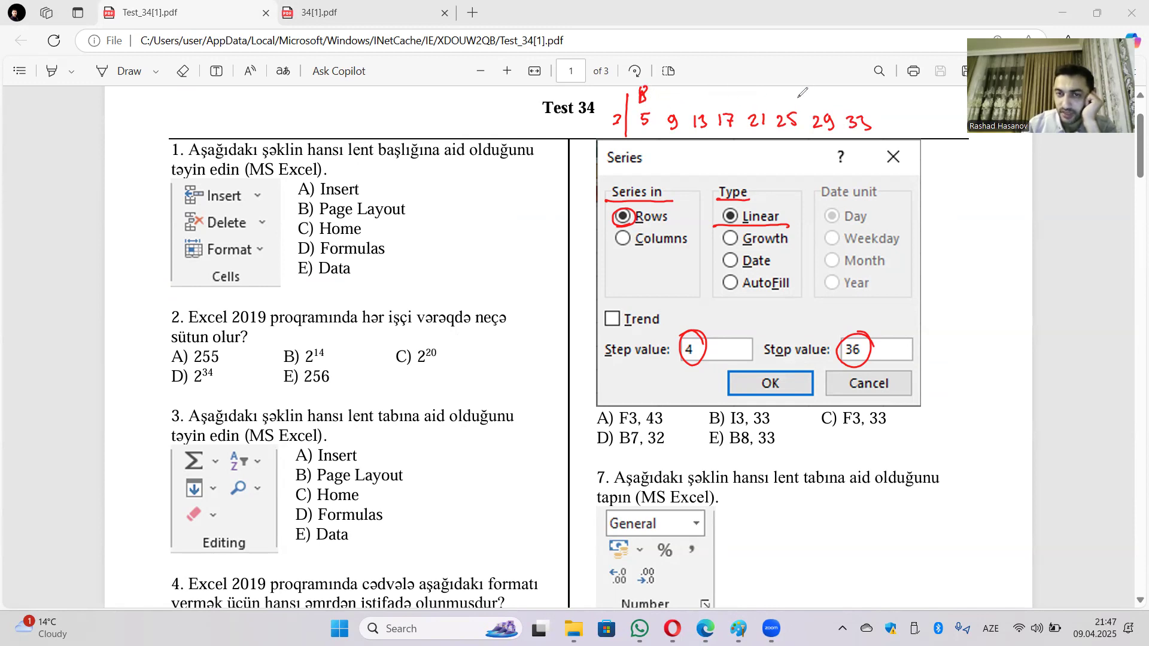
{"action": "mouse_move", "coordinate": [682, 91]}
{"action": "left_mouse_down"}
{"action": "mouse_move", "coordinate": [683, 103]}
{"action": "mouse_move", "coordinate": [753, 105]}
{"action": "mouse_move", "coordinate": [761, 88]}
{"action": "left_mouse_up"}
{"action": "left_click_drag", "start_coordinate": [753, 97], "coordinate": [789, 99]}
{"action": "mouse_move", "coordinate": [818, 89]}
{"action": "left_mouse_down"}
{"action": "mouse_move", "coordinate": [817, 103]}
{"action": "mouse_move", "coordinate": [829, 94]}
{"action": "left_mouse_up"}
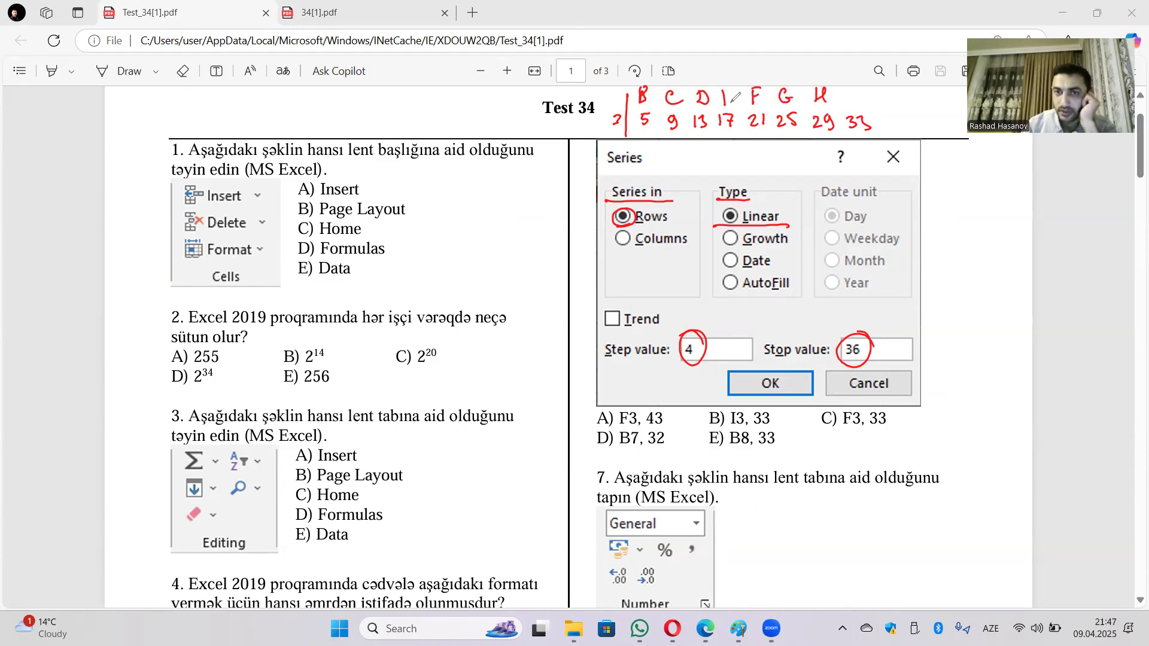
{"action": "left_click_drag", "start_coordinate": [722, 91], "coordinate": [735, 106]}
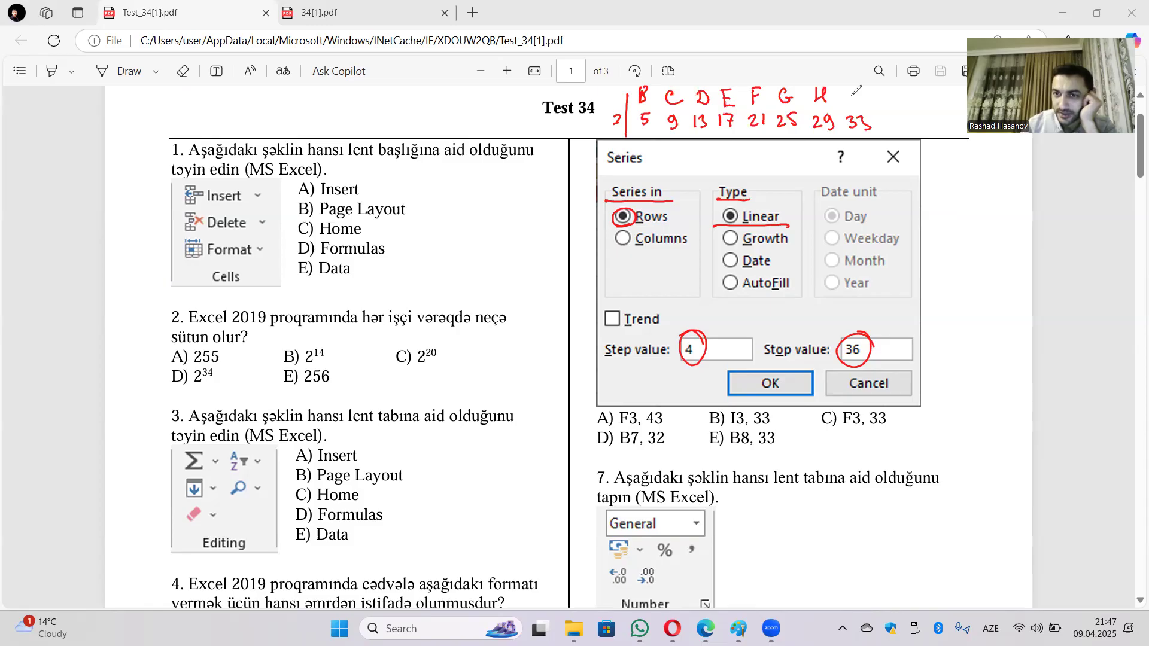
{"action": "left_click_drag", "start_coordinate": [854, 90], "coordinate": [854, 105]}
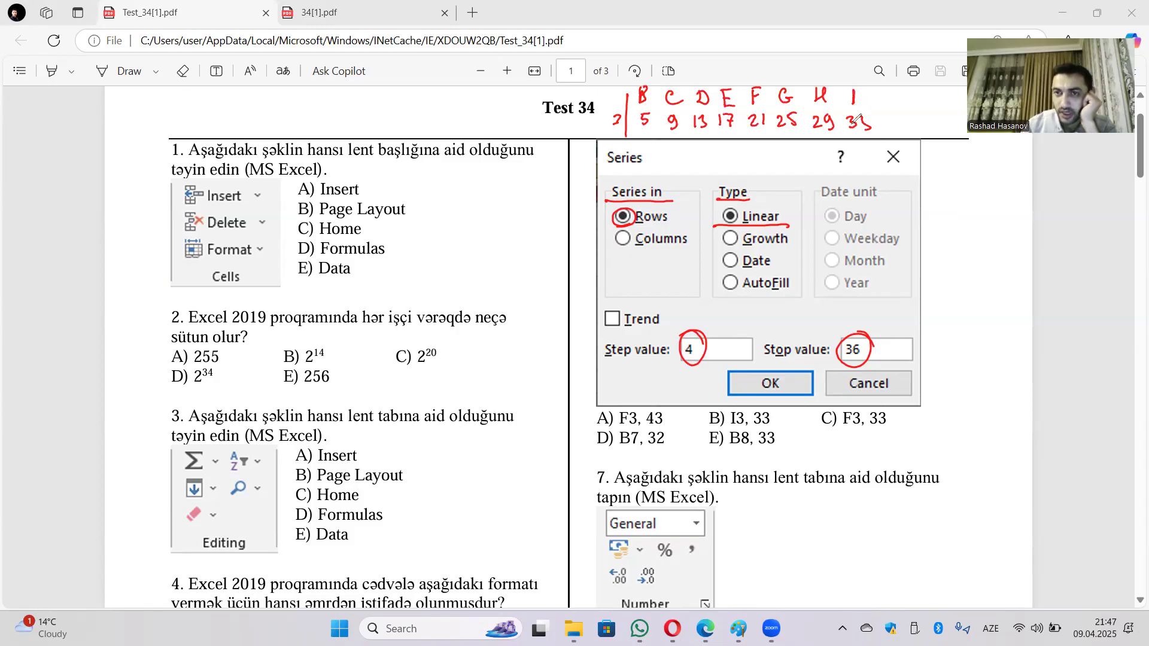
Step: Circle row 3, column I and value 33, then circle answer B) I3, 33
{"action": "mouse_move", "coordinate": [625, 111]}
{"action": "left_mouse_down"}
{"action": "mouse_move", "coordinate": [611, 112]}
{"action": "mouse_move", "coordinate": [625, 109]}
{"action": "left_mouse_up"}
{"action": "left_click_drag", "start_coordinate": [857, 84], "coordinate": [845, 89]}
{"action": "left_click_drag", "start_coordinate": [846, 138], "coordinate": [867, 137]}
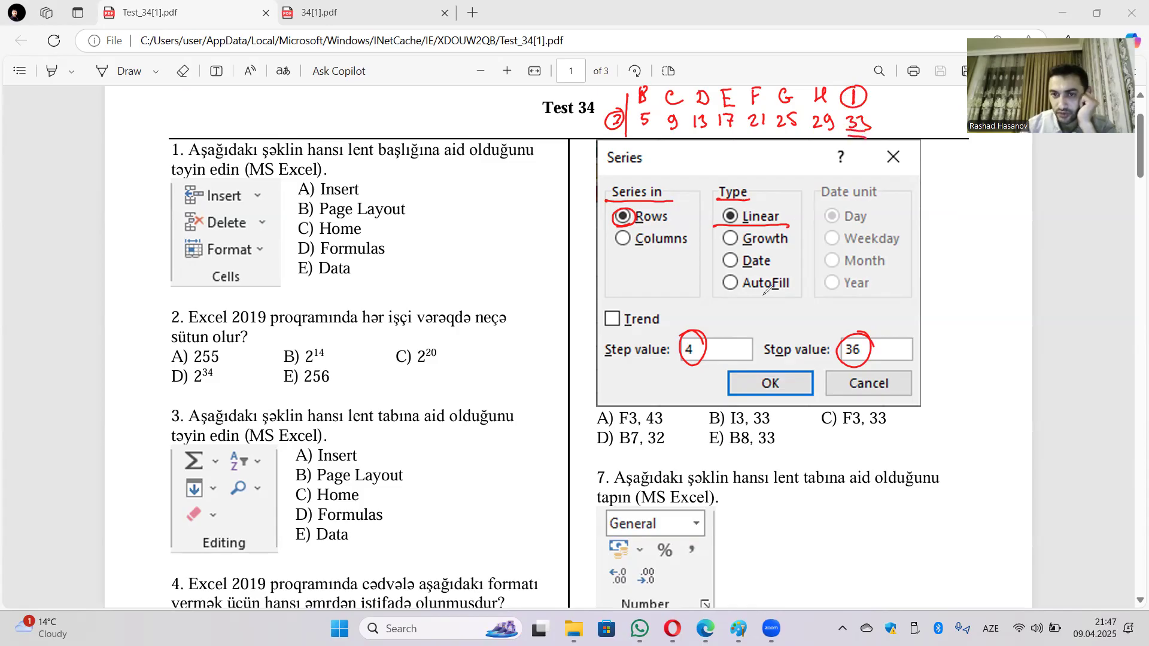
{"action": "mouse_move", "coordinate": [722, 410]}
{"action": "left_mouse_down"}
{"action": "mouse_move", "coordinate": [715, 402]}
{"action": "mouse_move", "coordinate": [720, 435]}
{"action": "left_mouse_up"}
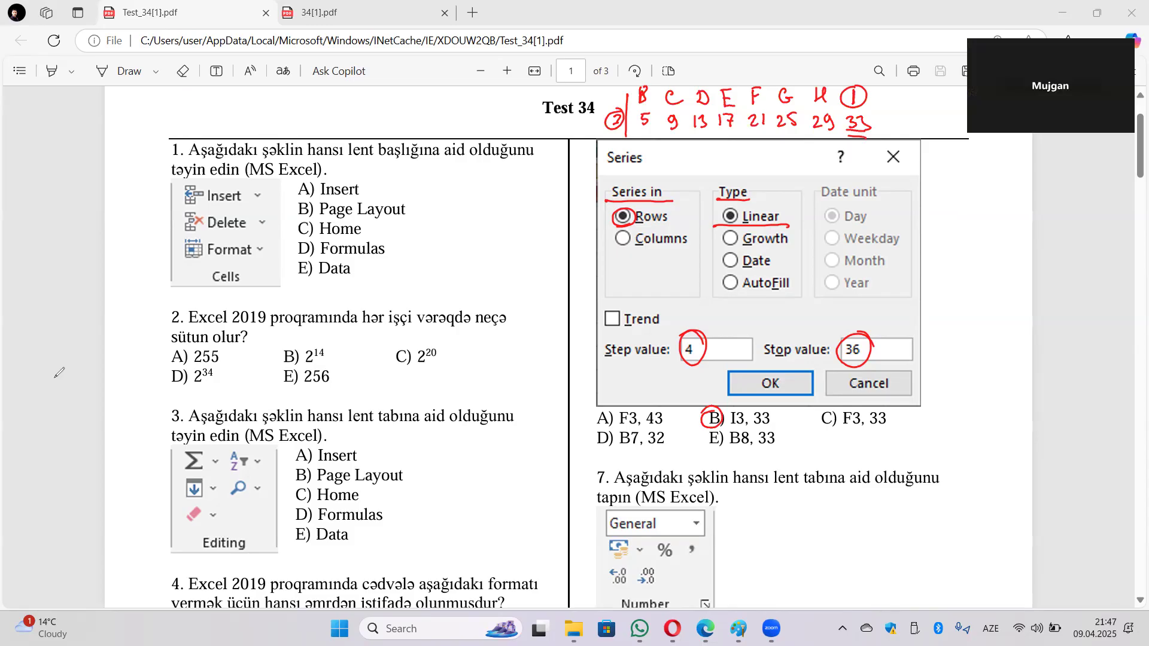
Step: Circle answer B), the text-wrap command, for question 9 in red ink
{"action": "scroll", "coordinate": [778, 364], "scroll_direction": "down", "scroll_amount": 12}
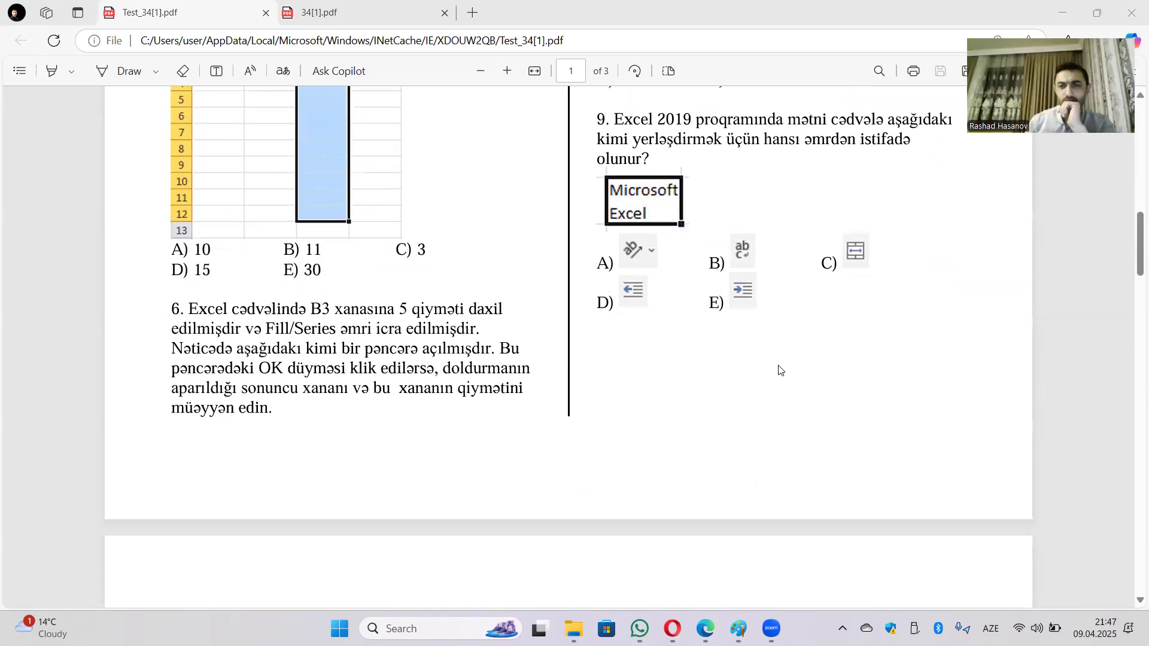
{"action": "scroll", "coordinate": [795, 378], "scroll_direction": "up", "scroll_amount": 3}
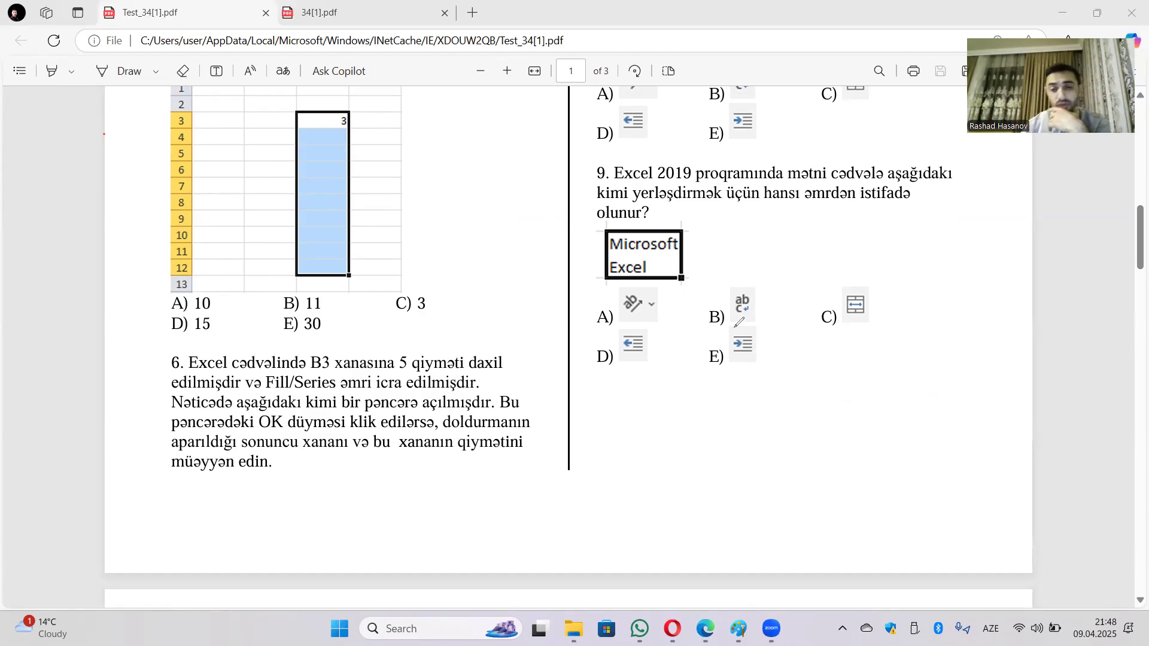
{"action": "left_click_drag", "start_coordinate": [720, 307], "coordinate": [717, 305]}
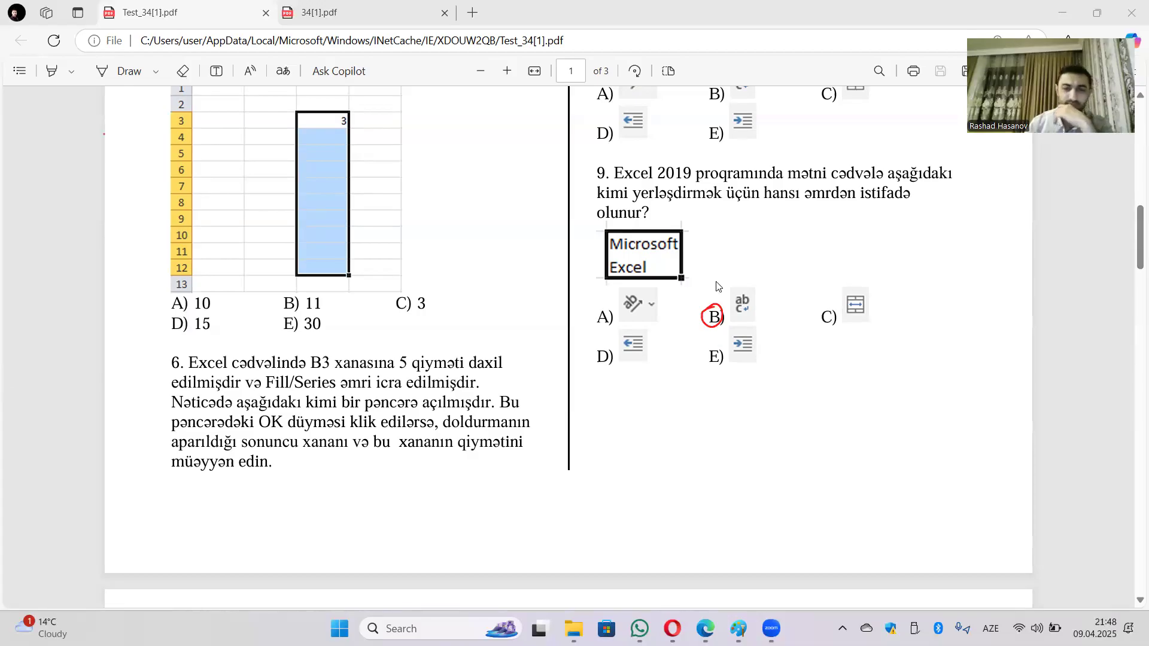
{"action": "scroll", "coordinate": [695, 289], "scroll_direction": "down", "scroll_amount": 10}
Step: Scroll through page 2 of Test_34[1].pdf until question 24 on page 3 appears
{"action": "scroll", "coordinate": [674, 291], "scroll_direction": "down", "scroll_amount": 3}
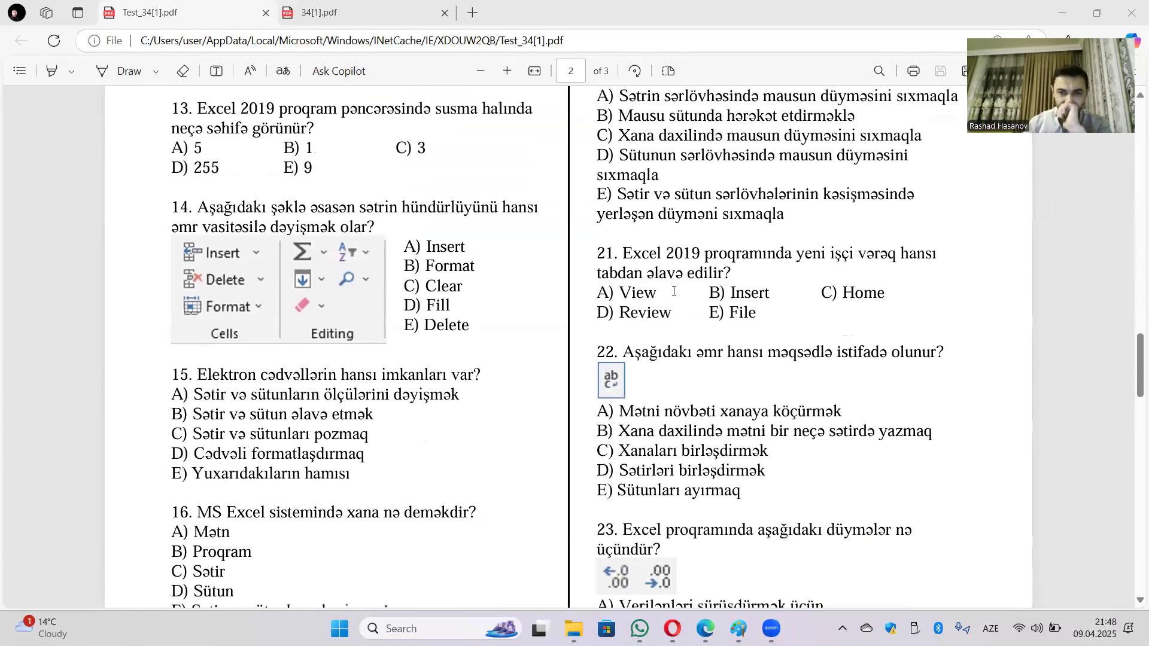
{"action": "scroll", "coordinate": [674, 293], "scroll_direction": "down", "scroll_amount": 2}
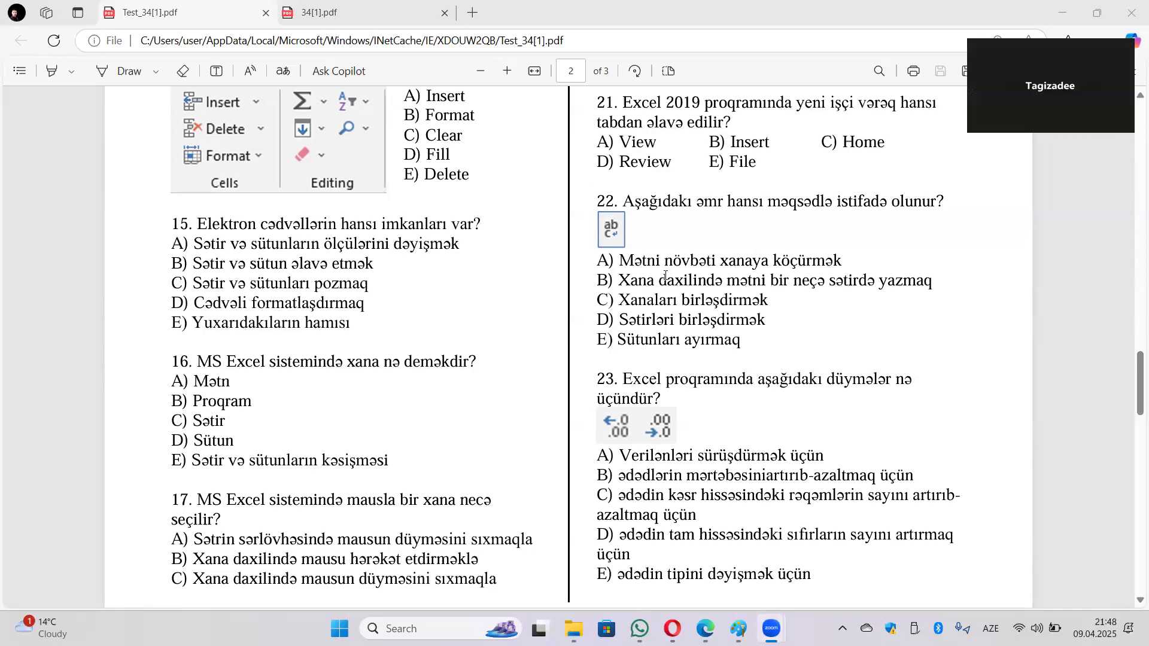
{"action": "scroll", "coordinate": [664, 276], "scroll_direction": "down", "scroll_amount": 10}
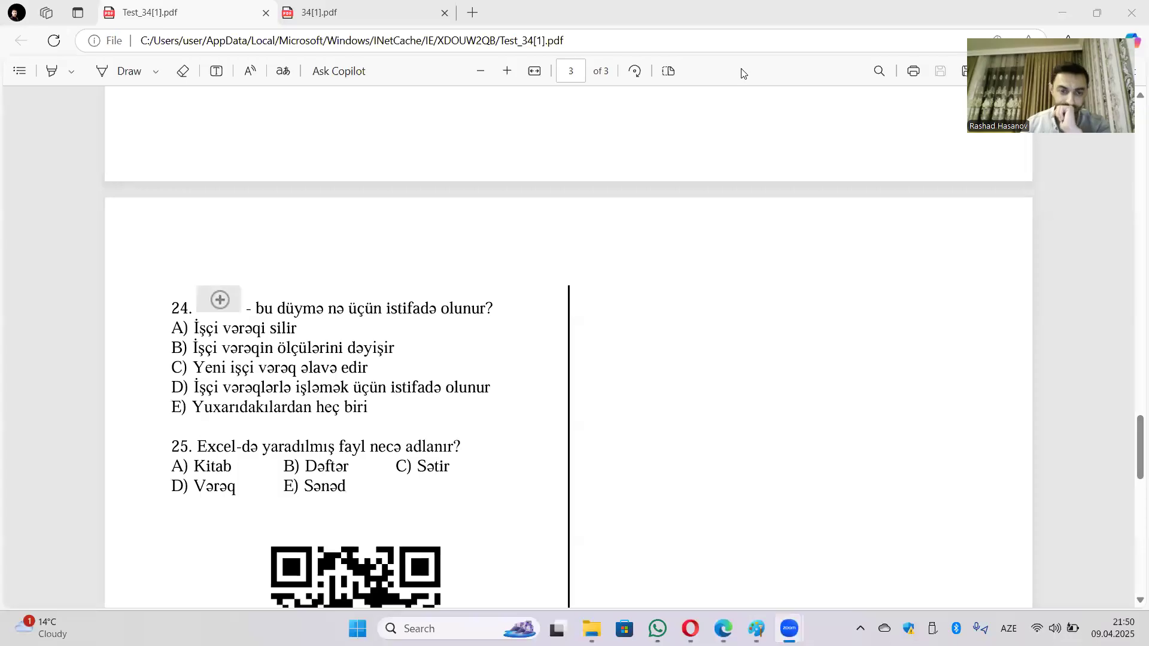
Step: Scroll to the bottom of page 3, showing question 25 and the QR code
{"action": "scroll", "coordinate": [606, 328], "scroll_direction": "down", "scroll_amount": 4}
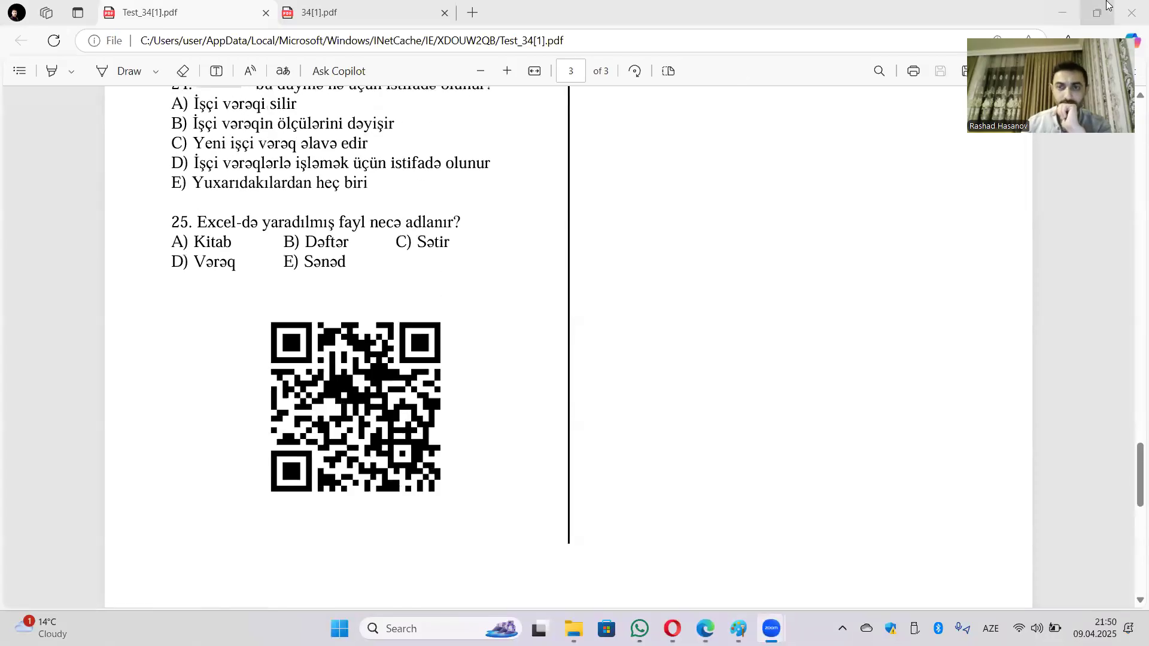
Step: Launch Excel by searching 'exc', then minimize Edge and WhatsApp to reach its start screen
{"action": "left_click", "coordinate": [452, 628]}
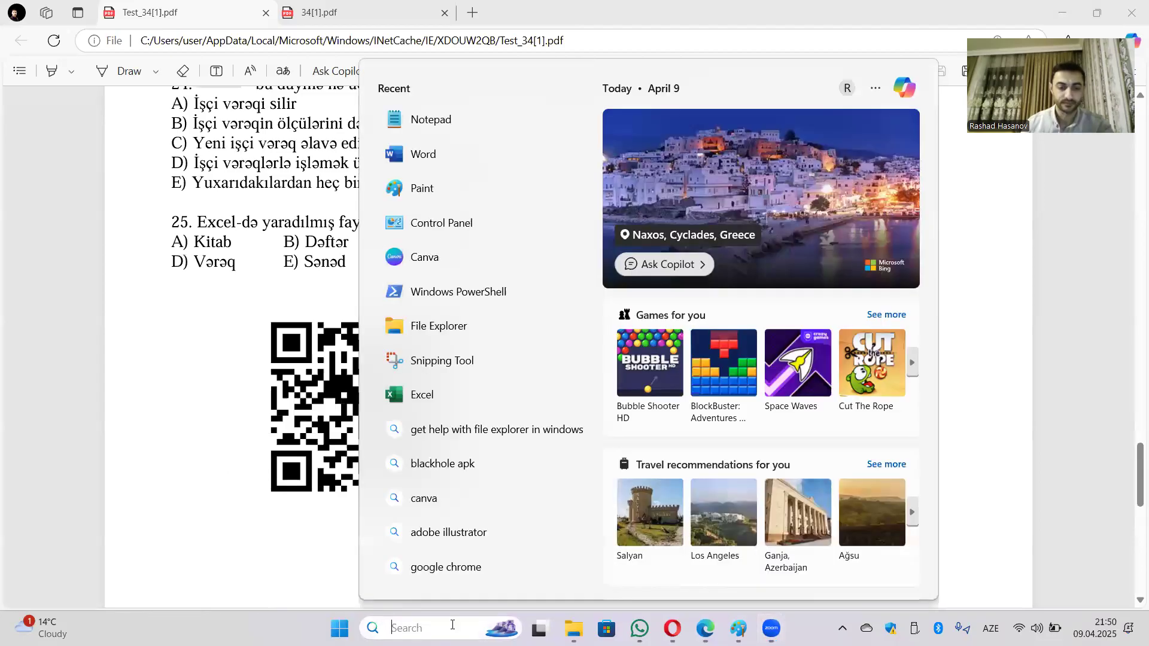
{"action": "type", "text": "excel"}
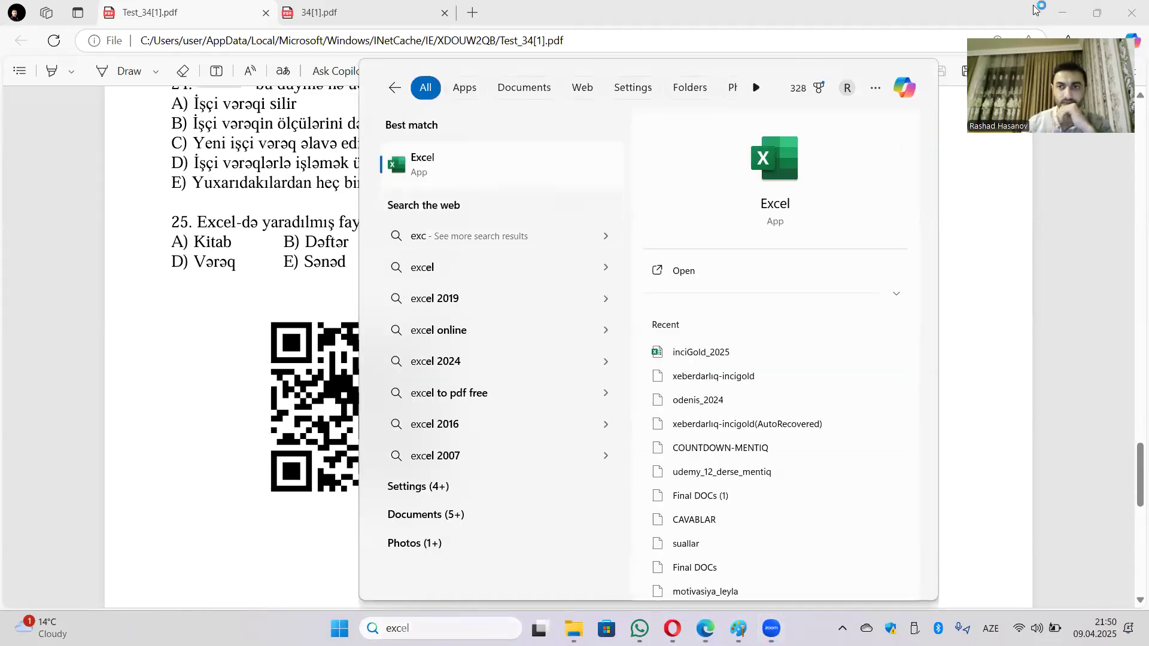
{"action": "left_click", "coordinate": [1063, 12]}
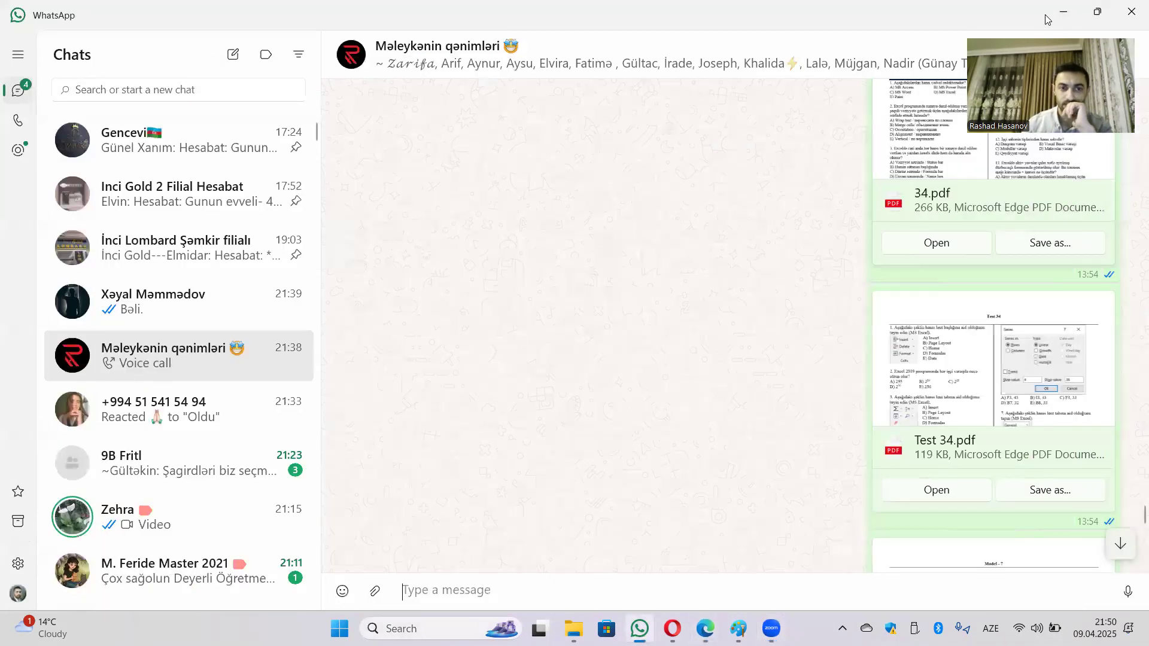
{"action": "left_click", "coordinate": [1060, 15]}
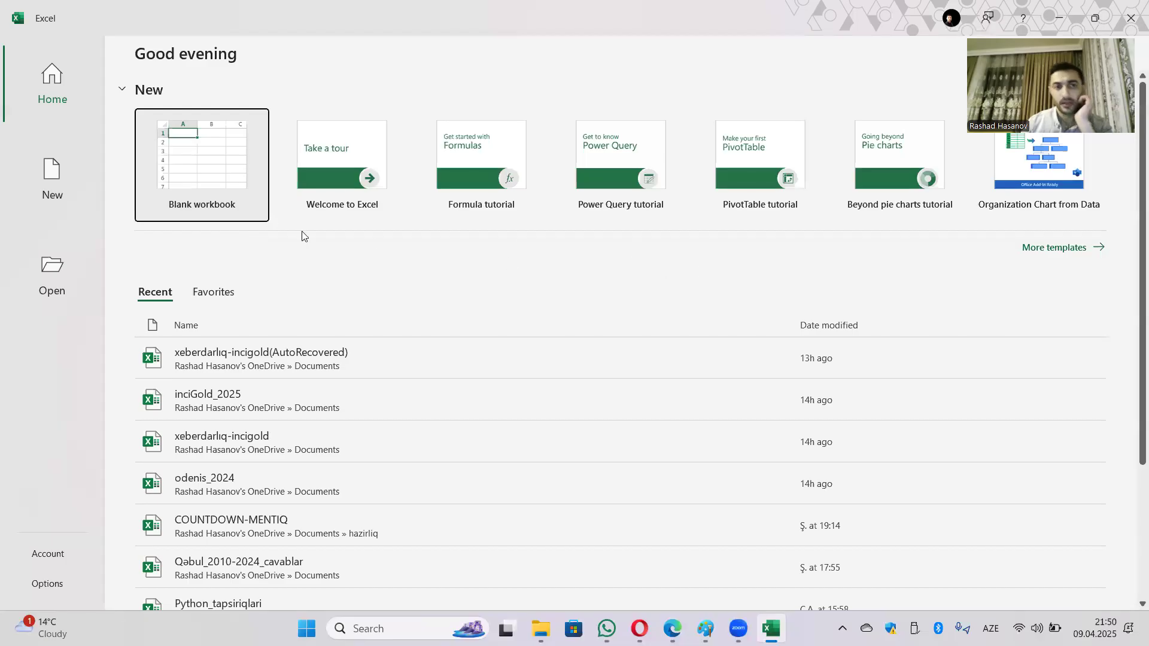
Step: Create a blank workbook, Book1, and show the Formulas tab's function library
{"action": "left_click", "coordinate": [209, 189]}
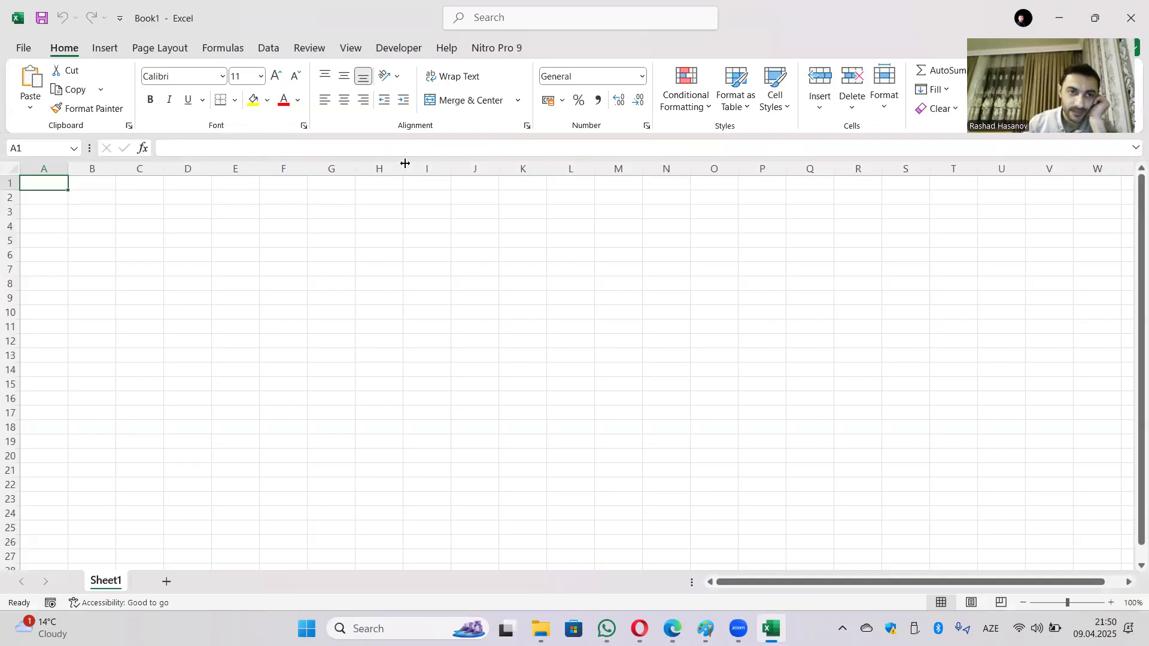
{"action": "left_click", "coordinate": [239, 47]}
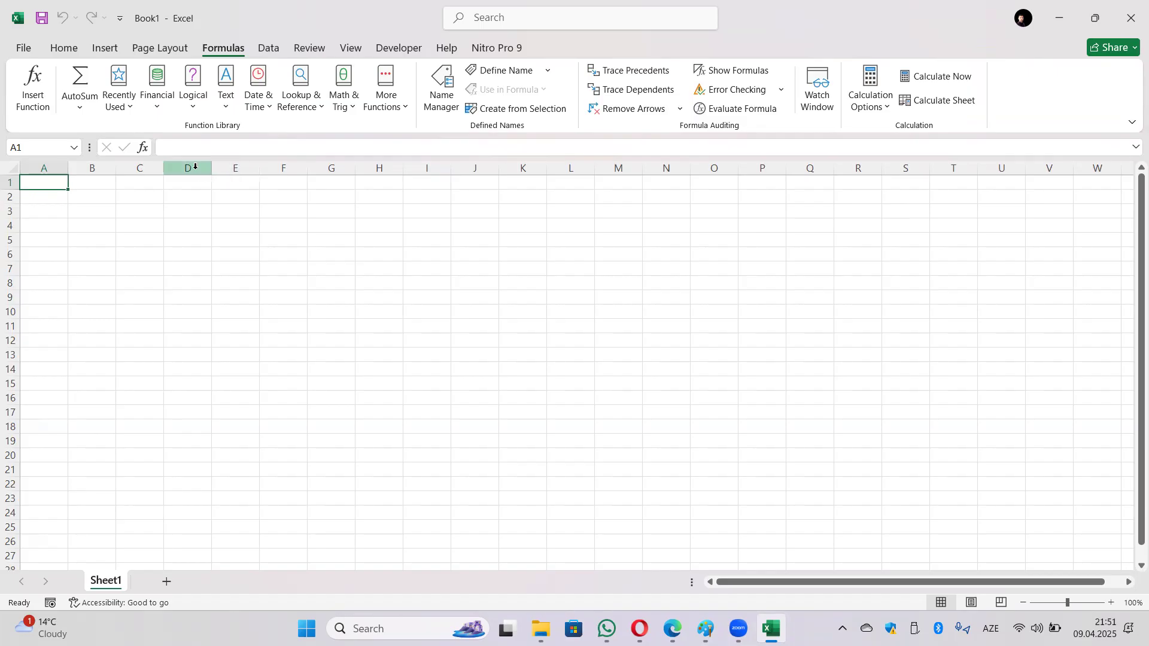
Step: Preview the Financial, Logical, Text, Date & Time, Lookup & Reference, Math & Trig and More Functions lists
{"action": "left_click", "coordinate": [155, 111]}
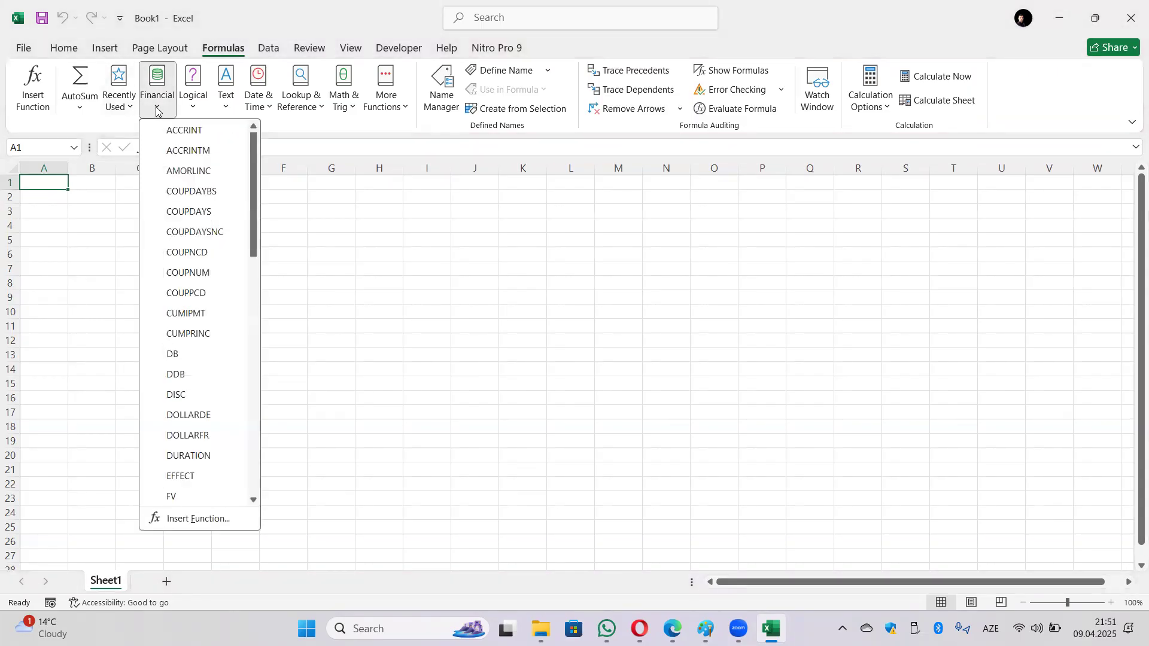
{"action": "left_click", "coordinate": [193, 106]}
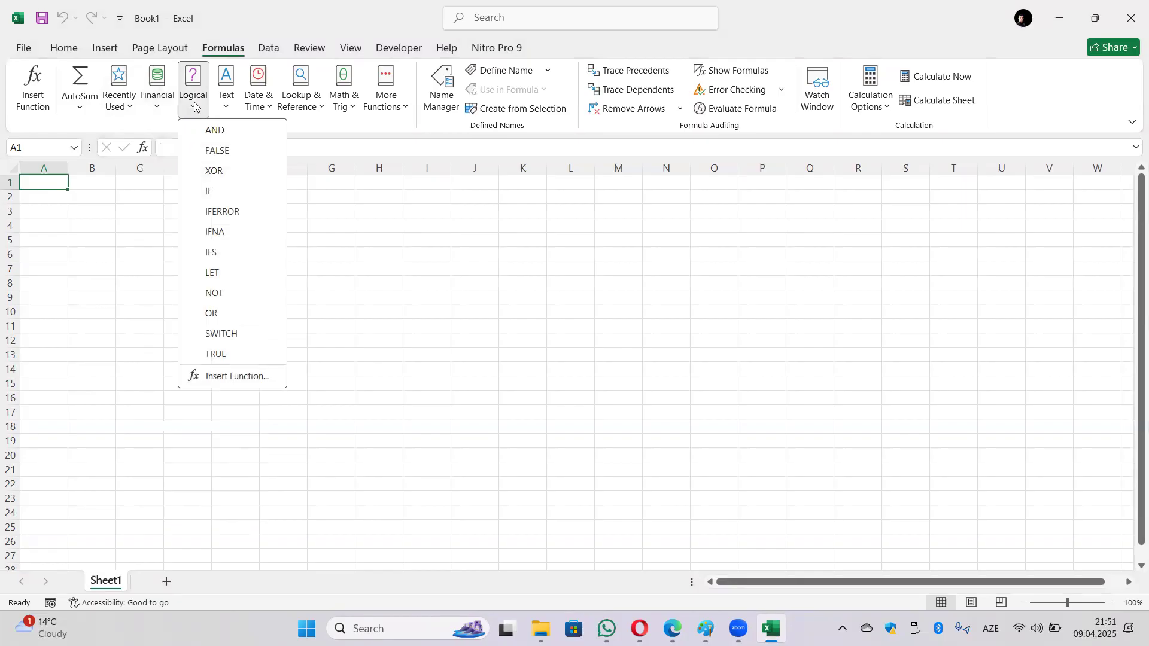
{"action": "left_click", "coordinate": [224, 106]}
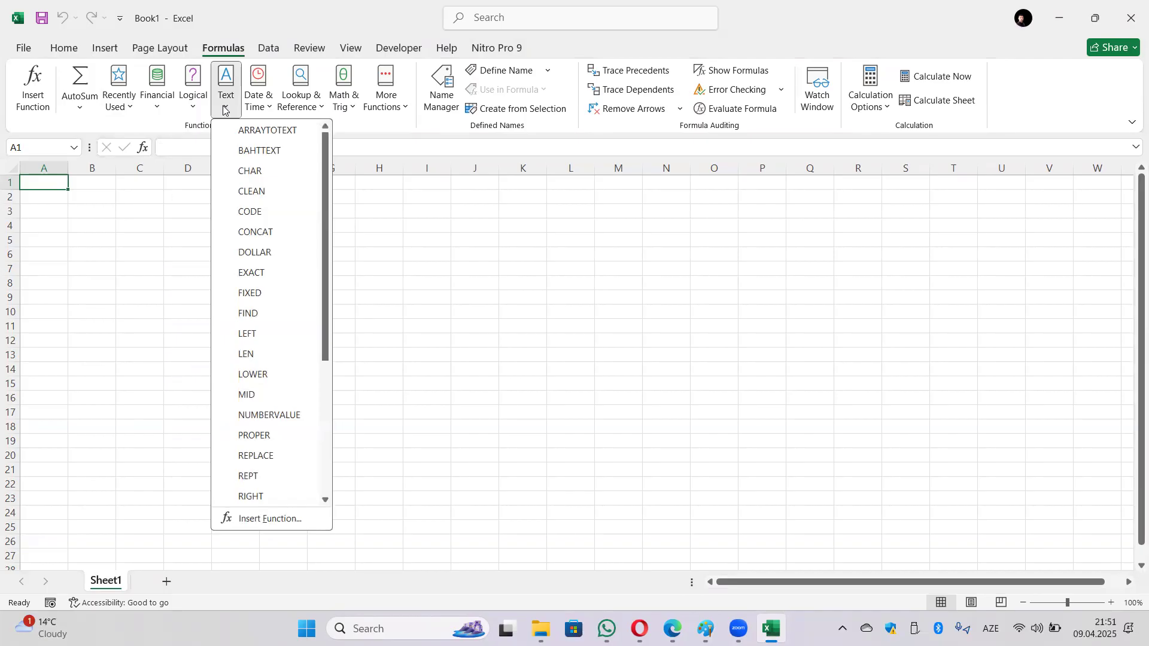
{"action": "left_click", "coordinate": [266, 111]}
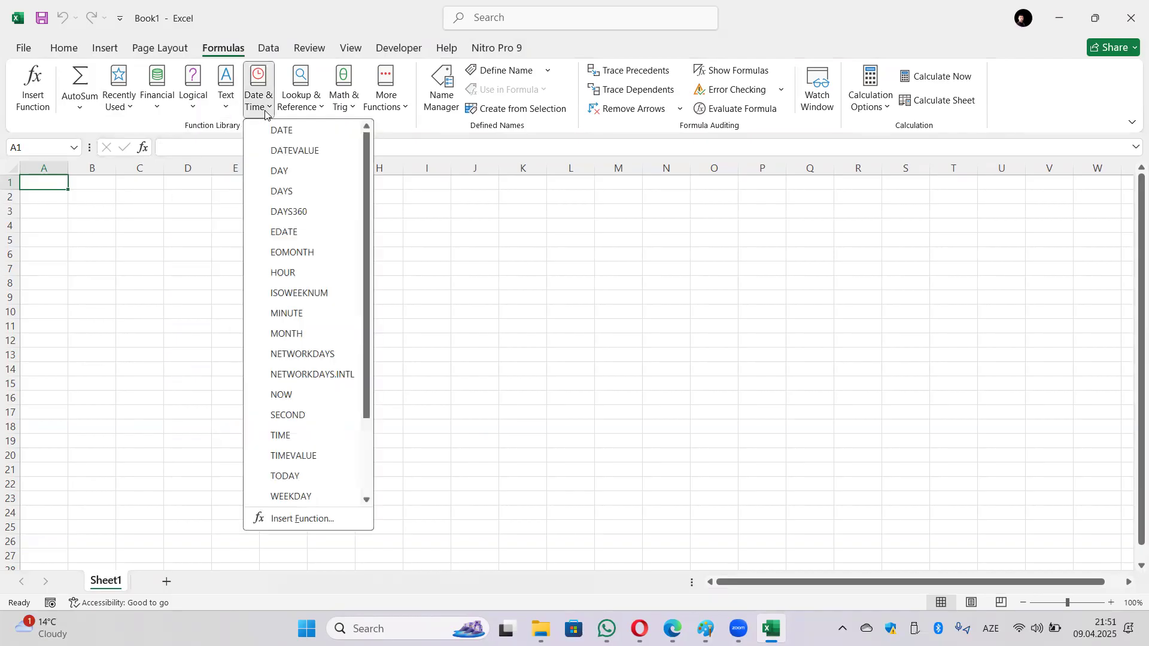
{"action": "left_click", "coordinate": [308, 108]}
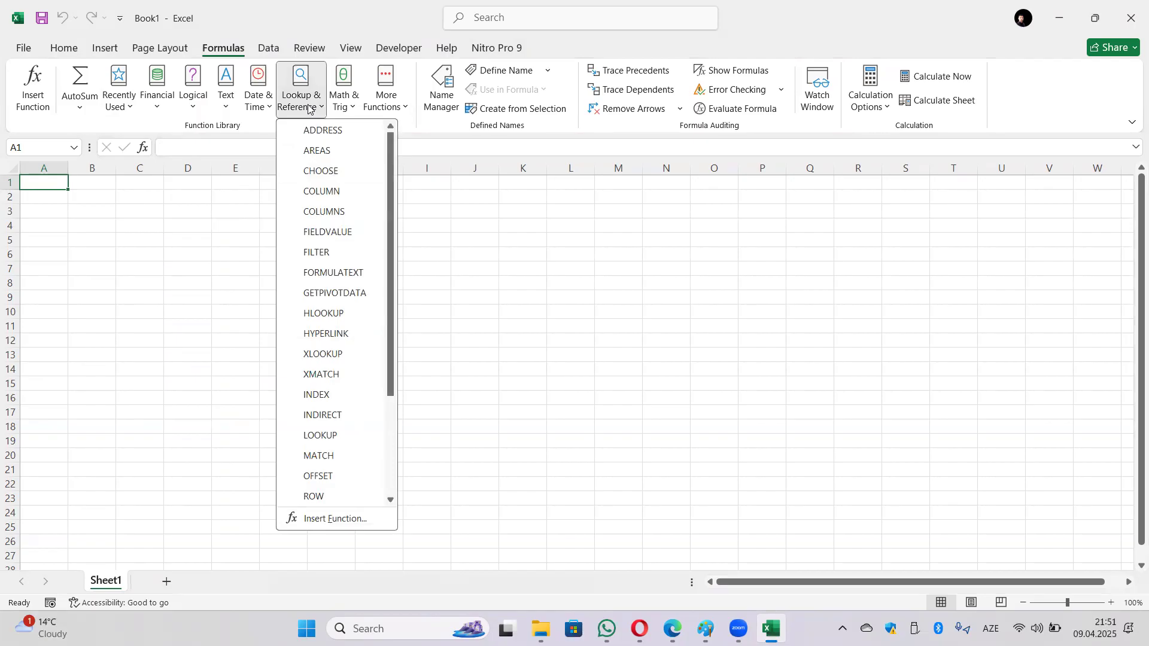
{"action": "left_click", "coordinate": [340, 107]}
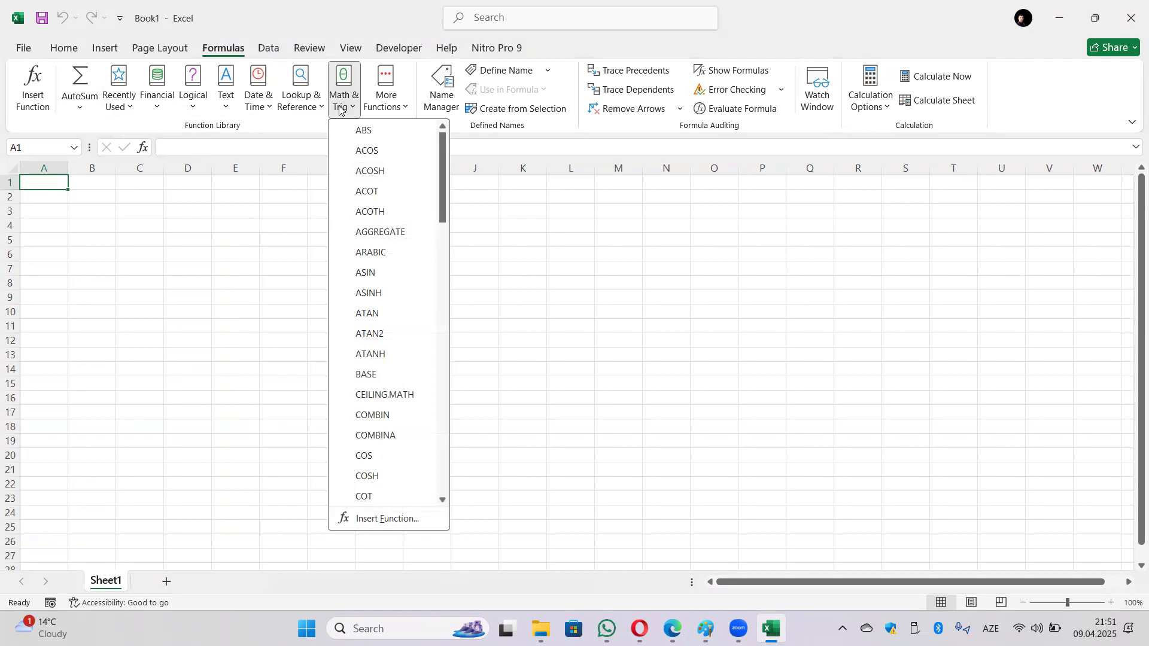
{"action": "left_click", "coordinate": [404, 111]}
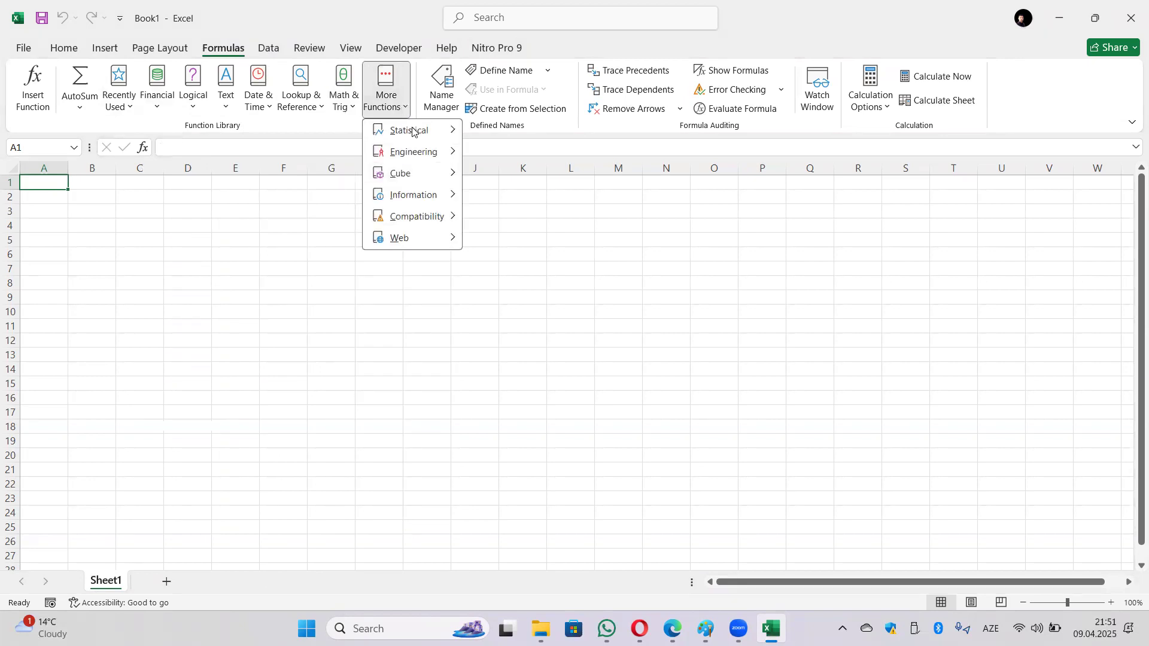
Step: Browse the More Functions categories, then display the Logical list (AND, IF, SWITCH, TRUE)
{"action": "mouse_move", "coordinate": [412, 131]}
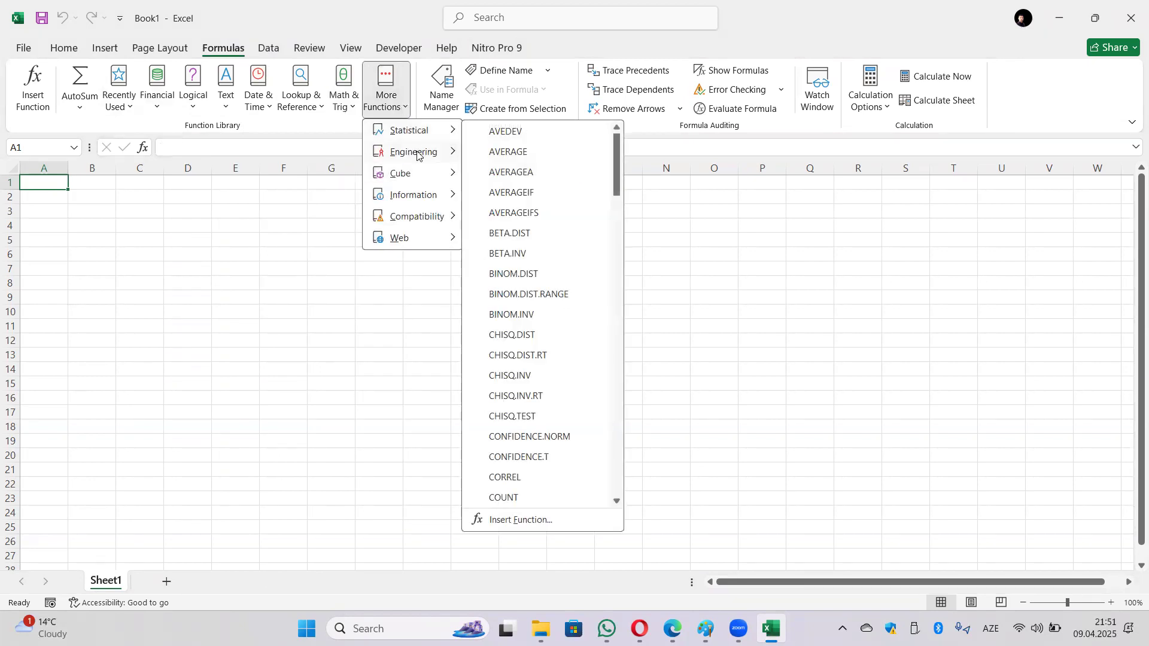
{"action": "mouse_move", "coordinate": [418, 173]}
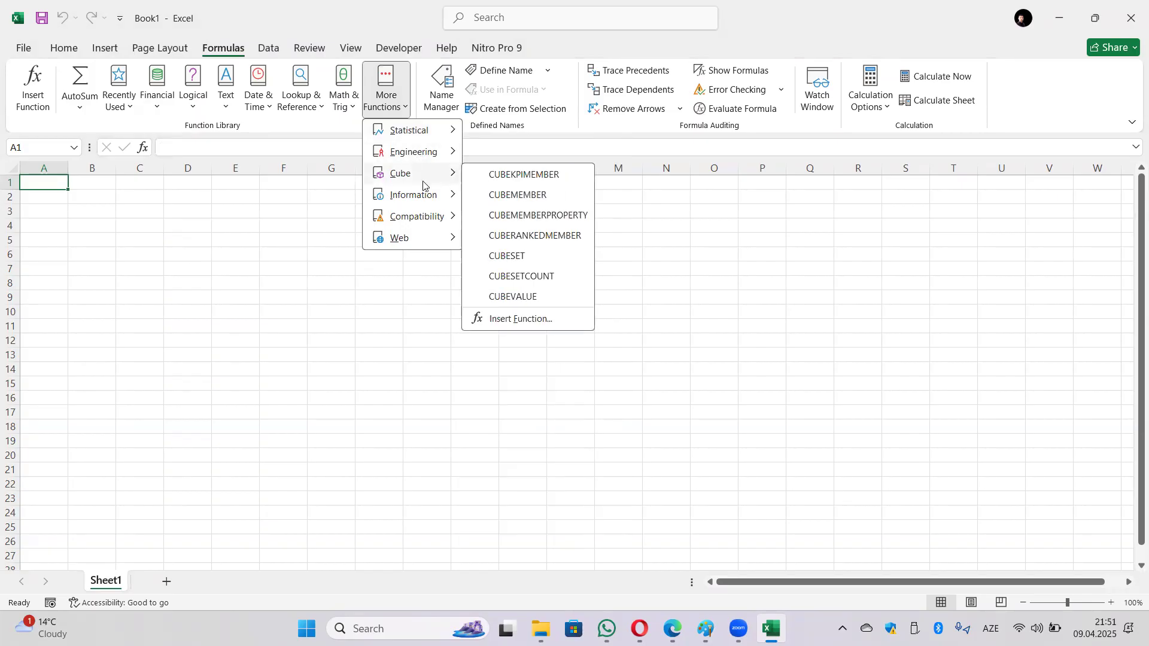
{"action": "mouse_move", "coordinate": [422, 198]}
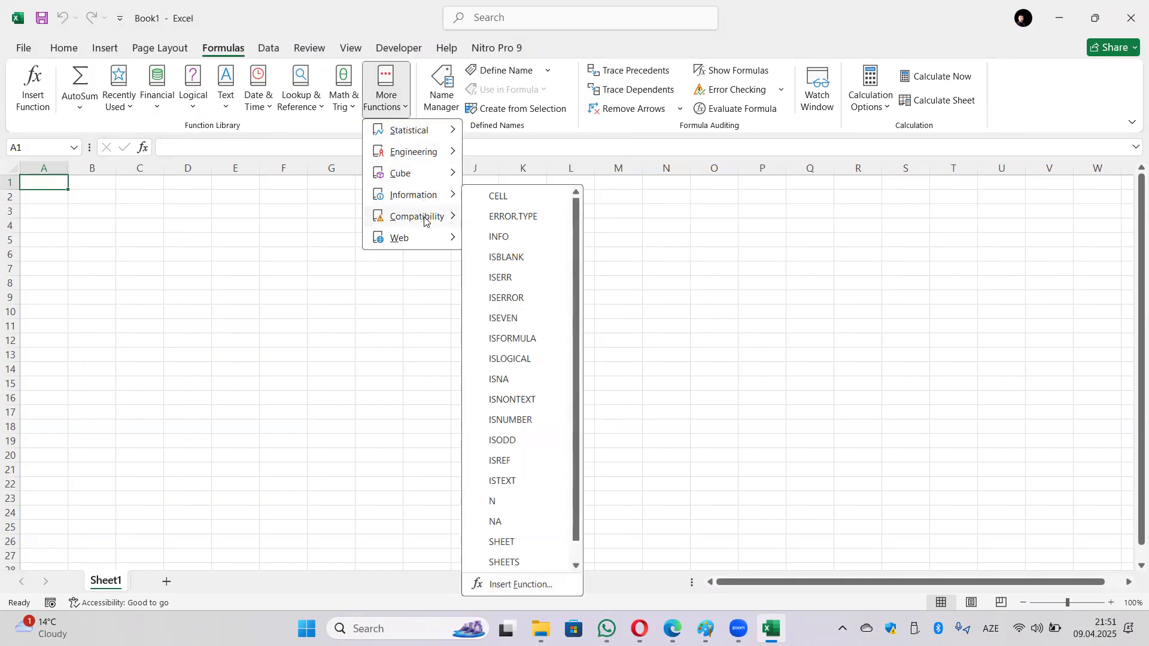
{"action": "mouse_move", "coordinate": [424, 220]}
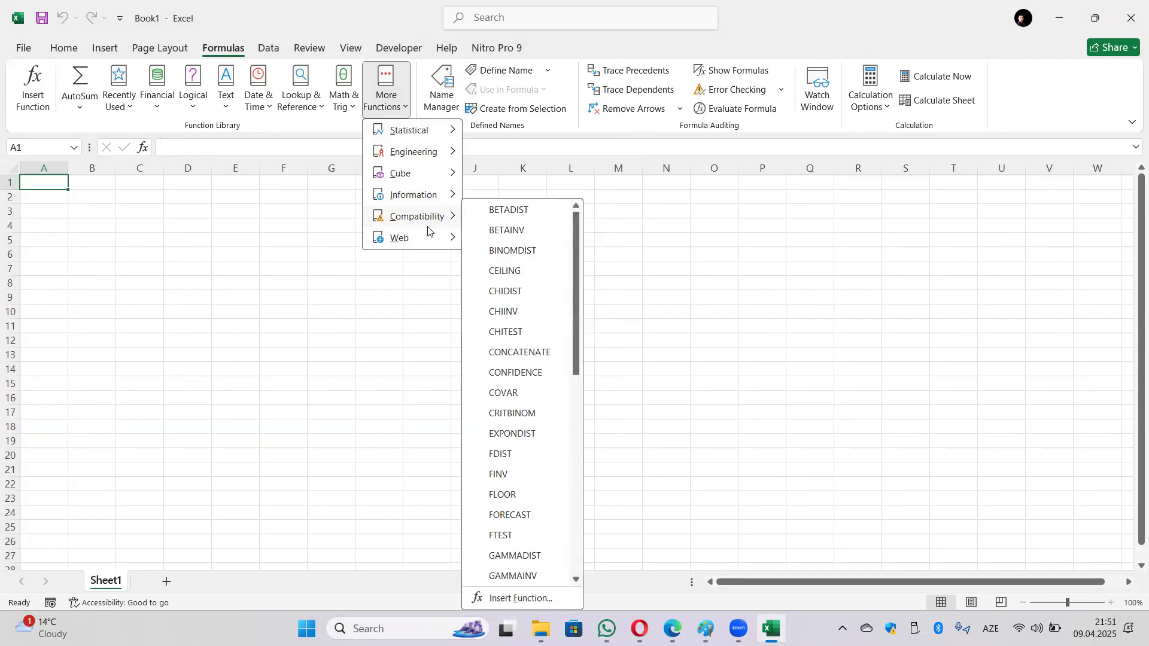
{"action": "mouse_move", "coordinate": [428, 243]}
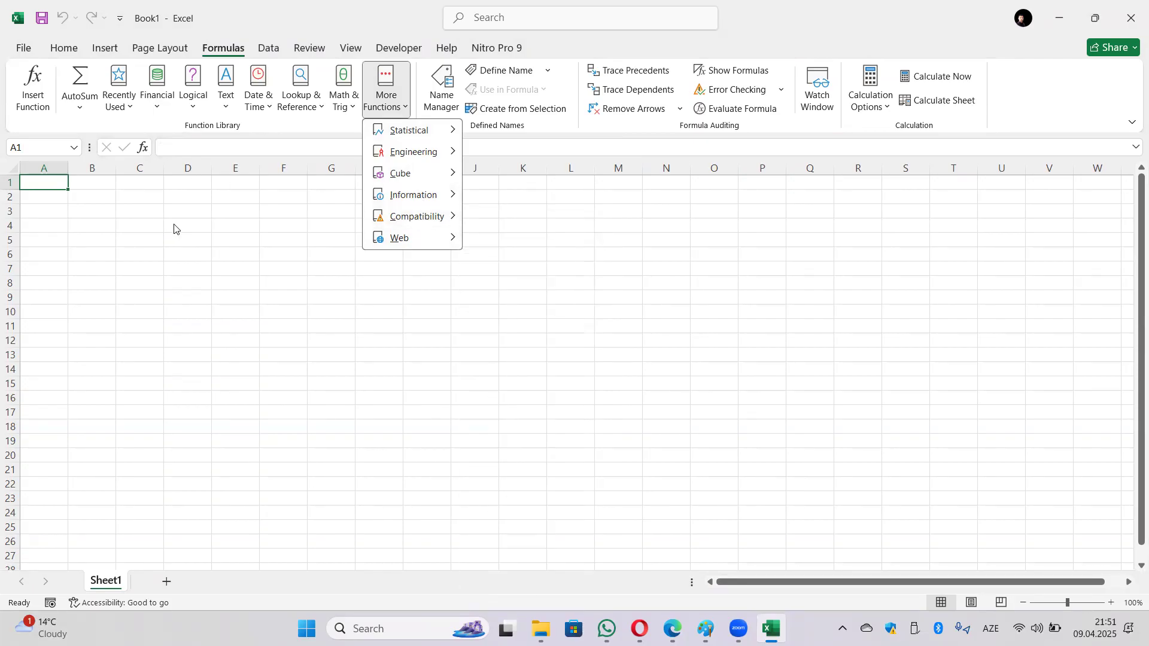
{"action": "left_click", "coordinate": [223, 231]}
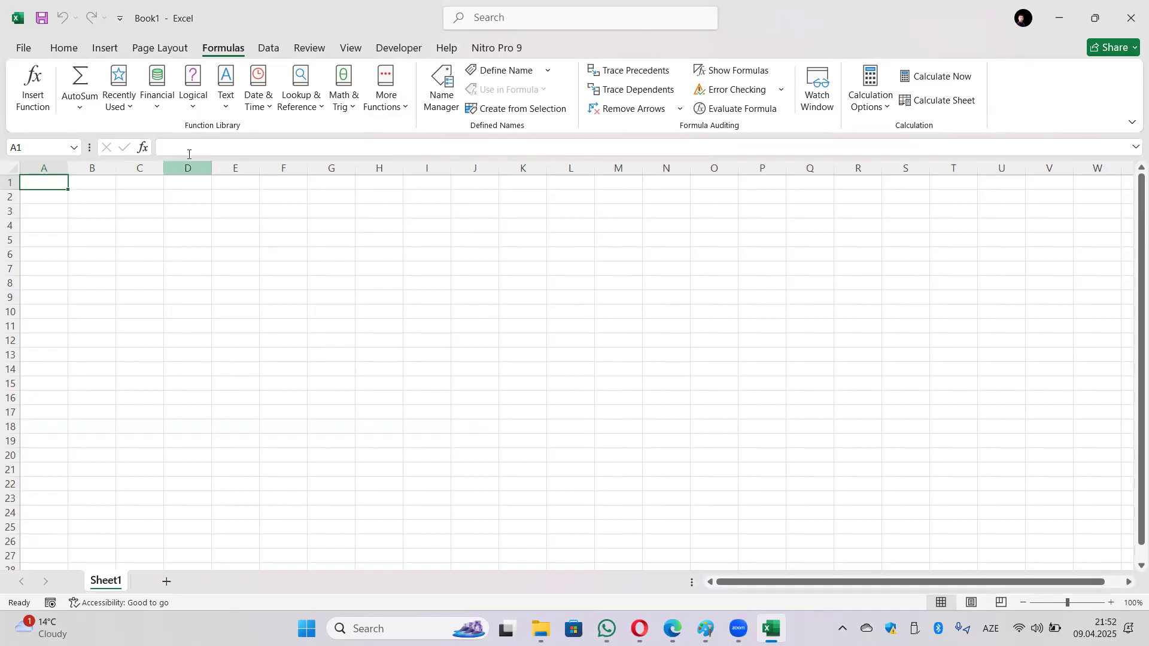
{"action": "left_click", "coordinate": [198, 108]}
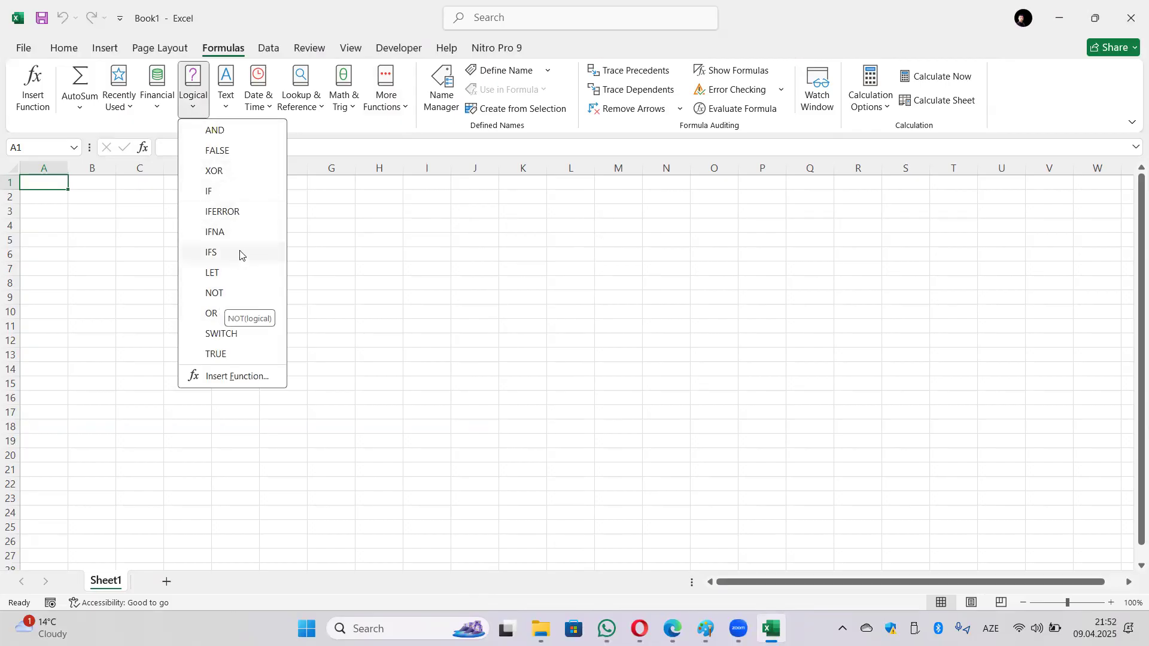
Step: Browse the Text function list from ARRAYTOTEXT to UPPER, then bring up the Math & Trig list
{"action": "left_click", "coordinate": [229, 106]}
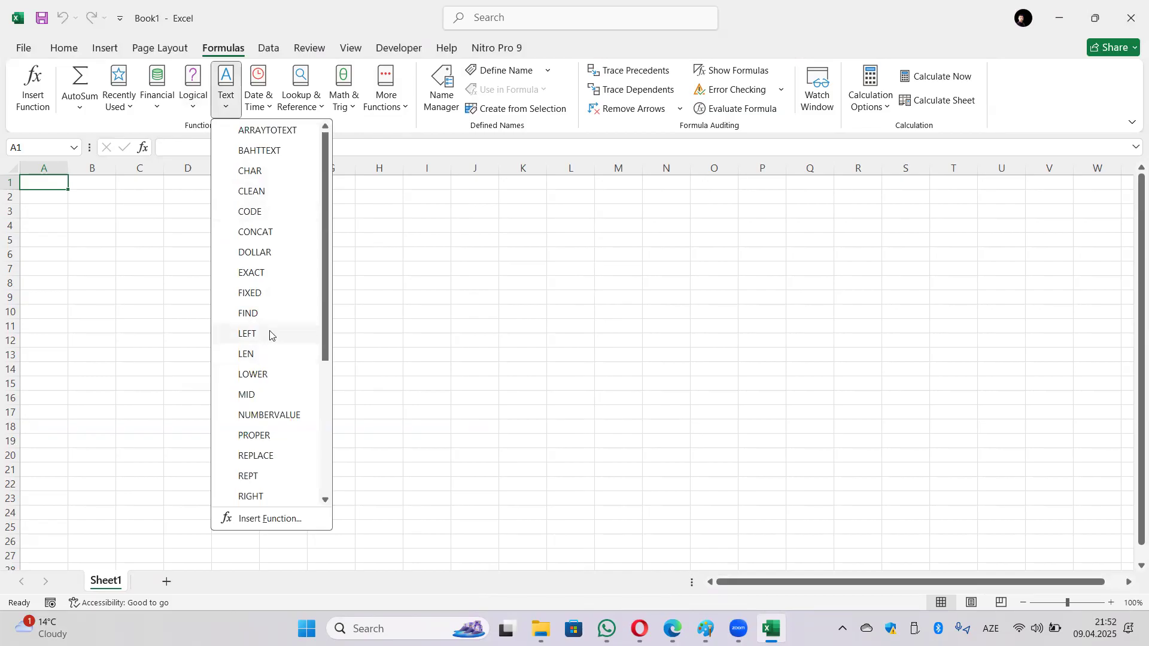
{"action": "scroll", "coordinate": [274, 343], "scroll_direction": "down", "scroll_amount": 1}
{"action": "scroll", "coordinate": [273, 343], "scroll_direction": "down", "scroll_amount": 2}
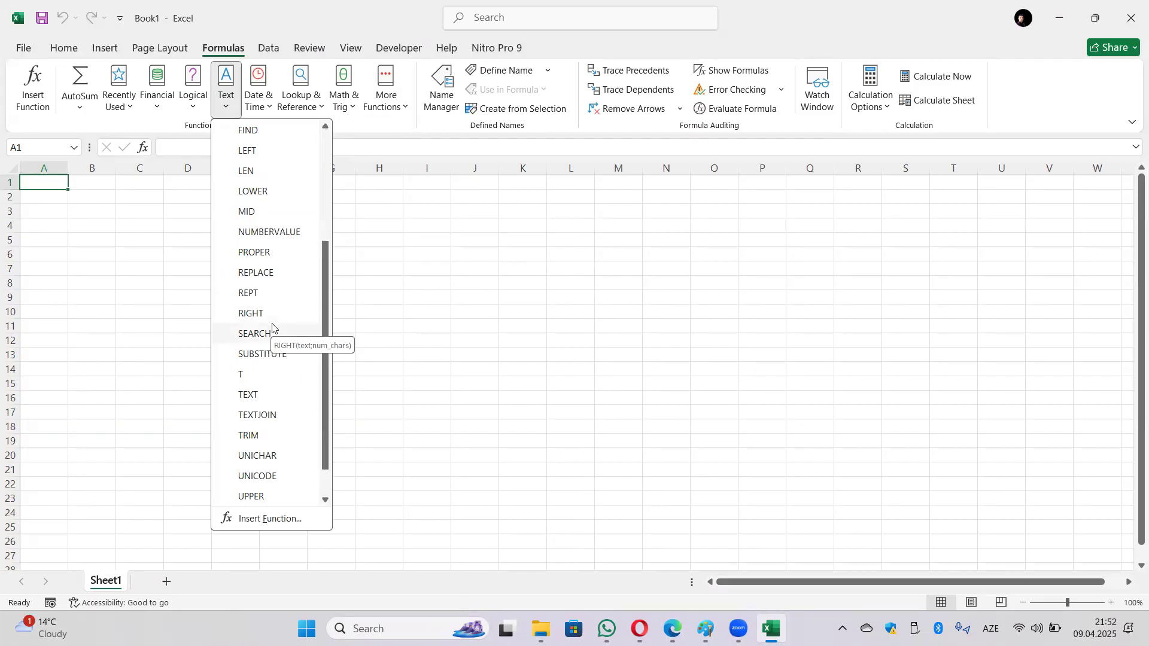
{"action": "scroll", "coordinate": [264, 131], "scroll_direction": "up", "scroll_amount": 1}
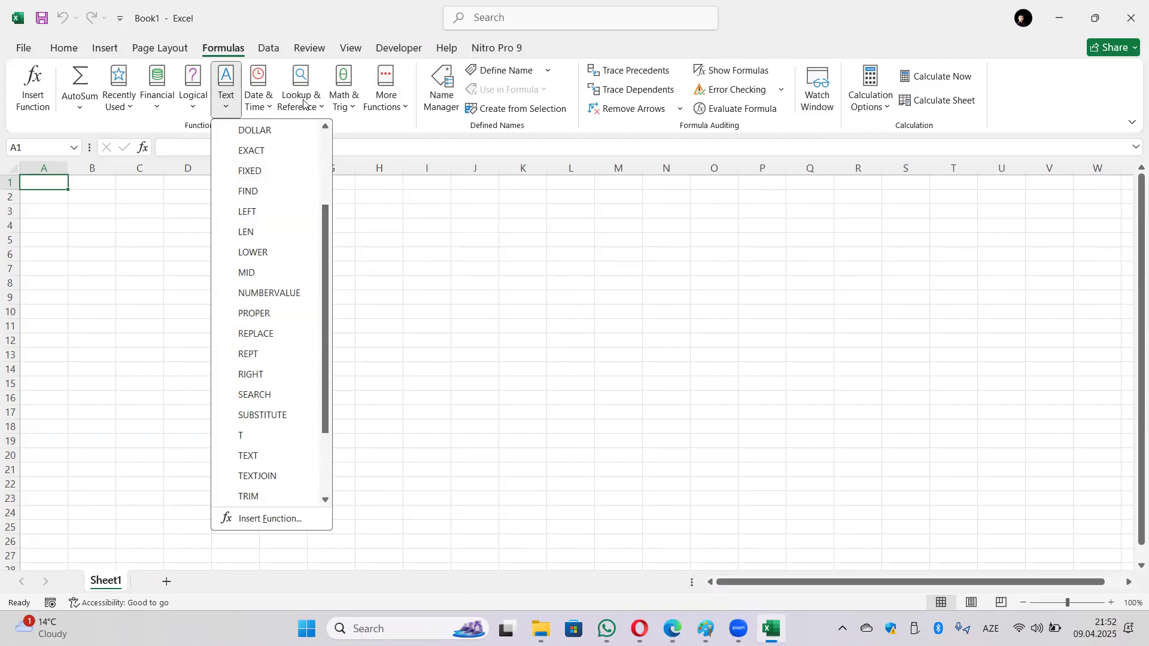
{"action": "left_click", "coordinate": [344, 107]}
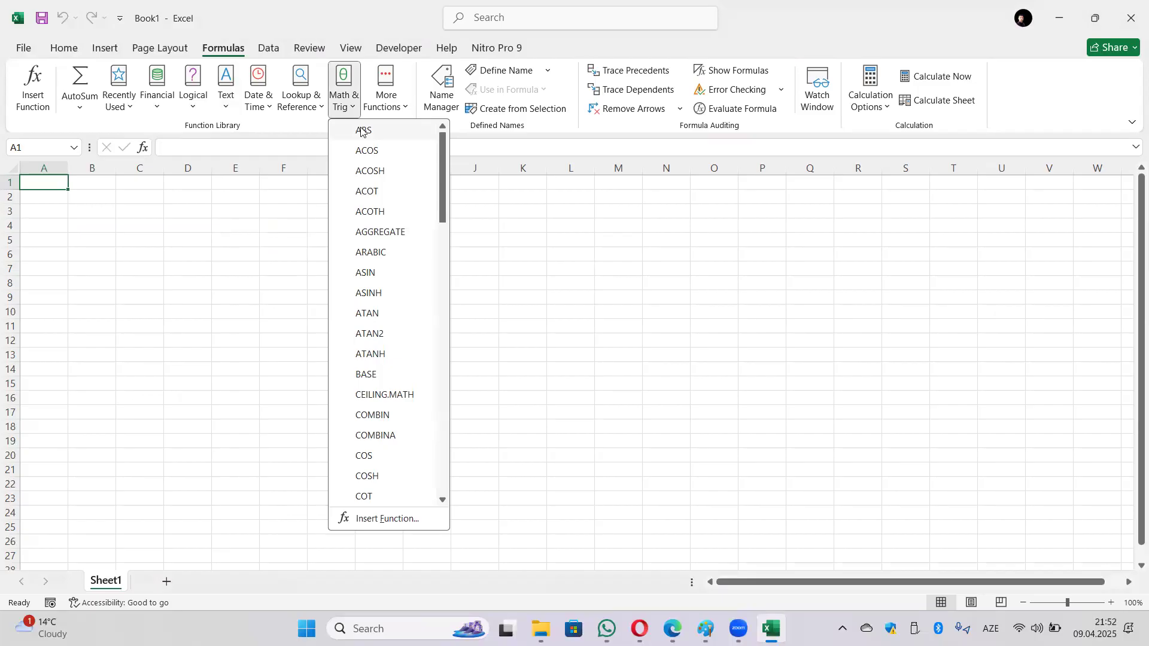
{"action": "scroll", "coordinate": [385, 303], "scroll_direction": "down", "scroll_amount": 3}
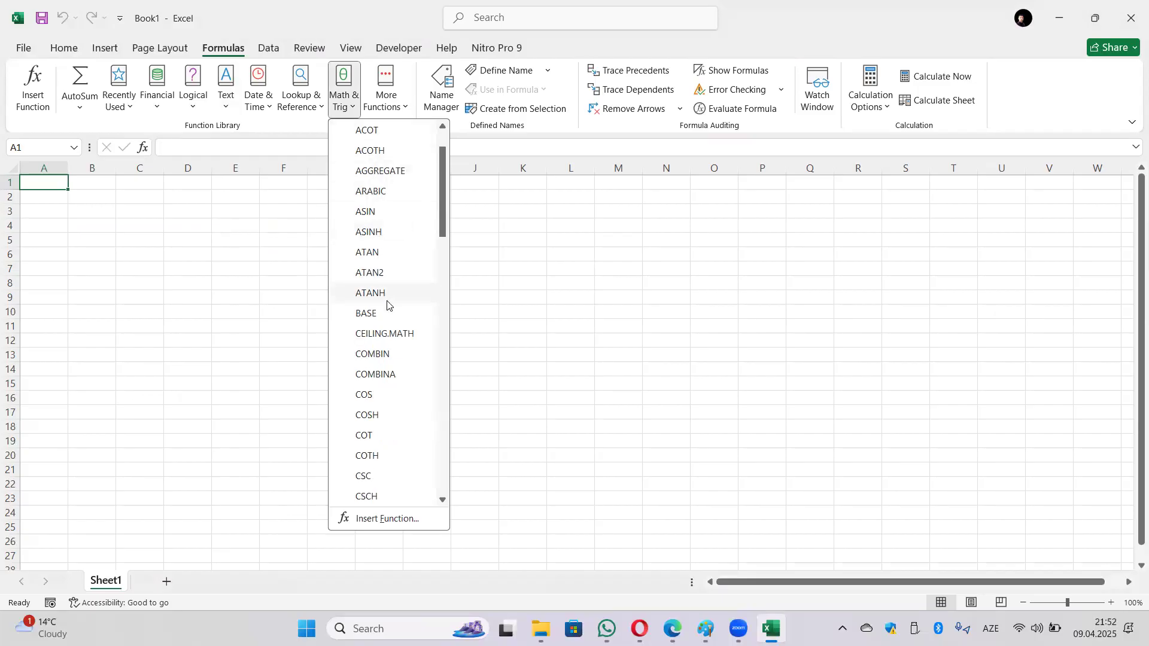
{"action": "scroll", "coordinate": [392, 321], "scroll_direction": "down", "scroll_amount": 1}
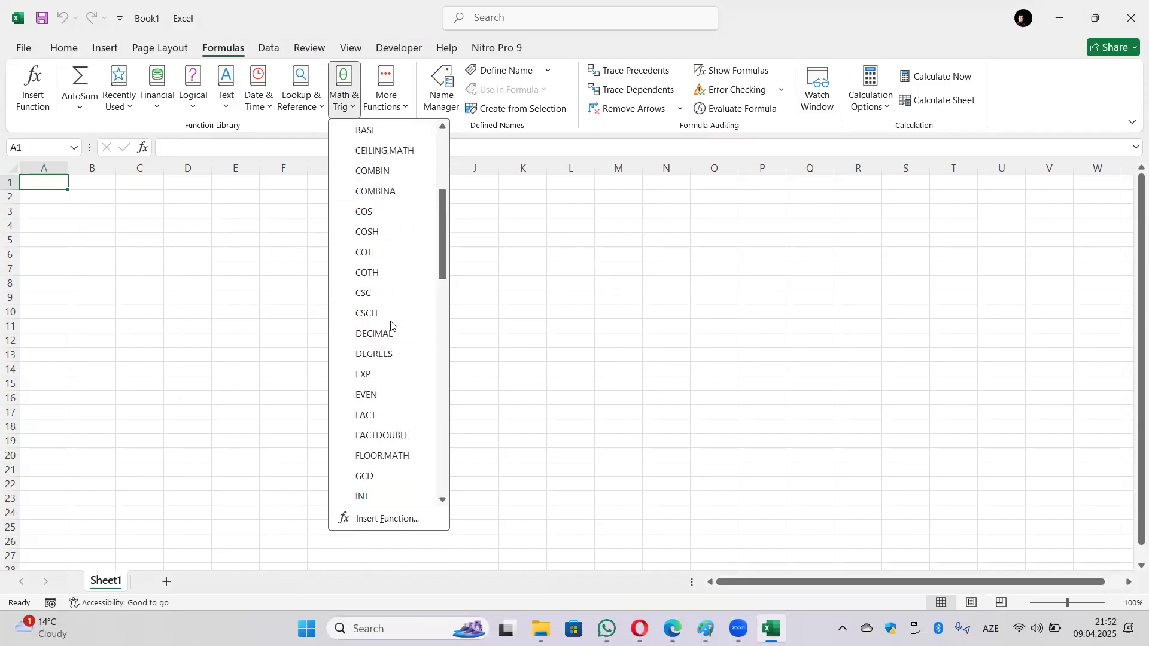
{"action": "scroll", "coordinate": [388, 337], "scroll_direction": "down", "scroll_amount": 1}
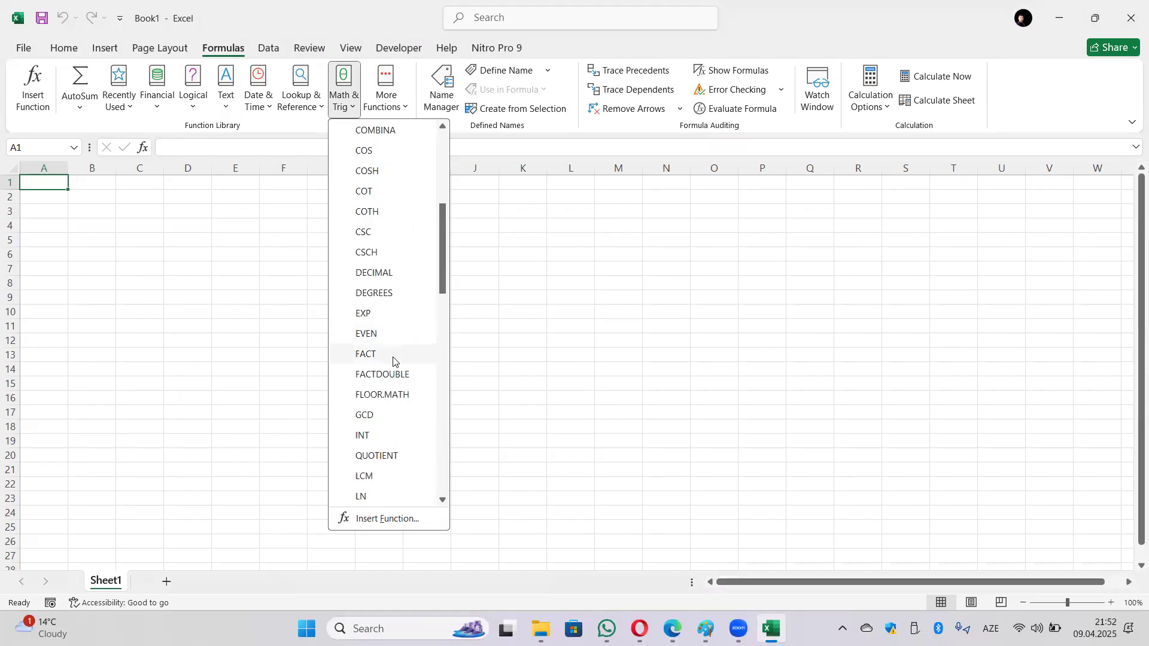
{"action": "scroll", "coordinate": [403, 392], "scroll_direction": "down", "scroll_amount": 1}
{"action": "scroll", "coordinate": [398, 400], "scroll_direction": "down", "scroll_amount": 1}
{"action": "scroll", "coordinate": [396, 401], "scroll_direction": "down", "scroll_amount": 2}
{"action": "scroll", "coordinate": [393, 396], "scroll_direction": "down", "scroll_amount": 1}
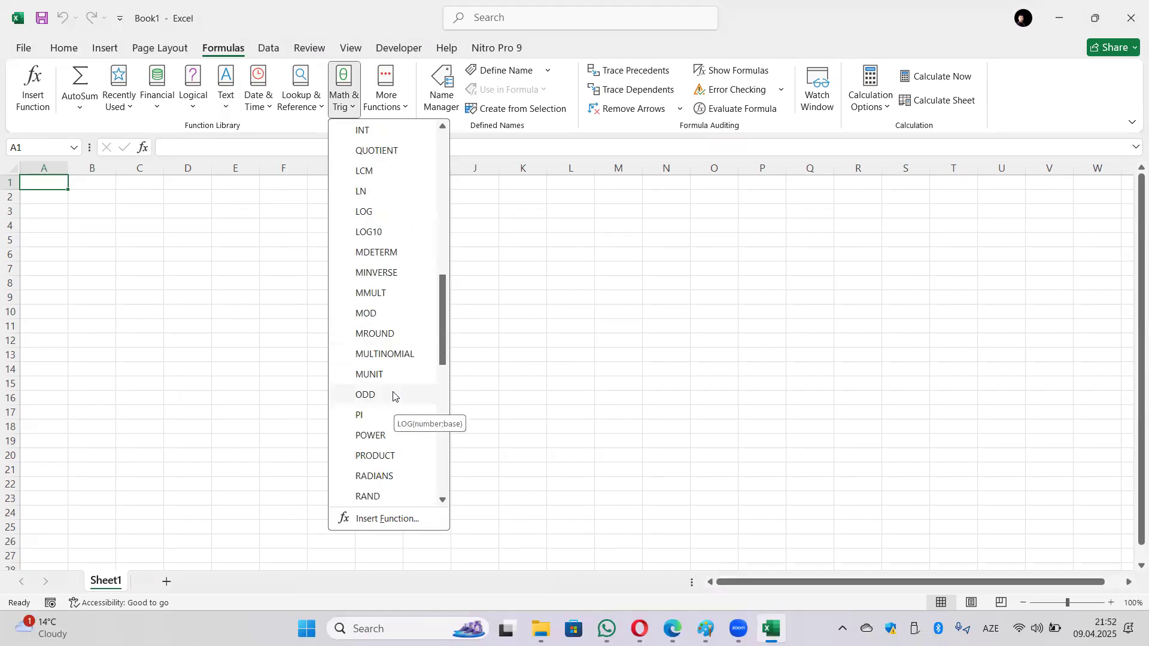
{"action": "scroll", "coordinate": [392, 394], "scroll_direction": "down", "scroll_amount": 1}
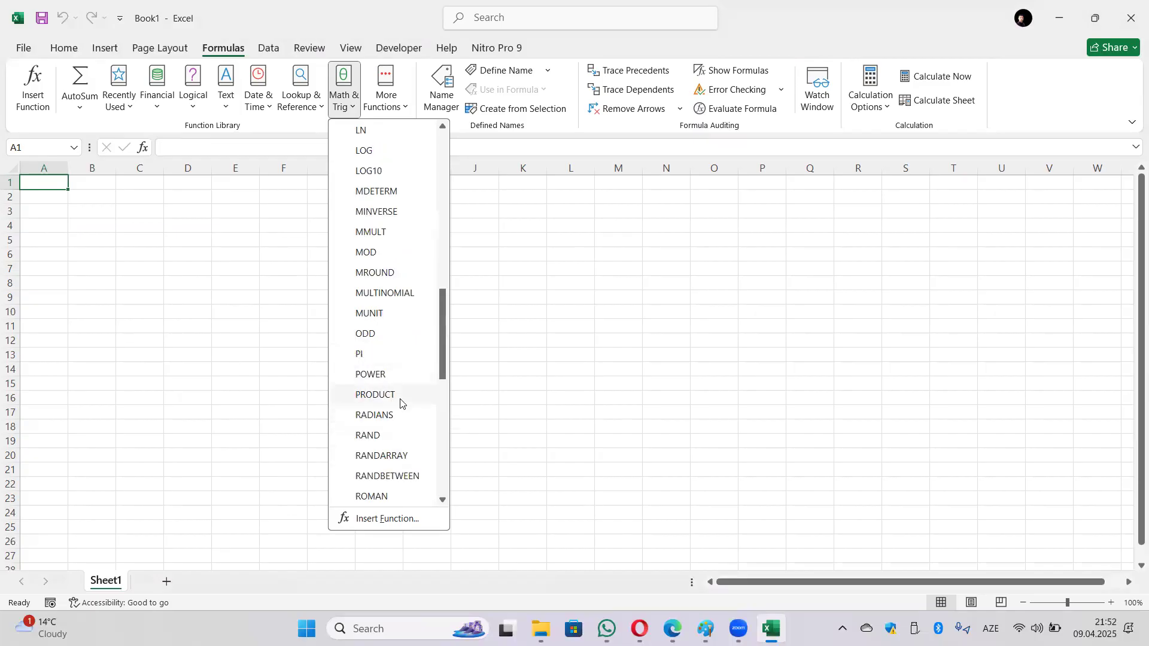
{"action": "scroll", "coordinate": [401, 403], "scroll_direction": "down", "scroll_amount": 2}
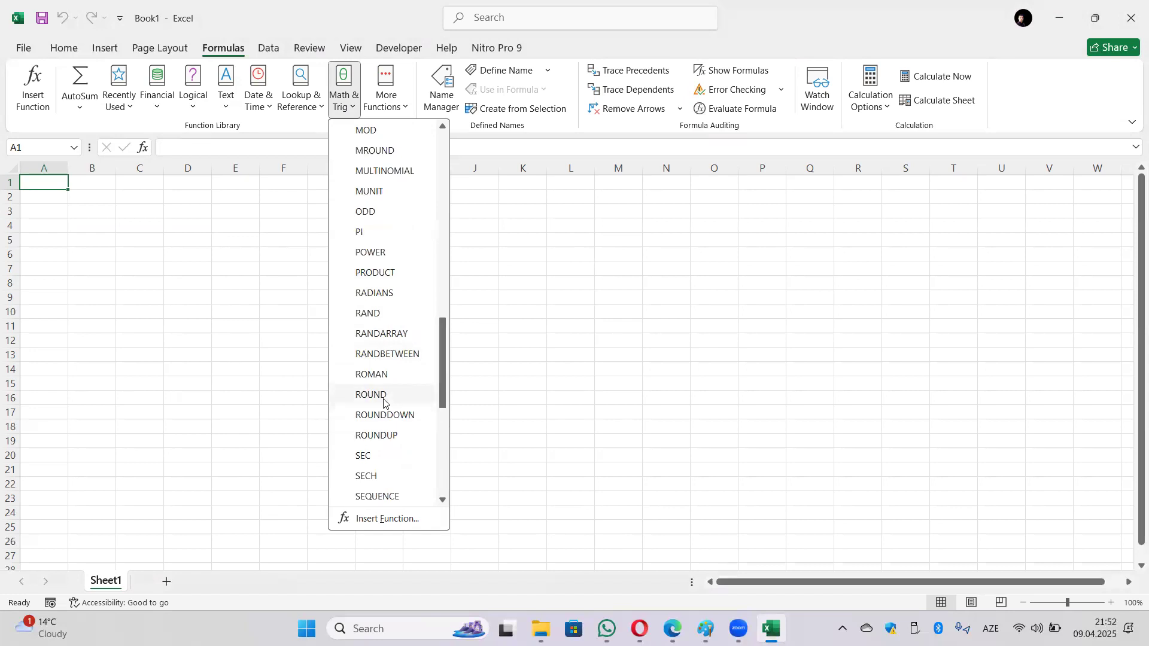
{"action": "scroll", "coordinate": [386, 402], "scroll_direction": "down", "scroll_amount": 2}
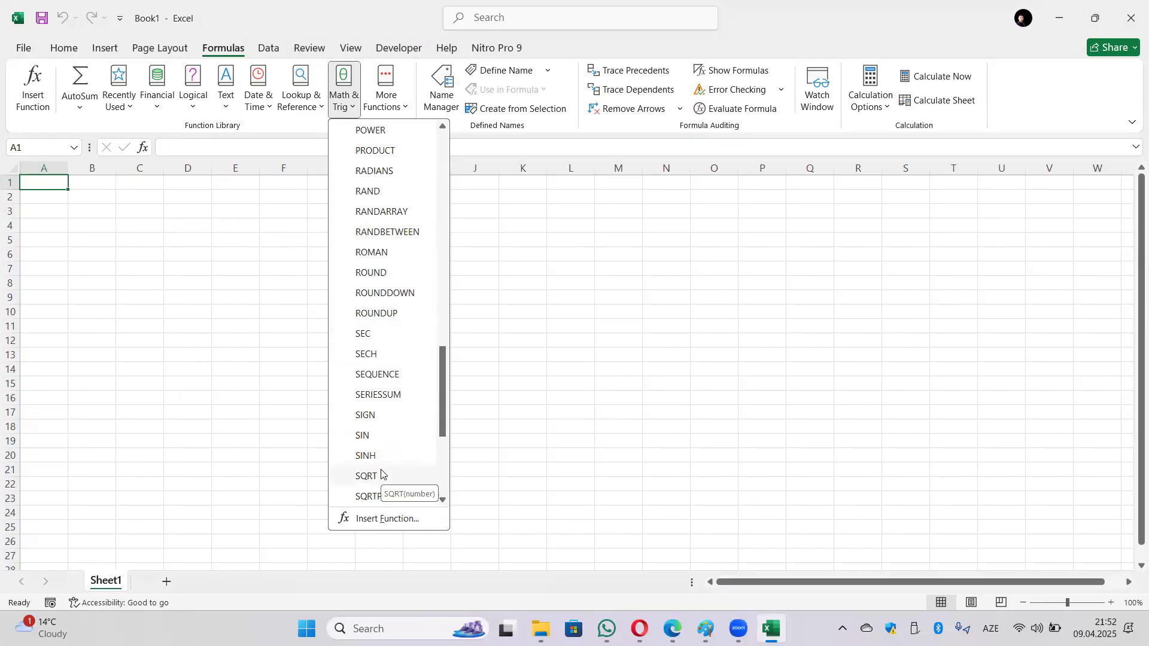
{"action": "scroll", "coordinate": [381, 474], "scroll_direction": "down", "scroll_amount": 1}
{"action": "scroll", "coordinate": [383, 477], "scroll_direction": "down", "scroll_amount": 2}
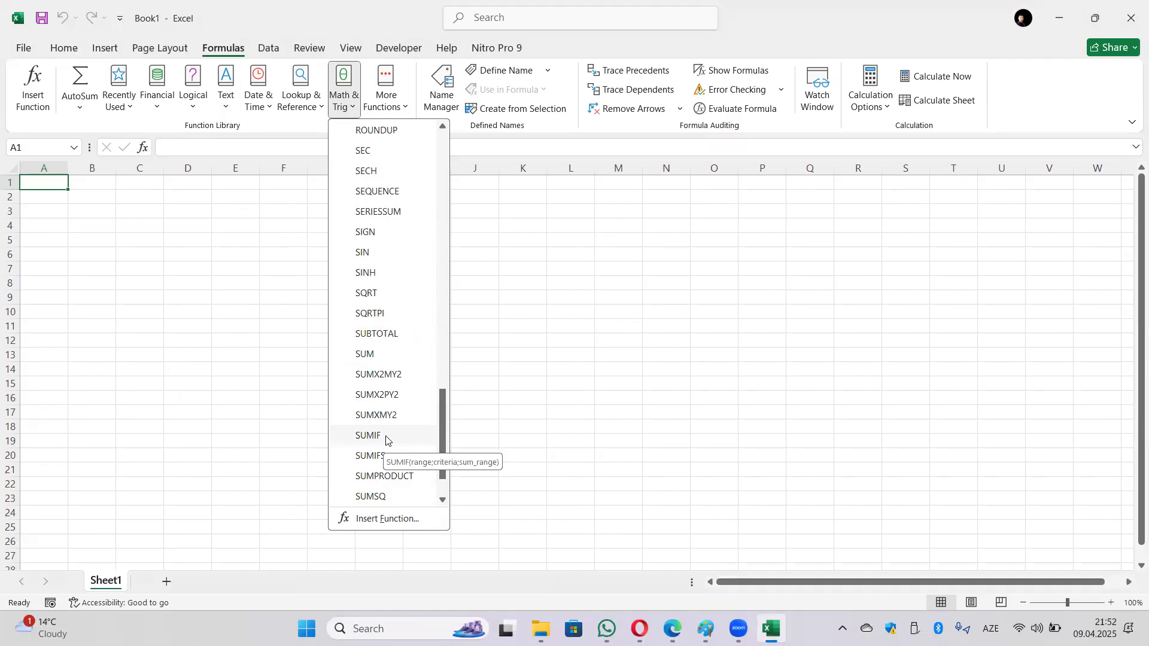
{"action": "scroll", "coordinate": [386, 440], "scroll_direction": "down", "scroll_amount": 1}
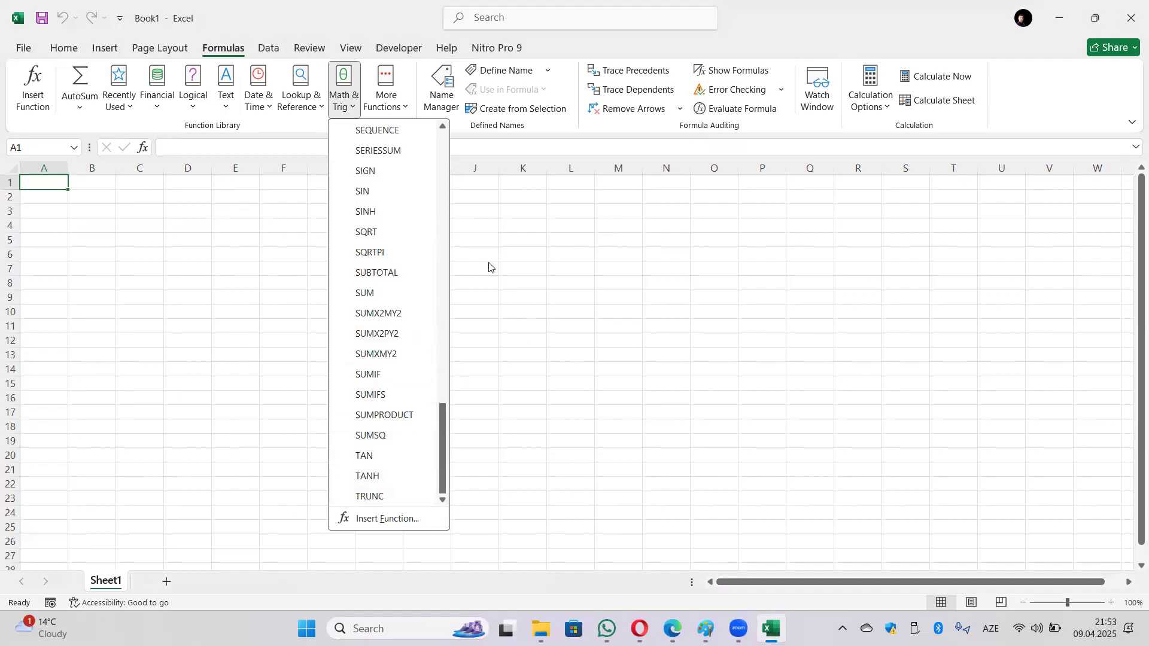
{"action": "left_click", "coordinate": [402, 112]}
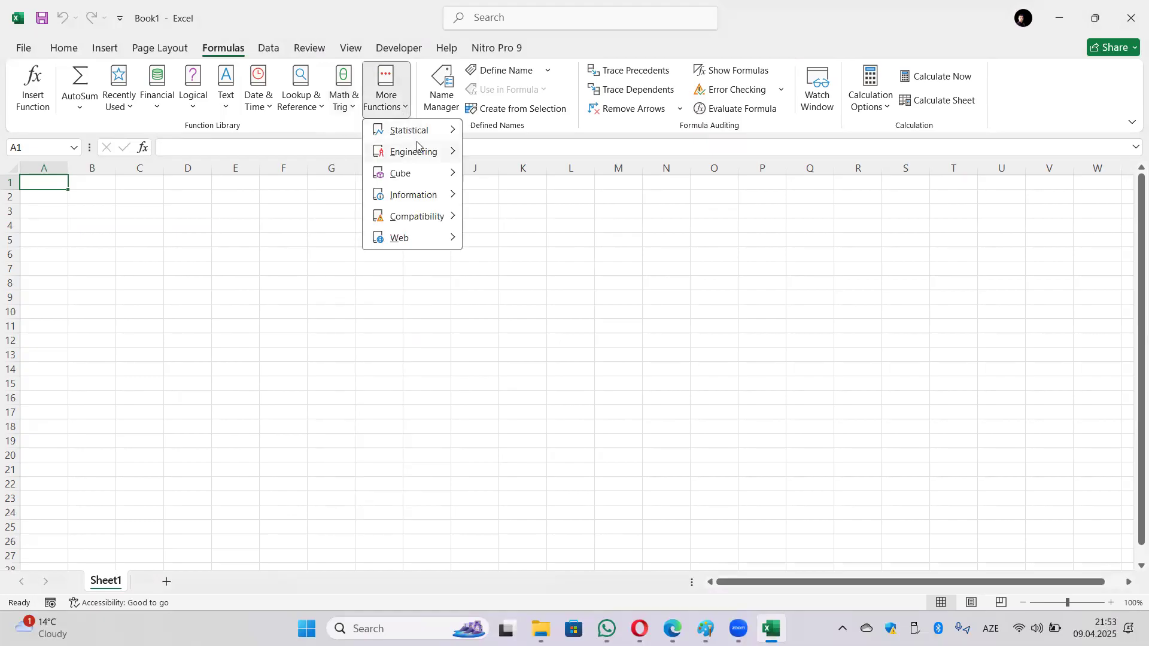
{"action": "mouse_move", "coordinate": [453, 136]}
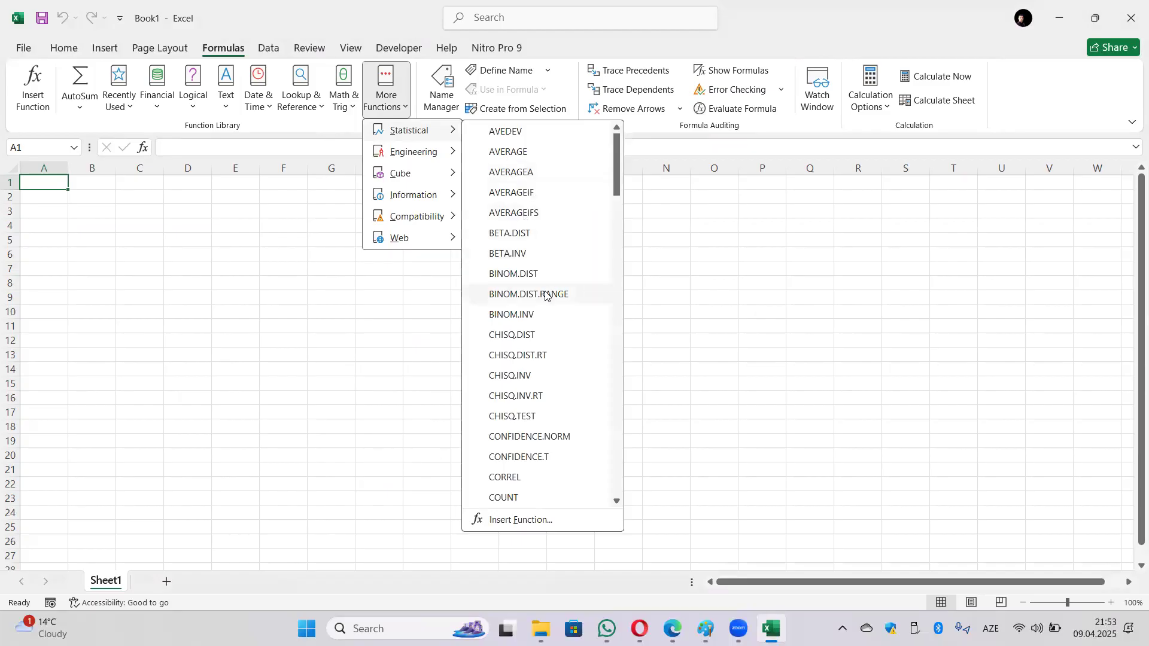
{"action": "scroll", "coordinate": [545, 309], "scroll_direction": "down", "scroll_amount": 2}
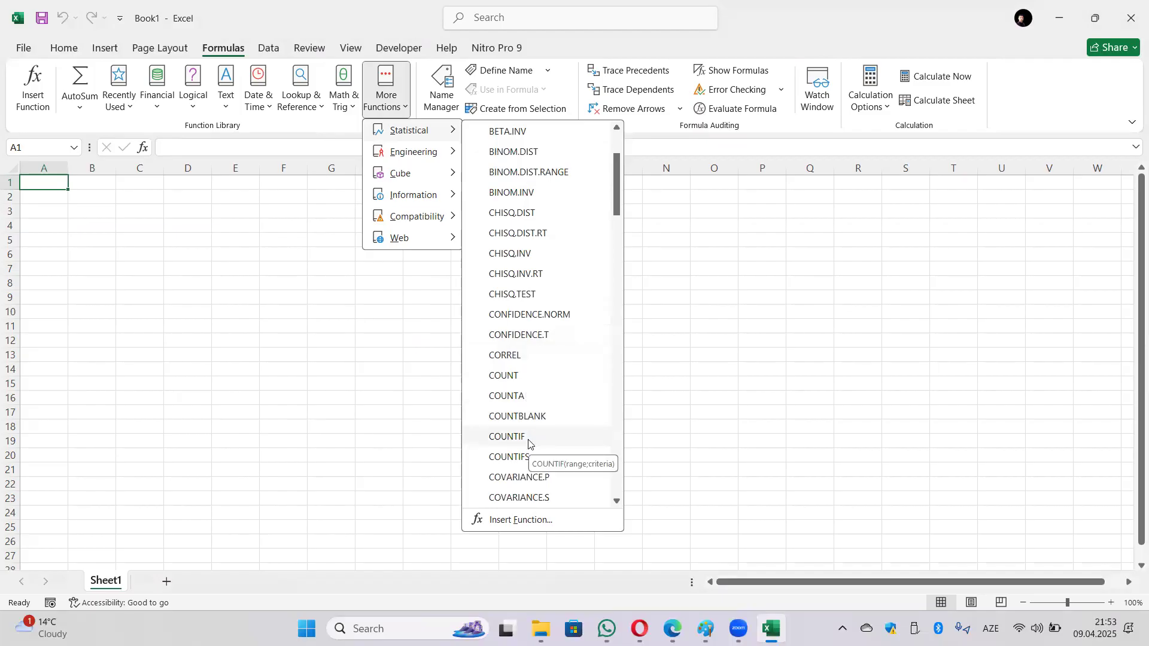
{"action": "scroll", "coordinate": [560, 411], "scroll_direction": "down", "scroll_amount": 2}
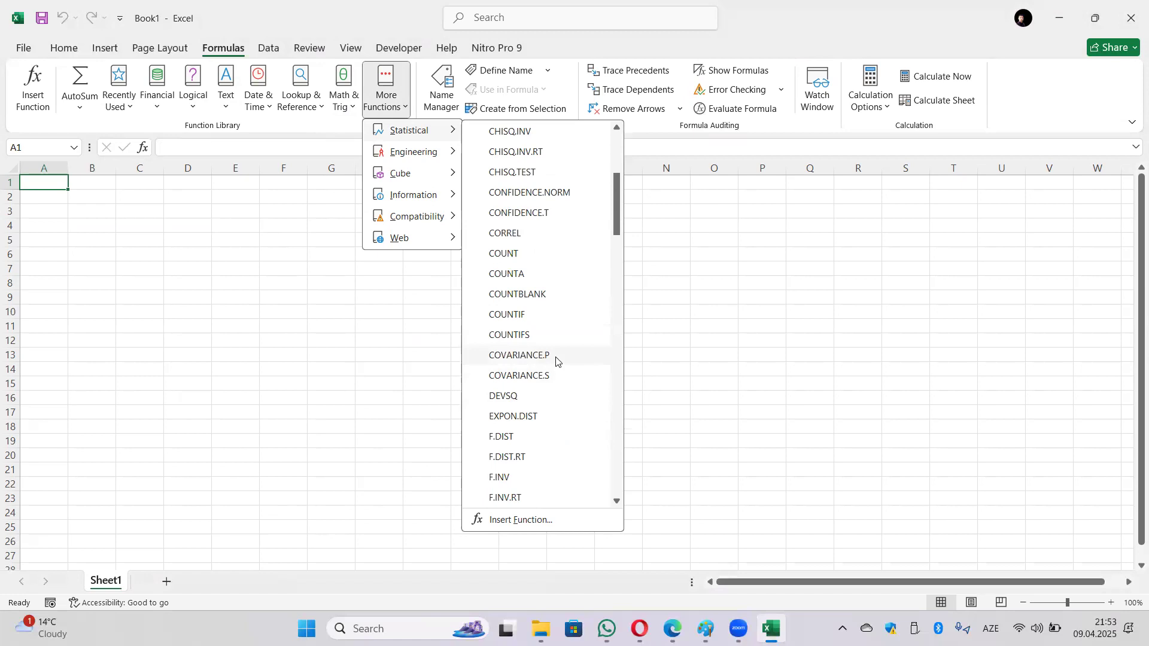
{"action": "scroll", "coordinate": [555, 375], "scroll_direction": "down", "scroll_amount": 6}
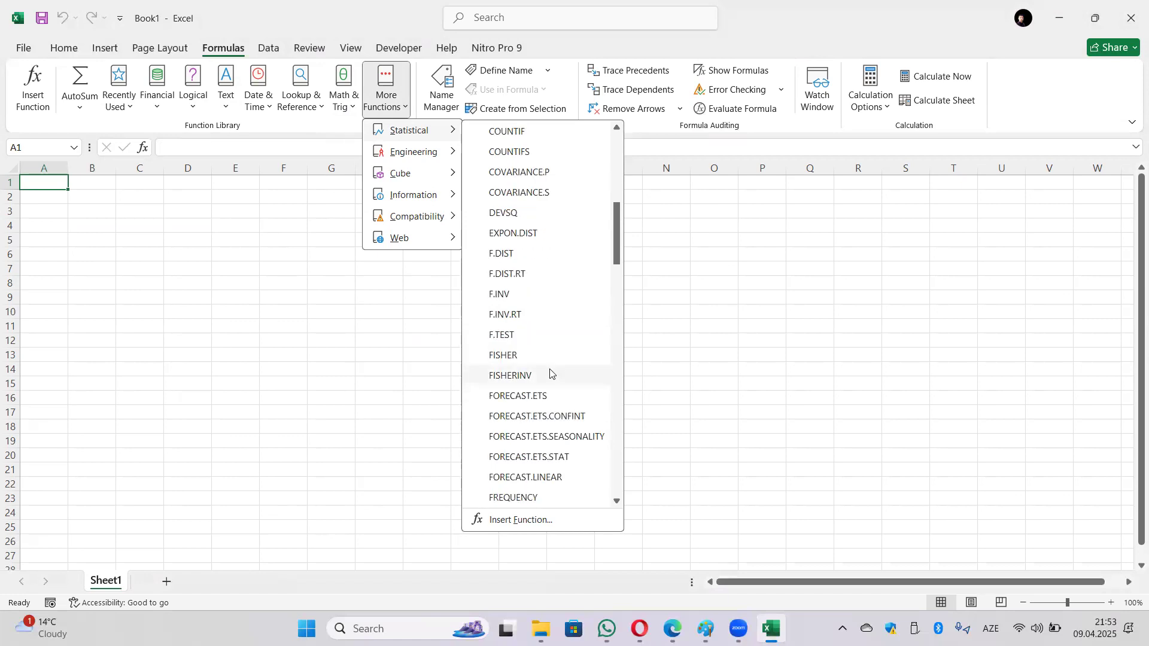
{"action": "scroll", "coordinate": [547, 361], "scroll_direction": "down", "scroll_amount": 6}
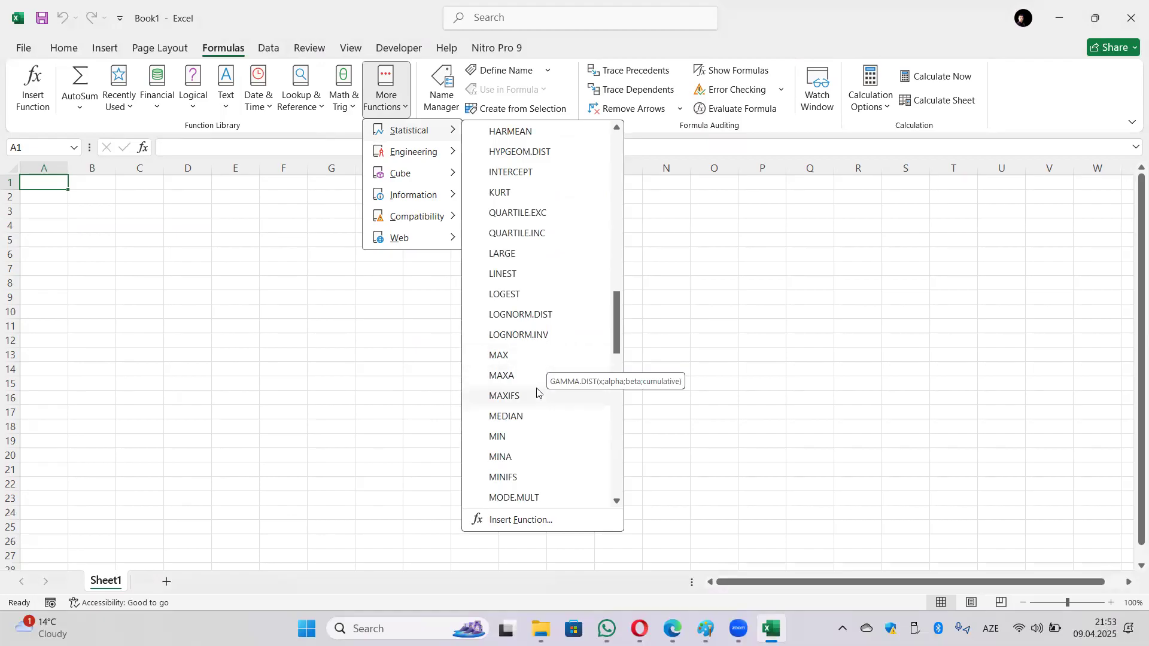
{"action": "scroll", "coordinate": [559, 450], "scroll_direction": "down", "scroll_amount": 1}
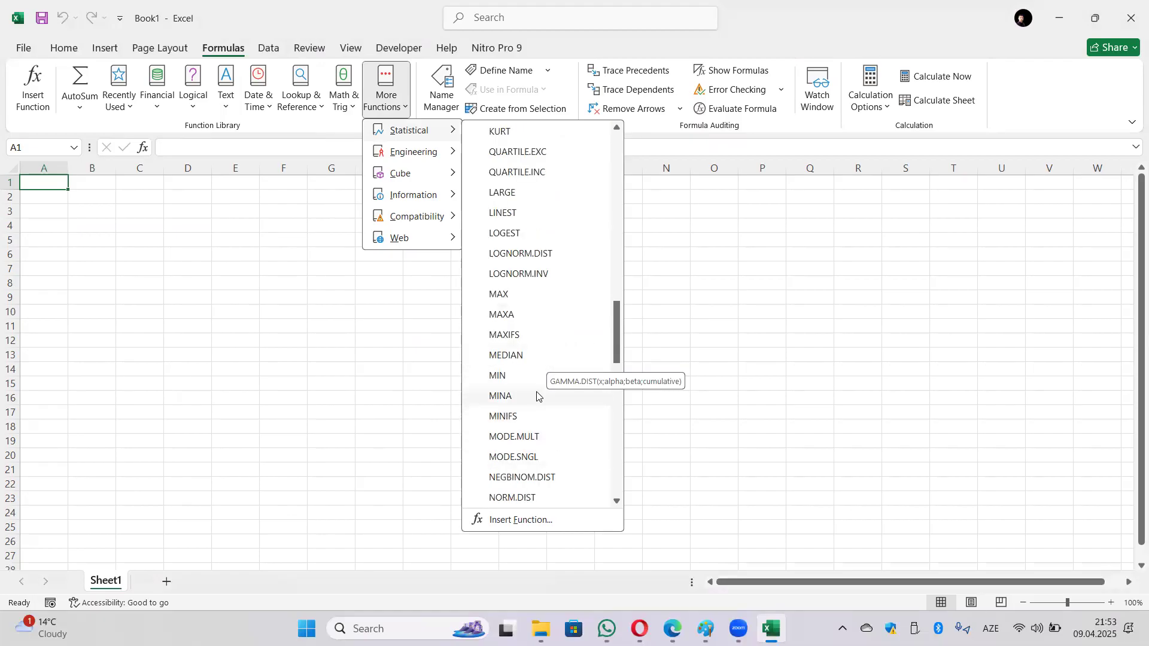
{"action": "scroll", "coordinate": [537, 395], "scroll_direction": "down", "scroll_amount": 4}
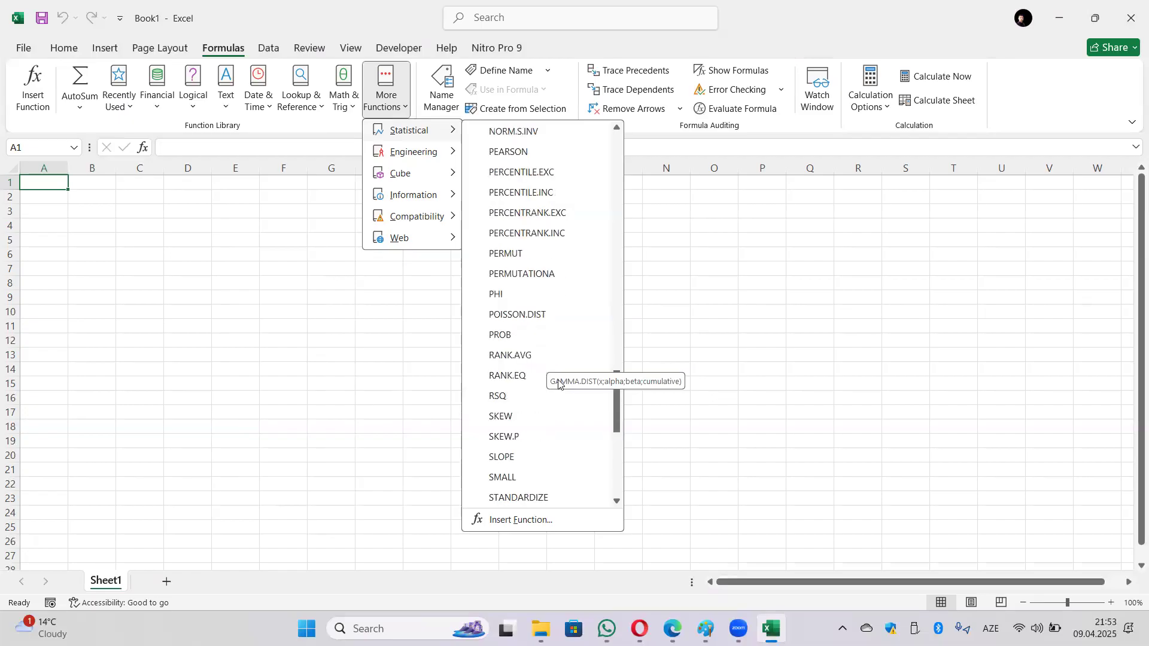
{"action": "left_click", "coordinate": [698, 282]}
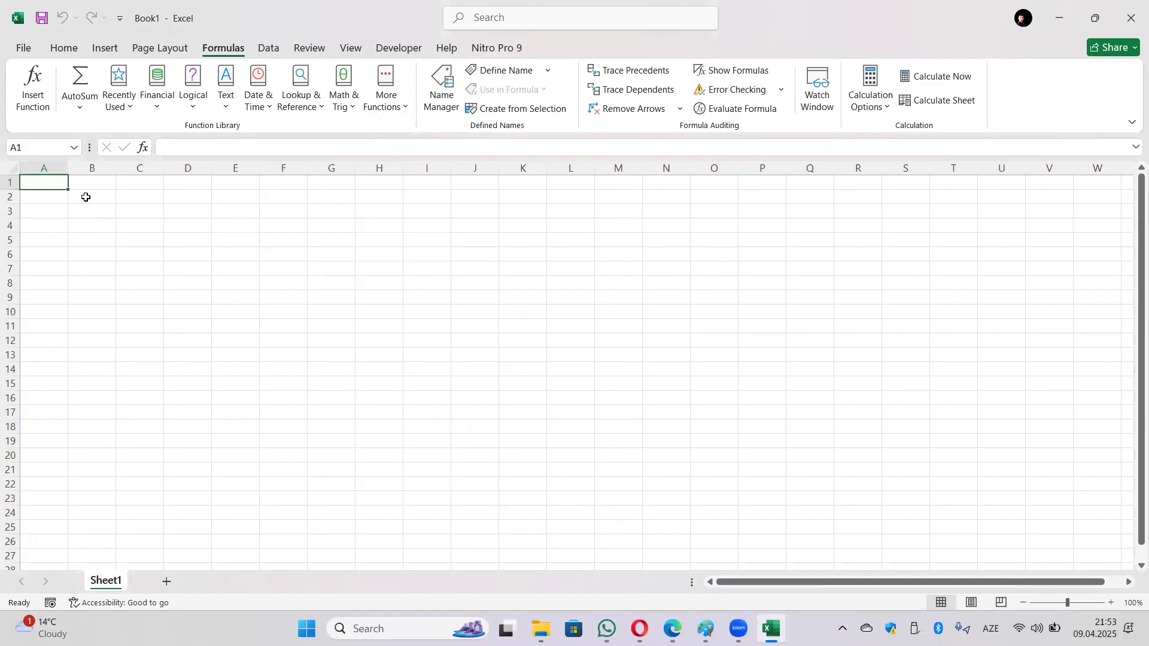
{"action": "left_click", "coordinate": [191, 108]}
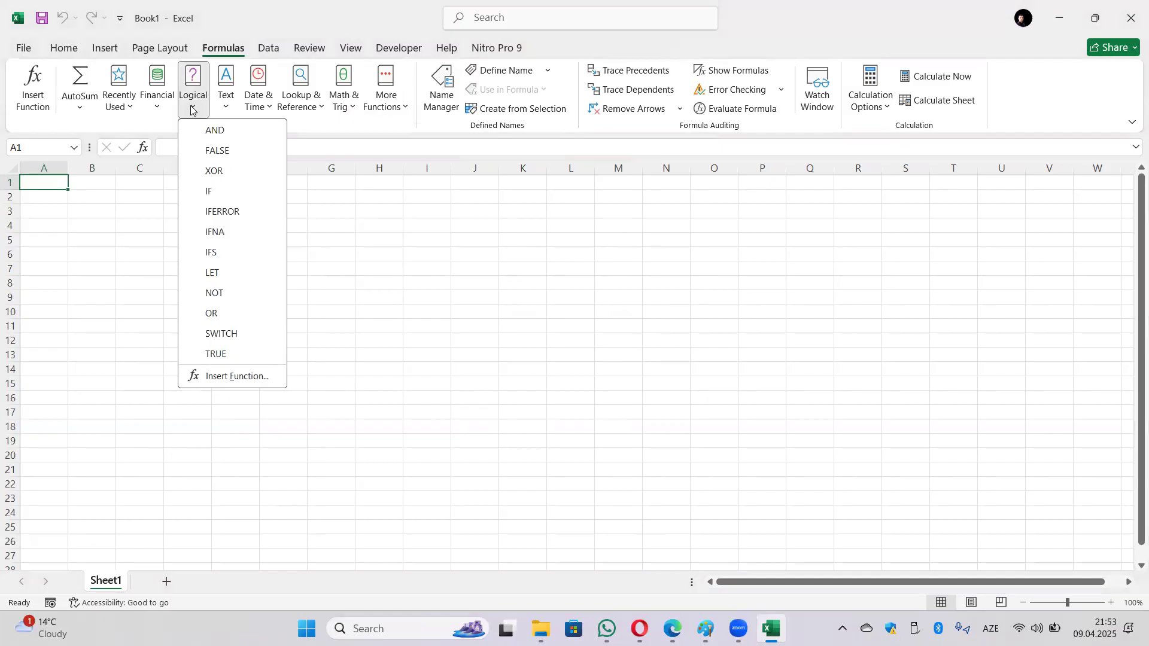
{"action": "left_click", "coordinate": [96, 218]}
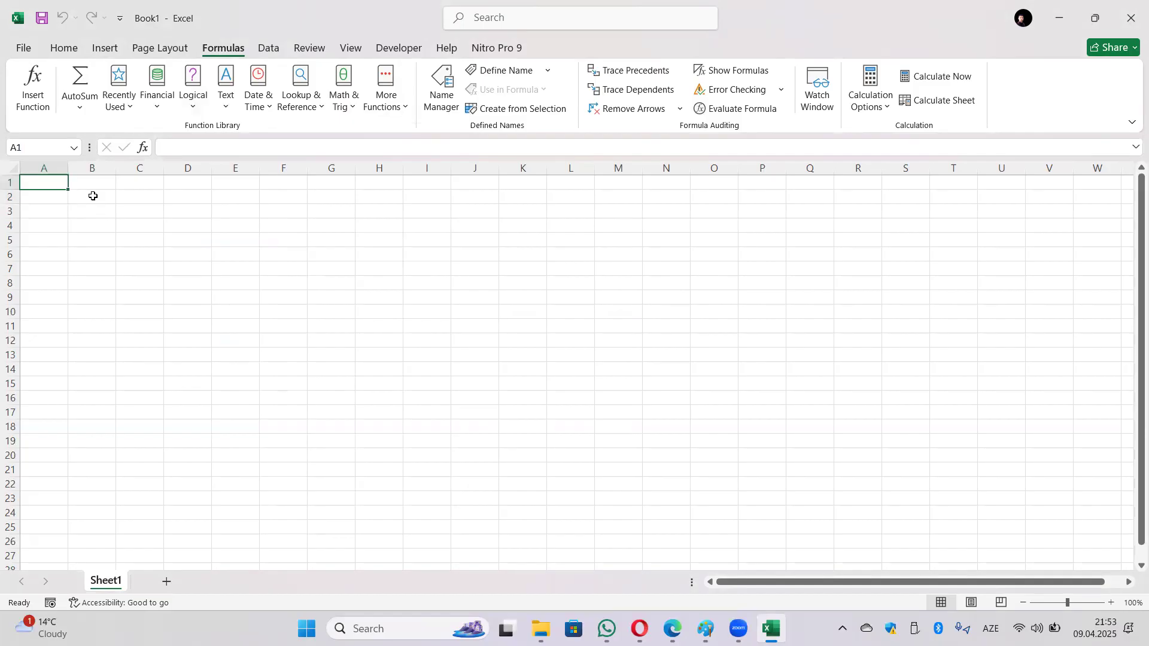
Step: Enter headers A, B and C across B1:D1
{"action": "key", "text": "Right"}
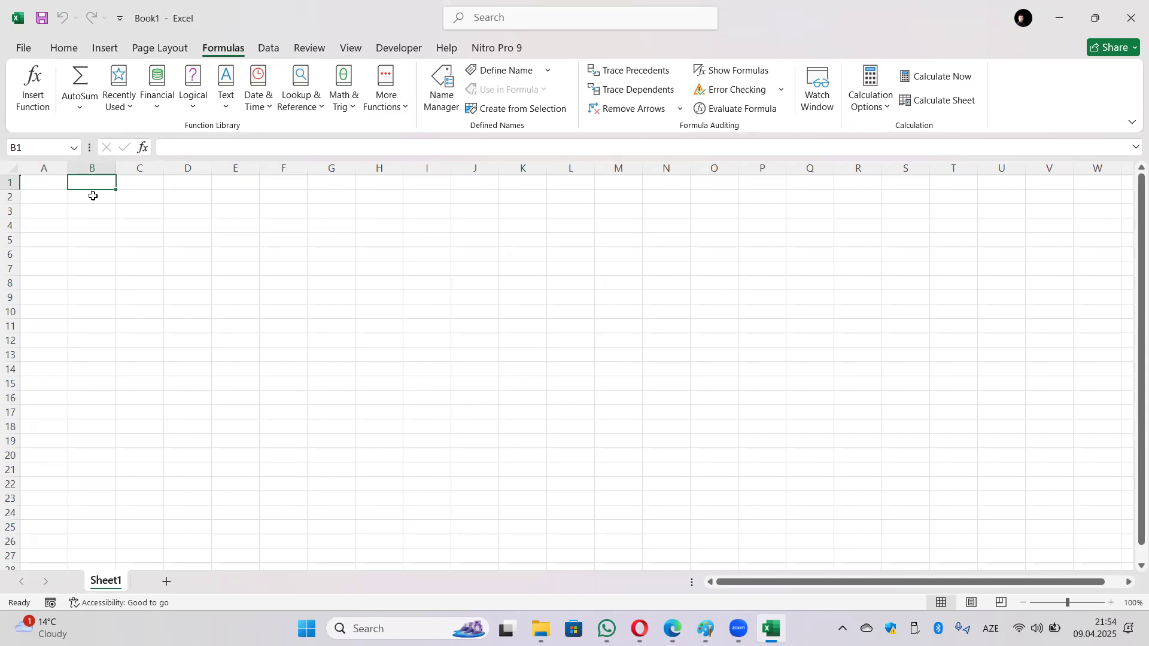
{"action": "type", "text": "A"}
{"action": "key", "text": "Tab"}
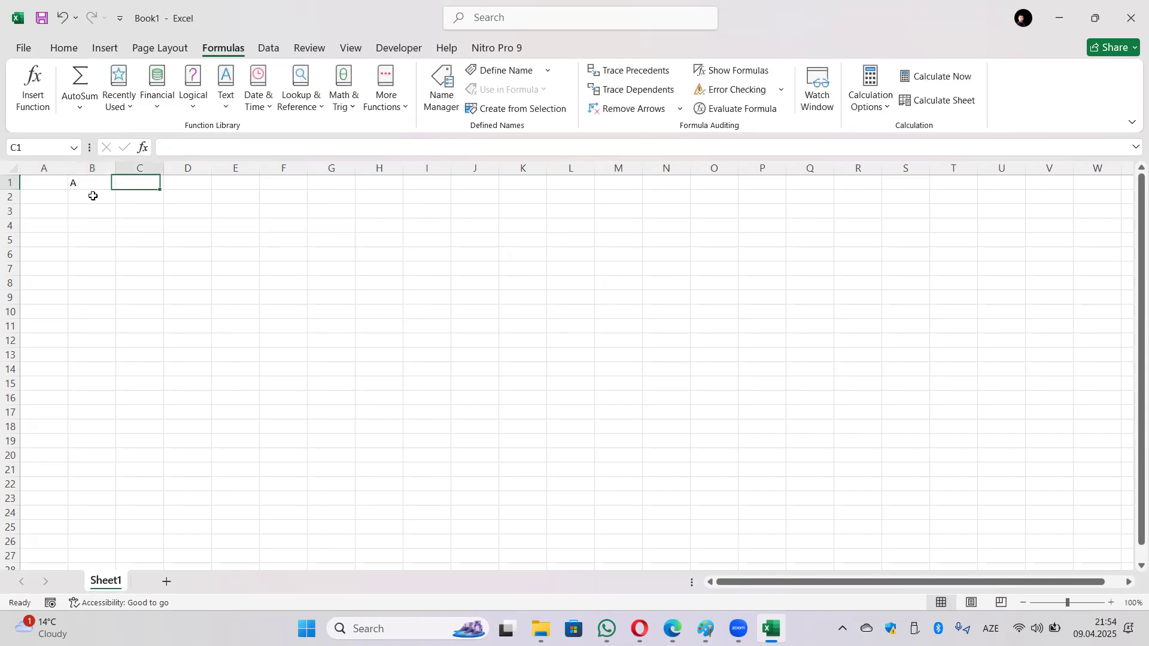
{"action": "type", "text": "B"}
{"action": "key", "text": "Tab"}
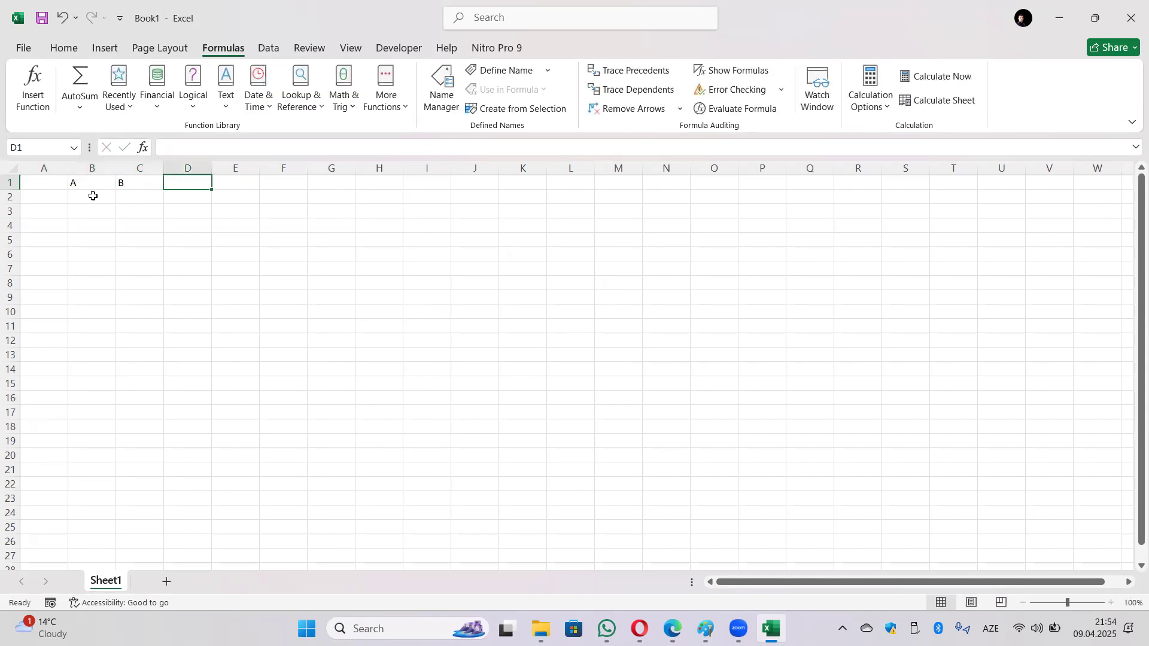
{"action": "type", "text": "C"}
{"action": "key", "text": "Tab"}
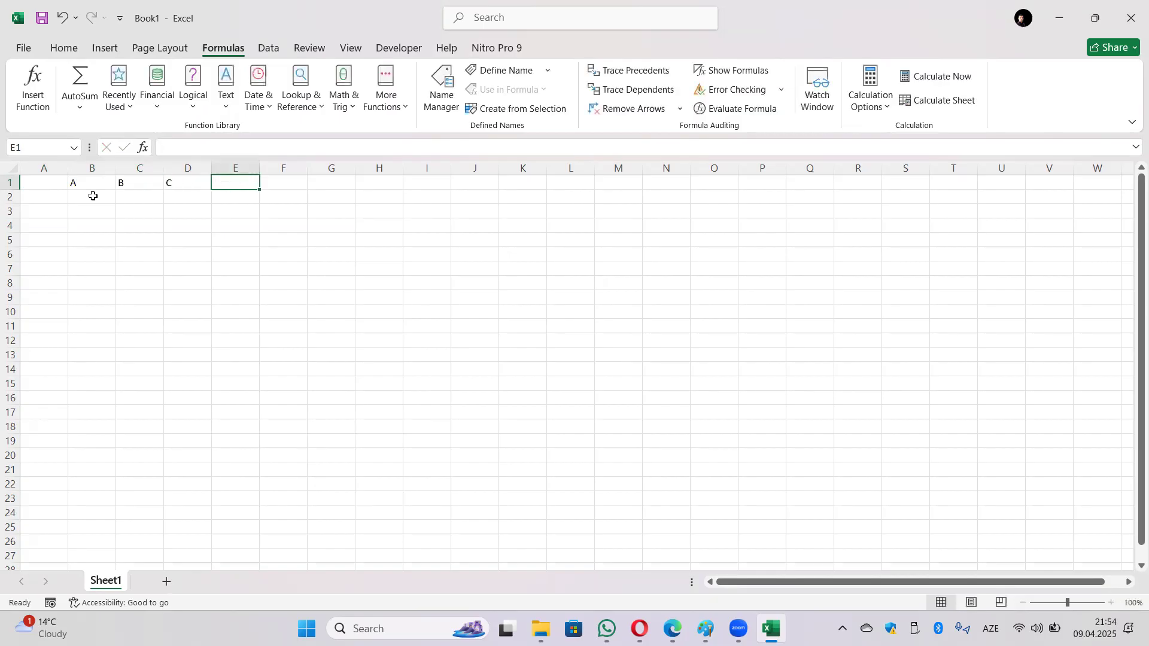
Step: Enter row labels x, y, z, t, k, l, m down A2:A8
{"action": "key", "text": "Down"}
{"action": "key", "text": "Left"}
{"action": "key", "text": "Left"}
{"action": "key", "text": "Left"}
{"action": "key", "text": "Left"}
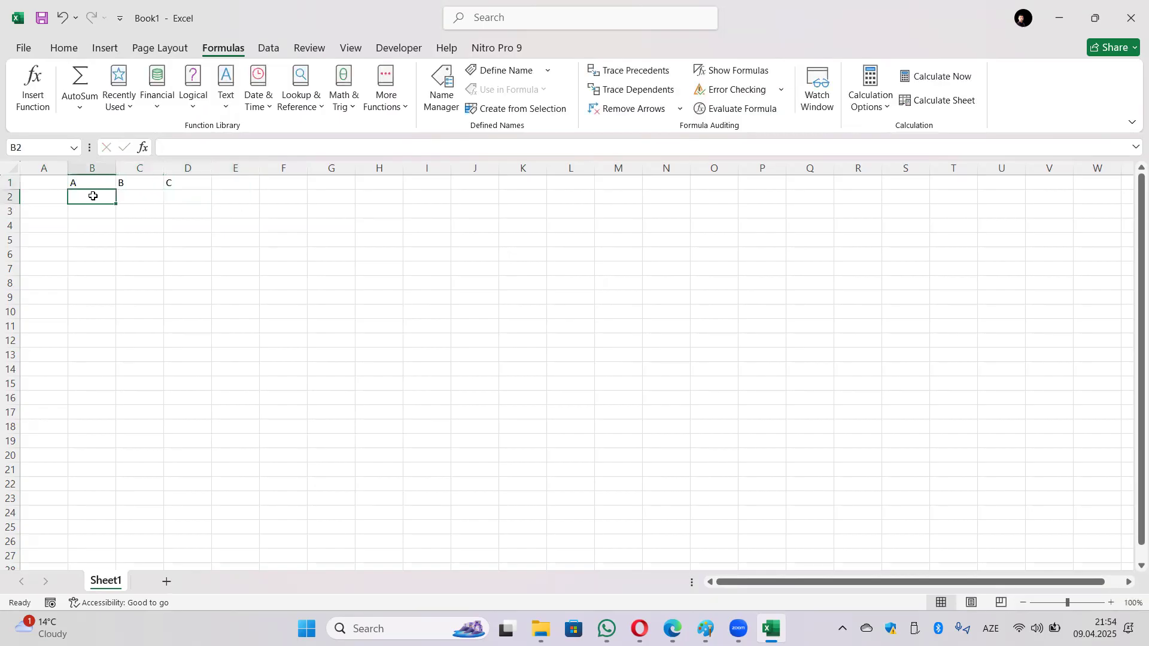
{"action": "type", "text": "x"}
{"action": "key", "text": "Return"}
{"action": "type", "text": "y"}
{"action": "key", "text": "Return"}
{"action": "type", "text": "z"}
{"action": "key", "text": "Return"}
{"action": "type", "text": "t"}
{"action": "key", "text": "Return"}
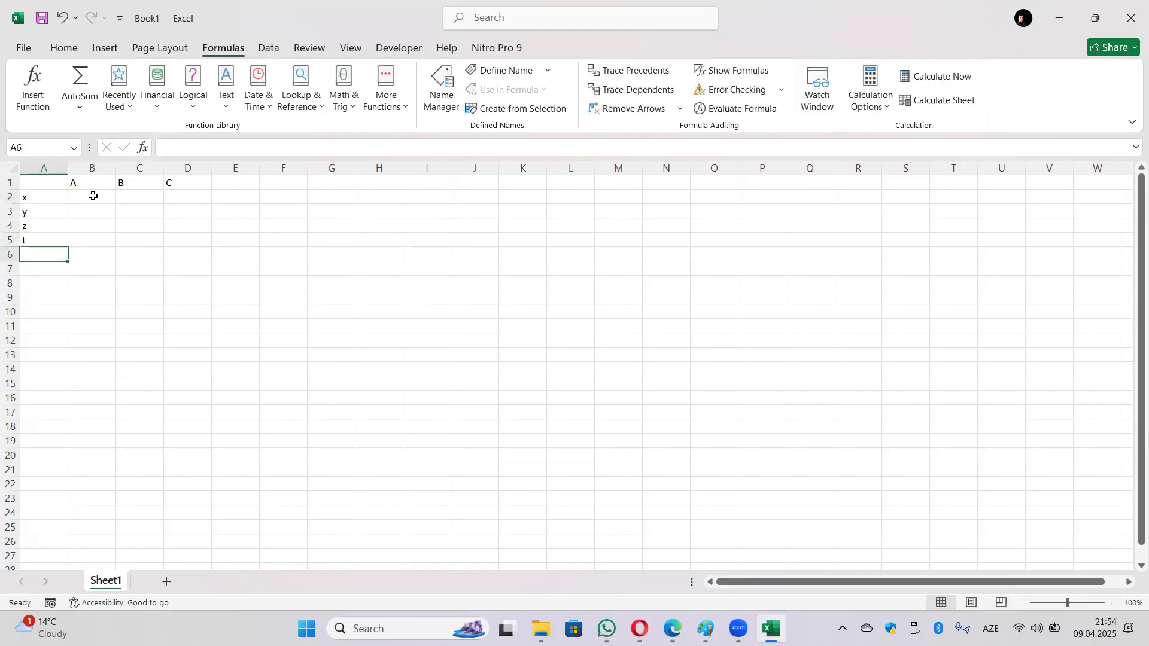
{"action": "type", "text": "k"}
{"action": "key", "text": "Return"}
{"action": "type", "text": "l"}
{"action": "key", "text": "Return"}
{"action": "type", "text": "m"}
{"action": "key", "text": "Return"}
Step: Fill B2:B8 with the values 5, 4, 5, 3, 2, 4, 5
{"action": "key", "text": "Right"}
{"action": "key", "text": "Up"}
{"action": "key", "text": "Up"}
{"action": "key", "text": "Up"}
{"action": "key", "text": "Up"}
{"action": "key", "text": "Up"}
{"action": "key", "text": "Up"}
{"action": "key", "text": "Up"}
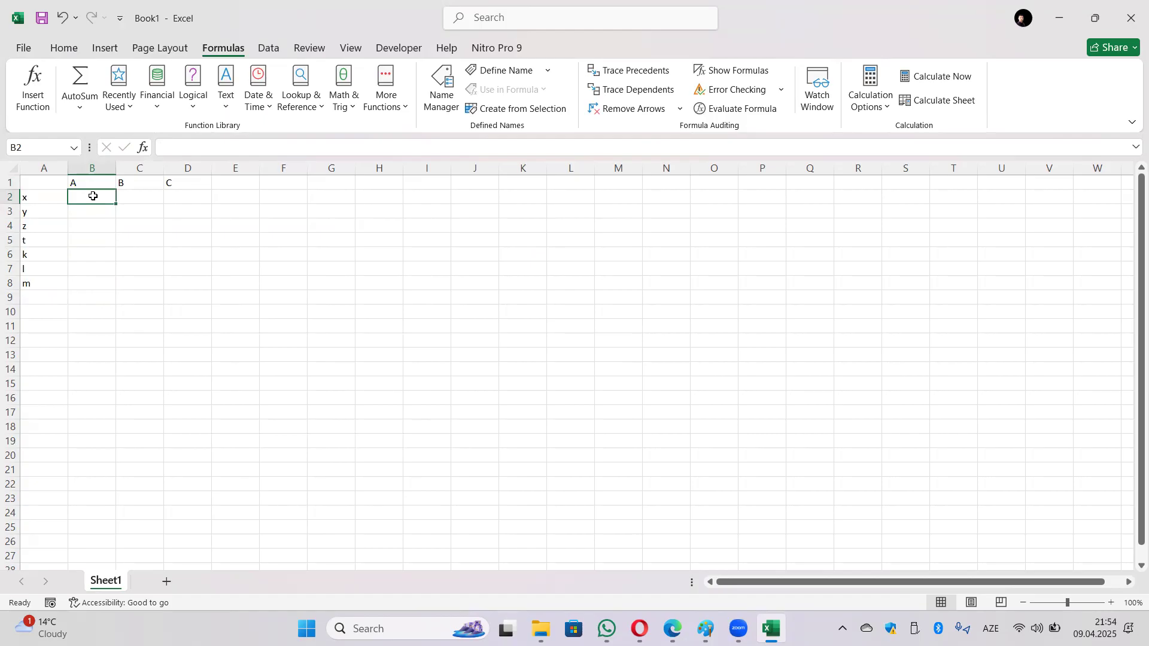
{"action": "type", "text": "5"}
{"action": "key", "text": "Return"}
{"action": "type", "text": "4"}
{"action": "key", "text": "Return"}
{"action": "type", "text": "5"}
{"action": "key", "text": "Return"}
{"action": "type", "text": "3"}
{"action": "key", "text": "Return"}
{"action": "type", "text": "2"}
{"action": "key", "text": "Return"}
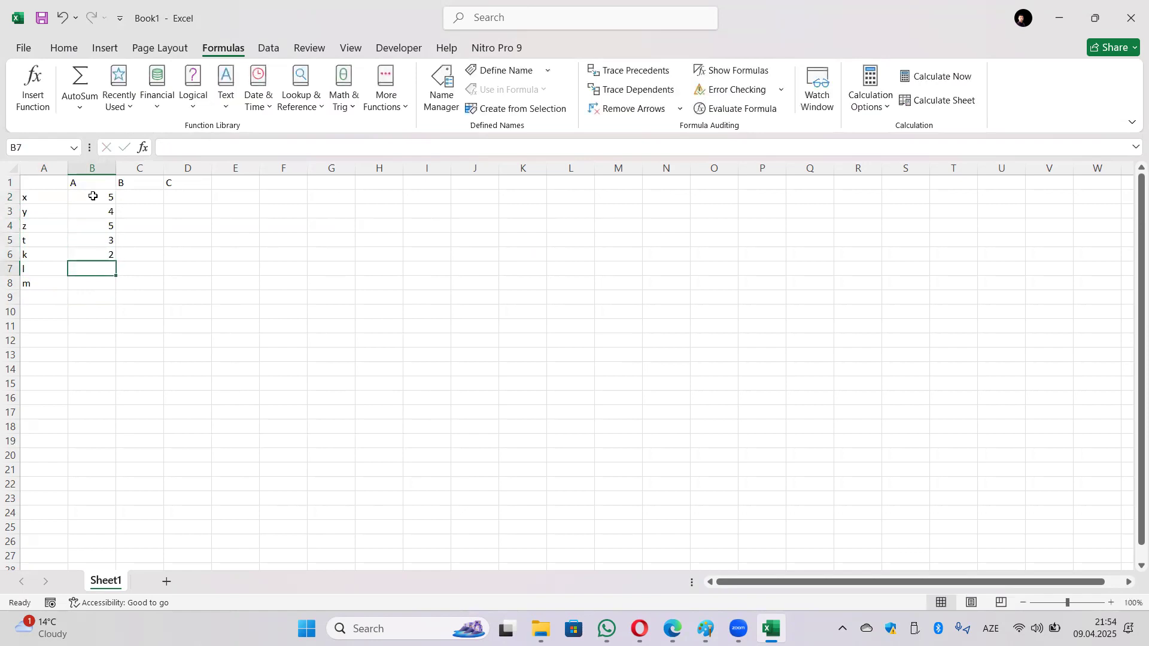
{"action": "type", "text": "4"}
{"action": "key", "text": "Return"}
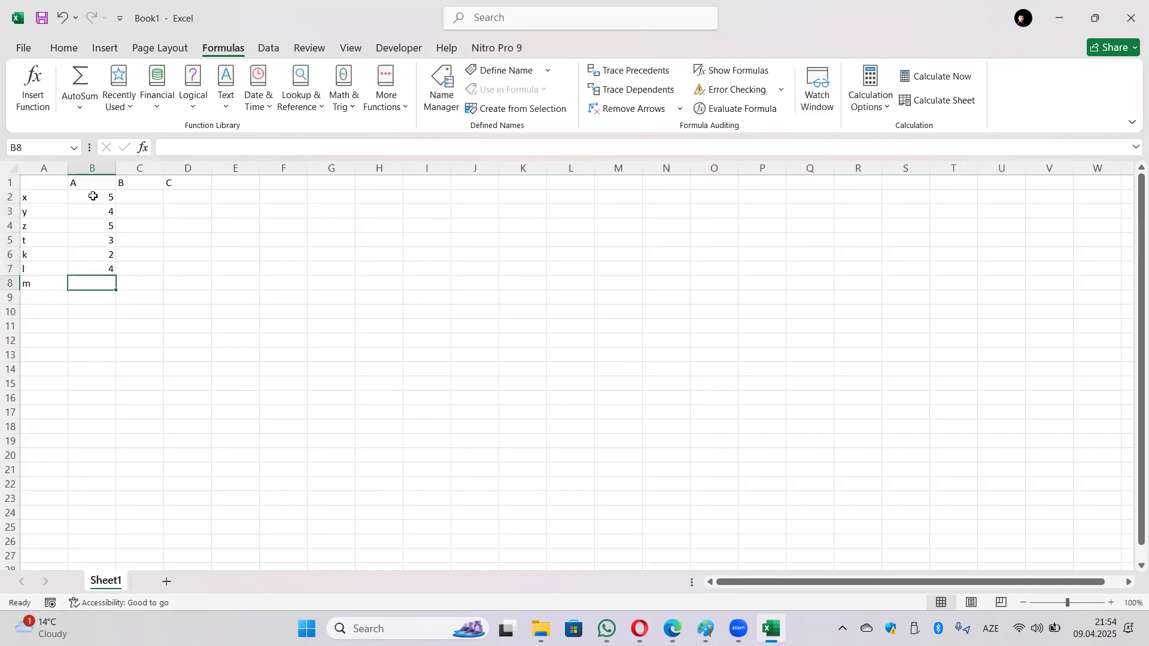
{"action": "type", "text": "5"}
{"action": "key", "text": "Tab"}
Step: Fill C2:C8 with the values 4, 5, 3, 4, 3, 5, 5
{"action": "key", "text": "Up"}
{"action": "key", "text": "Up"}
{"action": "key", "text": "Up"}
{"action": "key", "text": "Up"}
{"action": "key", "text": "Up"}
{"action": "key", "text": "Up"}
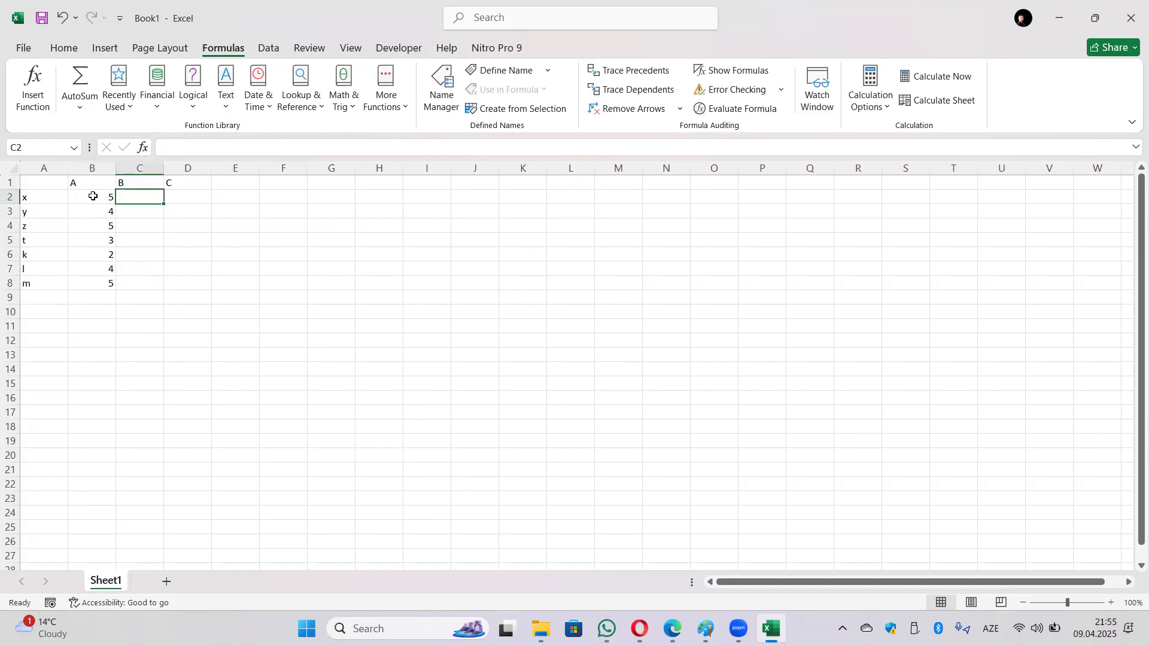
{"action": "type", "text": "4"}
{"action": "key", "text": "Return"}
{"action": "type", "text": "5"}
{"action": "key", "text": "Return"}
{"action": "type", "text": "3"}
{"action": "key", "text": "Return"}
{"action": "type", "text": "4"}
{"action": "key", "text": "Return"}
{"action": "type", "text": "3"}
{"action": "key", "text": "Return"}
{"action": "type", "text": "5"}
{"action": "key", "text": "Return"}
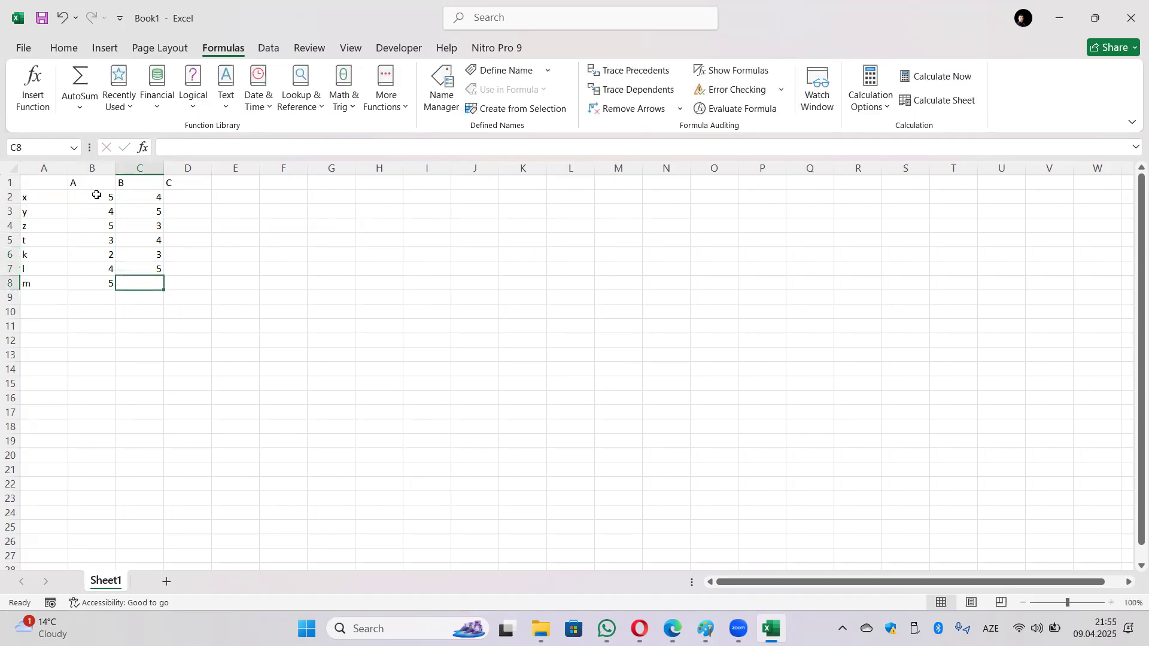
{"action": "type", "text": "5"}
{"action": "key", "text": "Return"}
Step: Fill D2:D8 with the values 4, 3, 5, 4, 3, 5, 5
{"action": "key", "text": "Right"}
{"action": "key", "text": "Up"}
{"action": "key", "text": "Up"}
{"action": "key", "text": "Up"}
{"action": "key", "text": "Up"}
{"action": "key", "text": "Up"}
{"action": "key", "text": "Up"}
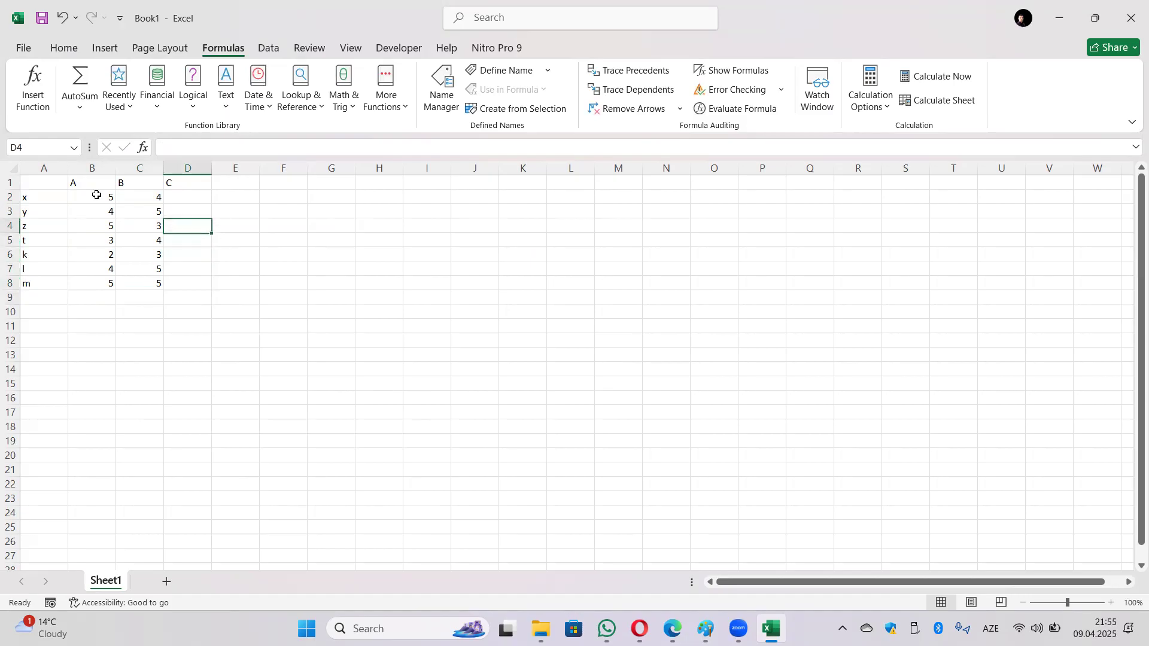
{"action": "key", "text": "Up"}
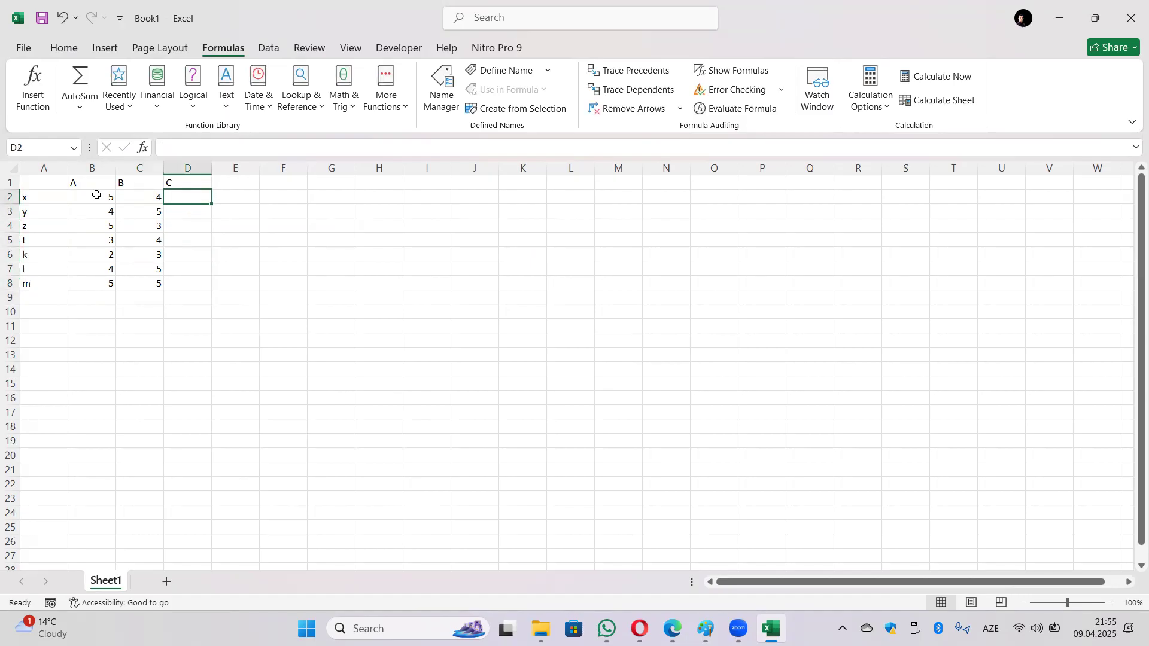
{"action": "type", "text": "4"}
{"action": "key", "text": "Return"}
{"action": "type", "text": "3"}
{"action": "key", "text": "Return"}
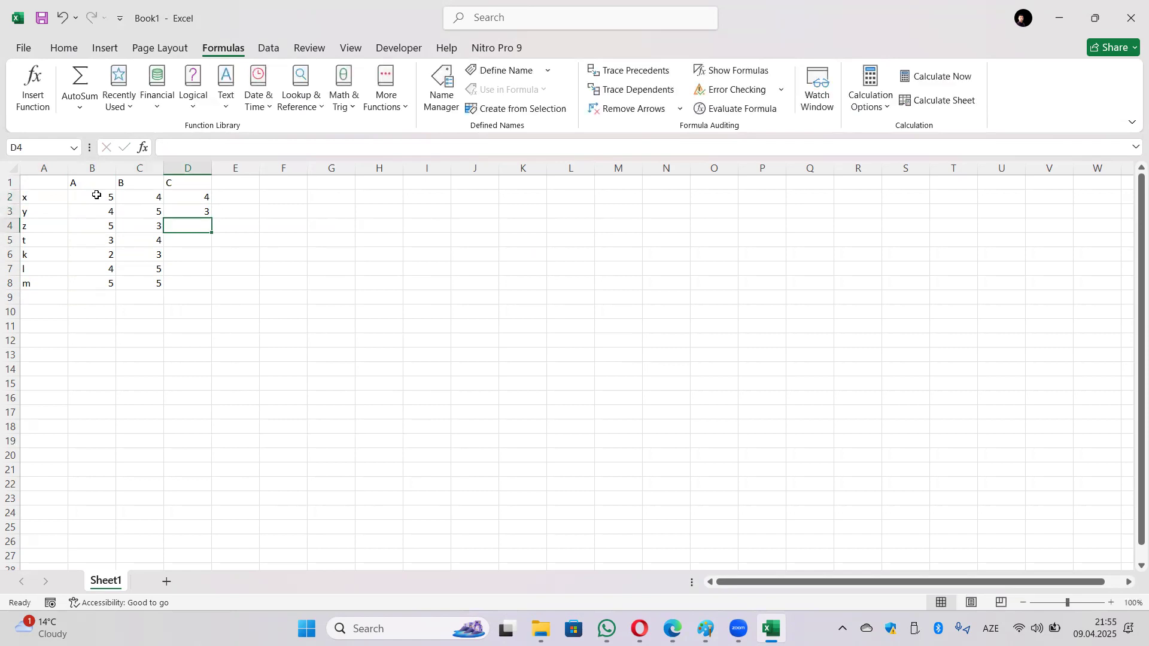
{"action": "type", "text": "5"}
{"action": "key", "text": "Return"}
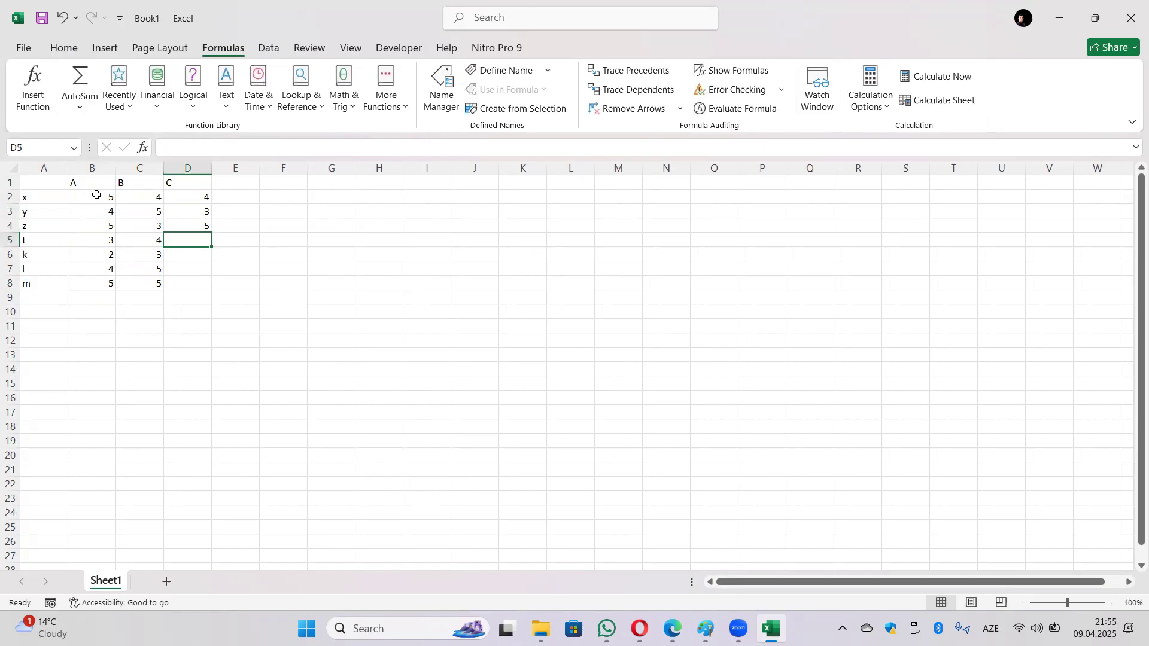
{"action": "type", "text": "4"}
{"action": "key", "text": "Return"}
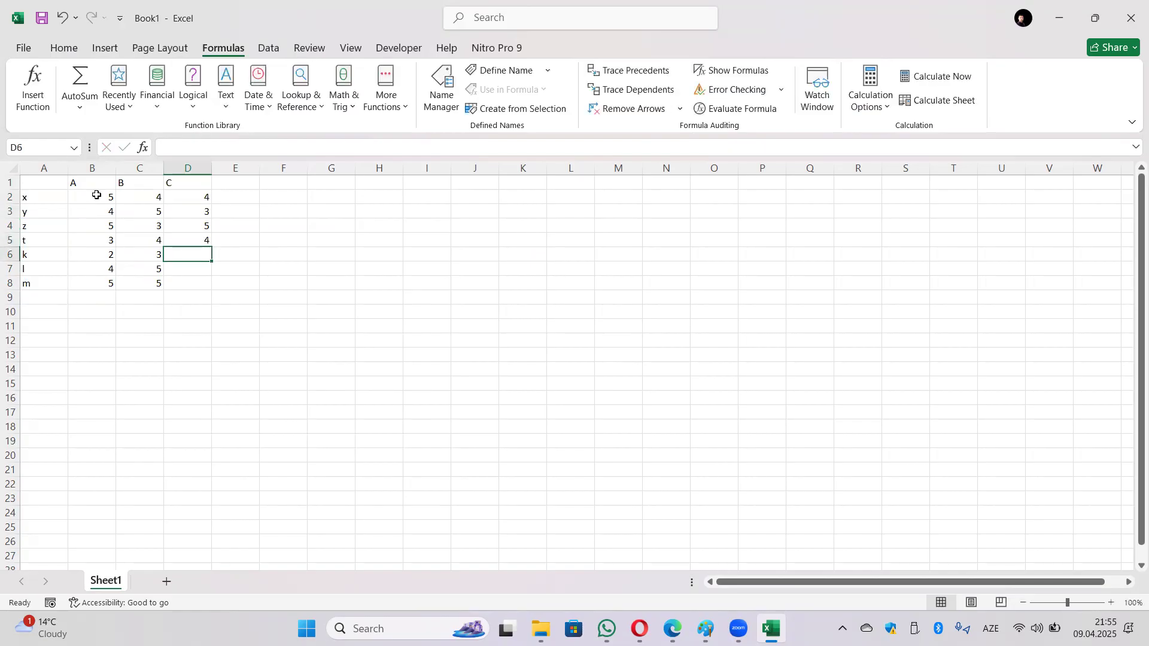
{"action": "type", "text": "3"}
{"action": "key", "text": "Return"}
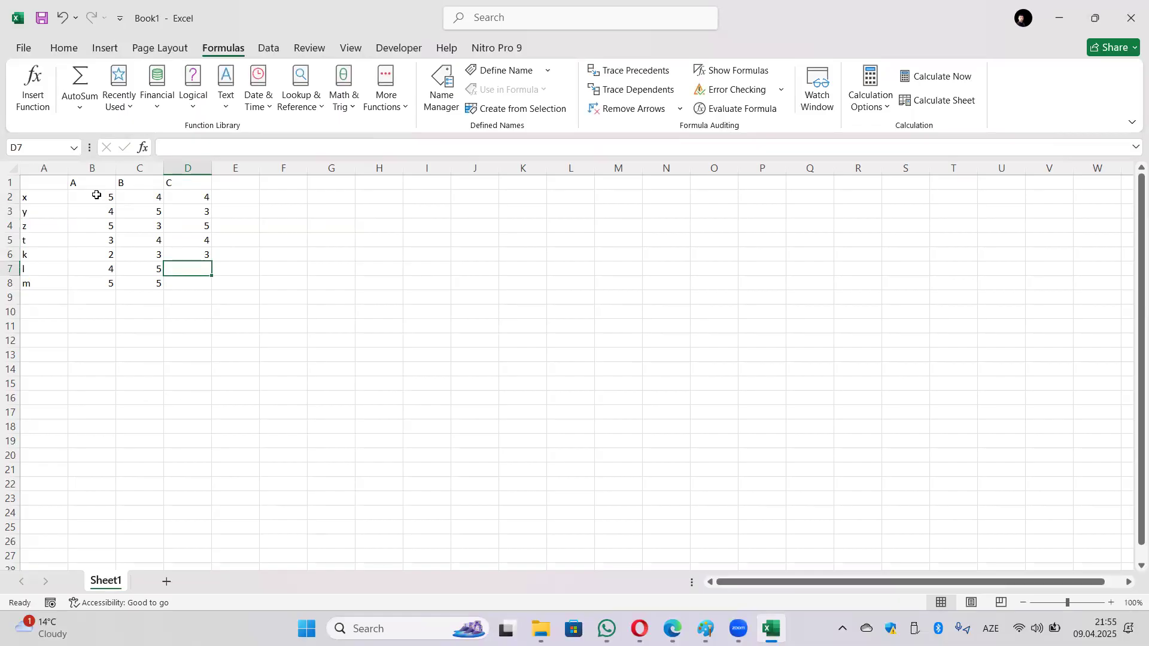
{"action": "type", "text": "5"}
{"action": "key", "text": "Return"}
{"action": "type", "text": "5"}
{"action": "key", "text": "Return"}
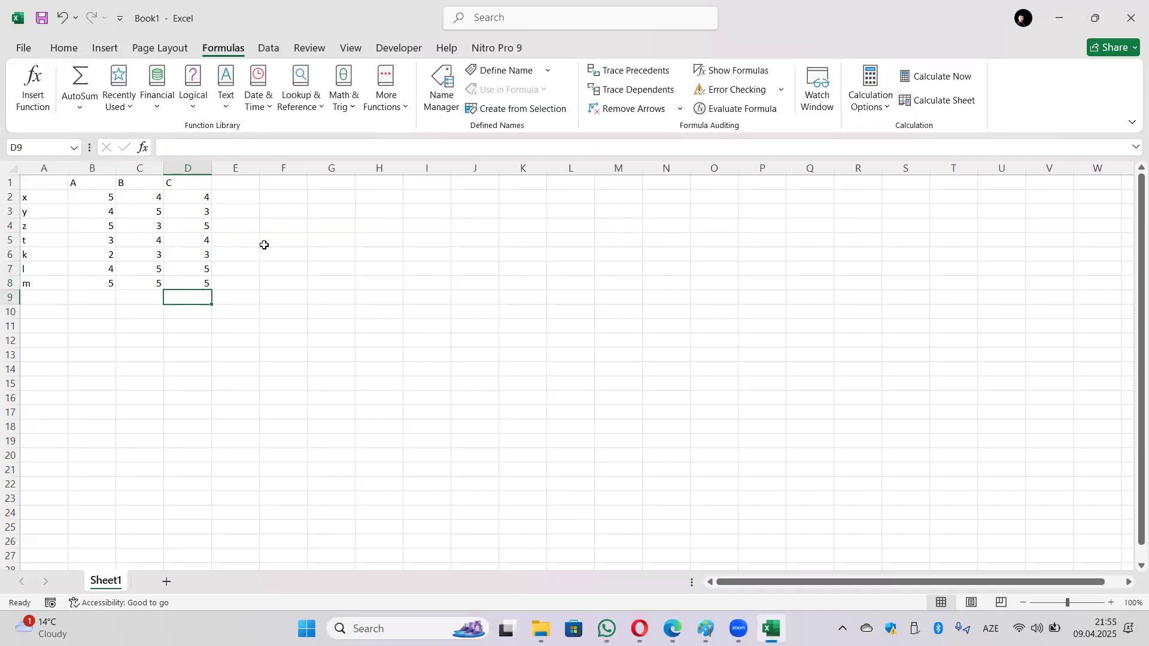
{"action": "left_click", "coordinate": [278, 194]}
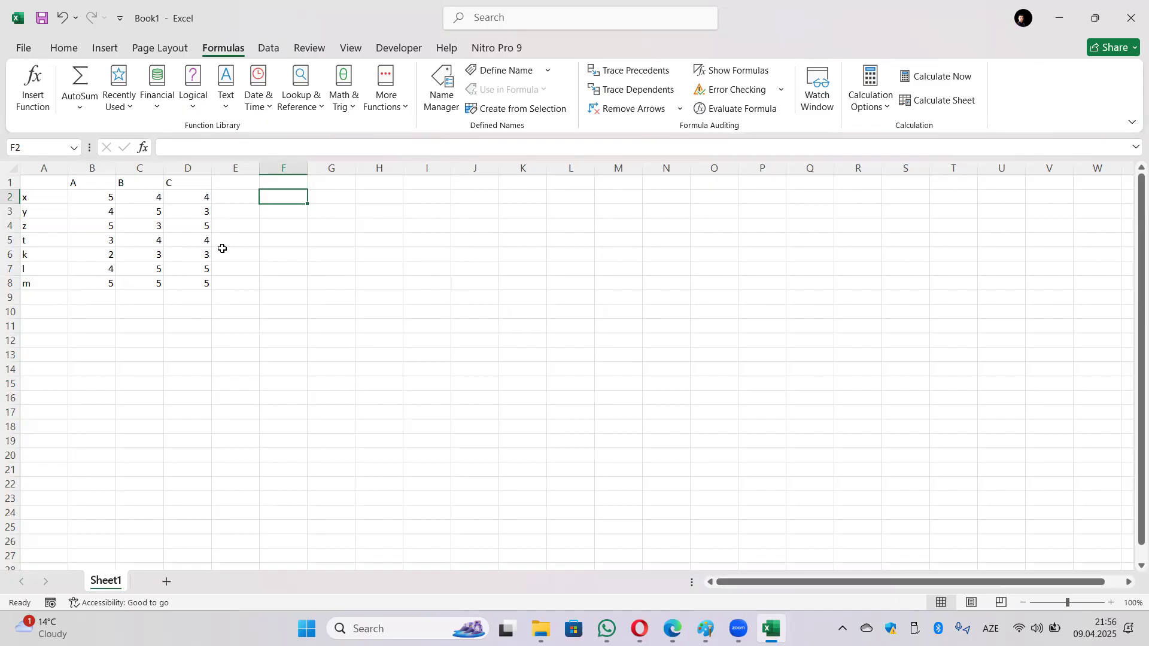
Step: Insert the AND function into F2 with the first condition B2>3
{"action": "left_click", "coordinate": [194, 90]}
{"action": "left_click", "coordinate": [216, 129]}
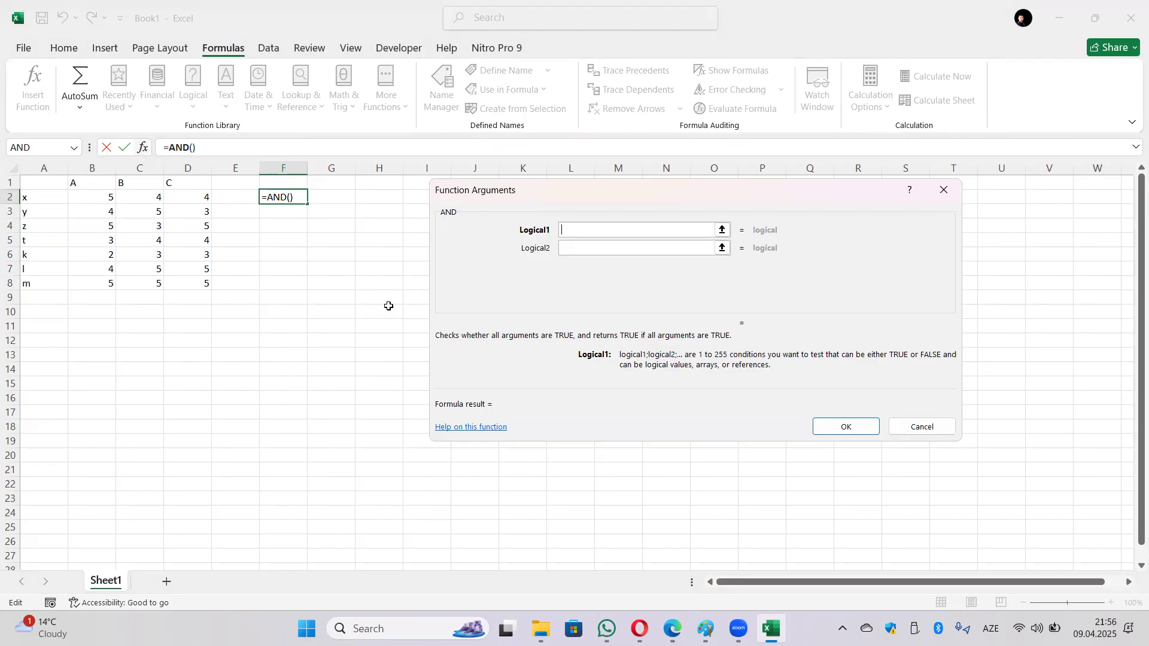
{"action": "left_click", "coordinate": [100, 196]}
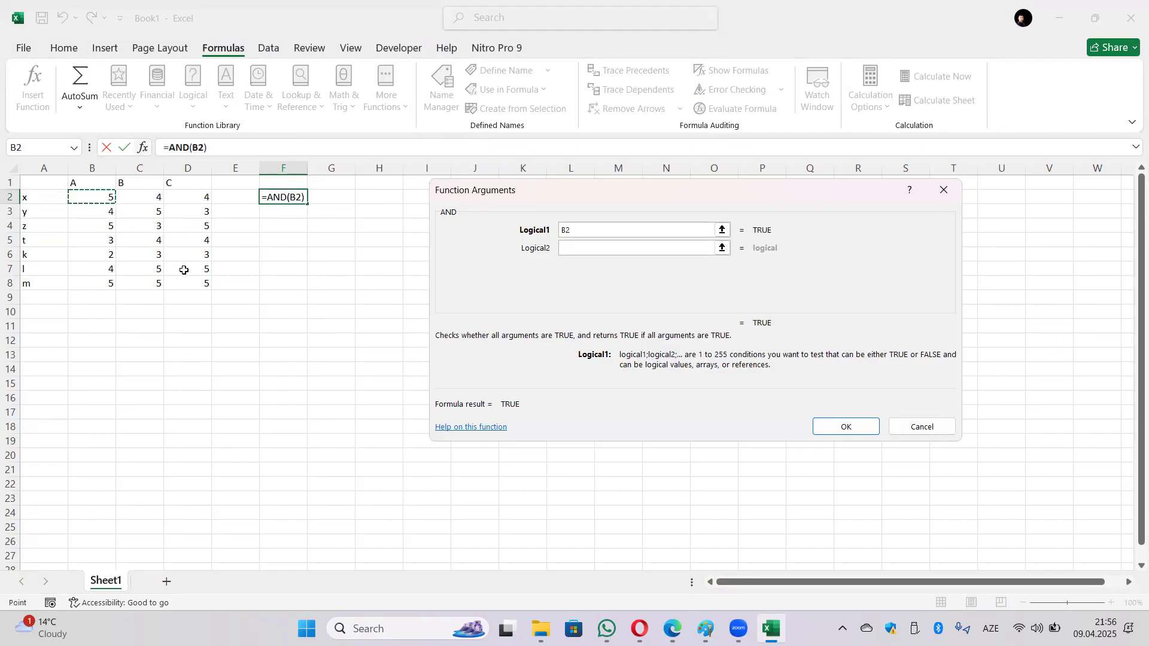
{"action": "type", "text": "Ş"}
{"action": "key", "text": "BackSpace"}
{"action": "key", "text": "alt+shift"}
{"action": "type", "text": ">5"}
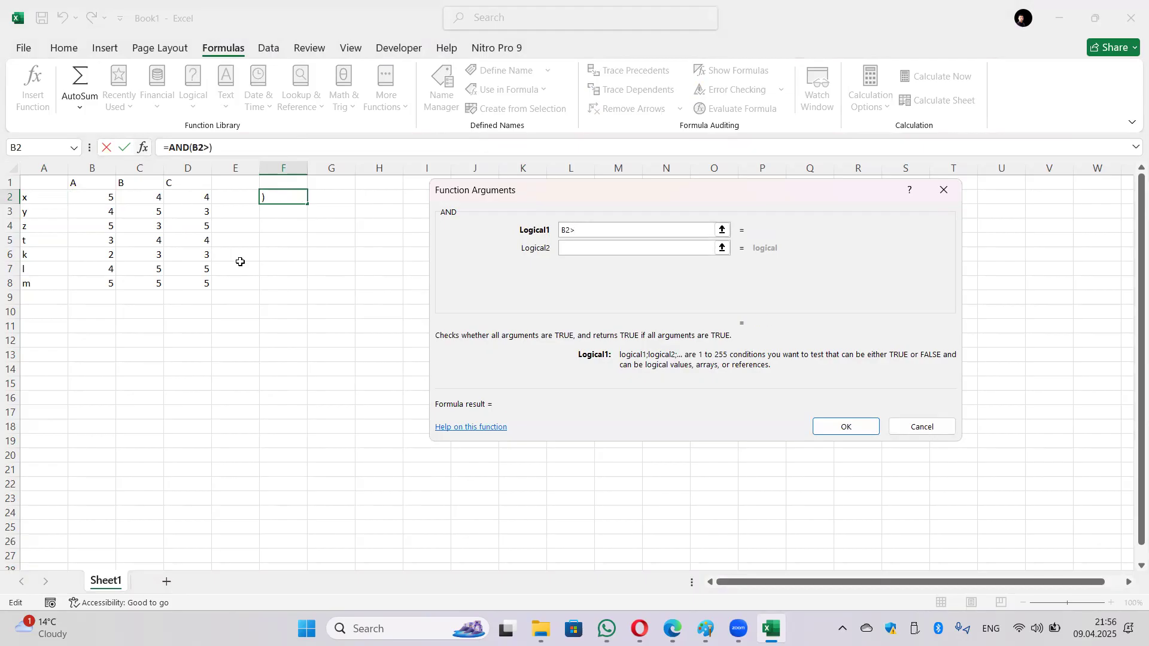
{"action": "type", "text": "+"}
{"action": "left_click", "coordinate": [144, 201]}
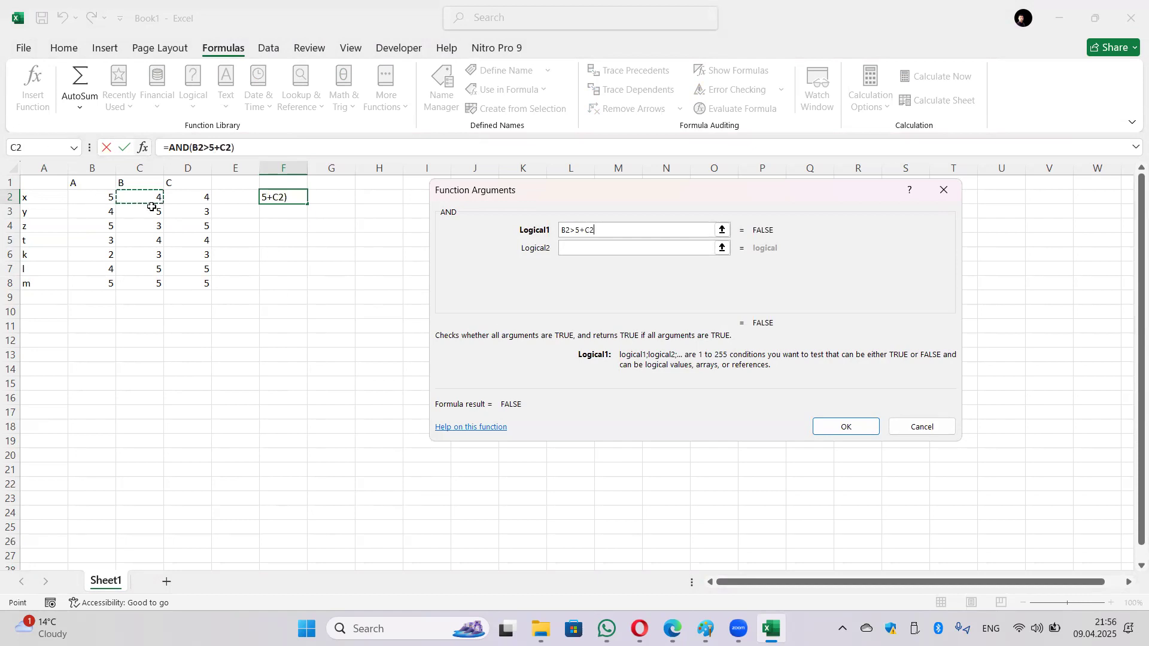
{"action": "key", "text": "BackSpace"}
{"action": "key", "text": "BackSpace"}
{"action": "key", "text": "BackSpace"}
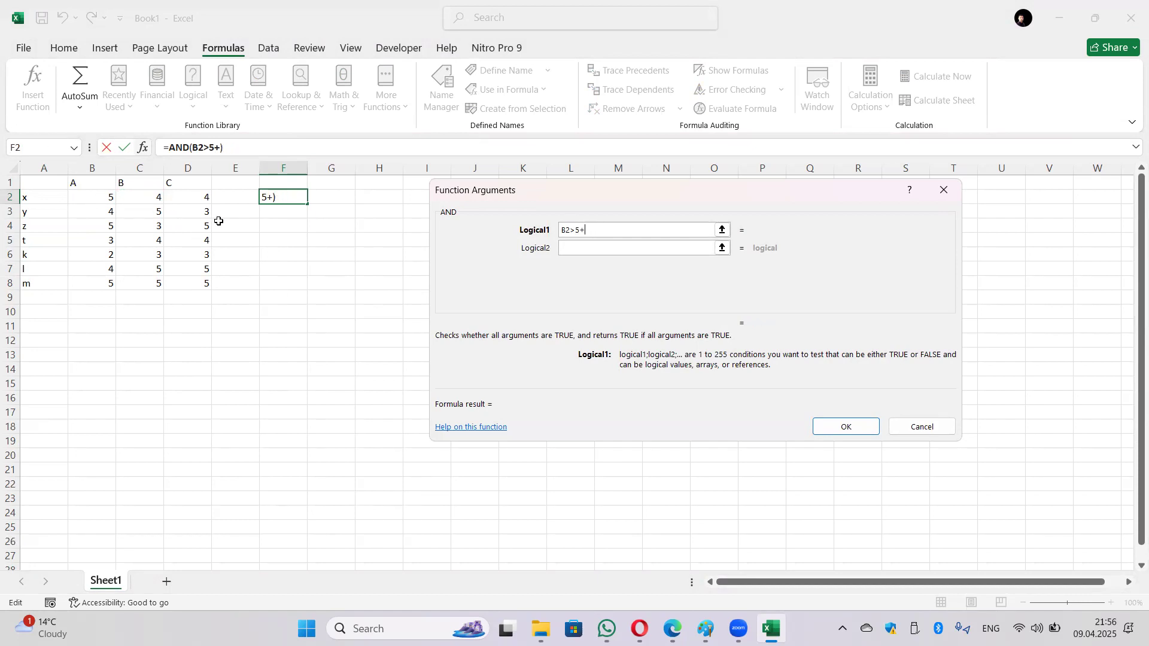
{"action": "left_click", "coordinate": [579, 248]}
{"action": "left_click", "coordinate": [591, 229]}
{"action": "key", "text": "BackSpace"}
{"action": "type", "text": "3"}
Step: Add C2>3 as the second condition and confirm =AND(B2>3;C2>3)
{"action": "left_click", "coordinate": [567, 249]}
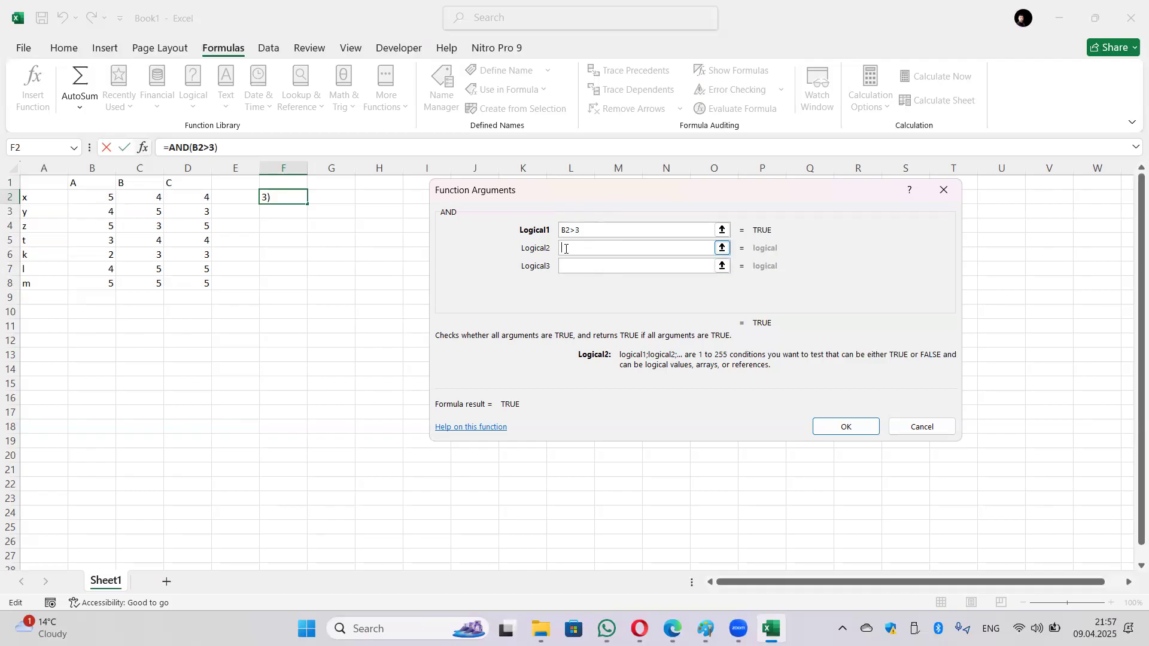
{"action": "left_click", "coordinate": [157, 199]}
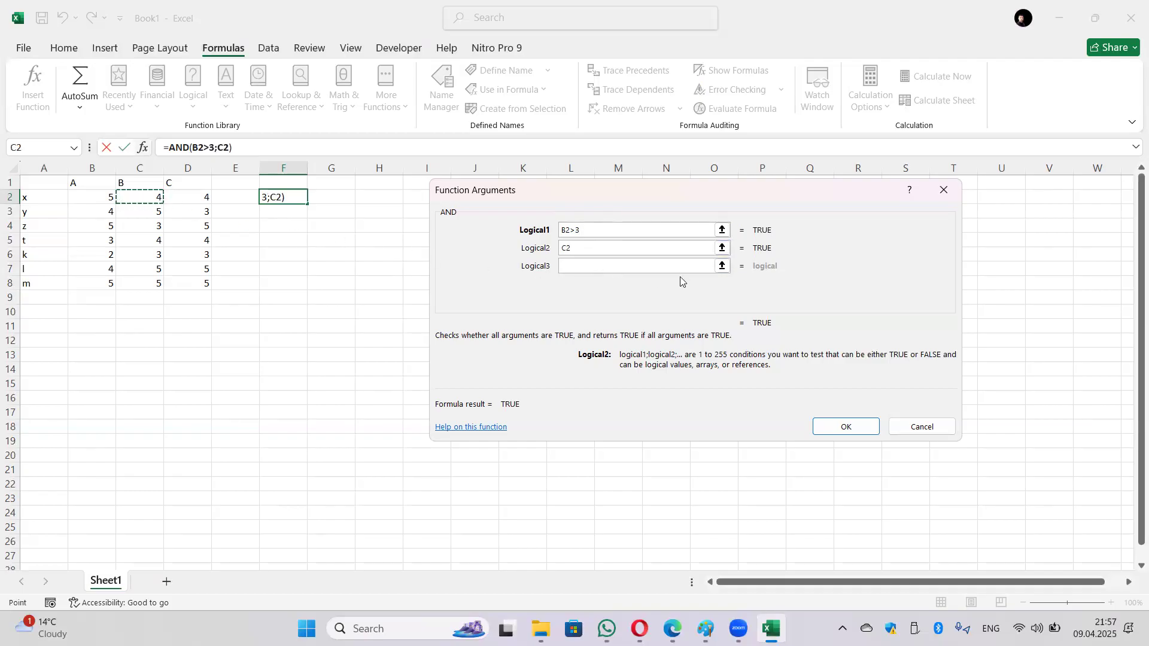
{"action": "type", "text": ">3"}
{"action": "left_click", "coordinate": [838, 426]}
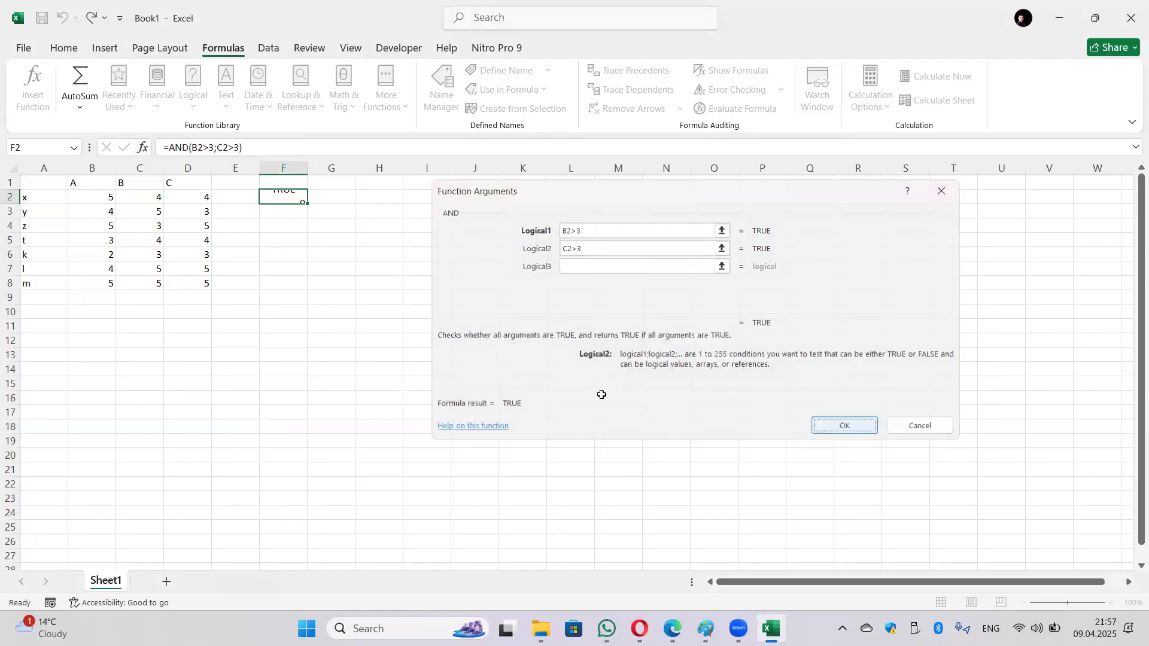
Step: Fill the AND formula down F2:F8 and check the copied formulas
{"action": "left_click_drag", "start_coordinate": [308, 207], "coordinate": [302, 289]}
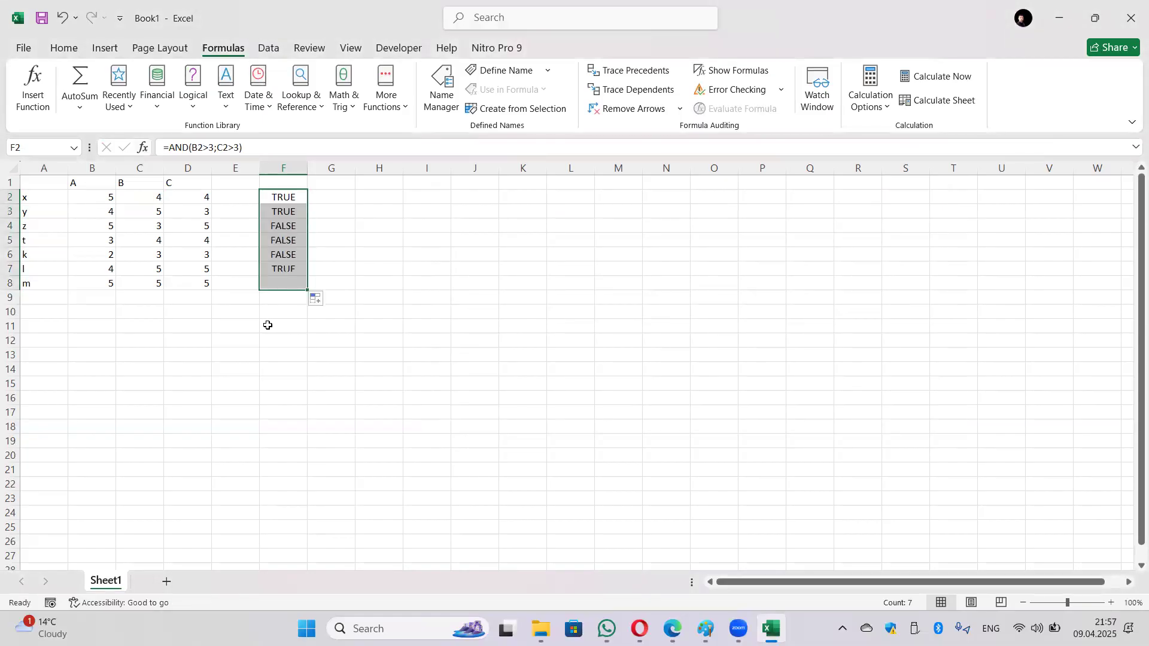
{"action": "left_click", "coordinate": [283, 200]}
{"action": "left_click", "coordinate": [284, 213]}
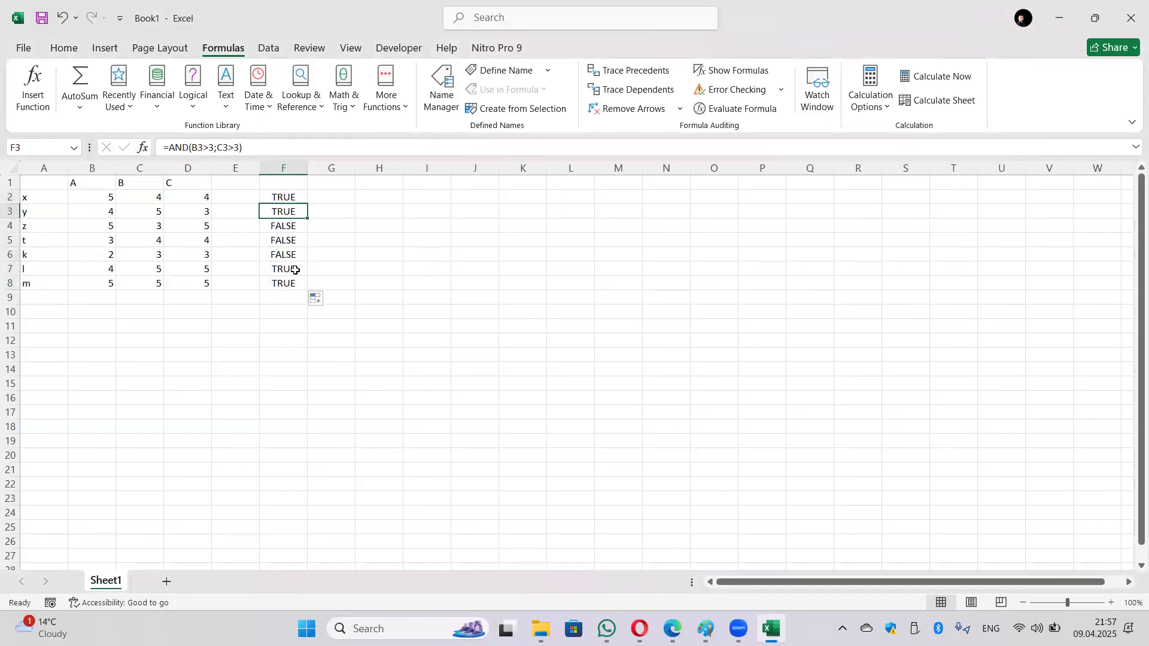
{"action": "left_click", "coordinate": [294, 271]}
{"action": "left_click", "coordinate": [292, 283]}
Step: Compare the FALSE results in rows 4–6 against their B and C values
{"action": "left_click_drag", "start_coordinate": [285, 229], "coordinate": [285, 254]}
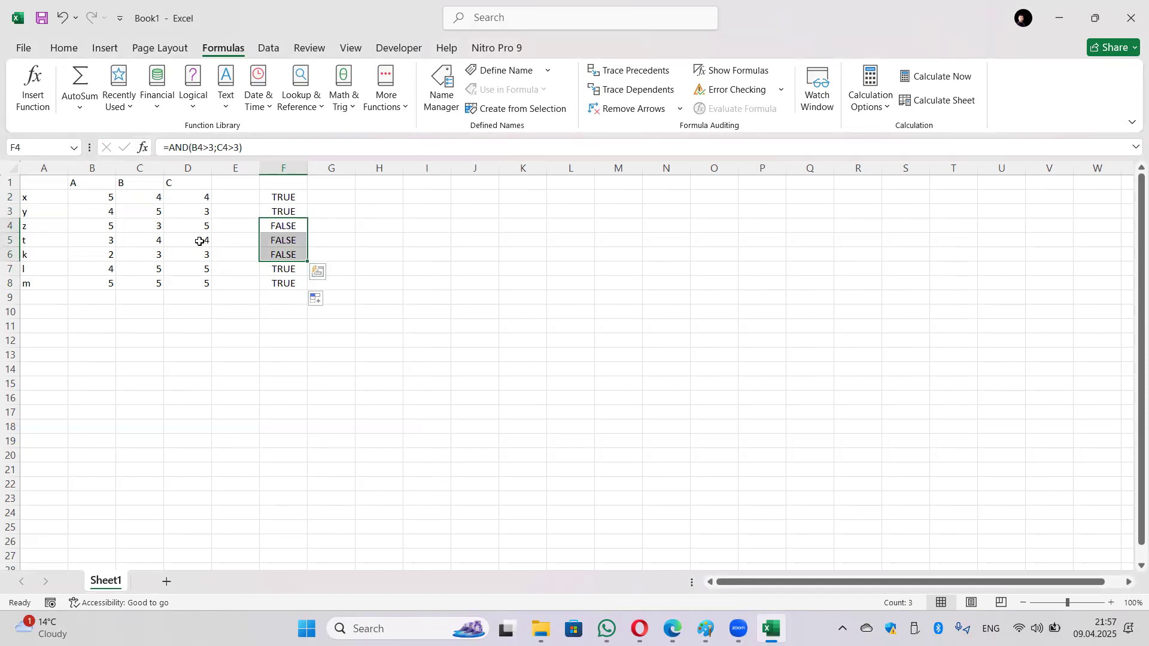
{"action": "left_click", "coordinate": [111, 227]}
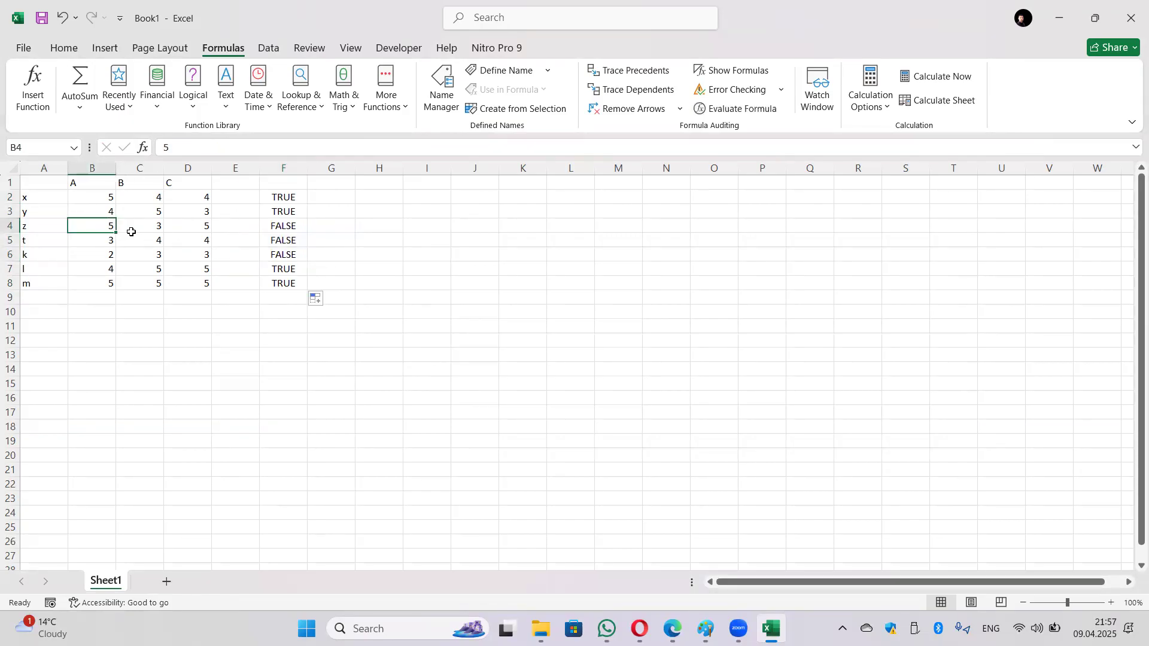
{"action": "left_click", "coordinate": [131, 228]}
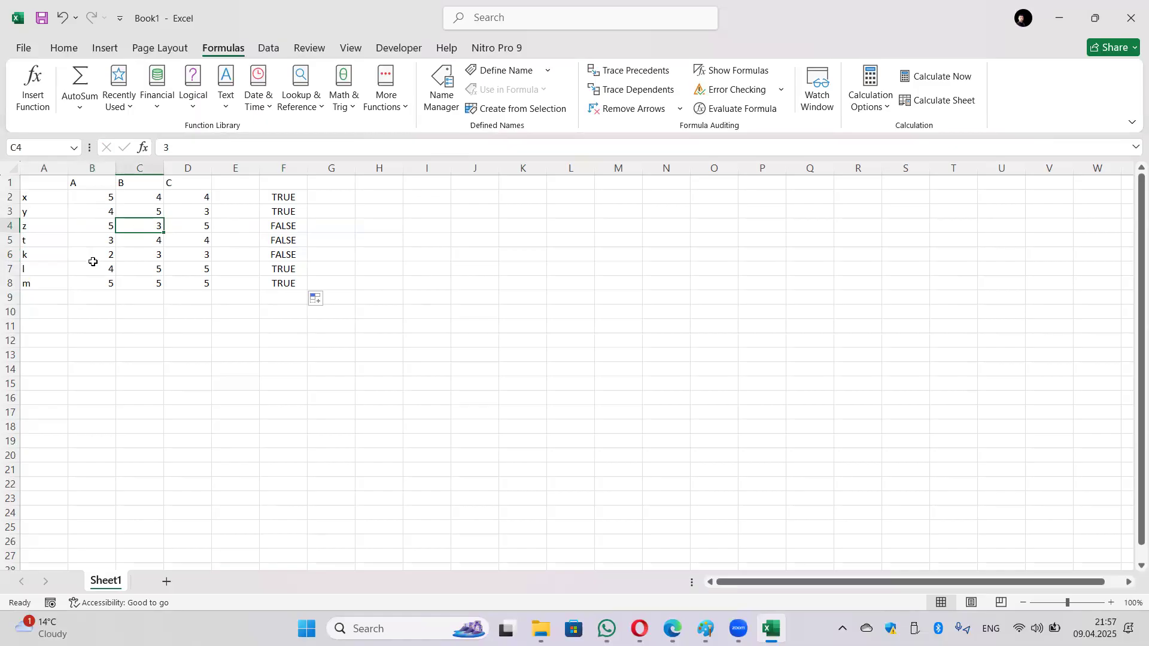
{"action": "left_click", "coordinate": [94, 244]}
{"action": "left_click", "coordinate": [129, 240]}
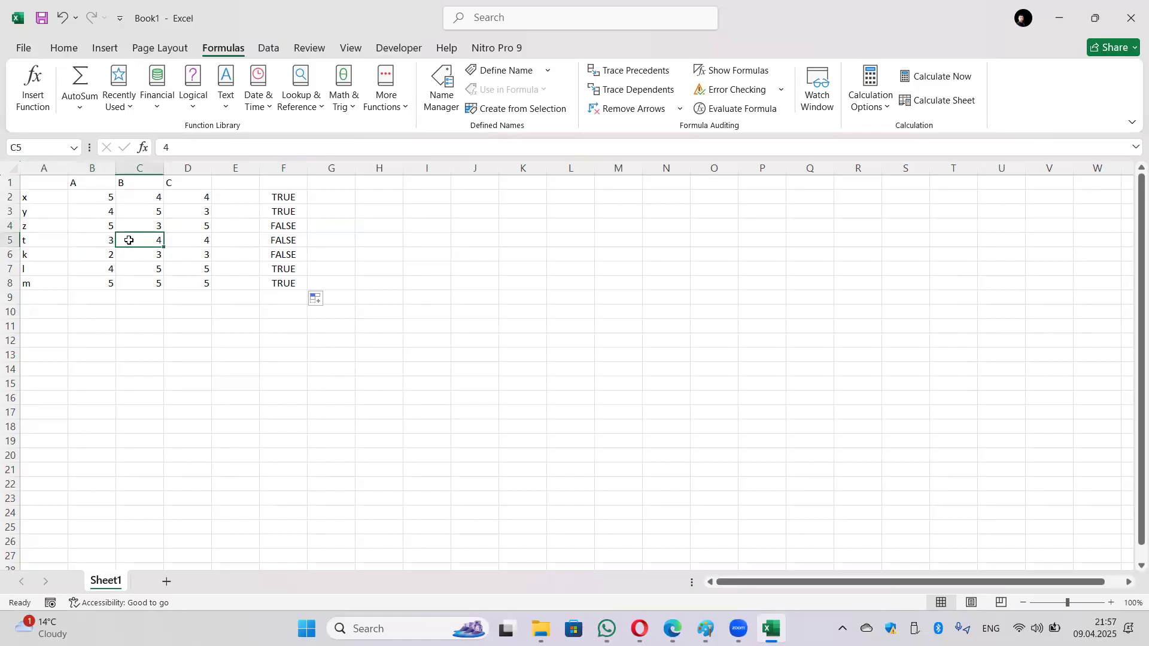
{"action": "left_click", "coordinate": [108, 259]}
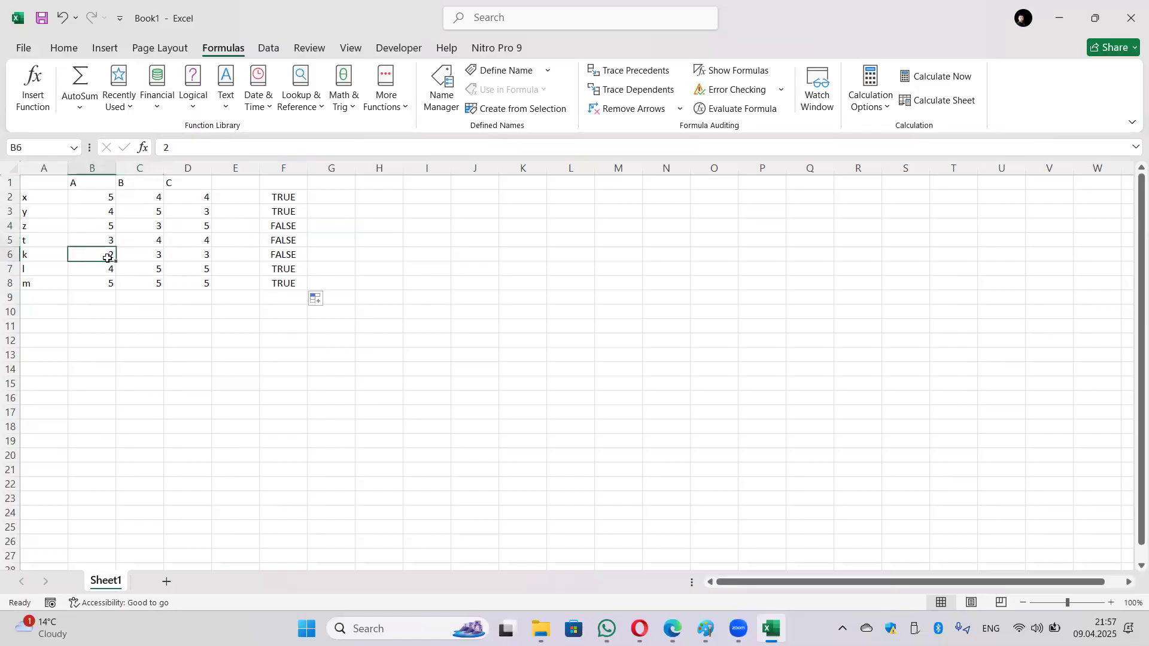
{"action": "left_click", "coordinate": [131, 258]}
{"action": "left_click", "coordinate": [326, 198]}
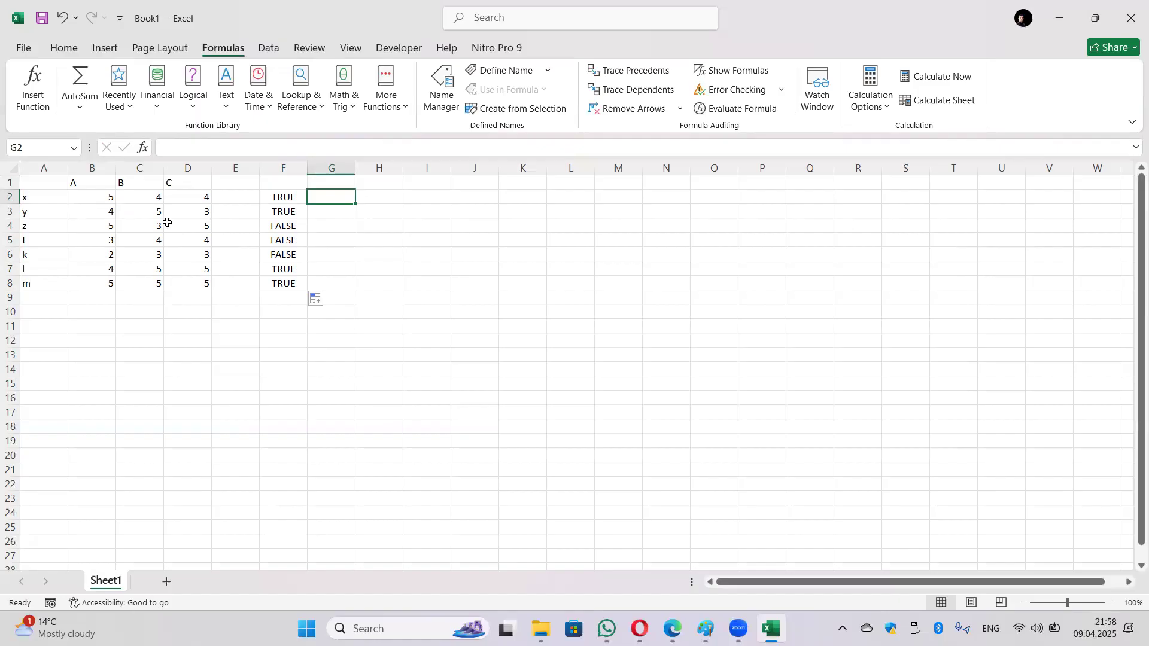
Step: Insert an OR function into G2 with conditions B2>3 and C2>3
{"action": "left_click", "coordinate": [194, 110]}
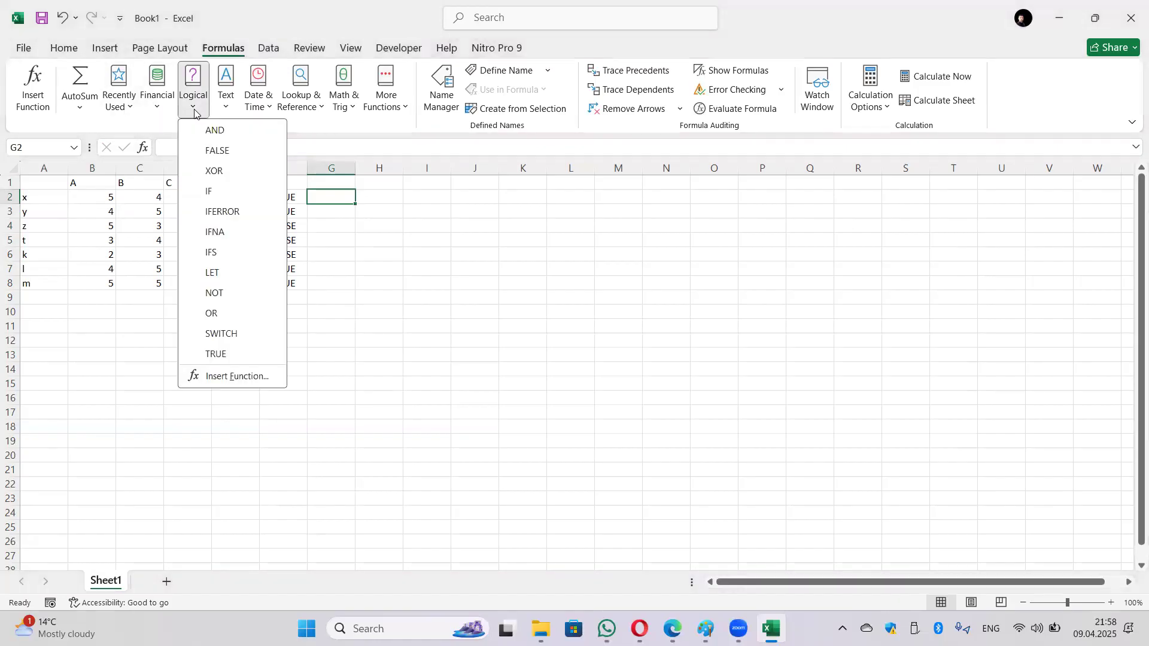
{"action": "left_click", "coordinate": [215, 313]}
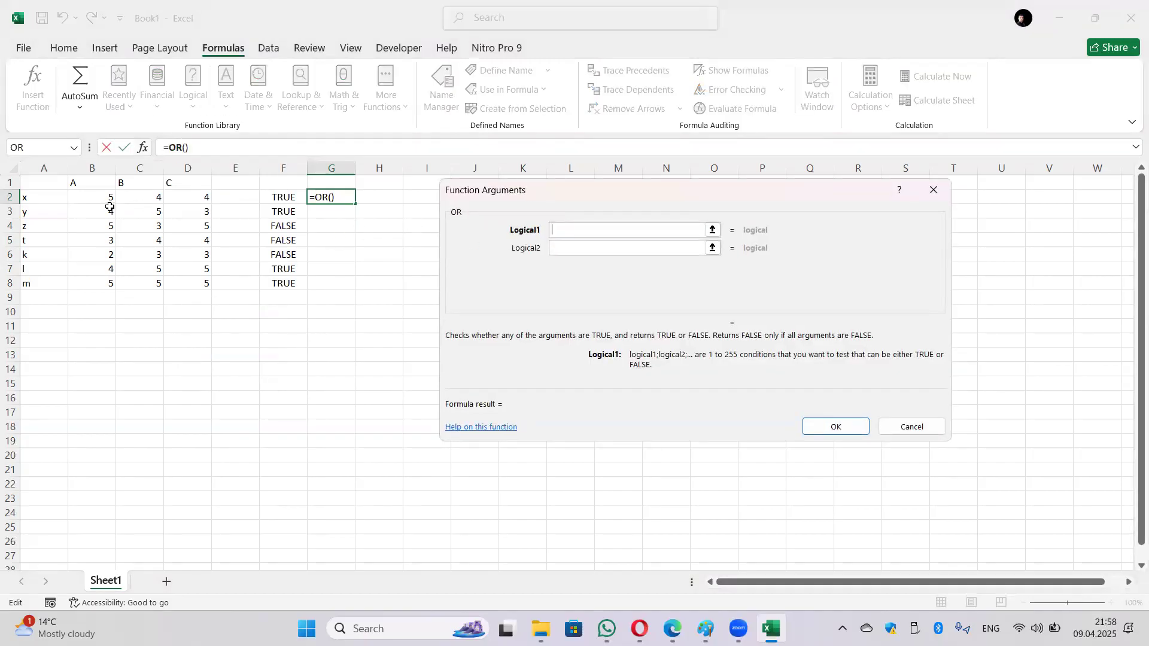
{"action": "left_click", "coordinate": [101, 198]}
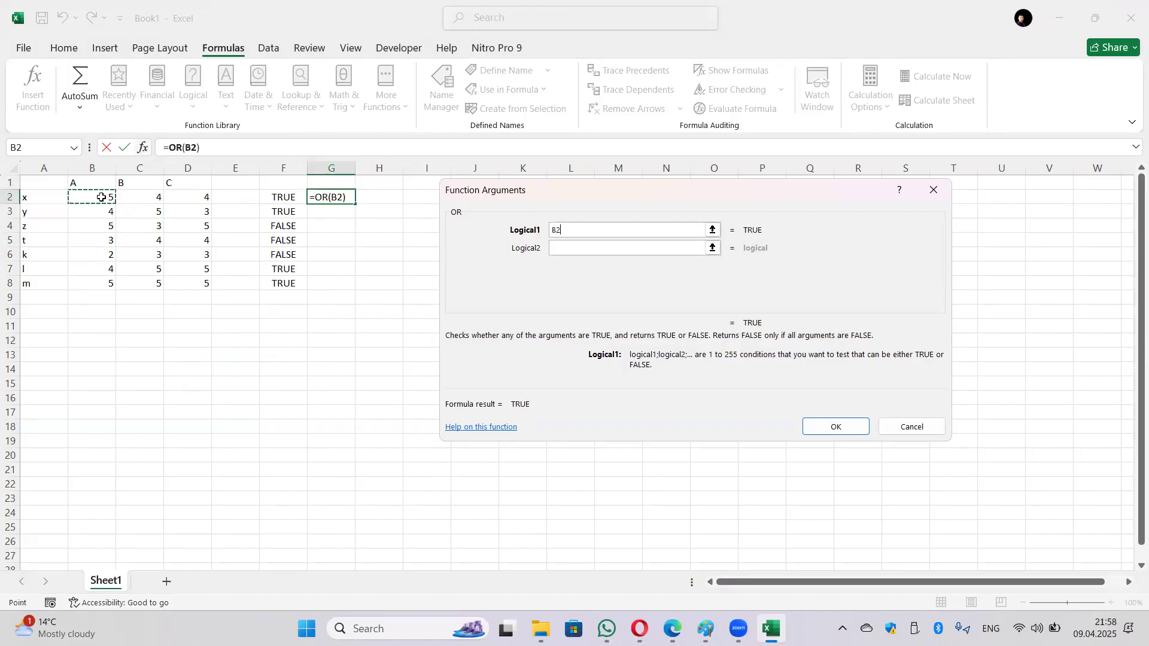
{"action": "type", "text": ">"}
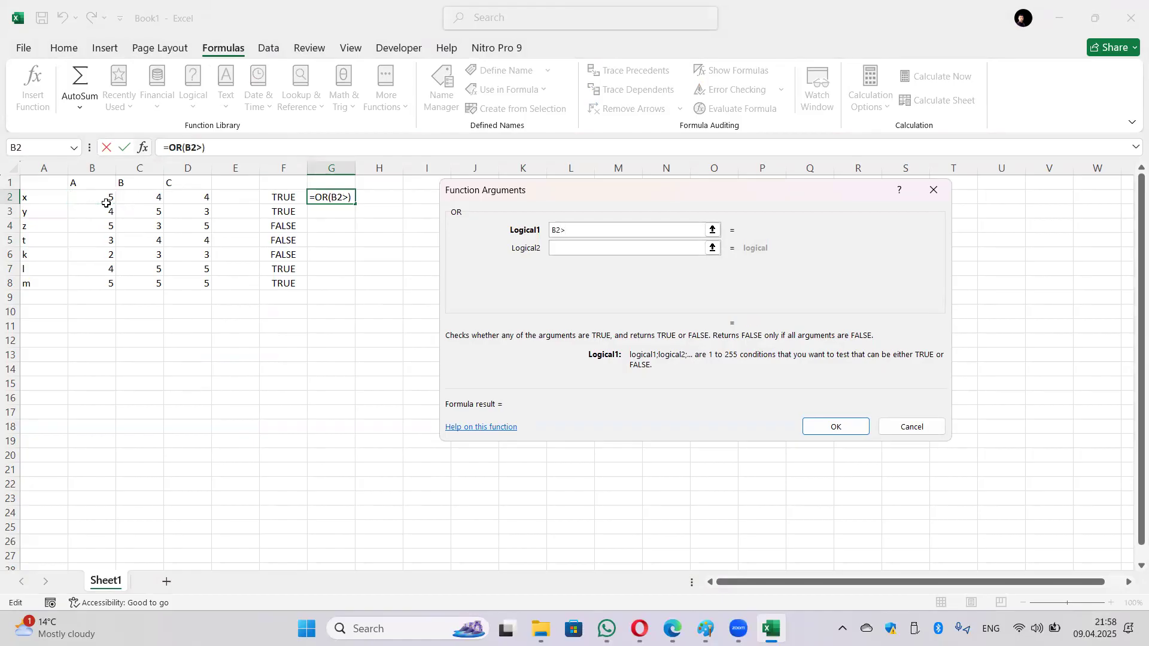
{"action": "type", "text": "3"}
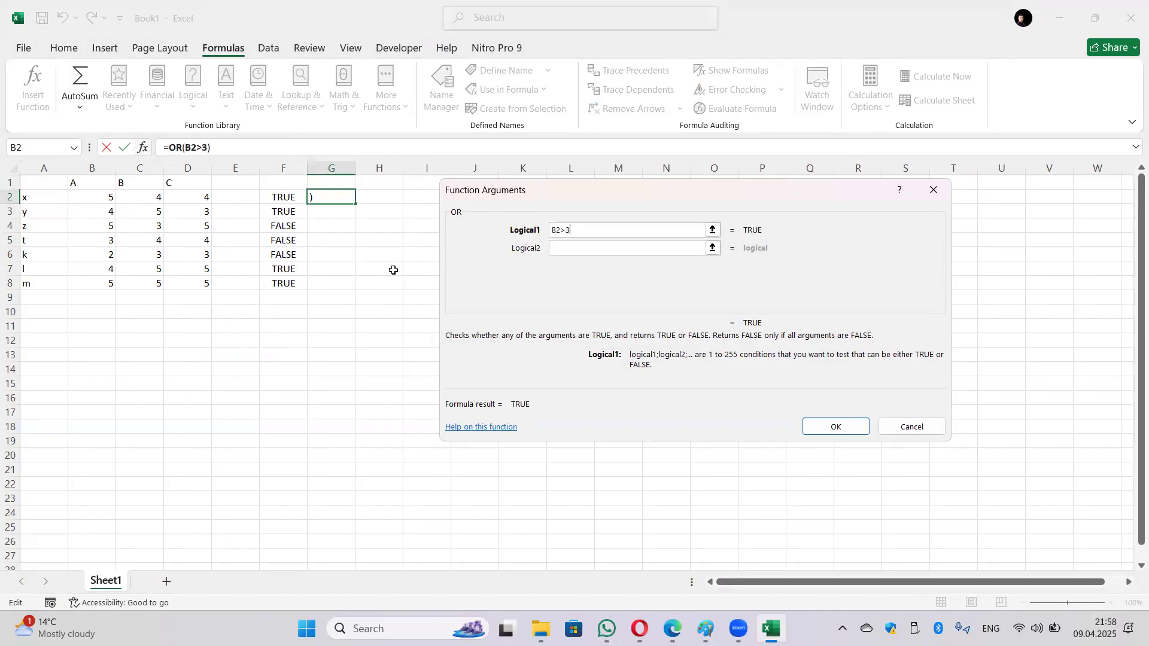
{"action": "left_click", "coordinate": [580, 248]}
{"action": "left_click", "coordinate": [156, 198]}
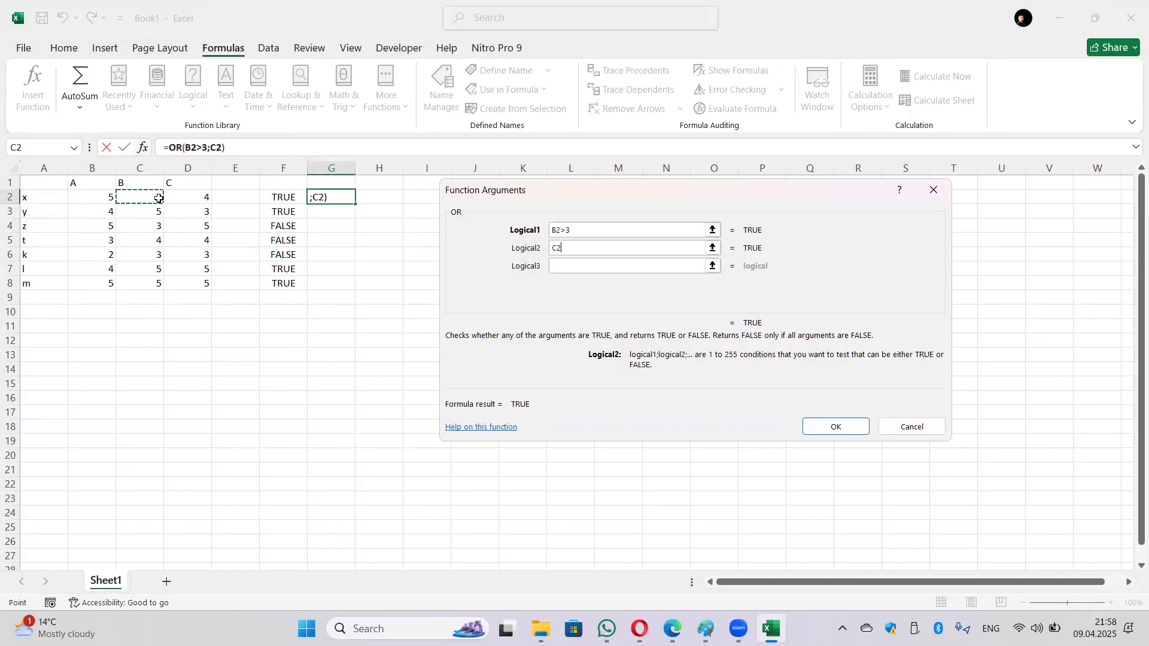
{"action": "type", "text": ">32"}
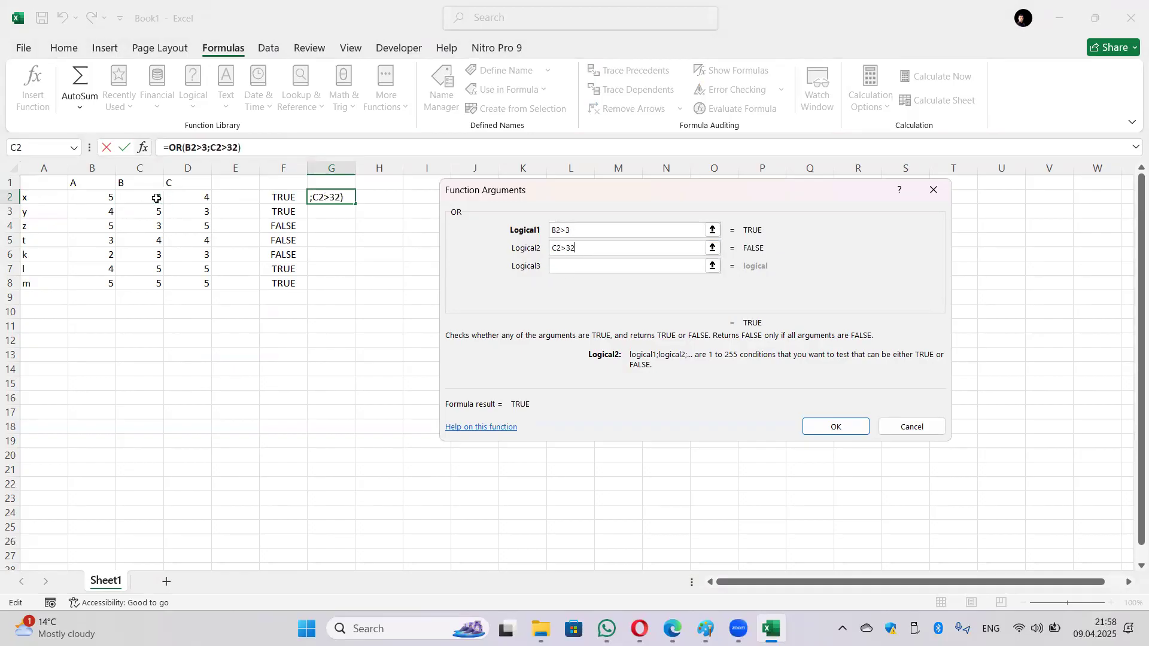
{"action": "key", "text": "BackSpace"}
Step: Confirm the OR formula in G2 and fill it down to G8
{"action": "left_click", "coordinate": [838, 427]}
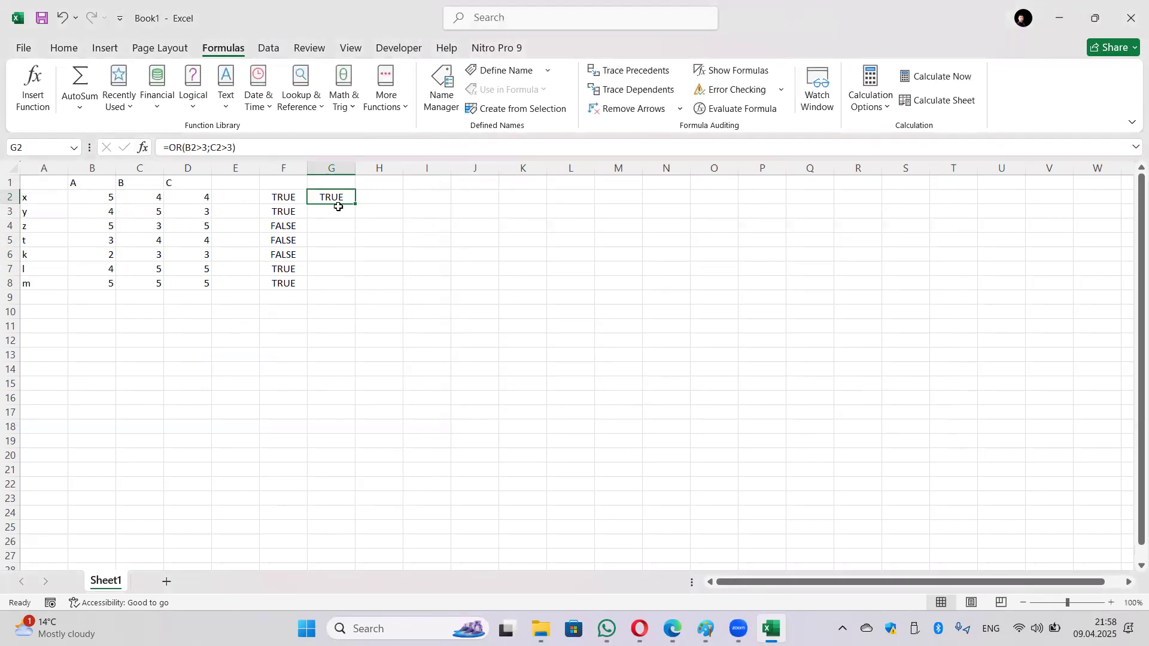
{"action": "left_click", "coordinate": [271, 202]}
{"action": "left_click", "coordinate": [331, 205]}
{"action": "left_click_drag", "start_coordinate": [357, 207], "coordinate": [359, 295]}
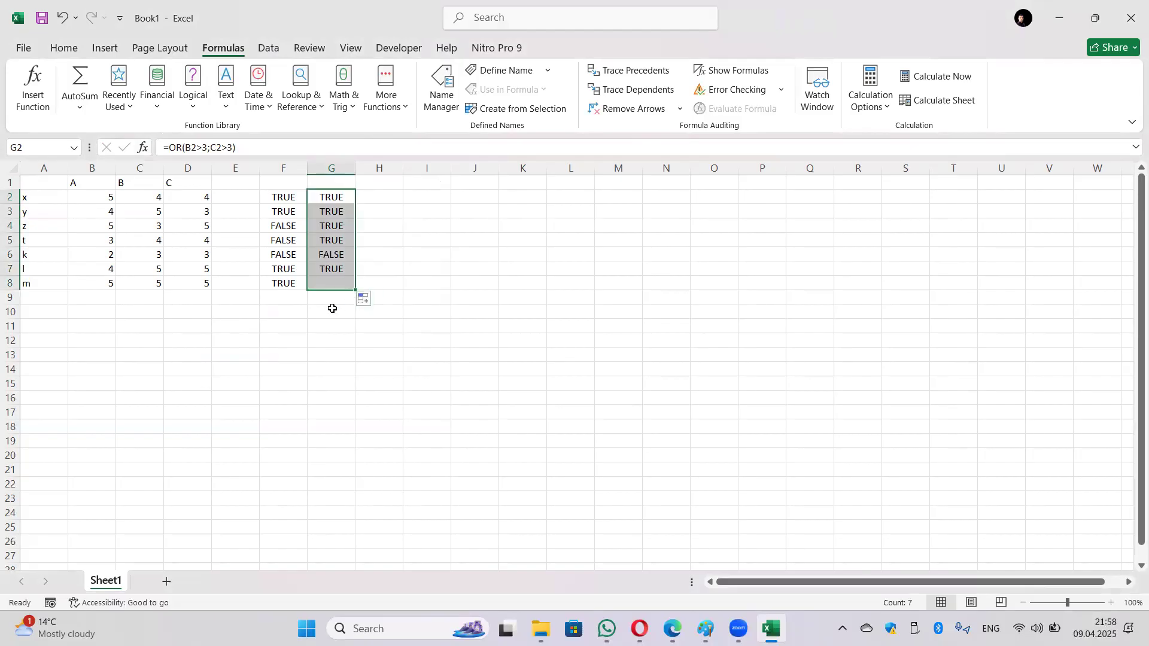
{"action": "left_click", "coordinate": [311, 310]}
Step: Compare the OR results in column G with the AND results in column F
{"action": "left_click", "coordinate": [328, 254]}
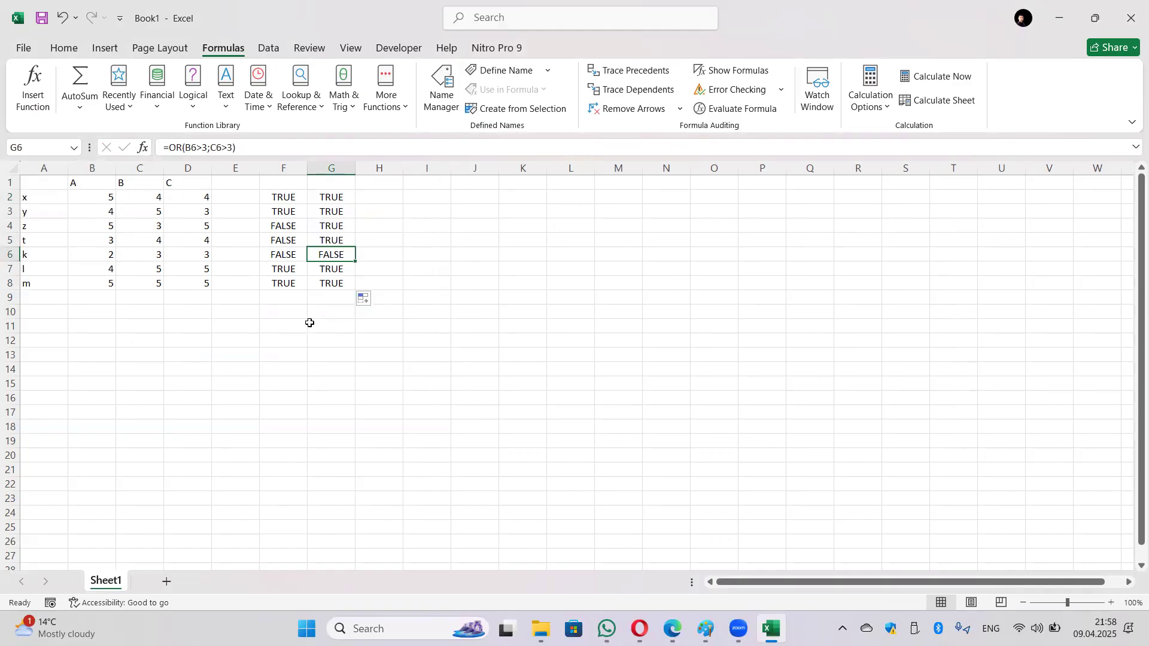
{"action": "left_click_drag", "start_coordinate": [293, 198], "coordinate": [289, 277]}
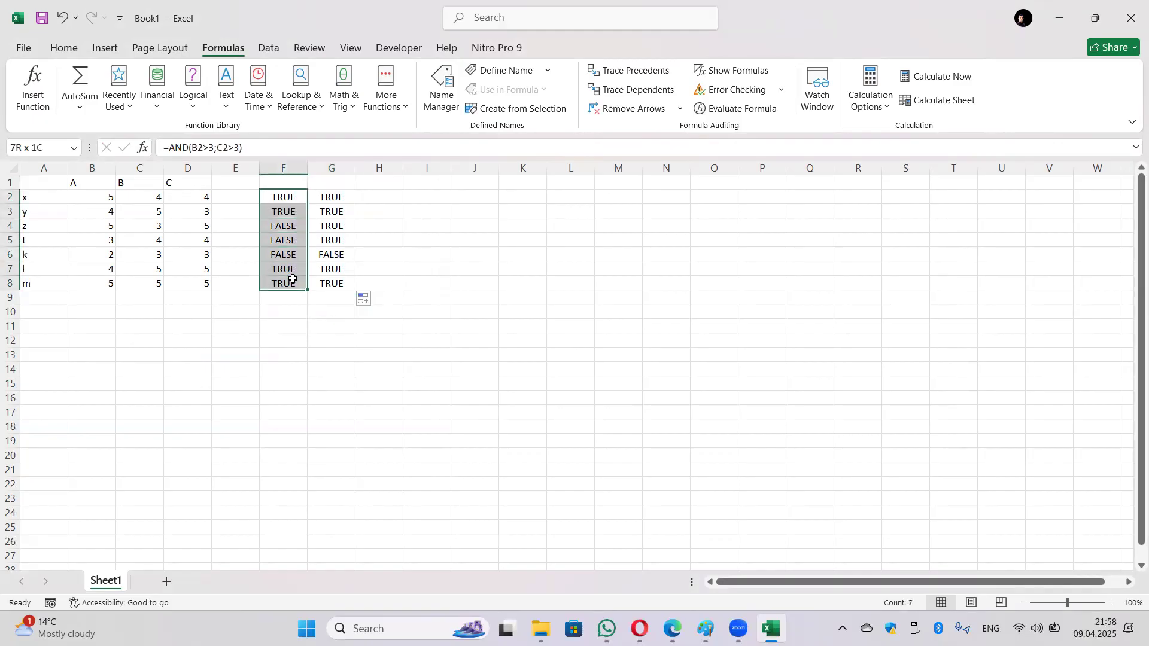
{"action": "left_click_drag", "start_coordinate": [282, 228], "coordinate": [288, 256]}
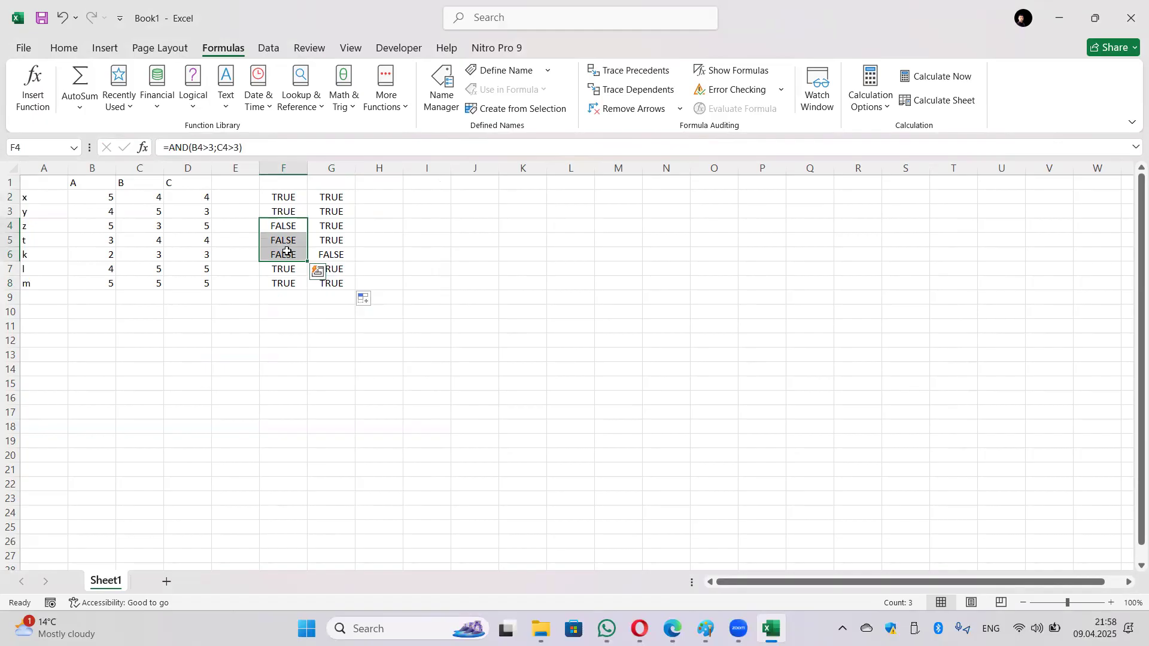
{"action": "left_click", "coordinate": [340, 258]}
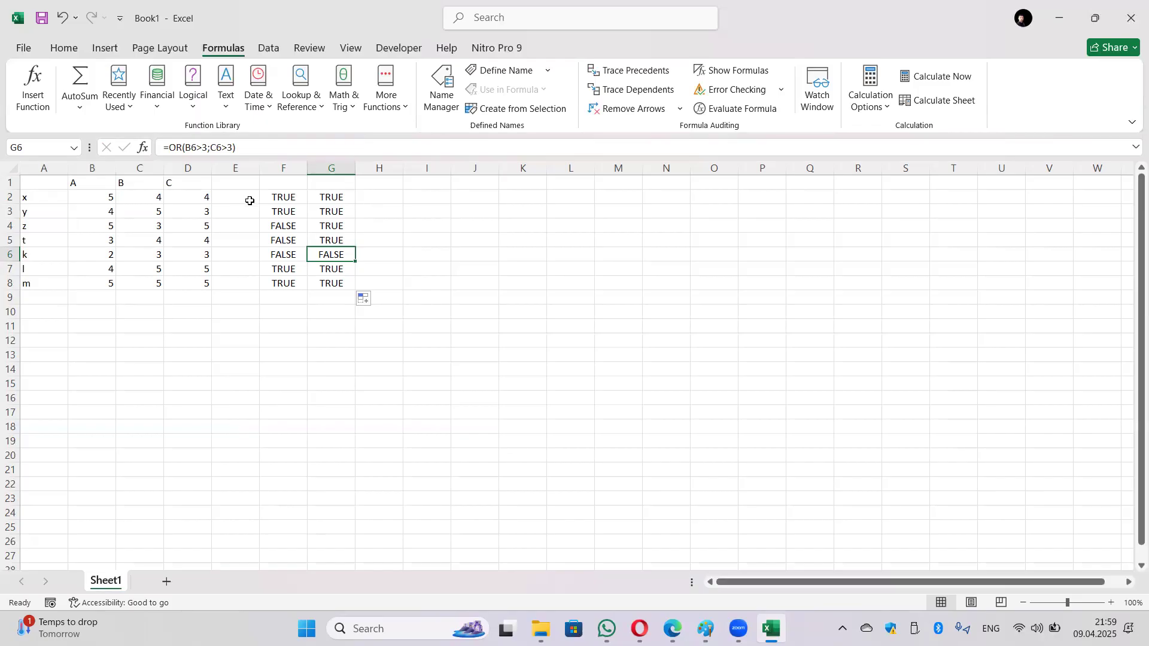
Step: Select F2:G8 and delete the AND and OR result columns
{"action": "left_click_drag", "start_coordinate": [289, 198], "coordinate": [328, 210]}
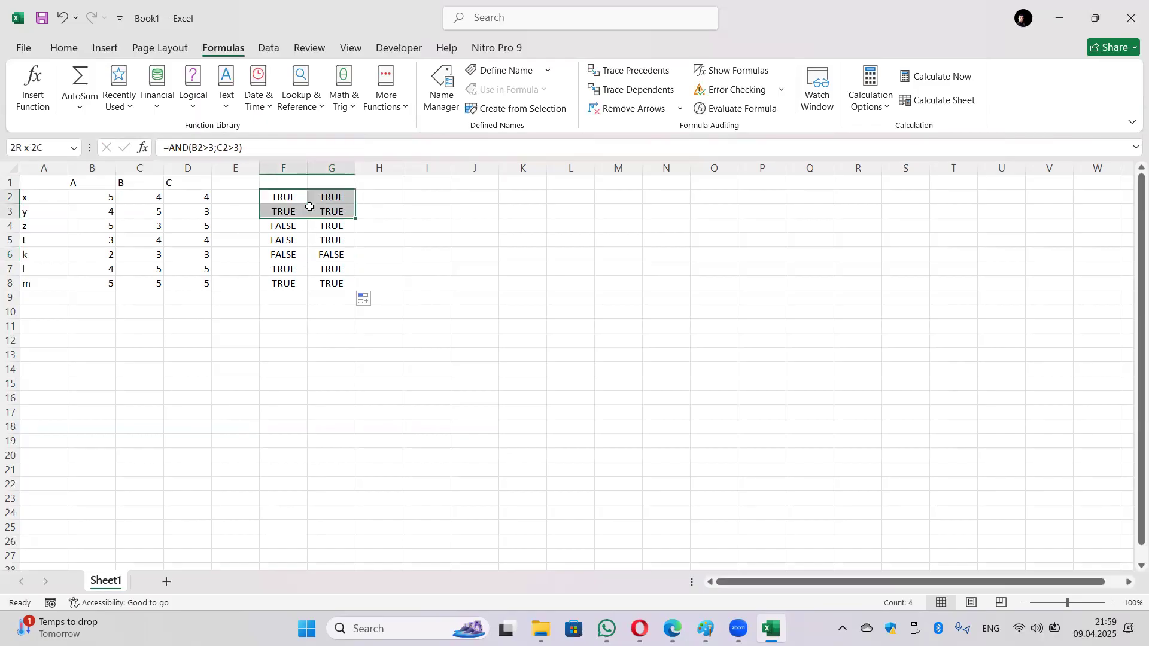
{"action": "left_click", "coordinate": [385, 200]}
{"action": "left_click", "coordinate": [288, 191]}
{"action": "left_click_drag", "start_coordinate": [288, 192], "coordinate": [328, 281]}
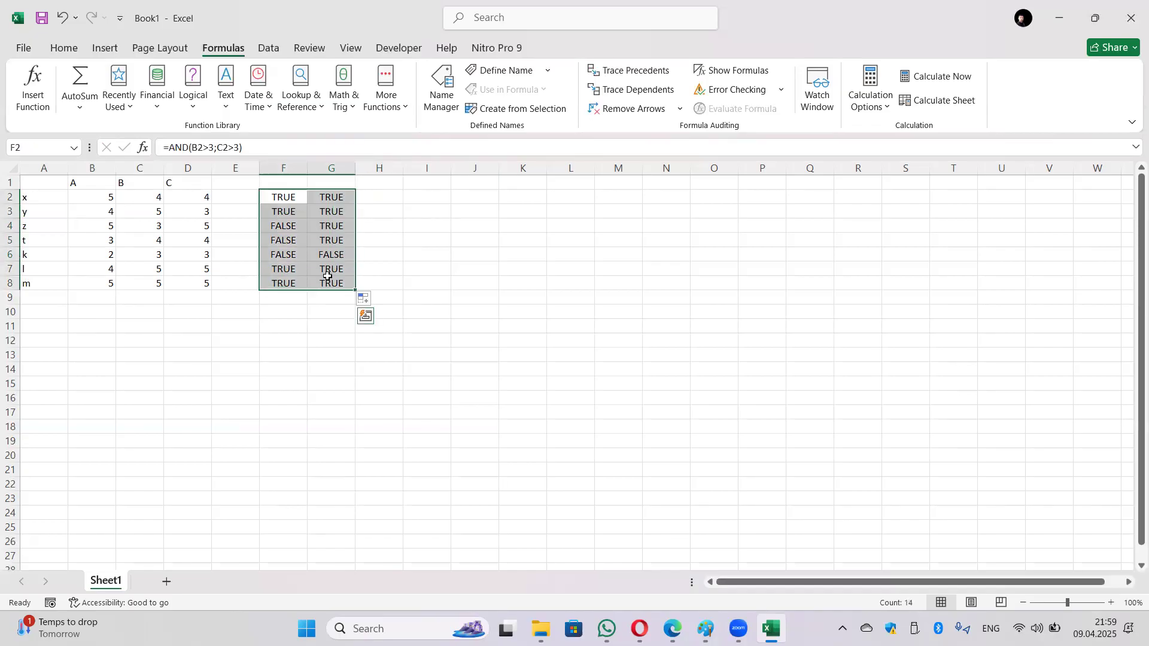
{"action": "key", "text": "Delete"}
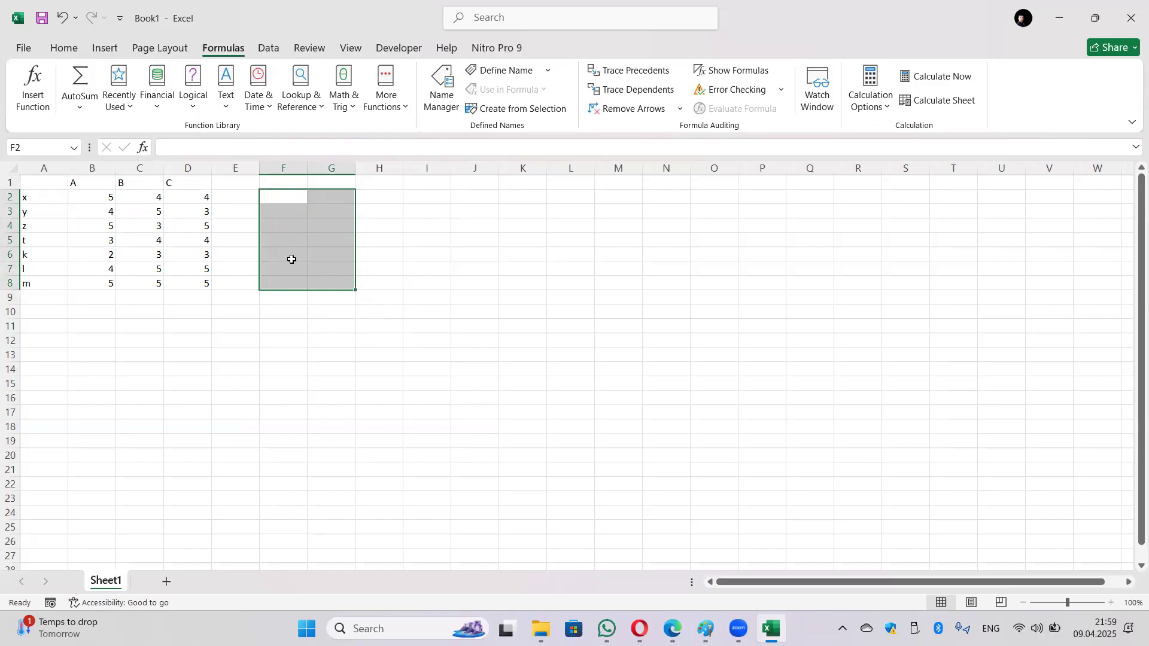
Step: Start an IF function in cell F2 from the Logical functions list
{"action": "left_click", "coordinate": [287, 198]}
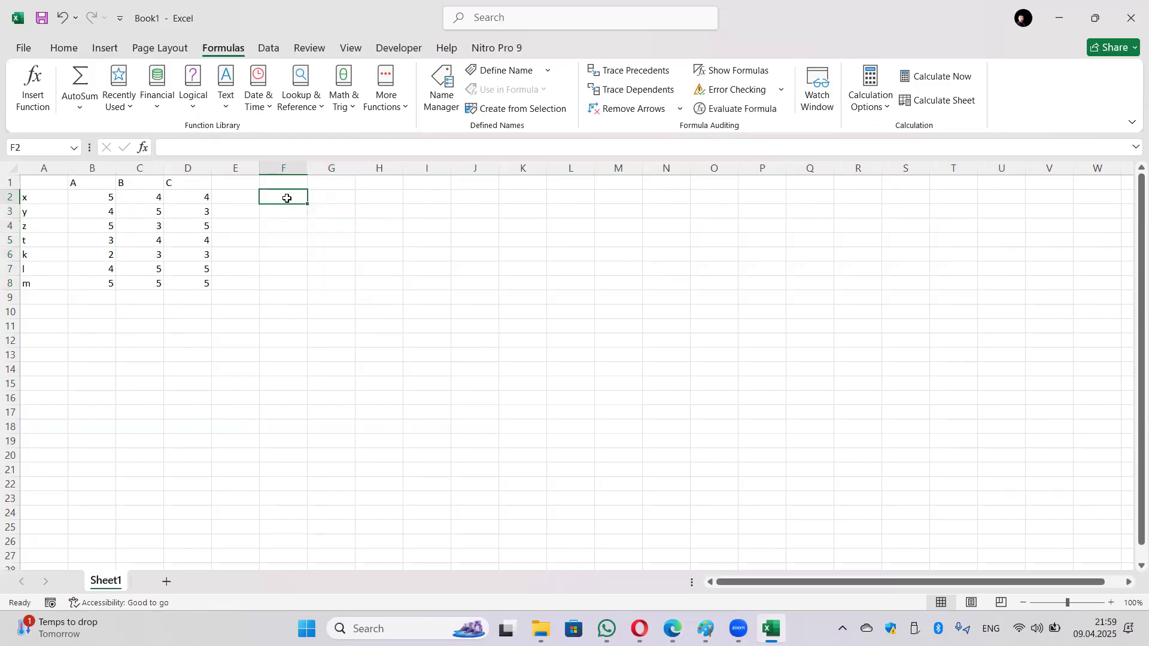
{"action": "left_click", "coordinate": [155, 101]}
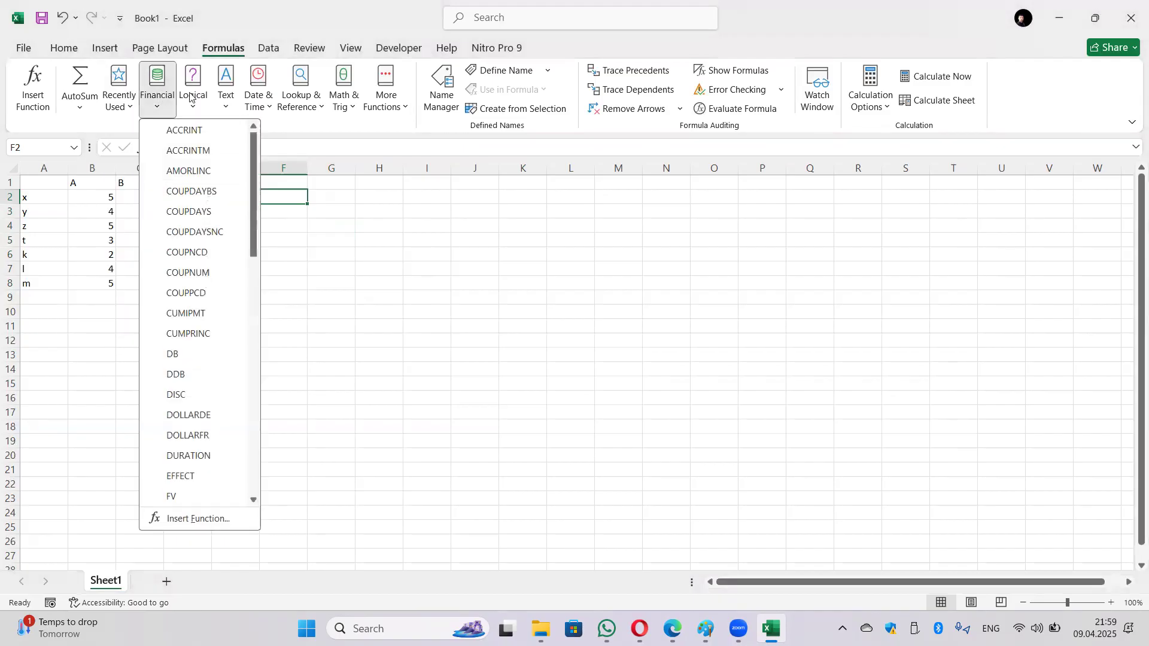
{"action": "mouse_move", "coordinate": [190, 96]}
{"action": "left_click", "coordinate": [221, 192]}
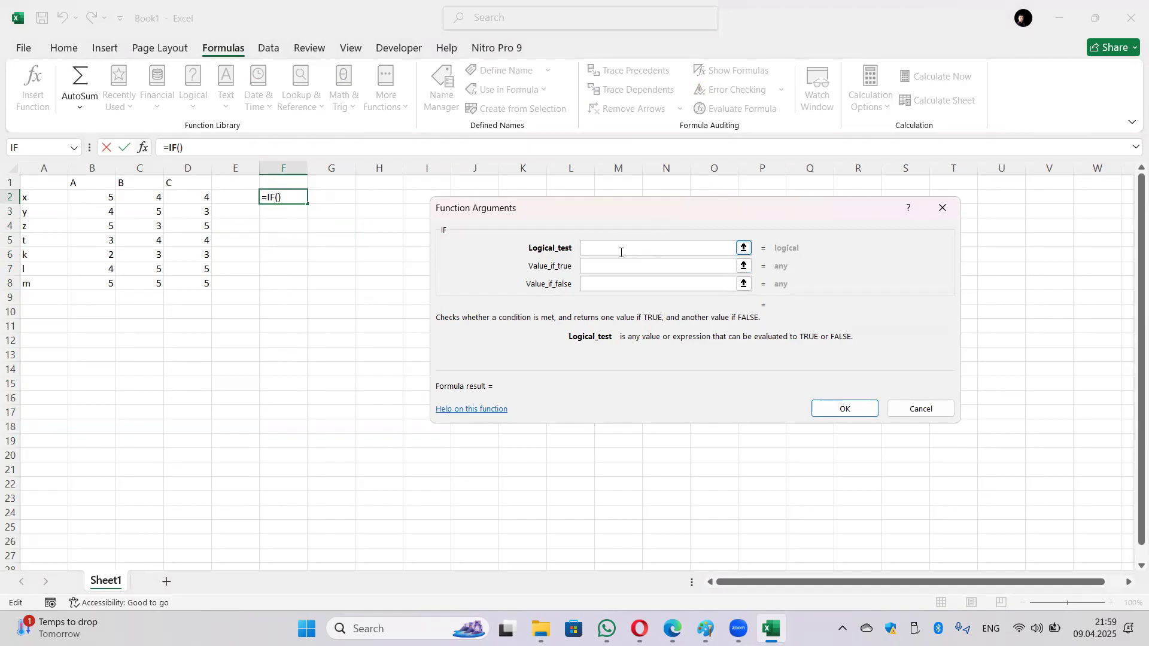
Step: Set IF's Value_if_true to 'Təbrik edirik!' and Value_if_false to 'Təəssüf edirik!'
{"action": "left_click", "coordinate": [586, 266]}
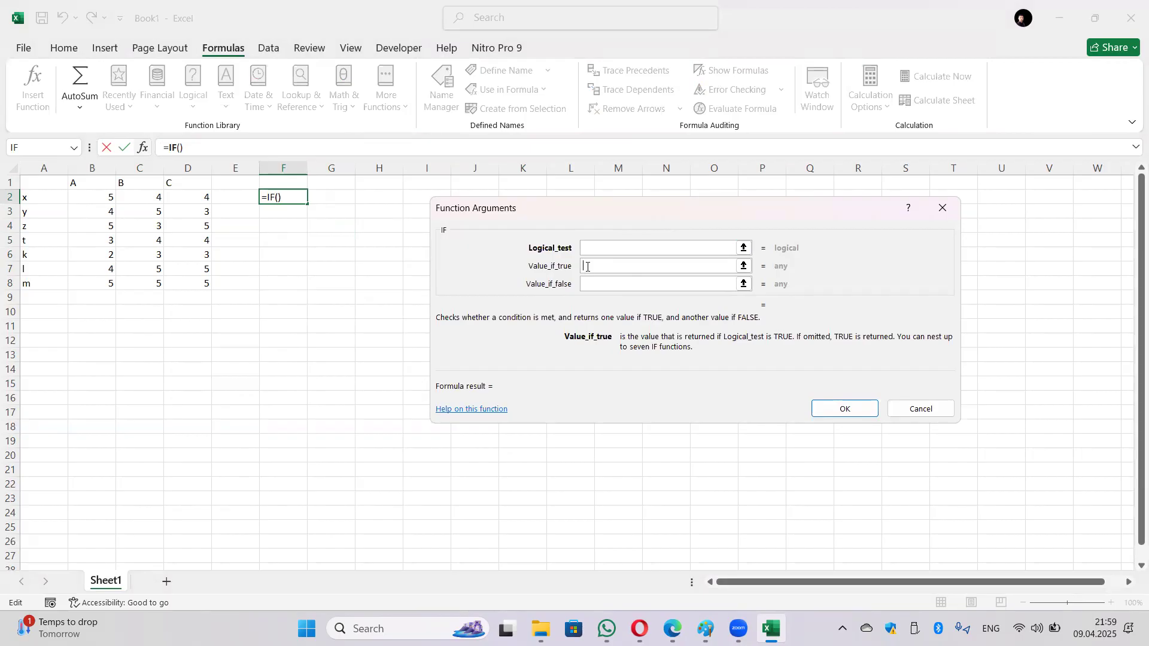
{"action": "left_click", "coordinate": [597, 285]}
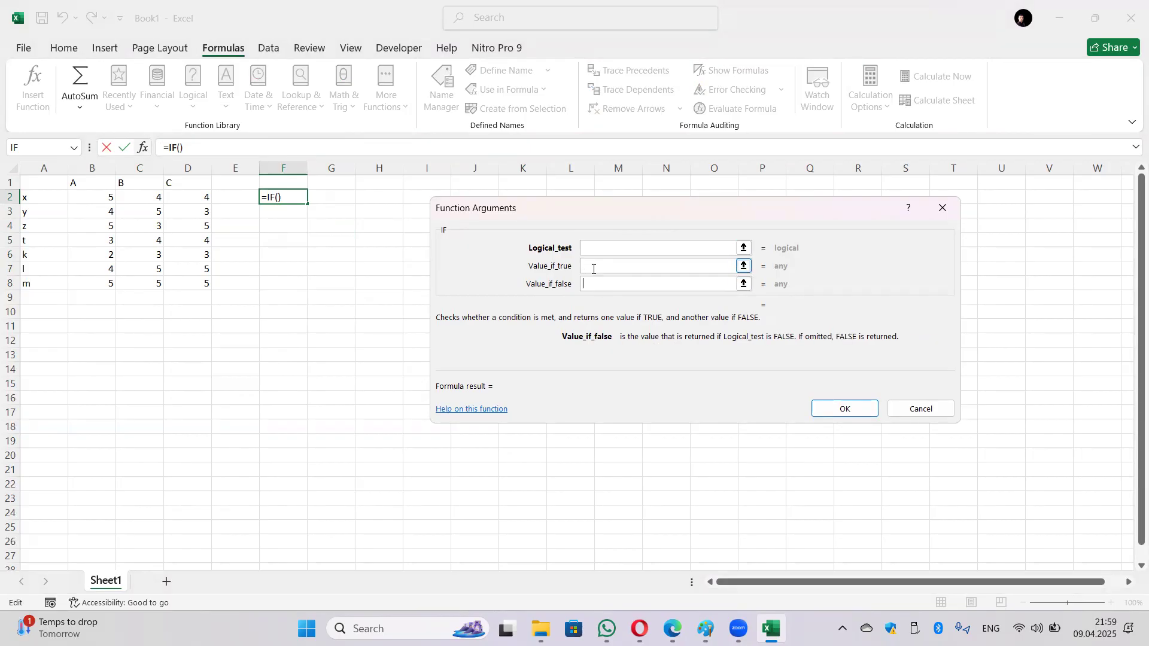
{"action": "left_click", "coordinate": [595, 268]}
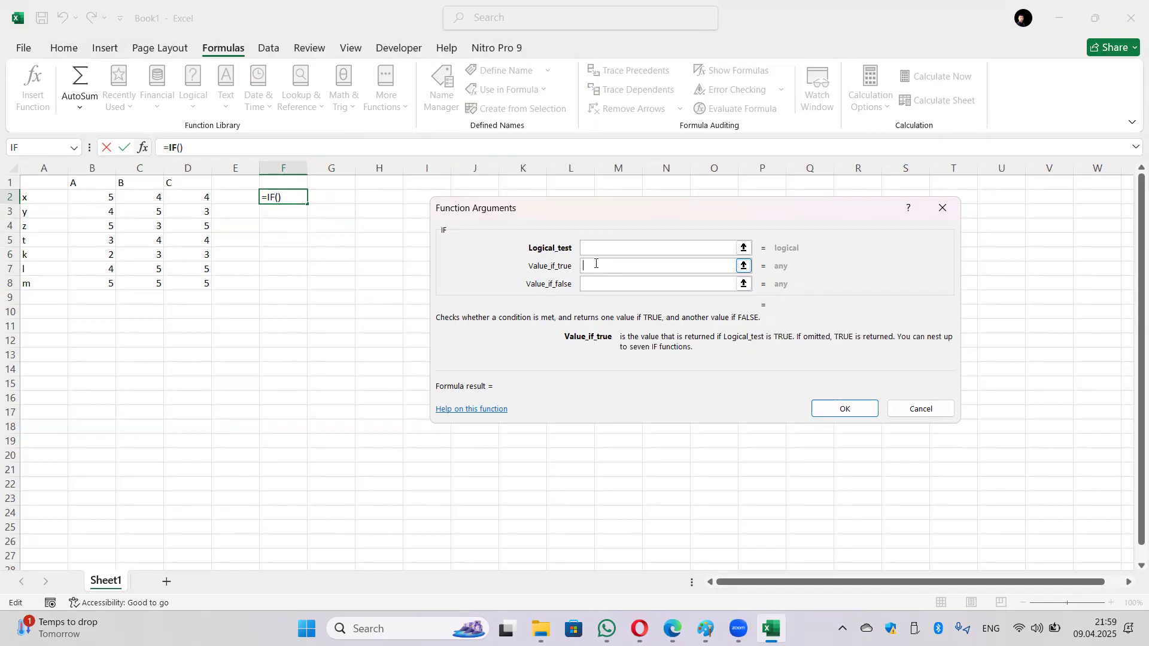
{"action": "type", "text": "T"}
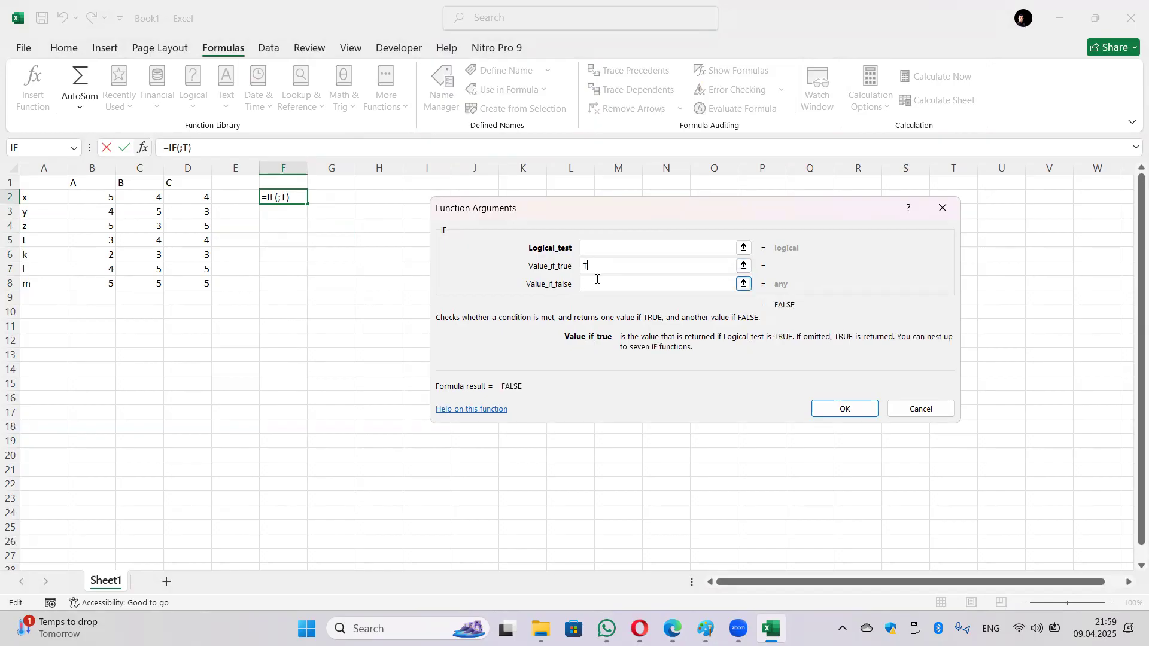
{"action": "key", "text": "alt+shift"}
{"action": "type", "text": "əbrik edirik!"}
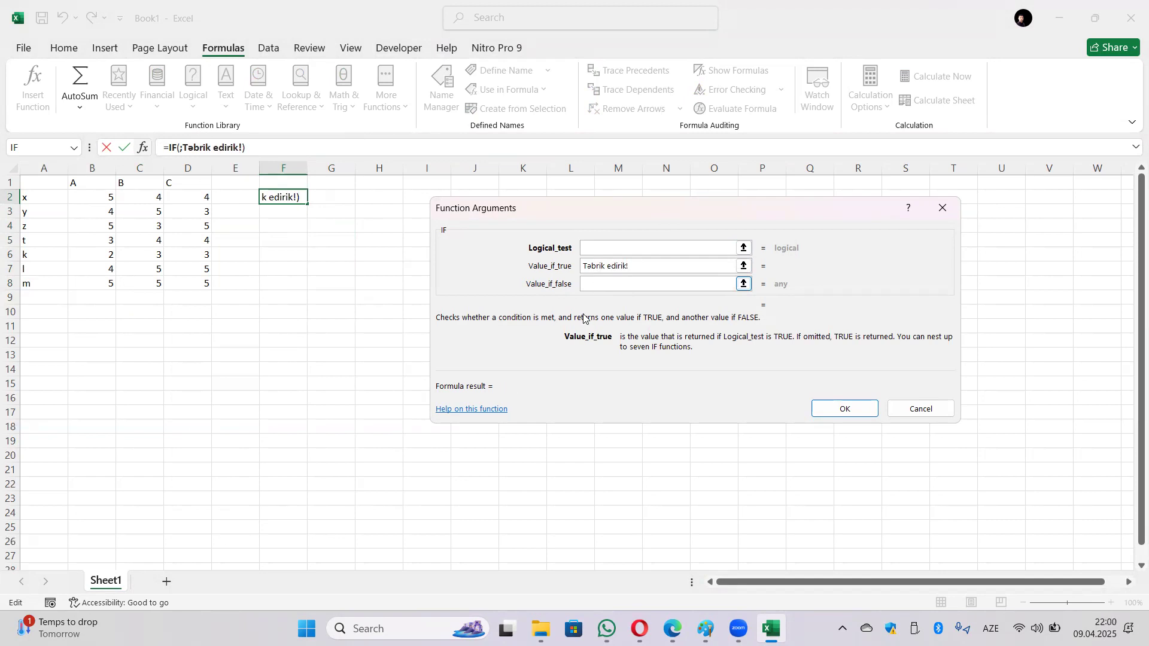
{"action": "left_click", "coordinate": [611, 286]}
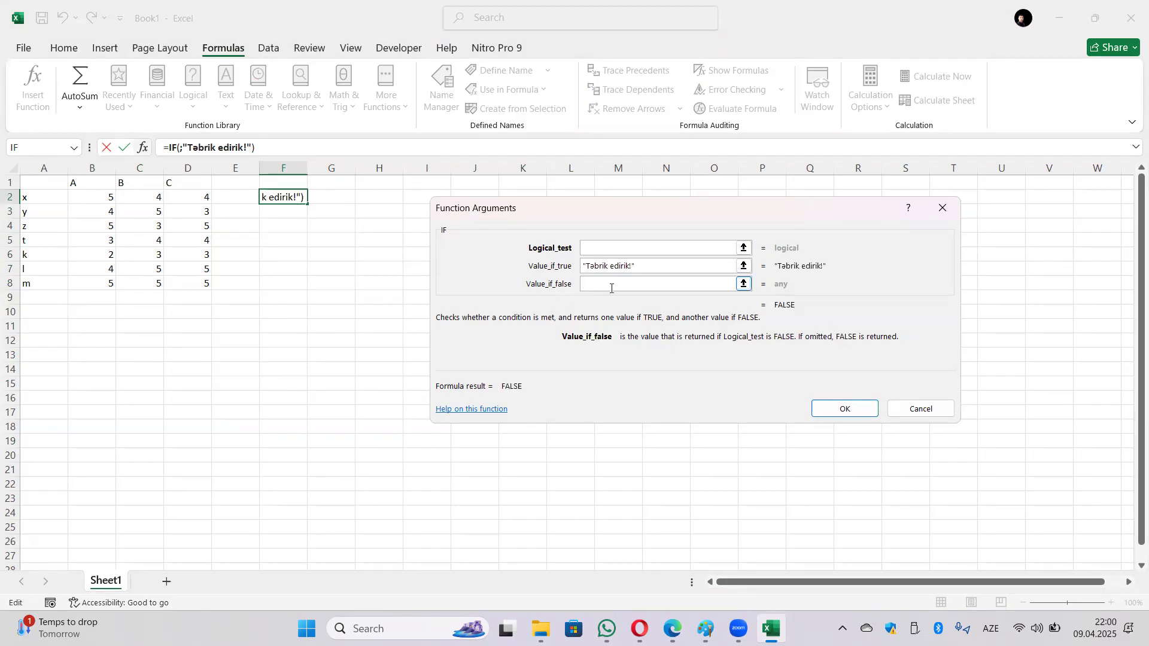
{"action": "type", "text": "Təss"}
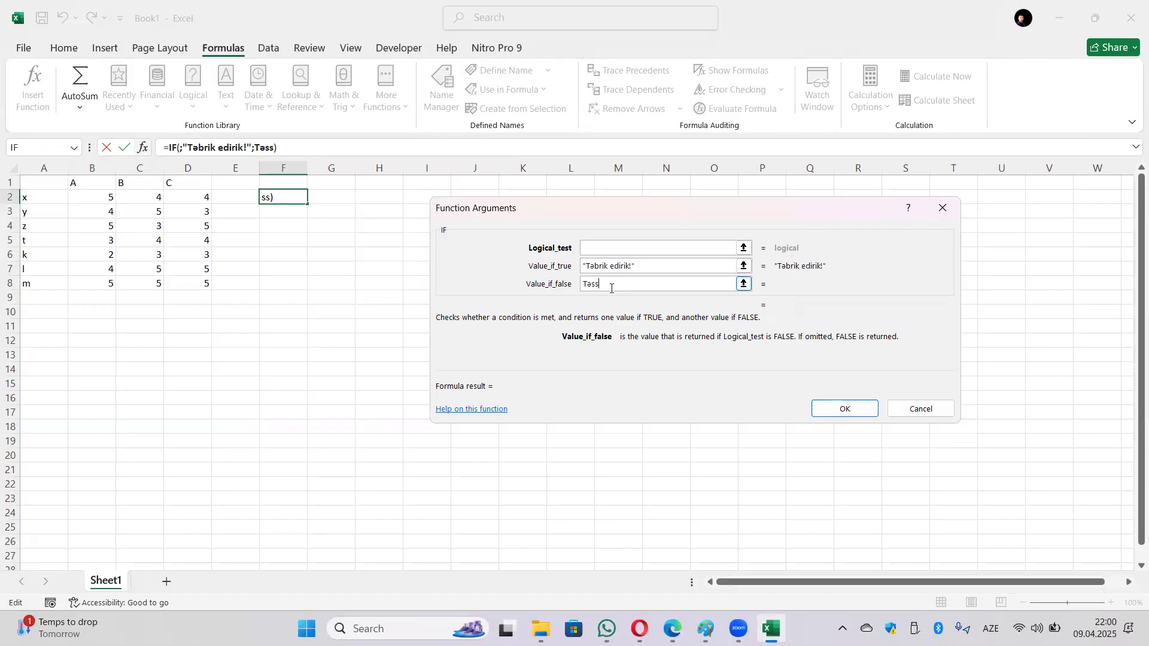
{"action": "type", "text": "ü"}
{"action": "type", "text": "e"}
{"action": "type", "text": "dirik"}
{"action": "type", "text": "ə"}
{"action": "type", "text": "!"}
{"action": "left_click", "coordinate": [601, 247]}
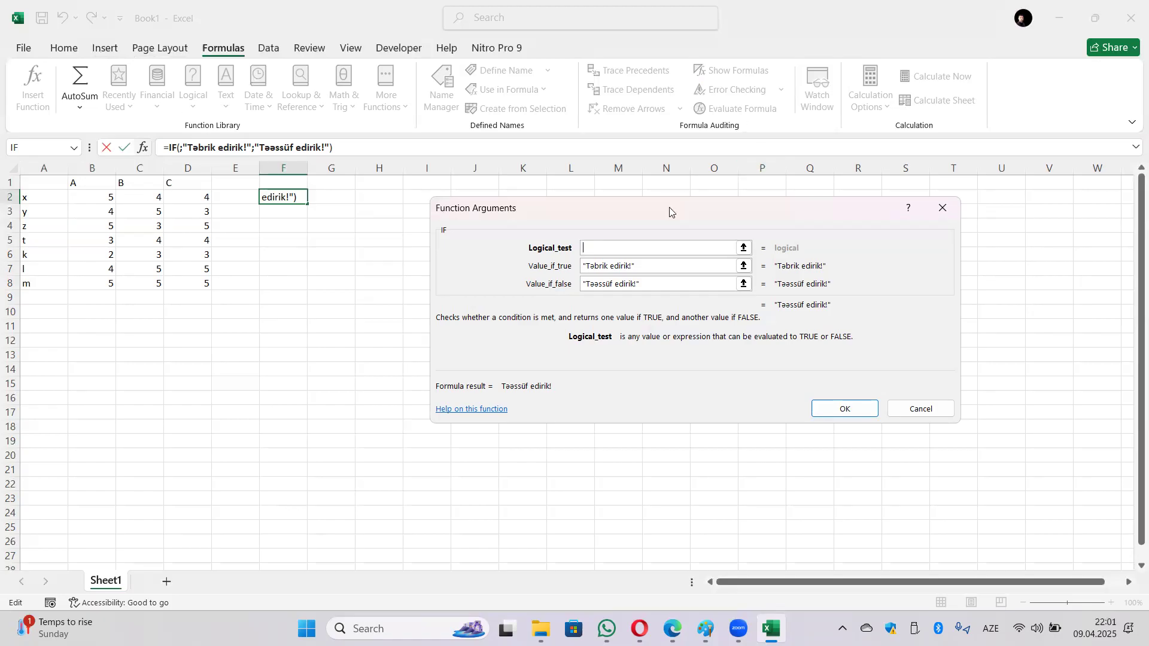
Step: Open the function dropdown beside the formula bar to nest a function in the IF condition
{"action": "left_click", "coordinate": [73, 148]}
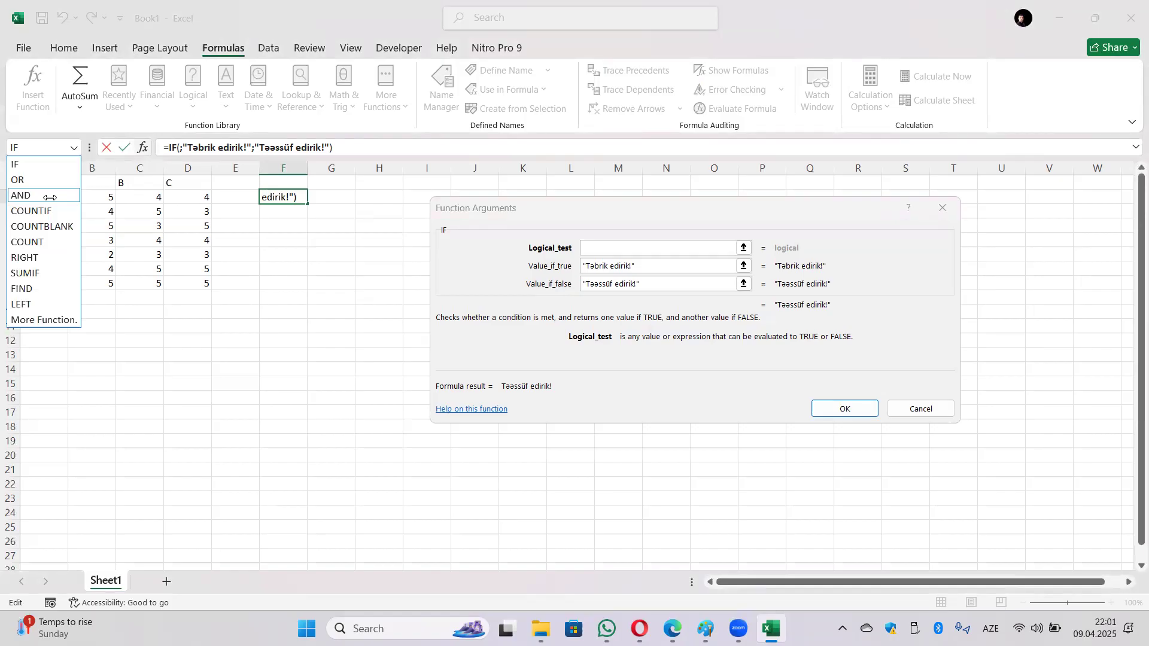
Step: Nest AND in the IF condition with B2>3 as its first test
{"action": "left_click", "coordinate": [50, 197]}
{"action": "left_click", "coordinate": [103, 196]}
{"action": "type", "text": "Ş"}
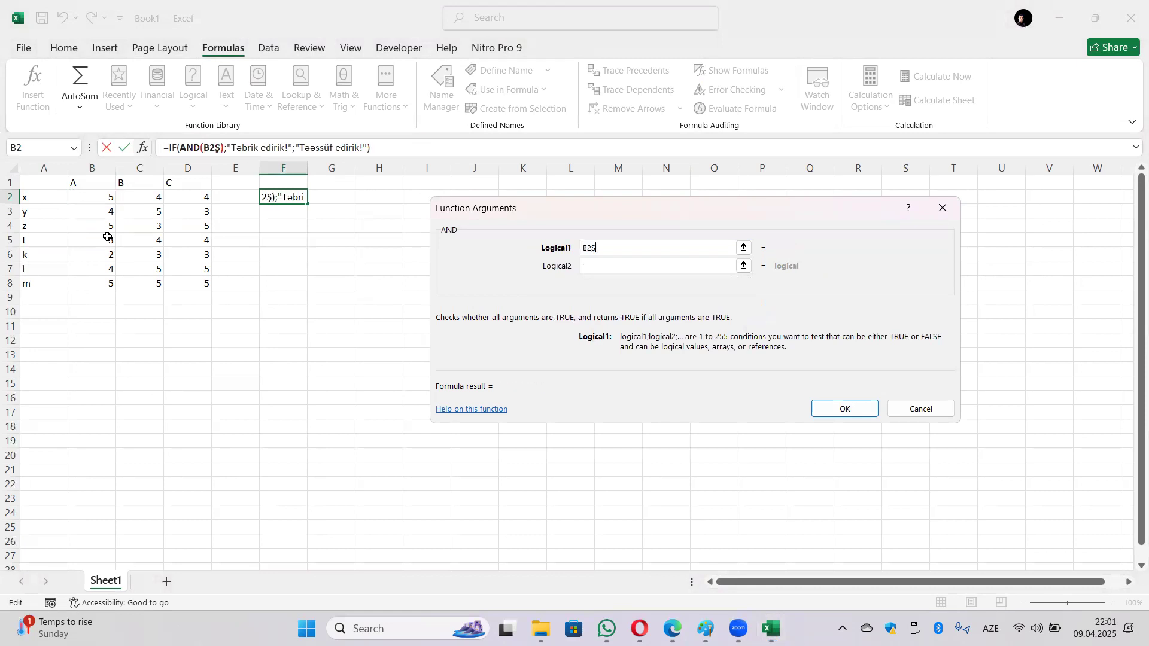
{"action": "key", "text": "BackSpace"}
{"action": "key", "text": "alt+shift"}
{"action": "type", "text": ">3"}
Step: Nest OR(C2>3;D2>3) as AND's second condition
{"action": "left_click", "coordinate": [614, 266]}
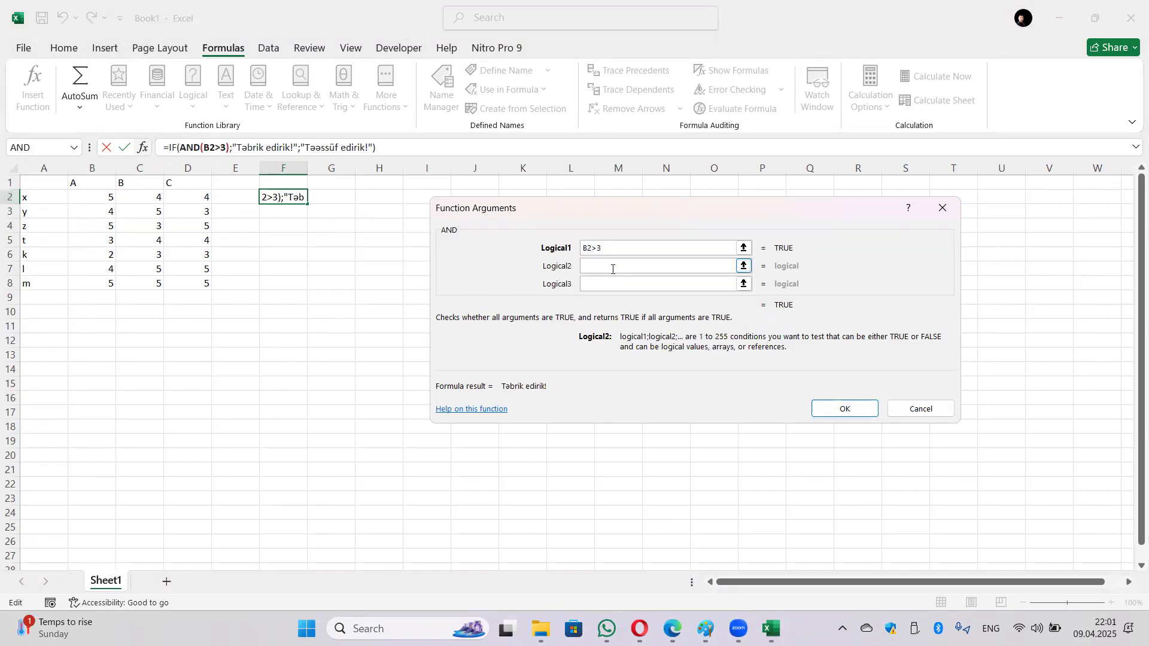
{"action": "left_click", "coordinate": [74, 148]}
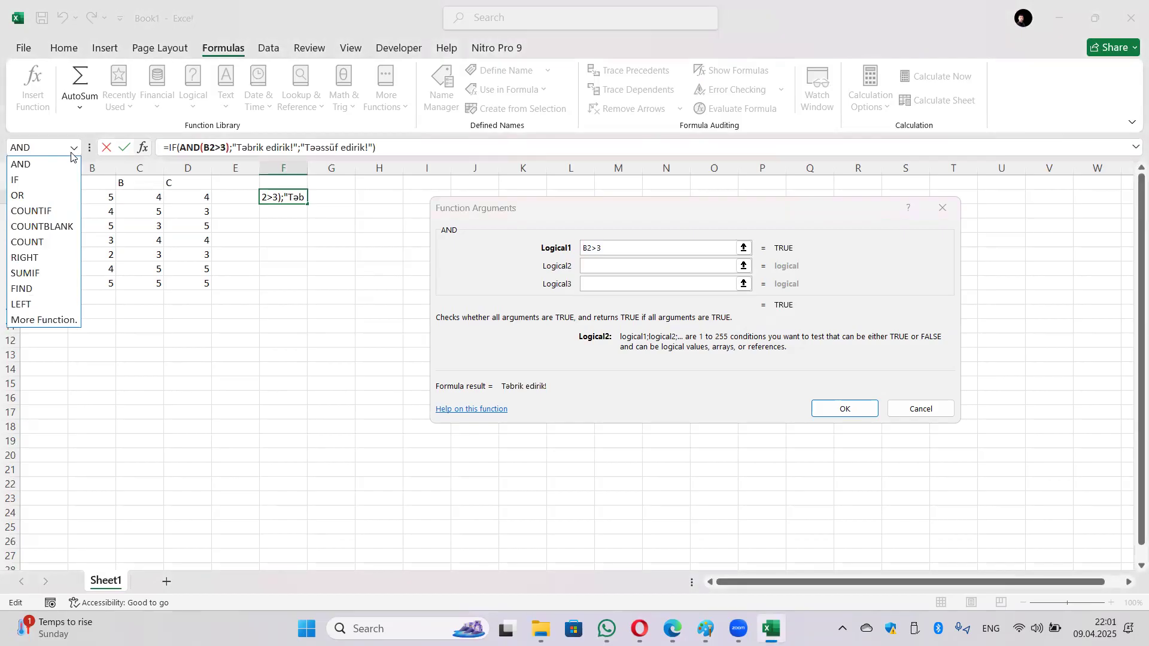
{"action": "left_click", "coordinate": [34, 195]}
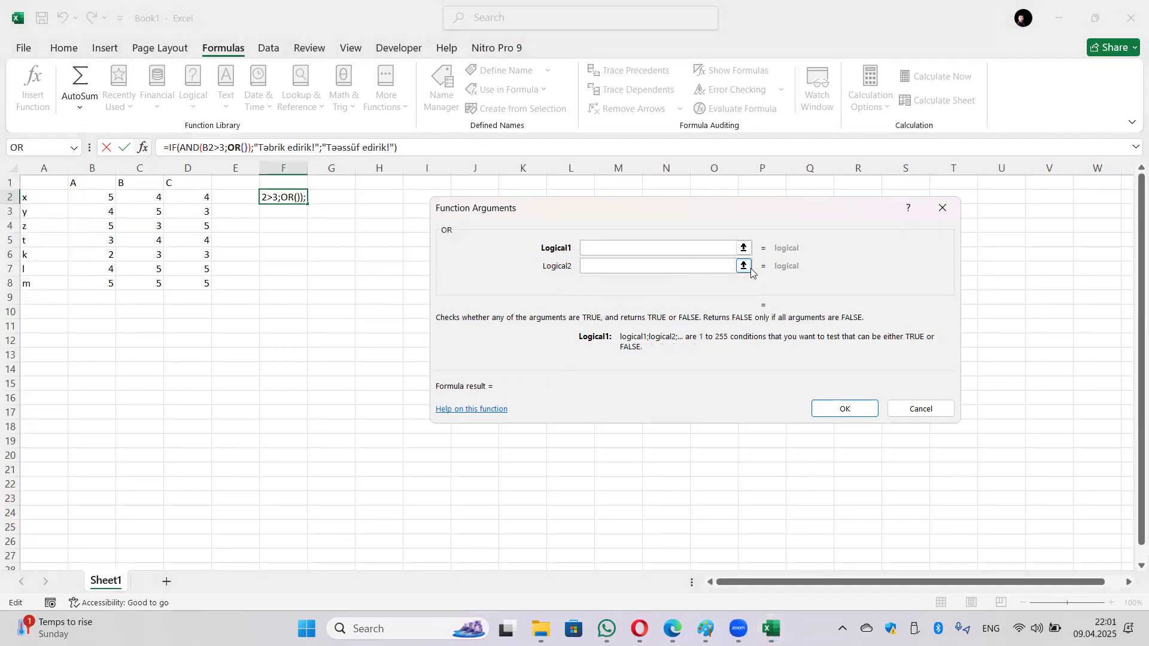
{"action": "left_click", "coordinate": [155, 201]}
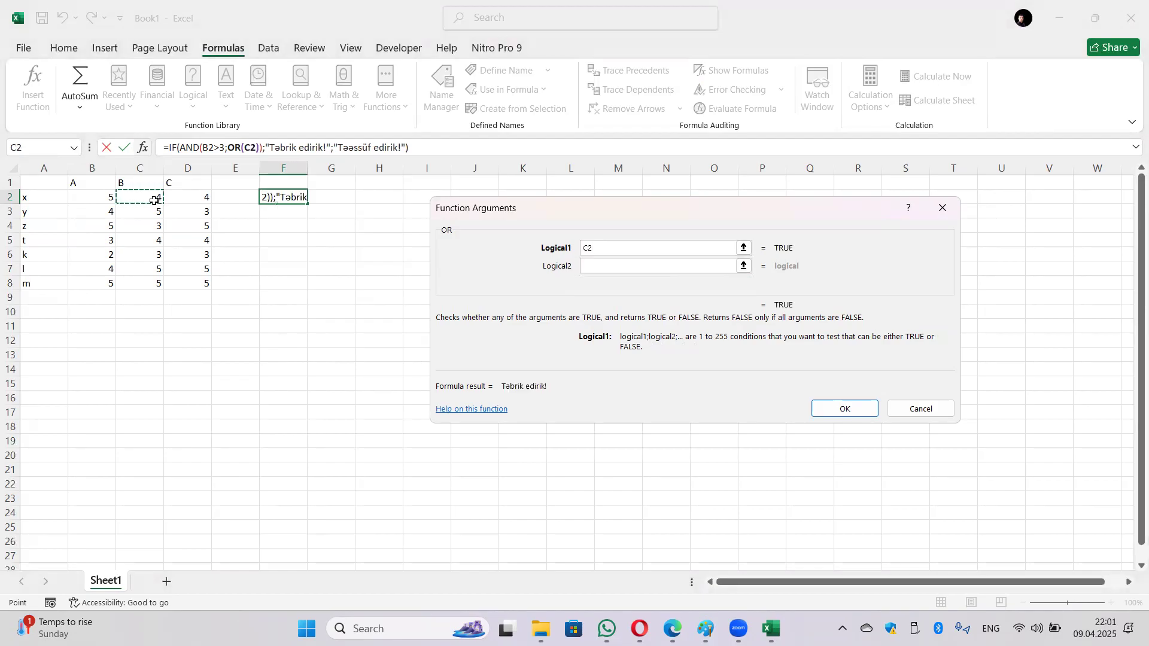
{"action": "type", "text": ">3"}
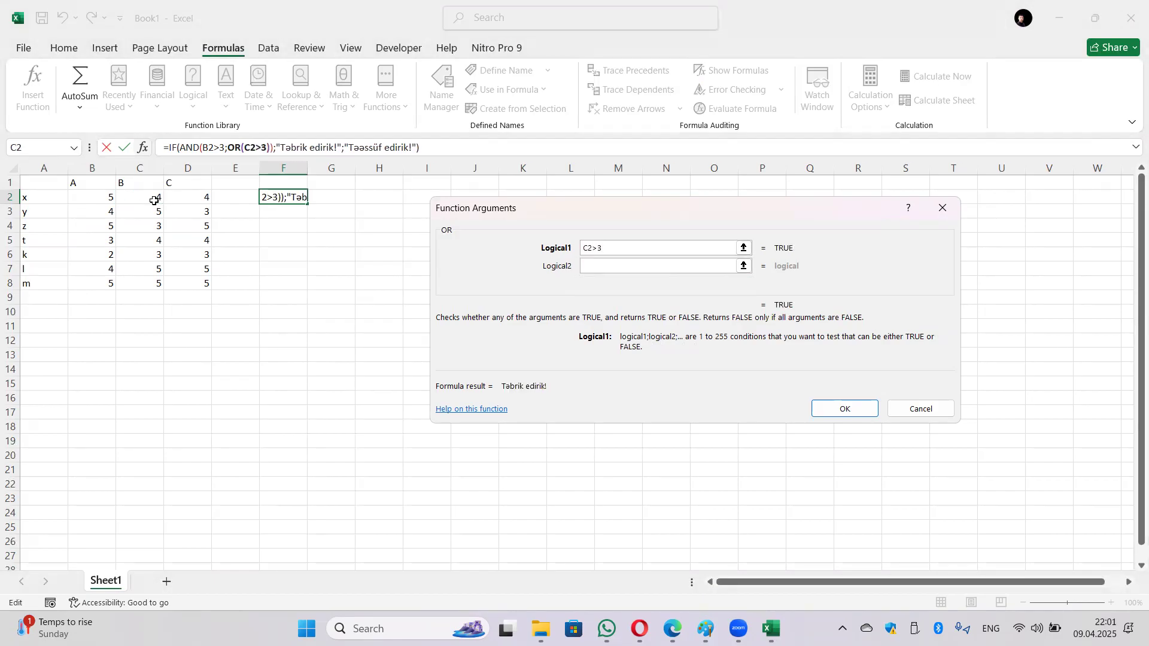
{"action": "left_click", "coordinate": [596, 267]}
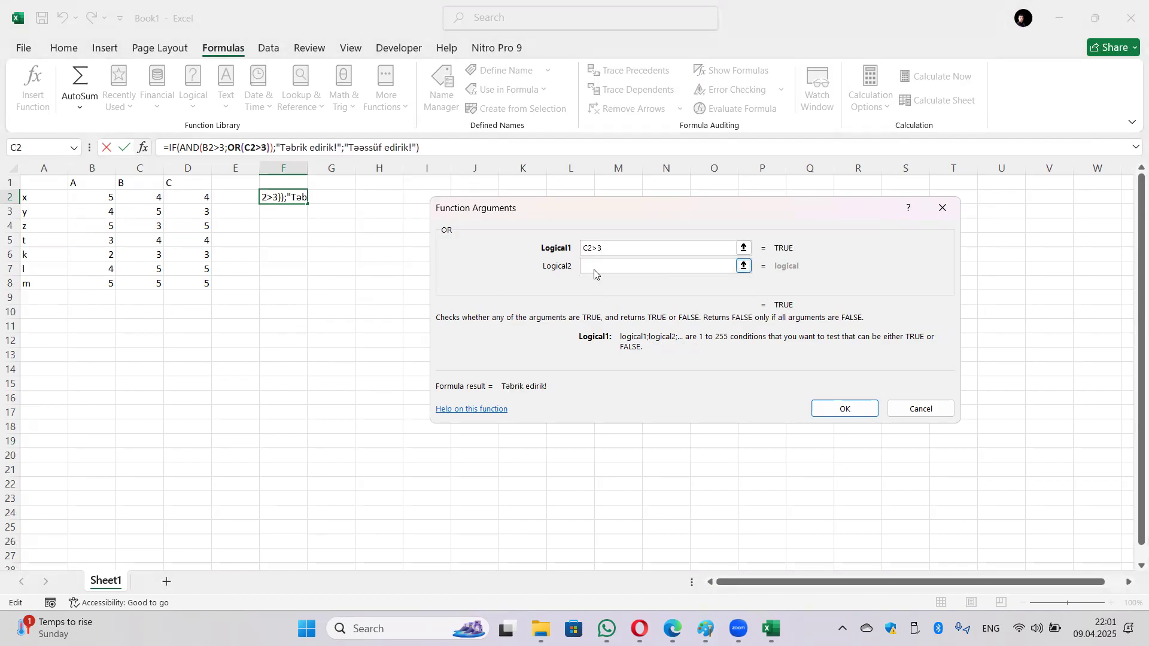
{"action": "left_click", "coordinate": [201, 201]}
{"action": "type", "text": ">3"}
{"action": "left_click", "coordinate": [636, 248]}
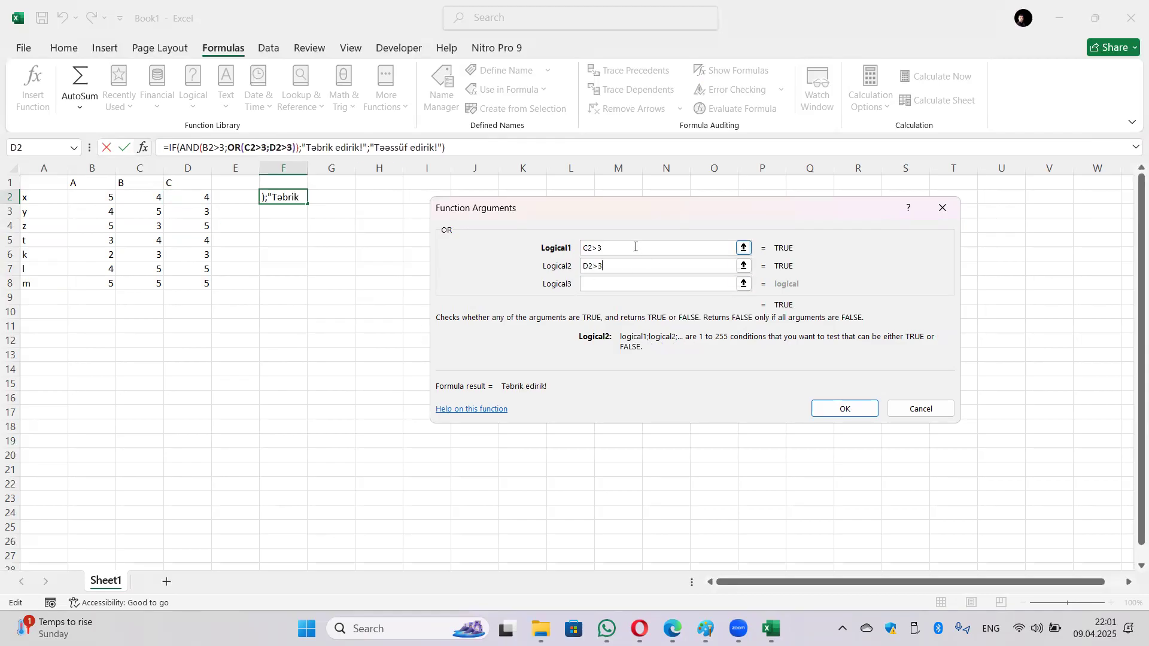
{"action": "left_click", "coordinate": [843, 410]}
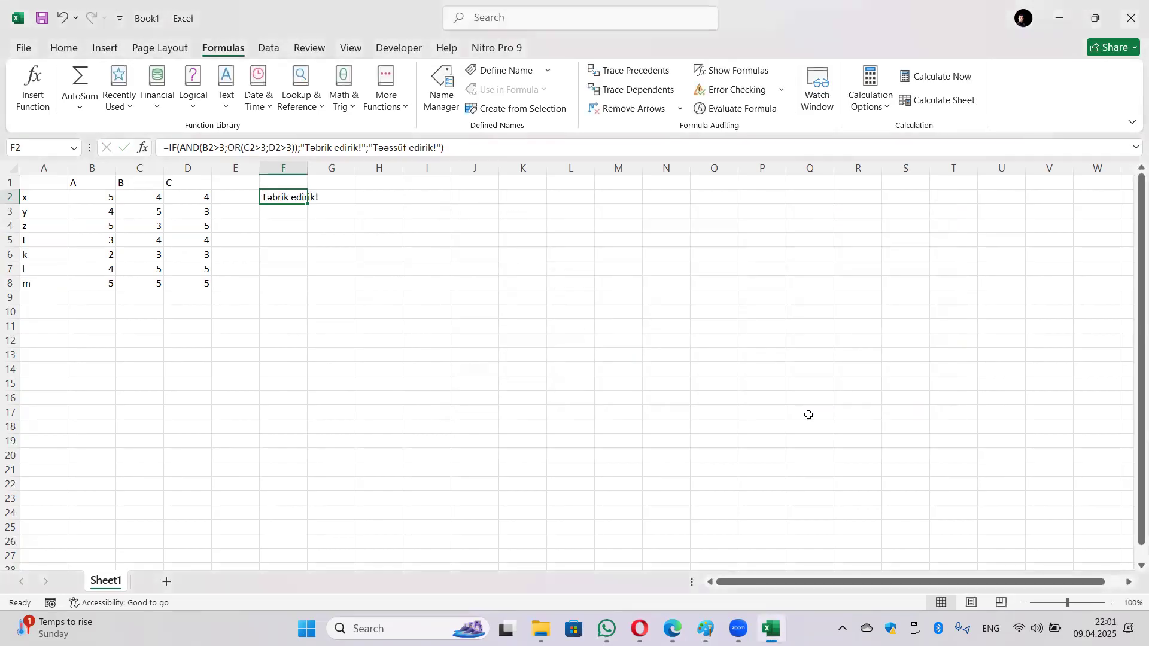
{"action": "left_click_drag", "start_coordinate": [306, 206], "coordinate": [309, 291]}
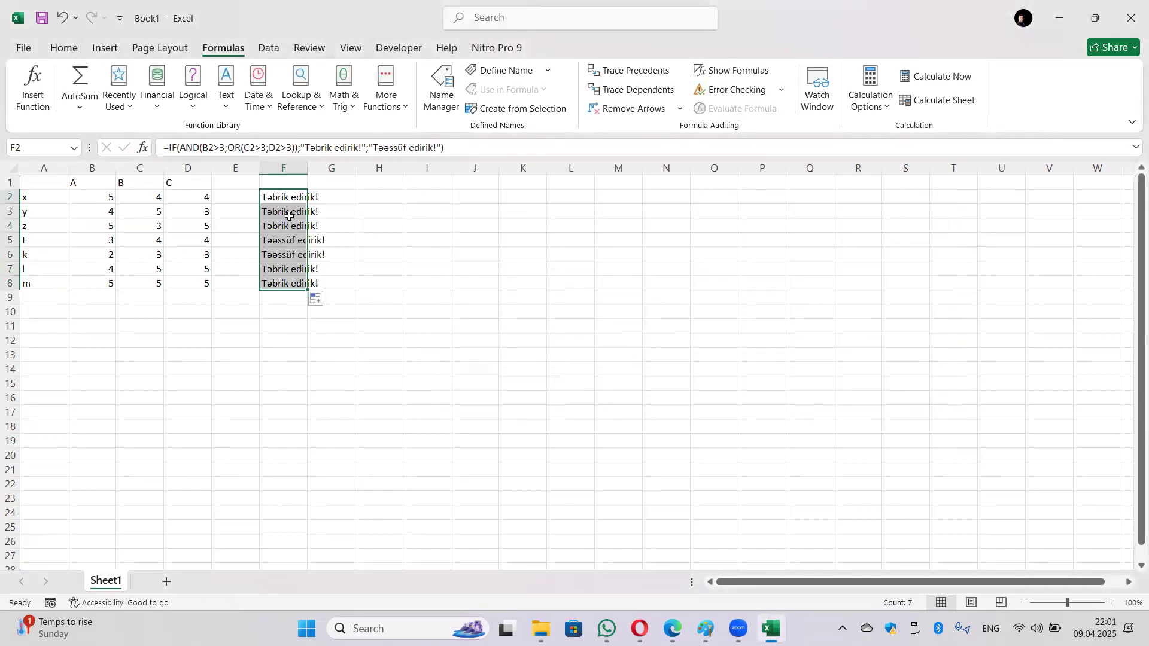
{"action": "double_click", "coordinate": [307, 169]}
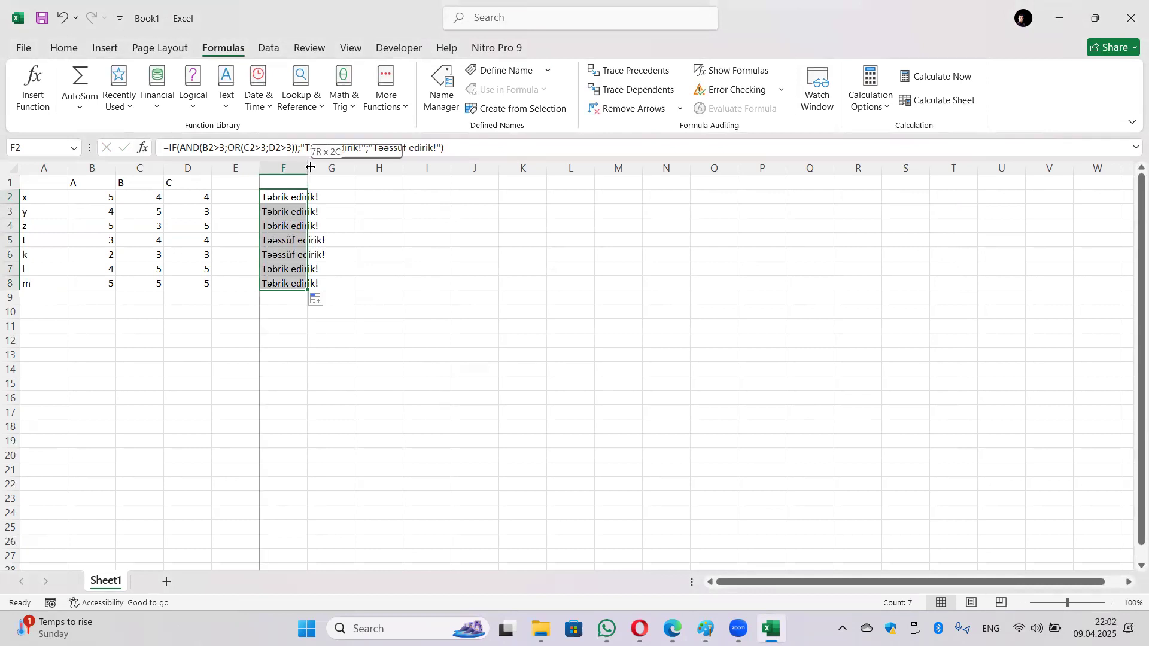
{"action": "left_click", "coordinate": [311, 210]}
{"action": "left_click", "coordinate": [306, 238]}
{"action": "left_click", "coordinate": [297, 255]}
{"action": "left_click", "coordinate": [296, 270]}
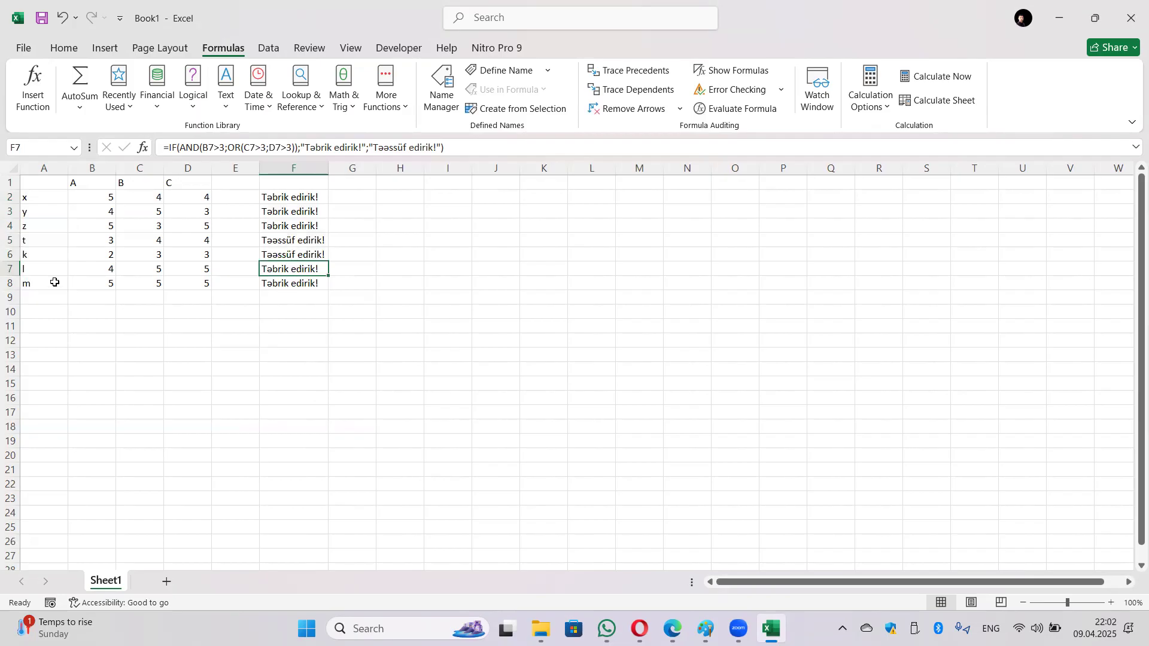
{"action": "left_click", "coordinate": [266, 290]}
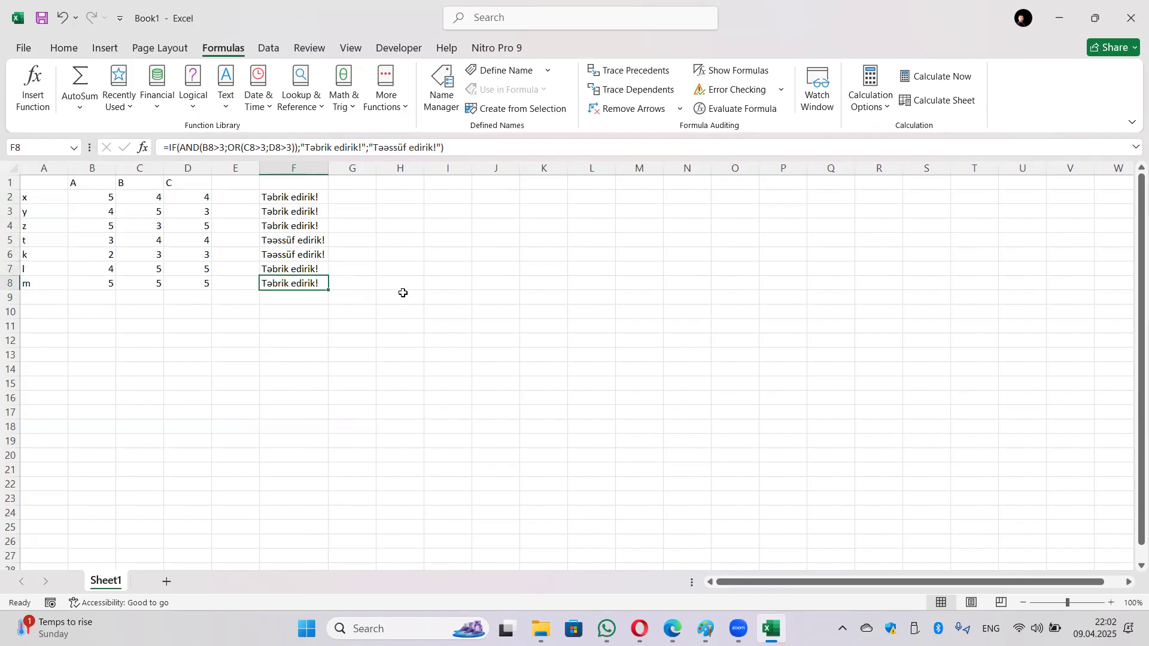
{"action": "left_click", "coordinate": [291, 242]}
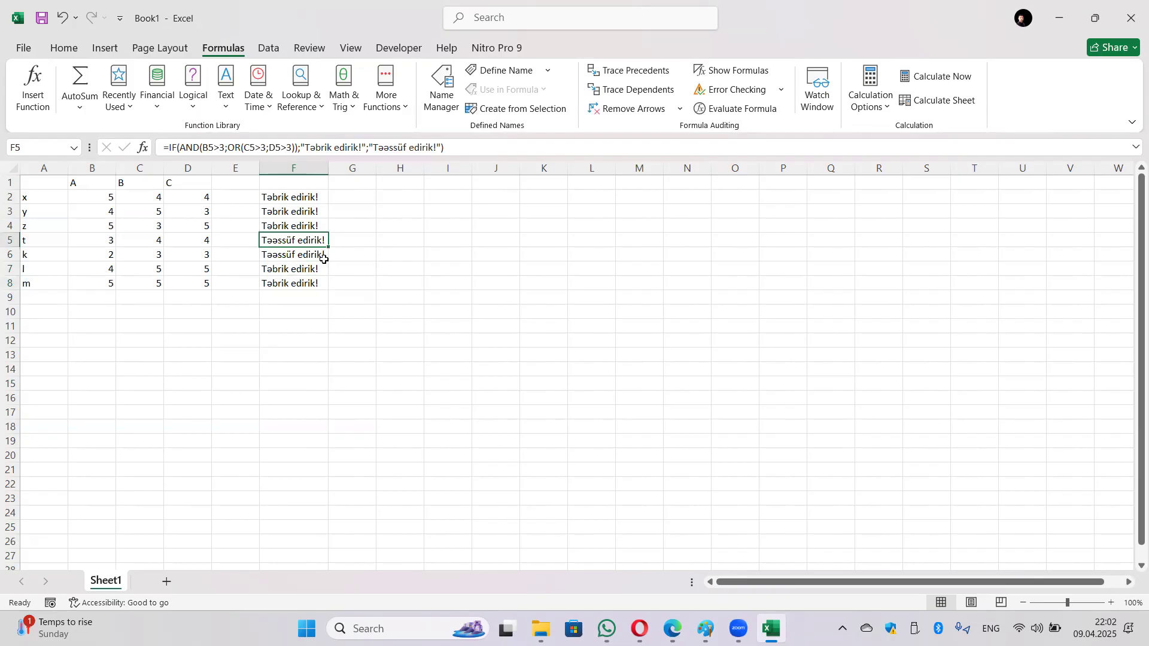
{"action": "left_click", "coordinate": [94, 242]}
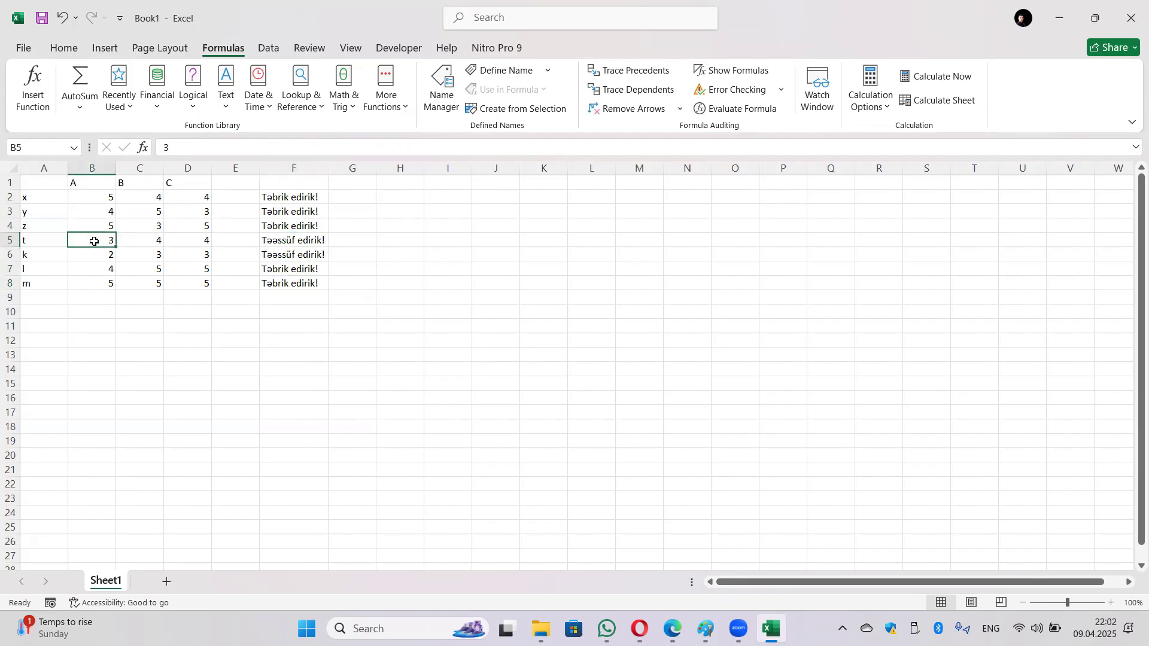
{"action": "left_click", "coordinate": [282, 241]}
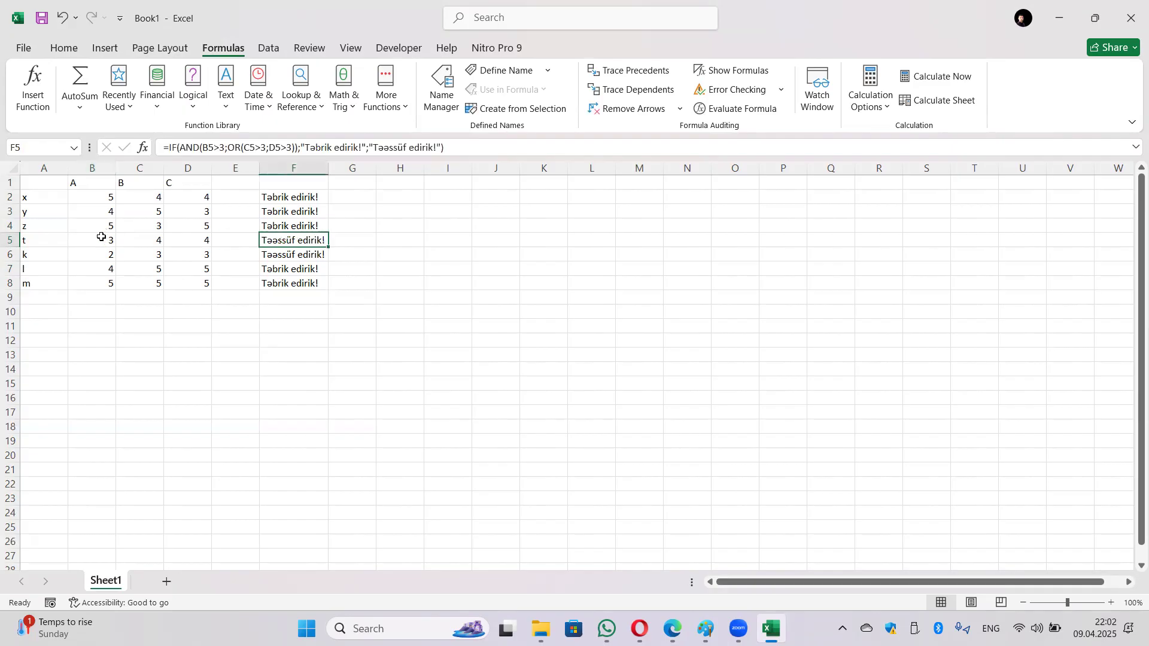
{"action": "left_click", "coordinate": [146, 240]}
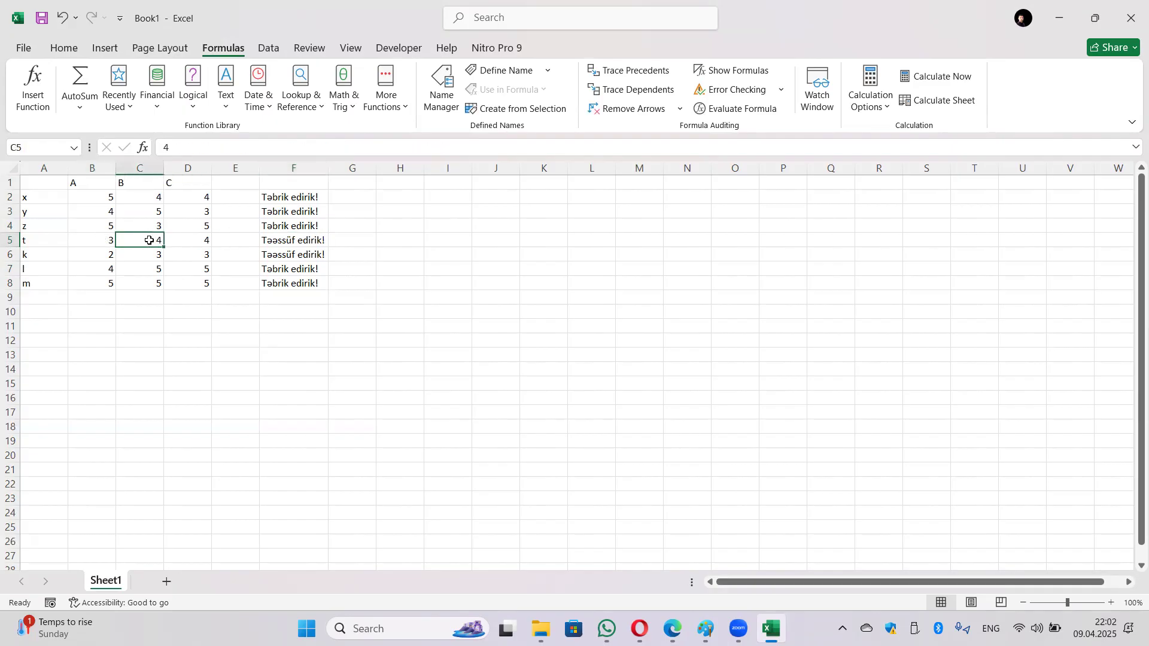
{"action": "left_click", "coordinate": [192, 241]}
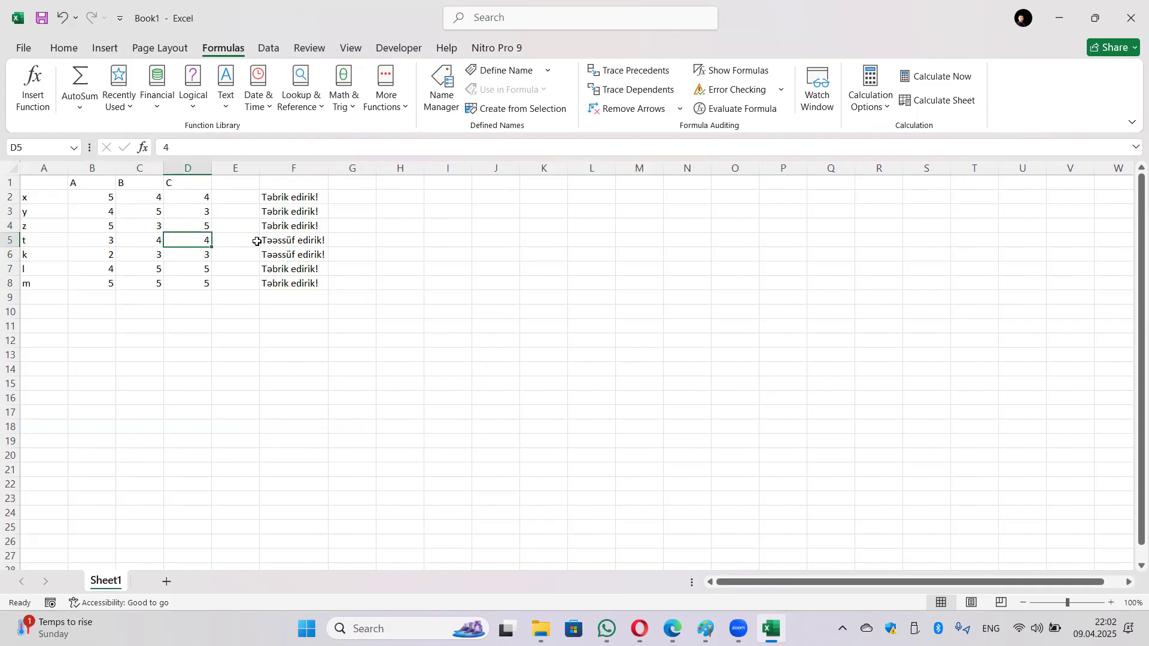
{"action": "left_click", "coordinate": [105, 241]}
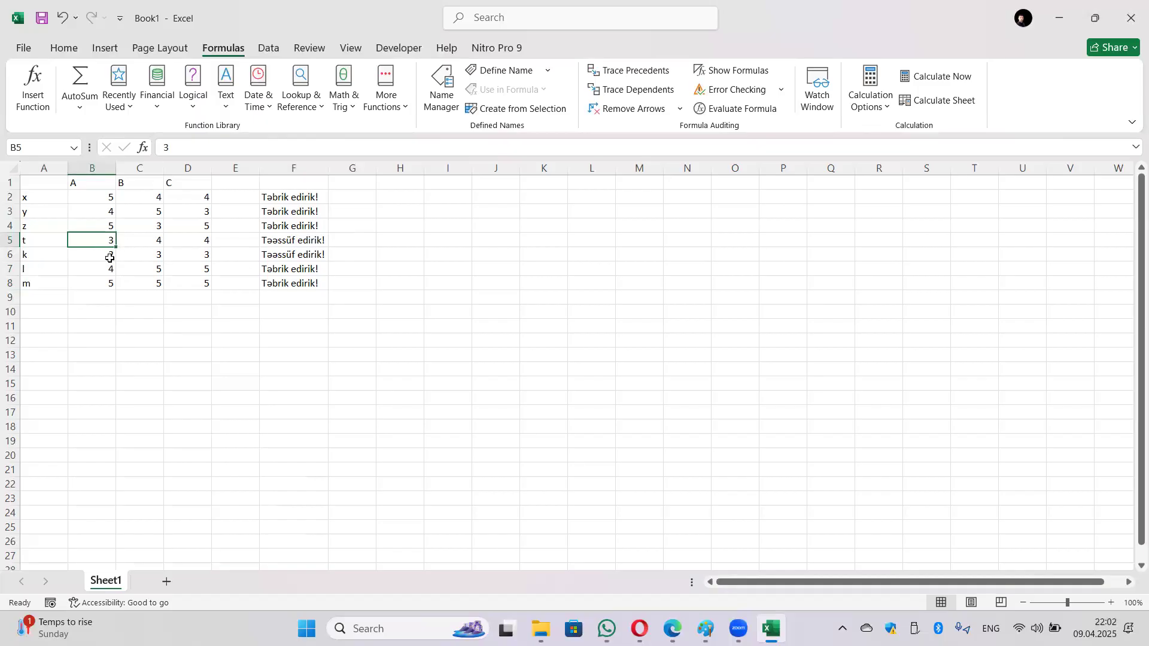
{"action": "left_click", "coordinate": [265, 257]}
{"action": "left_click", "coordinate": [164, 254]}
{"action": "left_click_drag", "start_coordinate": [165, 254], "coordinate": [167, 256]}
{"action": "left_click", "coordinate": [152, 256]}
{"action": "left_click", "coordinate": [188, 256]}
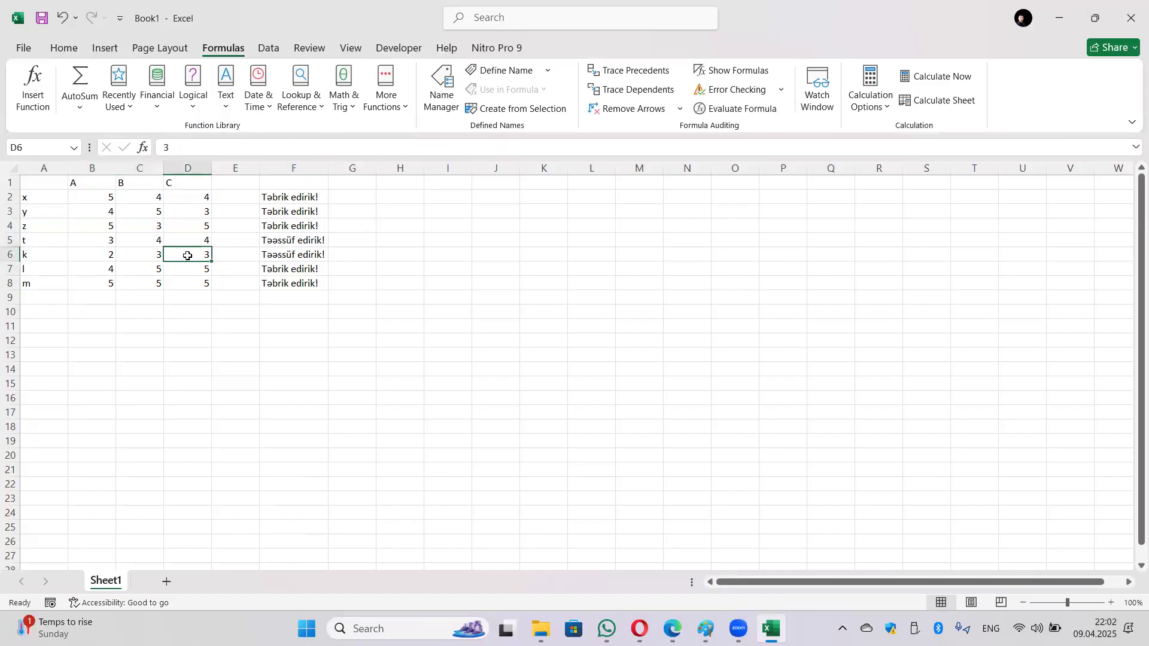
{"action": "left_click", "coordinate": [141, 254]}
{"action": "left_click_drag", "start_coordinate": [170, 255], "coordinate": [149, 257]}
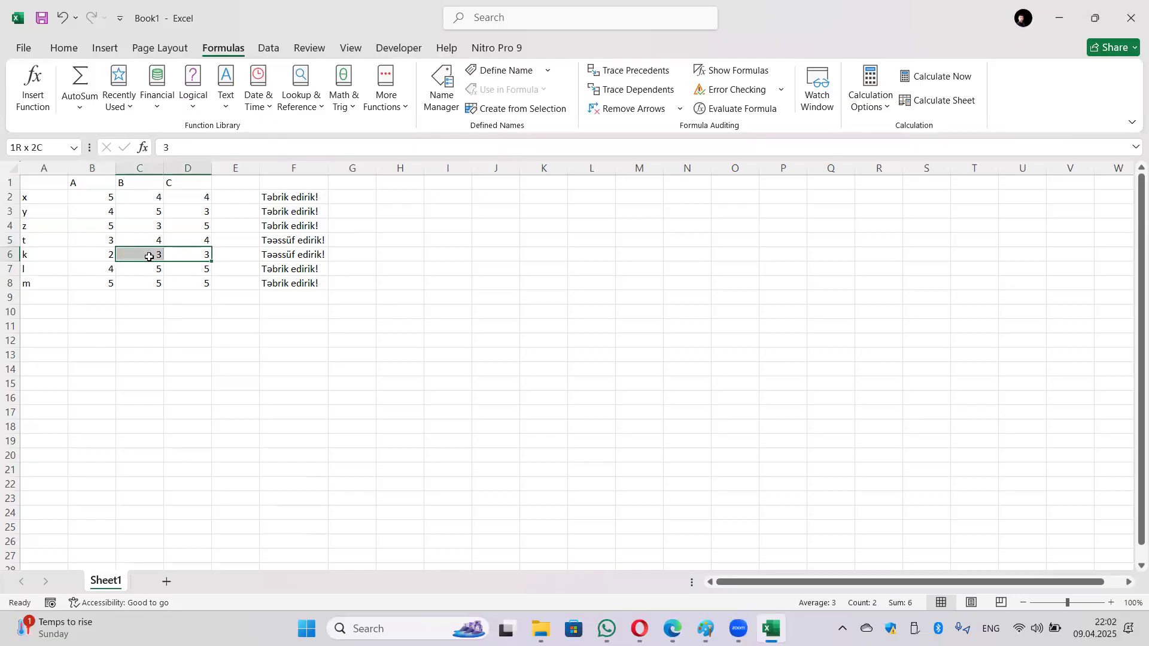
{"action": "left_click", "coordinate": [97, 258]}
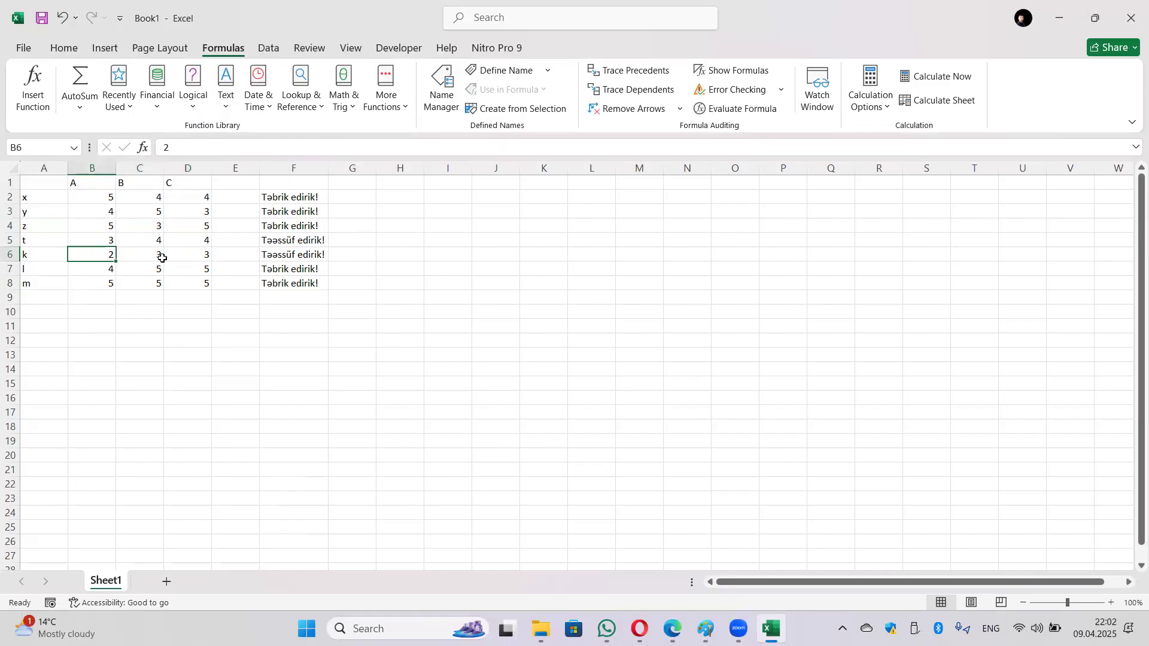
{"action": "left_click", "coordinate": [288, 258]}
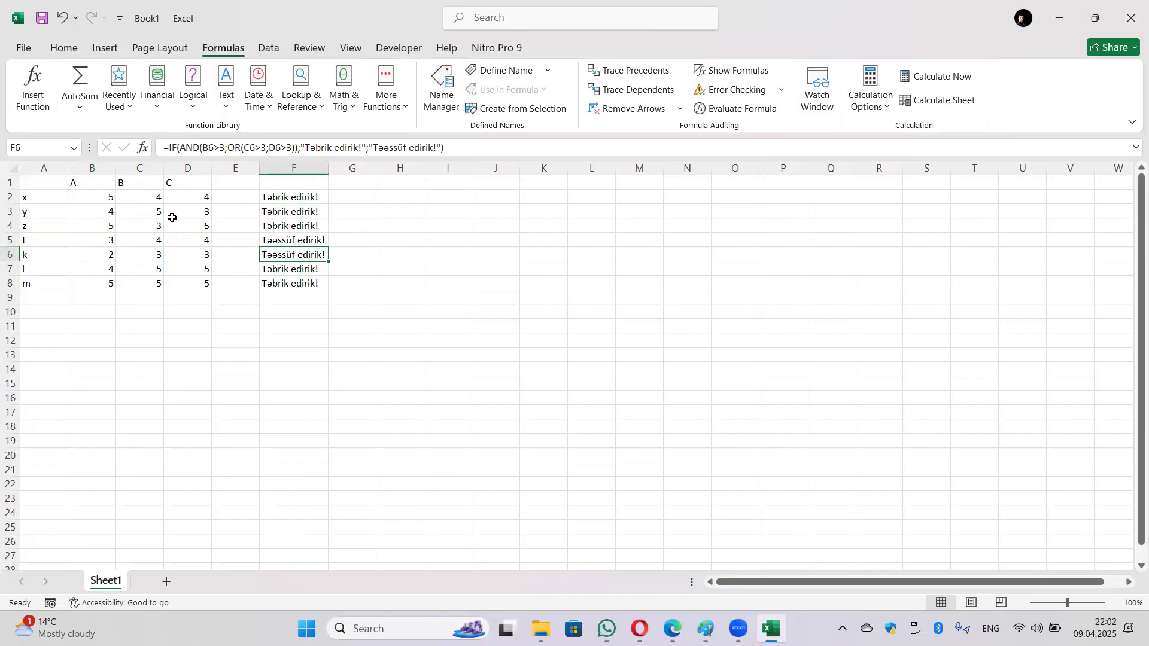
{"action": "left_click_drag", "start_coordinate": [179, 147], "coordinate": [298, 155]}
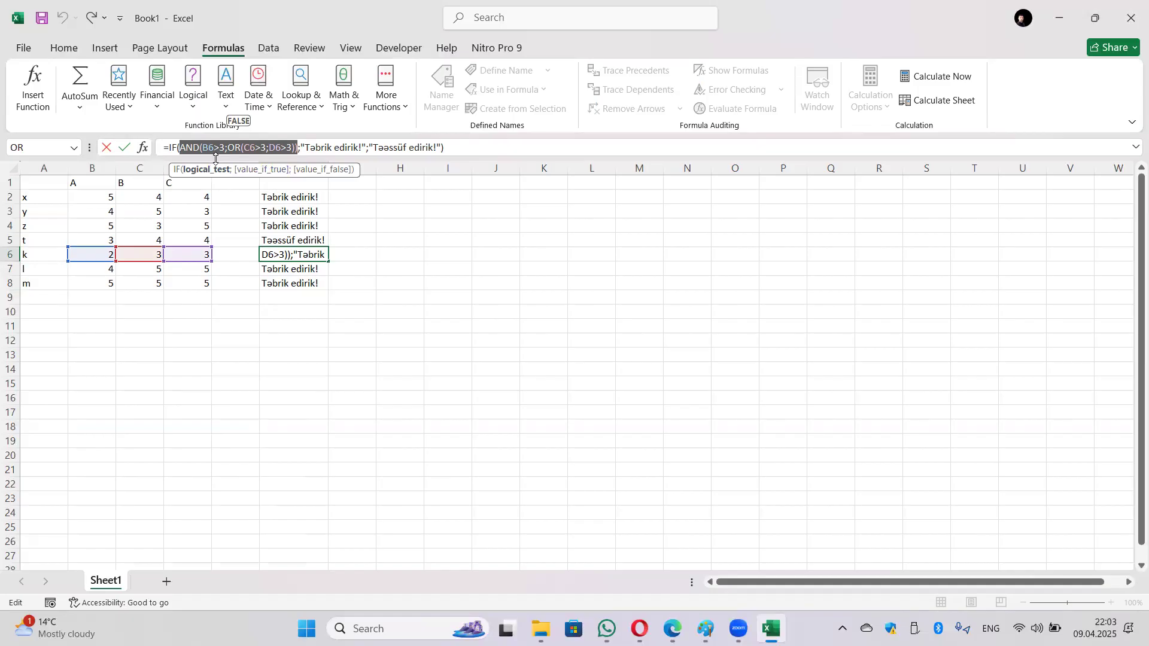
{"action": "left_click", "coordinate": [306, 154]}
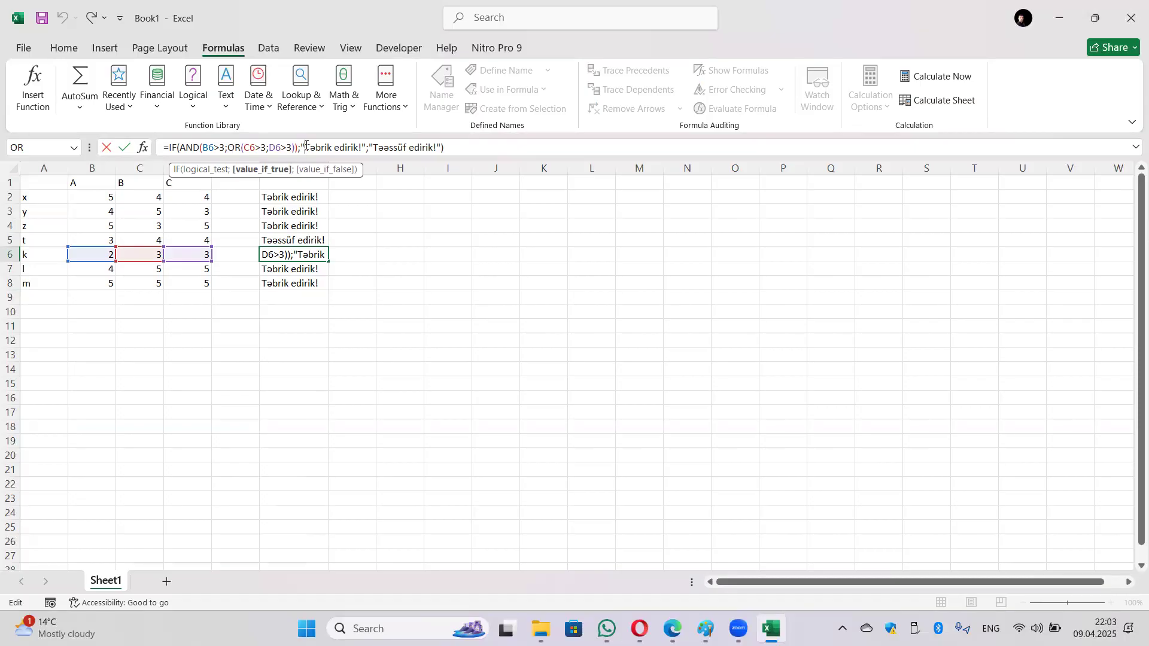
{"action": "left_click_drag", "start_coordinate": [315, 145], "coordinate": [365, 148]}
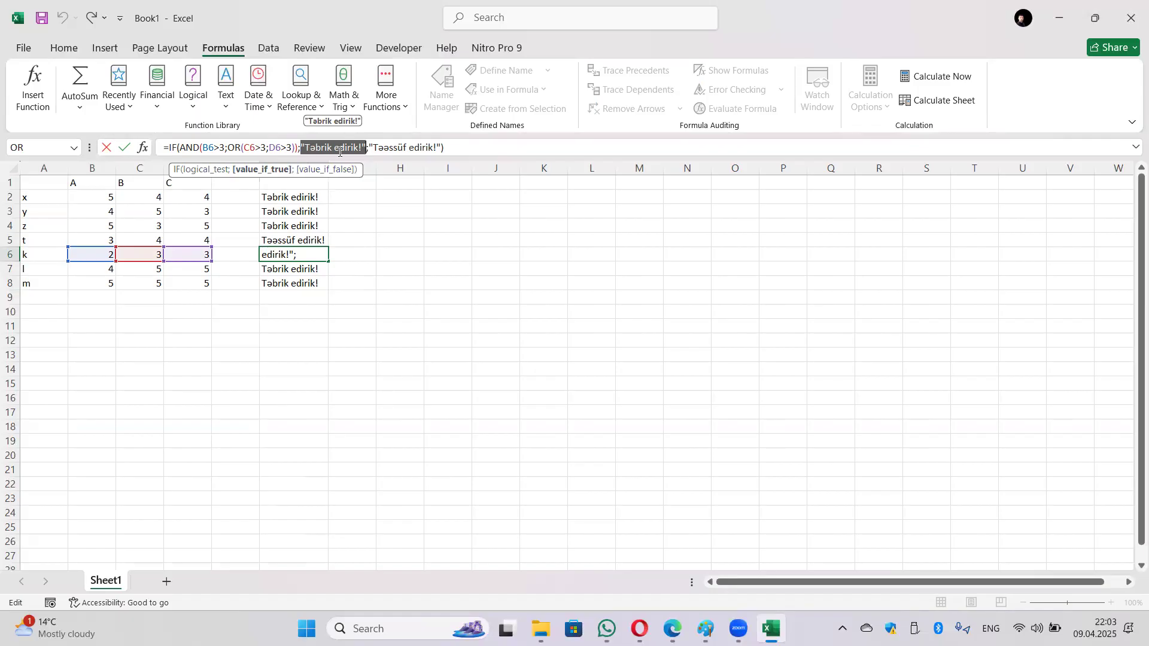
{"action": "left_click_drag", "start_coordinate": [370, 146], "coordinate": [437, 150]}
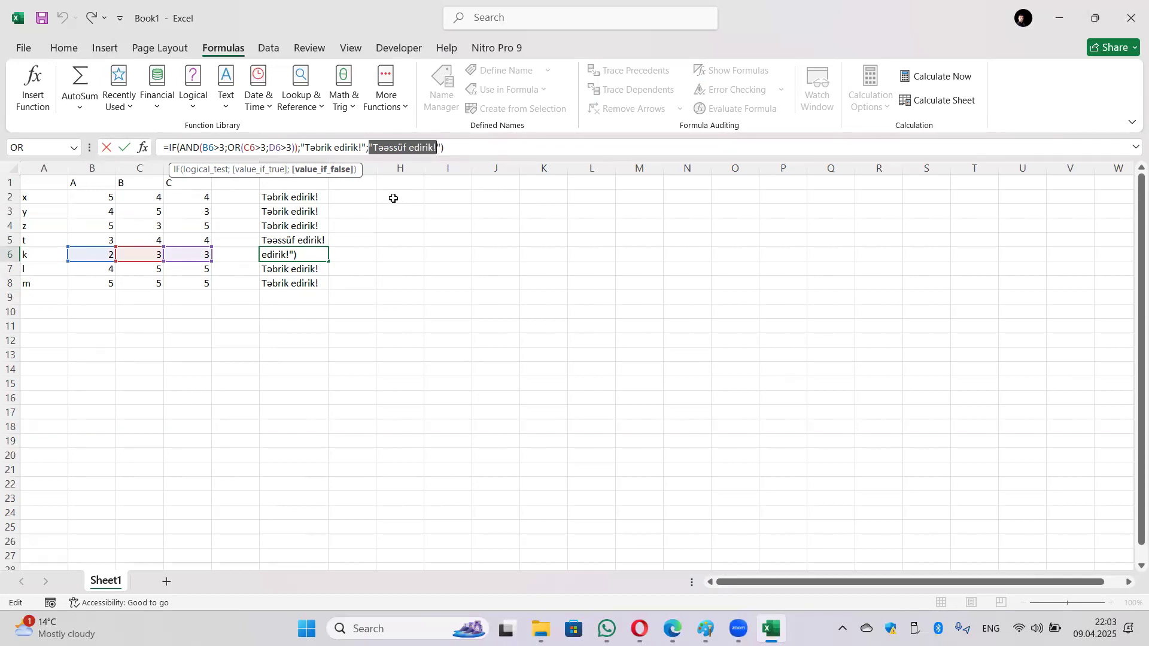
{"action": "key", "text": "Return"}
{"action": "key", "text": "Down"}
{"action": "key", "text": "Down"}
{"action": "key", "text": "Down"}
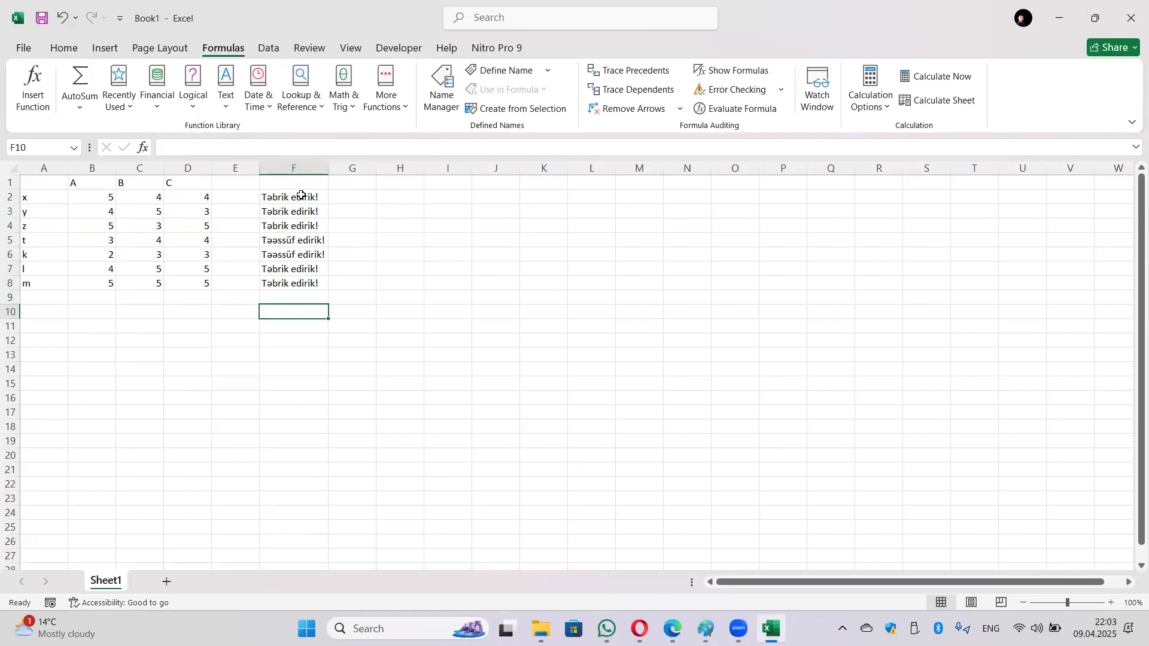
Step: Wrap the B2>3 test in F2's formula as NOT(B2>3)
{"action": "left_click", "coordinate": [345, 194]}
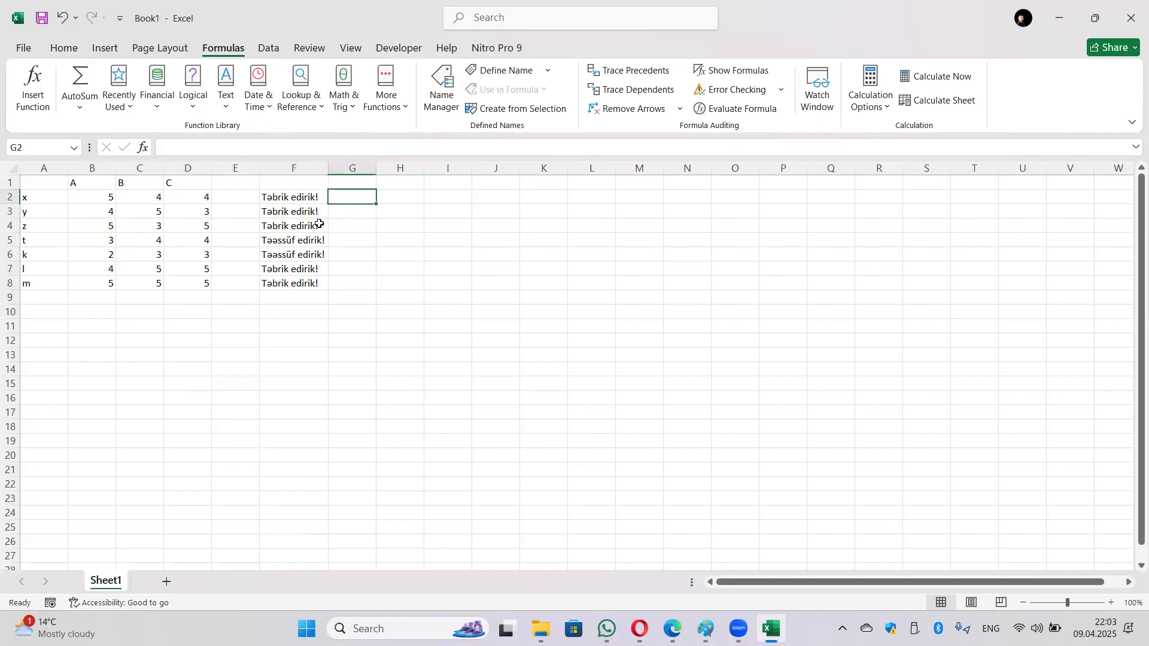
{"action": "left_click", "coordinate": [286, 196]}
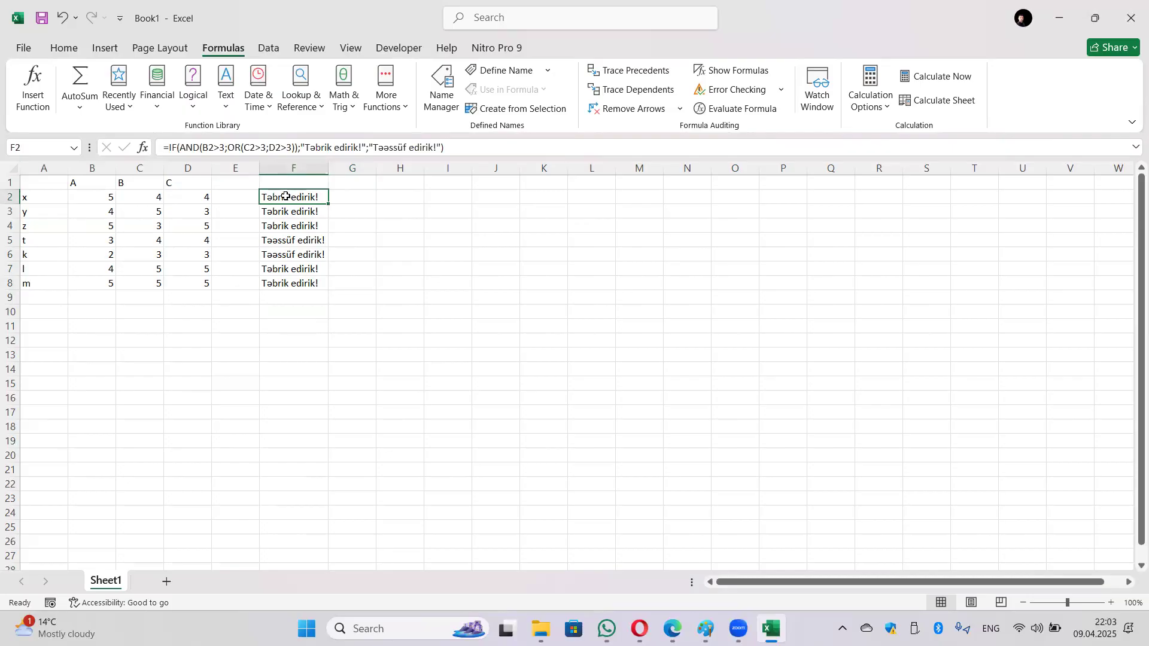
{"action": "left_click_drag", "start_coordinate": [225, 148], "coordinate": [202, 147]}
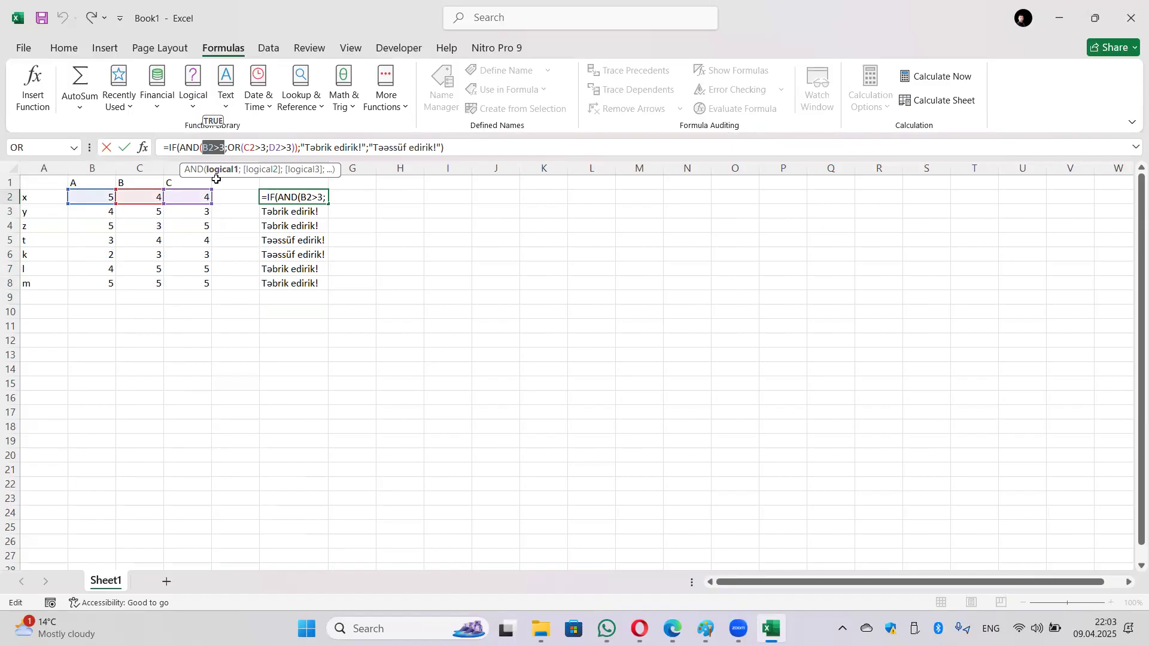
{"action": "left_click", "coordinate": [205, 147]}
{"action": "type", "text": "NO"}
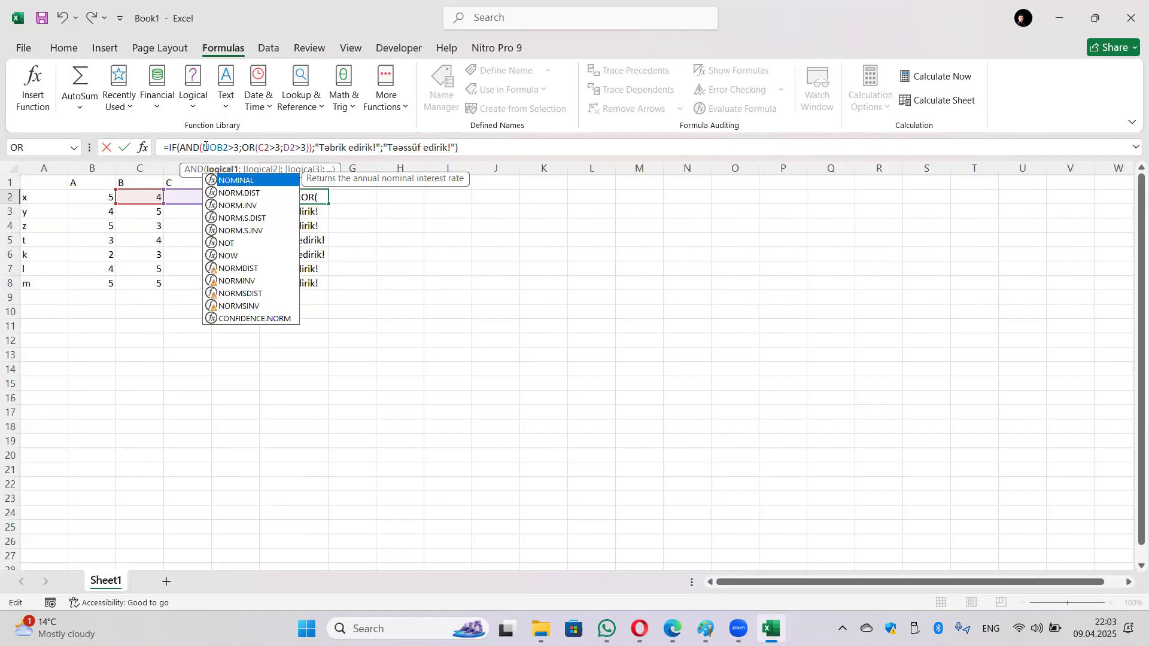
{"action": "type", "text": "T"}
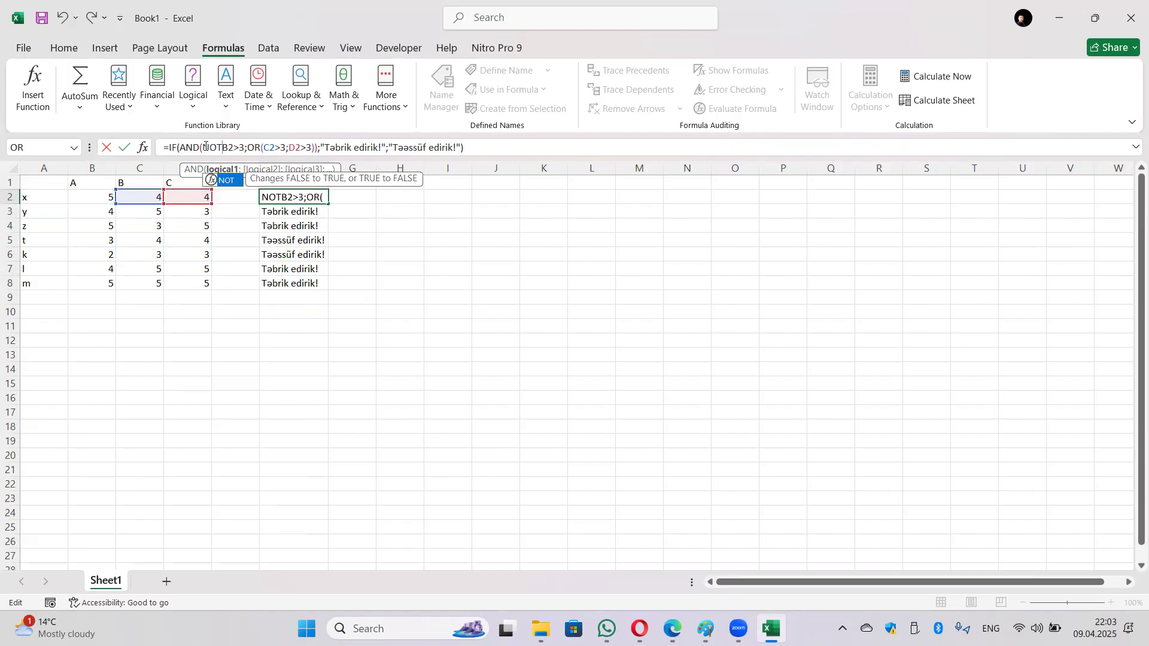
{"action": "type", "text": "(B2>3"}
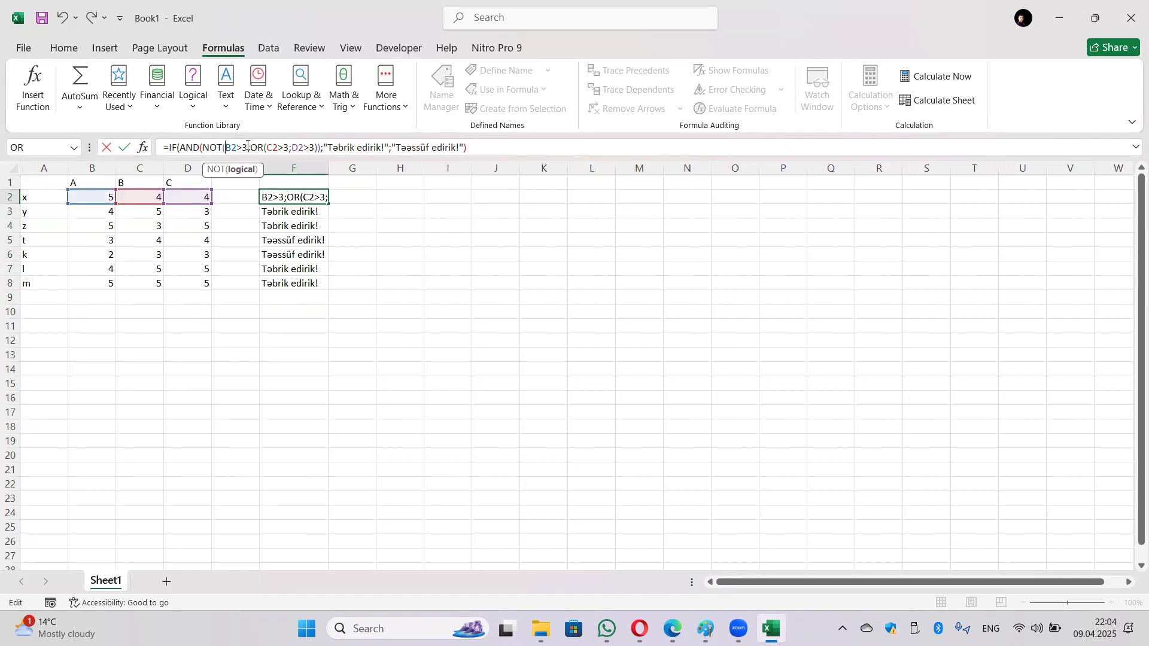
{"action": "type", "text": ")"}
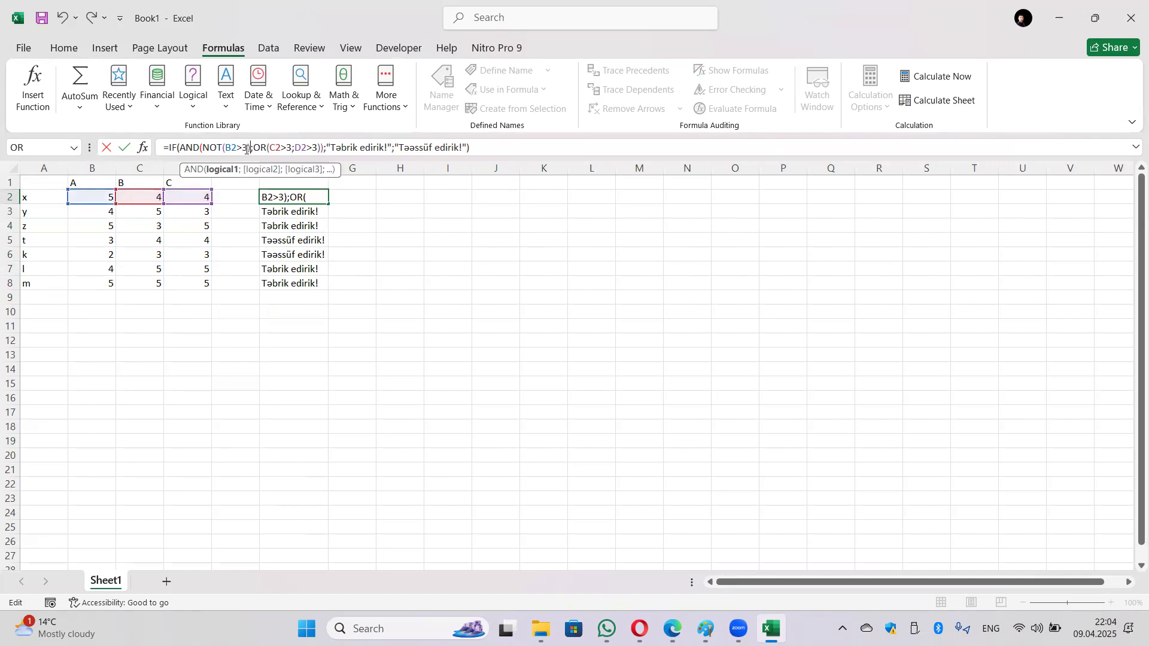
{"action": "key", "text": "Return"}
Step: Copy F2's formula down to F8 so only row 5 shows 'Təbrik edirik!'
{"action": "key", "text": "Up"}
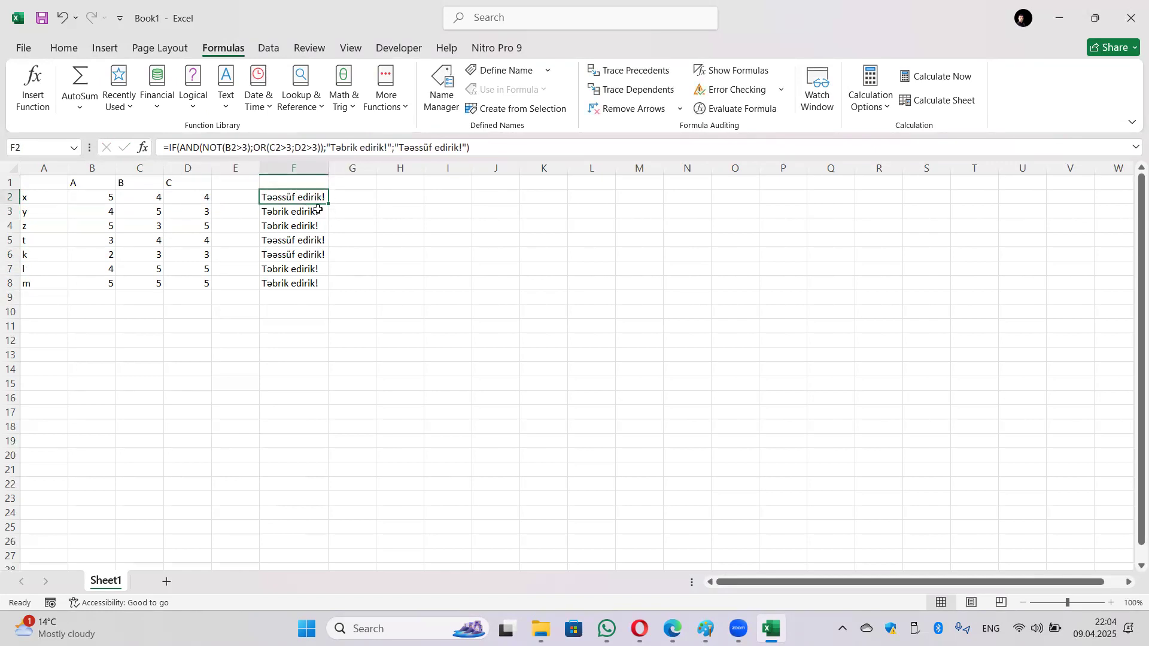
{"action": "left_click_drag", "start_coordinate": [330, 204], "coordinate": [328, 287]}
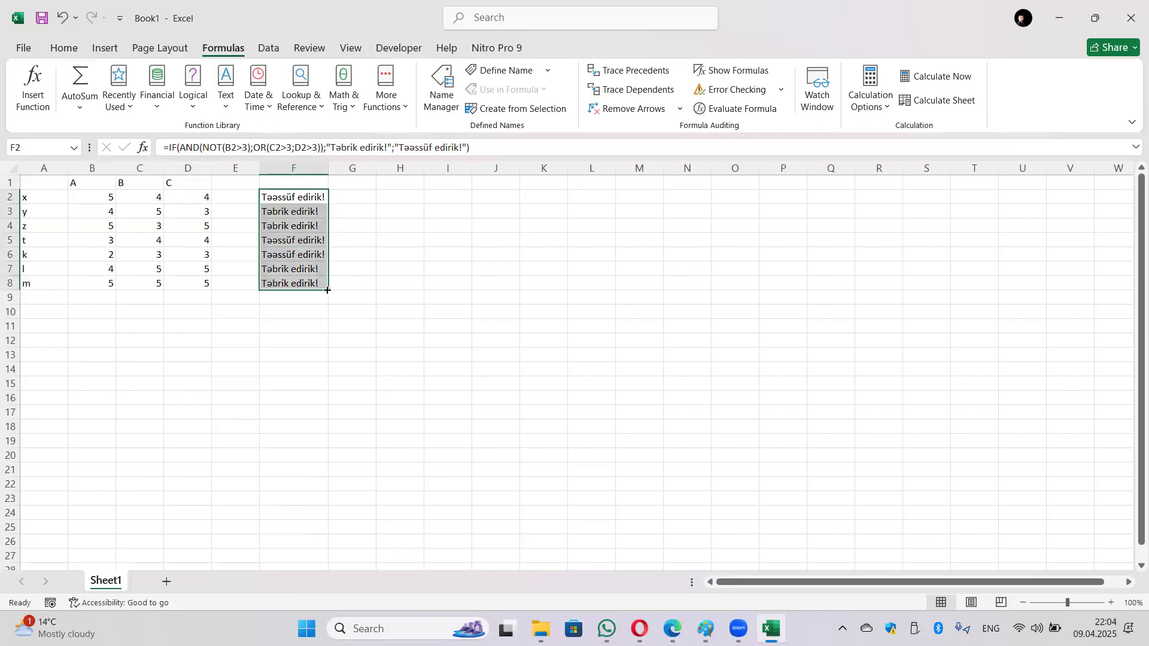
{"action": "left_click", "coordinate": [294, 241]}
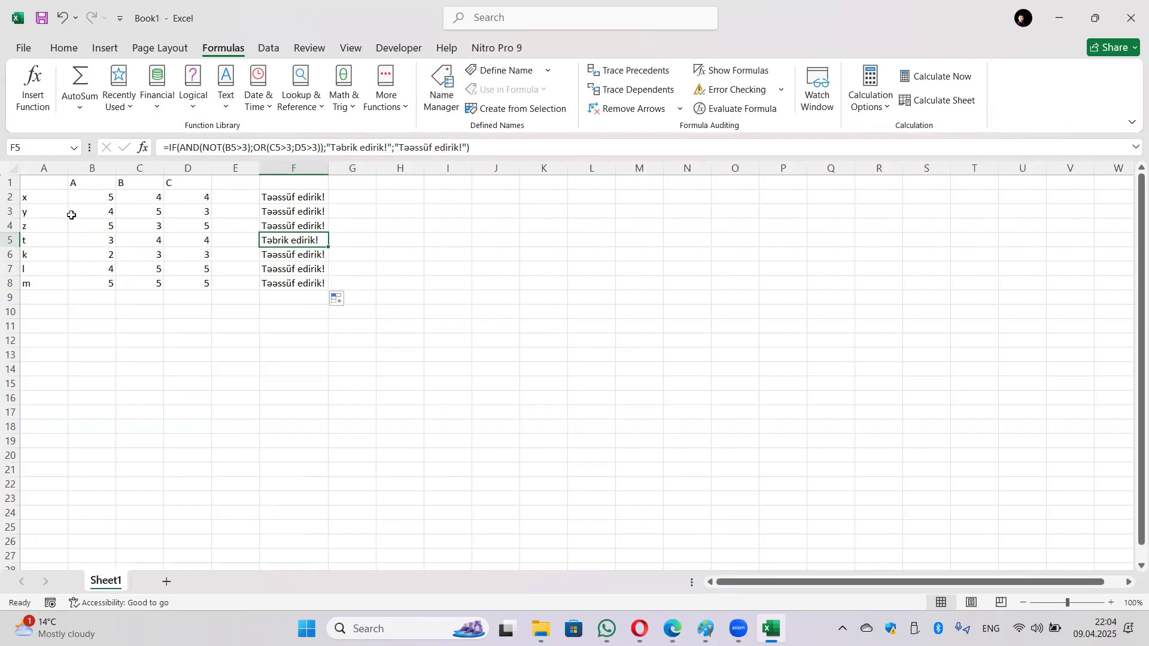
{"action": "left_click", "coordinate": [418, 213]}
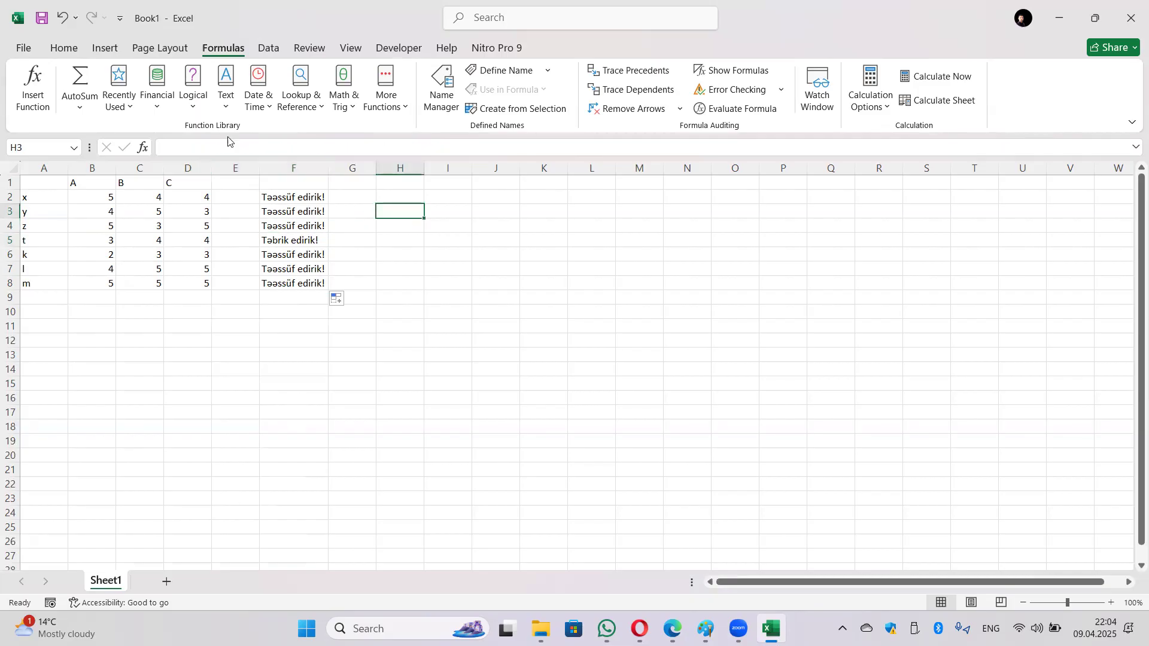
Step: Add a new blank Sheet2, then return to Sheet1
{"action": "left_click", "coordinate": [167, 582]}
{"action": "left_click", "coordinate": [94, 199]}
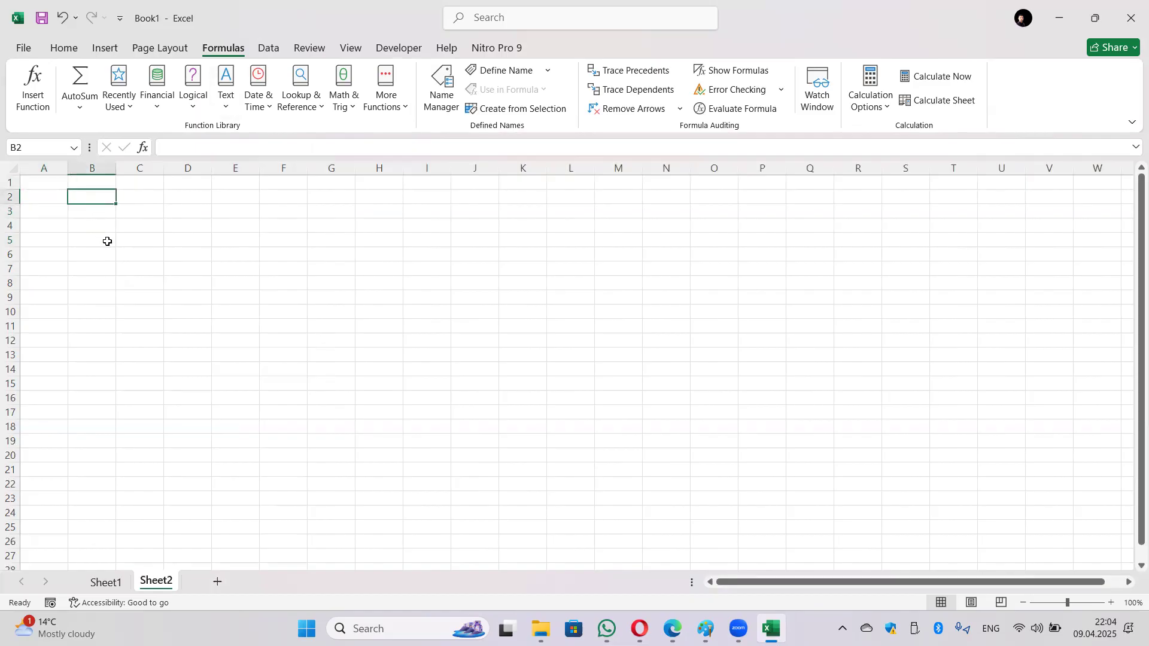
{"action": "left_click", "coordinate": [106, 582]}
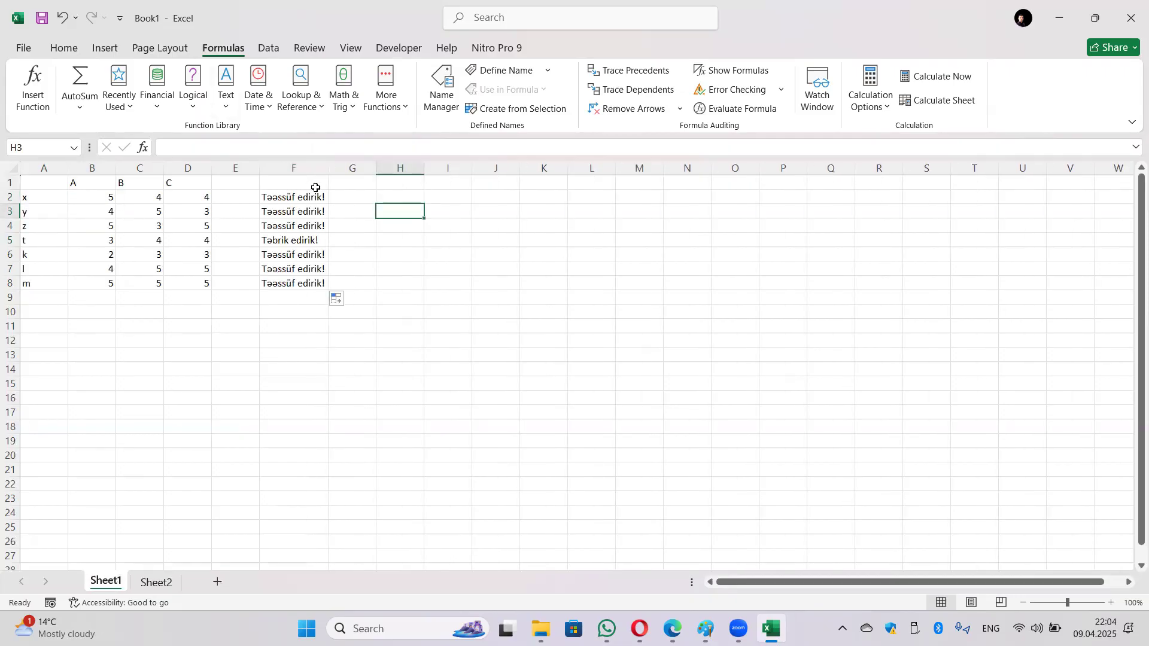
Step: Enter =LEN(F2) in H2 showing 15, undoing a trial fill-down to H8
{"action": "left_click", "coordinate": [388, 197]}
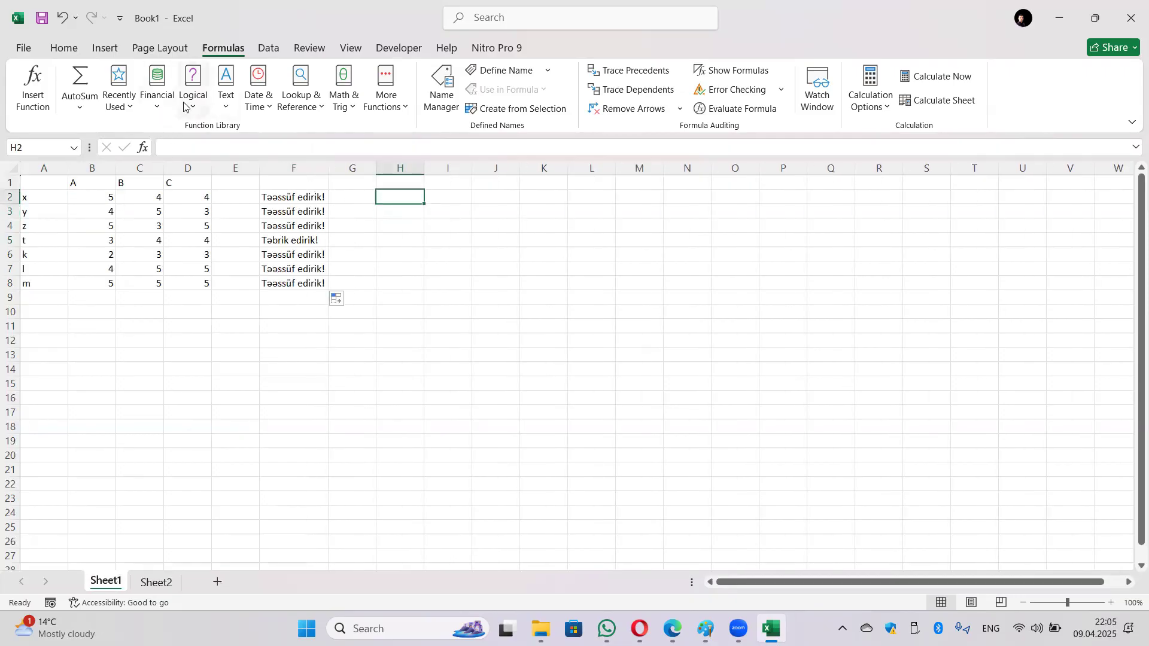
{"action": "left_click", "coordinate": [221, 103]}
{"action": "scroll", "coordinate": [277, 275], "scroll_direction": "down", "scroll_amount": 1}
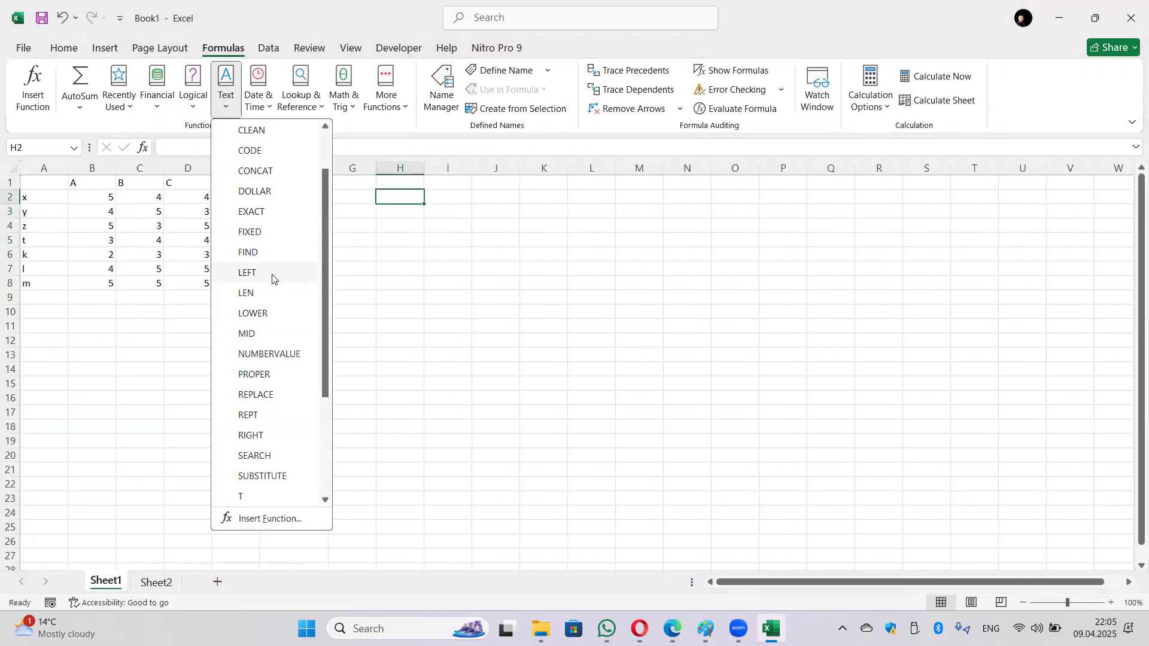
{"action": "left_click", "coordinate": [263, 295]}
{"action": "left_click", "coordinate": [297, 196]}
{"action": "left_click", "coordinate": [799, 380]}
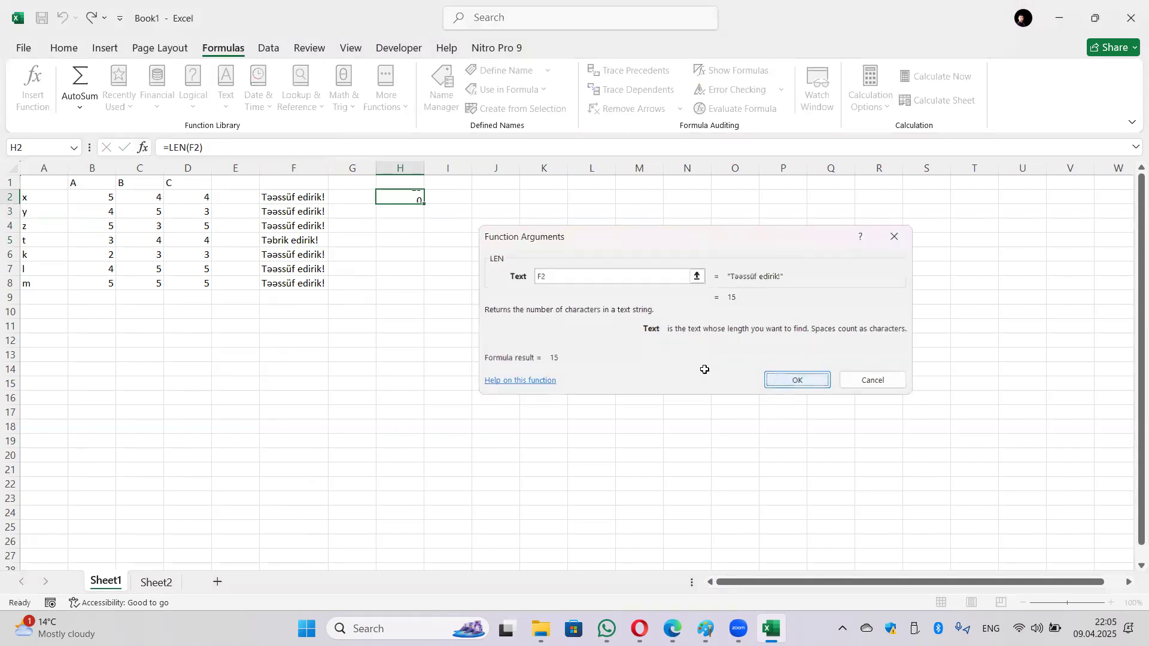
{"action": "left_click_drag", "start_coordinate": [424, 206], "coordinate": [426, 289]}
{"action": "left_click", "coordinate": [411, 245]}
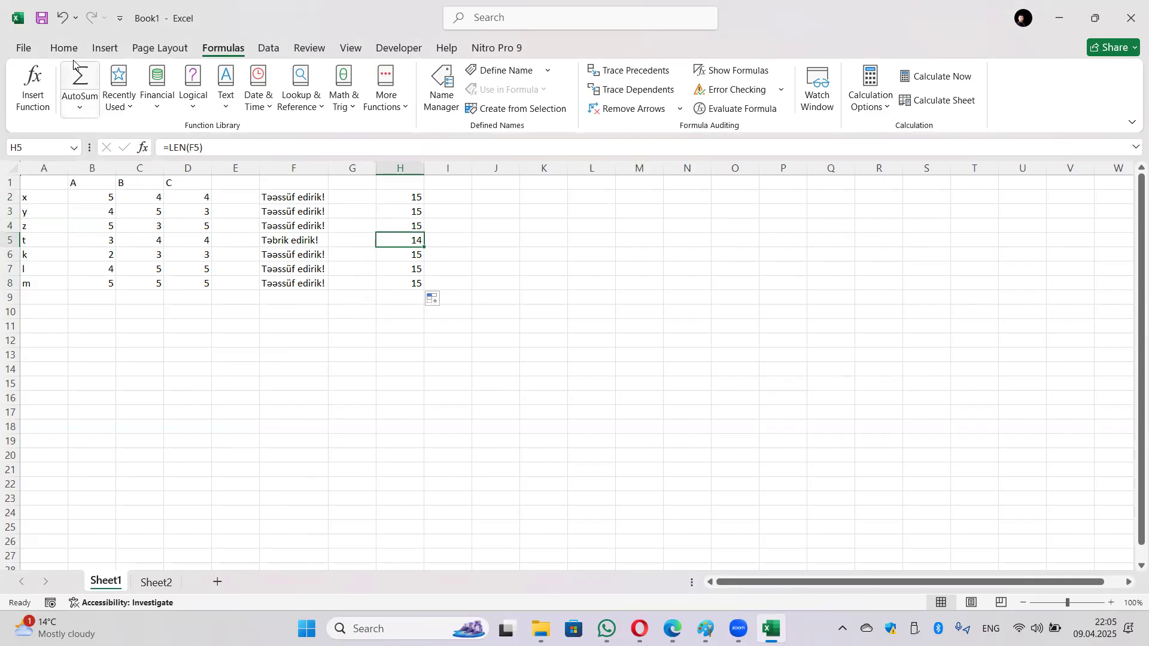
{"action": "left_click", "coordinate": [68, 23]}
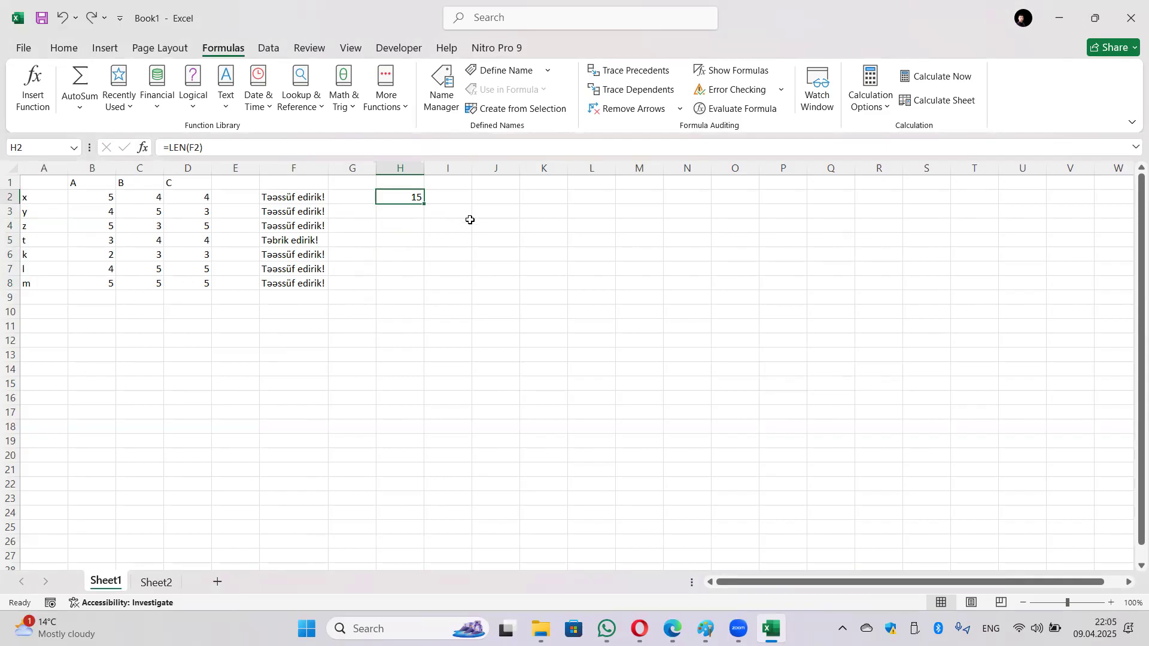
Step: Enter the first person's first name in J2 and surname in K2
{"action": "left_click", "coordinate": [497, 196]}
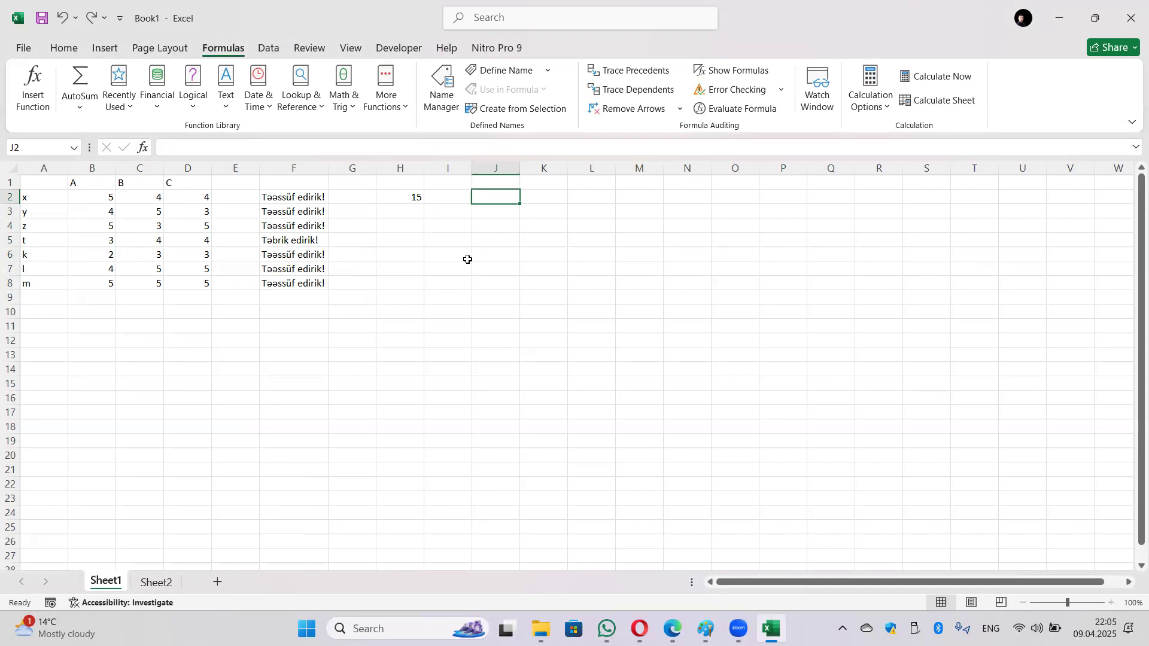
{"action": "key", "text": "alt+shift"}
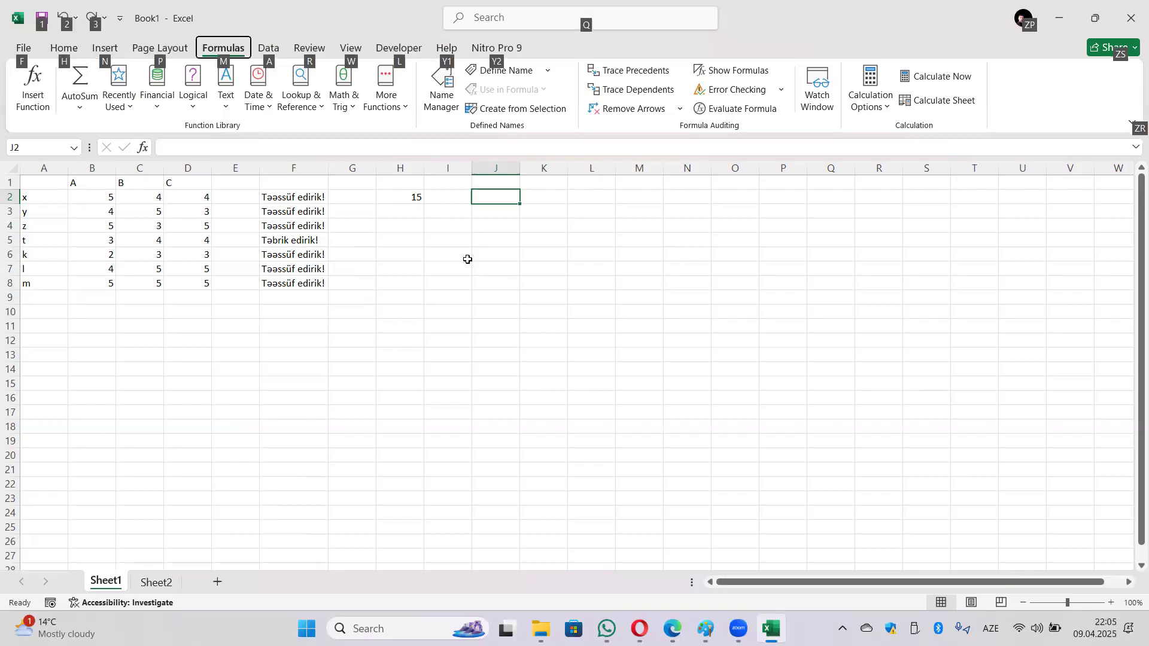
{"action": "key", "text": "Escape"}
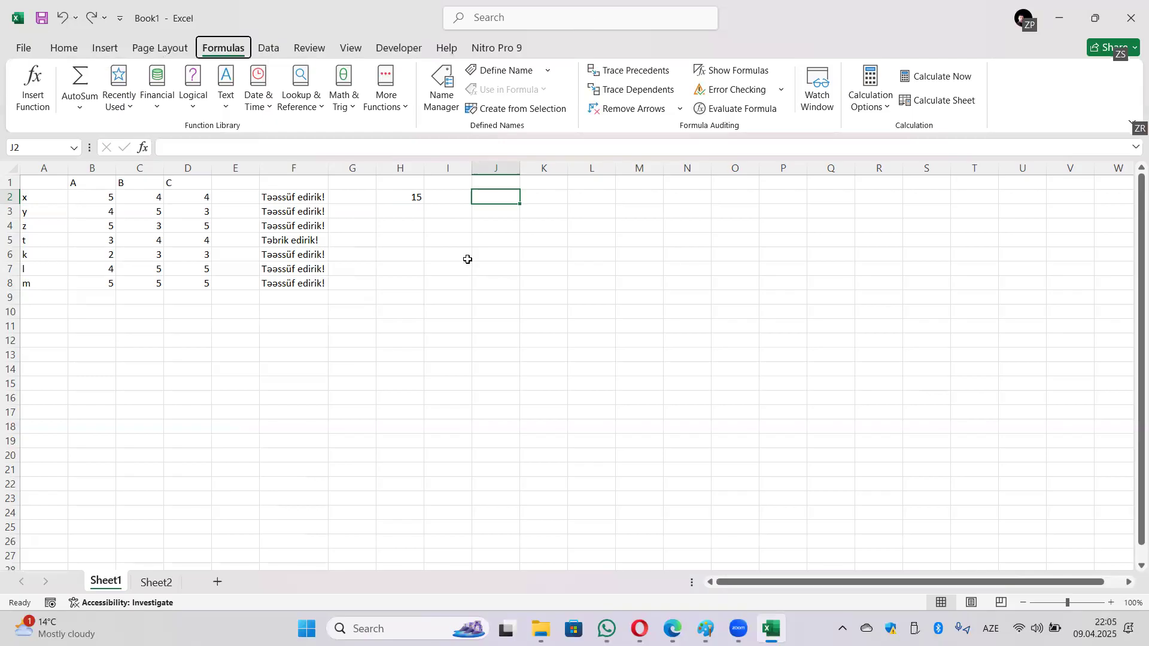
{"action": "left_click", "coordinate": [498, 195]}
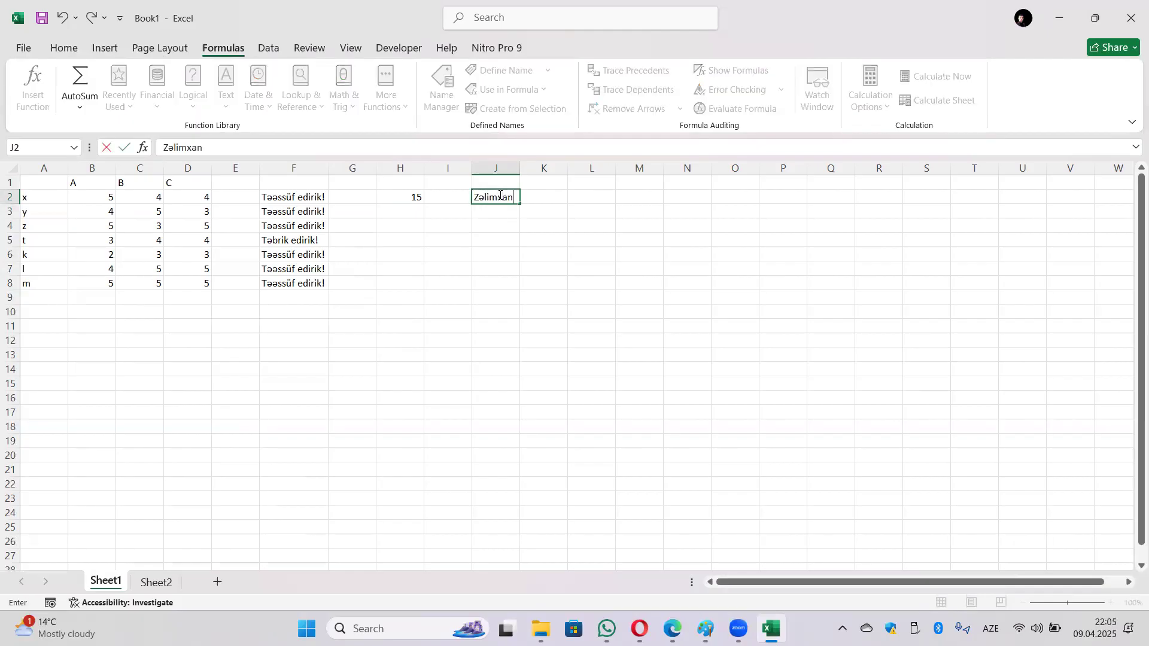
{"action": "key", "text": "Tab"}
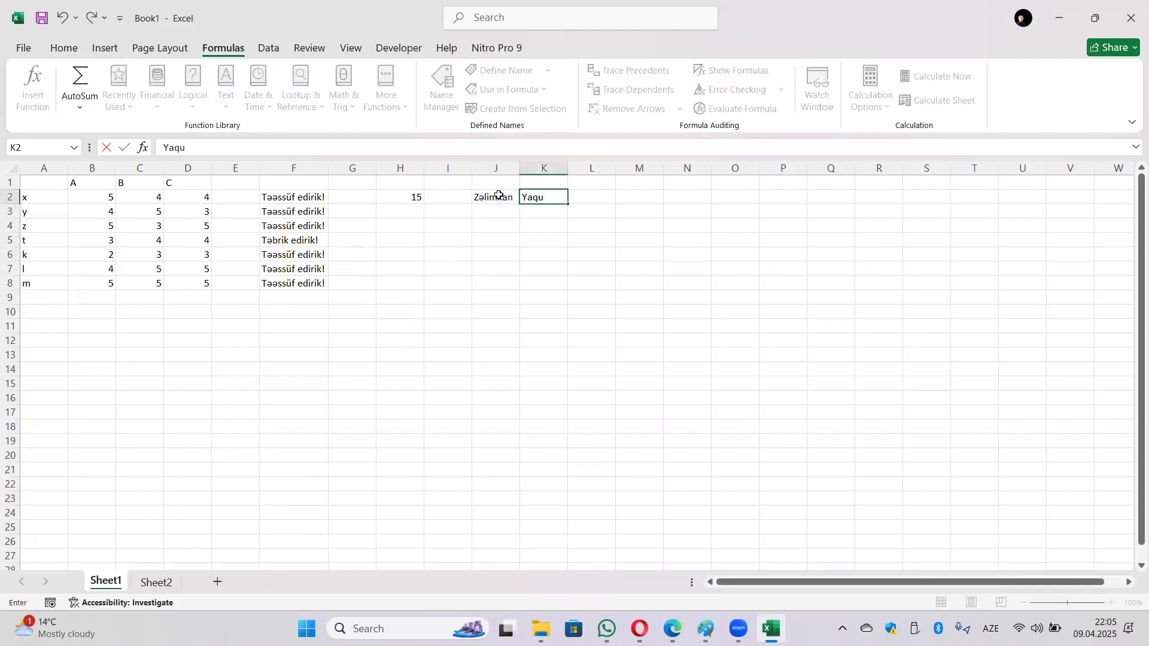
{"action": "key", "text": "Return"}
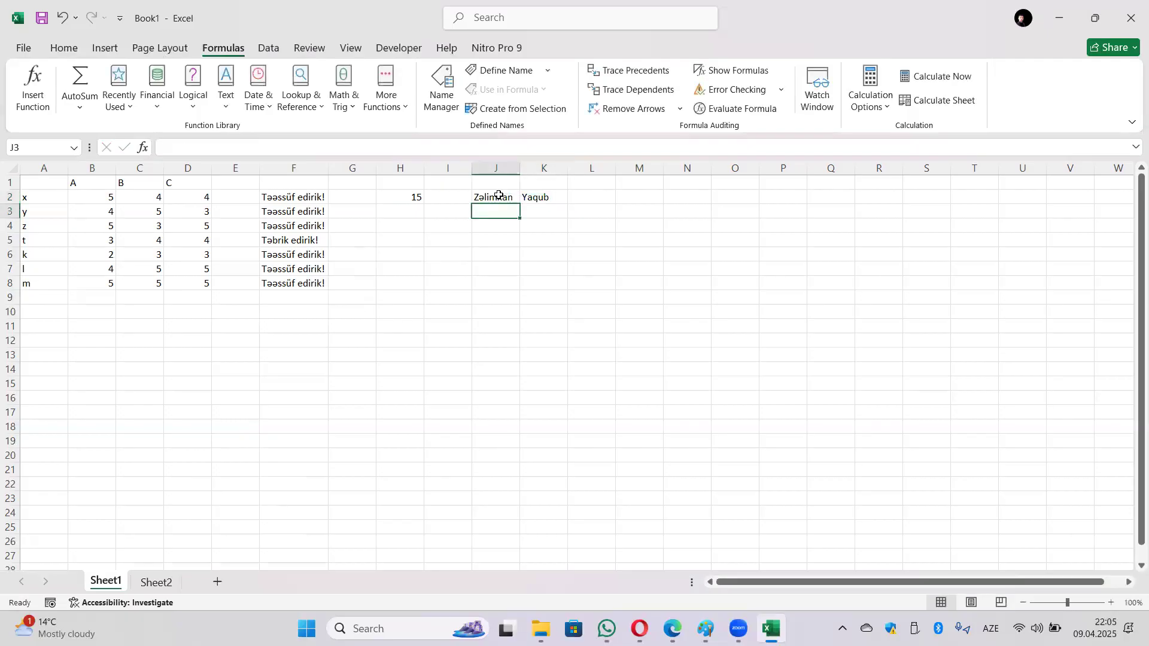
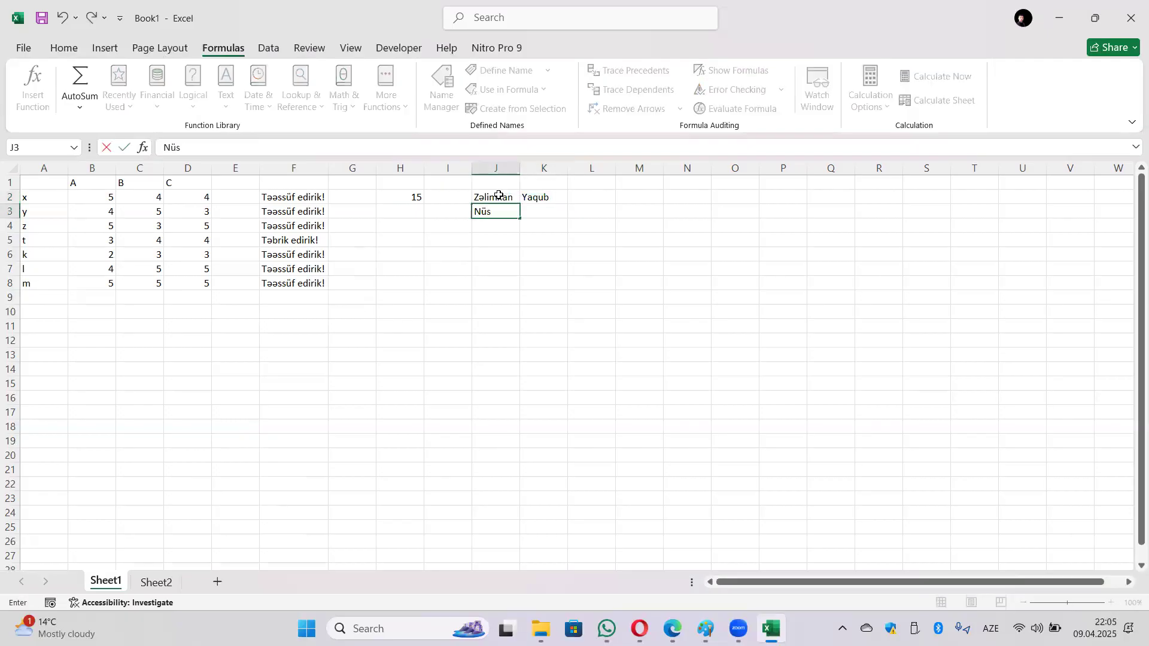
Step: Enter the second person's first name and surname in J3:K3, removing a stray leading 'q'
{"action": "key", "text": "Tab"}
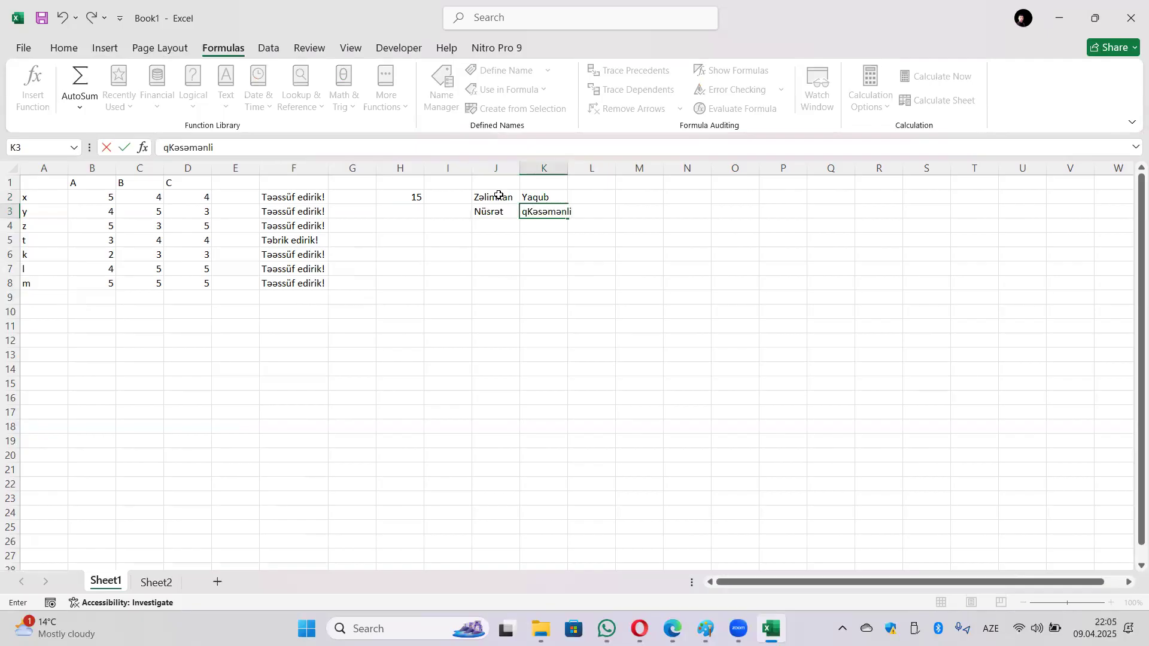
{"action": "key", "text": "Tab"}
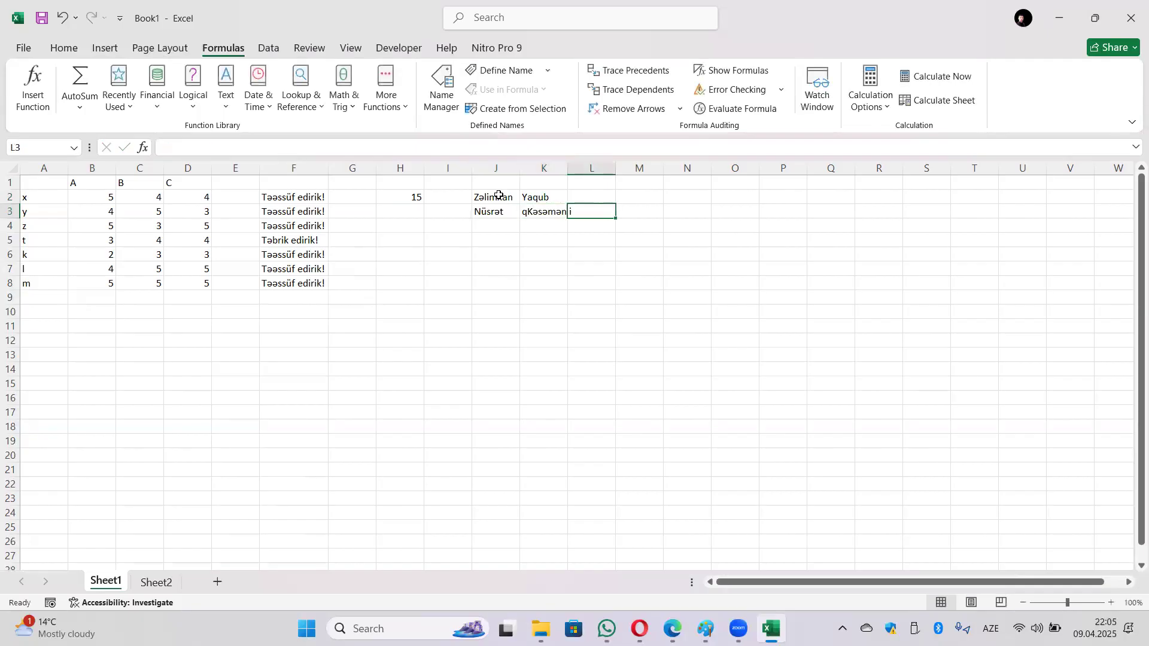
{"action": "double_click", "coordinate": [530, 214]}
{"action": "key", "text": "BackSpace"}
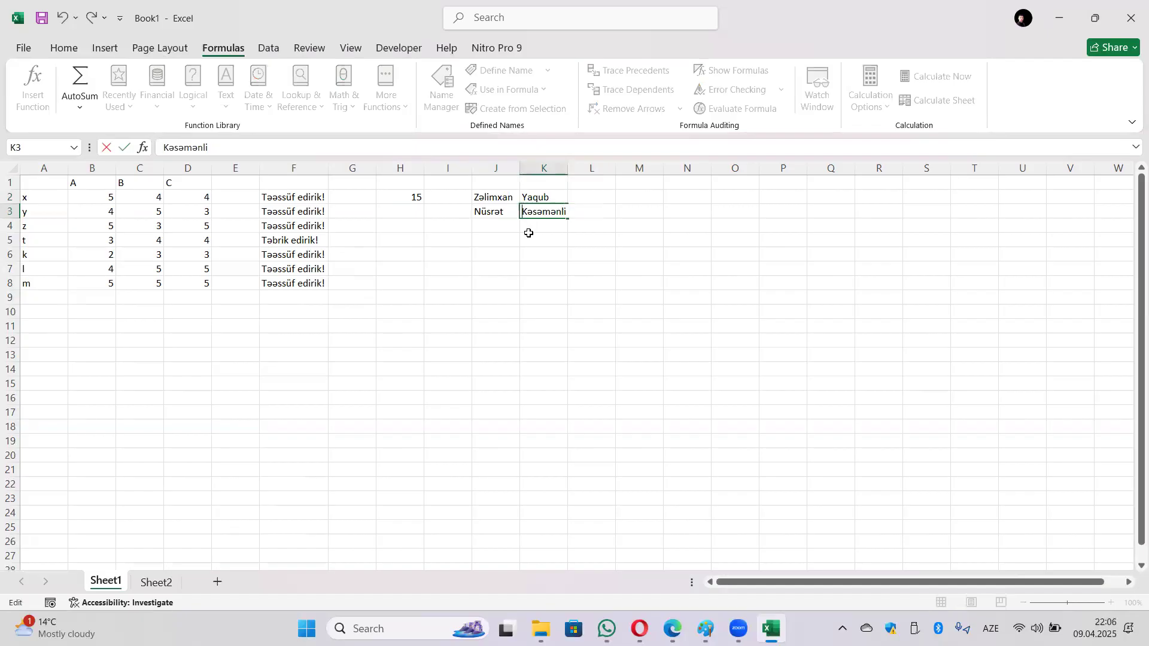
{"action": "key", "text": "Tab"}
{"action": "left_click", "coordinate": [587, 198]}
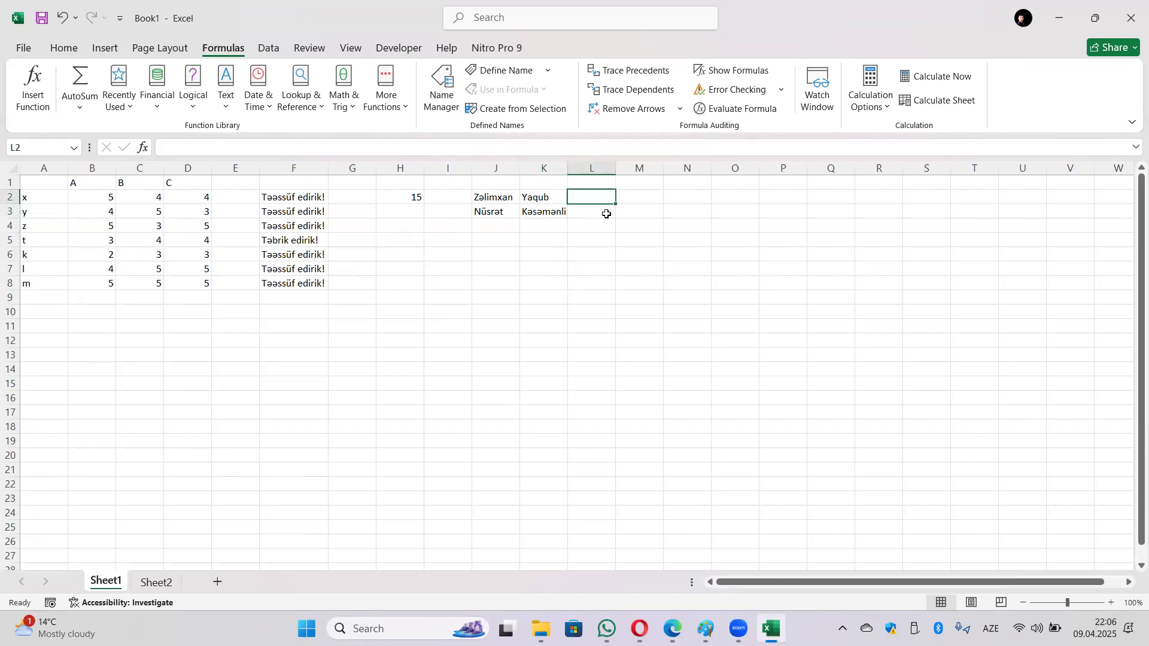
Step: Insert a LEFT function into L2, first pointing it at J2 with 3 characters
{"action": "left_click", "coordinate": [195, 96]}
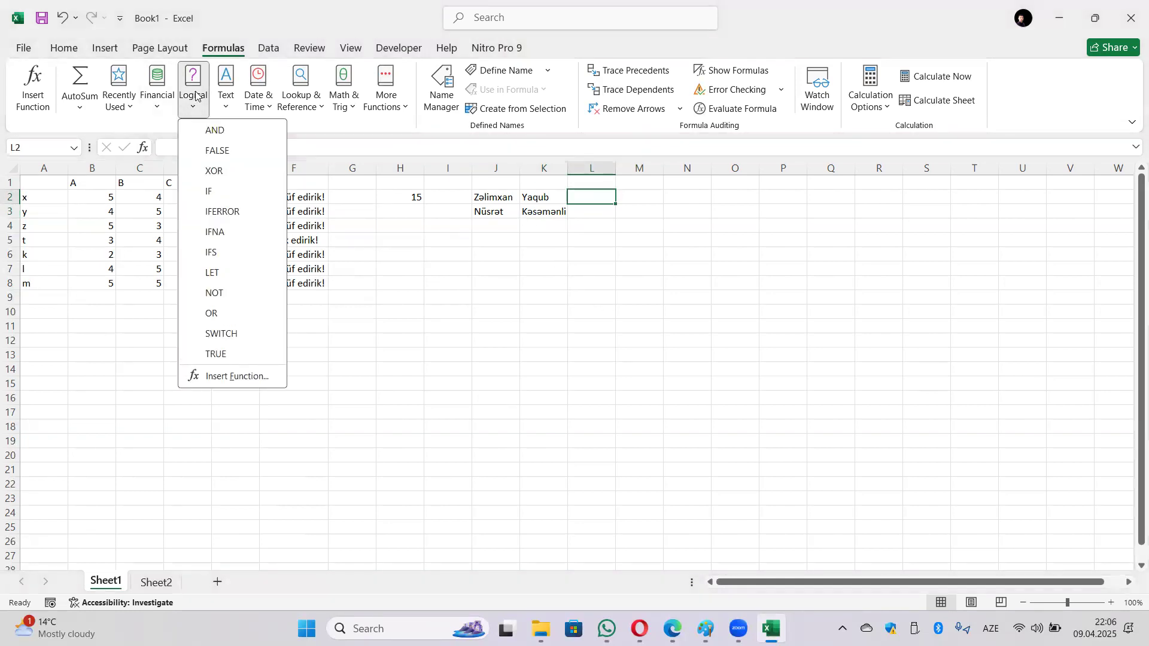
{"action": "left_click", "coordinate": [225, 97]}
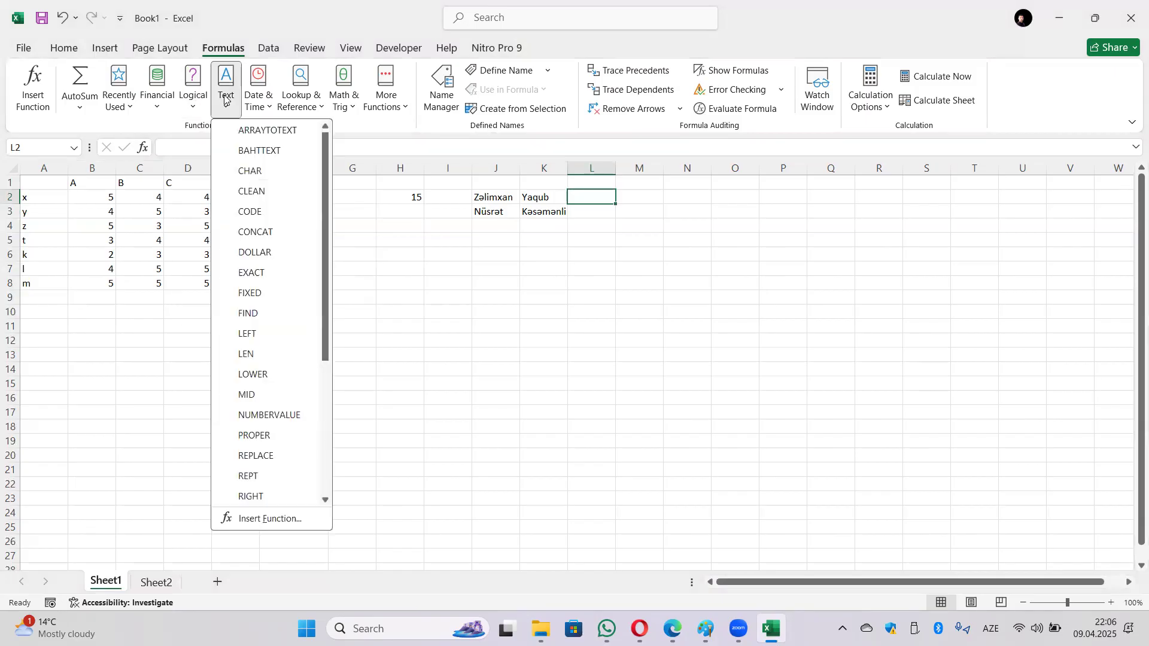
{"action": "left_click", "coordinate": [291, 334]}
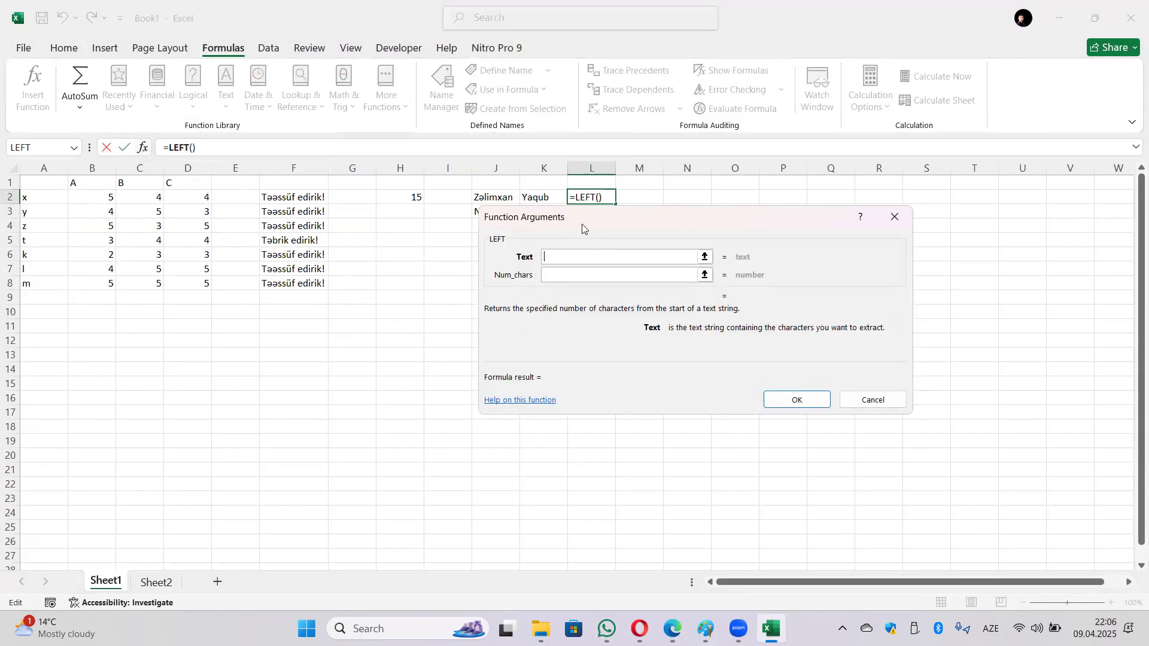
{"action": "left_click_drag", "start_coordinate": [582, 227], "coordinate": [572, 279]}
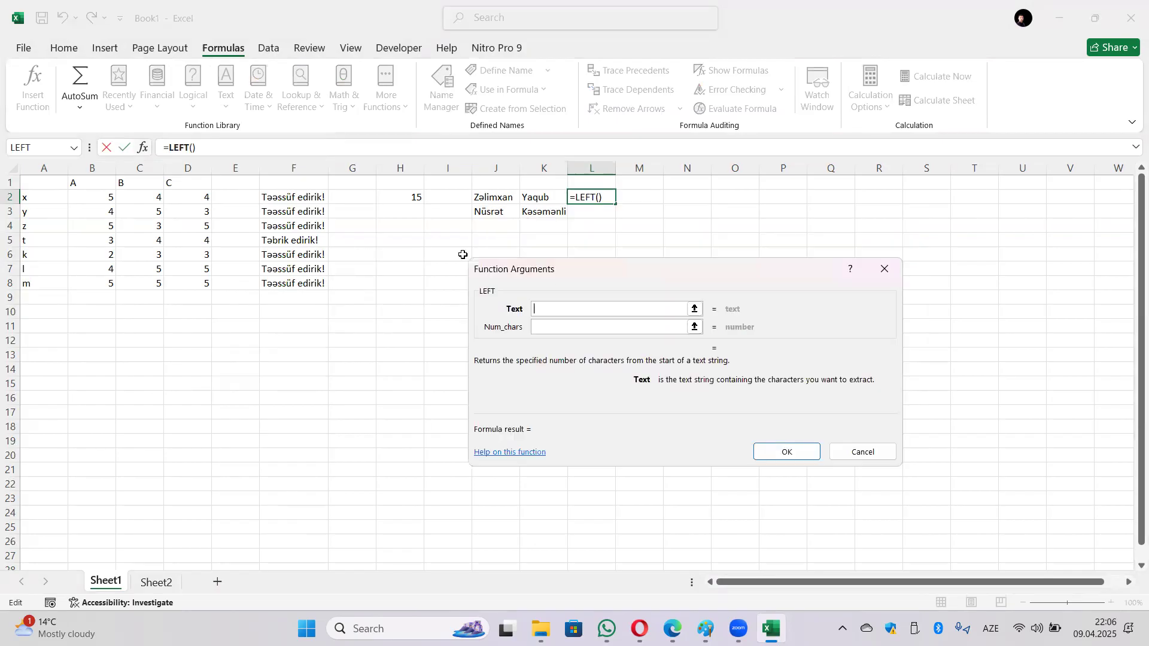
{"action": "left_click", "coordinate": [502, 198]}
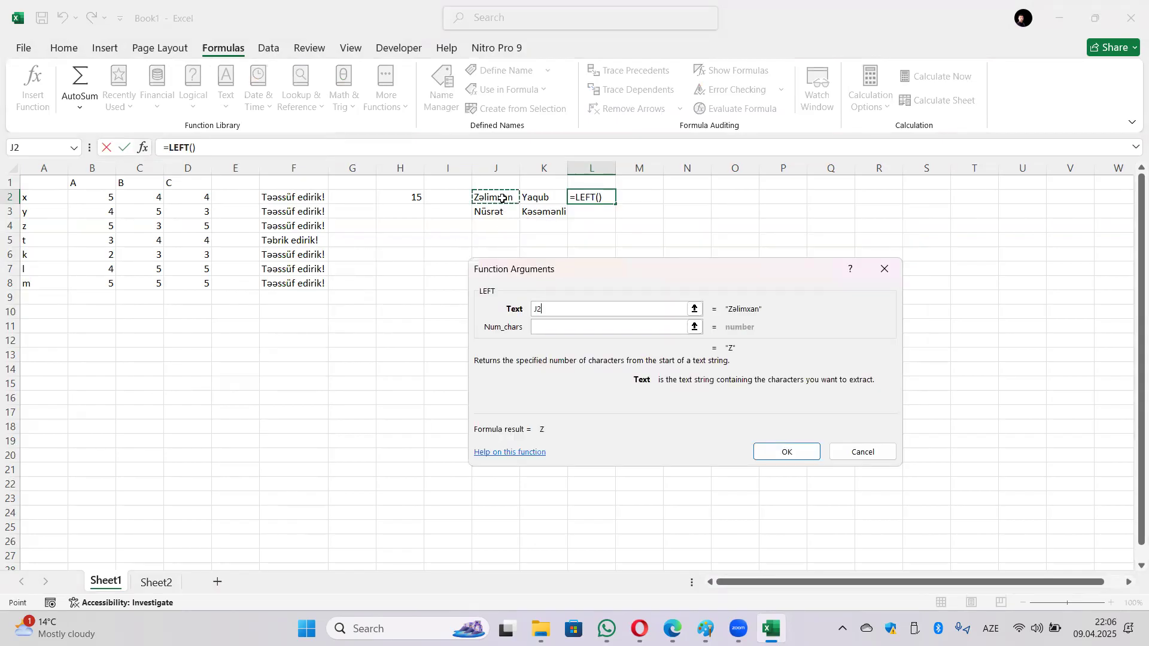
{"action": "left_click", "coordinate": [570, 329]}
{"action": "type", "text": "3"}
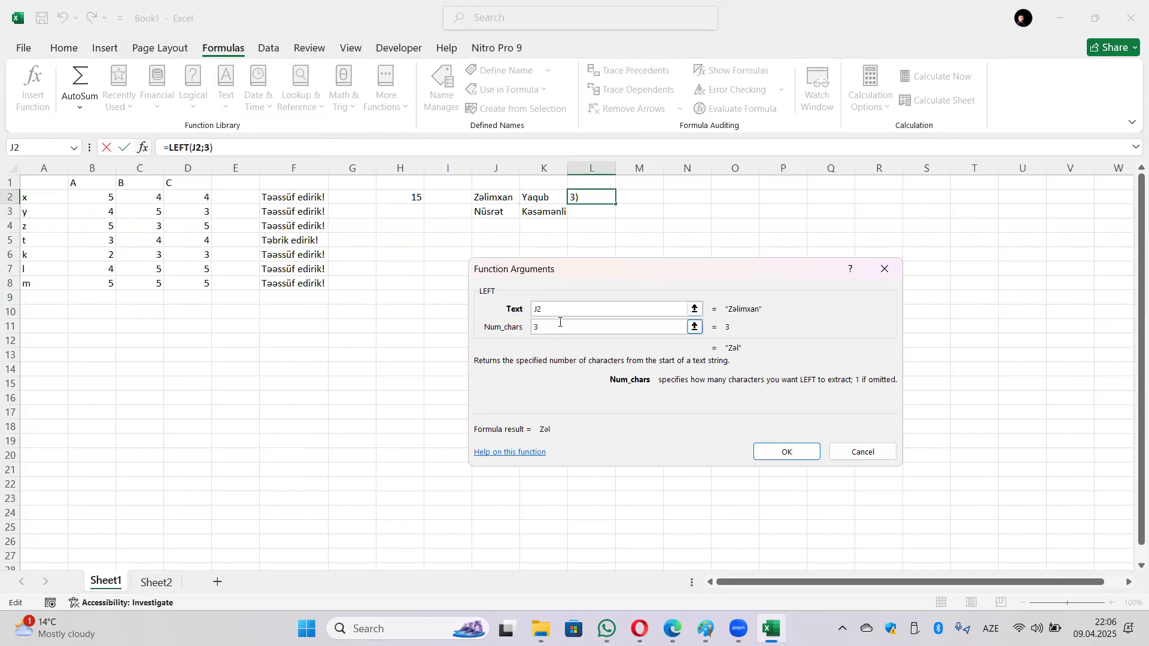
Step: Correct the LEFT arguments to K2 and 3 characters, confirming =LEFT(K2;3)
{"action": "key", "text": "BackSpace"}
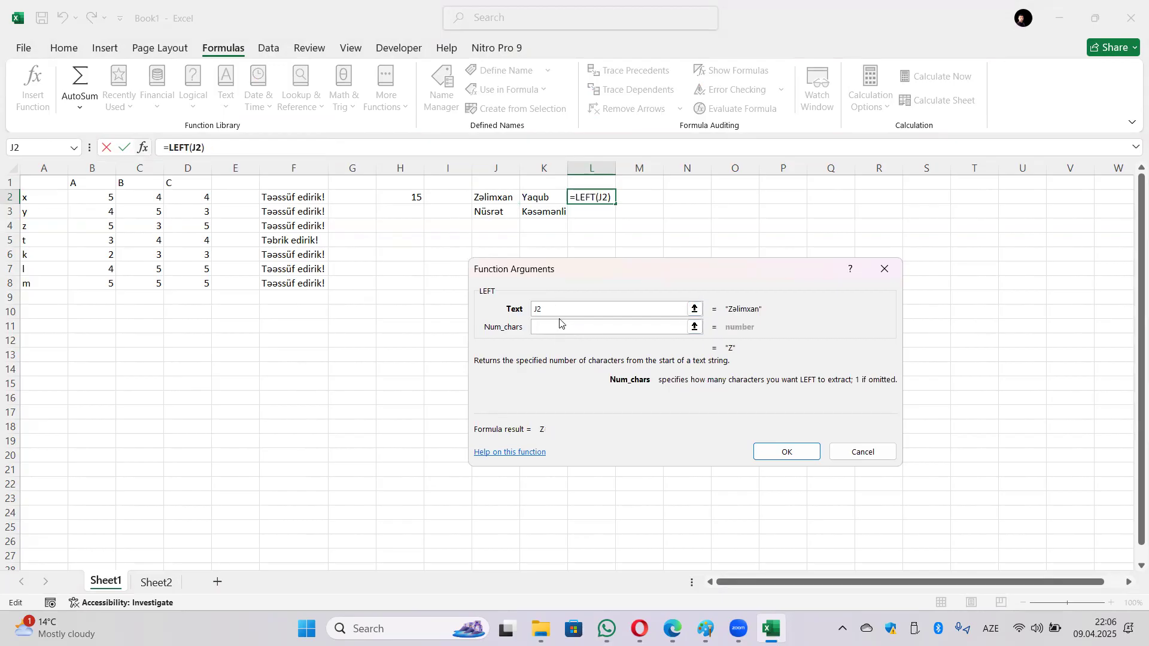
{"action": "left_click", "coordinate": [549, 200]}
{"action": "double_click", "coordinate": [567, 314]}
{"action": "left_click", "coordinate": [539, 201]}
{"action": "left_click_drag", "start_coordinate": [571, 324], "coordinate": [528, 326]}
{"action": "type", "text": "3"}
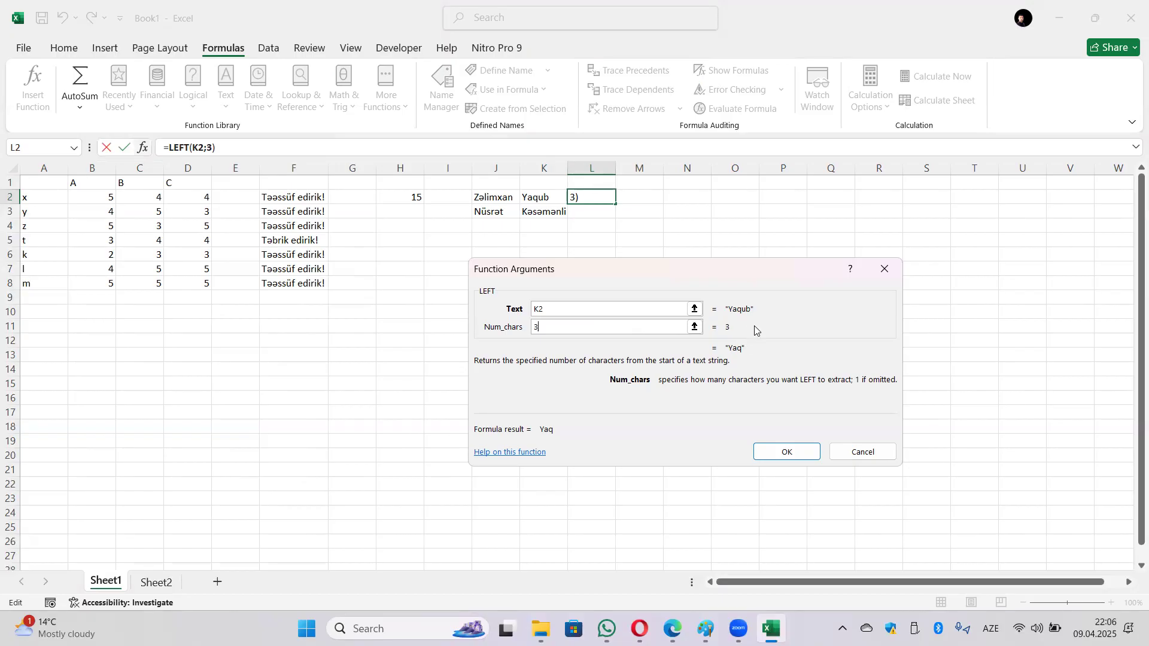
{"action": "left_click", "coordinate": [814, 457]}
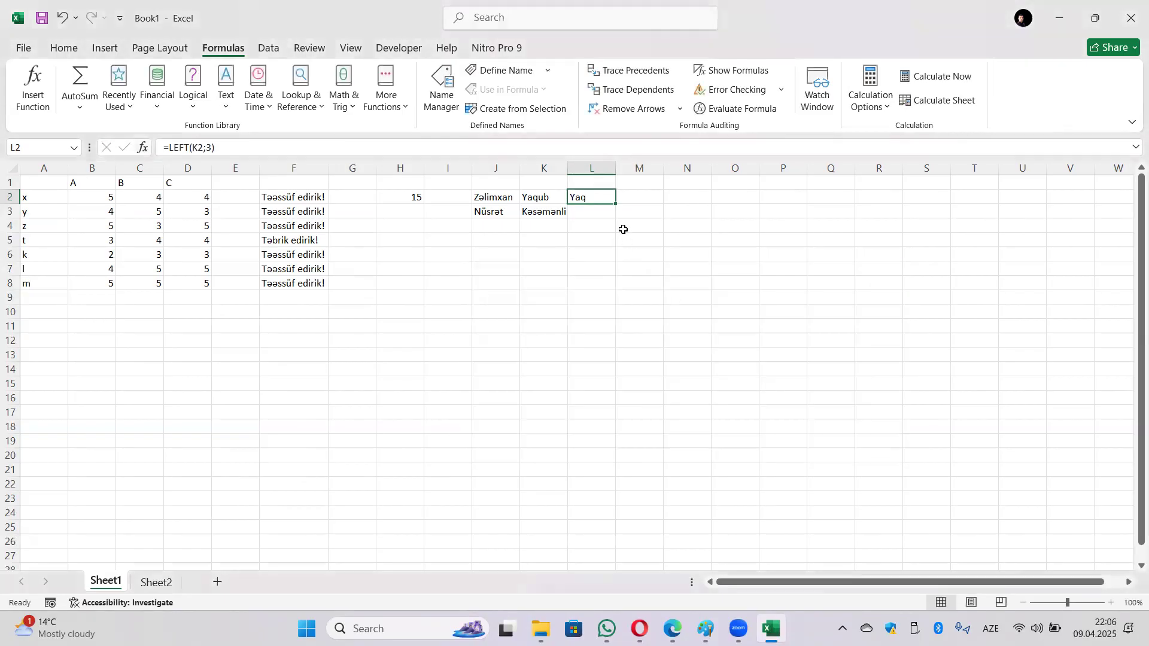
{"action": "left_click", "coordinate": [636, 195]}
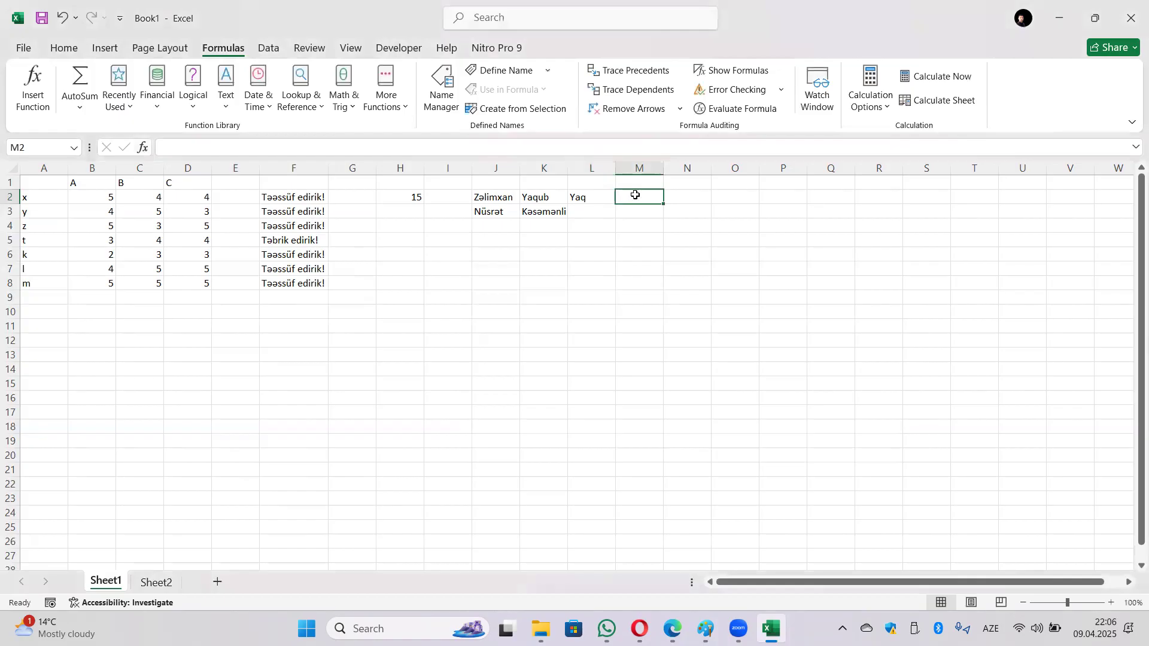
{"action": "left_click", "coordinate": [189, 100]}
Step: Enter =RIGHT(J2;3) in M2 to return the last three letters
{"action": "left_click", "coordinate": [225, 99]}
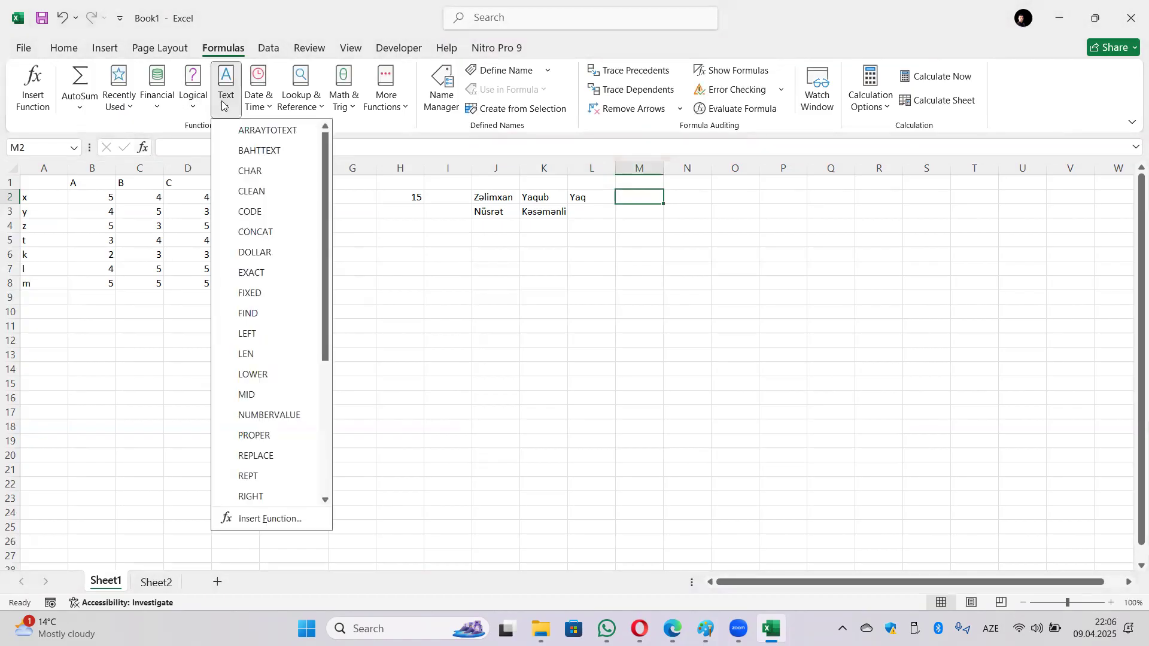
{"action": "scroll", "coordinate": [281, 251], "scroll_direction": "down", "scroll_amount": 1}
{"action": "scroll", "coordinate": [292, 256], "scroll_direction": "down", "scroll_amount": 1}
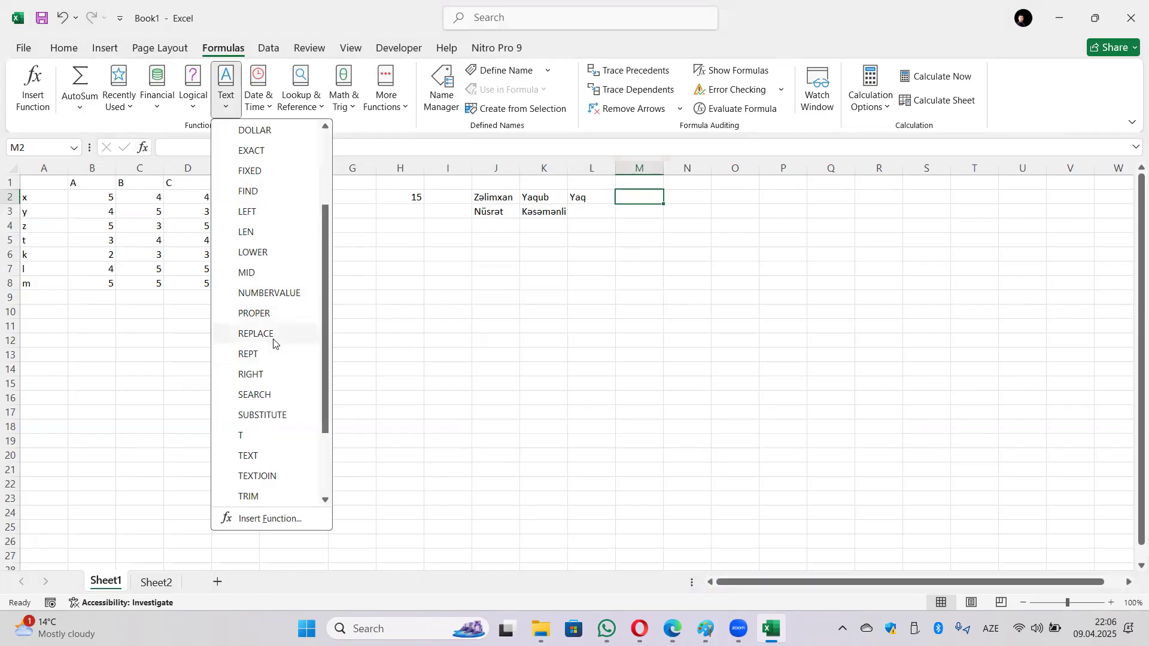
{"action": "left_click", "coordinate": [251, 375]}
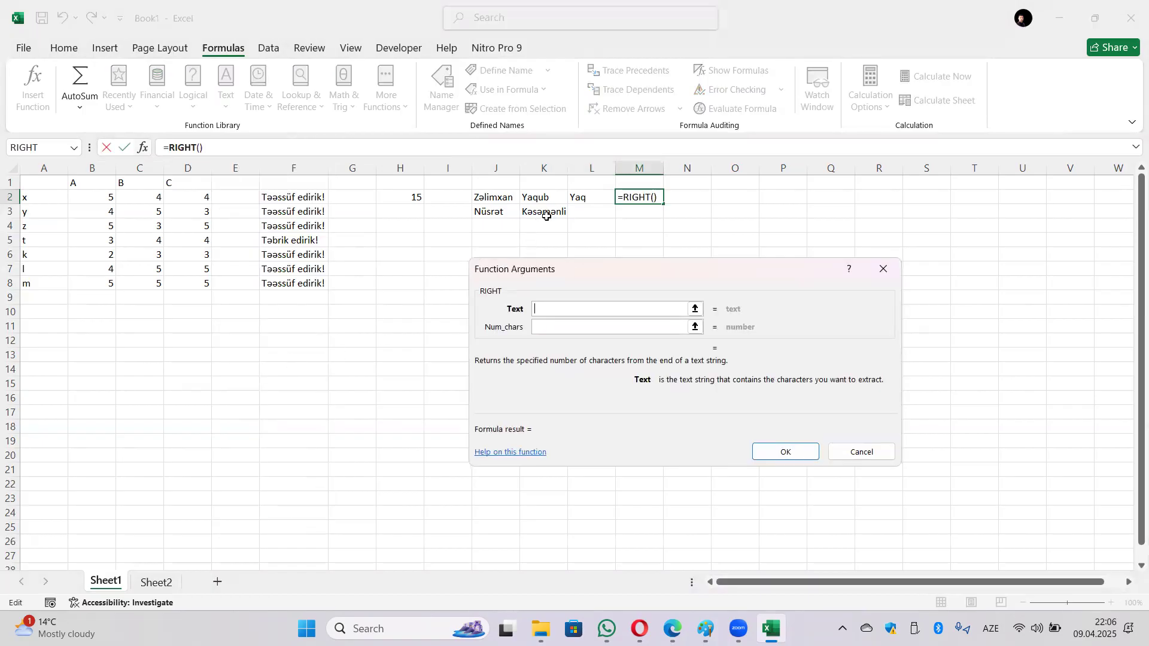
{"action": "left_click", "coordinate": [496, 197]}
{"action": "left_click", "coordinate": [573, 328]}
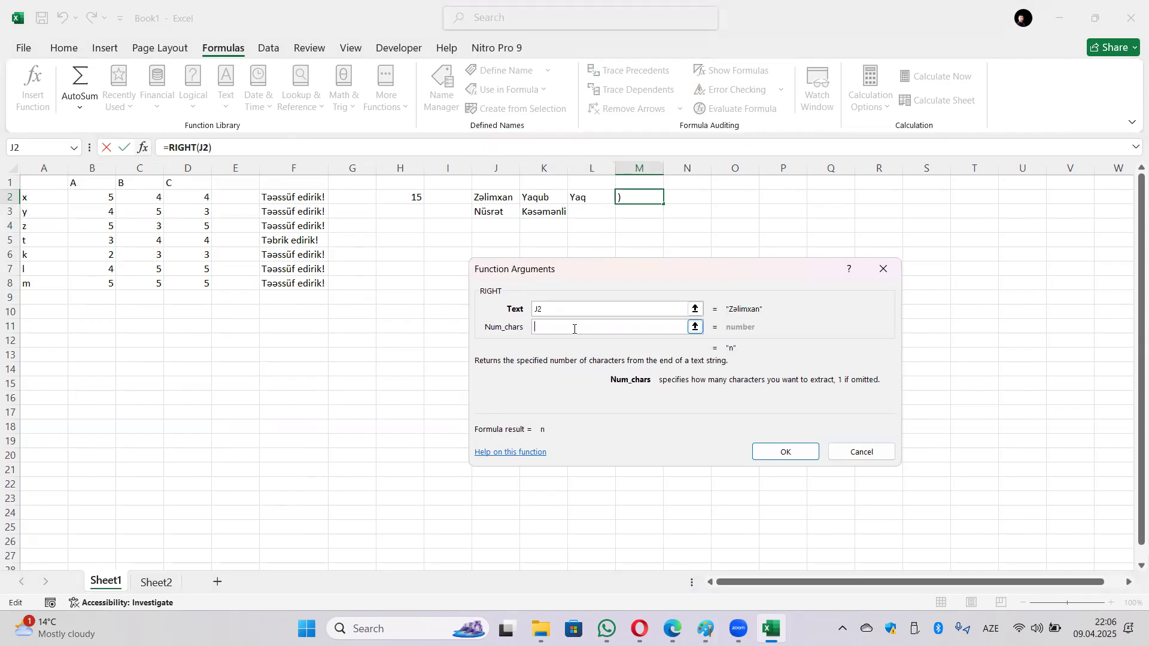
{"action": "type", "text": "3"}
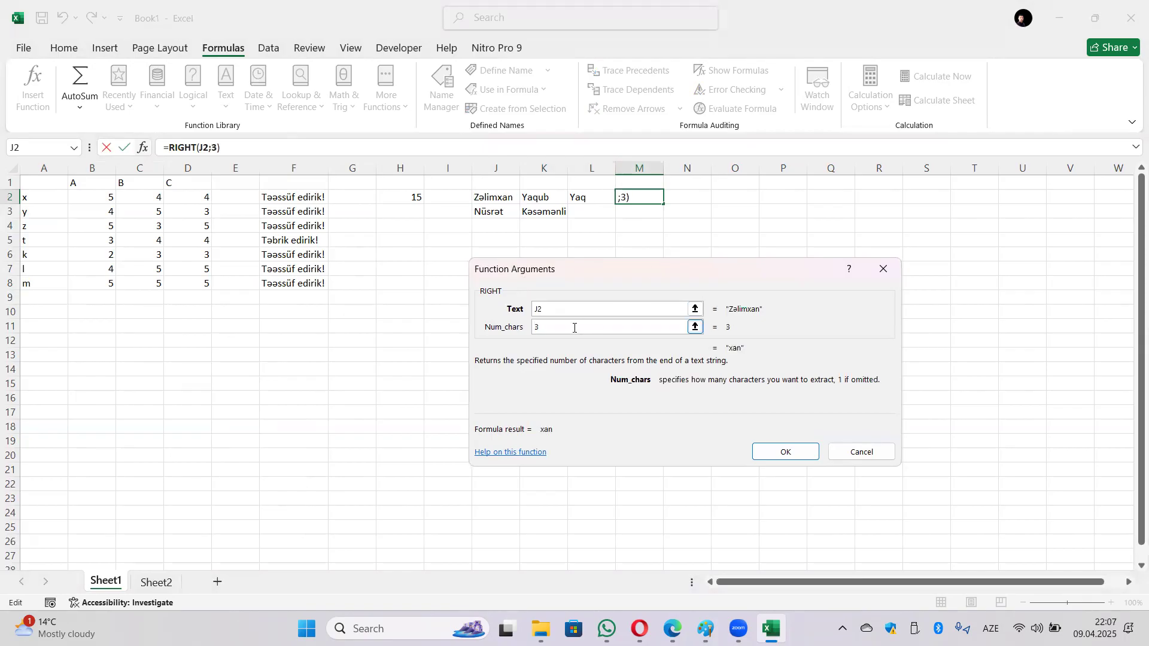
{"action": "left_click", "coordinate": [787, 453]}
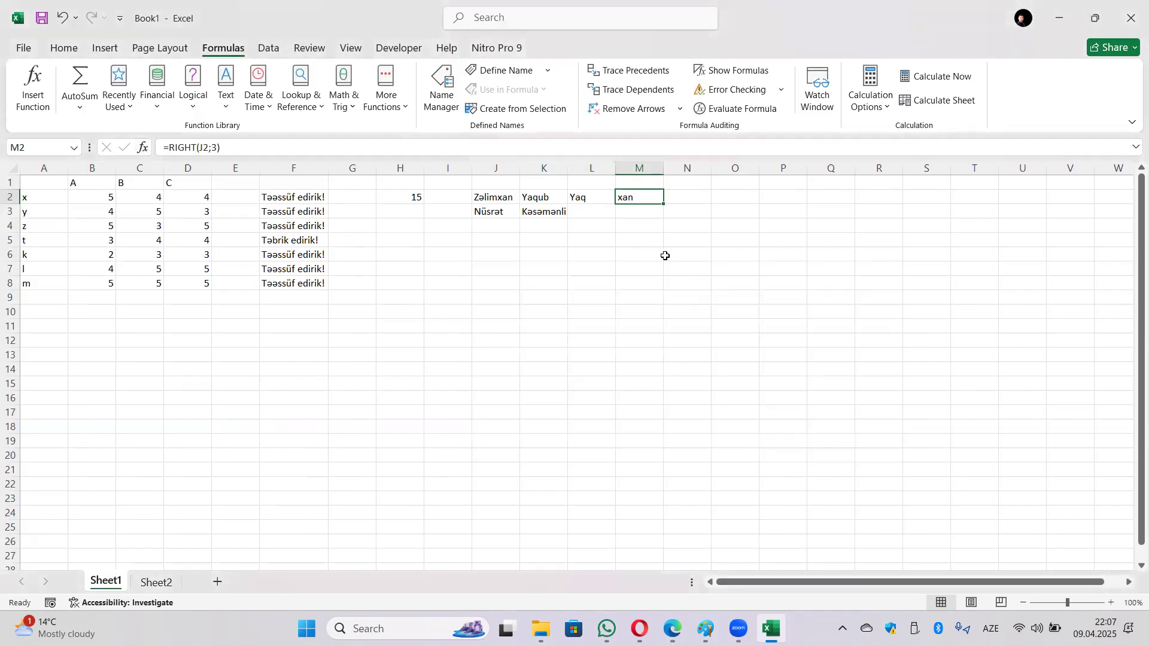
Step: Fill L2:M2 down to row 3 and check the copied LEFT and RIGHT formulas
{"action": "left_click", "coordinate": [599, 195]}
{"action": "mouse_move", "coordinate": [576, 196]}
{"action": "left_mouse_down"}
{"action": "mouse_move", "coordinate": [625, 197]}
{"action": "mouse_move", "coordinate": [661, 218]}
{"action": "left_mouse_up"}
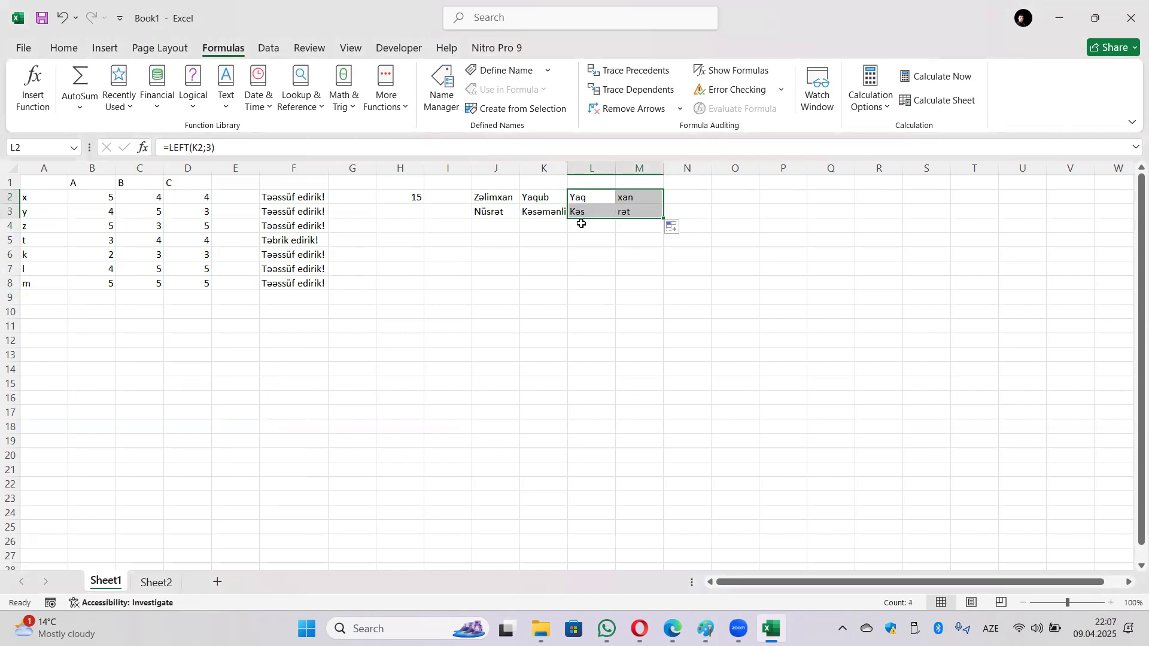
{"action": "left_click", "coordinate": [593, 228]}
{"action": "left_click", "coordinate": [600, 198]}
{"action": "left_click", "coordinate": [636, 214]}
{"action": "left_click", "coordinate": [598, 212]}
{"action": "left_click", "coordinate": [634, 199]}
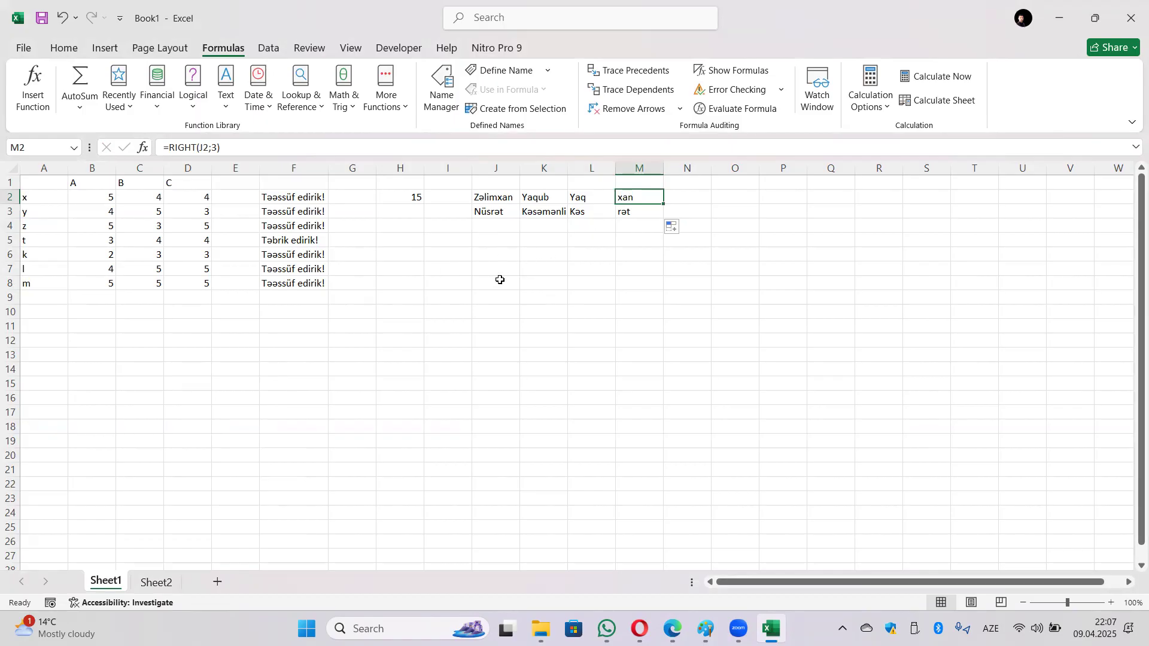
{"action": "left_click", "coordinate": [494, 198]}
{"action": "type", "text": "125846"}
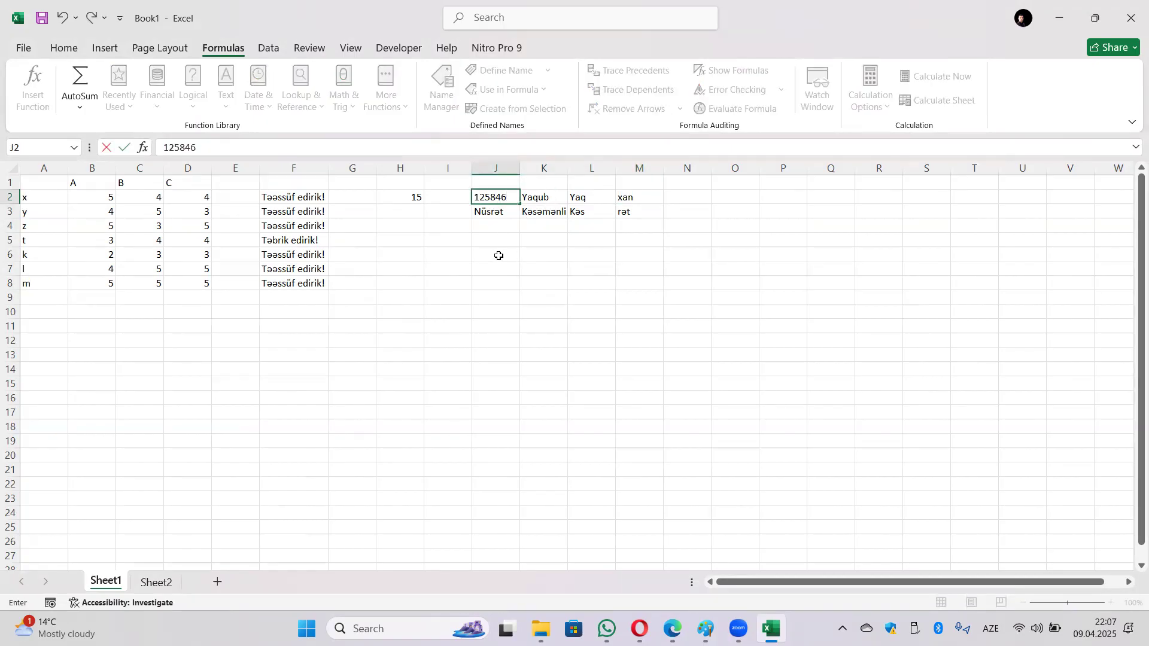
{"action": "type", "text": "37"}
{"action": "key", "text": "Return"}
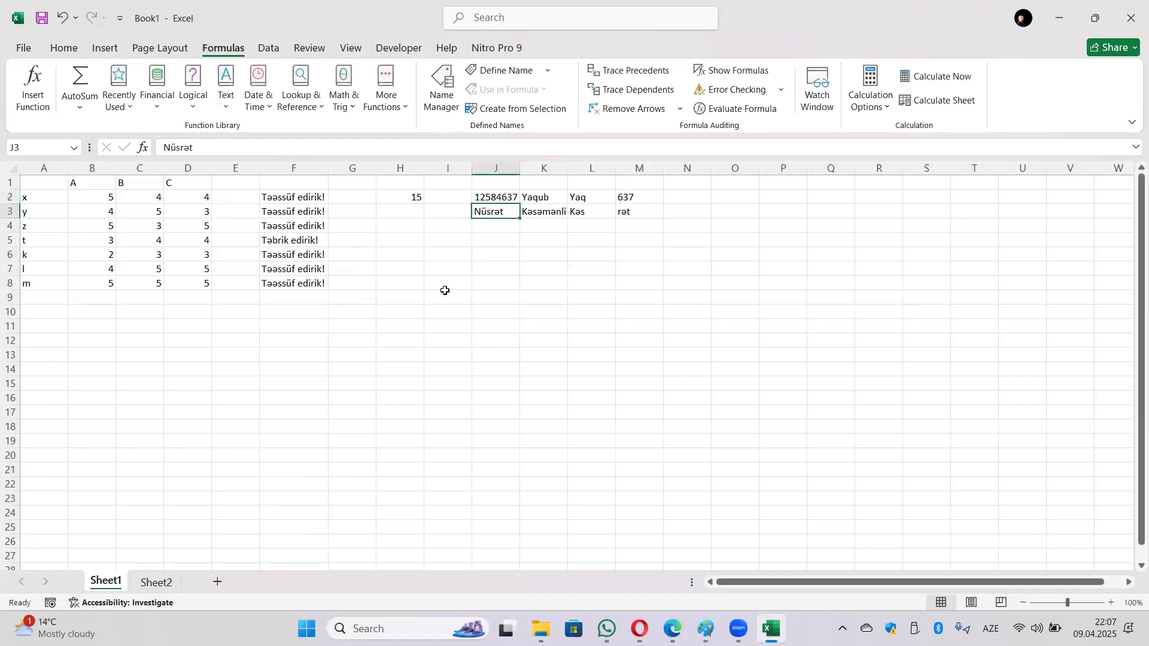
{"action": "left_click", "coordinate": [504, 197]}
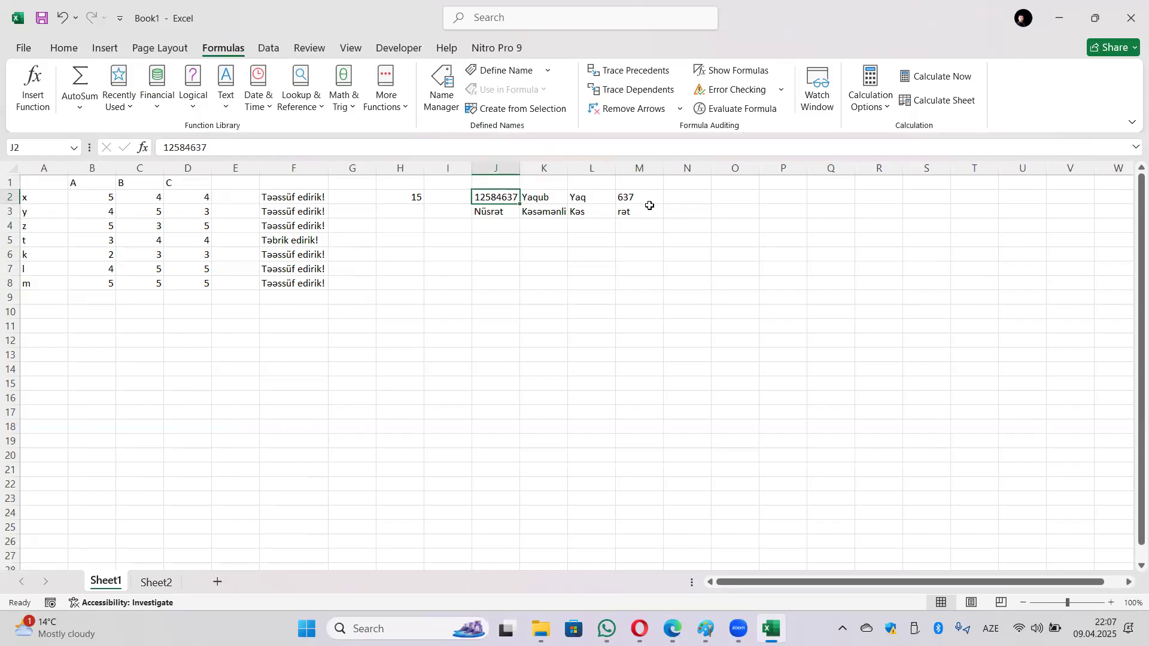
{"action": "left_click", "coordinate": [549, 212]}
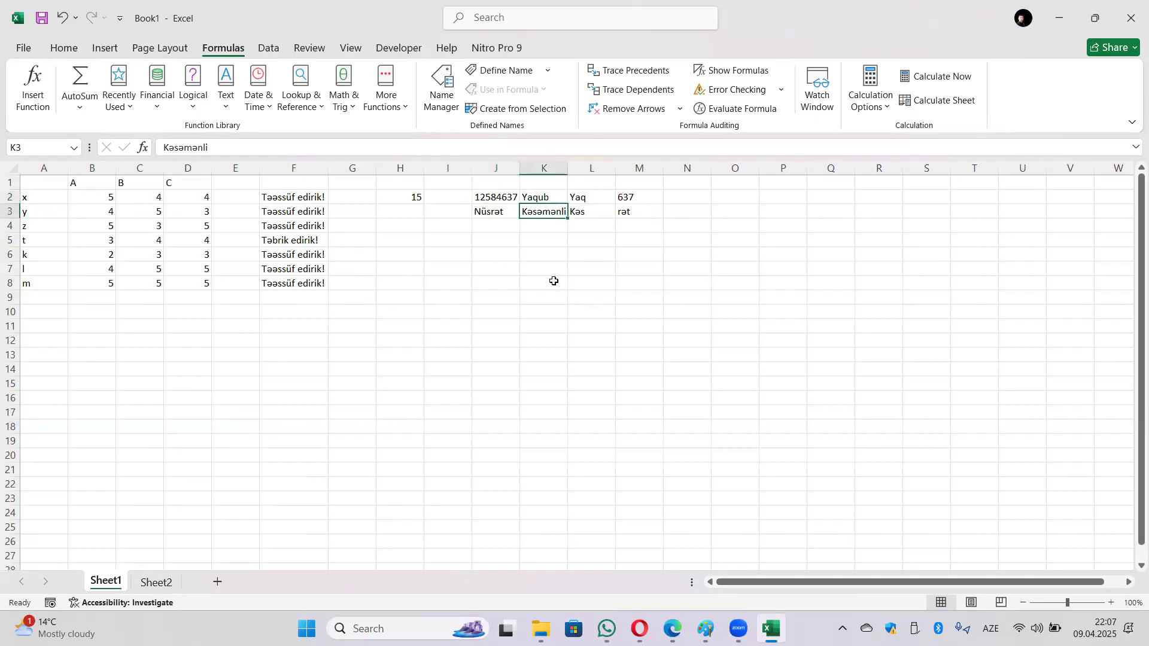
{"action": "type", "text": "47936128"}
{"action": "key", "text": "Return"}
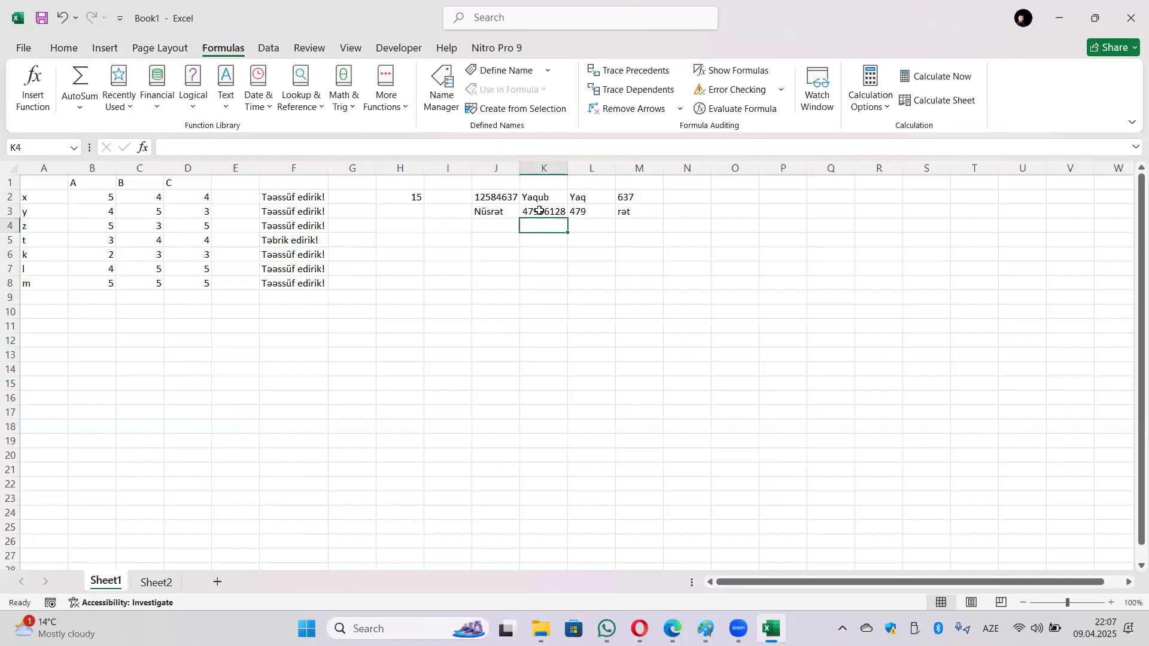
{"action": "left_click", "coordinate": [591, 209]}
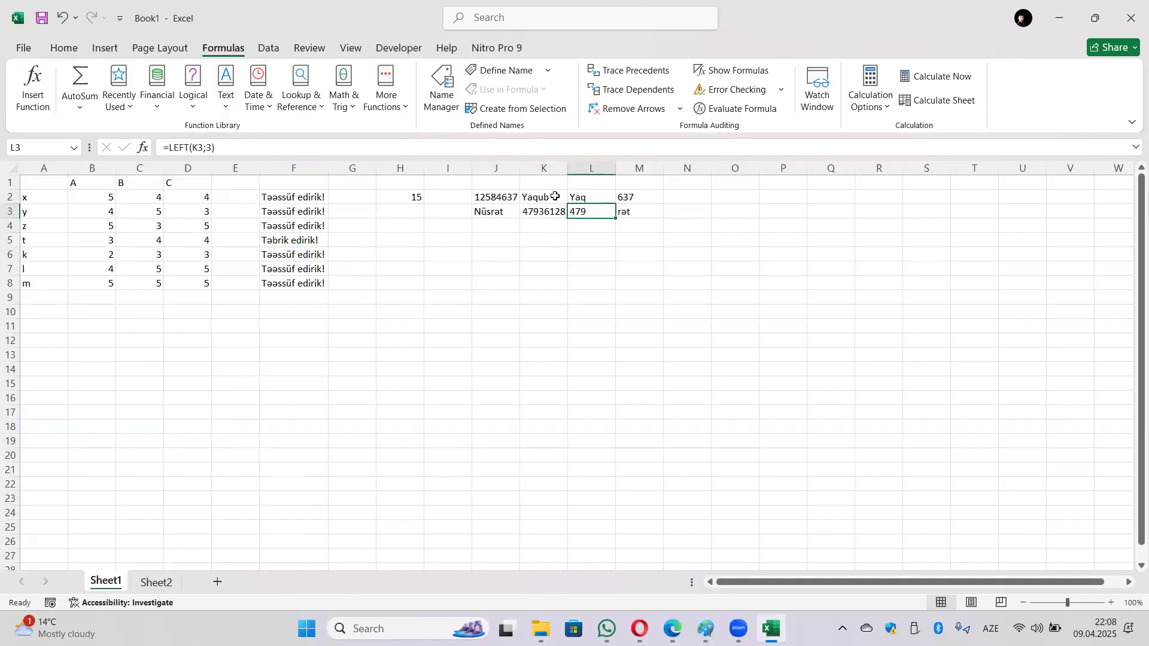
{"action": "left_click", "coordinate": [640, 202]}
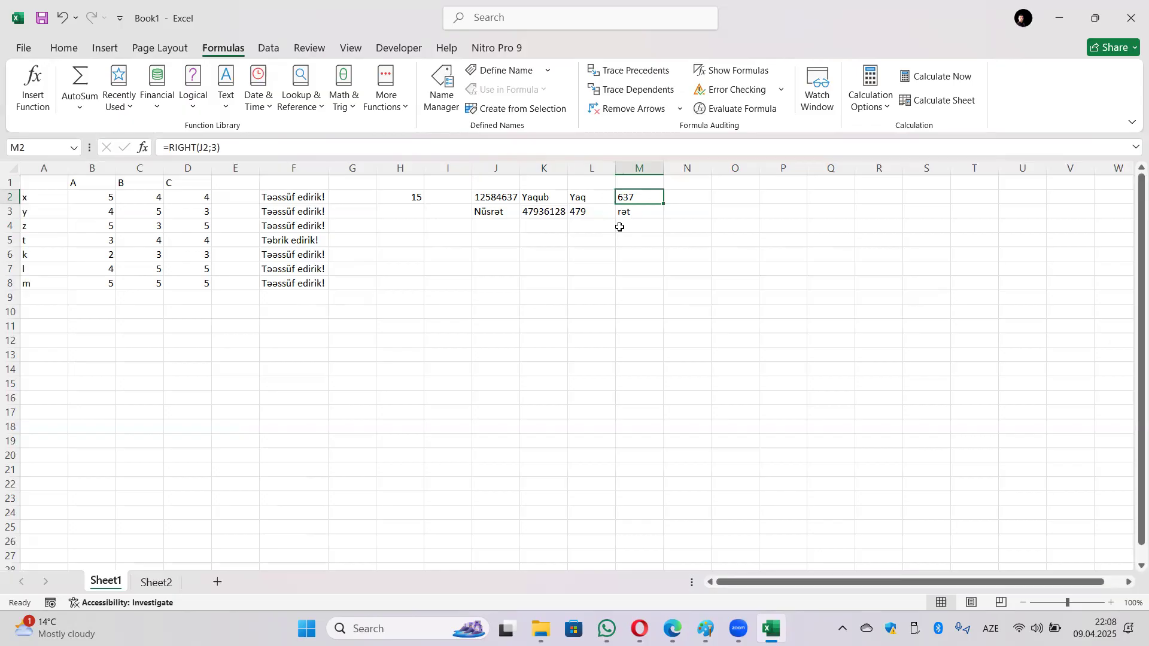
Step: Put =LEN(K3) in L5, counting the 8 characters of 47936128
{"action": "left_click", "coordinate": [405, 197]}
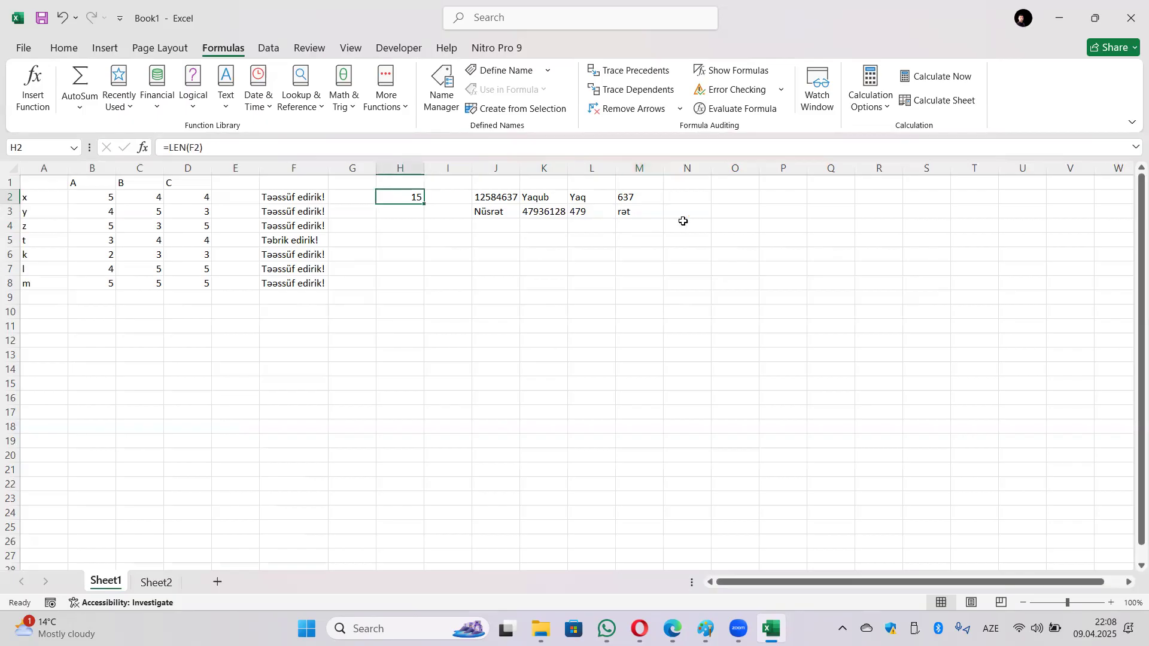
{"action": "left_click", "coordinate": [589, 241]}
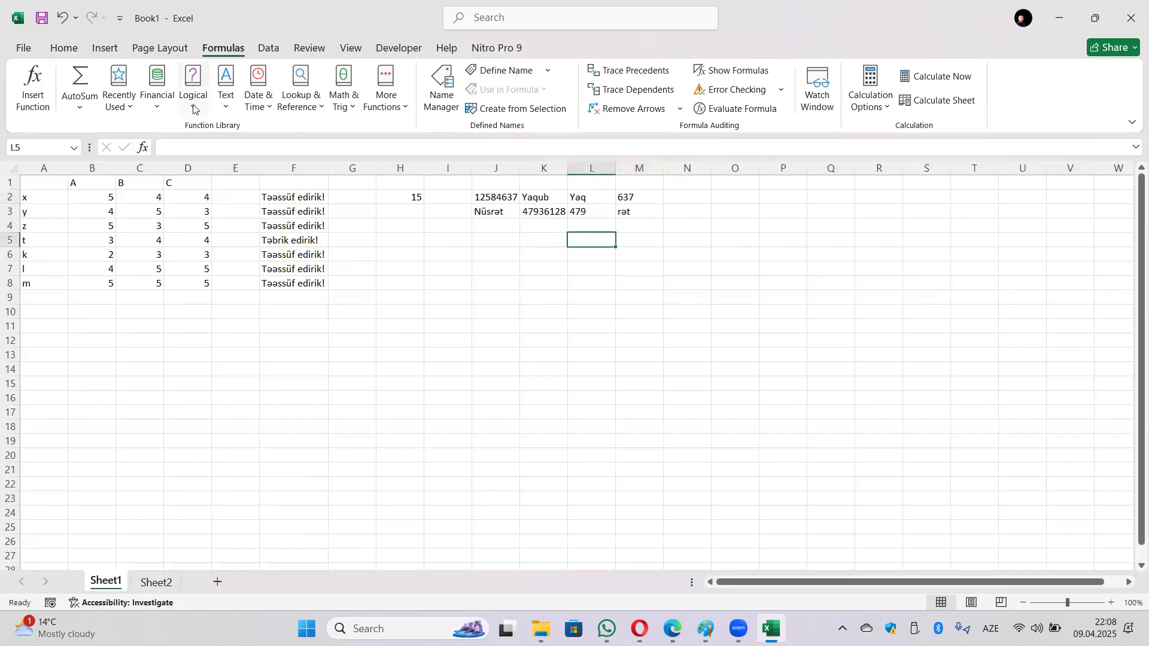
{"action": "left_click", "coordinate": [221, 97]}
{"action": "scroll", "coordinate": [257, 275], "scroll_direction": "down", "scroll_amount": 4}
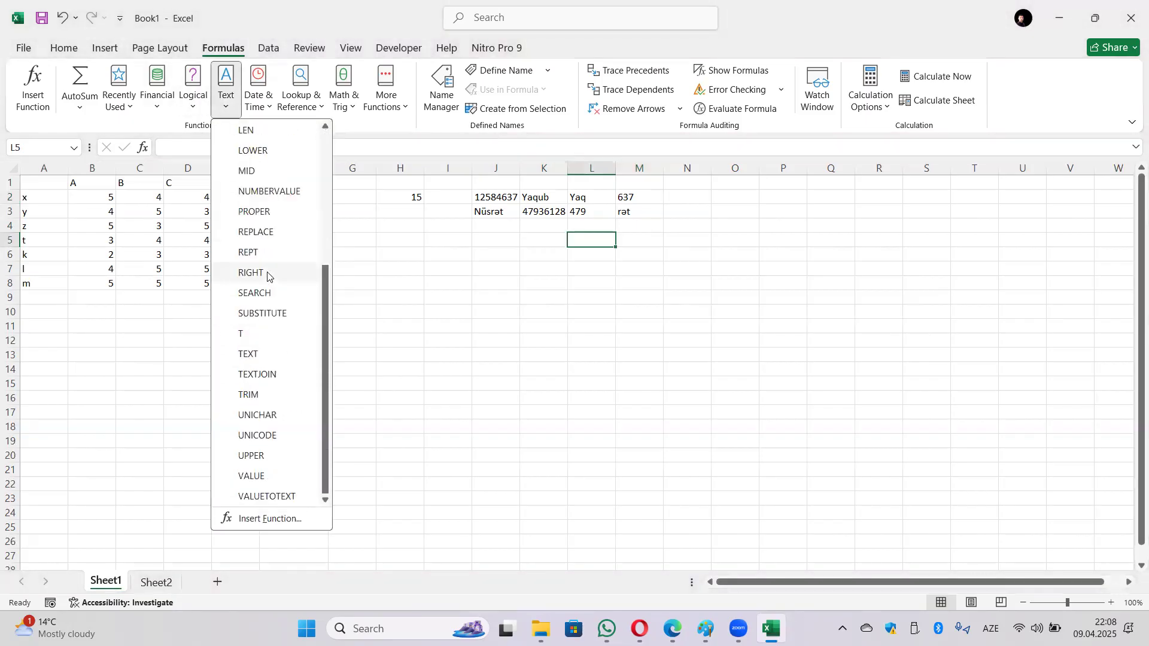
{"action": "left_click", "coordinate": [262, 131]}
{"action": "left_click", "coordinate": [540, 211]}
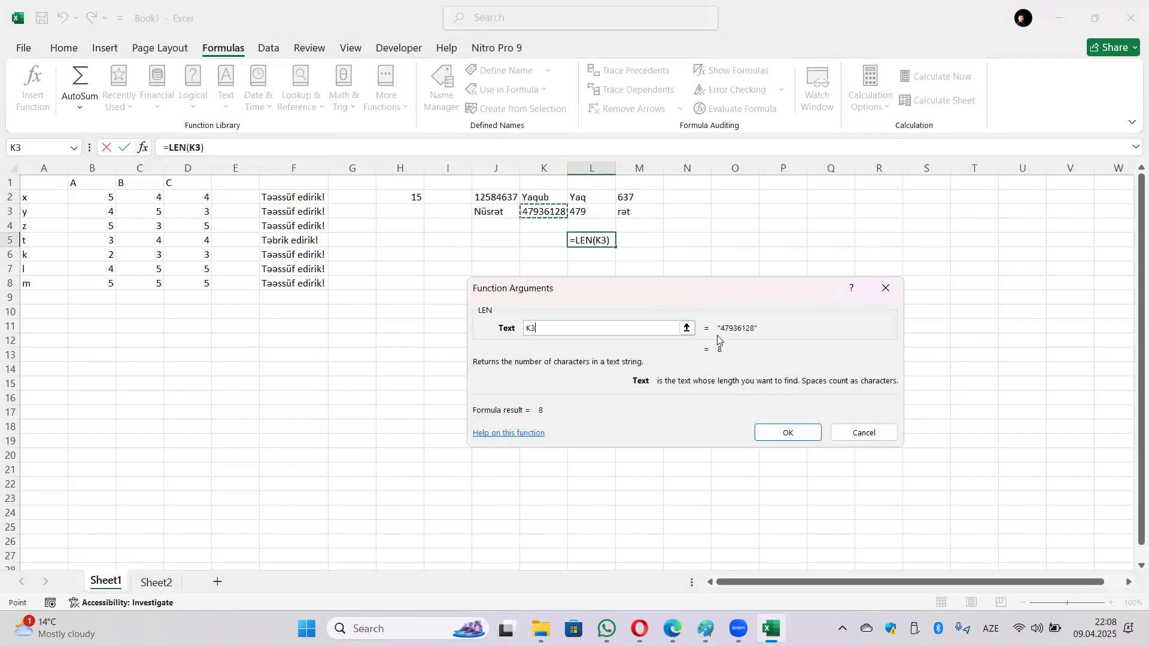
{"action": "left_click", "coordinate": [787, 432]}
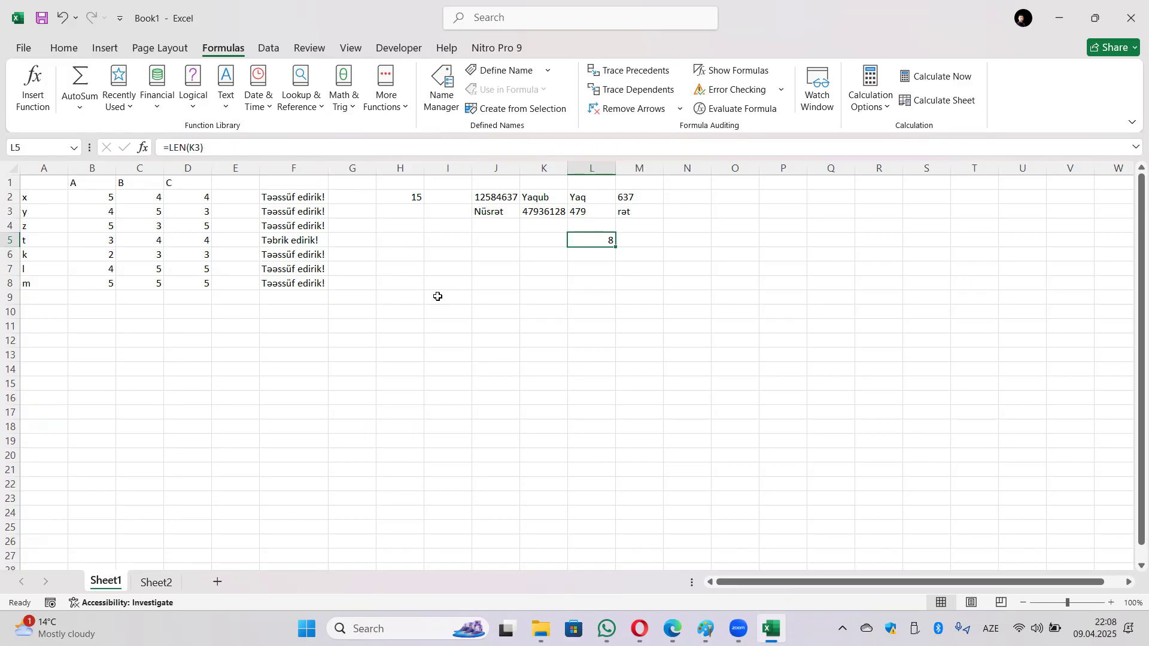
Step: Enter -428 in cell A1 of Sheet2
{"action": "left_click", "coordinate": [156, 581]}
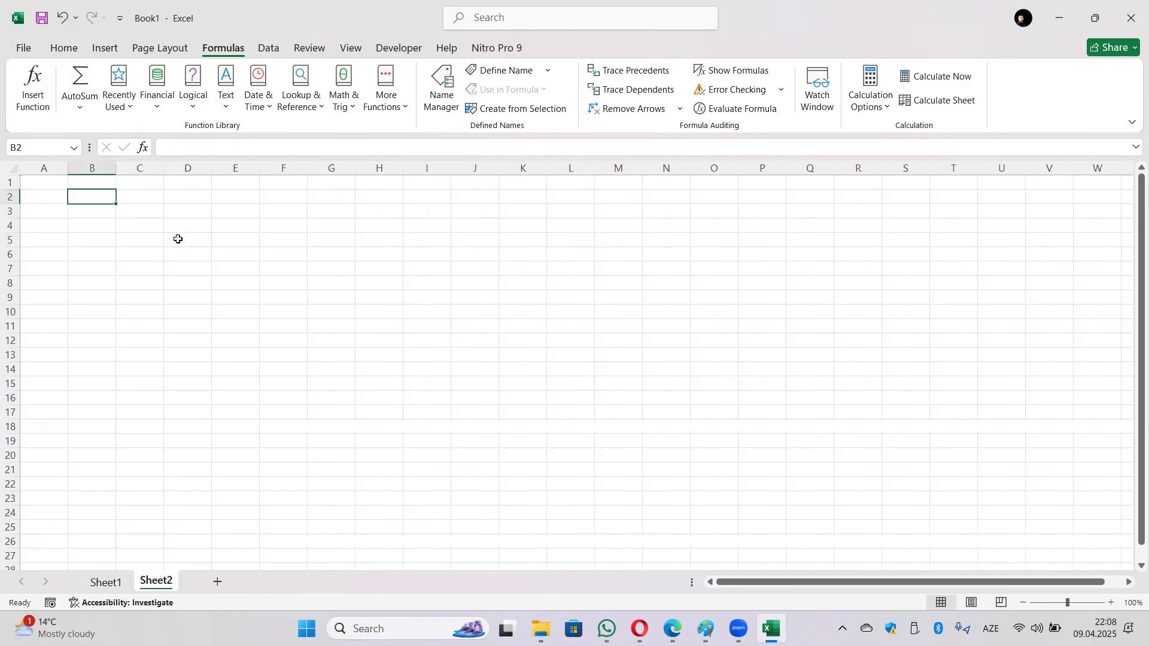
{"action": "key", "text": "Up"}
{"action": "key", "text": "Left"}
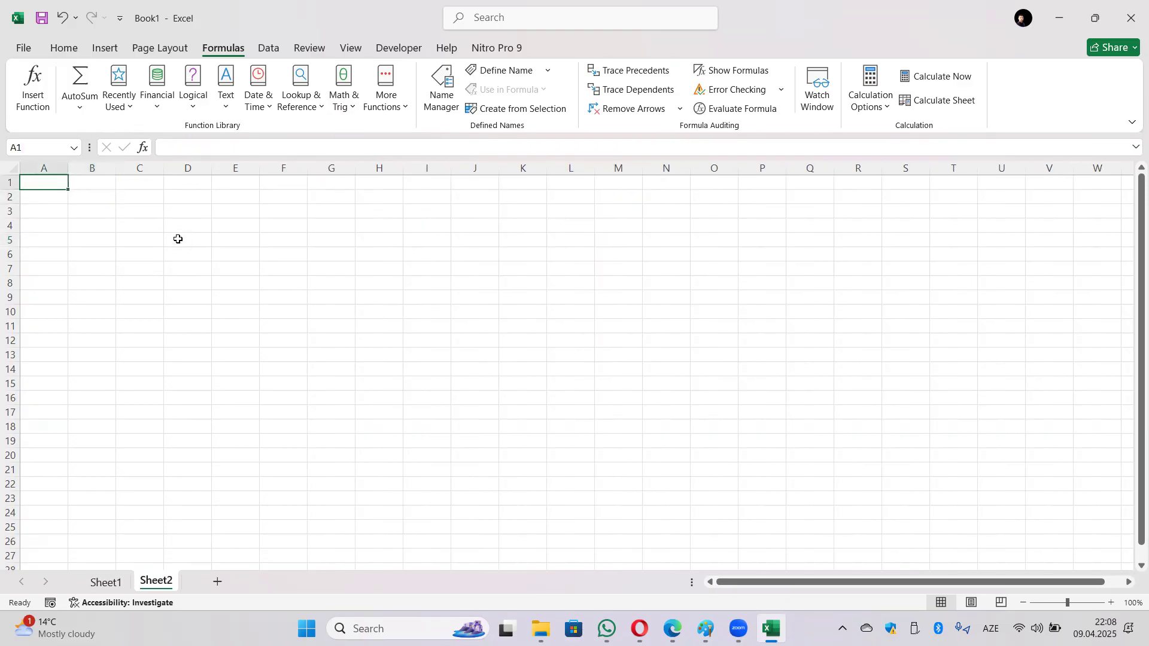
{"action": "type", "text": "-"}
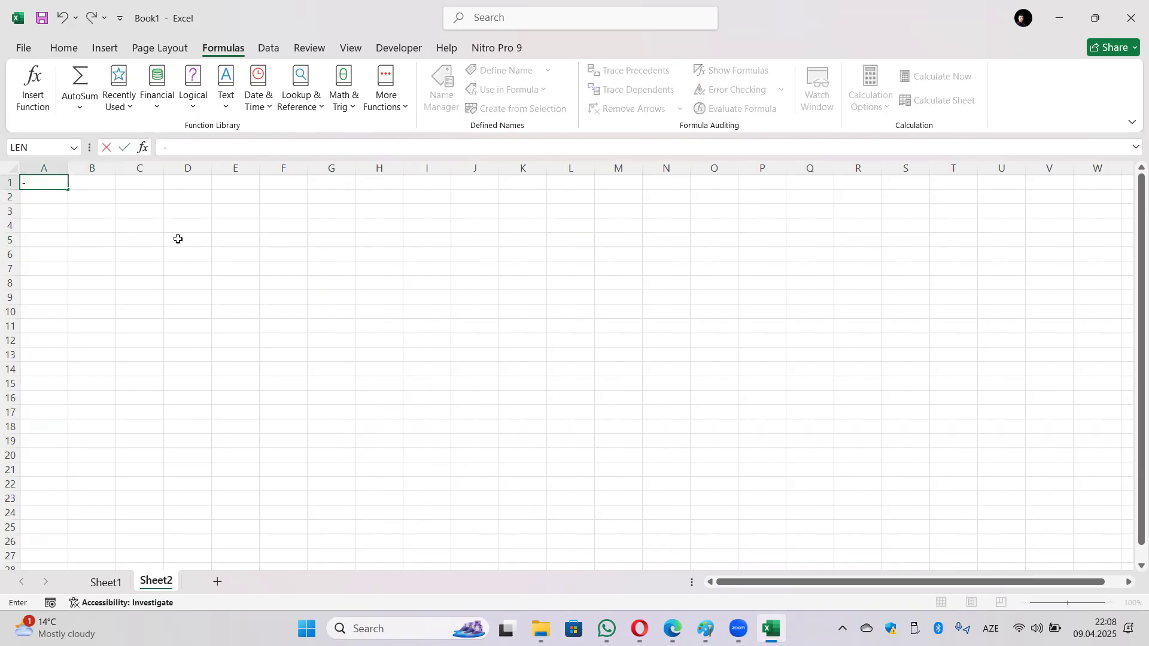
{"action": "type", "text": "428"}
{"action": "key", "text": "Return"}
{"action": "key", "text": "Right"}
{"action": "key", "text": "Up"}
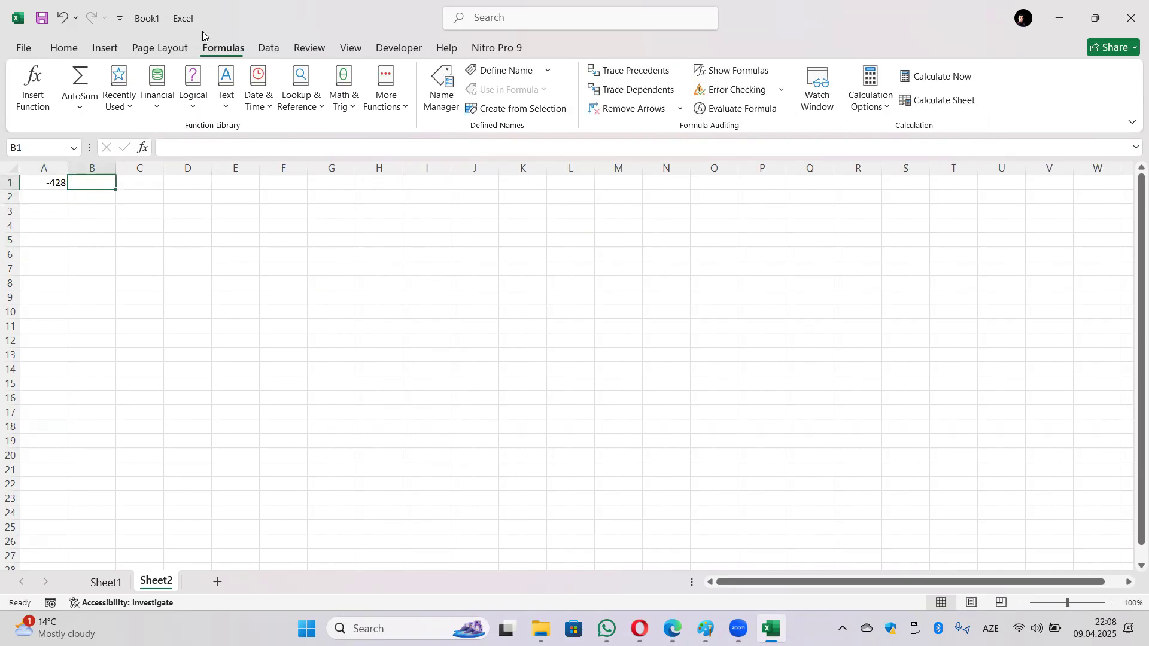
Step: Enter =ABS(A1) in B1 from Math & Trig, returning 428
{"action": "left_click", "coordinate": [317, 105]}
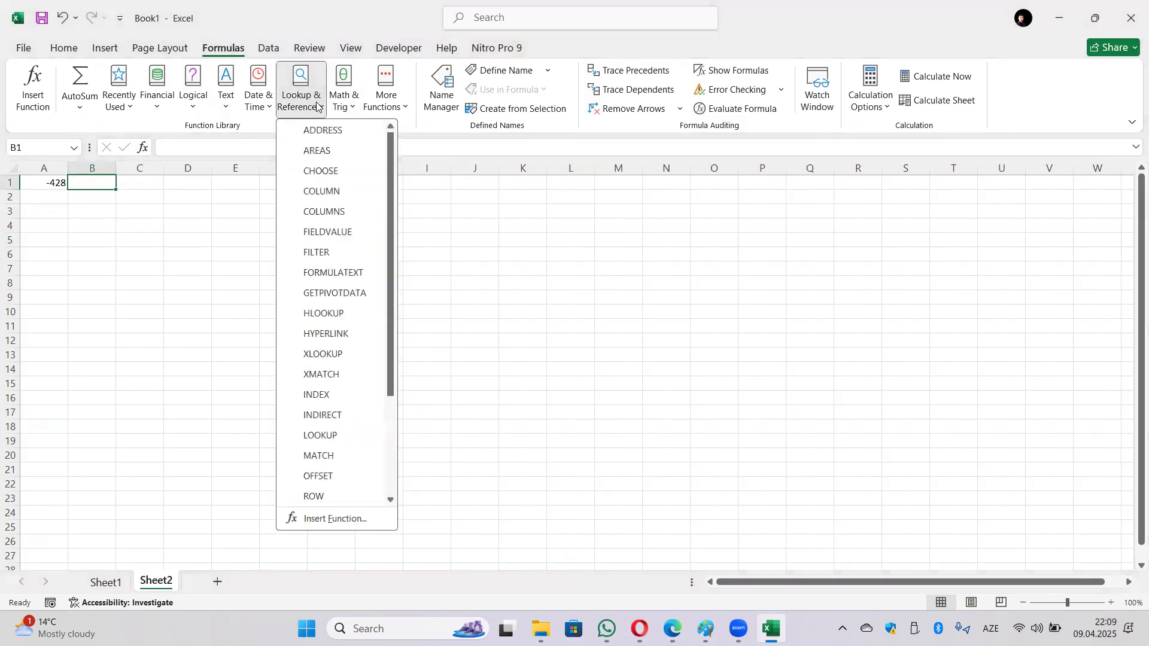
{"action": "left_click", "coordinate": [317, 103]}
{"action": "left_click", "coordinate": [268, 102]}
{"action": "left_click", "coordinate": [271, 101]}
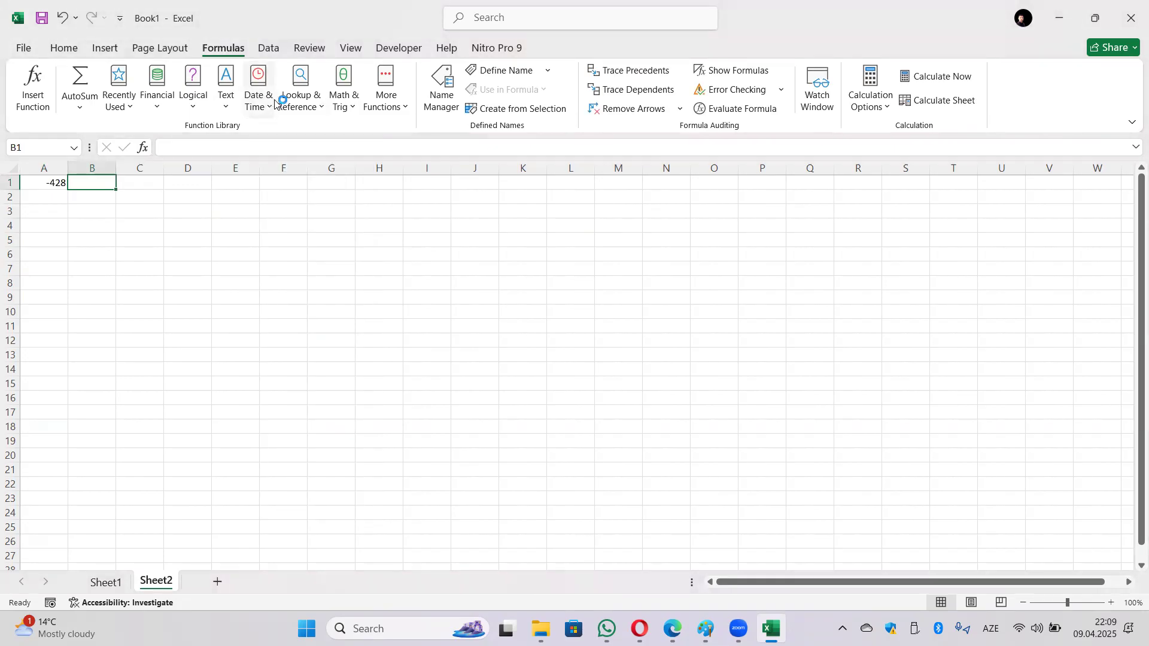
{"action": "left_click", "coordinate": [226, 99]}
{"action": "left_click", "coordinate": [226, 99]}
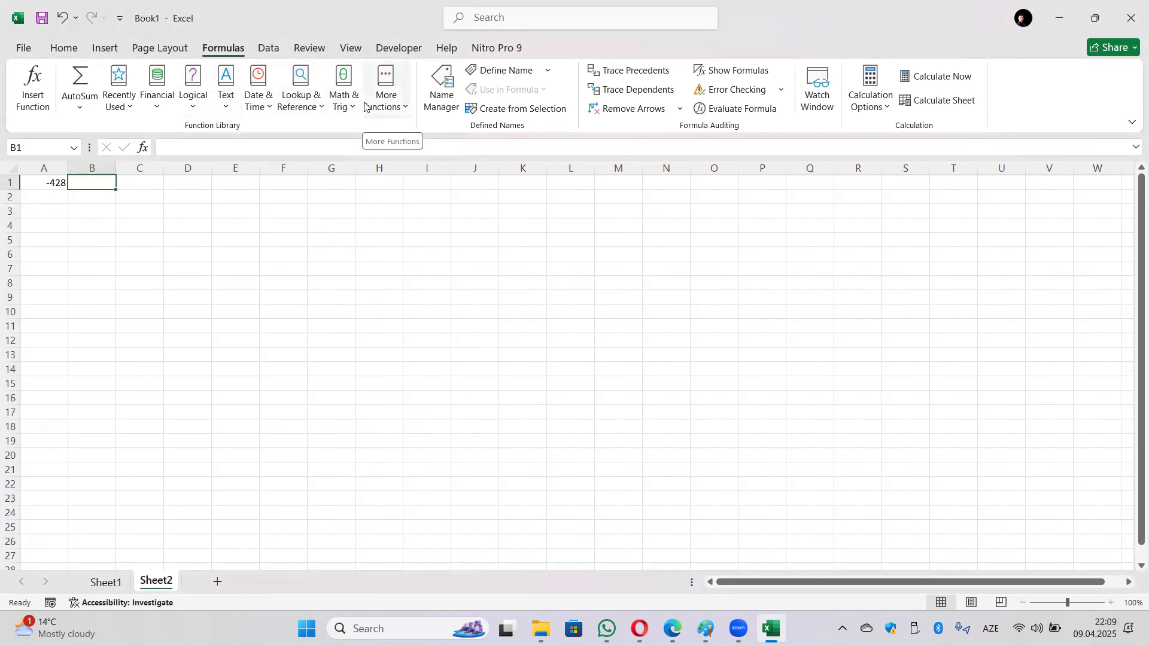
{"action": "left_click", "coordinate": [342, 105]}
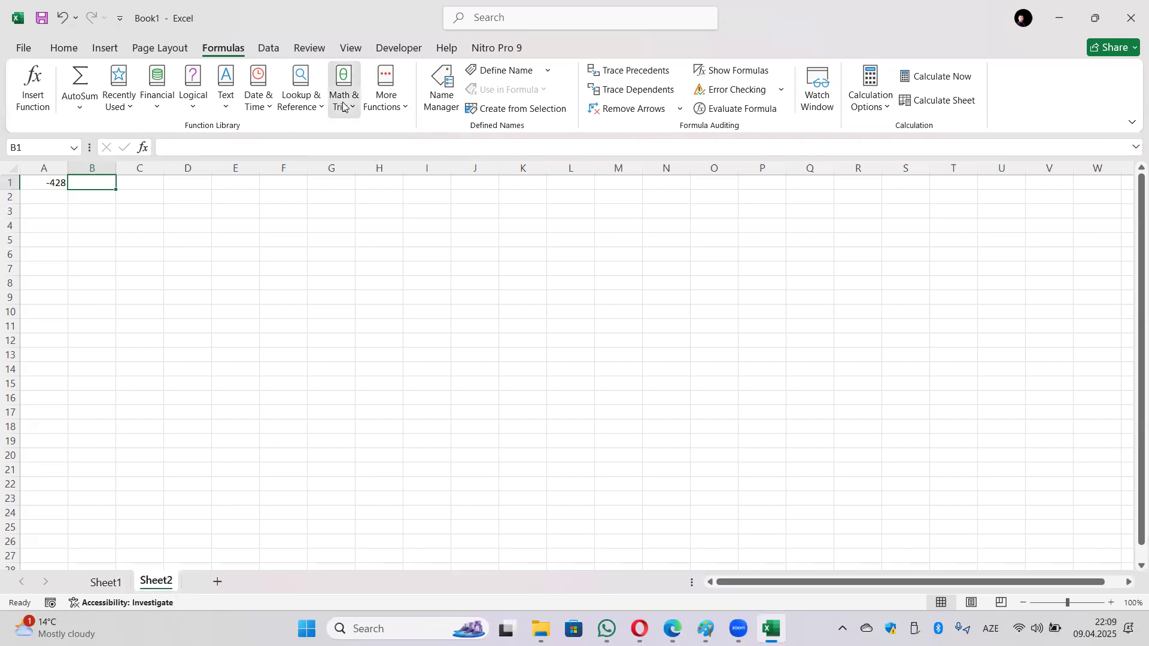
{"action": "left_click", "coordinate": [343, 106]}
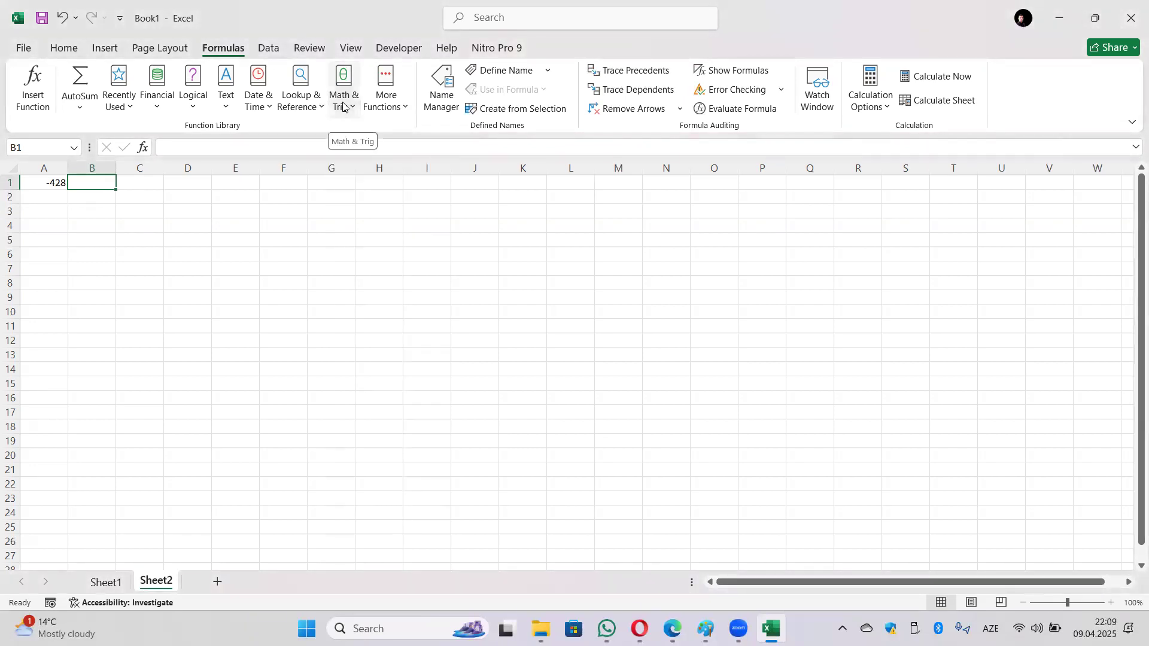
{"action": "left_click", "coordinate": [342, 103]}
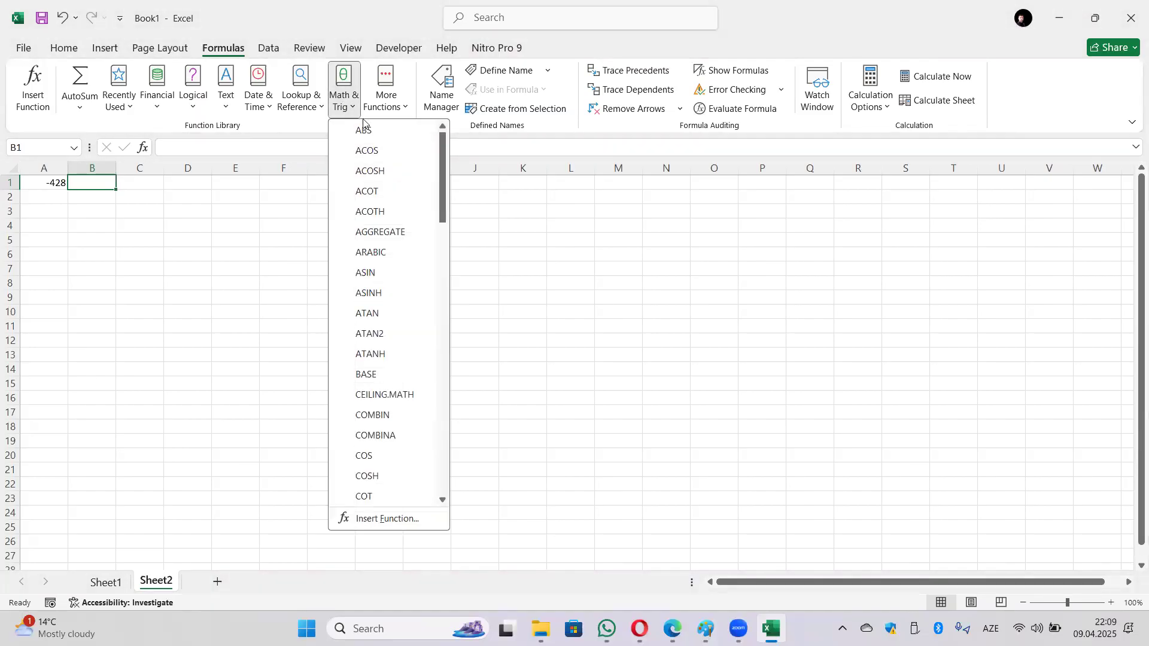
{"action": "left_click", "coordinate": [364, 127]}
{"action": "left_click", "coordinate": [54, 186]}
{"action": "left_click", "coordinate": [799, 432]}
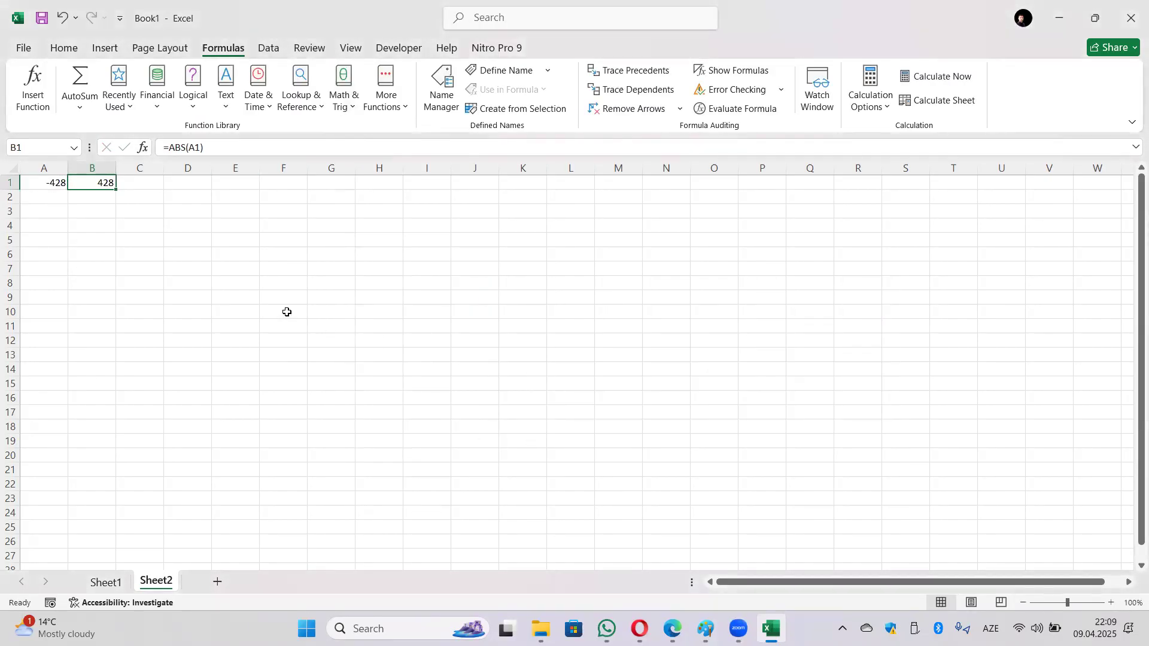
{"action": "left_click", "coordinate": [78, 200]}
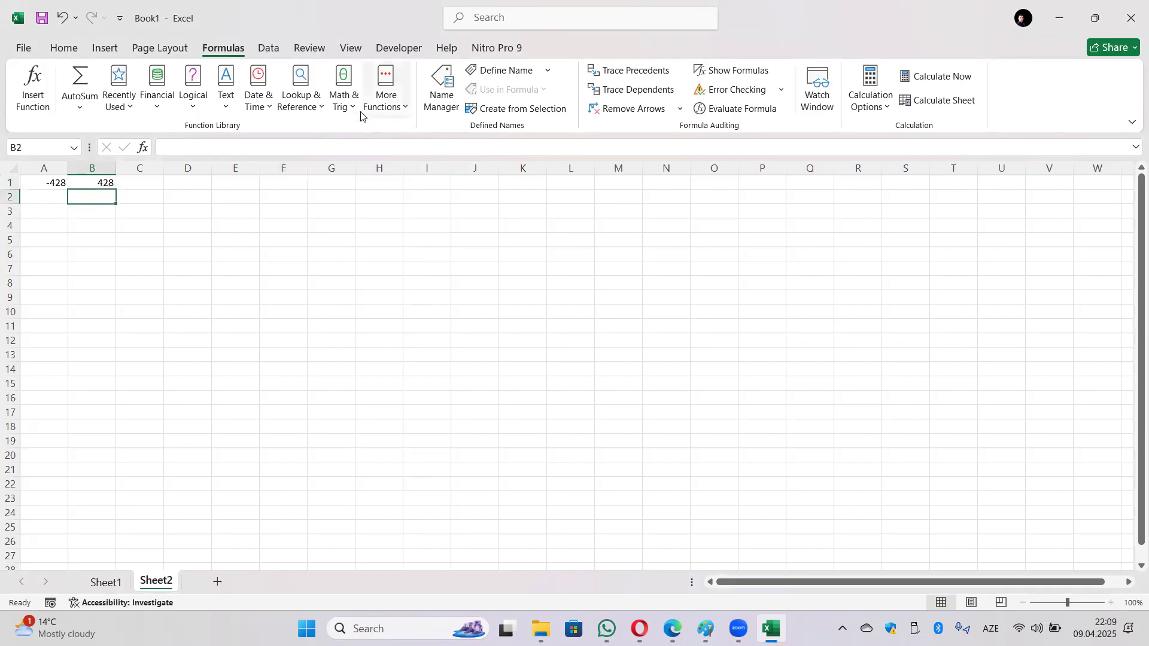
Step: Insert the FACT function from Math & Trig into B2, using A2 as the Number
{"action": "left_click", "coordinate": [341, 113]}
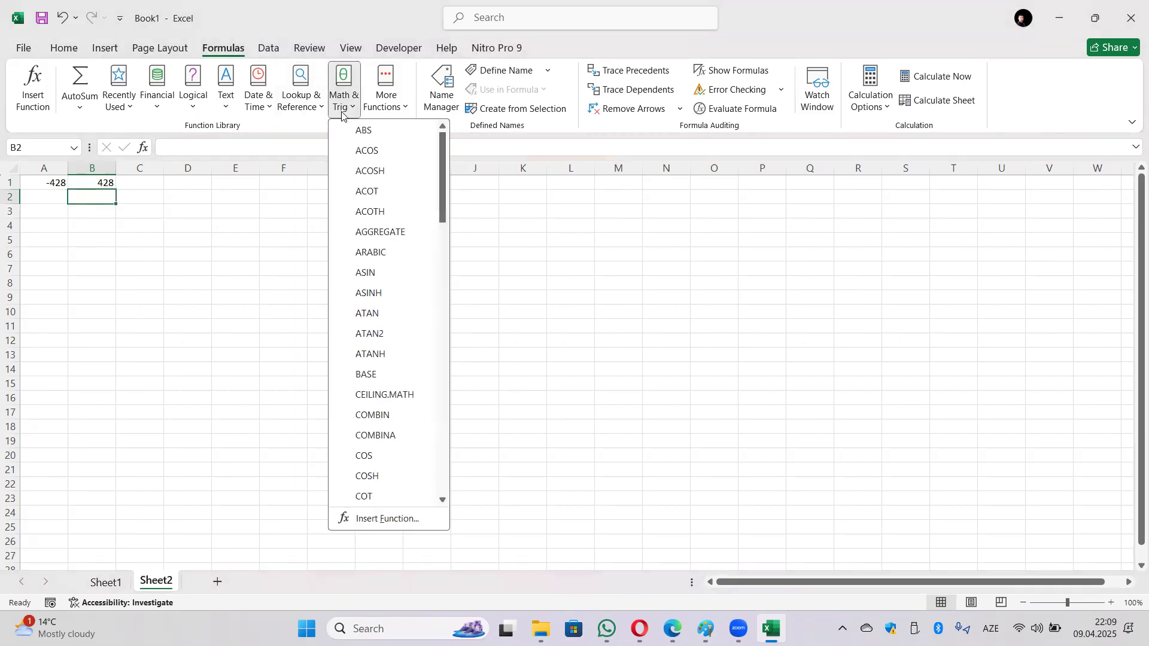
{"action": "scroll", "coordinate": [390, 282], "scroll_direction": "down", "scroll_amount": 2}
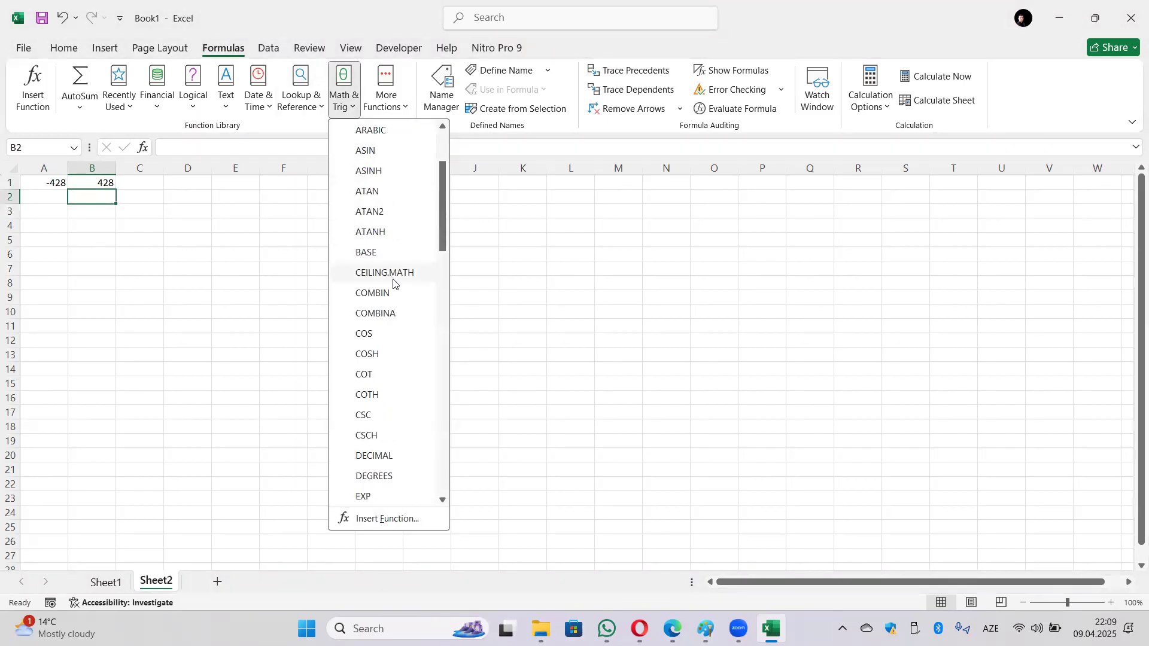
{"action": "scroll", "coordinate": [386, 302], "scroll_direction": "down", "scroll_amount": 2}
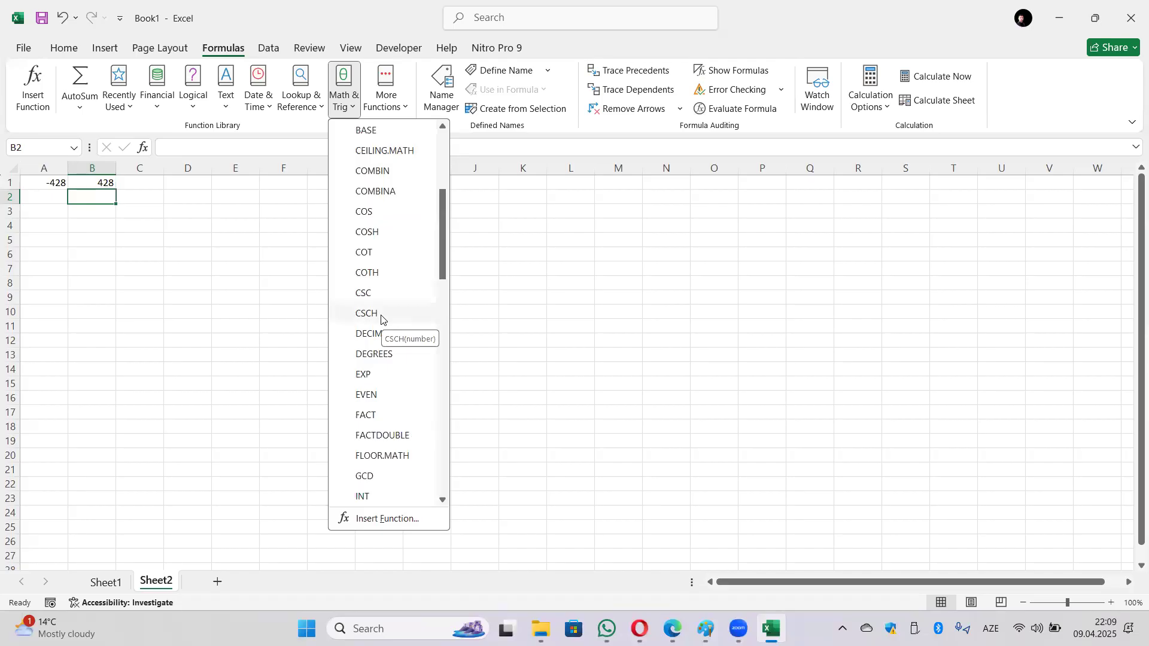
{"action": "scroll", "coordinate": [382, 320], "scroll_direction": "down", "scroll_amount": 1}
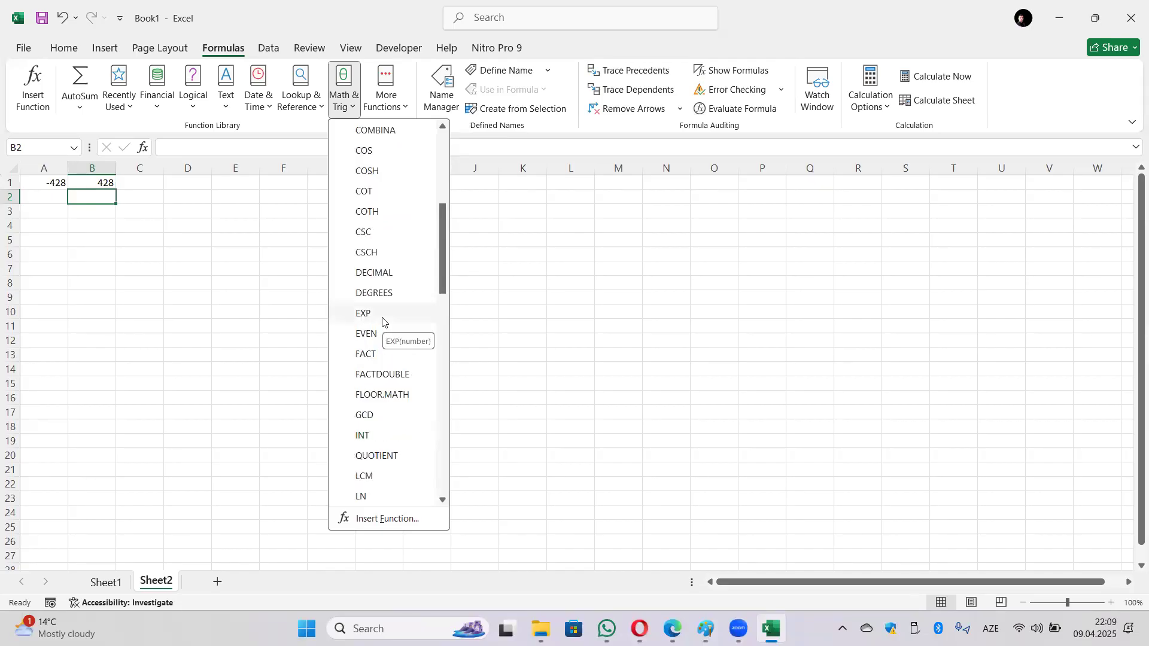
{"action": "scroll", "coordinate": [384, 323], "scroll_direction": "down", "scroll_amount": 1}
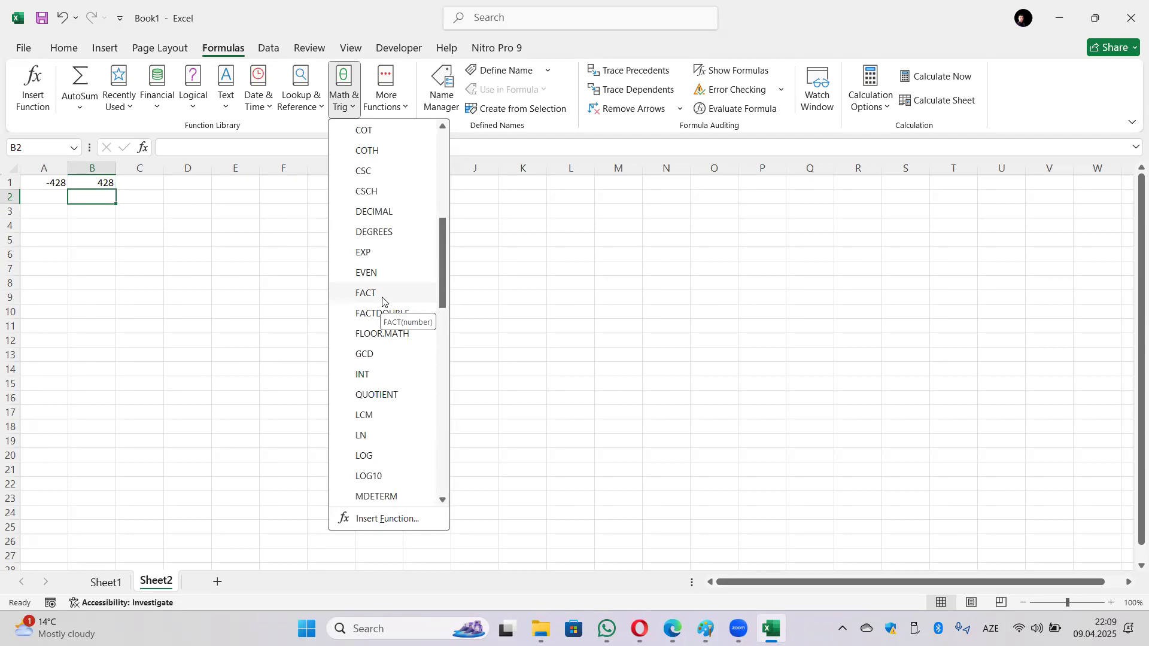
{"action": "left_click", "coordinate": [382, 293]}
{"action": "left_click", "coordinate": [41, 200]}
{"action": "left_click", "coordinate": [769, 433]}
Step: Test A2 with 0, 5 (giving 120) and -3 (giving #NUM!)
{"action": "left_click", "coordinate": [43, 197]}
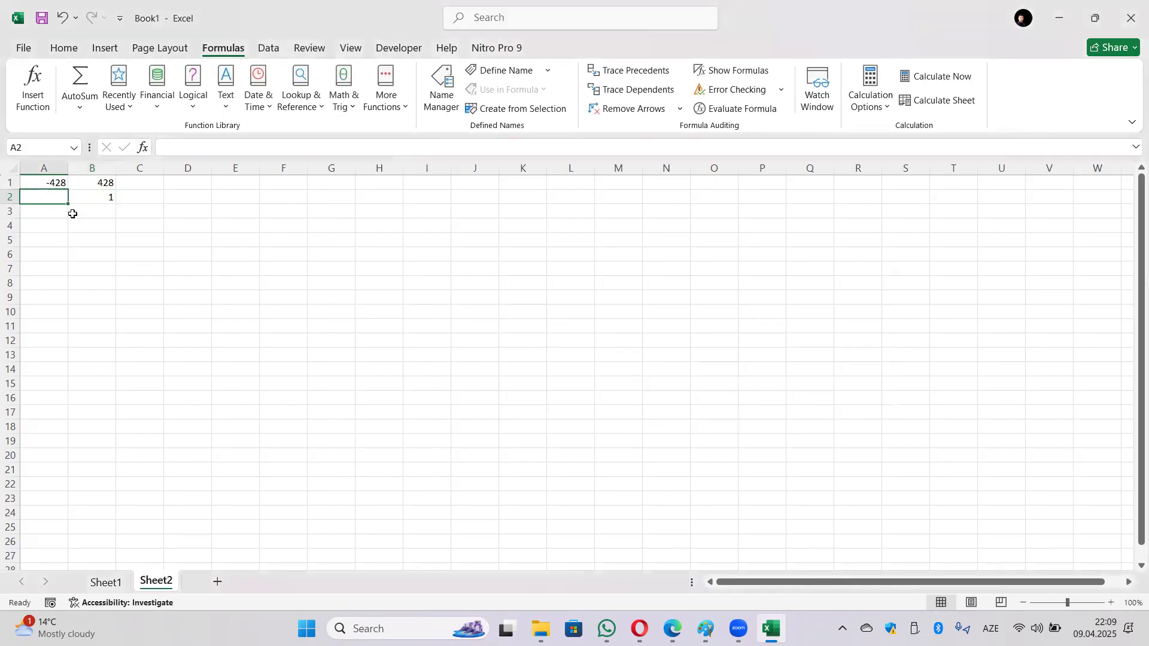
{"action": "type", "text": "0"}
{"action": "key", "text": "Return"}
{"action": "key", "text": "Up"}
{"action": "type", "text": "5"}
{"action": "key", "text": "Return"}
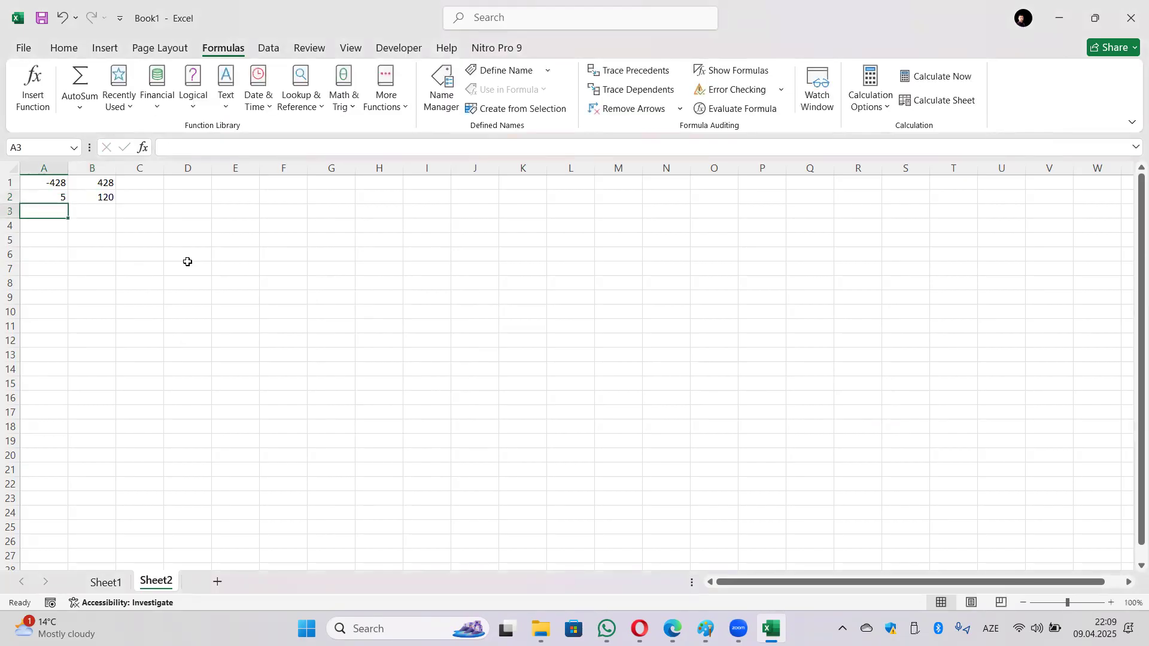
{"action": "key", "text": "Up"}
{"action": "type", "text": "-3"}
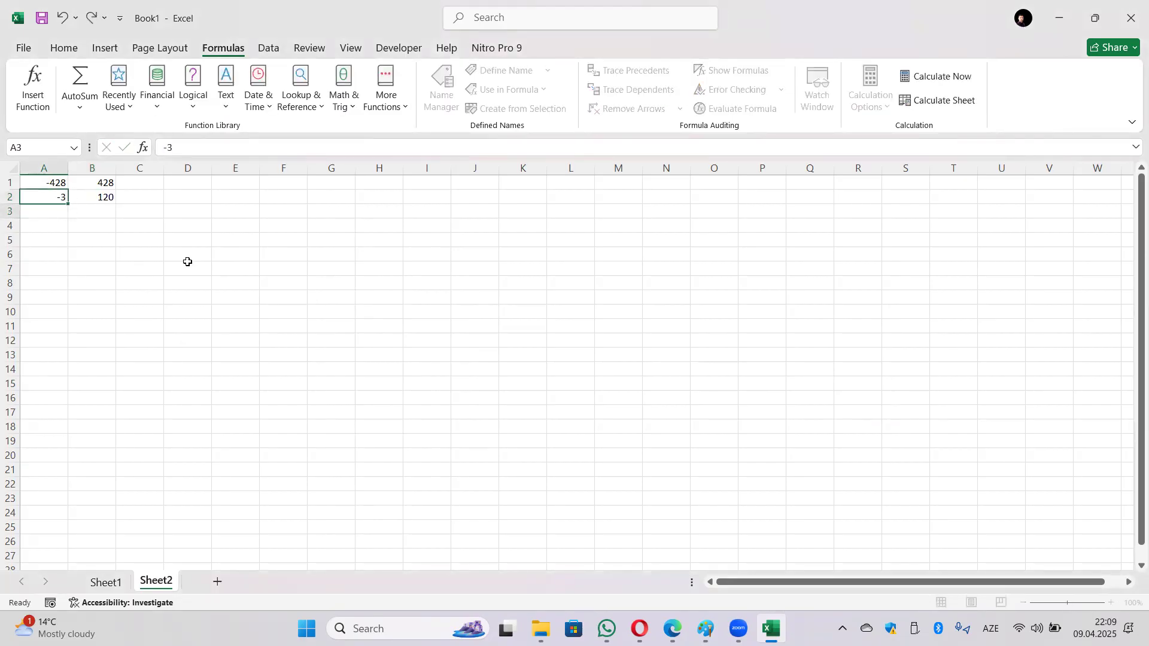
{"action": "key", "text": "Return"}
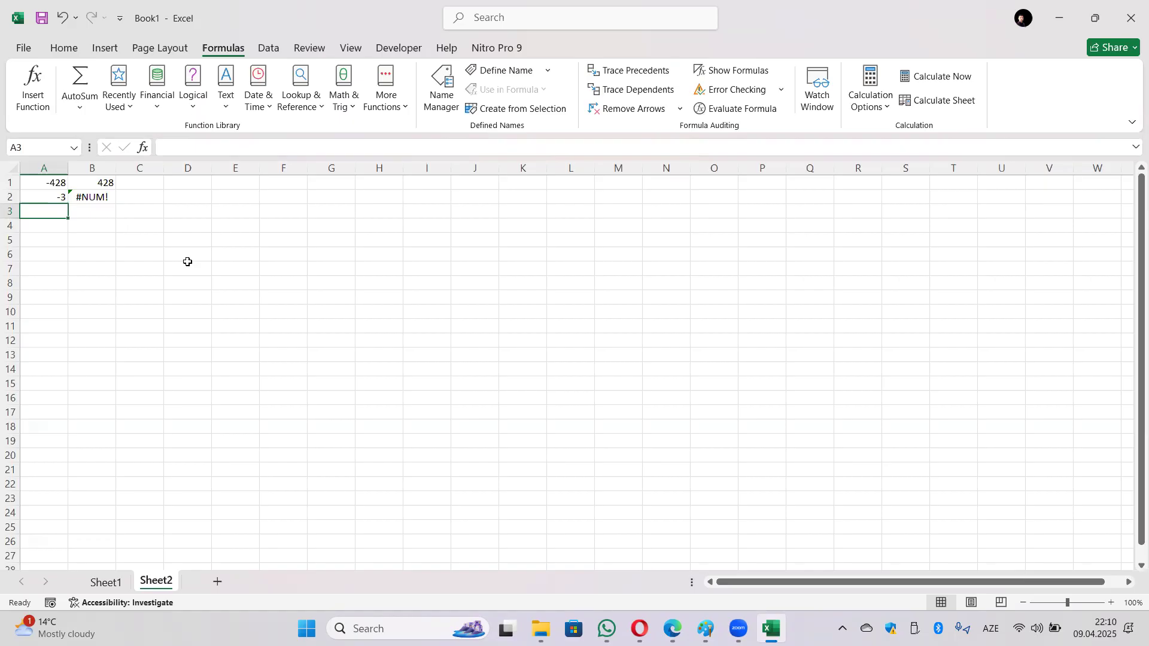
Step: Replace A2's value with 6 so the FACT formula in B2 returns 720
{"action": "key", "text": "Up"}
{"action": "type", "text": "0"}
{"action": "key", "text": "Up"}
{"action": "key", "text": "Down"}
{"action": "key", "text": "BackSpace"}
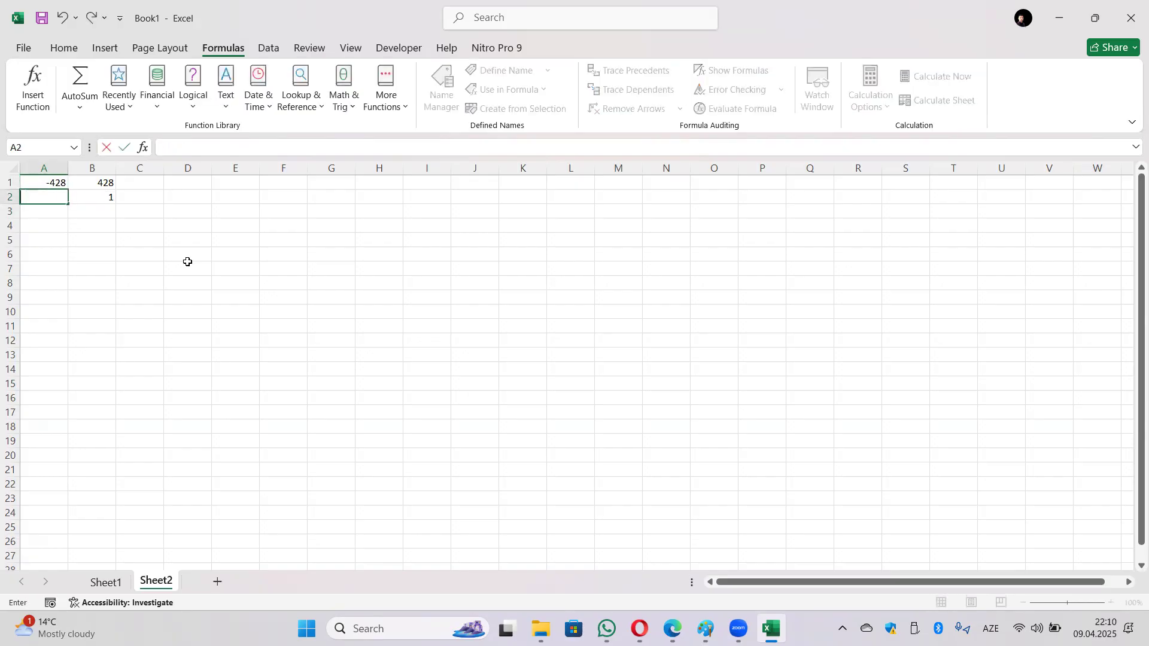
{"action": "type", "text": "6"}
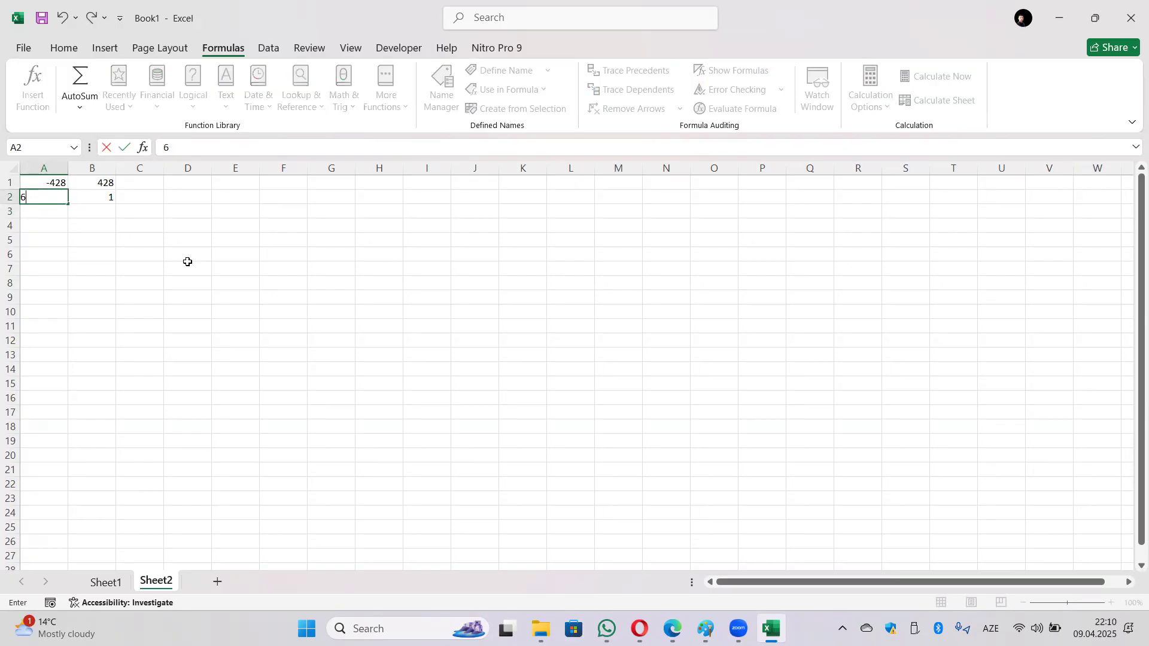
{"action": "key", "text": "Return"}
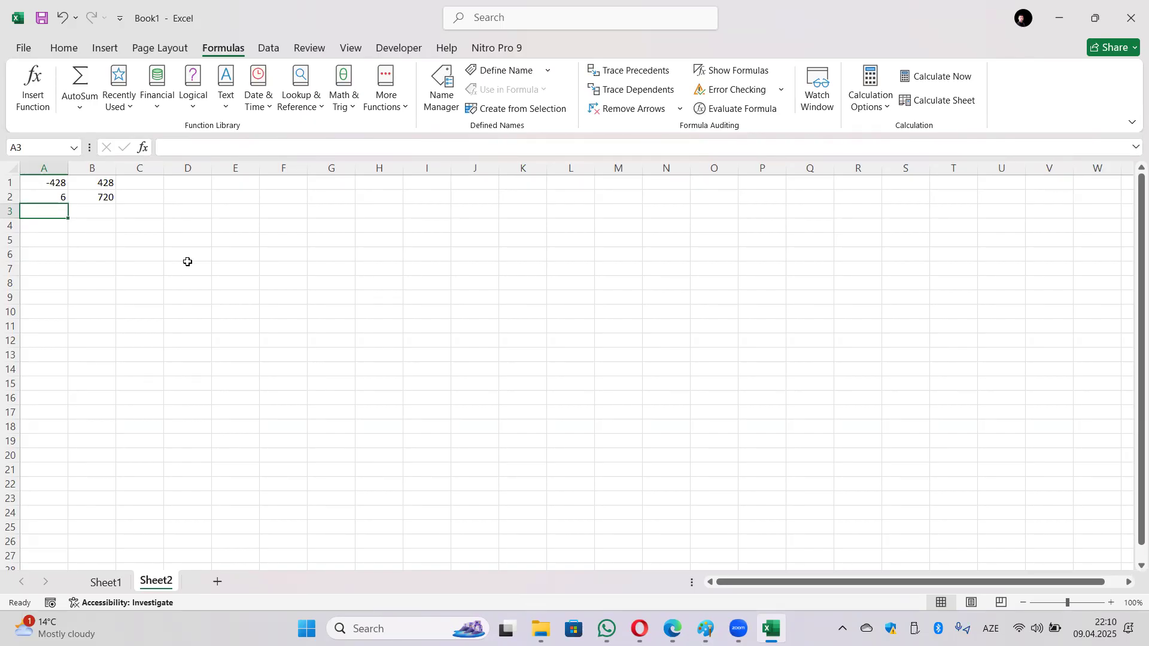
Step: Insert POWER from Math & Trig into A3 with C3 as Number and D3 as Power
{"action": "left_click", "coordinate": [344, 95]}
{"action": "scroll", "coordinate": [418, 315], "scroll_direction": "down", "scroll_amount": 3}
{"action": "scroll", "coordinate": [418, 315], "scroll_direction": "down", "scroll_amount": 3}
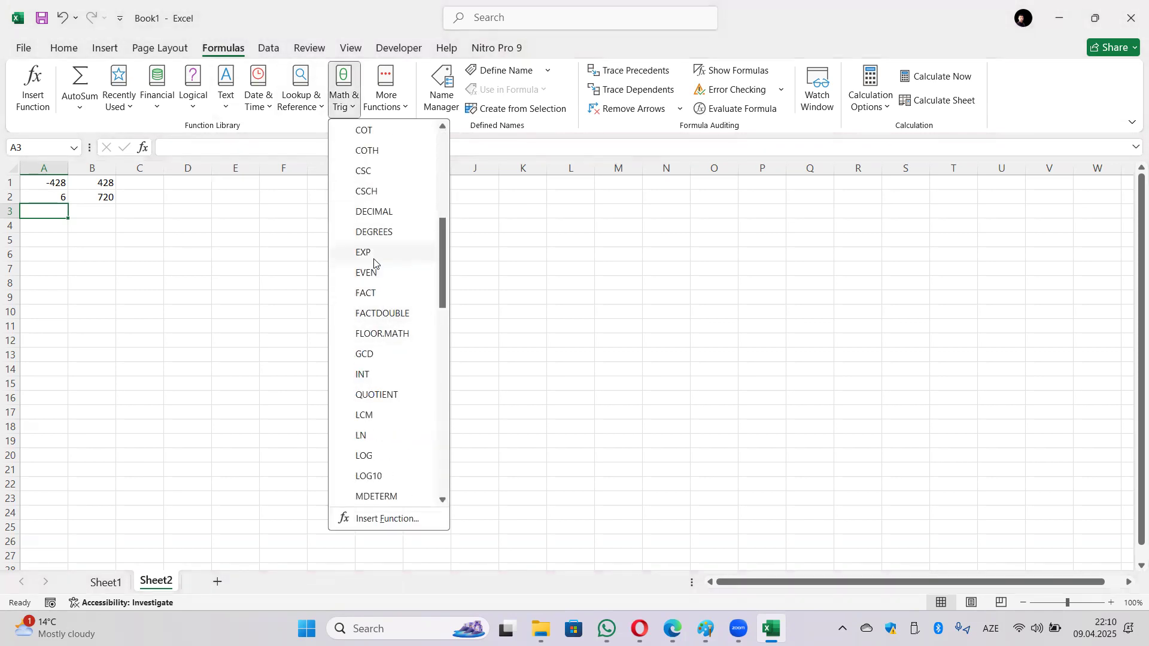
{"action": "scroll", "coordinate": [385, 359], "scroll_direction": "down", "scroll_amount": 2}
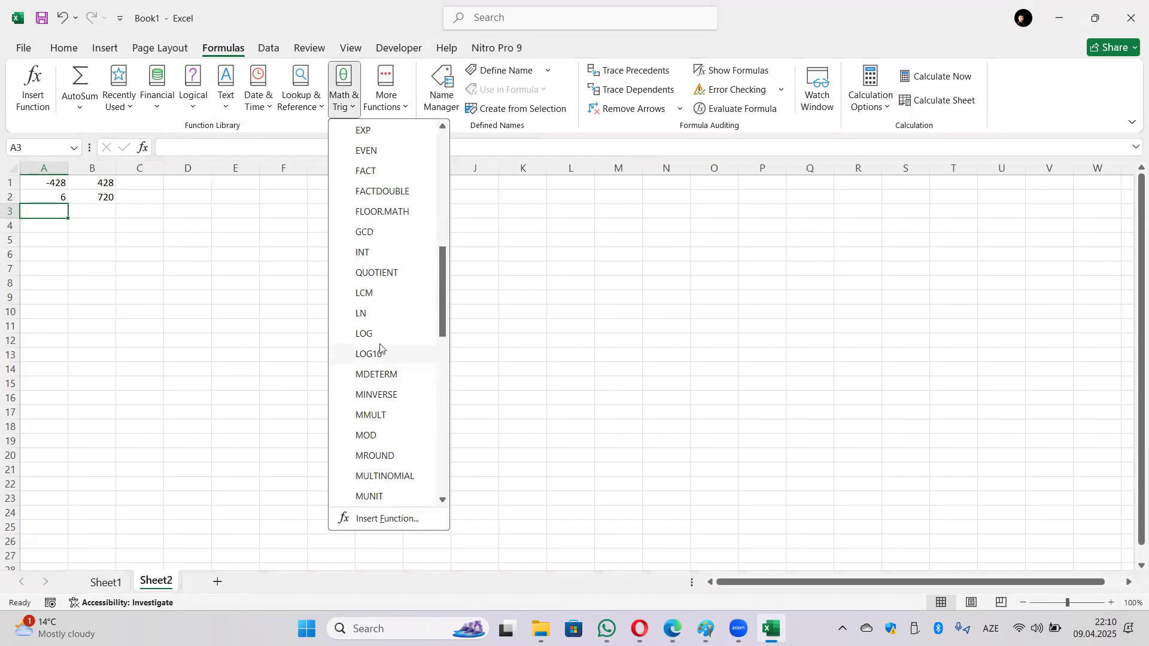
{"action": "scroll", "coordinate": [388, 424], "scroll_direction": "down", "scroll_amount": 1}
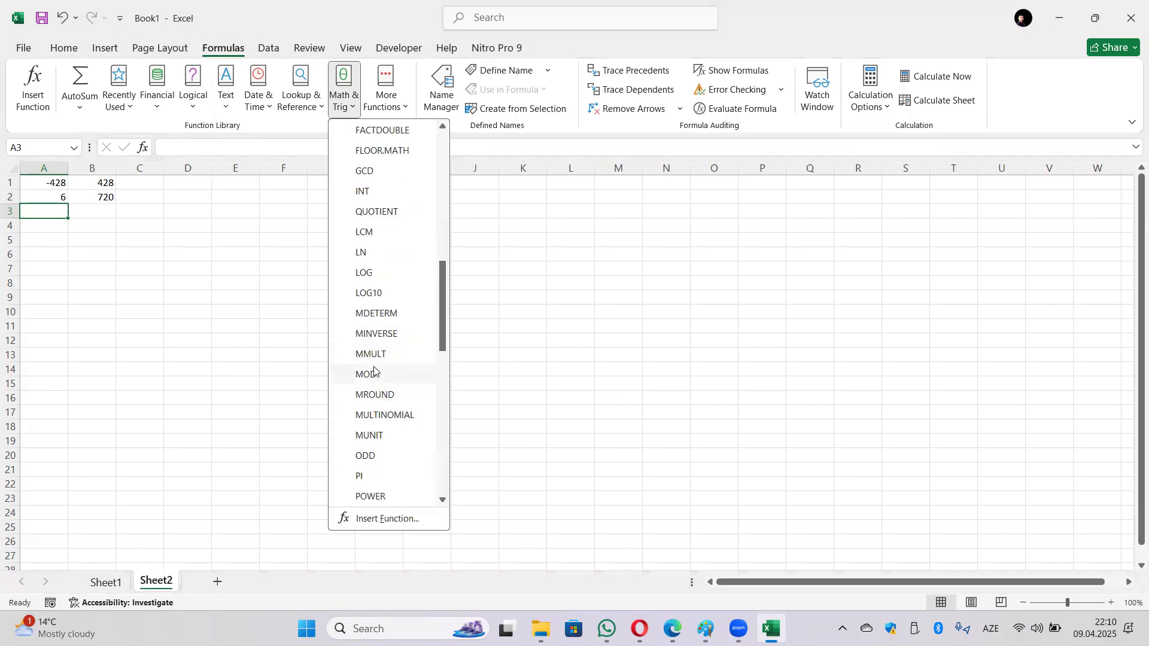
{"action": "scroll", "coordinate": [374, 370], "scroll_direction": "down", "scroll_amount": 3}
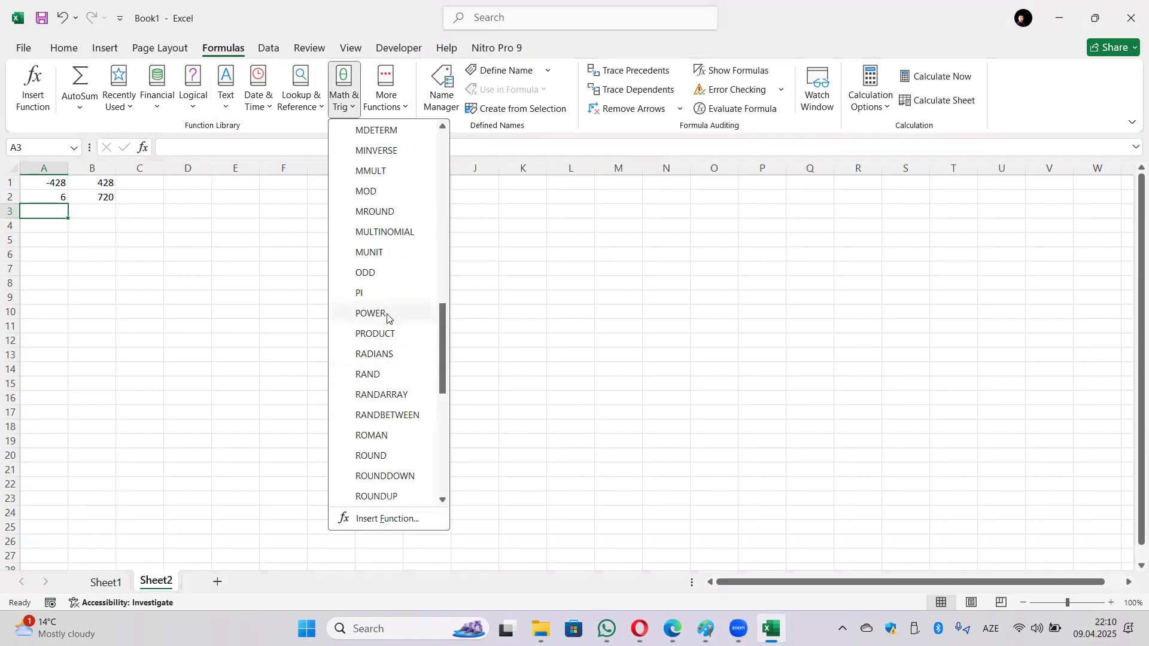
{"action": "left_click", "coordinate": [387, 322]}
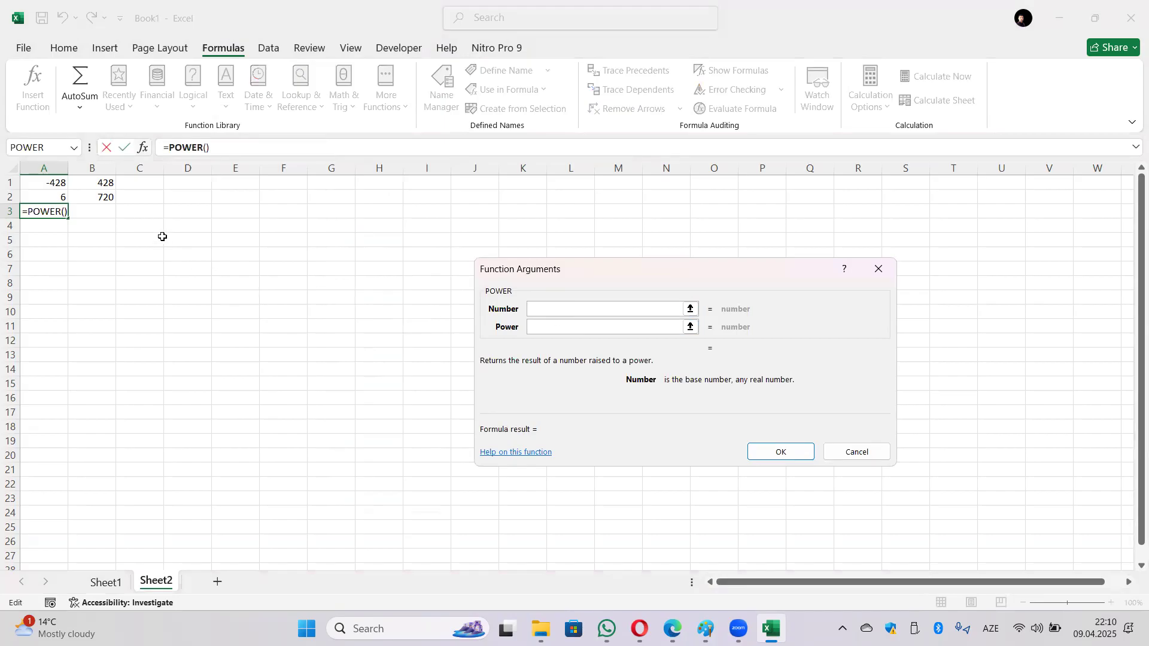
{"action": "left_click", "coordinate": [137, 214]}
{"action": "left_click", "coordinate": [570, 333]}
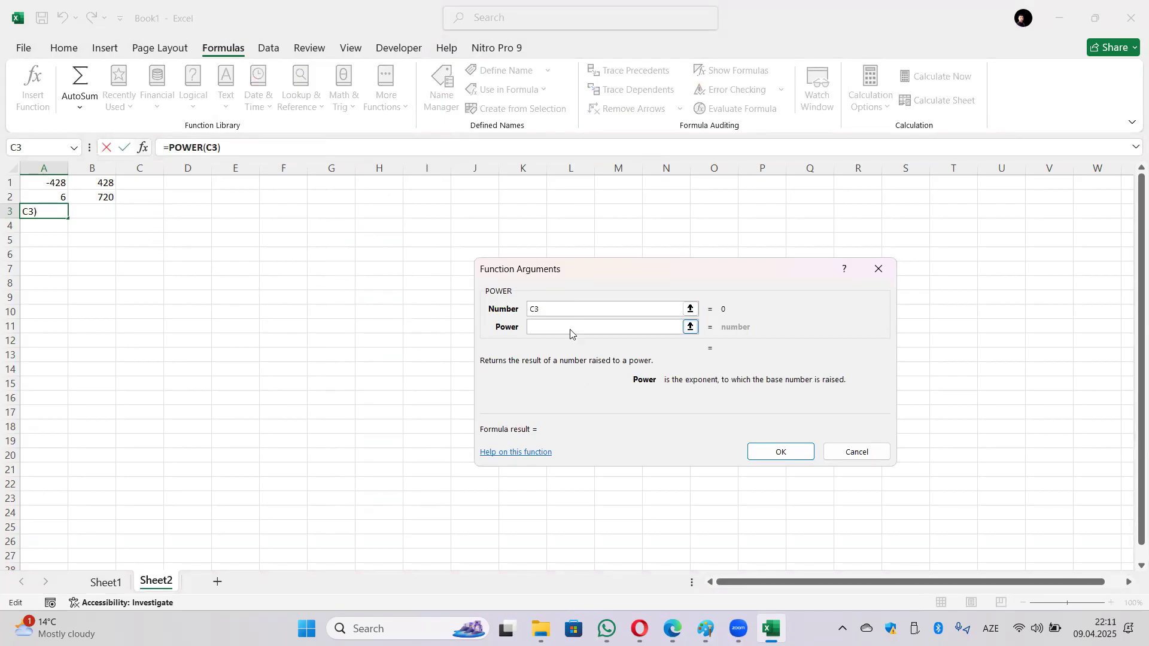
{"action": "left_click", "coordinate": [195, 214]}
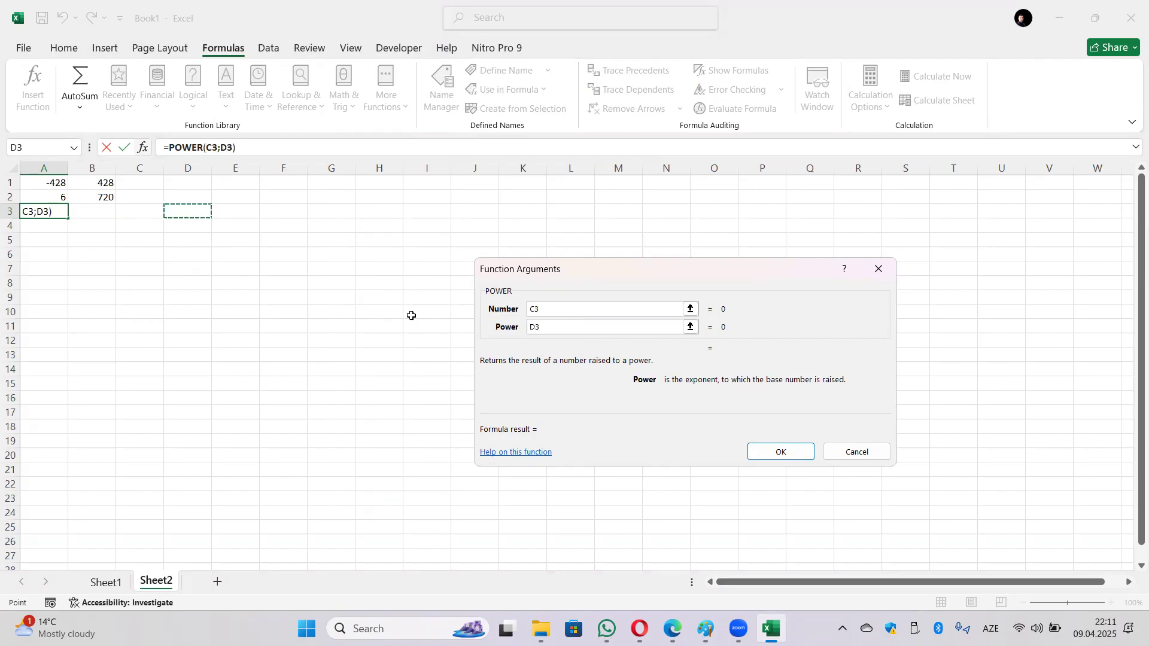
{"action": "left_click", "coordinate": [757, 452]}
Step: Check A3's #NUM! result while C3 and D3 are still empty
{"action": "left_click", "coordinate": [127, 213]}
{"action": "left_click", "coordinate": [46, 212]}
{"action": "left_click", "coordinate": [147, 210]}
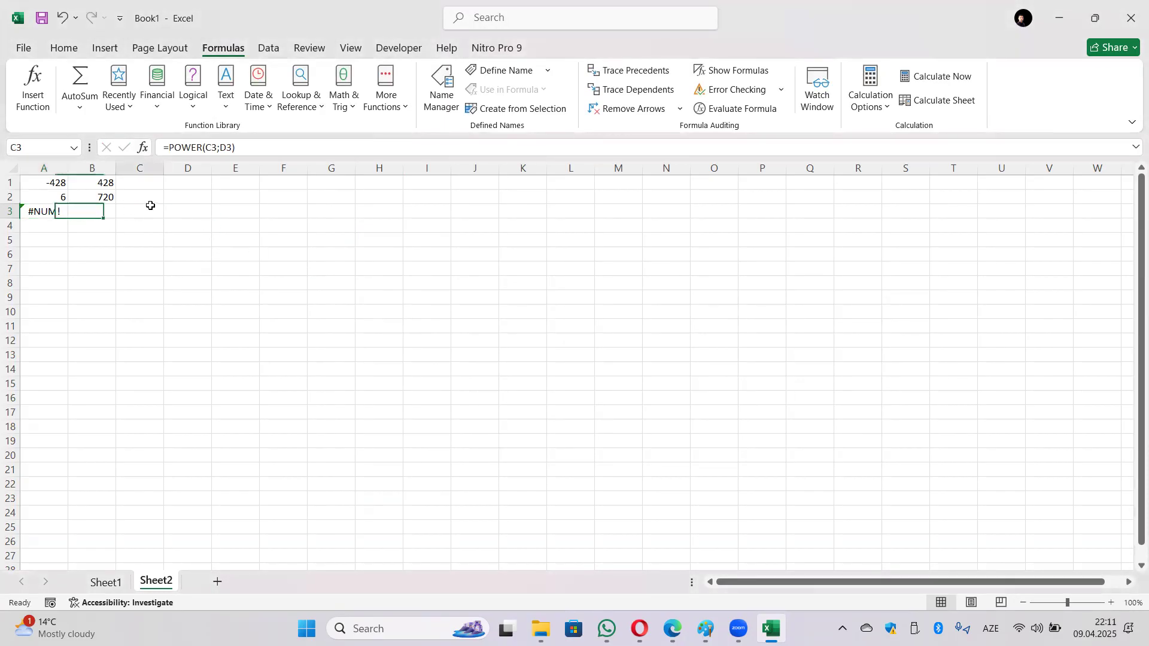
{"action": "left_click", "coordinate": [182, 216]}
Step: Enter 0 in both C3 and D3 and review A3's POWER formula
{"action": "left_click", "coordinate": [152, 218]}
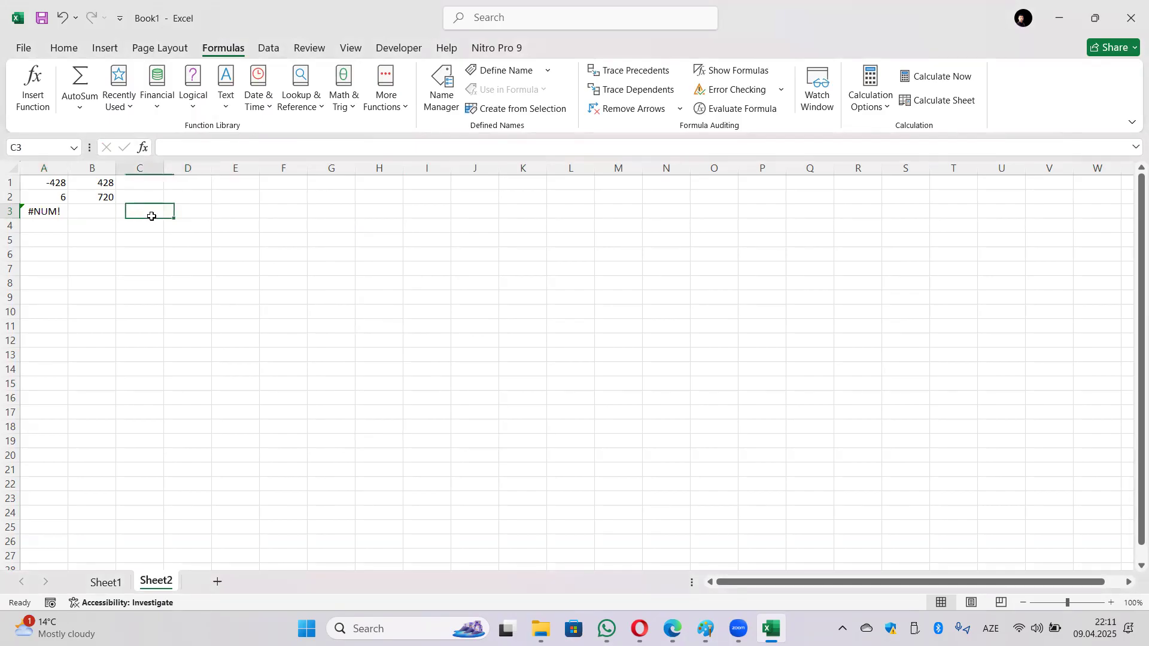
{"action": "type", "text": "0"}
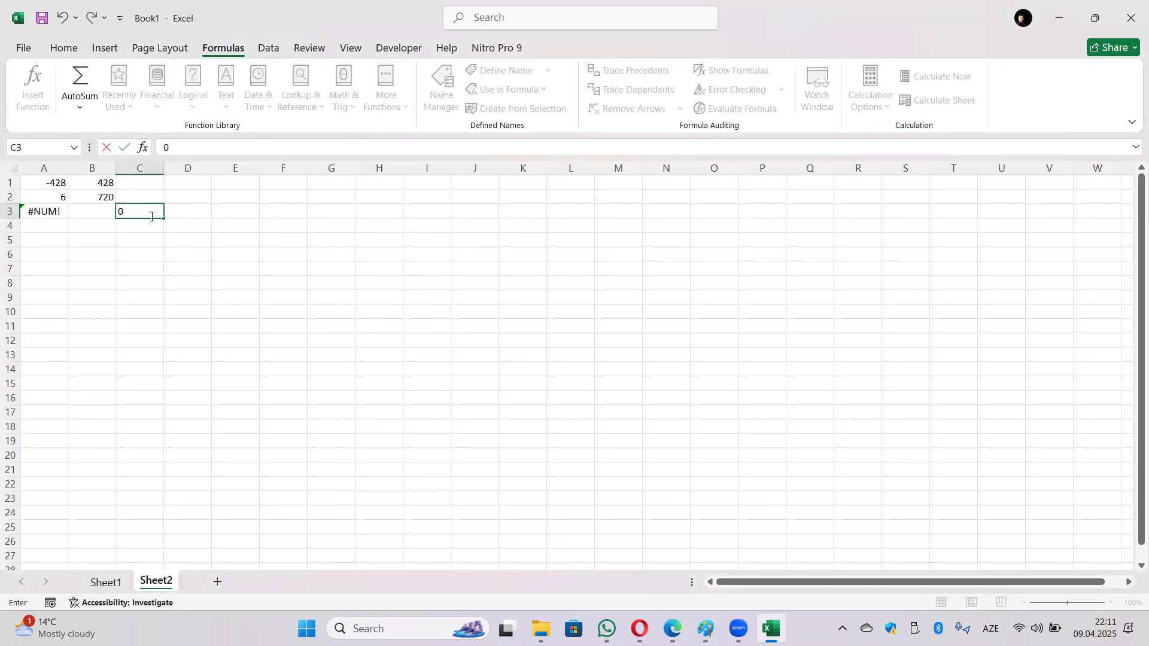
{"action": "key", "text": "Tab"}
{"action": "type", "text": "0"}
{"action": "key", "text": "Tab"}
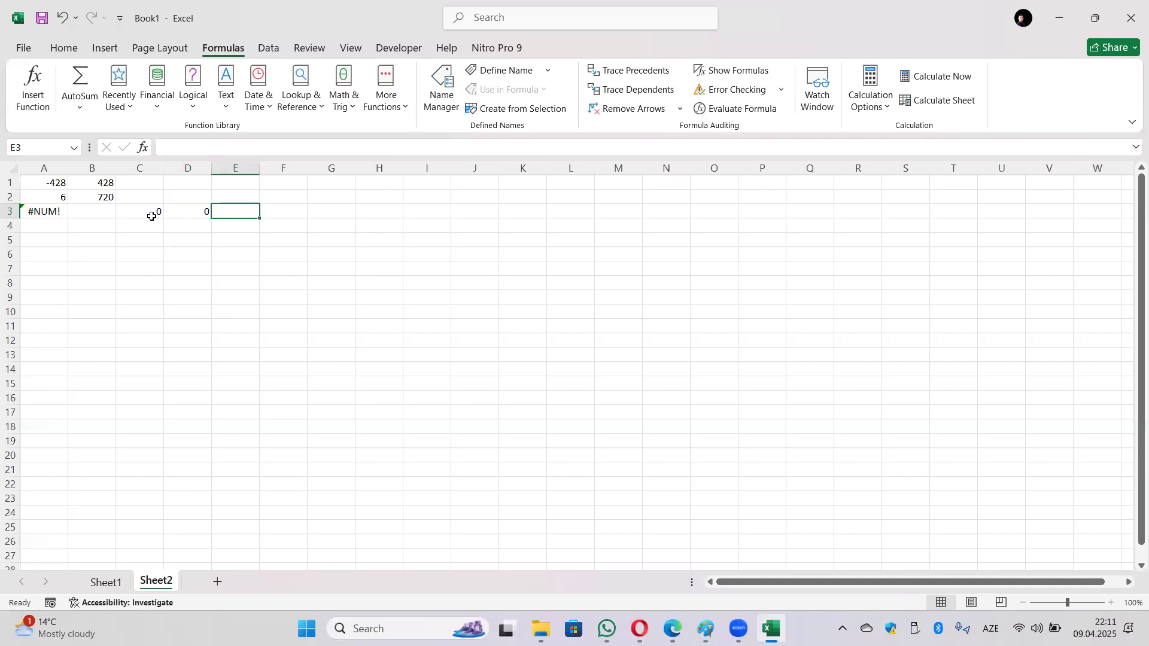
{"action": "left_click", "coordinate": [43, 215]}
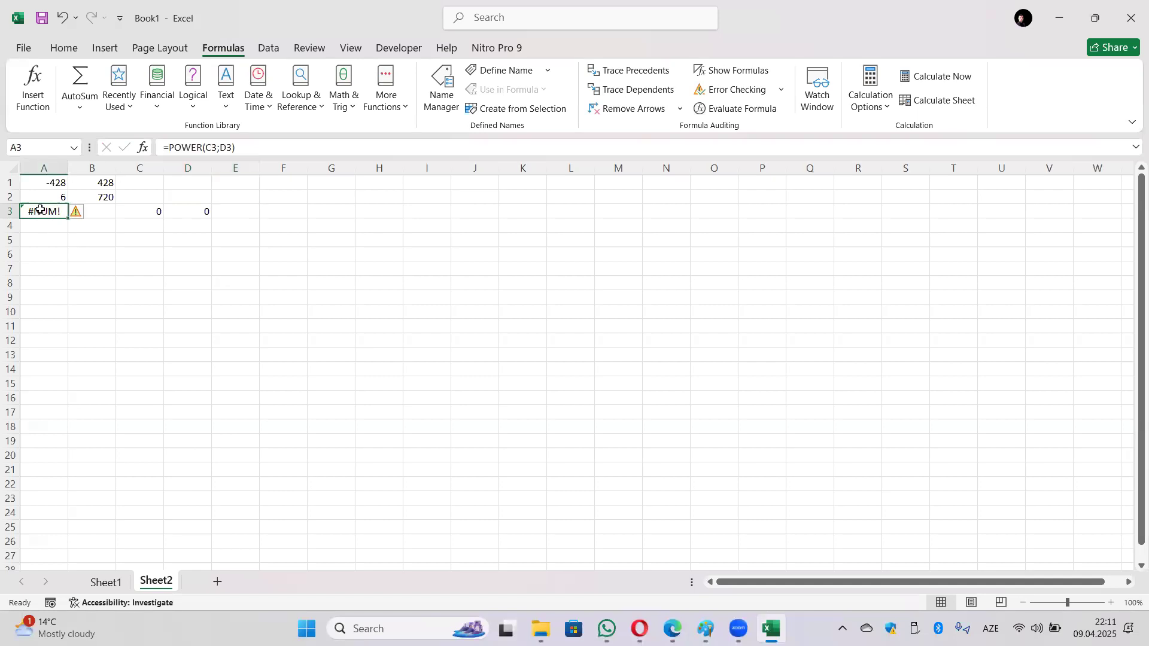
{"action": "left_click", "coordinate": [252, 147]}
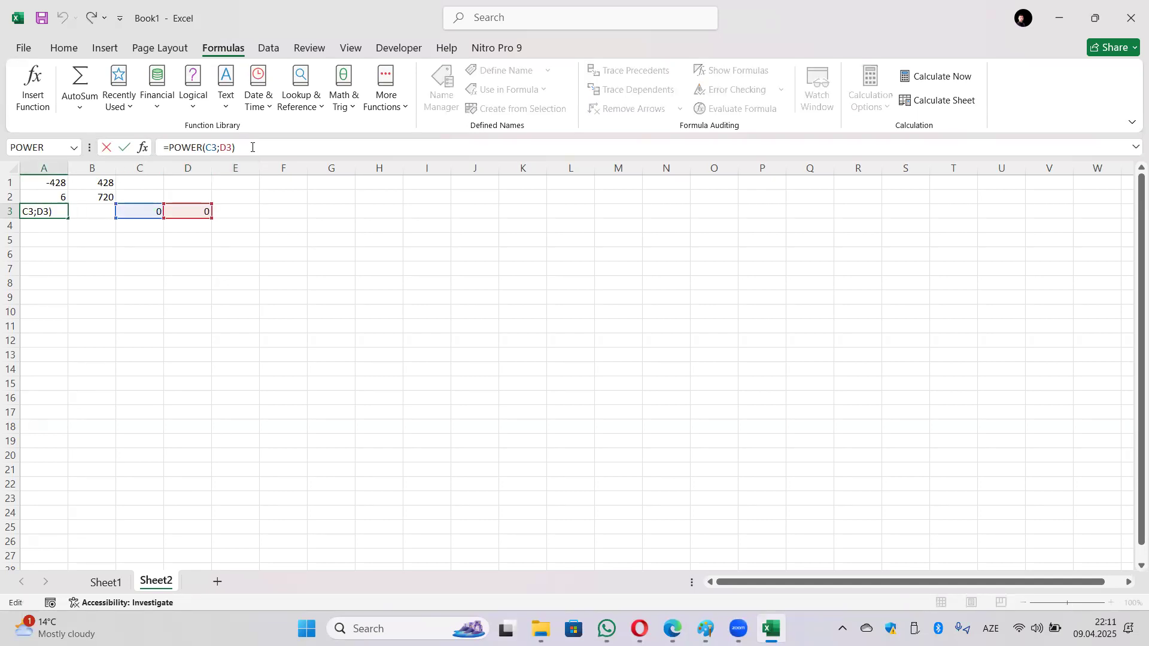
{"action": "key", "text": "Return"}
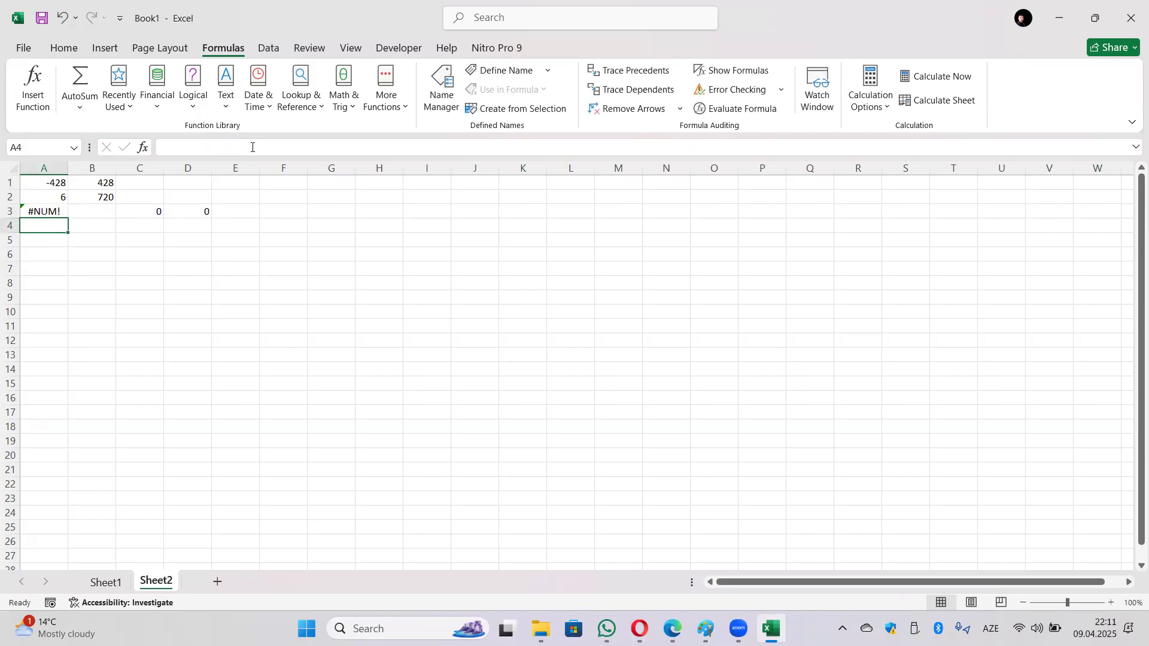
Step: Enter 5 as the base in C3
{"action": "left_click", "coordinate": [149, 209]}
{"action": "type", "text": "5"}
{"action": "key", "text": "Return"}
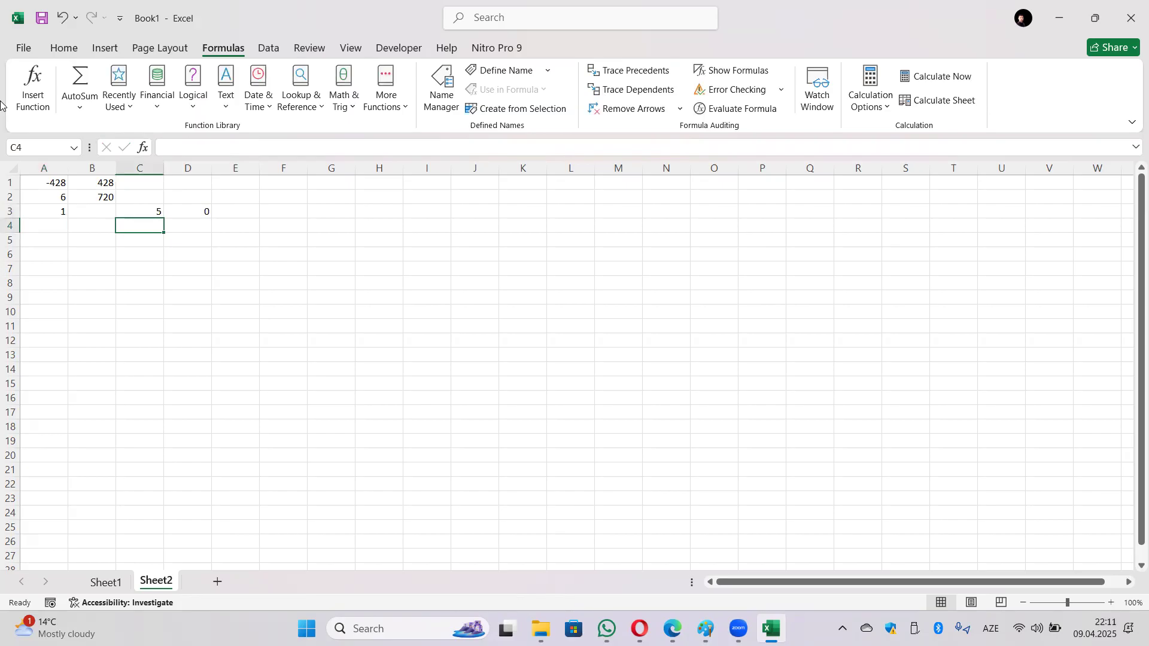
{"action": "key", "text": "Right"}
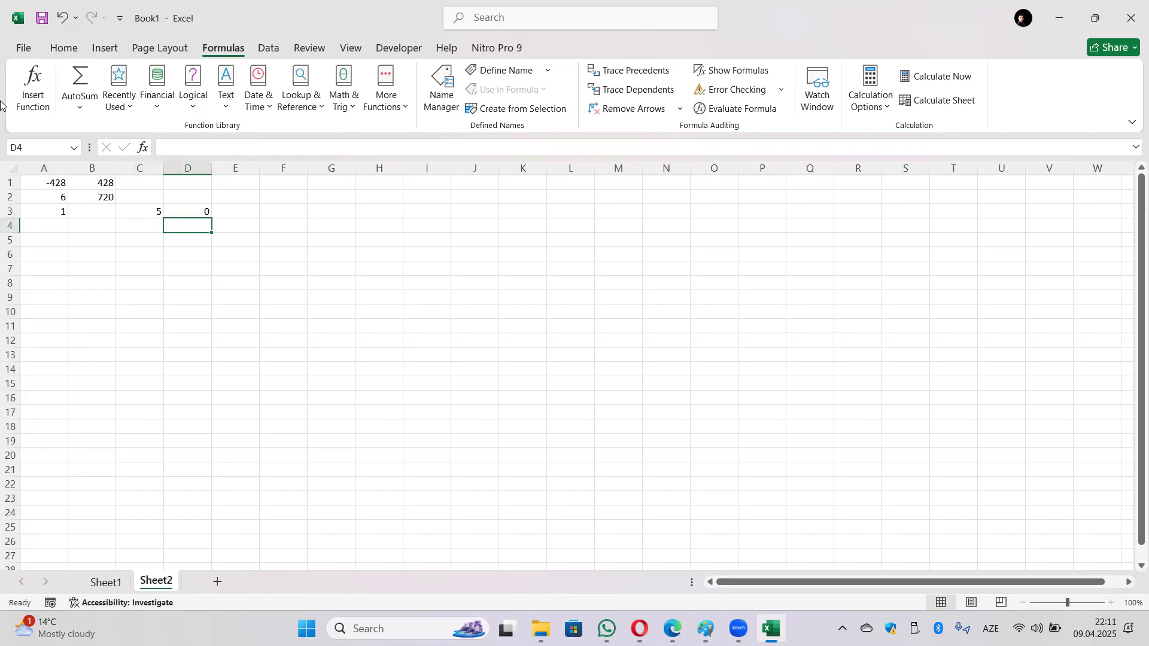
{"action": "key", "text": "Left"}
{"action": "key", "text": "Up"}
Step: Try base 0 in C3 with exponent 5, then exponent 0 in D3
{"action": "type", "text": "0"}
{"action": "key", "text": "Tab"}
{"action": "type", "text": "1"}
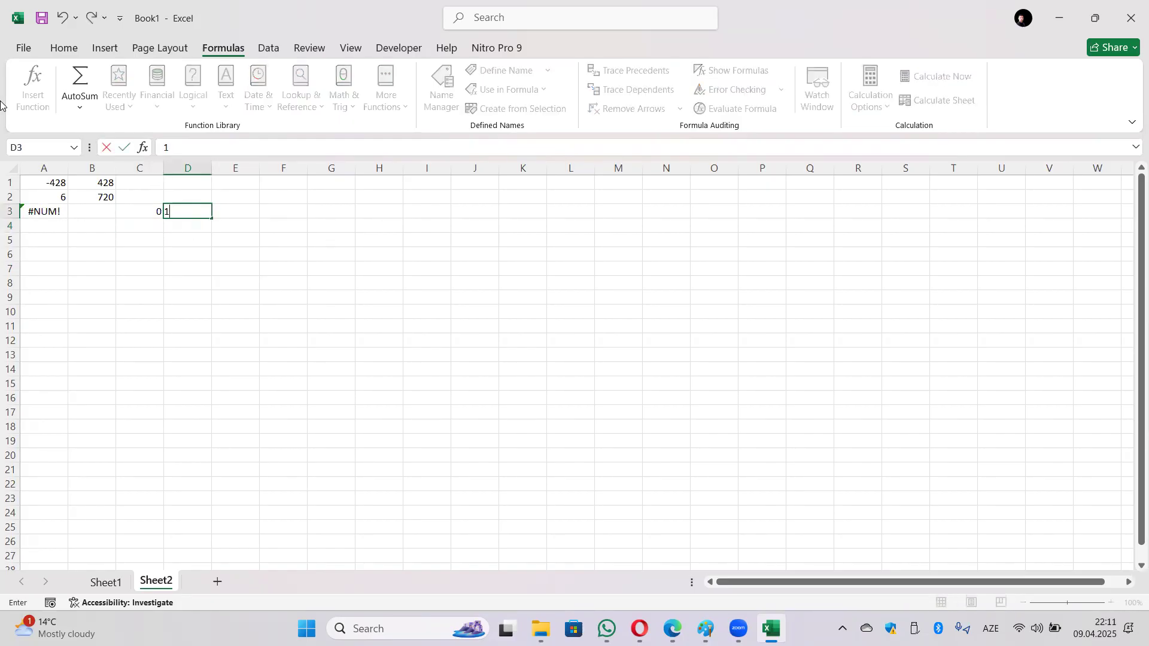
{"action": "key", "text": "BackSpace"}
{"action": "type", "text": "5"}
{"action": "key", "text": "Return"}
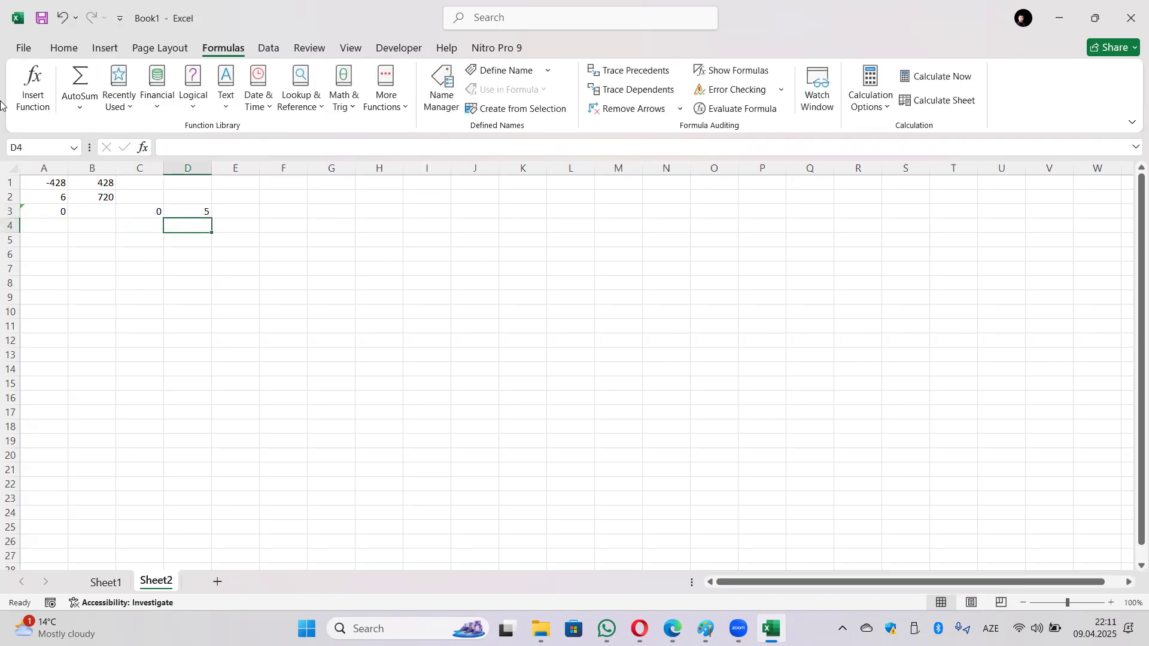
{"action": "key", "text": "Up"}
{"action": "key", "text": "Left"}
{"action": "key", "text": "Right"}
{"action": "type", "text": "0"}
{"action": "key", "text": "Return"}
Step: Try base 7 with exponent 2, then base 6 with exponent 3
{"action": "key", "text": "Up"}
{"action": "key", "text": "Left"}
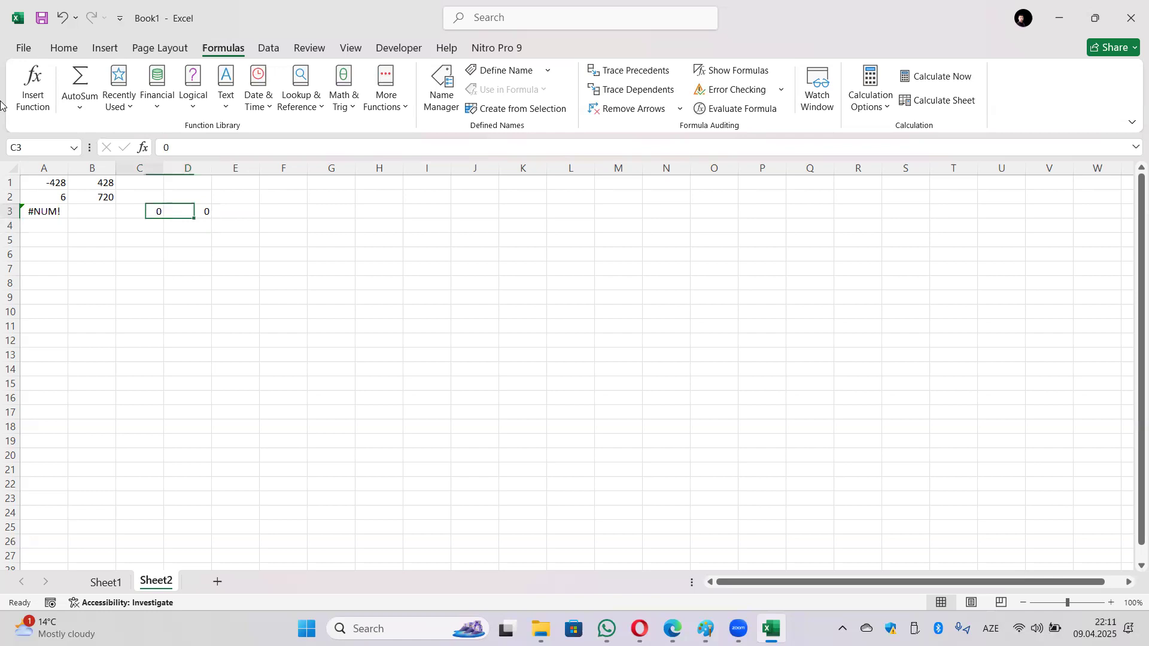
{"action": "type", "text": "7"}
{"action": "key", "text": "Tab"}
{"action": "type", "text": "2"}
{"action": "key", "text": "Return"}
{"action": "key", "text": "Up"}
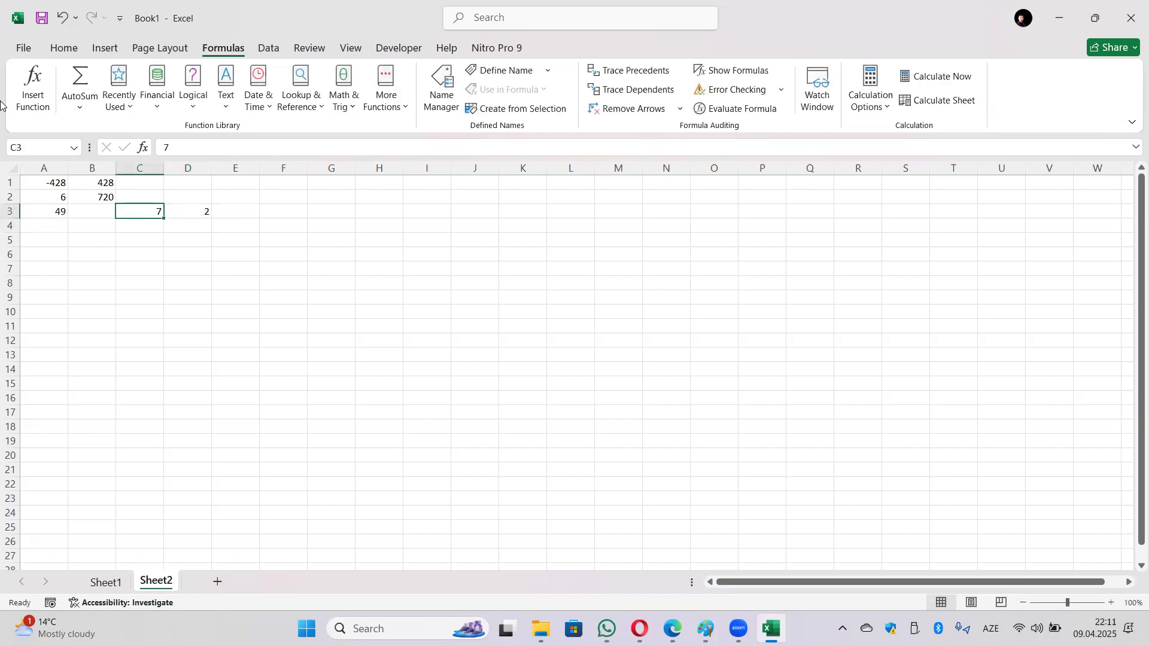
{"action": "type", "text": "6"}
{"action": "key", "text": "Tab"}
{"action": "type", "text": "3"}
{"action": "key", "text": "Return"}
Step: Set C3 to 5 and D3 to 4 so A3 shows 625
{"action": "key", "text": "Left"}
{"action": "key", "text": "Up"}
{"action": "type", "text": "5"}
{"action": "key", "text": "Tab"}
{"action": "type", "text": "4"}
{"action": "key", "text": "Return"}
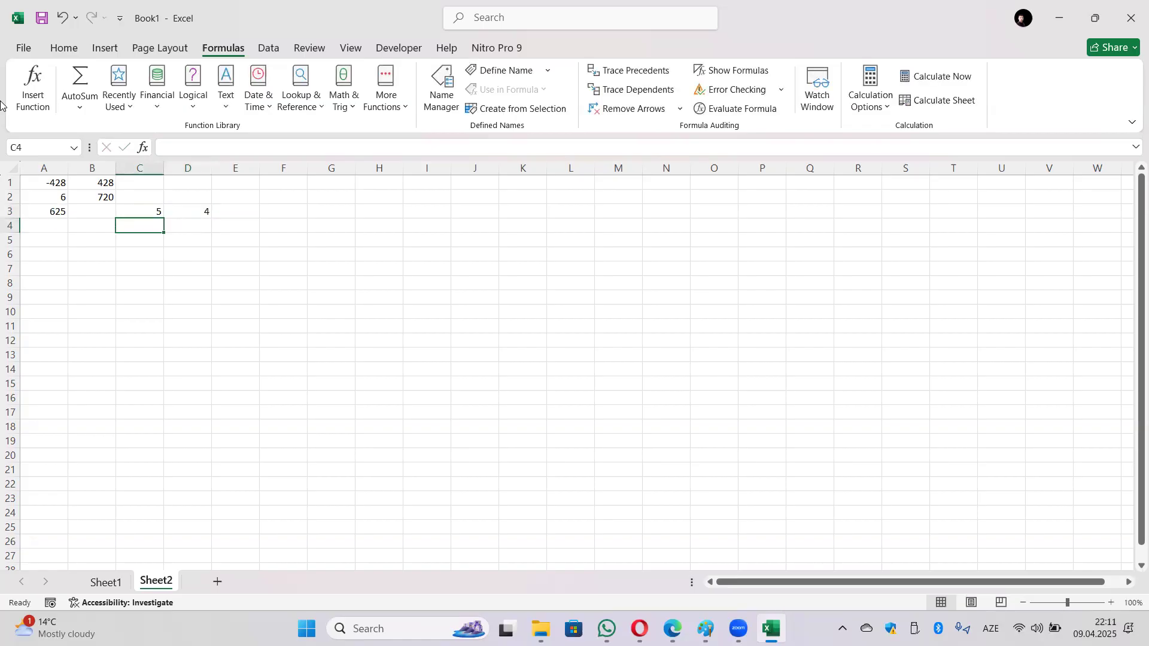
{"action": "key", "text": "Up"}
{"action": "key", "text": "Down"}
{"action": "key", "text": "Left"}
{"action": "key", "text": "Left"}
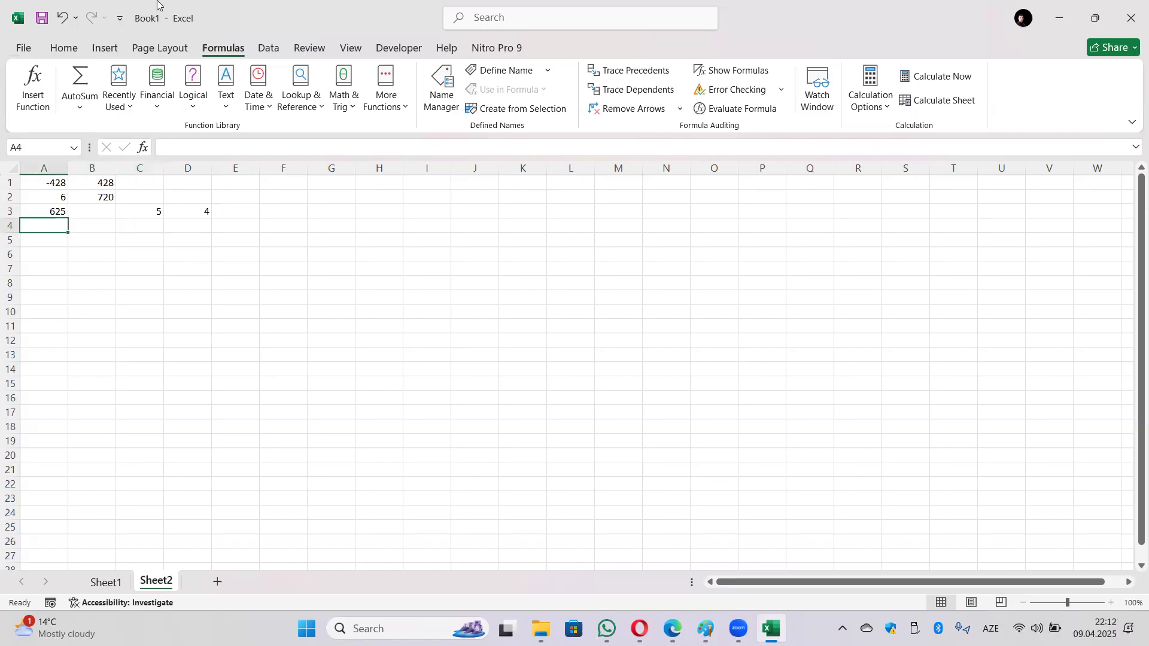
Step: Insert =PRODUCT(C3:D3) into A4 from Math & Trig, multiplying 5 by 4 for 20
{"action": "left_click", "coordinate": [342, 107]}
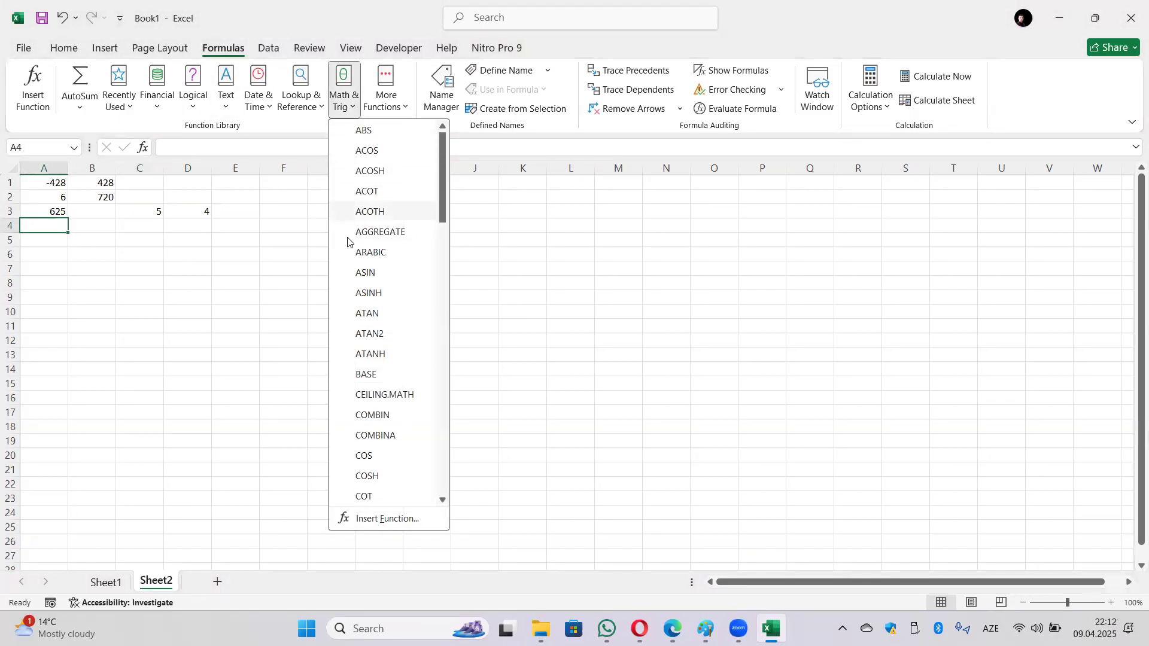
{"action": "scroll", "coordinate": [384, 317], "scroll_direction": "down", "scroll_amount": 7}
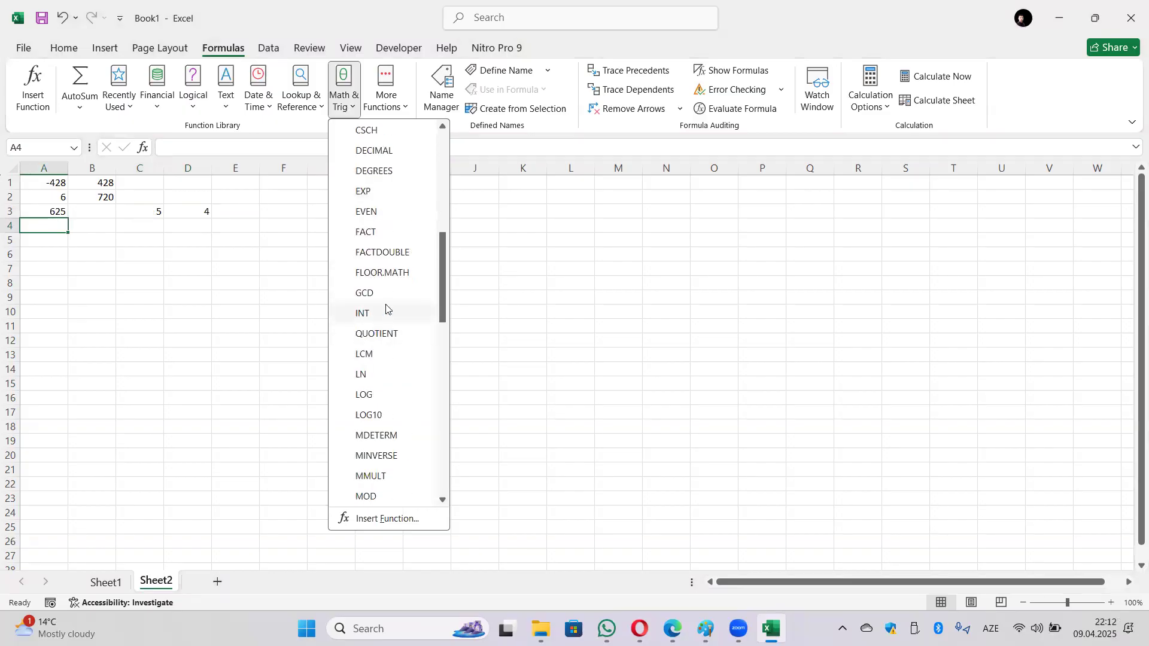
{"action": "scroll", "coordinate": [386, 324], "scroll_direction": "down", "scroll_amount": 4}
{"action": "scroll", "coordinate": [394, 323], "scroll_direction": "down", "scroll_amount": 1}
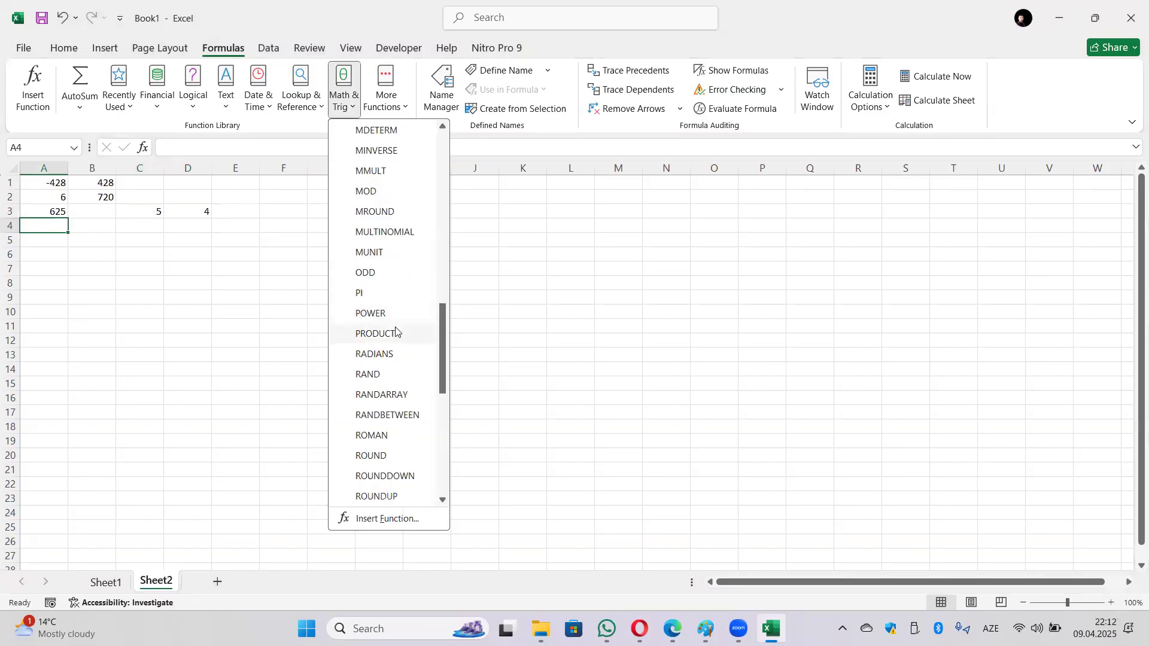
{"action": "left_click", "coordinate": [398, 334]}
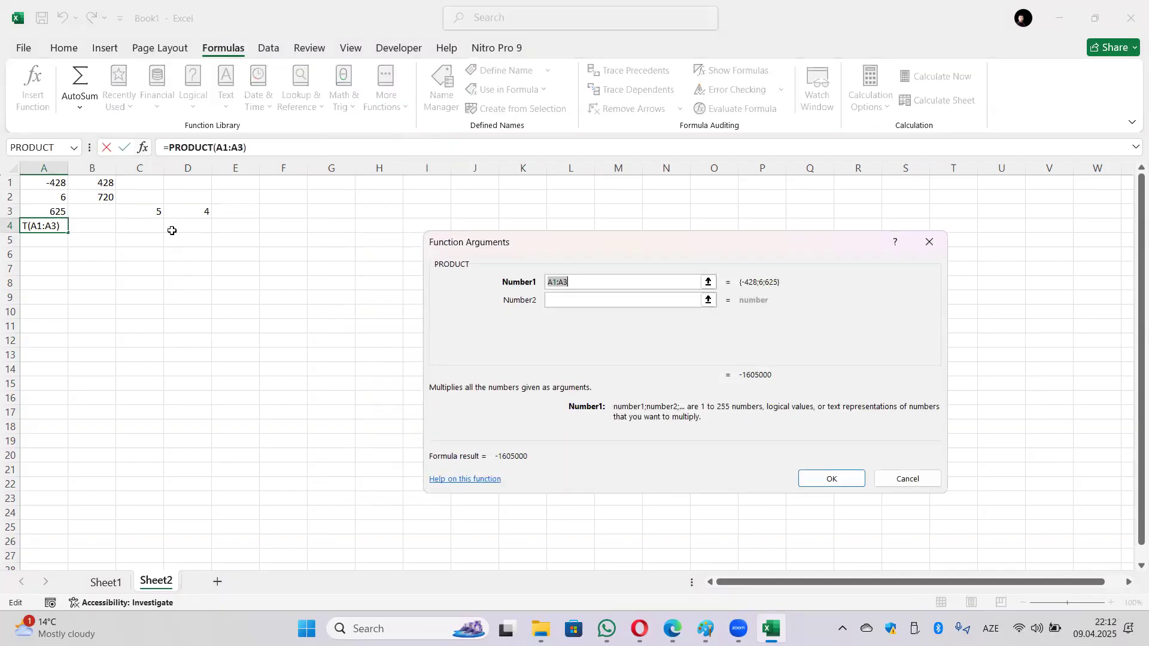
{"action": "left_click_drag", "start_coordinate": [147, 212], "coordinate": [197, 213]}
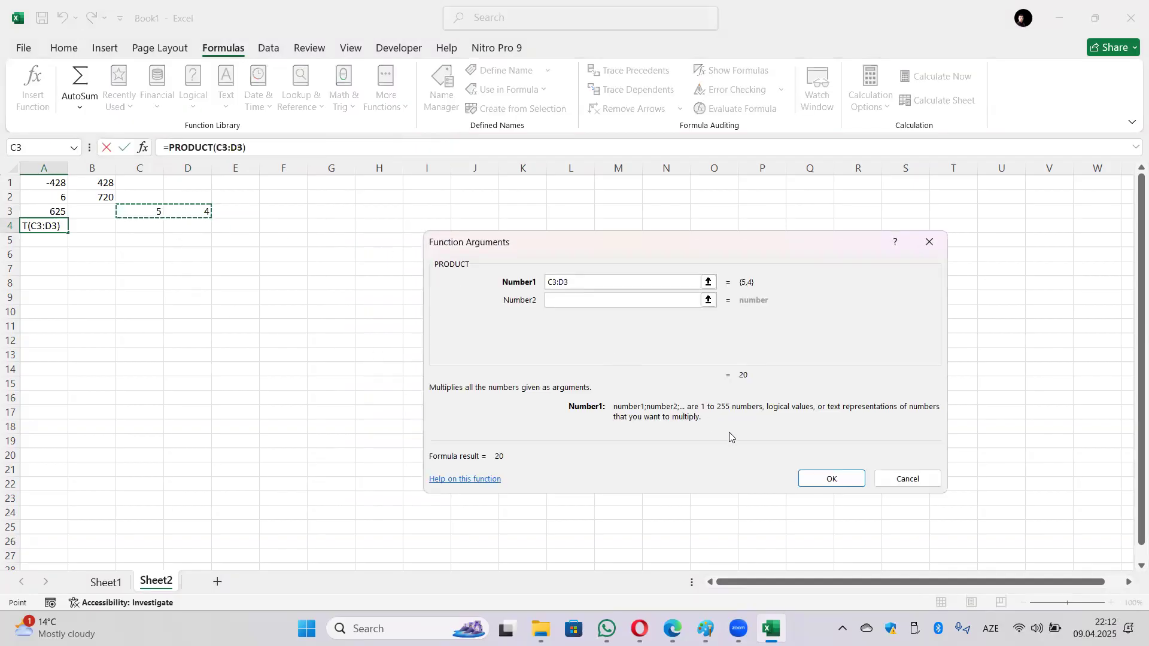
{"action": "left_click", "coordinate": [829, 478]}
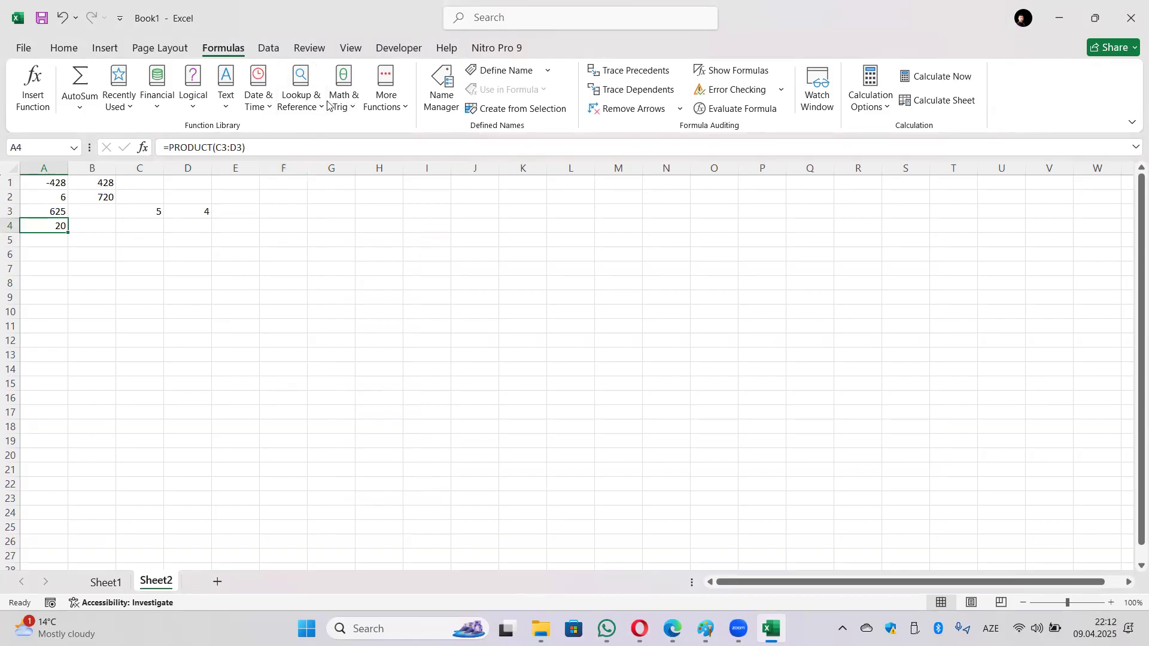
Step: Enter =SUM(A1:D4) in A5 from Math & Trig, totalling 1380
{"action": "left_click", "coordinate": [51, 241]}
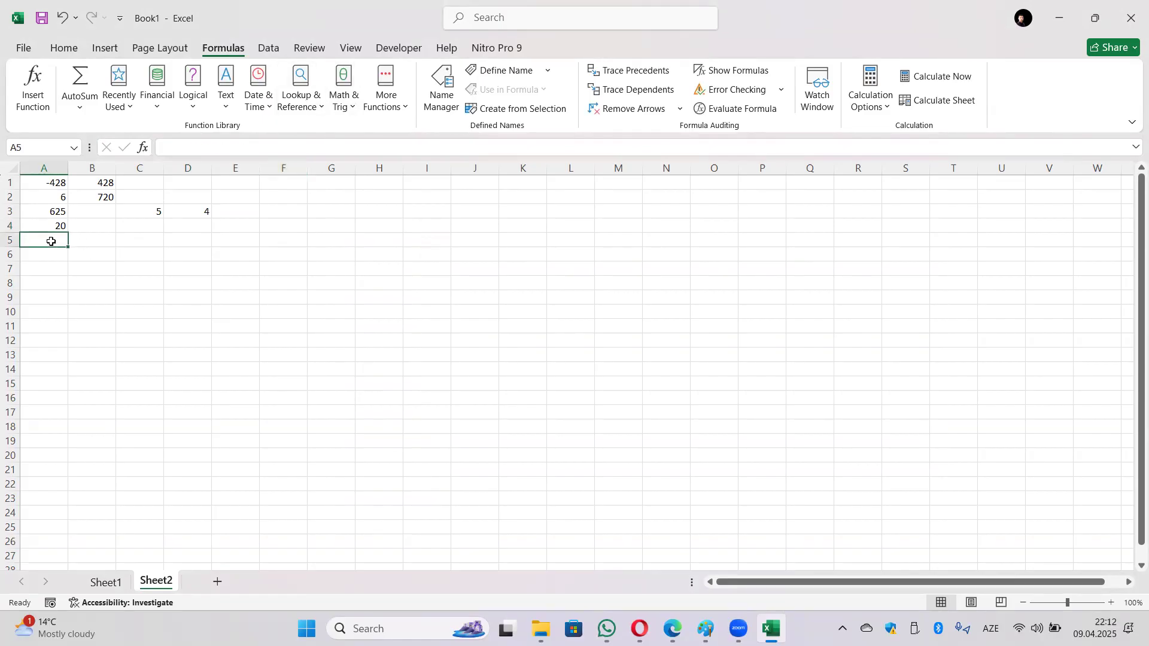
{"action": "left_click", "coordinate": [346, 96]}
{"action": "scroll", "coordinate": [389, 323], "scroll_direction": "down", "scroll_amount": 9}
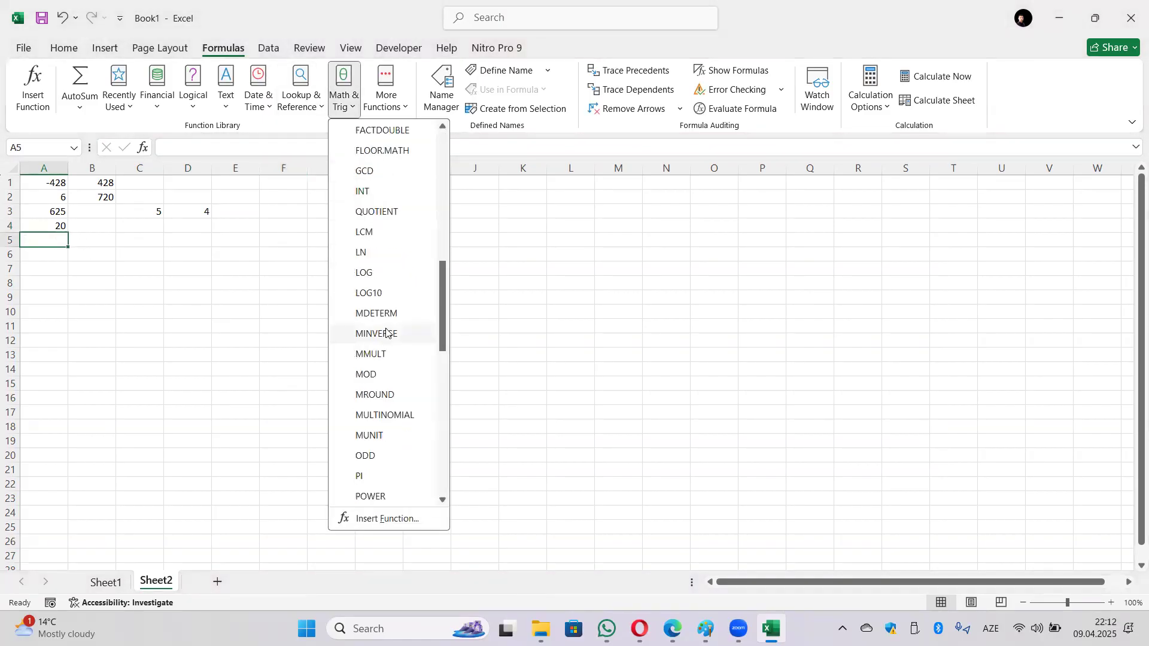
{"action": "scroll", "coordinate": [386, 333], "scroll_direction": "down", "scroll_amount": 7}
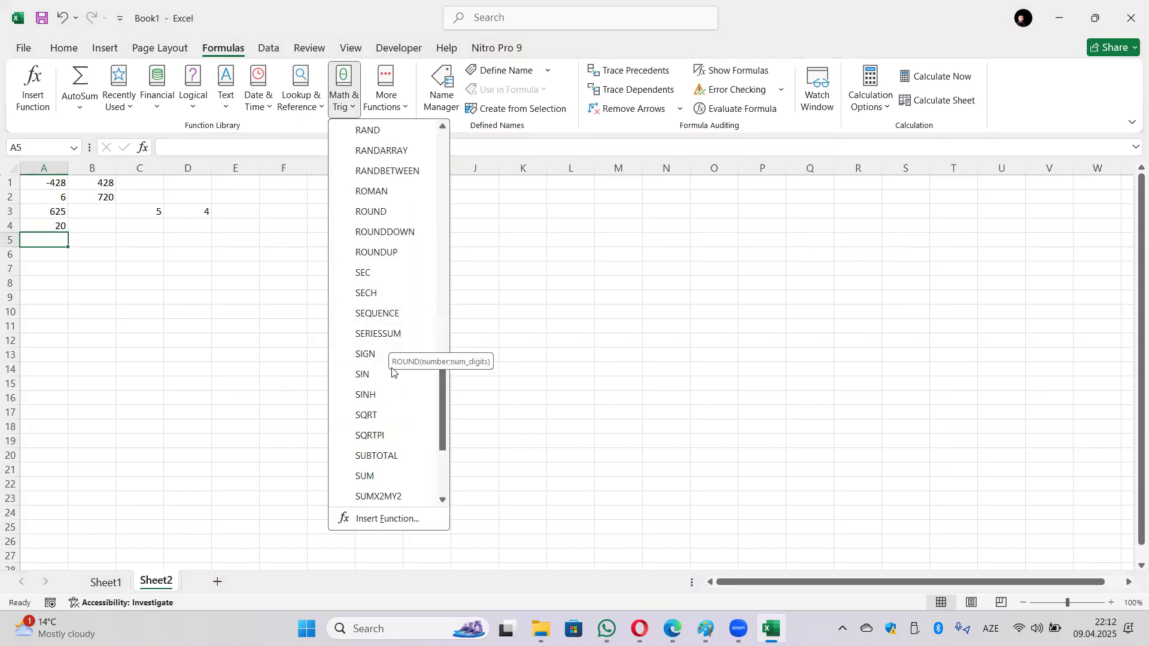
{"action": "scroll", "coordinate": [386, 422], "scroll_direction": "down", "scroll_amount": 1}
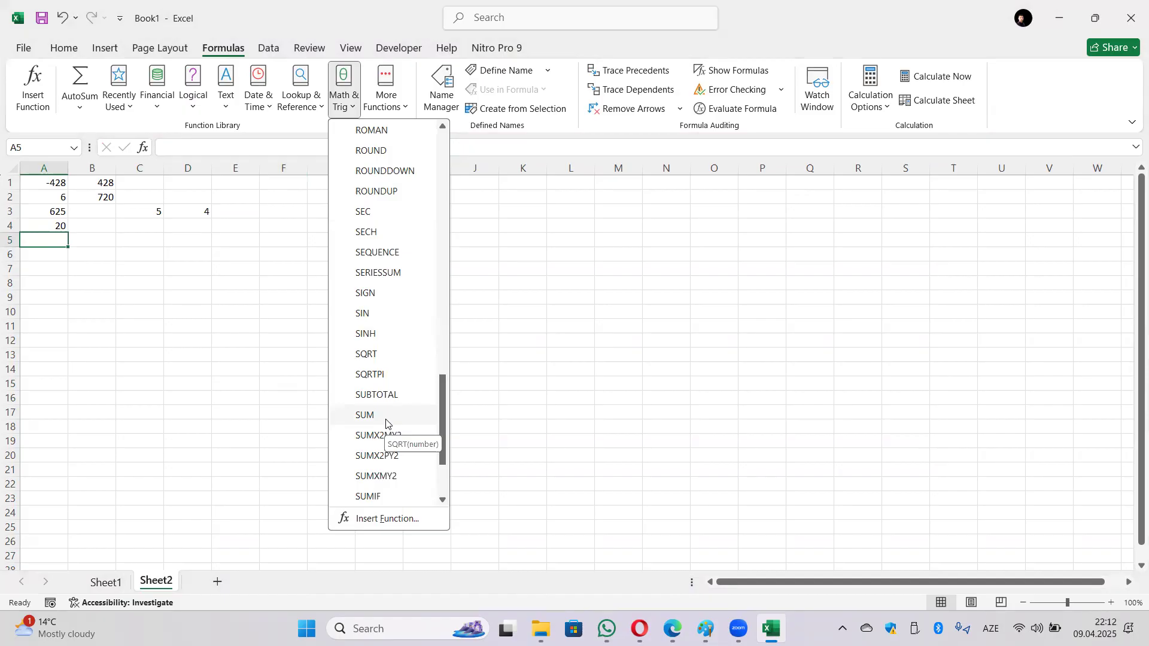
{"action": "scroll", "coordinate": [386, 422], "scroll_direction": "down", "scroll_amount": 1}
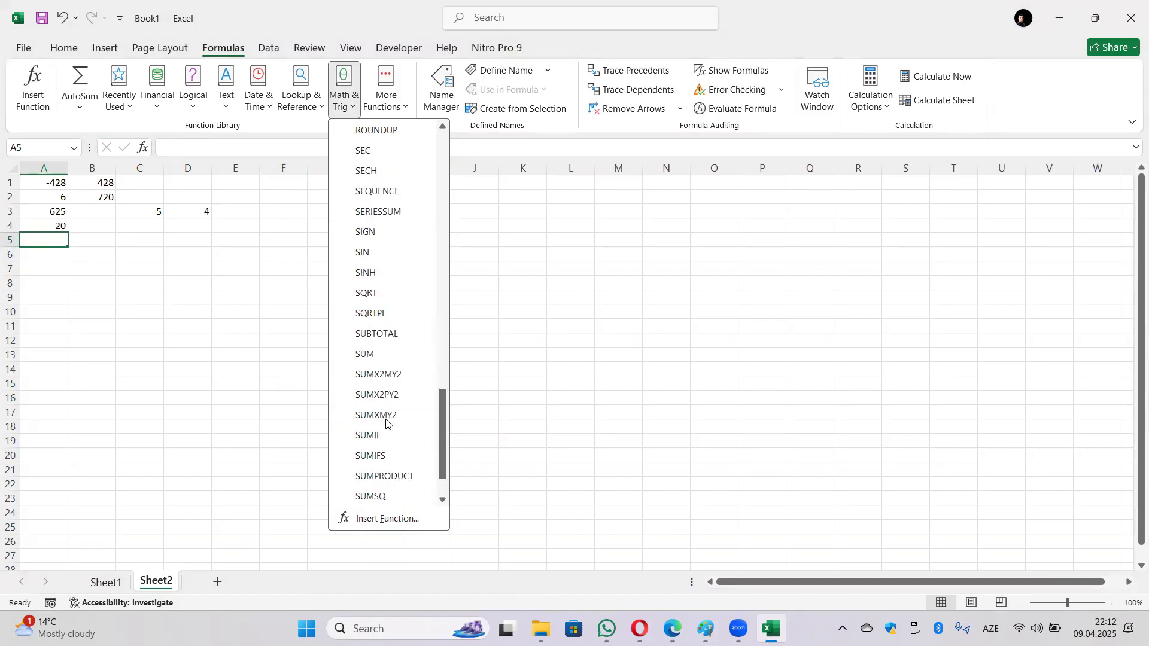
{"action": "left_click", "coordinate": [391, 354]}
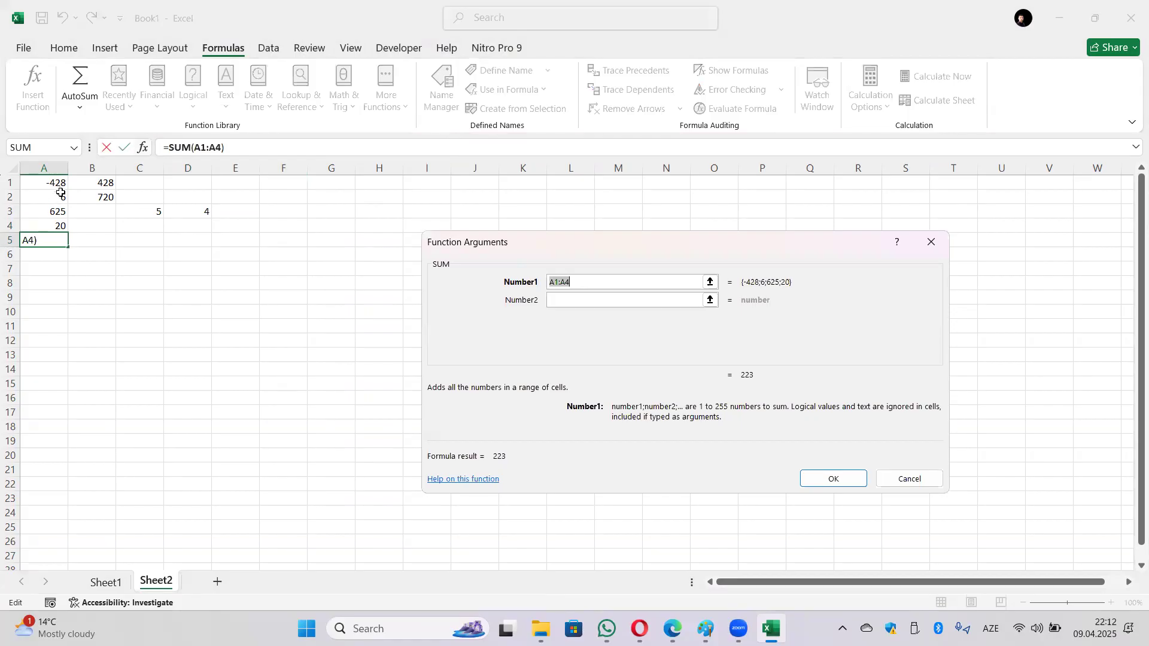
{"action": "left_click_drag", "start_coordinate": [57, 180], "coordinate": [209, 225]}
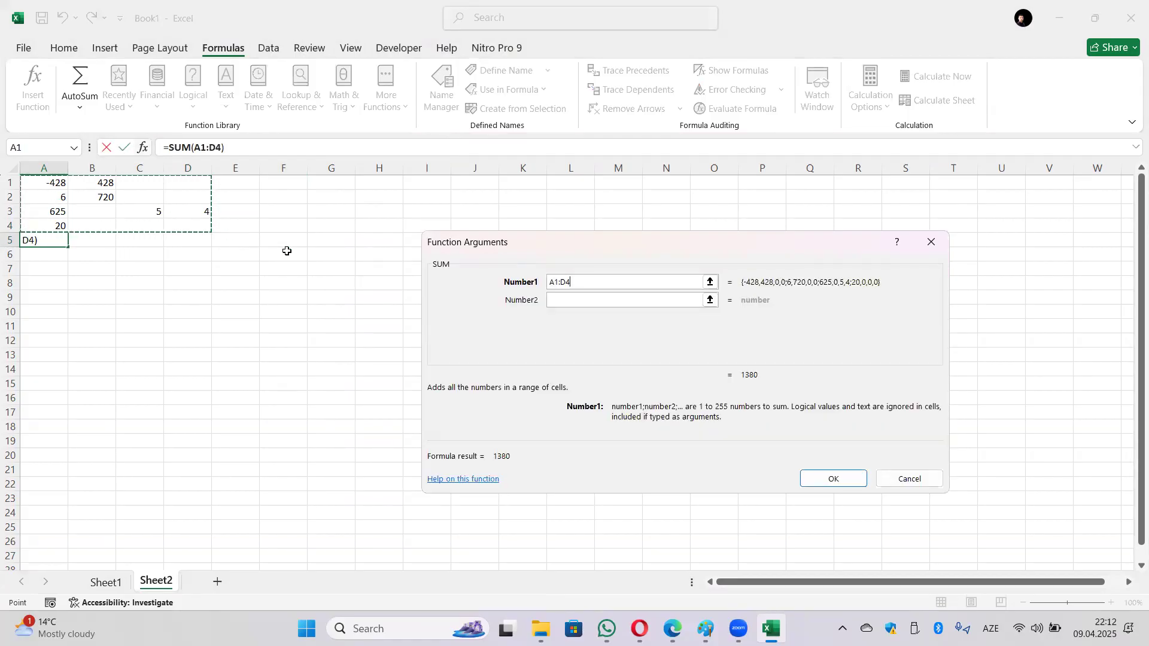
{"action": "left_click", "coordinate": [828, 482]}
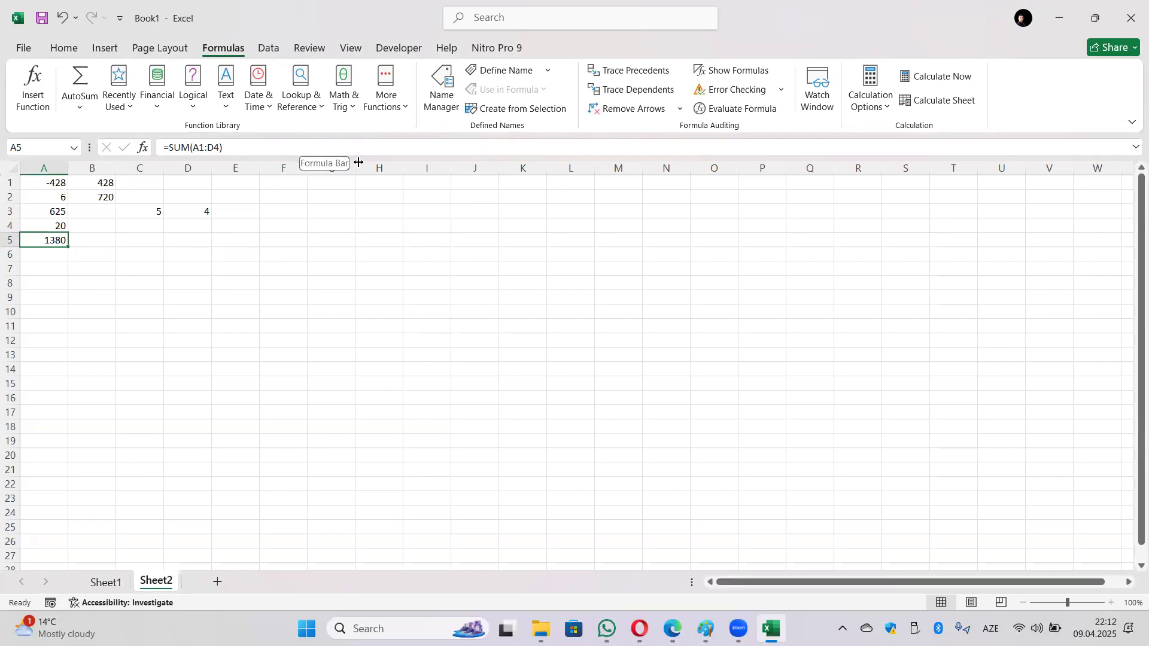
Step: Enter =SQRT(A3) in D9 from Math & Trig, returning 25
{"action": "left_click", "coordinate": [349, 107]}
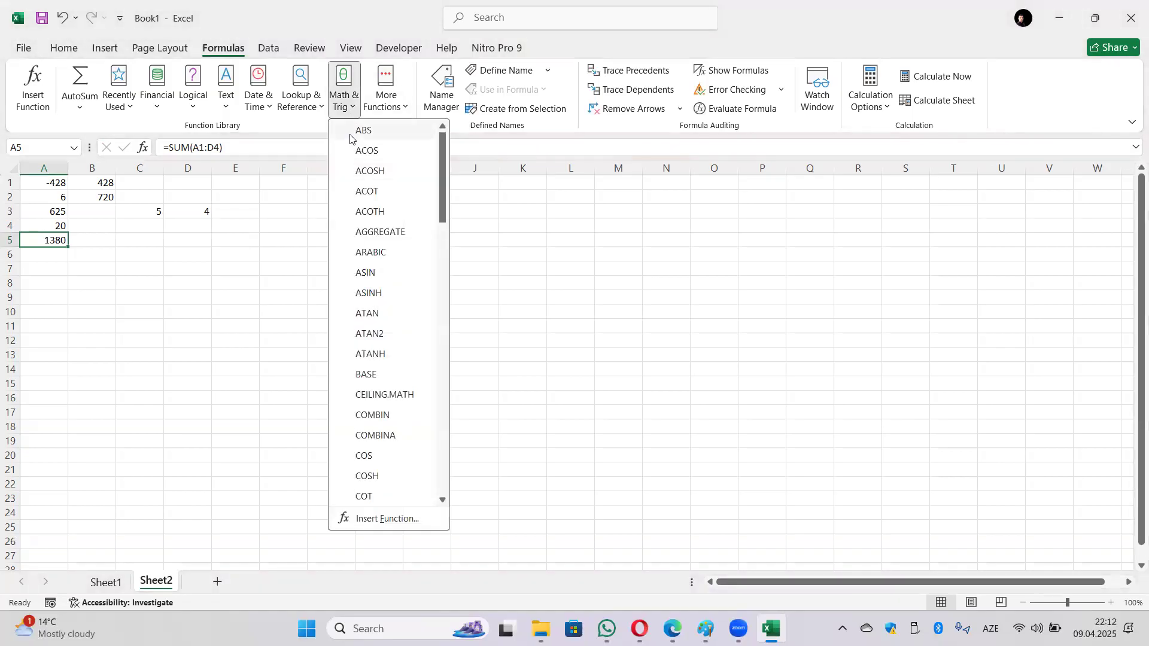
{"action": "scroll", "coordinate": [368, 213], "scroll_direction": "down", "scroll_amount": 1}
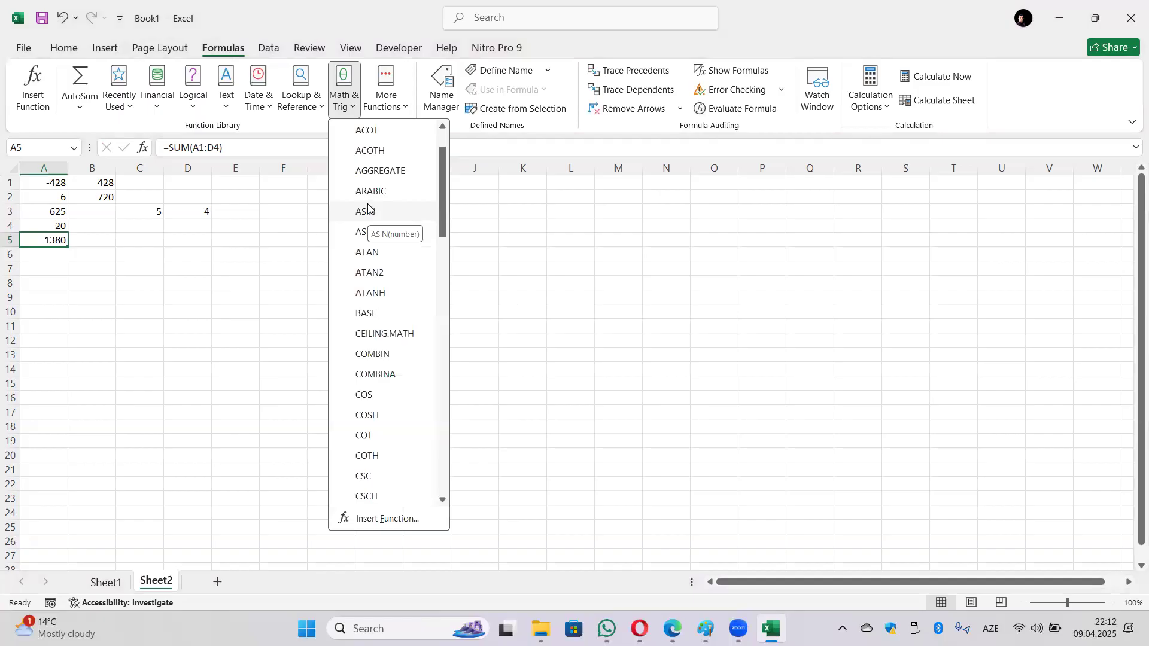
{"action": "scroll", "coordinate": [368, 208], "scroll_direction": "down", "scroll_amount": 7}
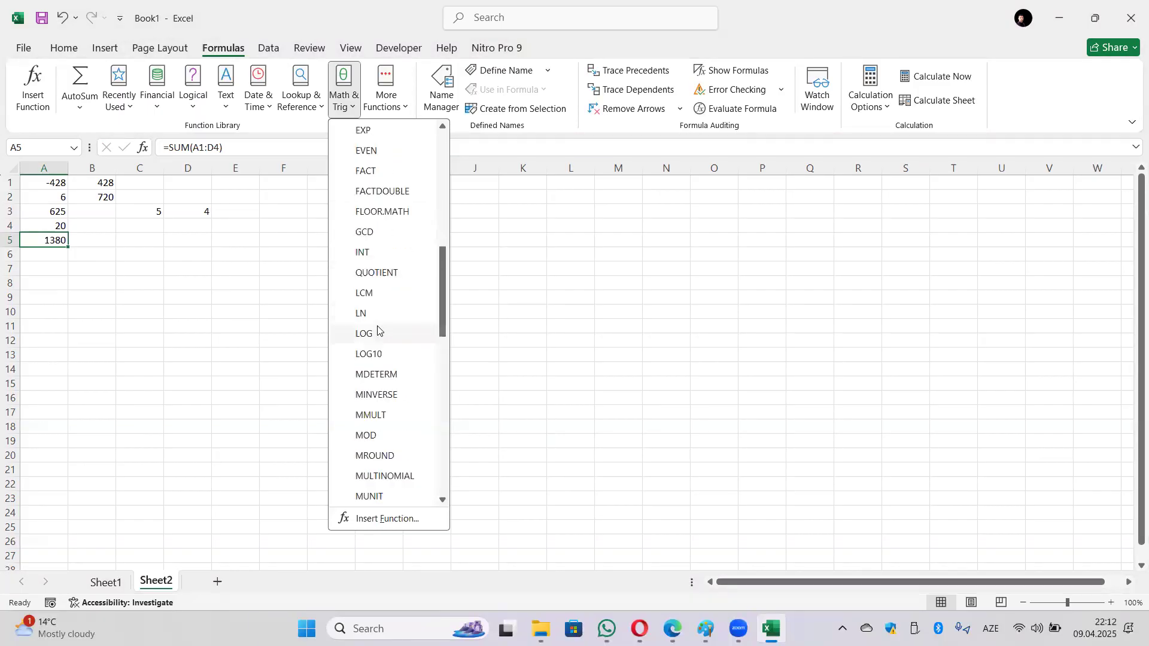
{"action": "scroll", "coordinate": [377, 328], "scroll_direction": "down", "scroll_amount": 1}
{"action": "left_click", "coordinate": [202, 295]}
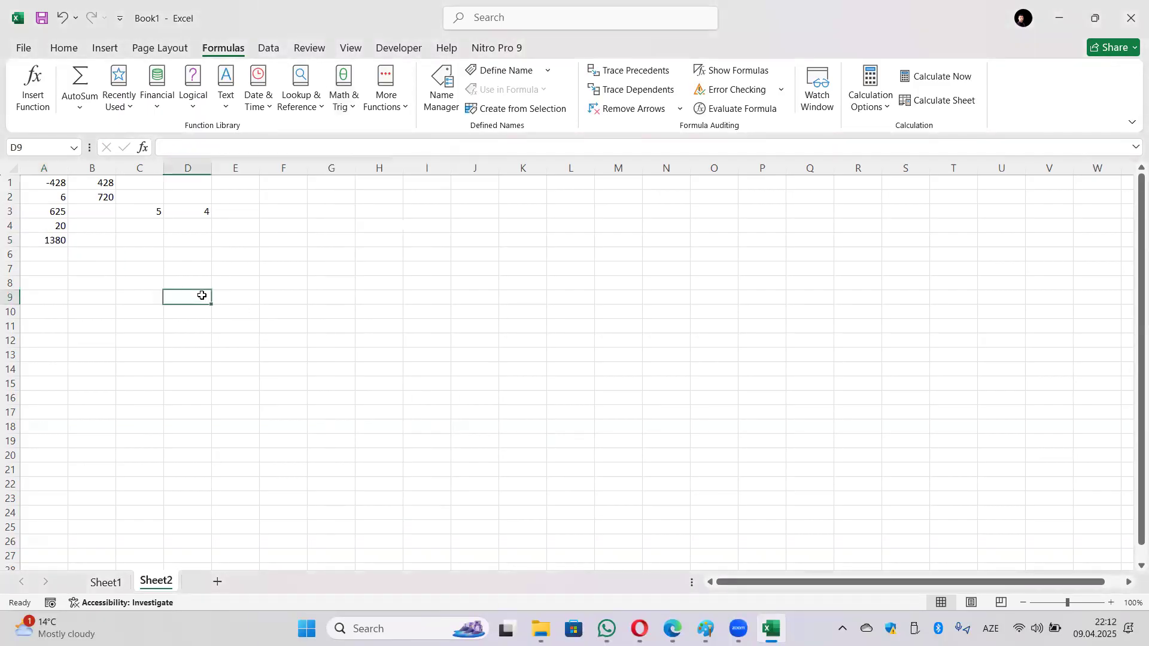
{"action": "left_click", "coordinate": [343, 90]}
{"action": "scroll", "coordinate": [389, 311], "scroll_direction": "down", "scroll_amount": 10}
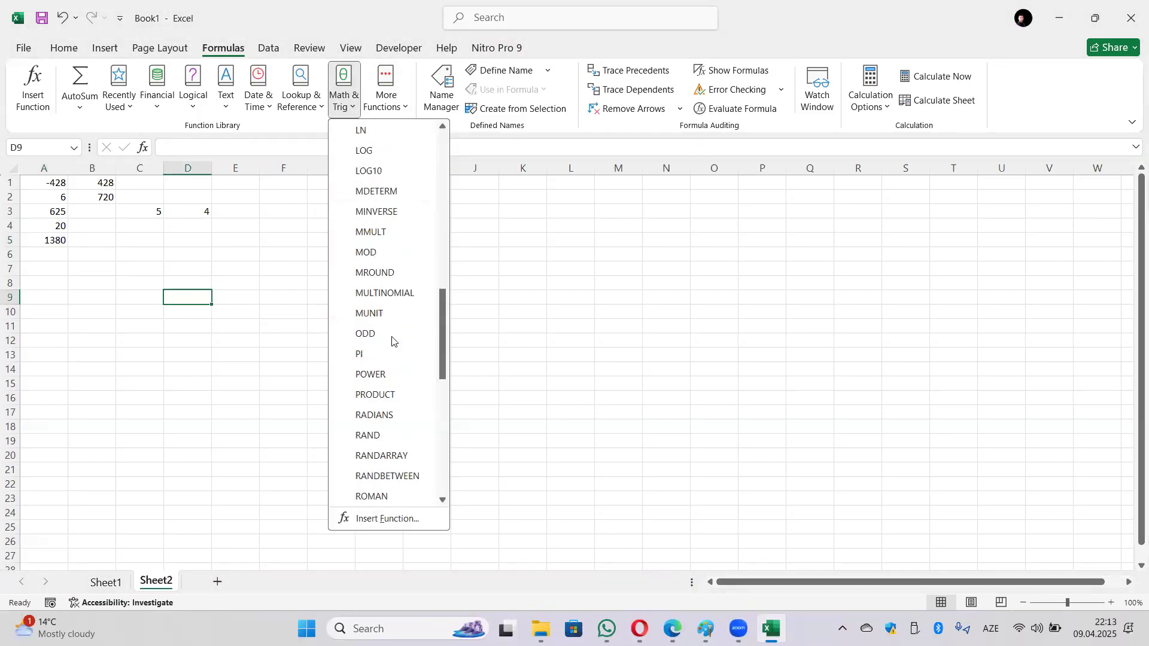
{"action": "scroll", "coordinate": [392, 340], "scroll_direction": "down", "scroll_amount": 4}
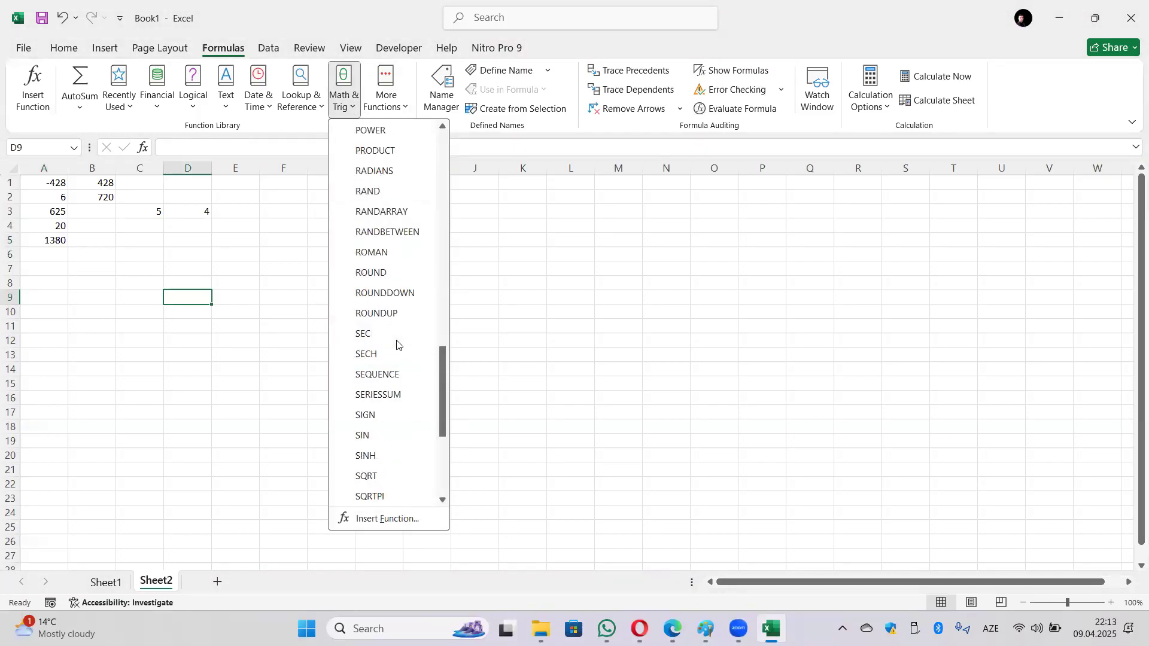
{"action": "scroll", "coordinate": [389, 412], "scroll_direction": "down", "scroll_amount": 1}
{"action": "left_click", "coordinate": [390, 413]}
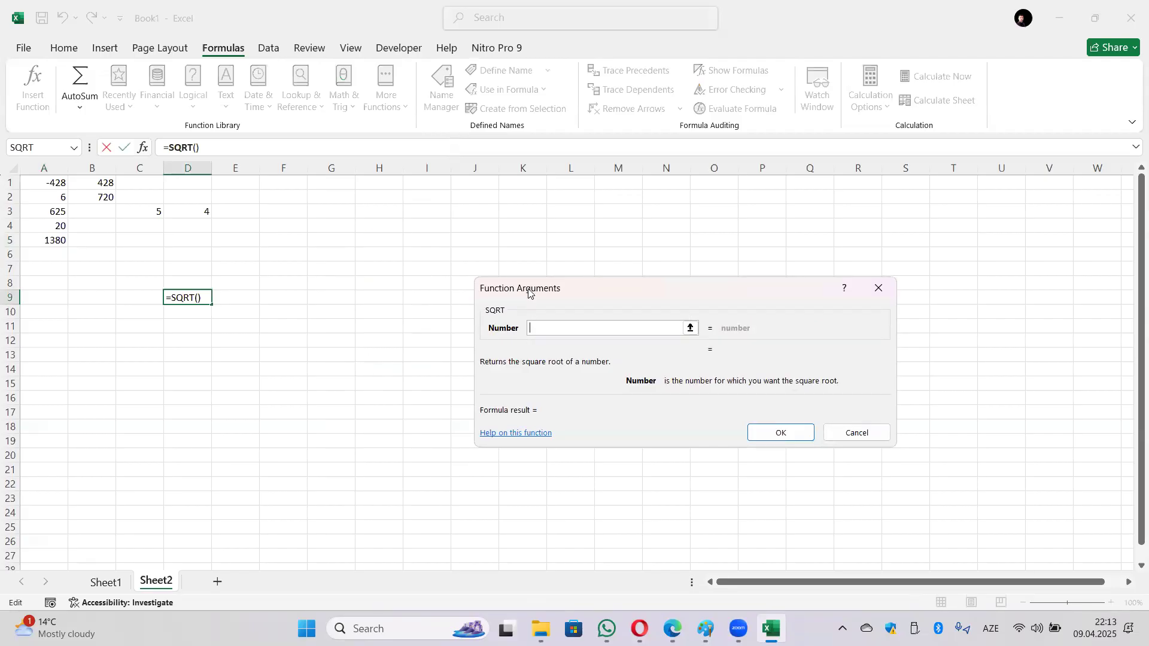
{"action": "left_click", "coordinate": [57, 211]}
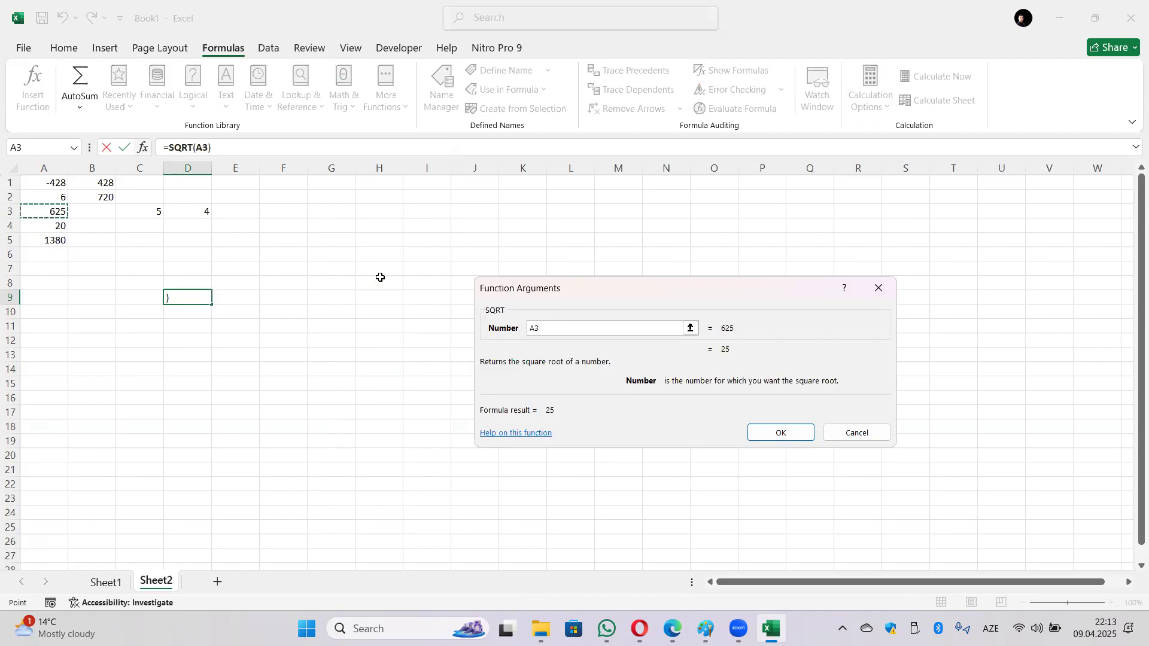
{"action": "left_click", "coordinate": [772, 432]}
Step: Check the formula stored in D9, then select the empty cell D7
{"action": "left_click", "coordinate": [180, 309]}
{"action": "left_click", "coordinate": [184, 299]}
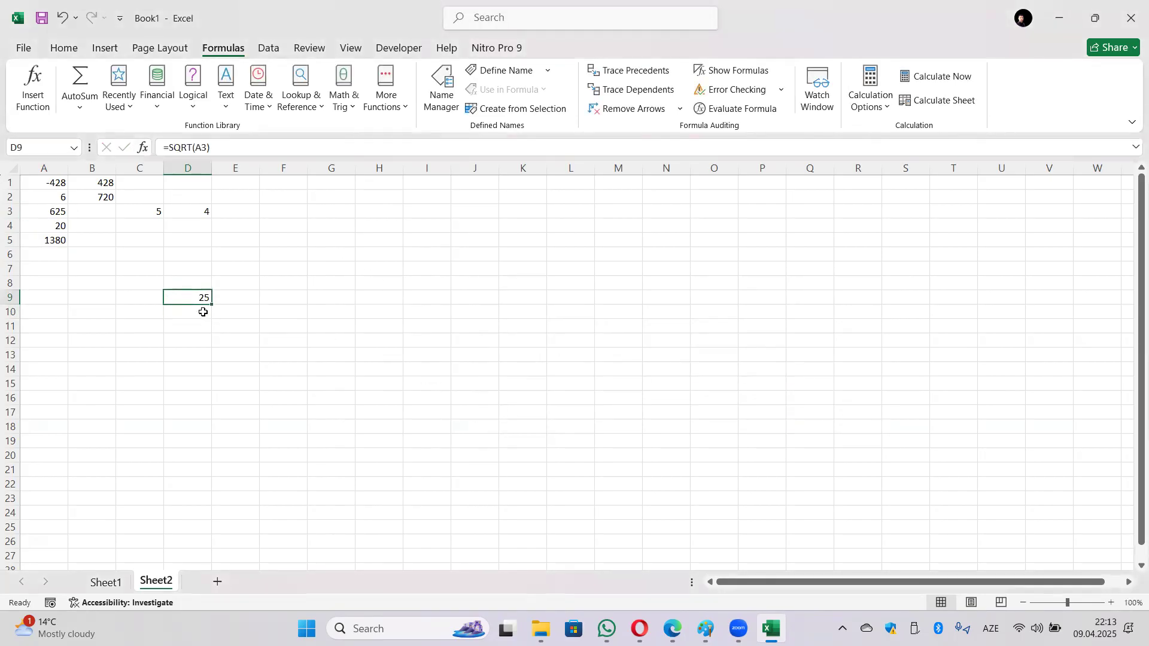
{"action": "left_click", "coordinate": [200, 267]}
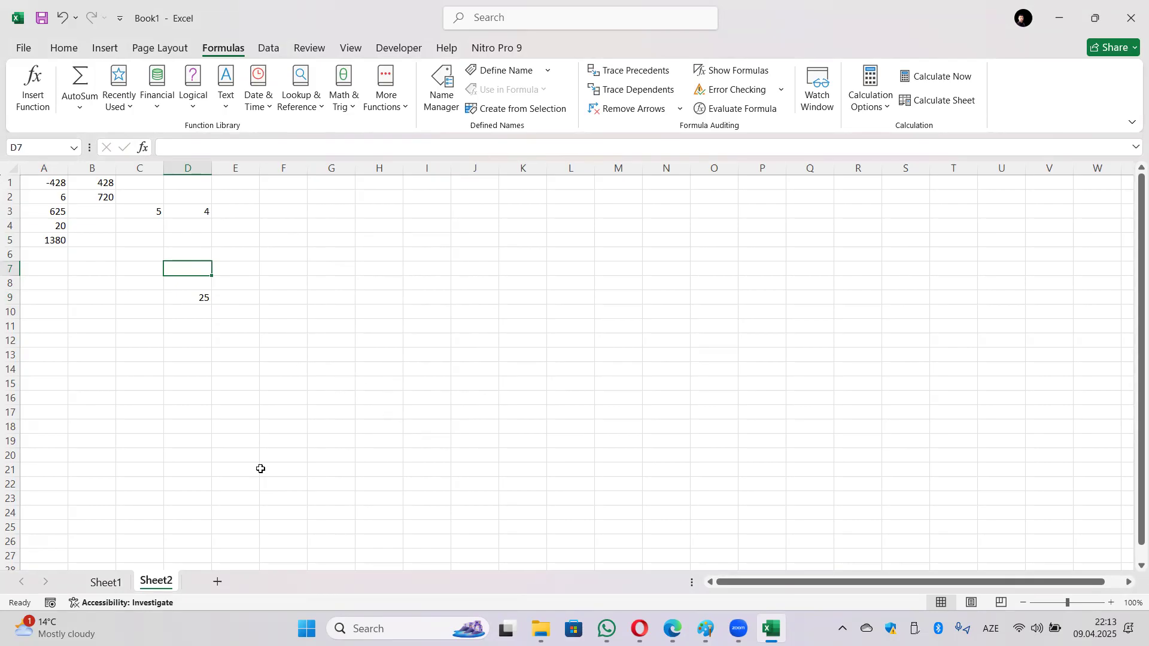
Step: Enter 5, 7, 28, 12, 6 across H7:L7
{"action": "left_click", "coordinate": [377, 267]}
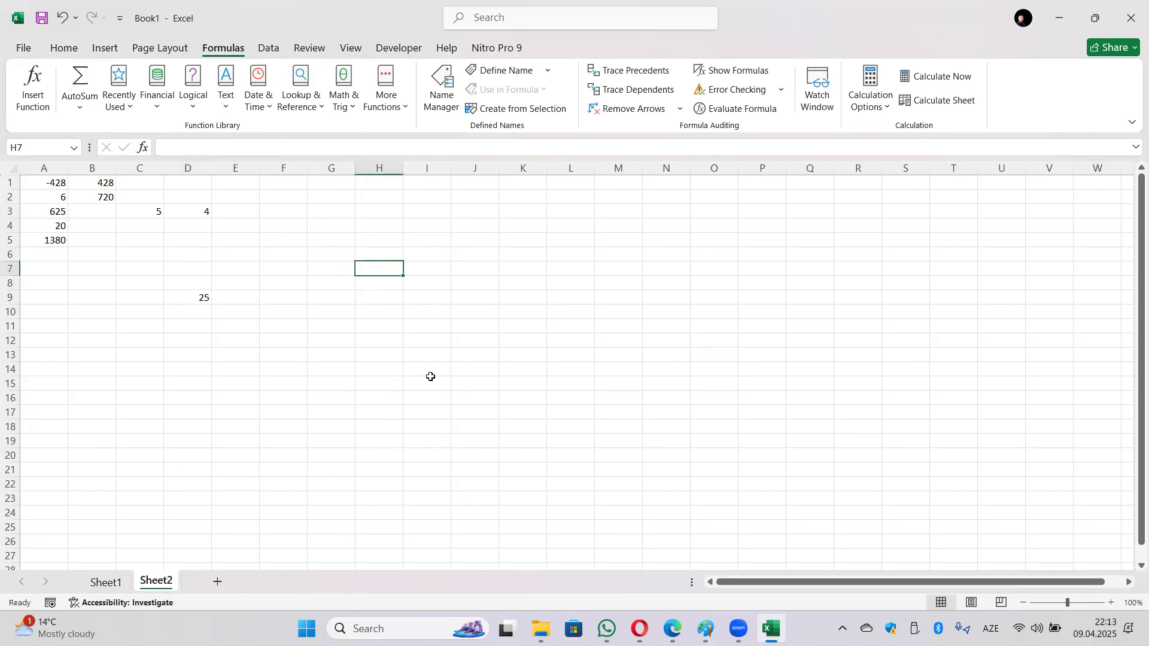
{"action": "key", "text": "Tab"}
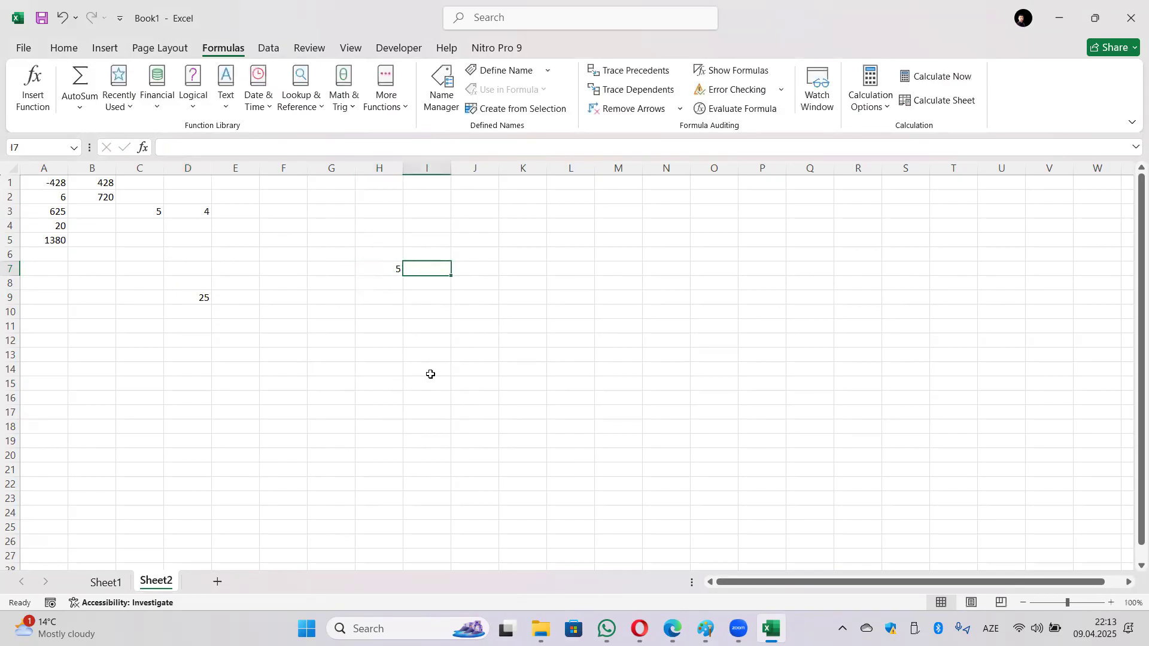
{"action": "type", "text": "7"}
{"action": "key", "text": "Tab"}
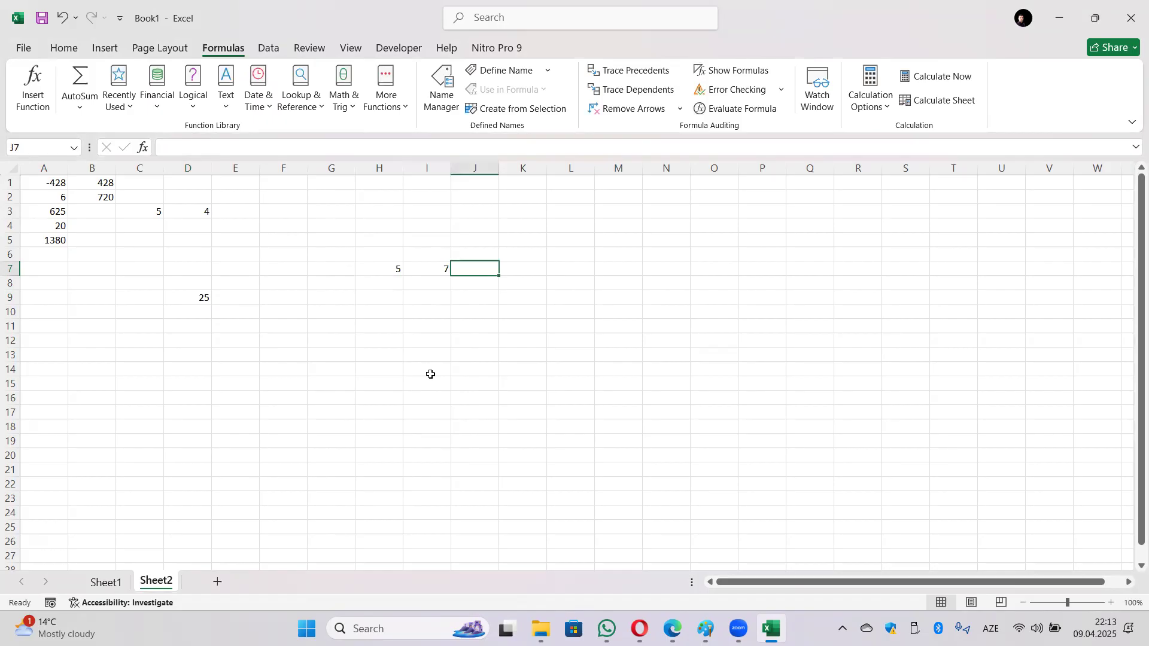
{"action": "type", "text": "28"}
{"action": "key", "text": "Tab"}
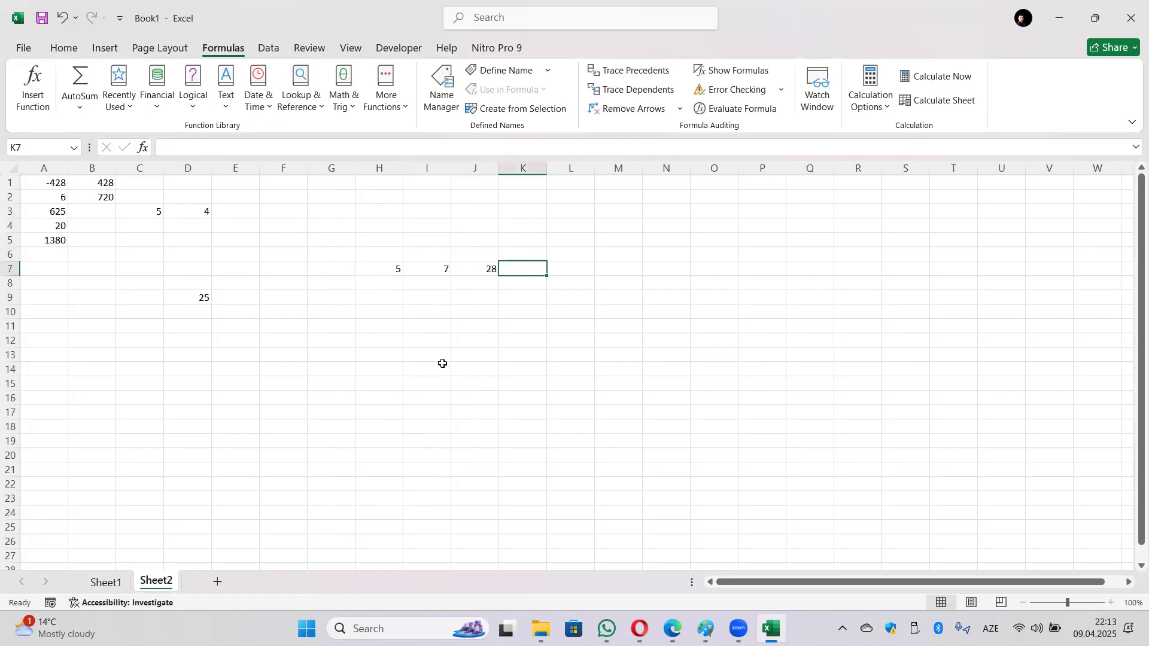
{"action": "type", "text": "12"}
{"action": "key", "text": "Tab"}
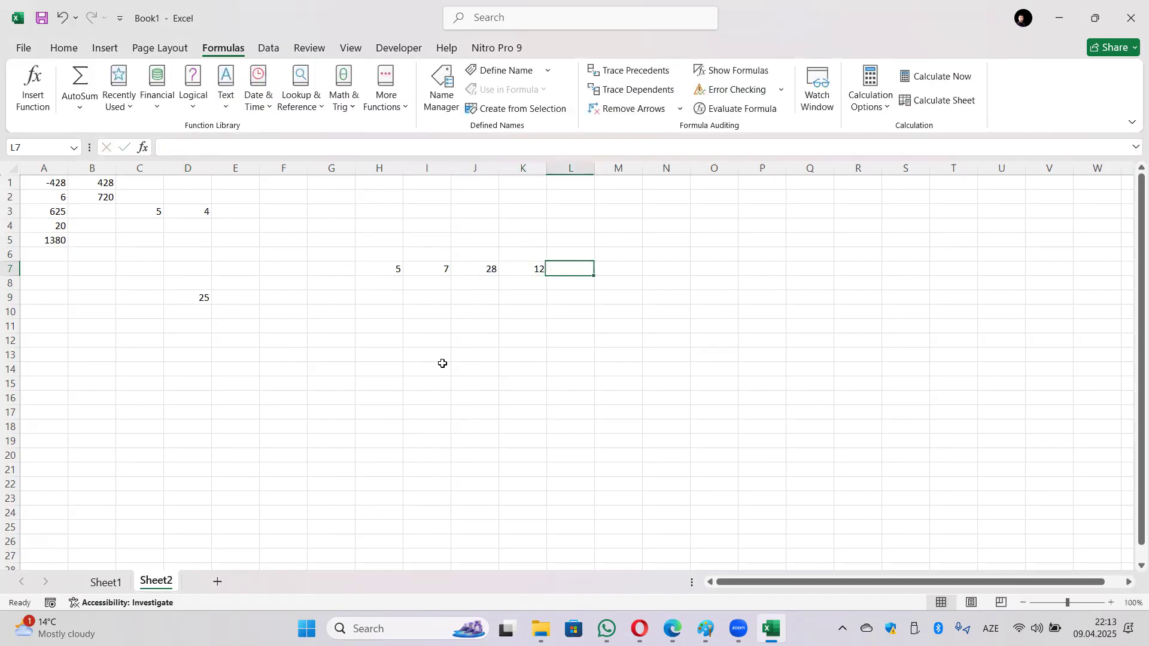
{"action": "type", "text": "6"}
{"action": "key", "text": "Return"}
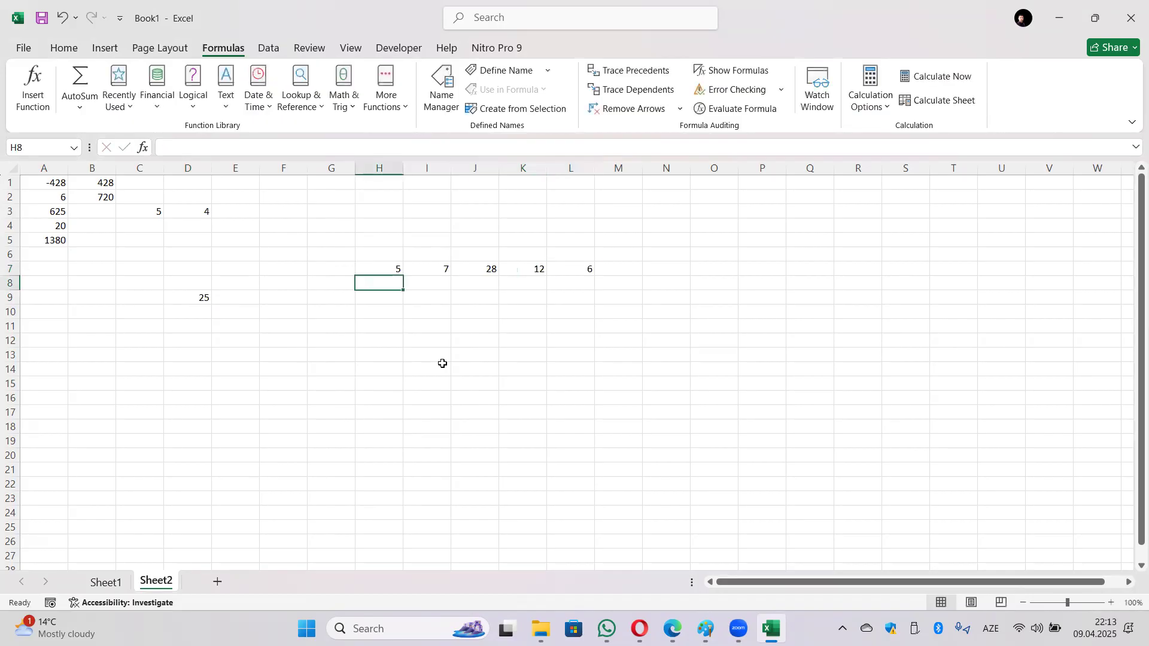
Step: Enter 19, 4, 25, 39, 42 across H8:L8
{"action": "type", "text": "19"}
{"action": "key", "text": "Tab"}
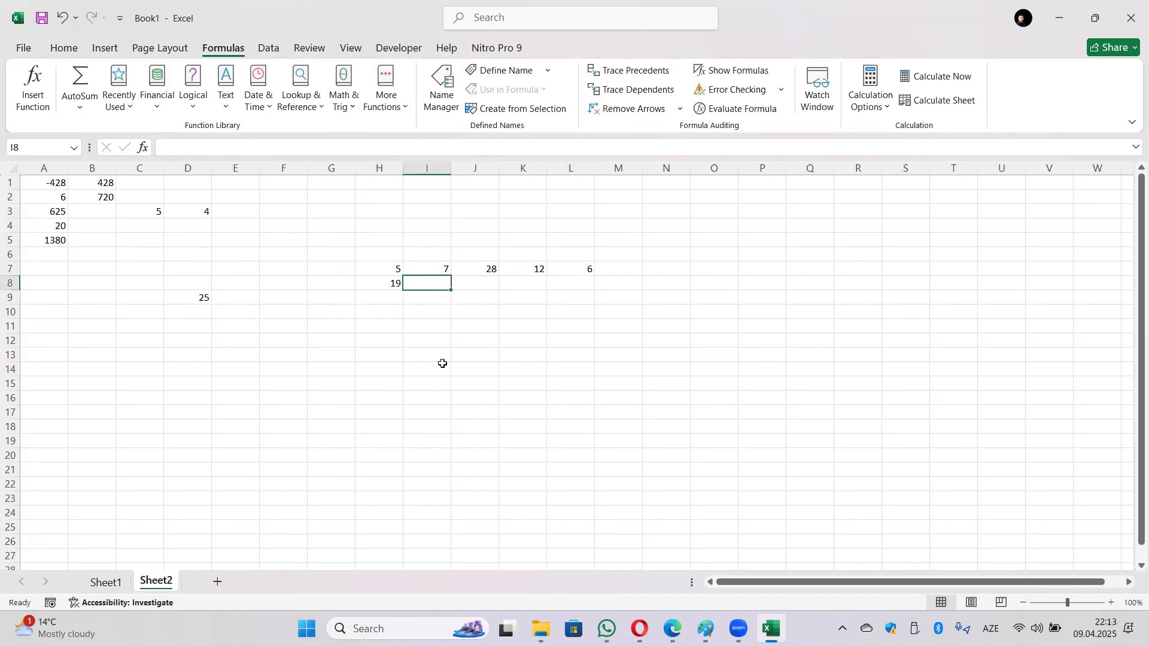
{"action": "type", "text": "4"}
{"action": "key", "text": "Tab"}
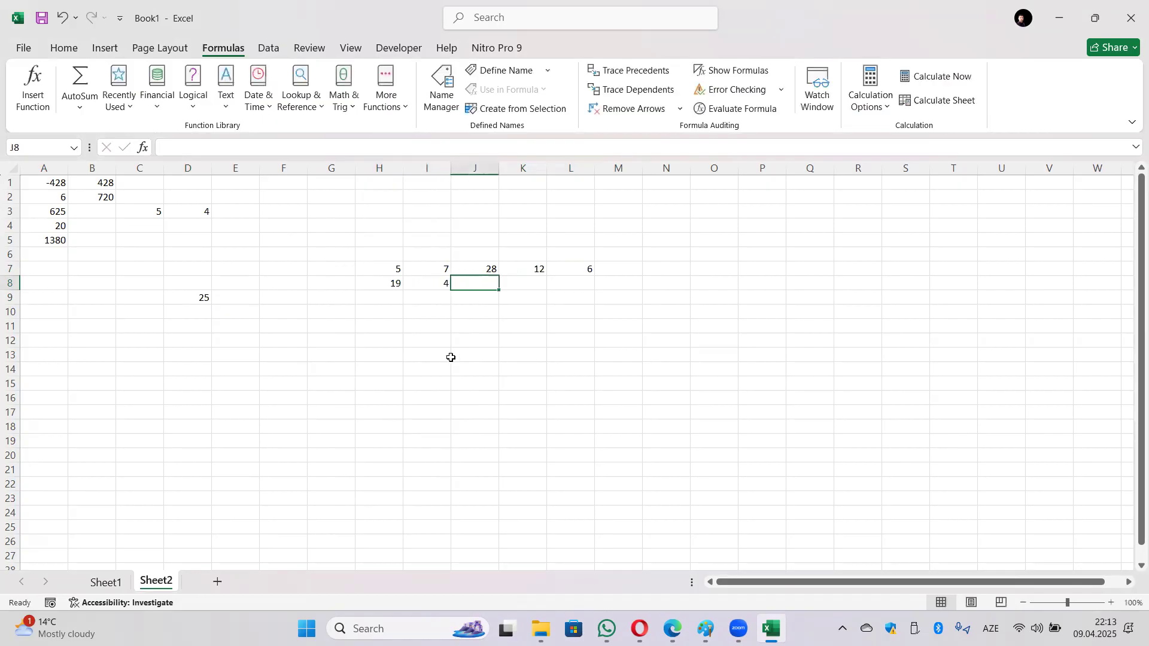
{"action": "type", "text": "25"}
{"action": "key", "text": "Tab"}
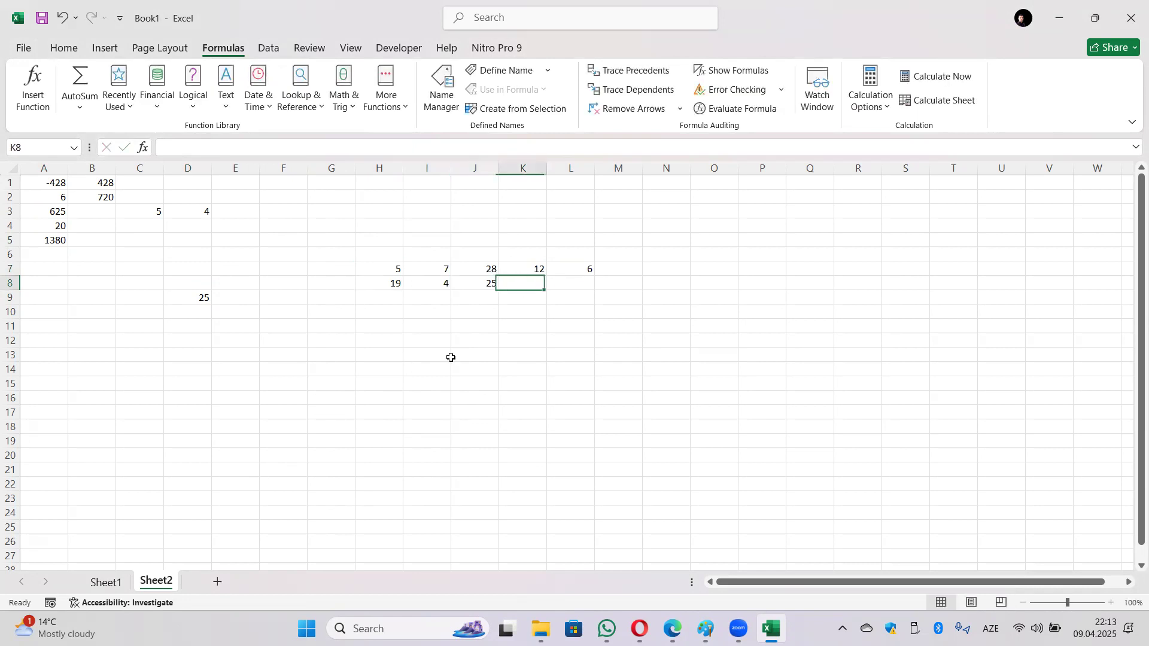
{"action": "type", "text": "39"}
{"action": "key", "text": "Tab"}
{"action": "type", "text": "42"}
{"action": "key", "text": "Return"}
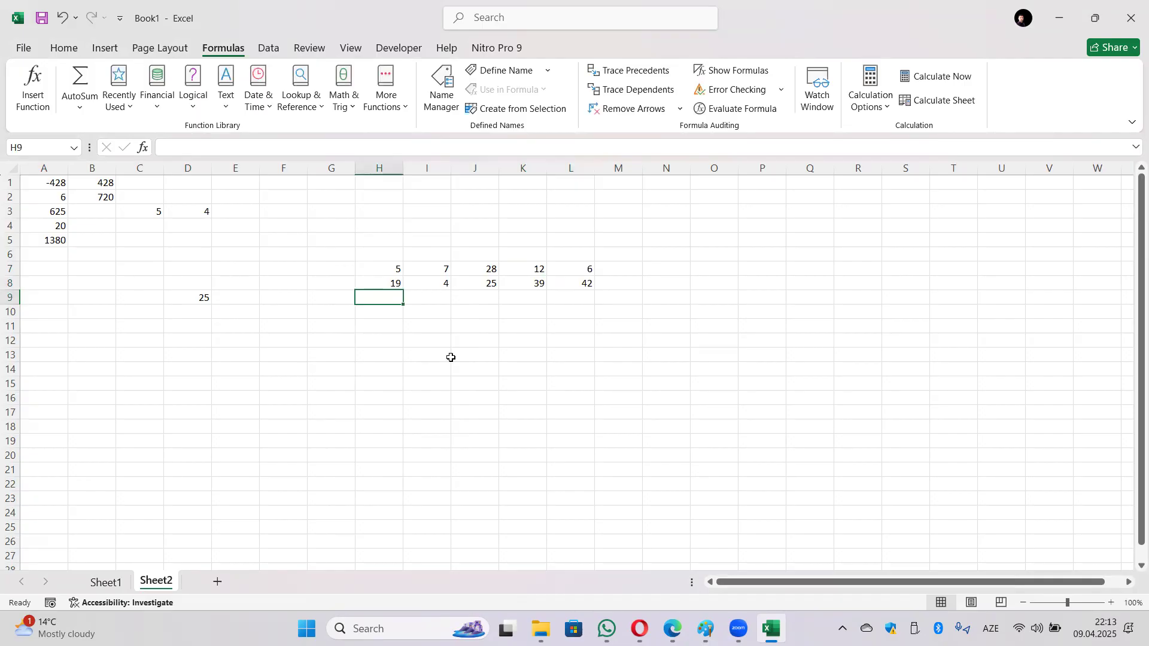
Step: Insert SUMIF into H10 with H7:L8 as its Range
{"action": "left_click", "coordinate": [386, 317]}
{"action": "left_click", "coordinate": [343, 90]}
{"action": "scroll", "coordinate": [396, 275], "scroll_direction": "down", "scroll_amount": 12}
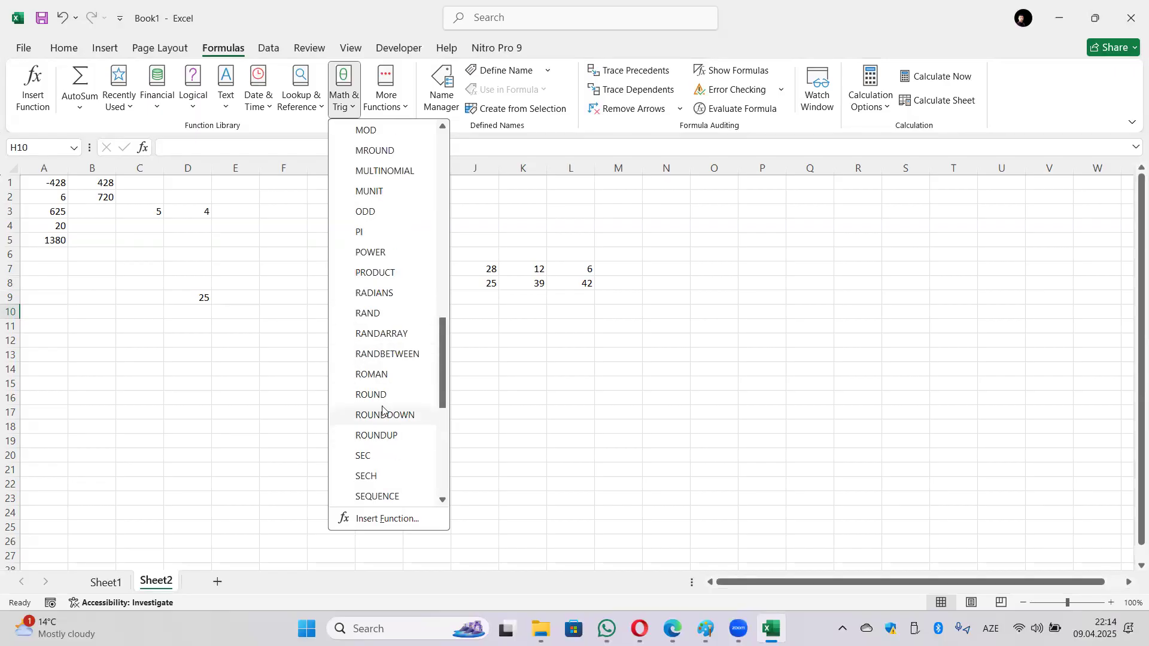
{"action": "scroll", "coordinate": [377, 461], "scroll_direction": "down", "scroll_amount": 3}
{"action": "scroll", "coordinate": [377, 470], "scroll_direction": "down", "scroll_amount": 2}
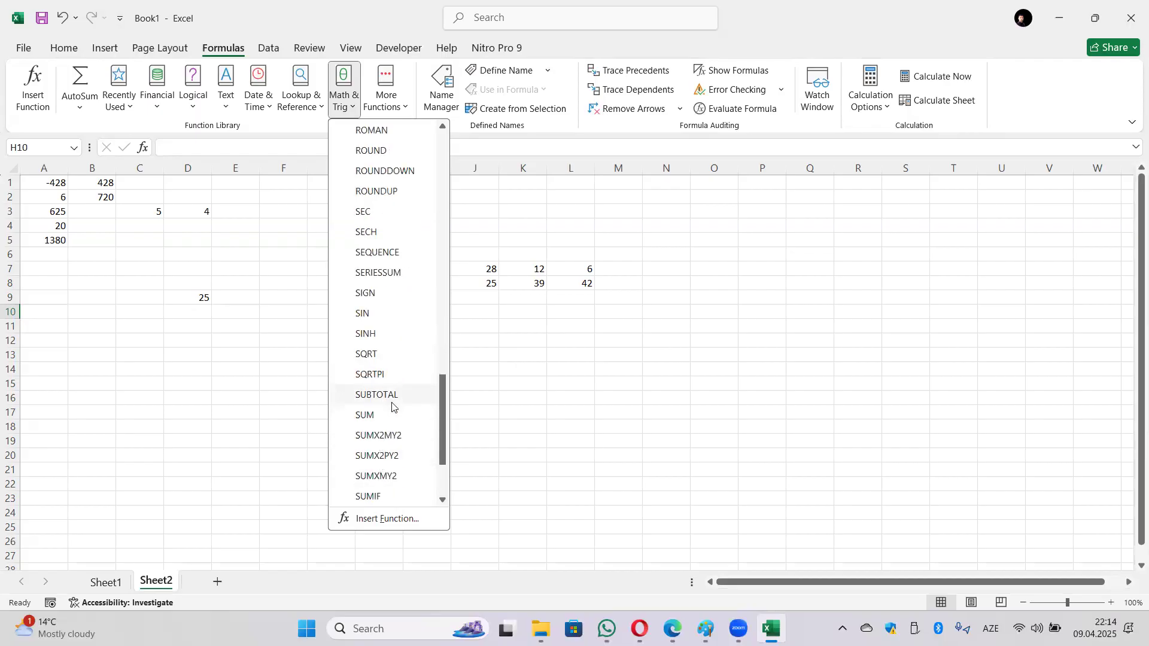
{"action": "scroll", "coordinate": [392, 404], "scroll_direction": "down", "scroll_amount": 2}
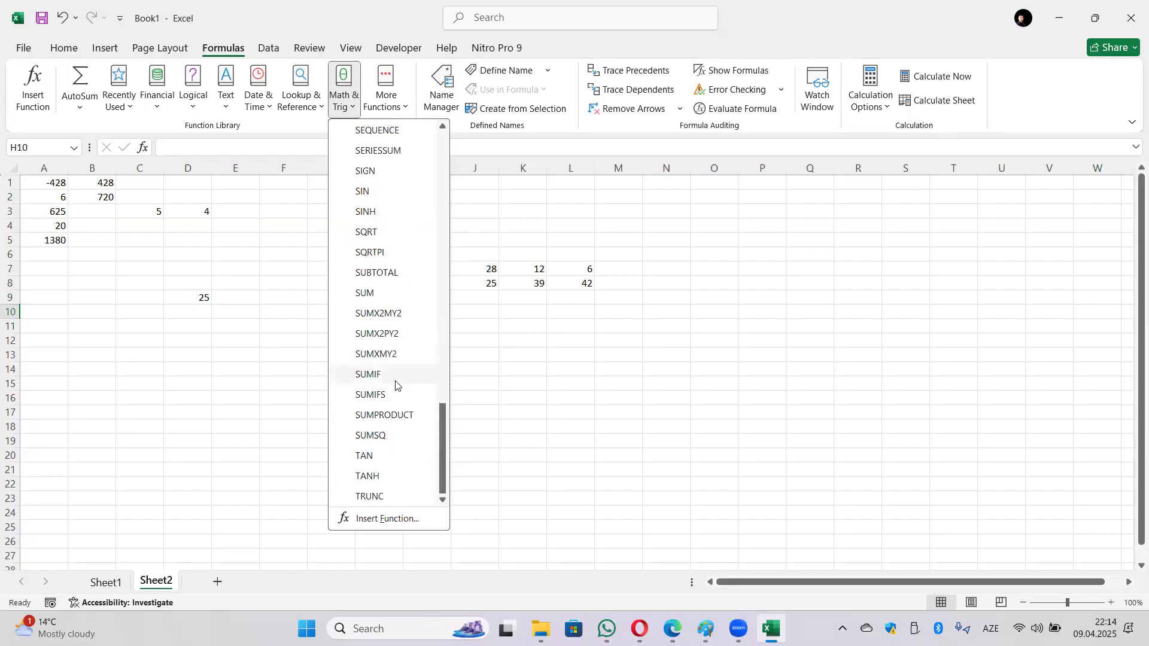
{"action": "left_click", "coordinate": [396, 384]}
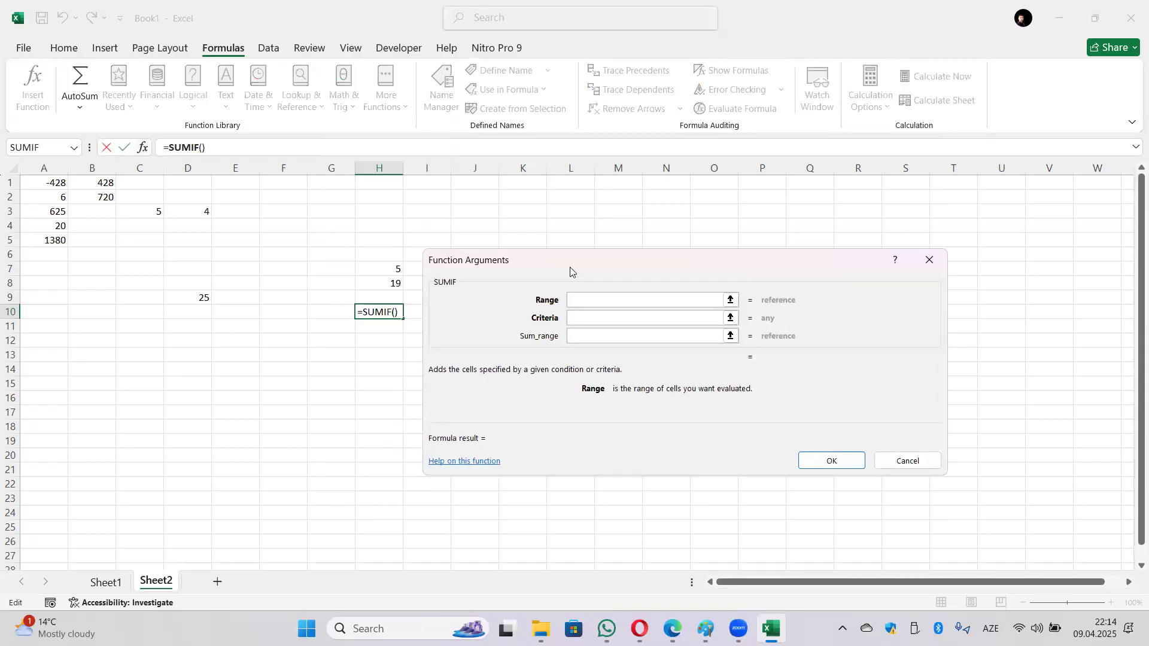
{"action": "left_click_drag", "start_coordinate": [611, 262], "coordinate": [650, 332]}
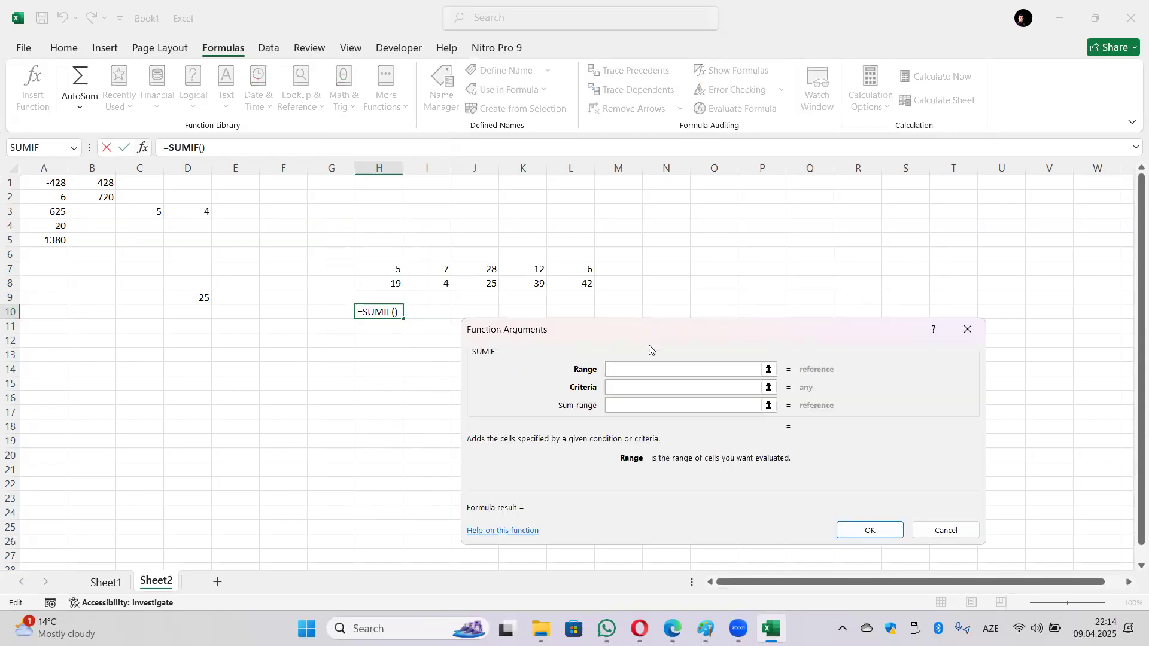
{"action": "left_click", "coordinate": [615, 408]}
{"action": "left_click_drag", "start_coordinate": [382, 267], "coordinate": [564, 287]}
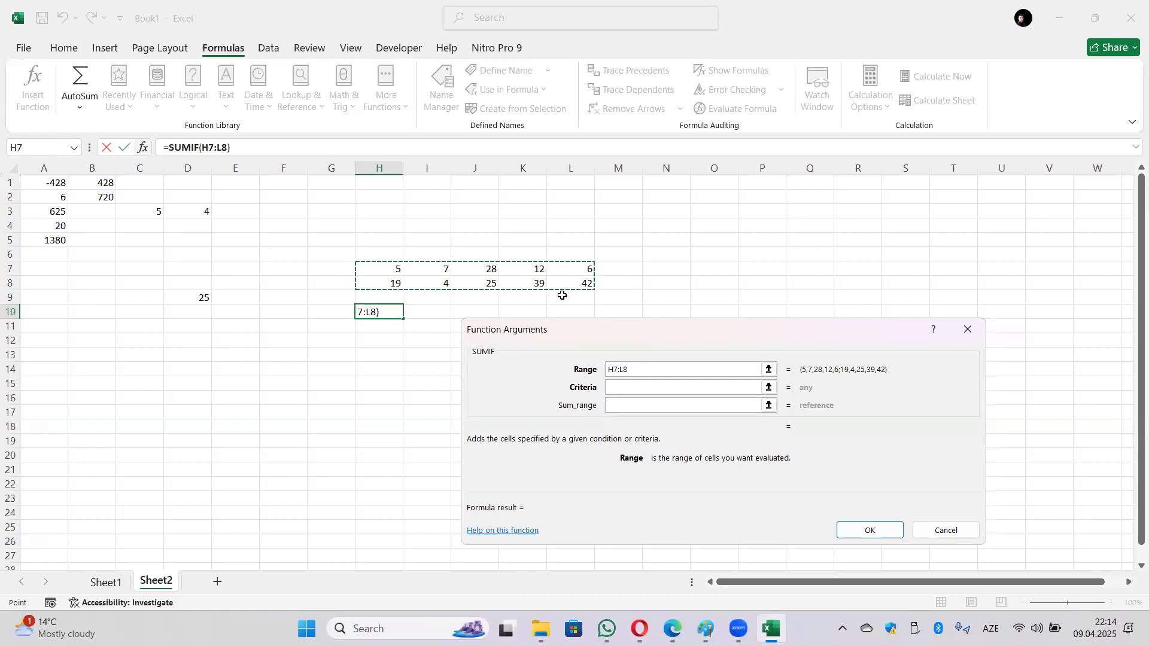
Step: Set the SUMIF criterion to ">15" and confirm, giving 153
{"action": "left_click", "coordinate": [680, 389]}
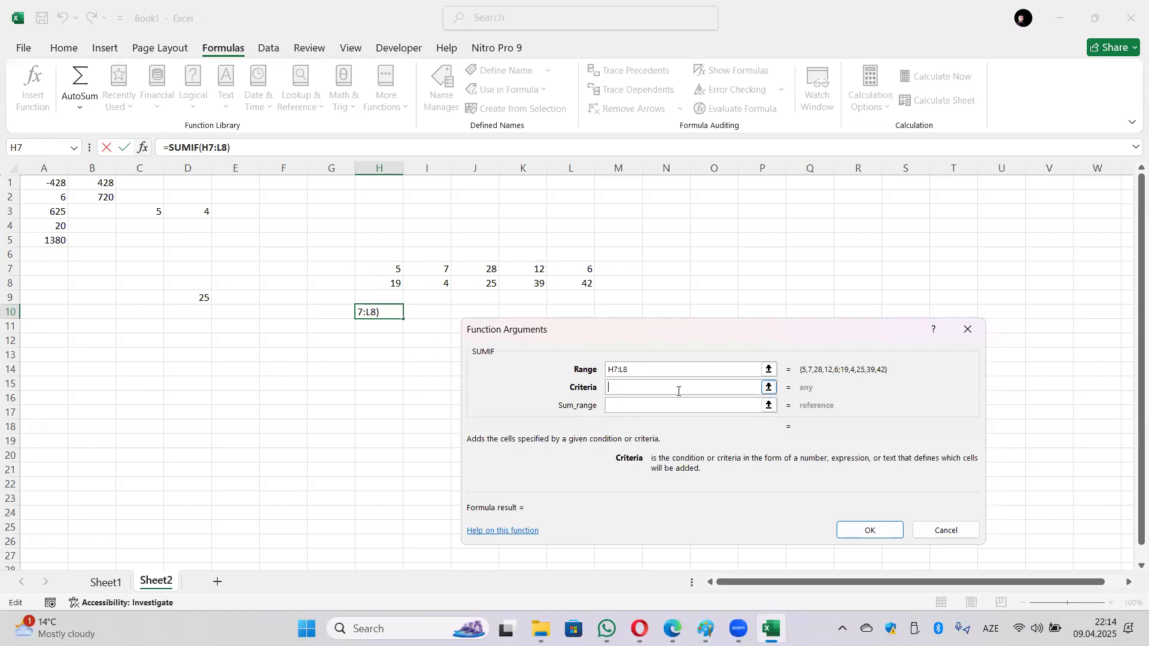
{"action": "type", "text": "Ş="}
{"action": "key", "text": "BackSpace"}
{"action": "key", "text": "BackSpace"}
{"action": "key", "text": "alt+shift"}
{"action": "type", "text": ">15"}
{"action": "key", "text": "Return"}
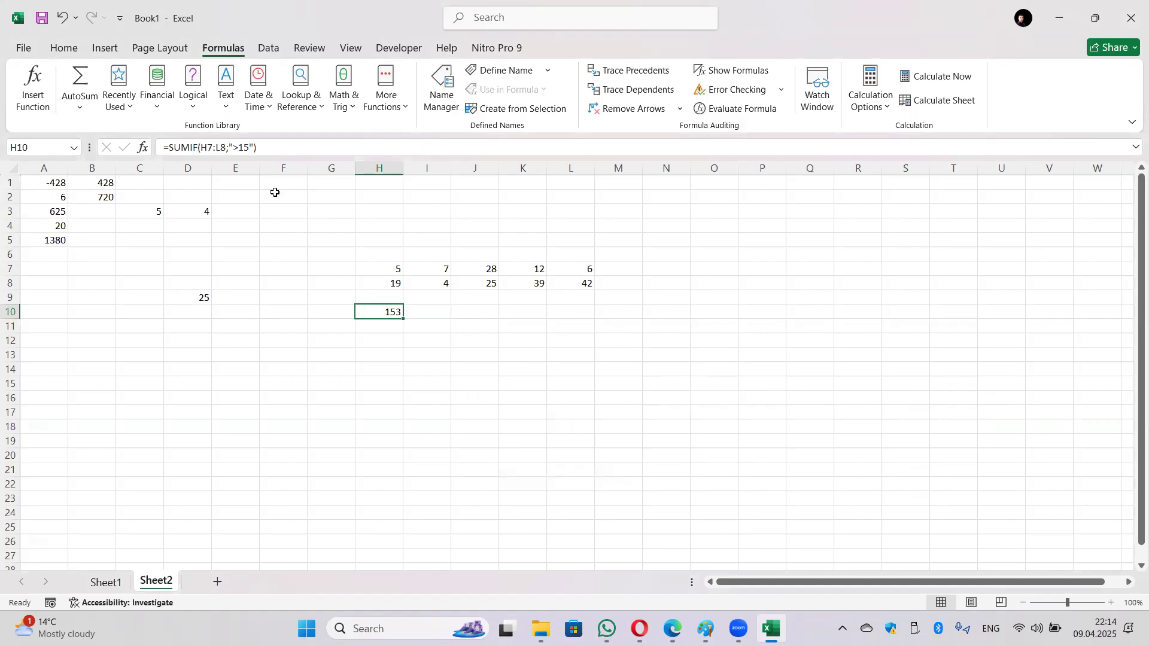
Step: Review the SUMIF arguments in H10 and close them unchanged
{"action": "left_click", "coordinate": [173, 147]}
{"action": "left_click", "coordinate": [142, 147]}
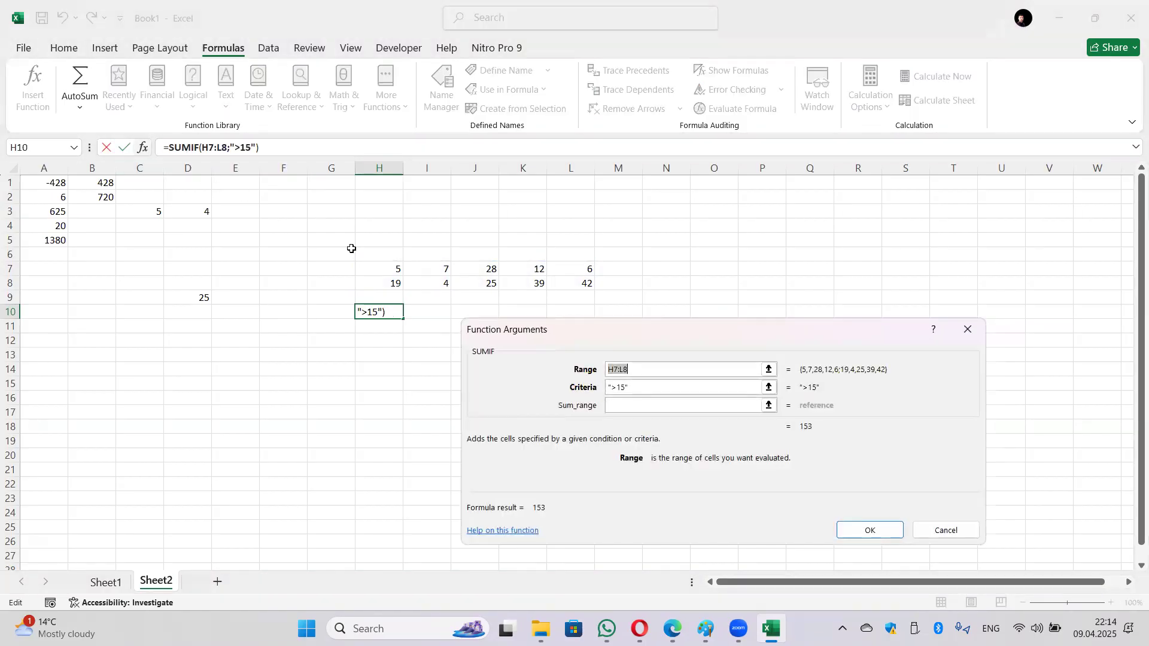
{"action": "left_click", "coordinate": [653, 383]}
{"action": "left_click", "coordinate": [648, 404]}
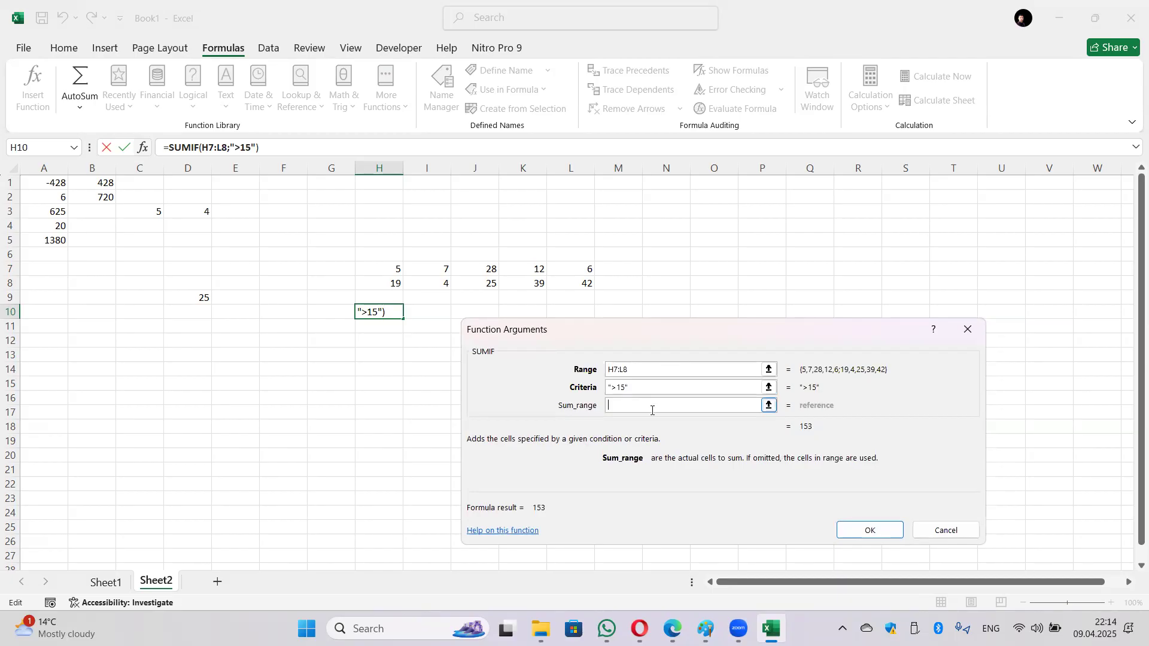
{"action": "left_click", "coordinate": [958, 530]}
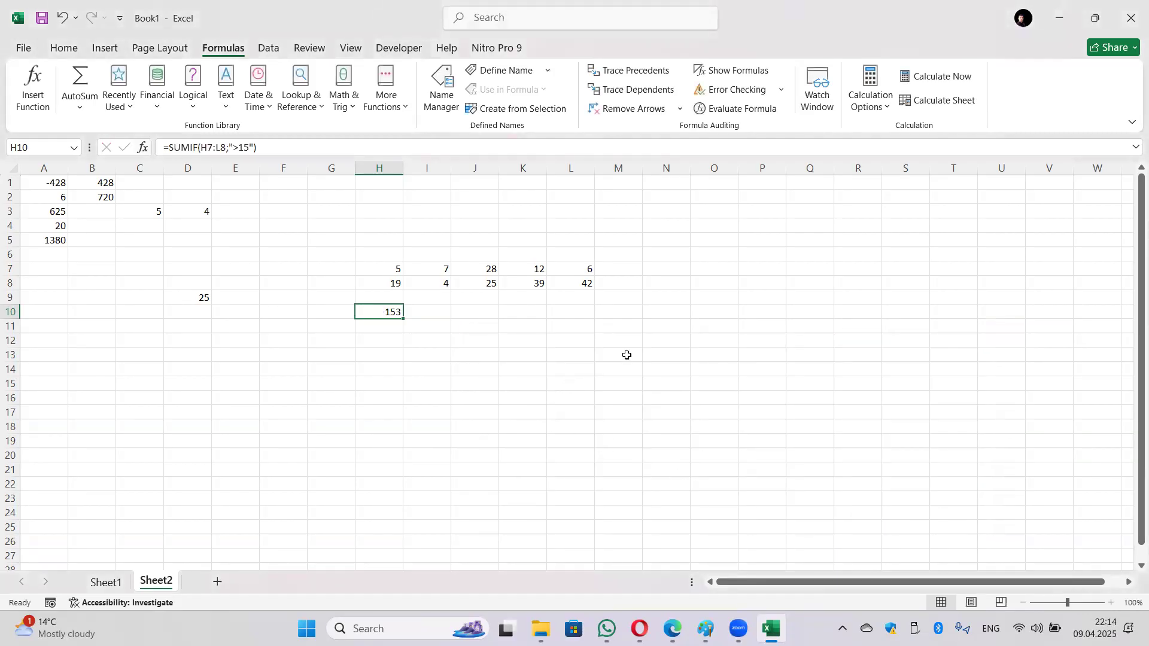
Step: Enter the letters a, b, a, d, c, d, b, a, c down N7:N15
{"action": "left_click", "coordinate": [680, 270]}
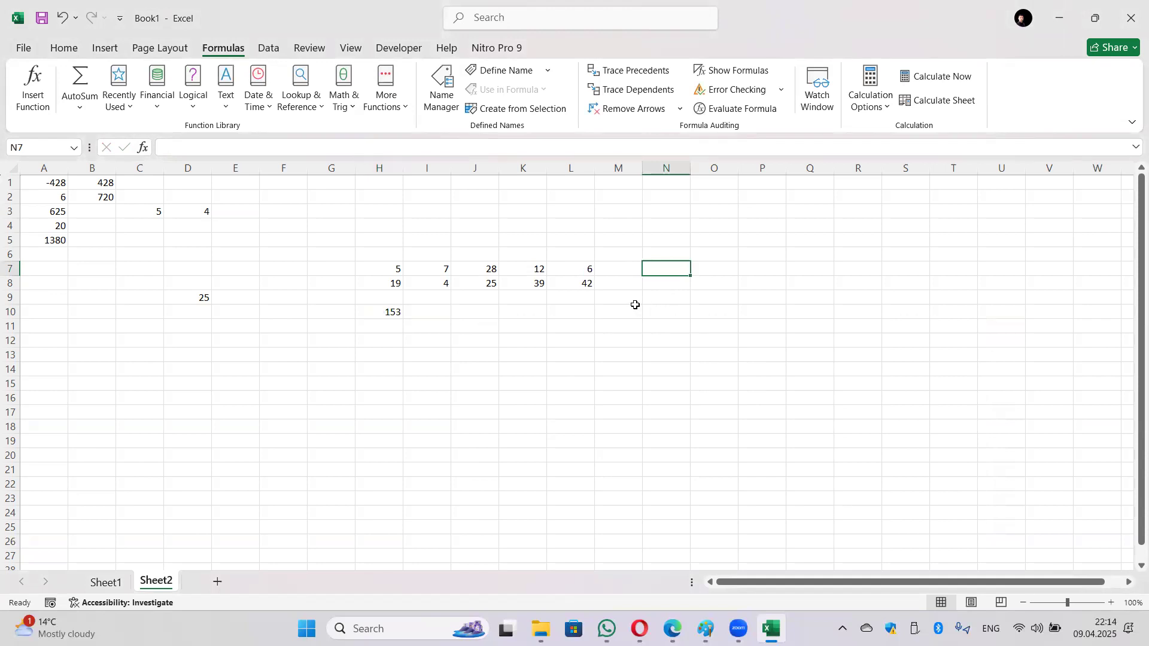
{"action": "type", "text": "a"}
{"action": "key", "text": "Return"}
{"action": "type", "text": "b"}
{"action": "key", "text": "Return"}
{"action": "type", "text": "a"}
{"action": "key", "text": "Return"}
{"action": "key", "text": "Return"}
{"action": "type", "text": "c"}
{"action": "key", "text": "Return"}
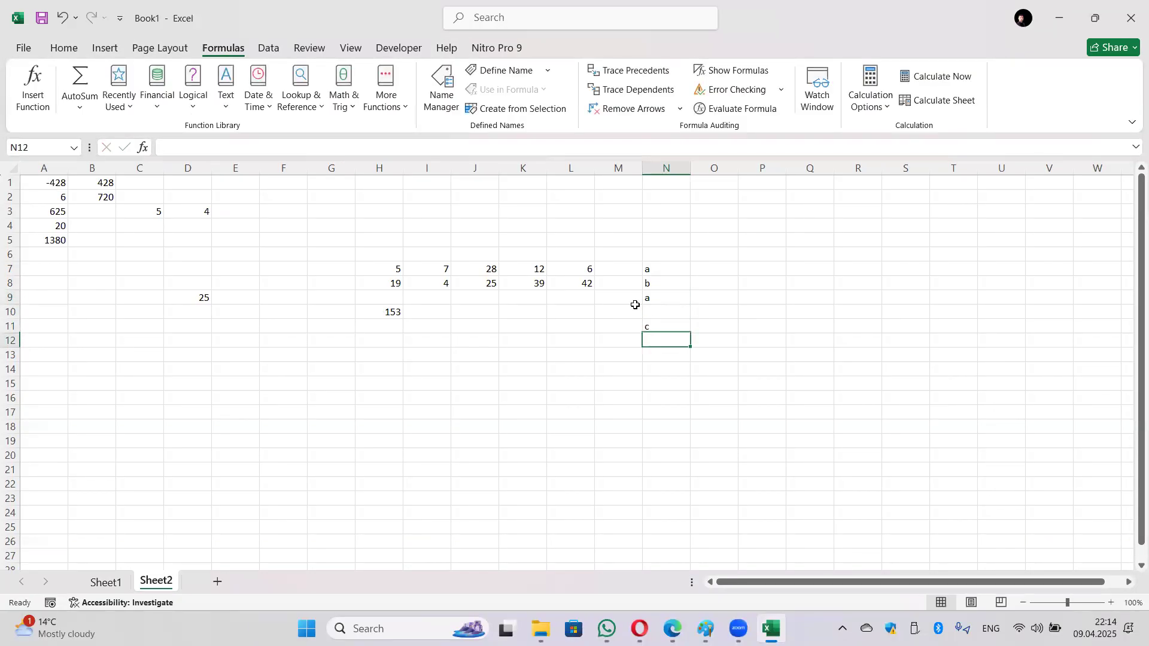
{"action": "type", "text": "d"}
{"action": "key", "text": "Return"}
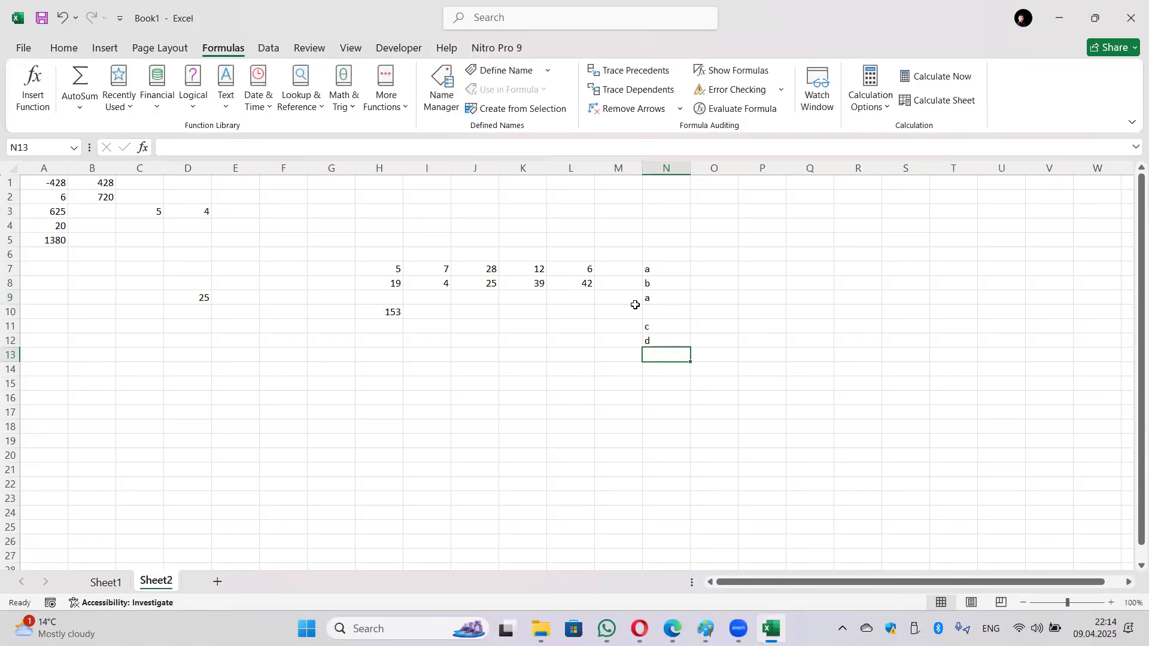
{"action": "type", "text": "b"}
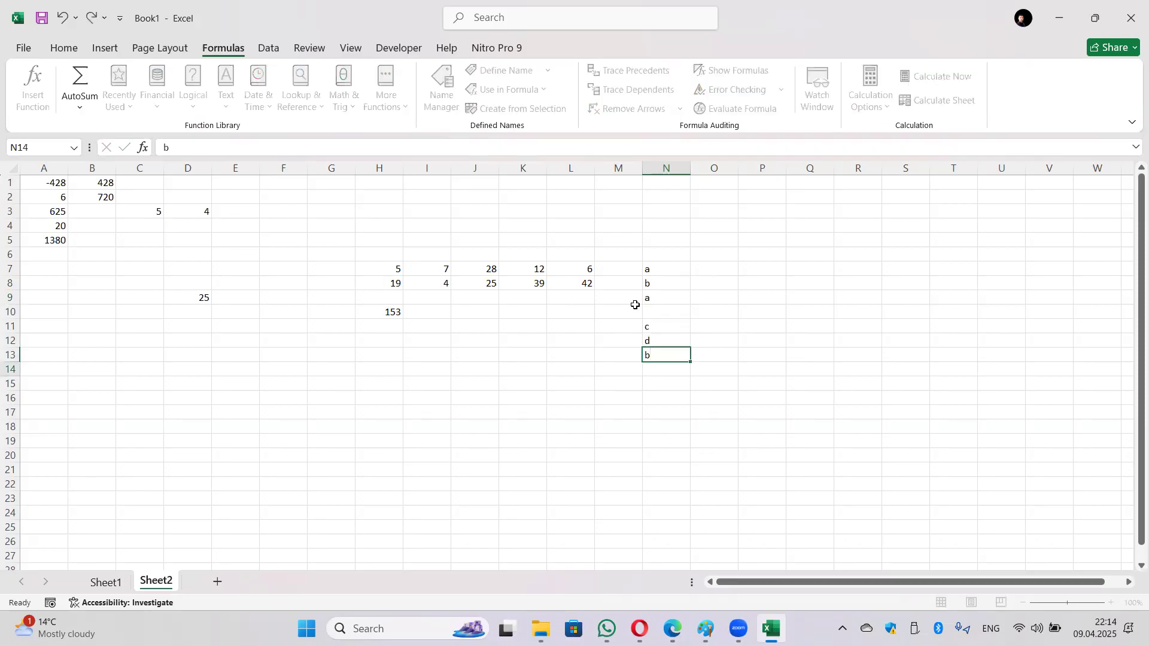
{"action": "key", "text": "Return"}
{"action": "key", "text": "Up"}
{"action": "key", "text": "Up"}
{"action": "key", "text": "Up"}
{"action": "key", "text": "Up"}
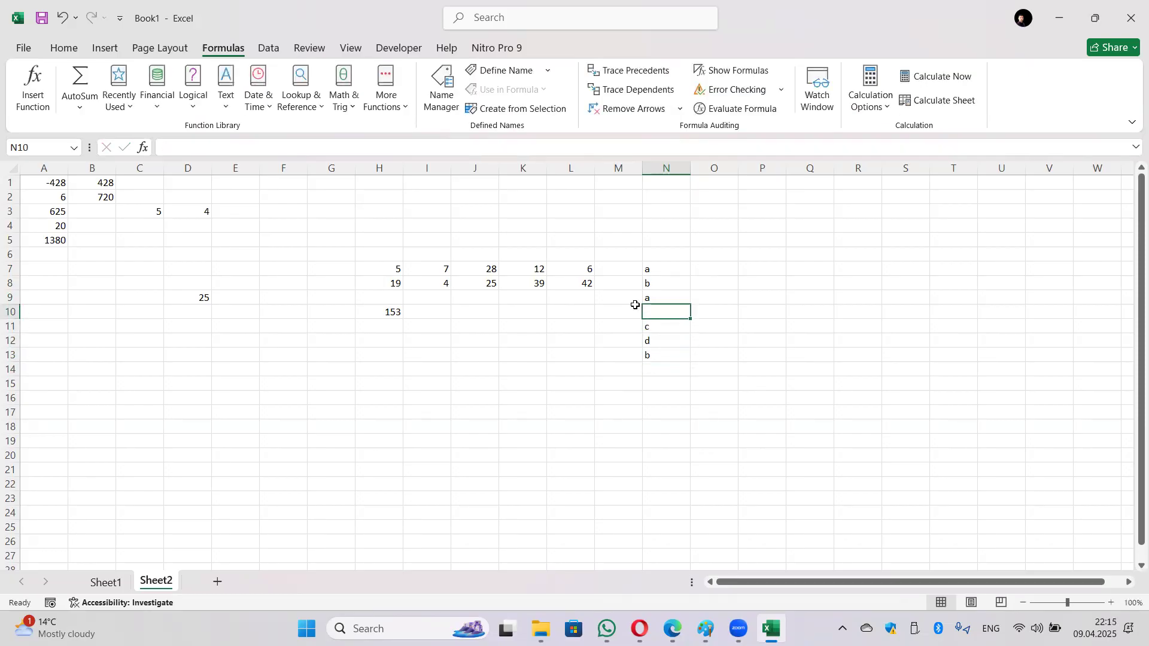
{"action": "type", "text": "d"}
{"action": "key", "text": "Return"}
{"action": "key", "text": "Down"}
{"action": "key", "text": "Down"}
{"action": "key", "text": "Down"}
{"action": "type", "text": "a"}
{"action": "key", "text": "Return"}
{"action": "type", "text": "c"}
{"action": "key", "text": "Return"}
Step: Enter the numbers 5, 2, 4, 7, 3, 6, 8, 4, 9 down O7:O15
{"action": "left_click", "coordinate": [720, 275]}
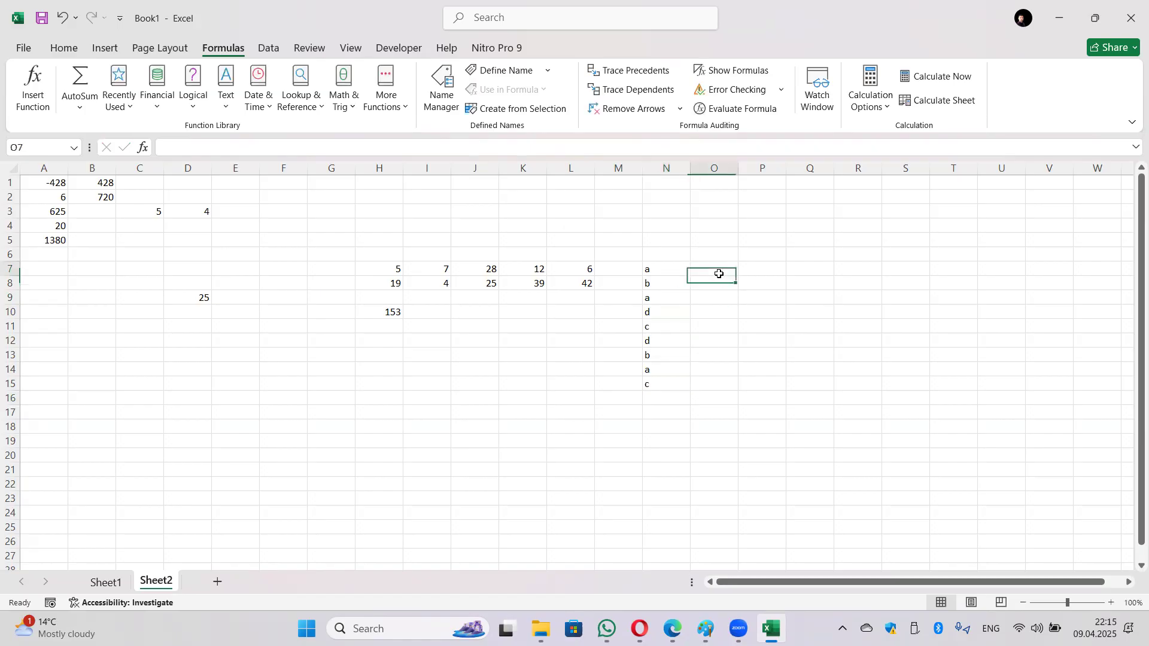
{"action": "type", "text": "5"}
{"action": "key", "text": "Return"}
{"action": "type", "text": "2"}
{"action": "key", "text": "Return"}
{"action": "type", "text": "4"}
{"action": "key", "text": "Return"}
{"action": "type", "text": "7"}
{"action": "key", "text": "Return"}
{"action": "type", "text": "3"}
{"action": "key", "text": "Return"}
{"action": "type", "text": "6"}
{"action": "key", "text": "Return"}
{"action": "type", "text": "8"}
{"action": "key", "text": "Return"}
{"action": "type", "text": "4"}
{"action": "key", "text": "Return"}
{"action": "type", "text": "9"}
{"action": "key", "text": "Return"}
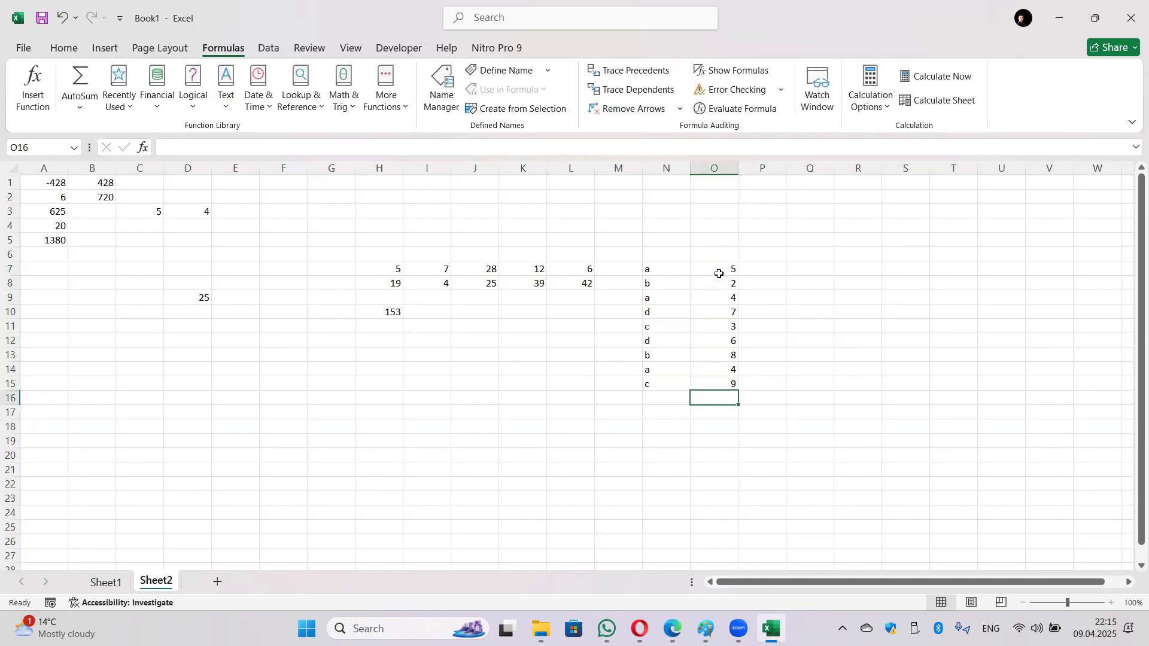
{"action": "left_click", "coordinate": [797, 268]}
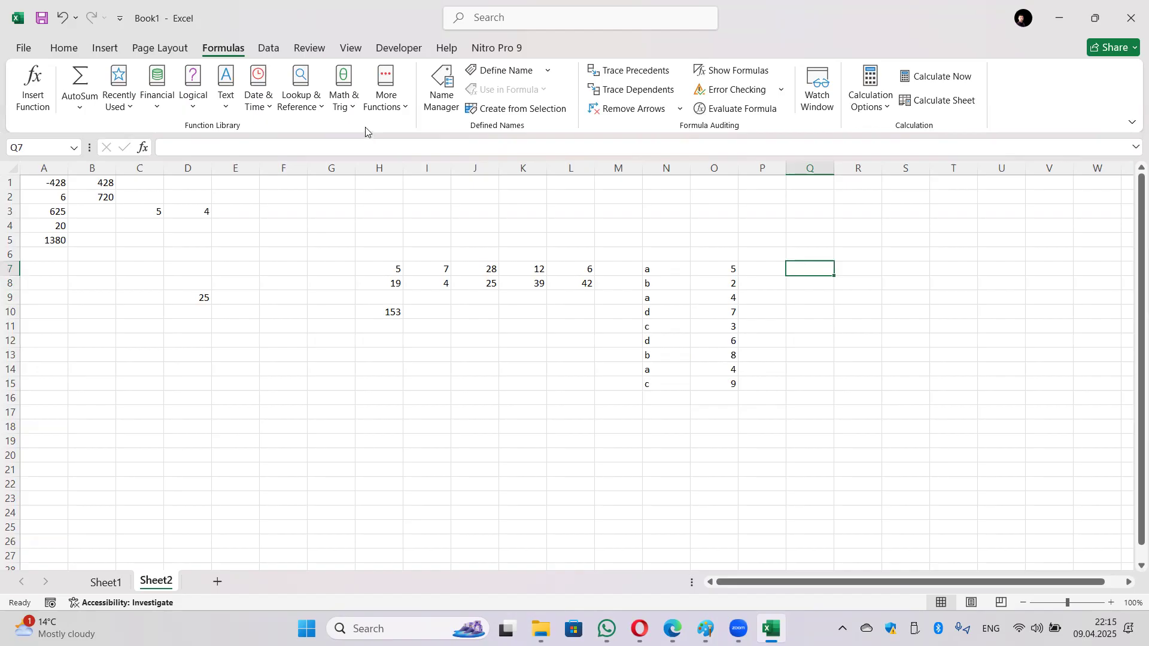
Step: Insert SUMIF from Math & Trig into Q7 with N7:N15 as its range
{"action": "left_click", "coordinate": [344, 89]}
{"action": "scroll", "coordinate": [386, 299], "scroll_direction": "down", "scroll_amount": 15}
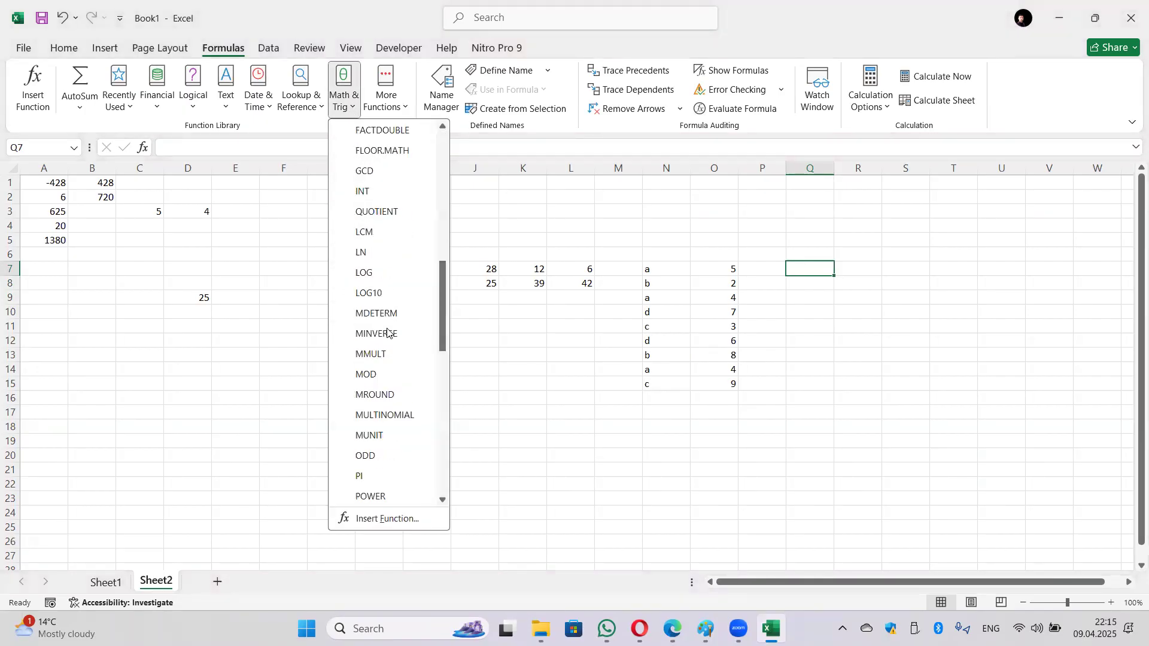
{"action": "scroll", "coordinate": [381, 359], "scroll_direction": "down", "scroll_amount": 4}
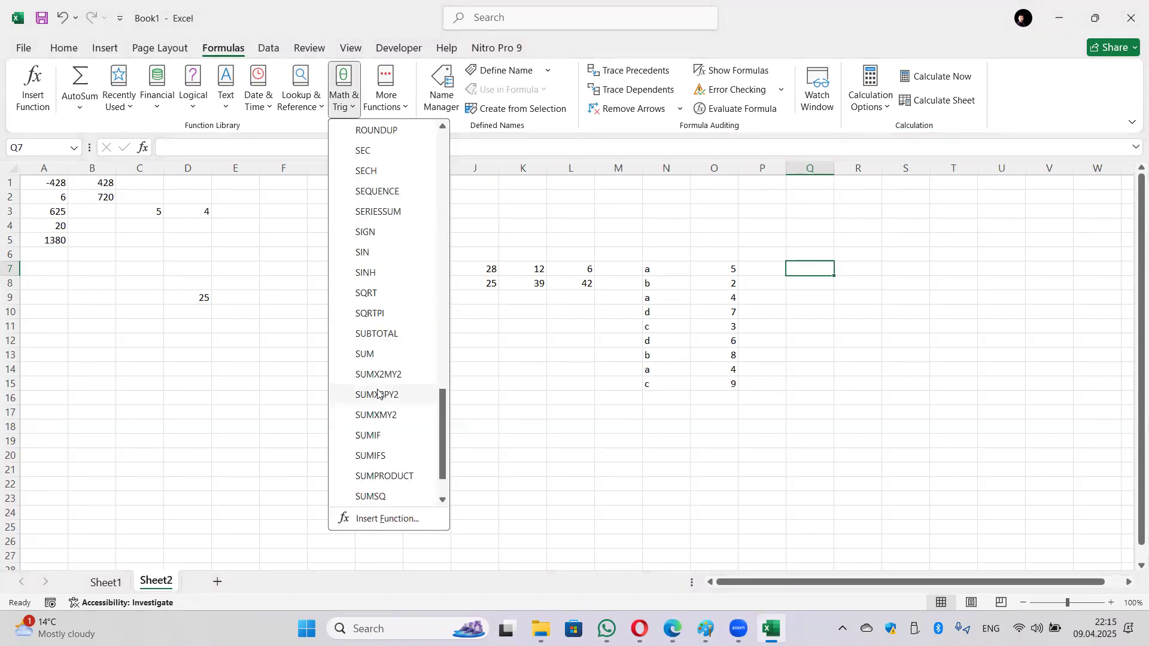
{"action": "scroll", "coordinate": [386, 359], "scroll_direction": "down", "scroll_amount": 1}
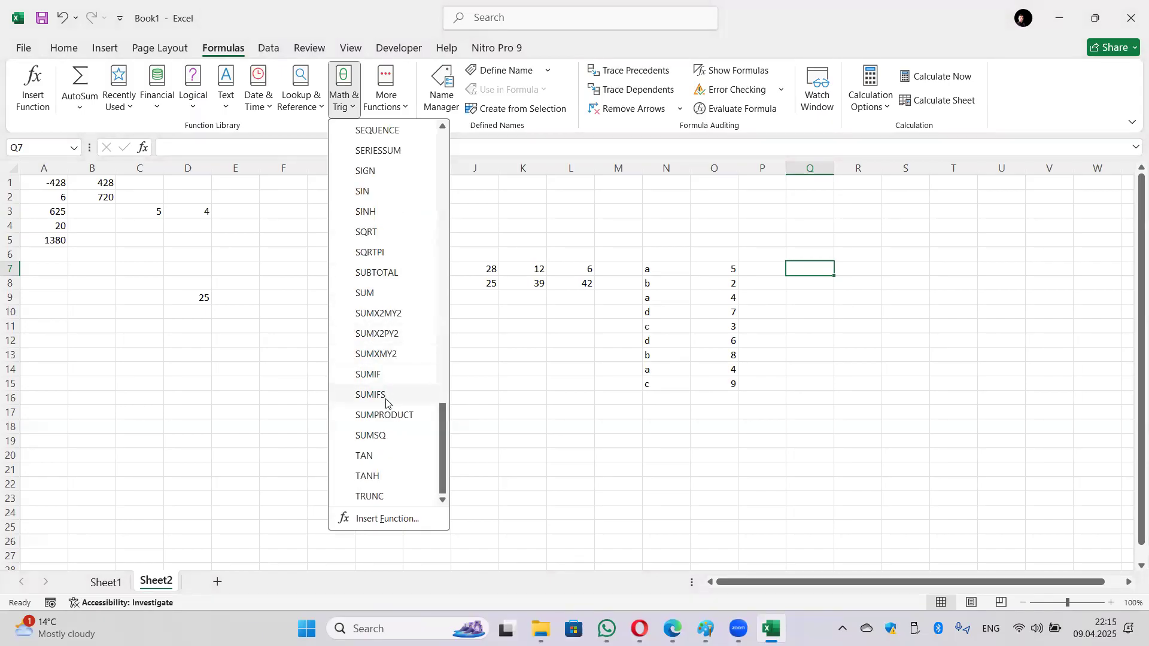
{"action": "left_click", "coordinate": [383, 374]}
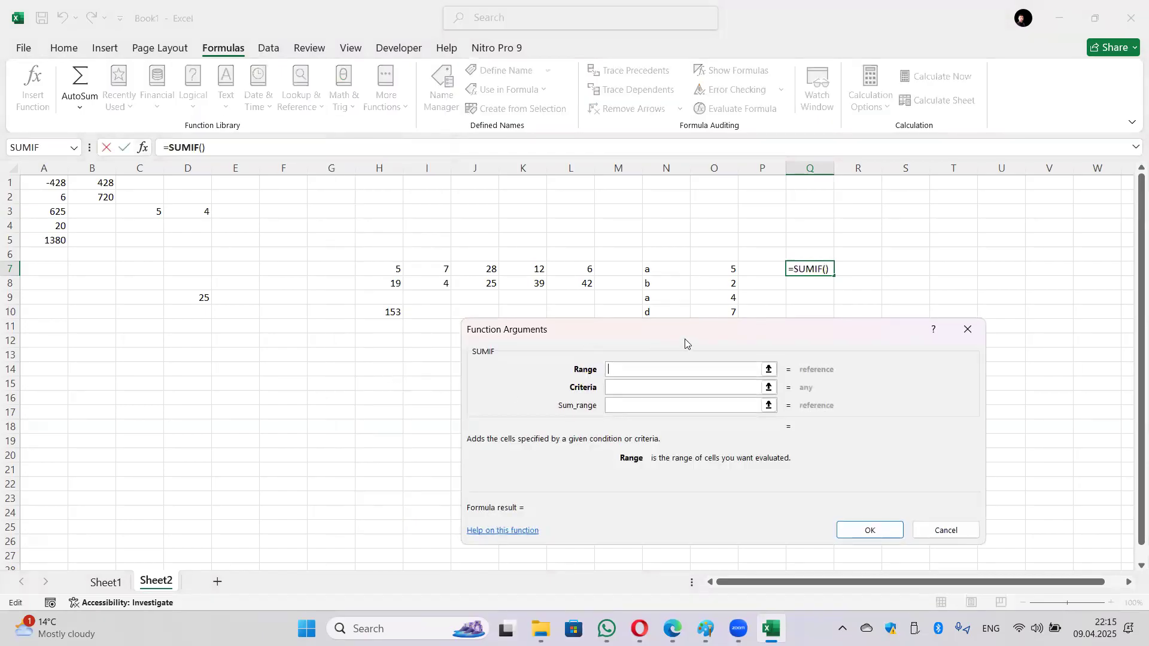
{"action": "left_click_drag", "start_coordinate": [684, 339], "coordinate": [676, 377]}
{"action": "left_click_drag", "start_coordinate": [650, 276], "coordinate": [339, 205]}
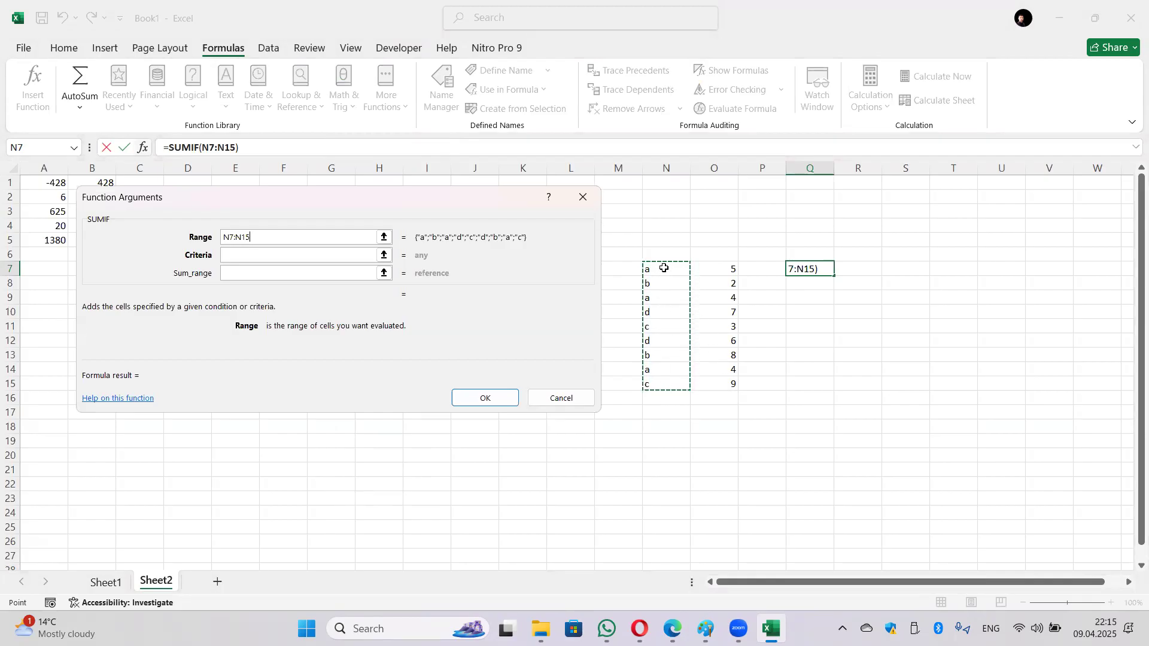
Step: Set criterion "a" and sum range O7:O15, confirm, then edit the criterion so Q7 returns 10
{"action": "left_click", "coordinate": [248, 256]}
{"action": "type", "text": "a"}
{"action": "left_click", "coordinate": [296, 276]}
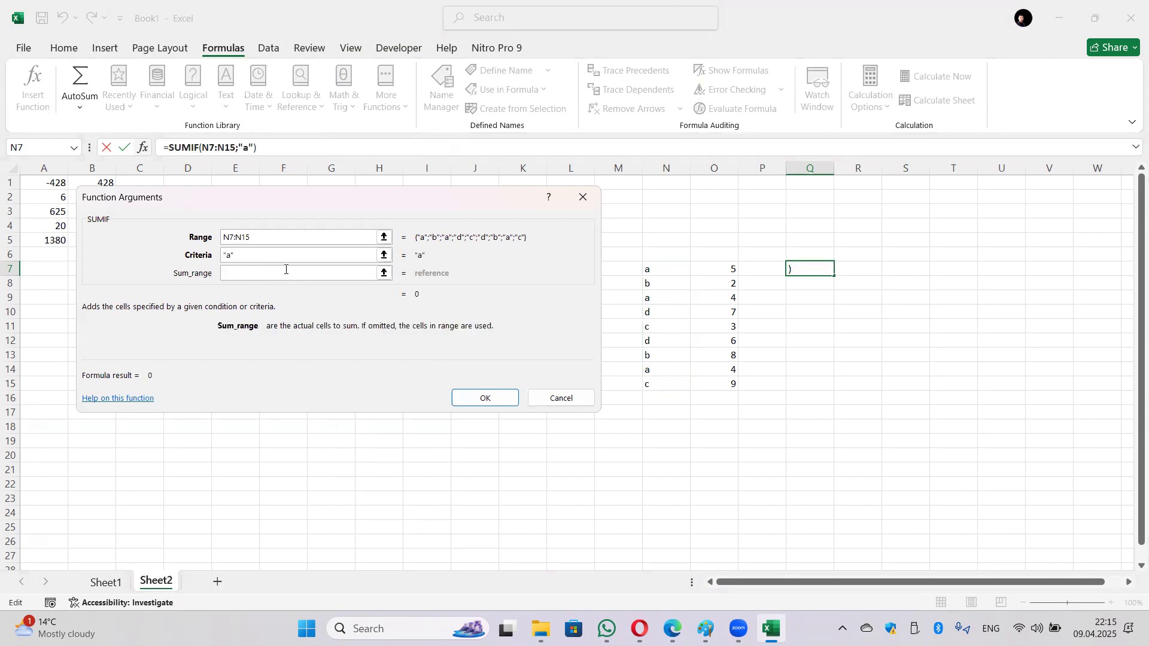
{"action": "left_click_drag", "start_coordinate": [713, 274], "coordinate": [726, 383]}
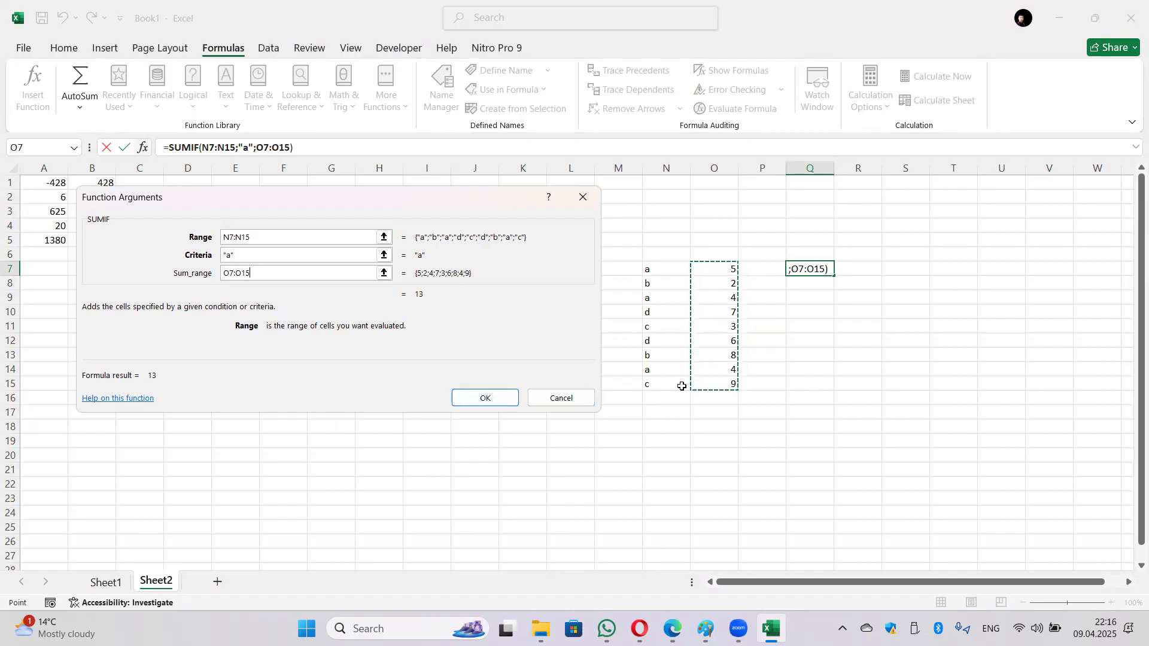
{"action": "left_click", "coordinate": [504, 401]}
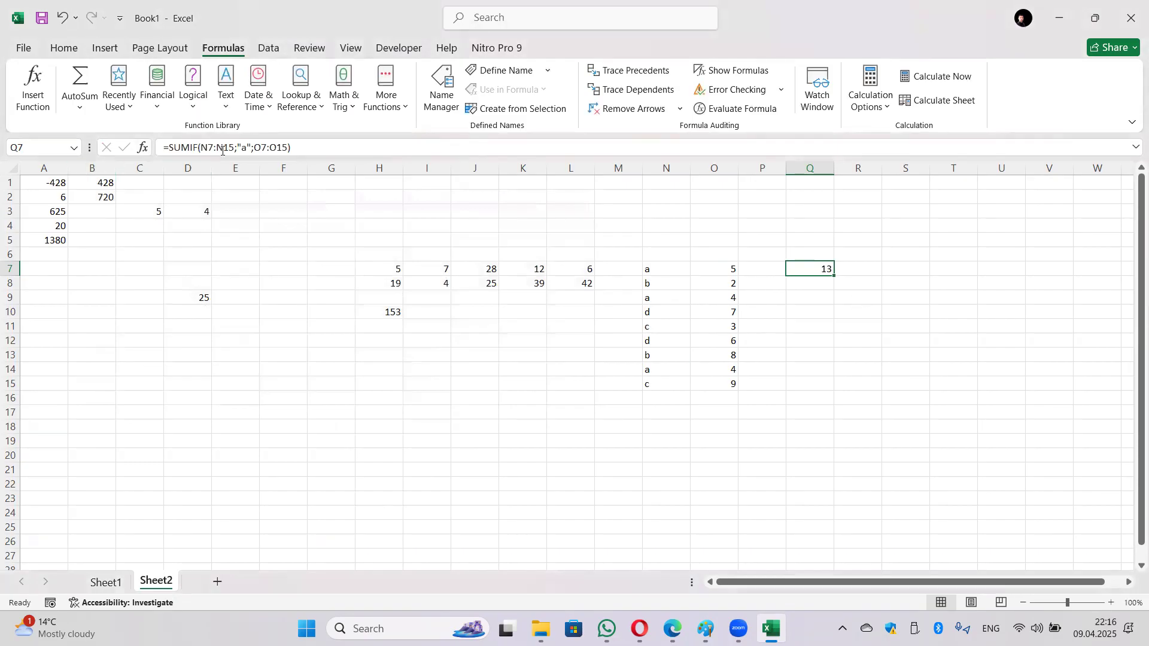
{"action": "left_click", "coordinate": [242, 147]}
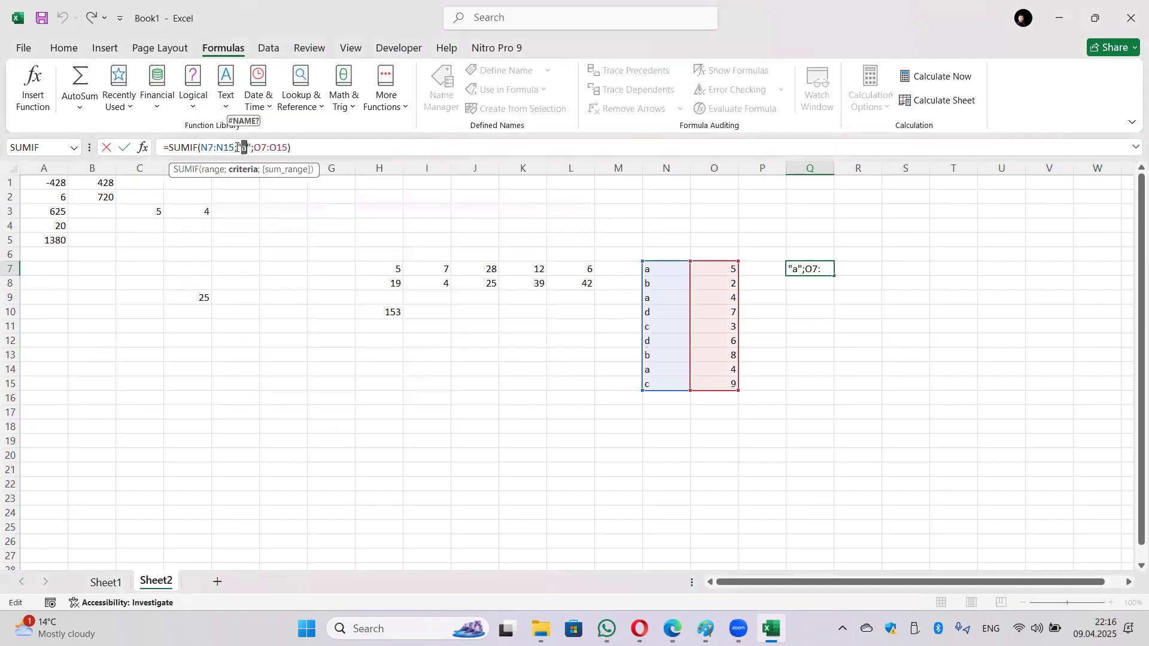
{"action": "key", "text": "Return"}
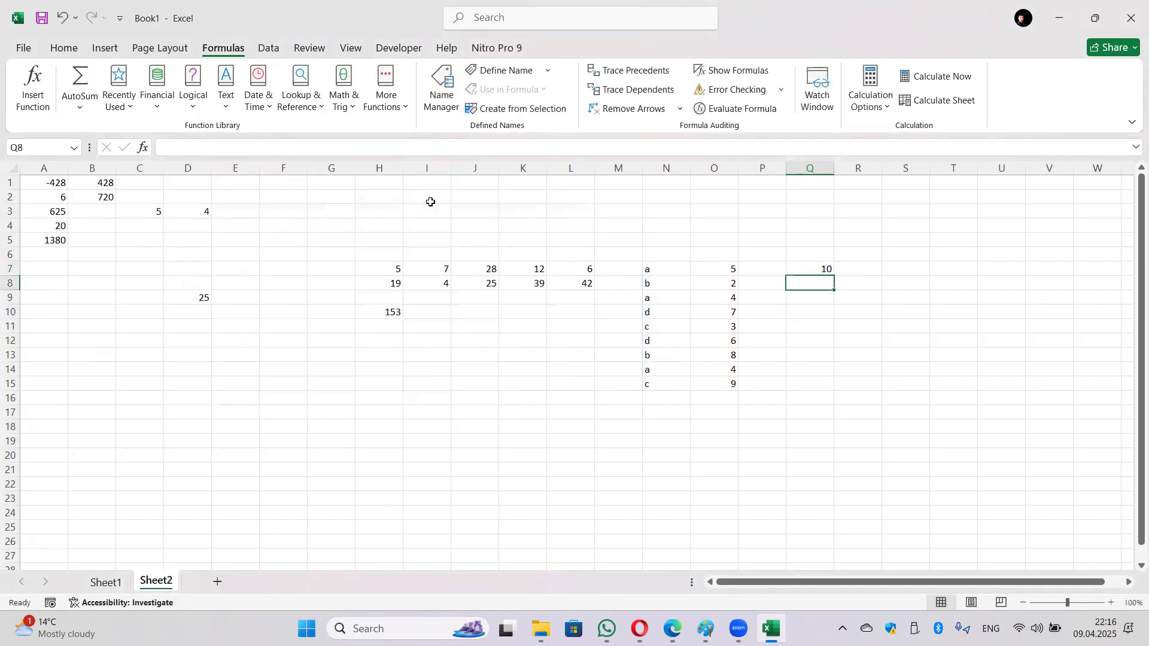
{"action": "left_click", "coordinate": [654, 286]}
{"action": "left_click", "coordinate": [670, 351]}
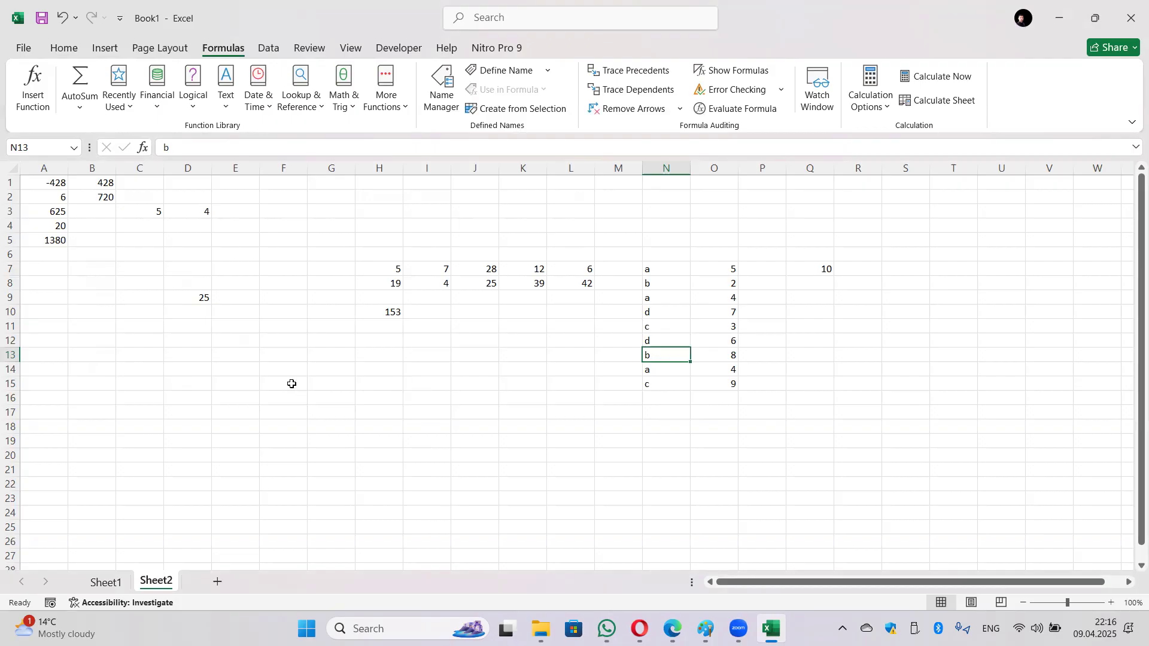
{"action": "left_click", "coordinate": [228, 2]}
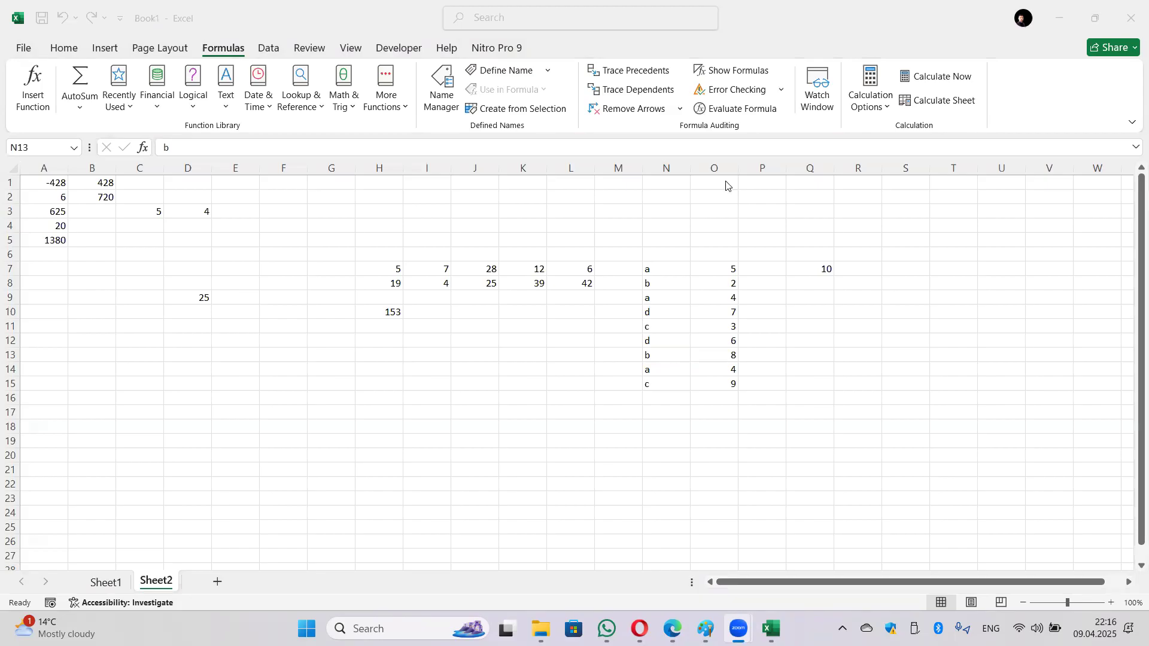
{"action": "left_click", "coordinate": [296, 393]}
{"action": "left_click", "coordinate": [230, 397]}
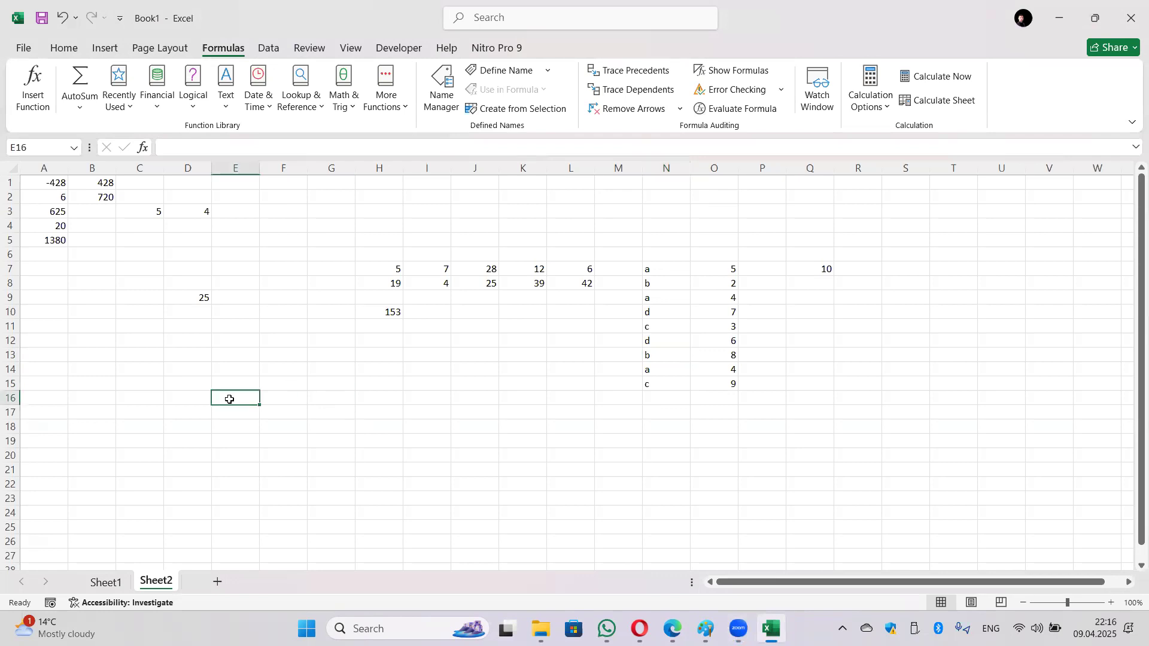
Step: Add a new Sheet3 and enter 247.371 in A1, correcting typos
{"action": "left_click", "coordinate": [217, 581]}
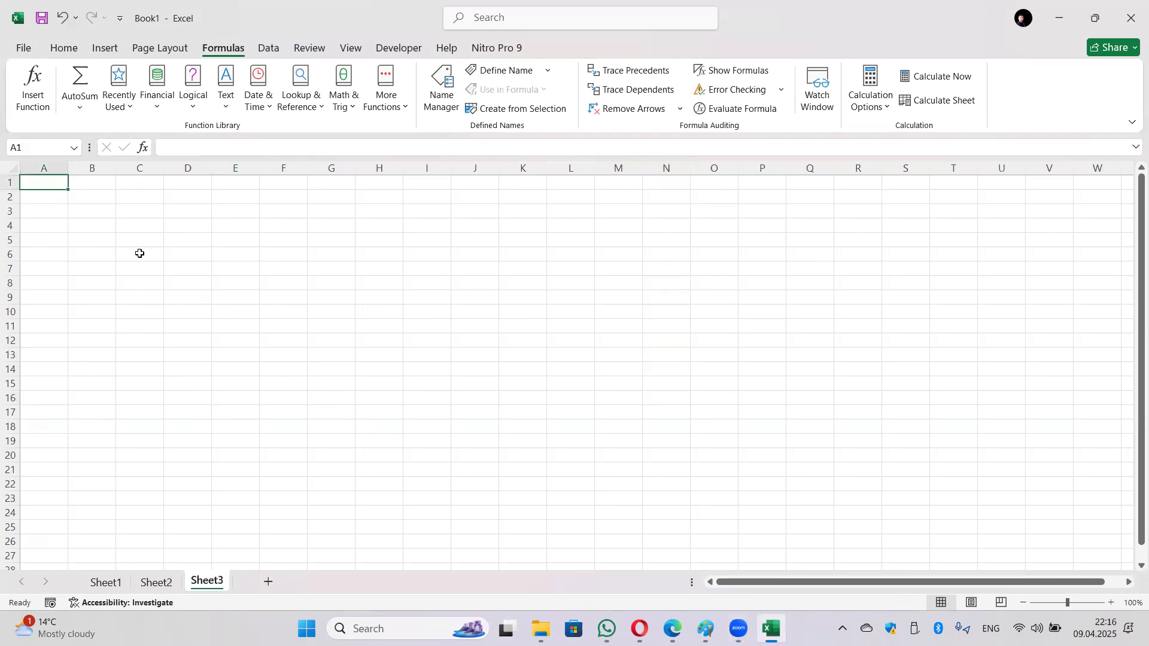
{"action": "type", "text": "247,3"}
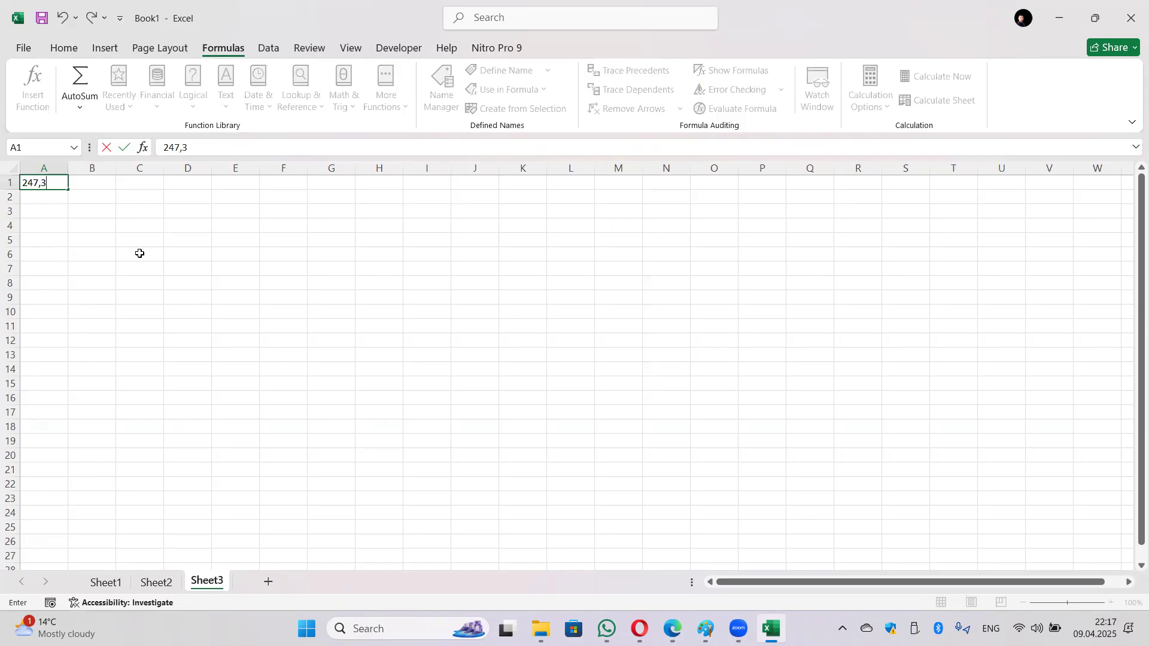
{"action": "type", "text": "6"}
{"action": "key", "text": "BackSpace"}
{"action": "key", "text": "Return"}
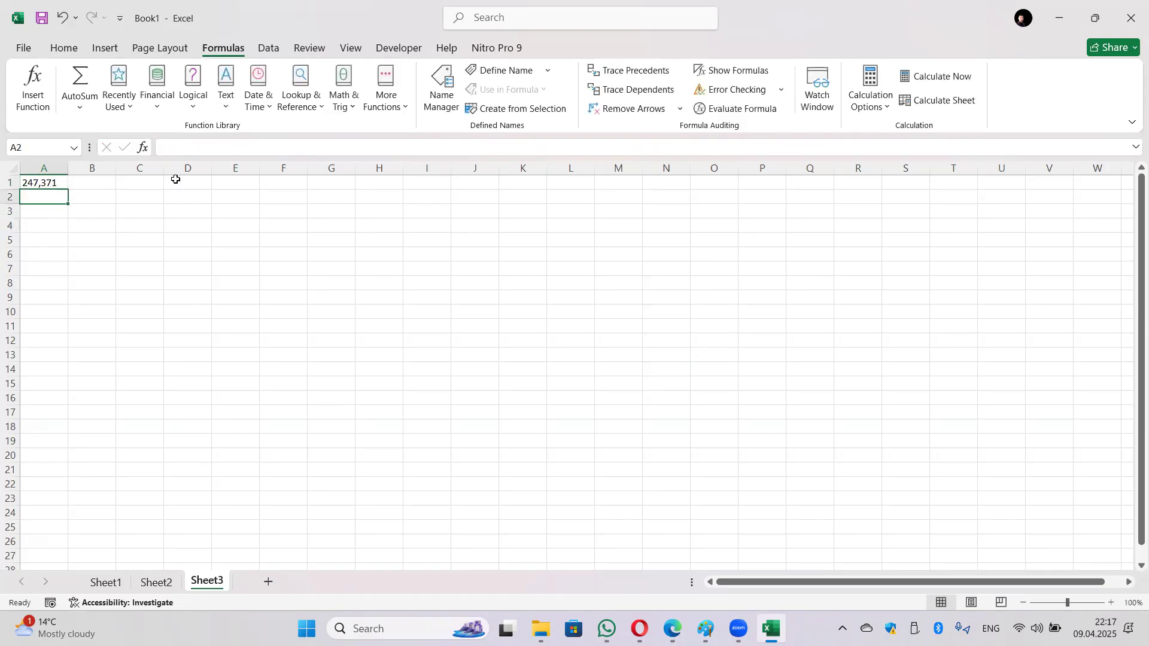
{"action": "double_click", "coordinate": [43, 183]}
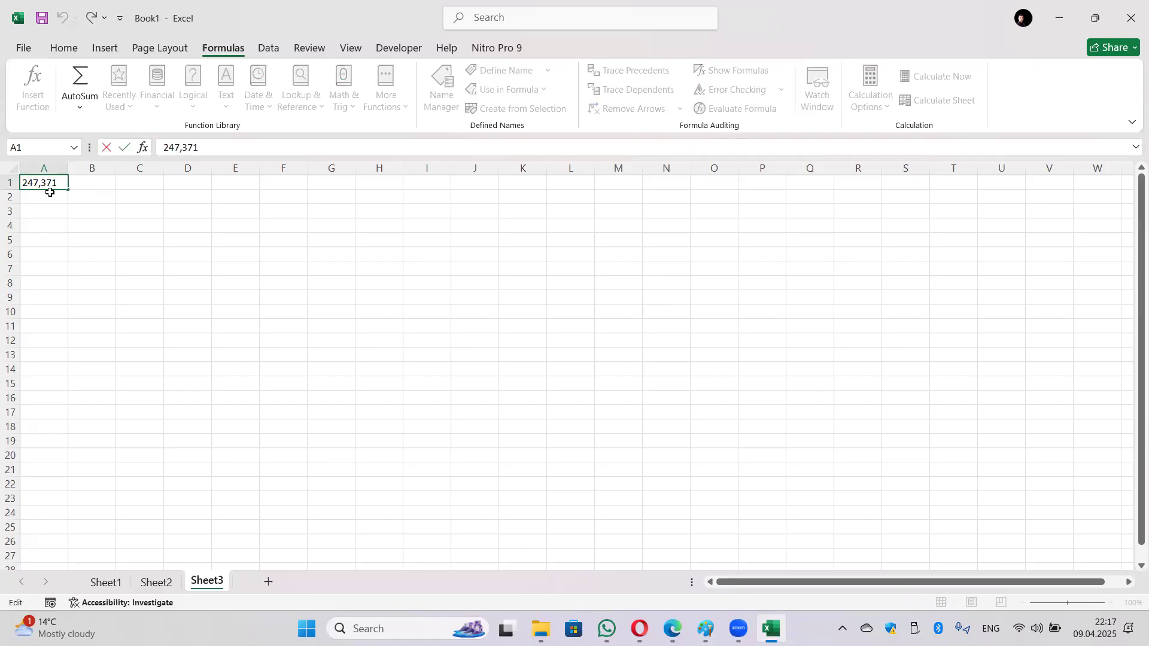
{"action": "key", "text": "BackSpace"}
{"action": "type", "text": "/"}
{"action": "key", "text": "BackSpace"}
{"action": "type", "text": ".."}
{"action": "key", "text": "BackSpace"}
{"action": "key", "text": "Return"}
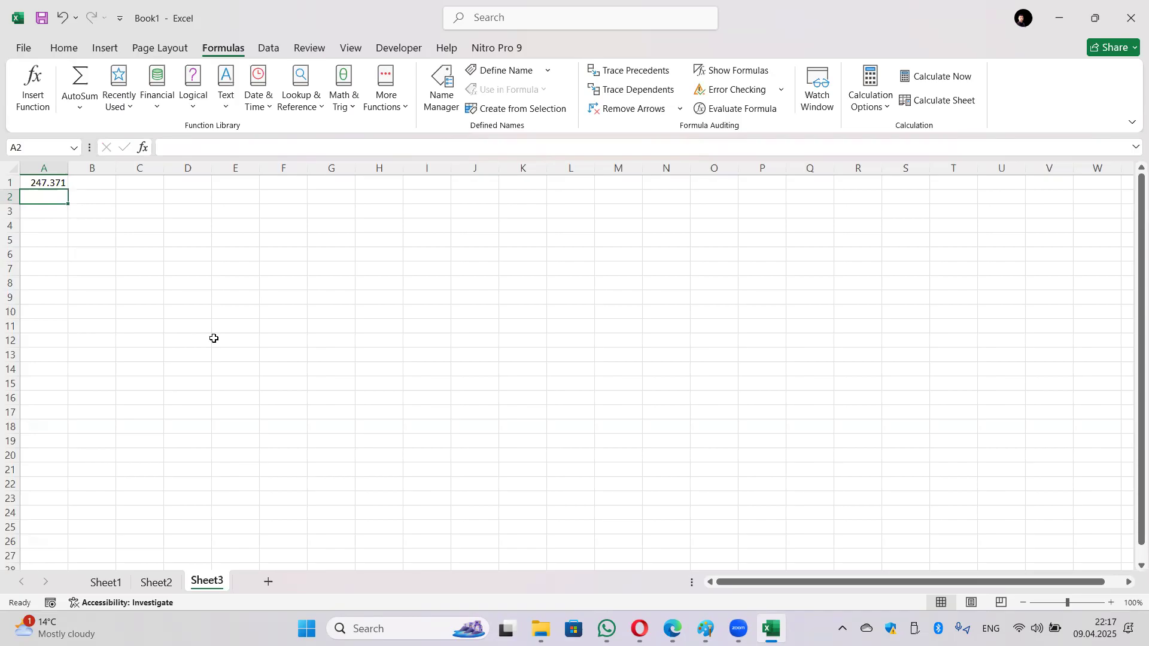
Step: Enter TRUE in E1 and FALSE in E2
{"action": "key", "text": "Right"}
{"action": "key", "text": "Right"}
{"action": "key", "text": "Right"}
{"action": "key", "text": "Right"}
{"action": "key", "text": "Up"}
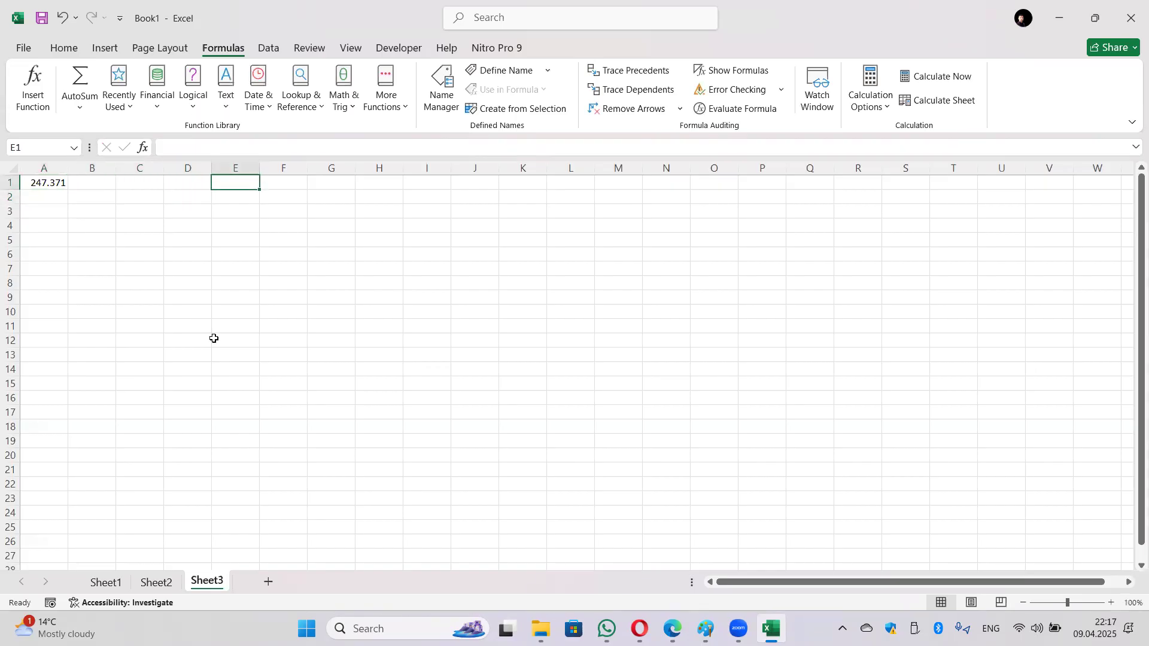
{"action": "type", "text": "TRUE"}
{"action": "key", "text": "Return"}
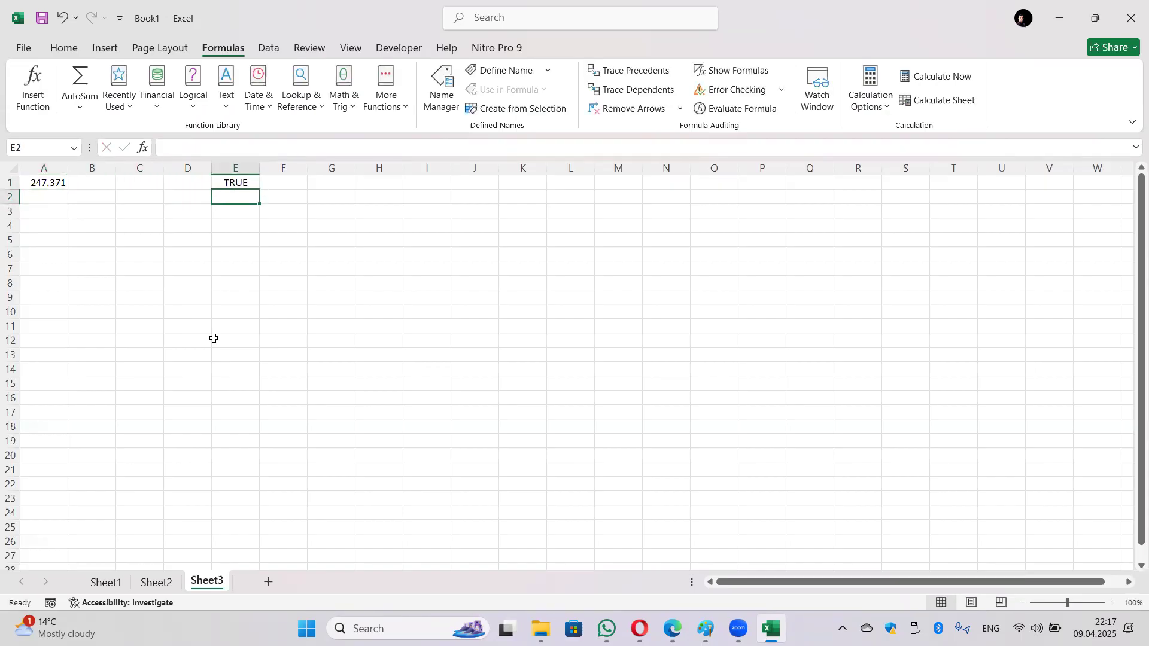
{"action": "type", "text": "FALSE"}
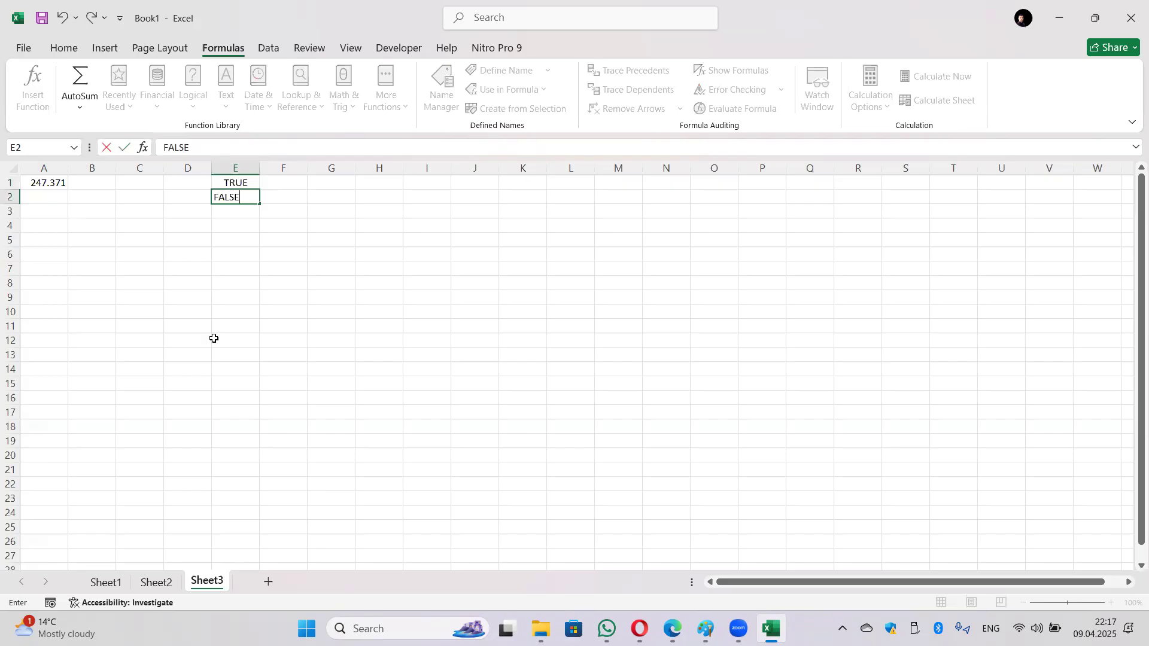
{"action": "key", "text": "Return"}
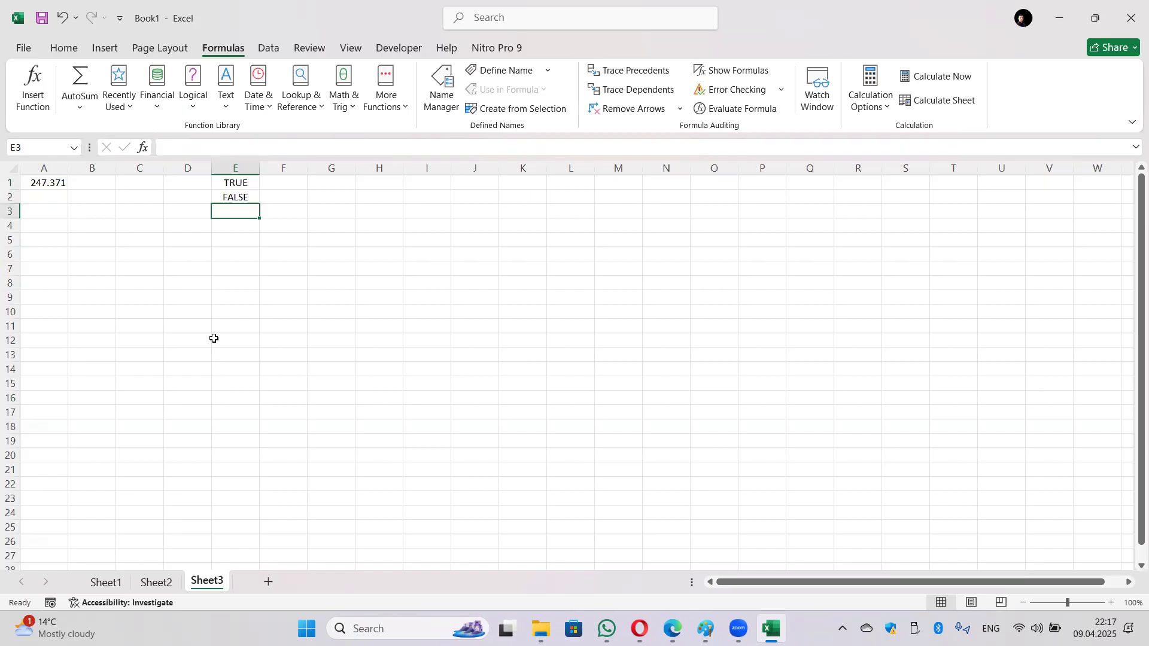
Step: Put =ROUND(A1;2) in B1 via the Math & Trig list, rounding A1 to two digits
{"action": "left_click", "coordinate": [95, 186]}
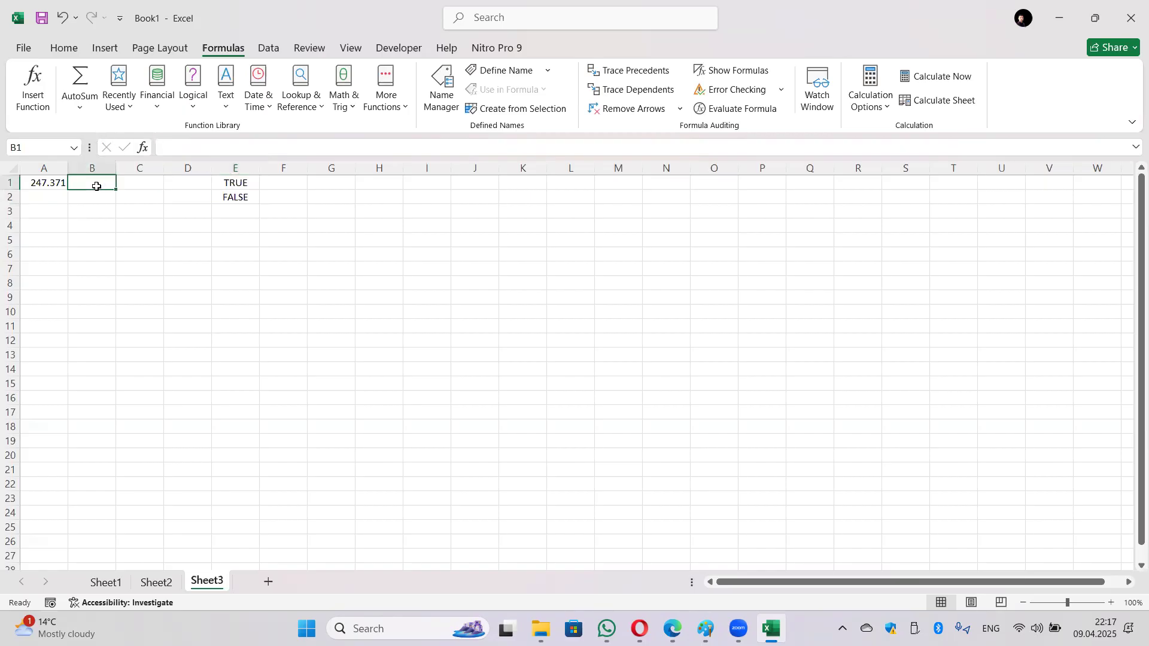
{"action": "left_click", "coordinate": [345, 105]}
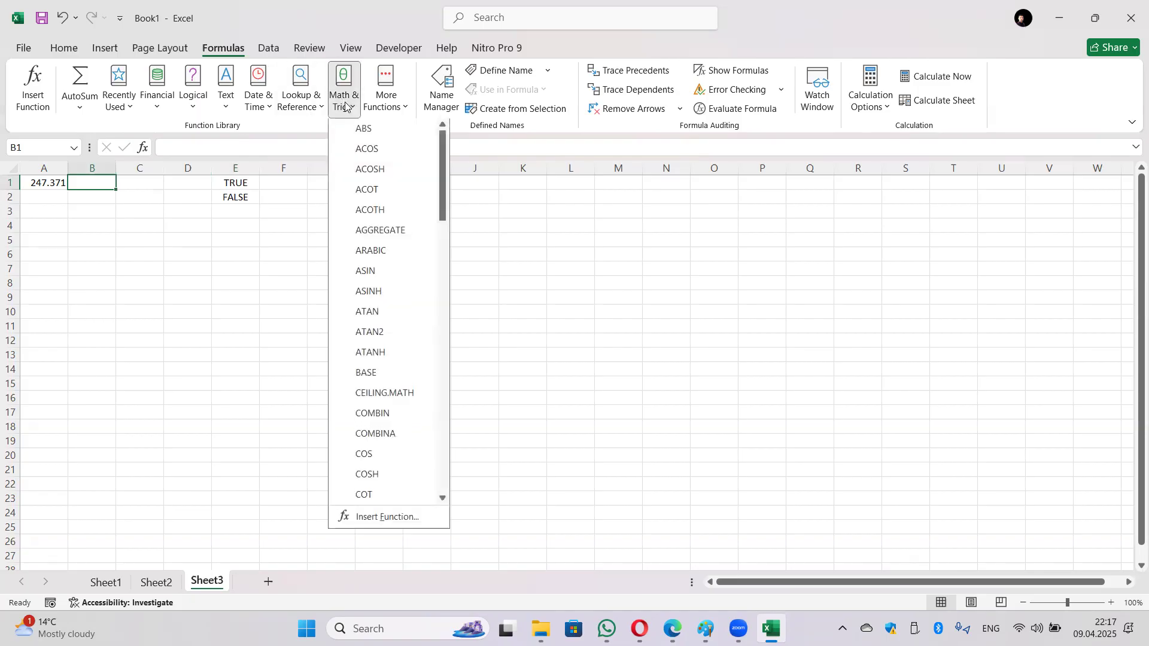
{"action": "scroll", "coordinate": [372, 335], "scroll_direction": "down", "scroll_amount": 20}
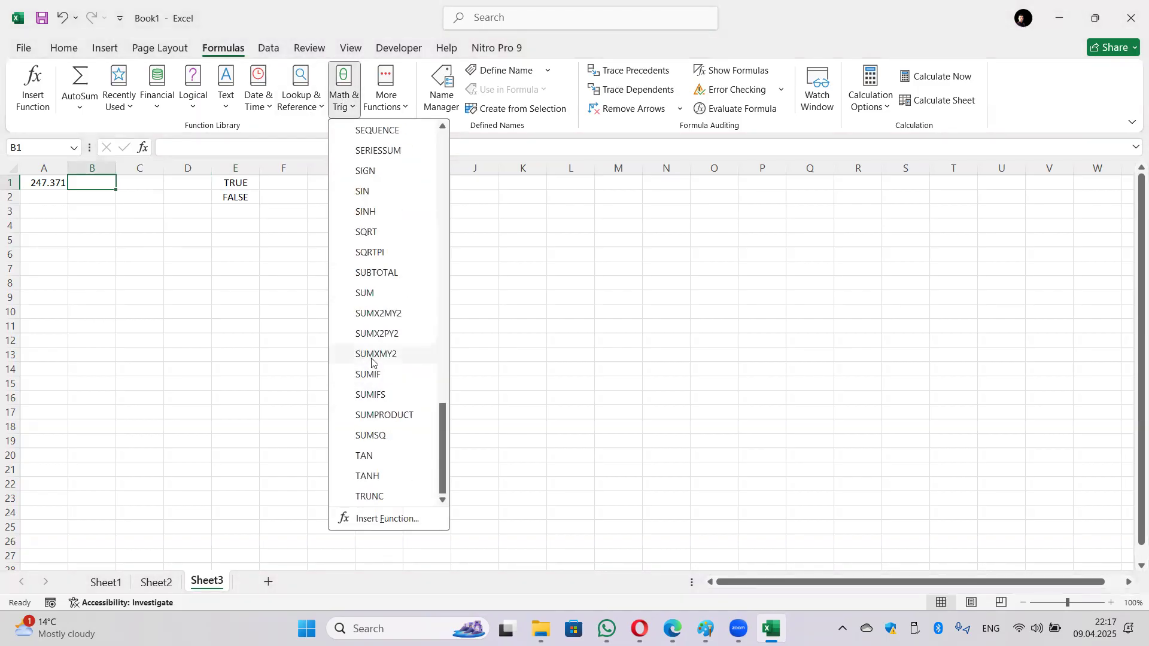
{"action": "scroll", "coordinate": [372, 359], "scroll_direction": "up", "scroll_amount": 5}
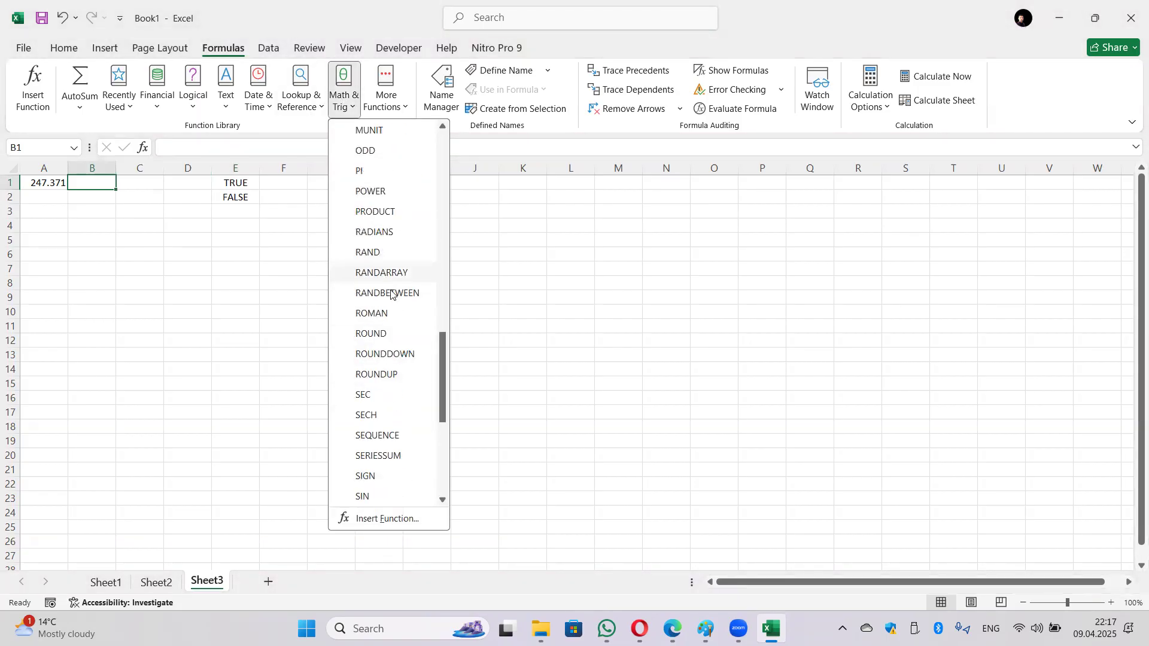
{"action": "left_click", "coordinate": [392, 333]}
{"action": "left_click", "coordinate": [48, 184]}
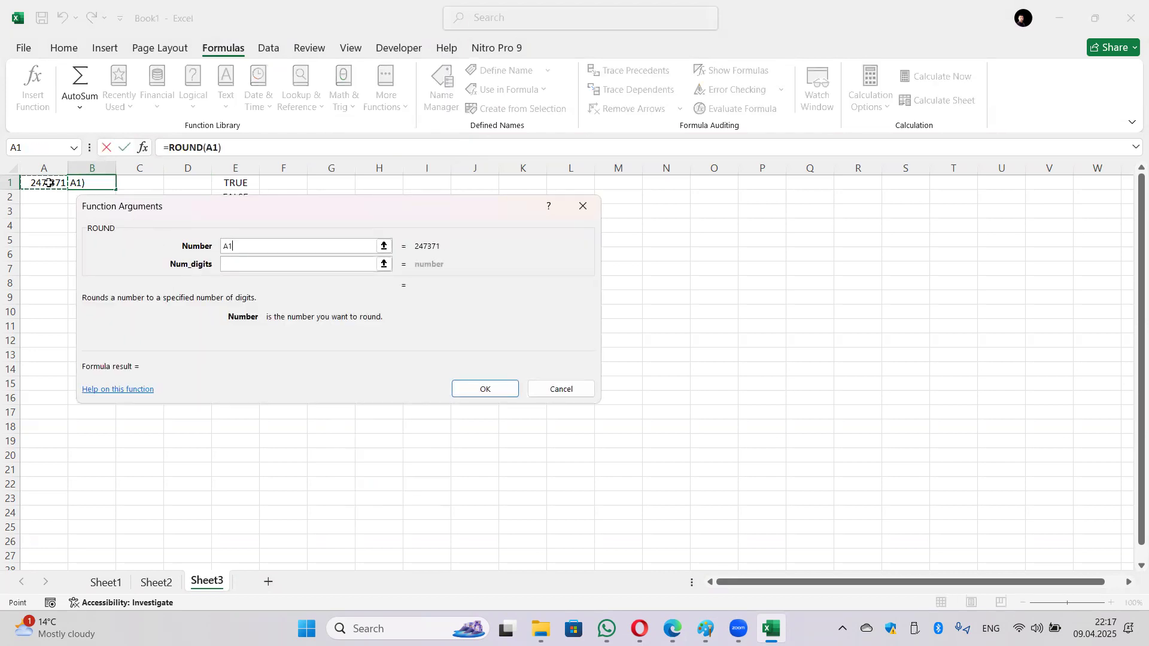
{"action": "left_click", "coordinate": [249, 268]}
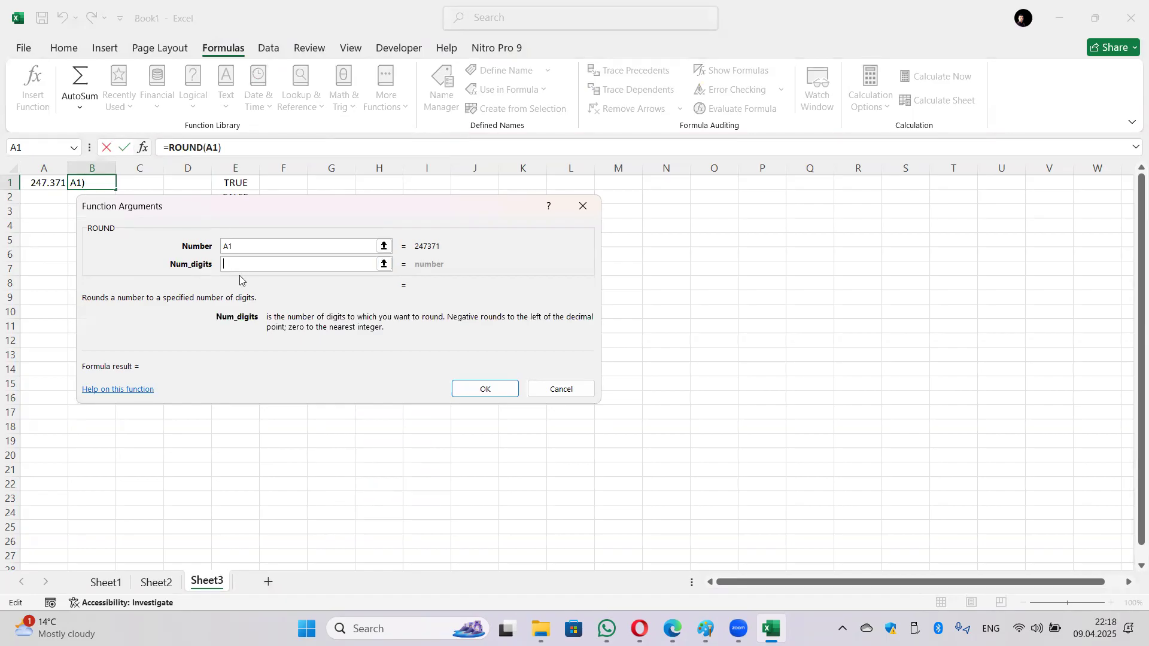
{"action": "type", "text": "2"}
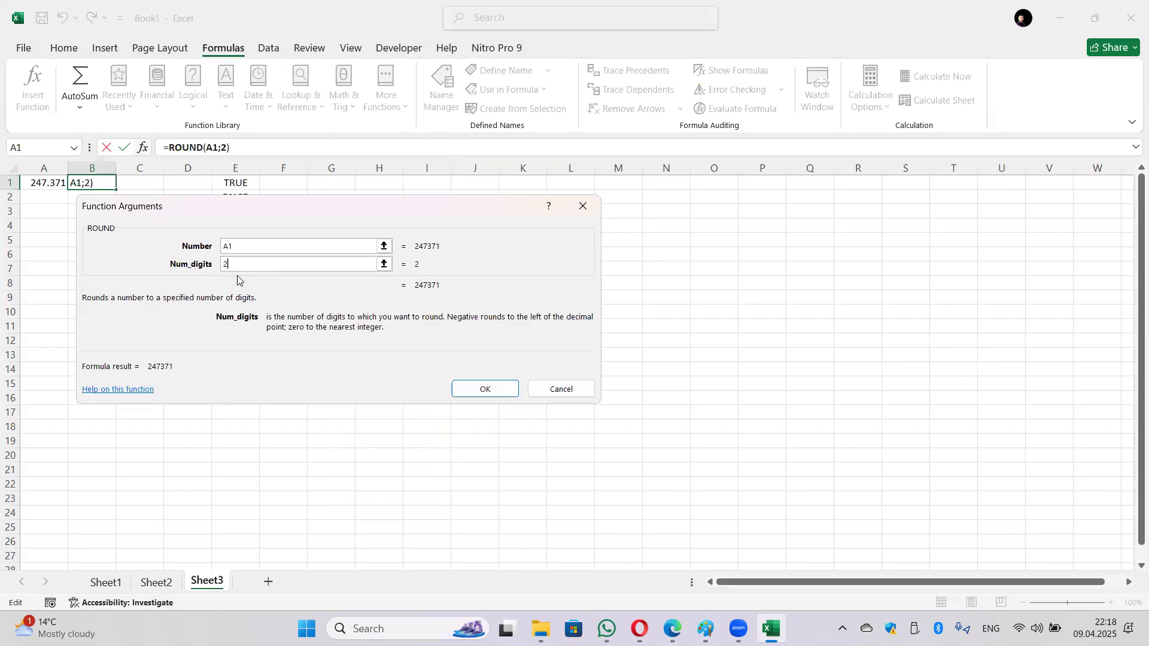
{"action": "left_click", "coordinate": [486, 390]}
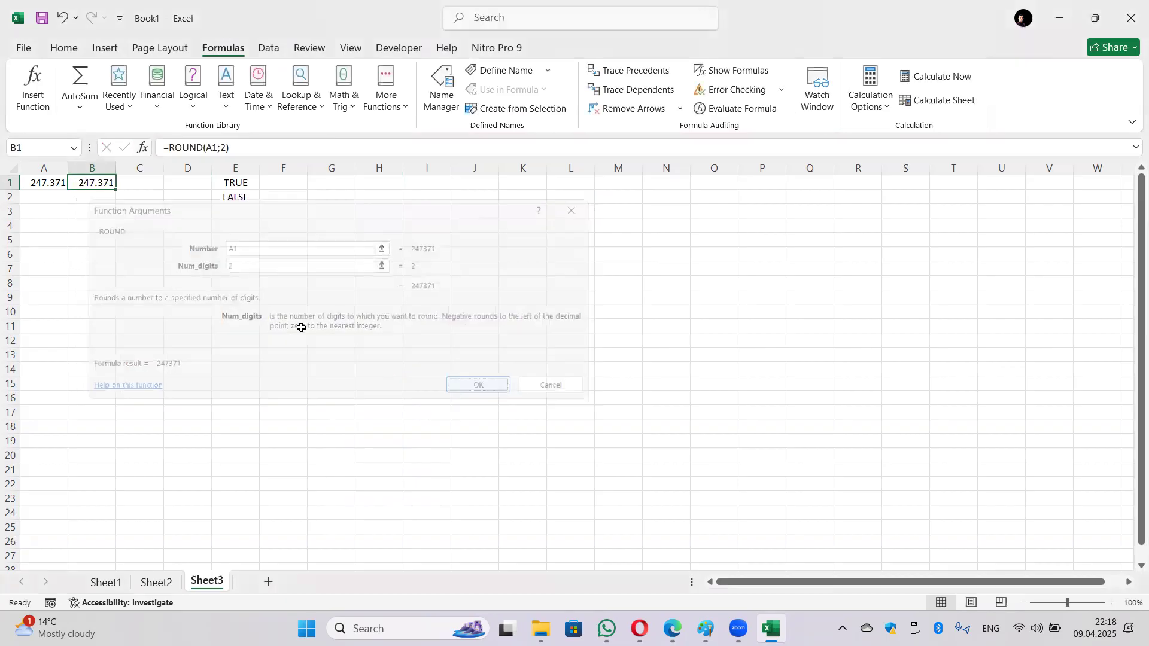
{"action": "double_click", "coordinate": [51, 185]}
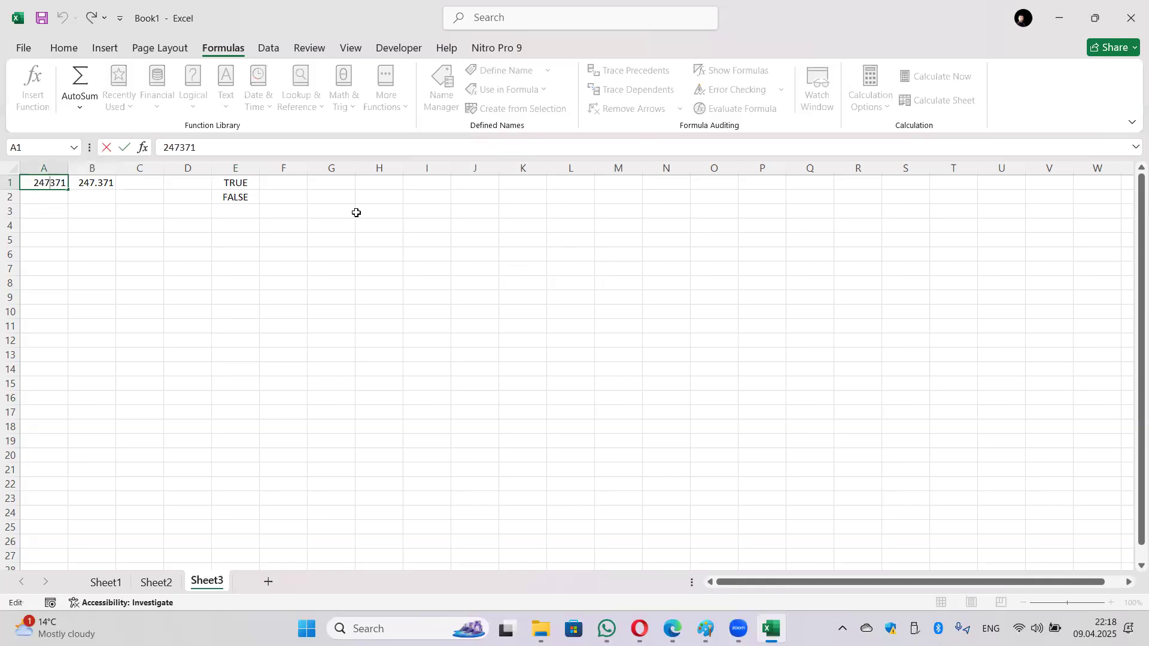
{"action": "type", "text": ","}
{"action": "key", "text": "Return"}
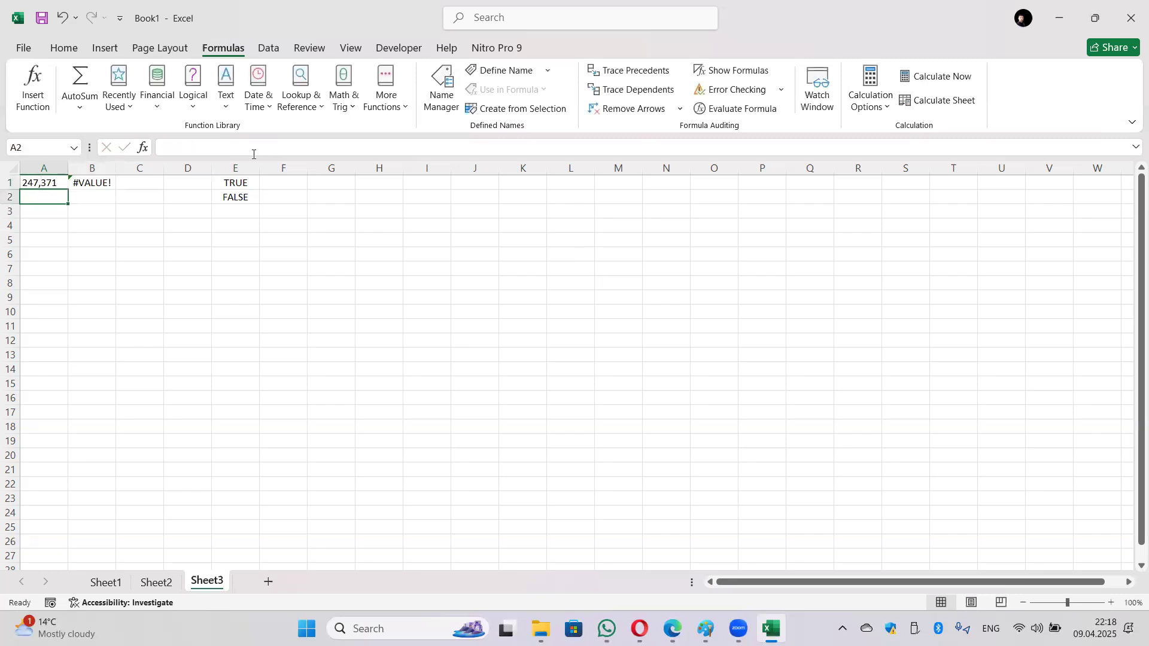
{"action": "double_click", "coordinate": [43, 184]}
{"action": "key", "text": "BackSpace"}
{"action": "type", "text": "/"}
{"action": "key", "text": "BackSpace"}
{"action": "type", "text": "."}
{"action": "key", "text": "Return"}
{"action": "left_click", "coordinate": [93, 184]}
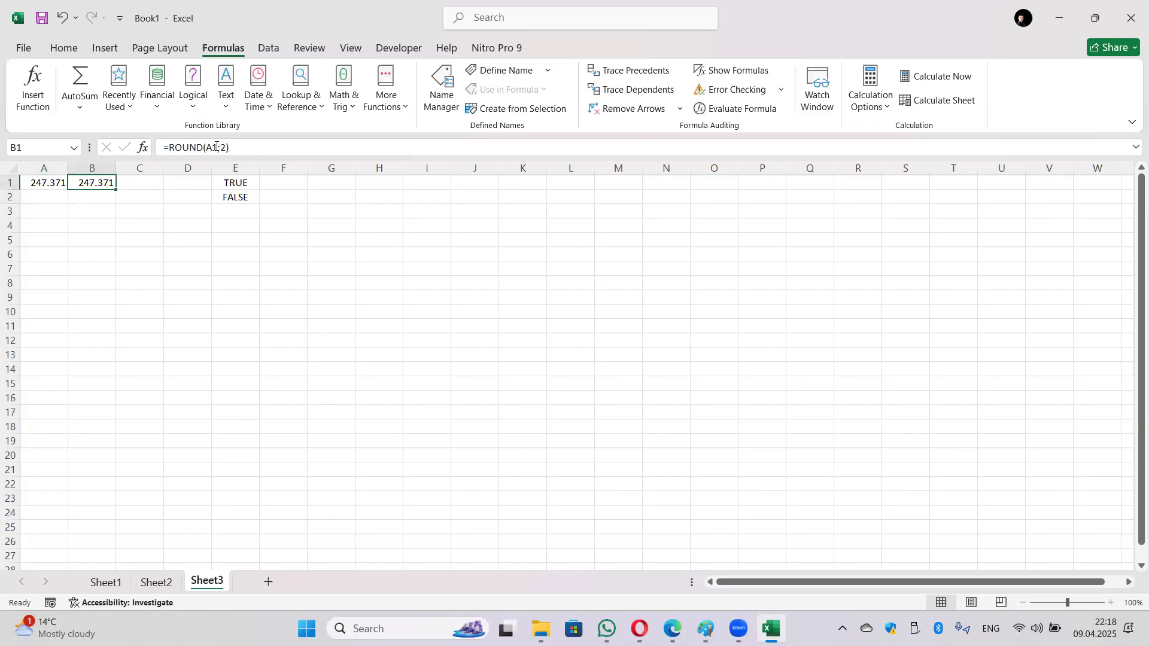
{"action": "left_click", "coordinate": [47, 183]}
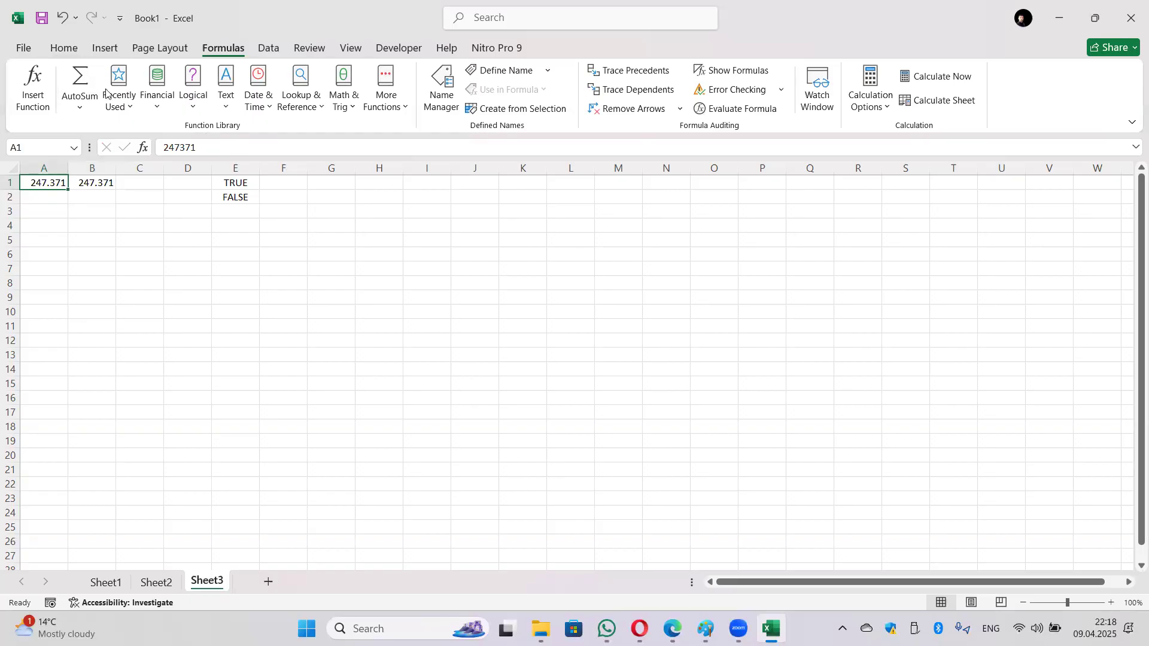
Step: Apply the Number format to A1 from the Home tab's format list
{"action": "left_click", "coordinate": [64, 48]}
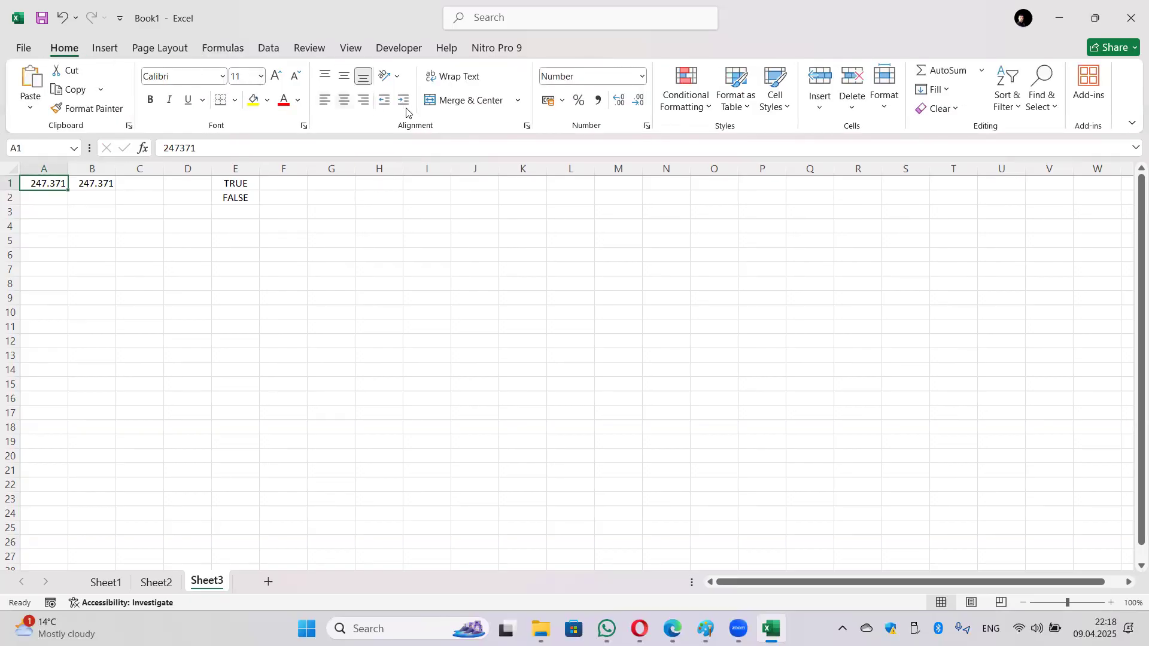
{"action": "left_click", "coordinate": [641, 77]}
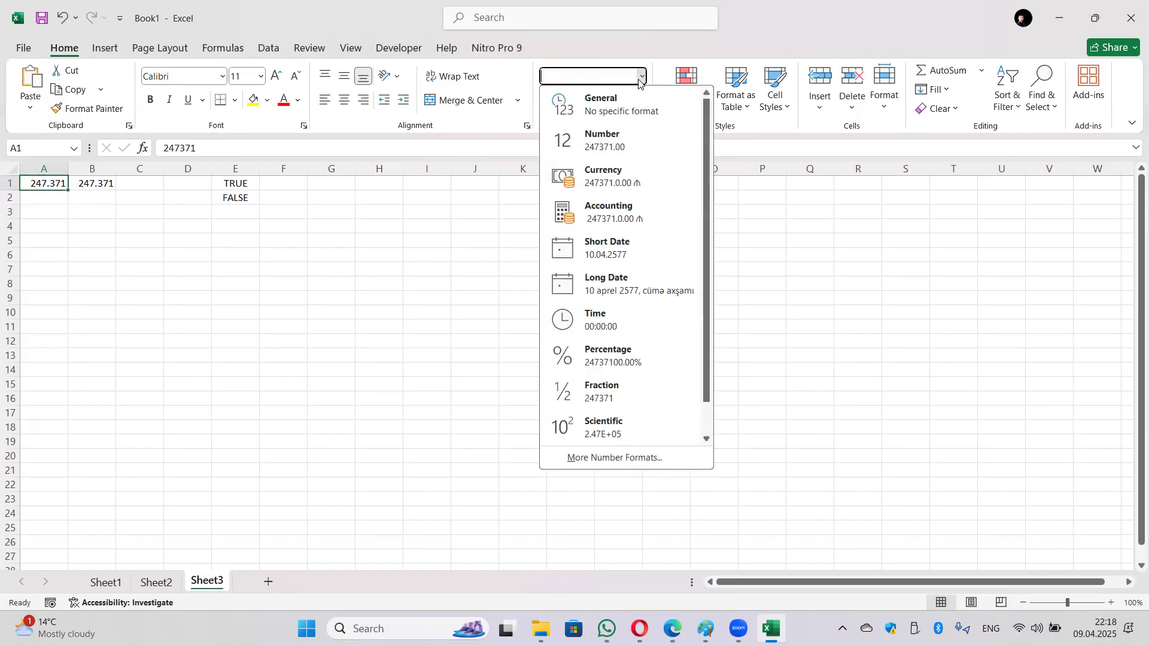
{"action": "left_click", "coordinate": [626, 148]}
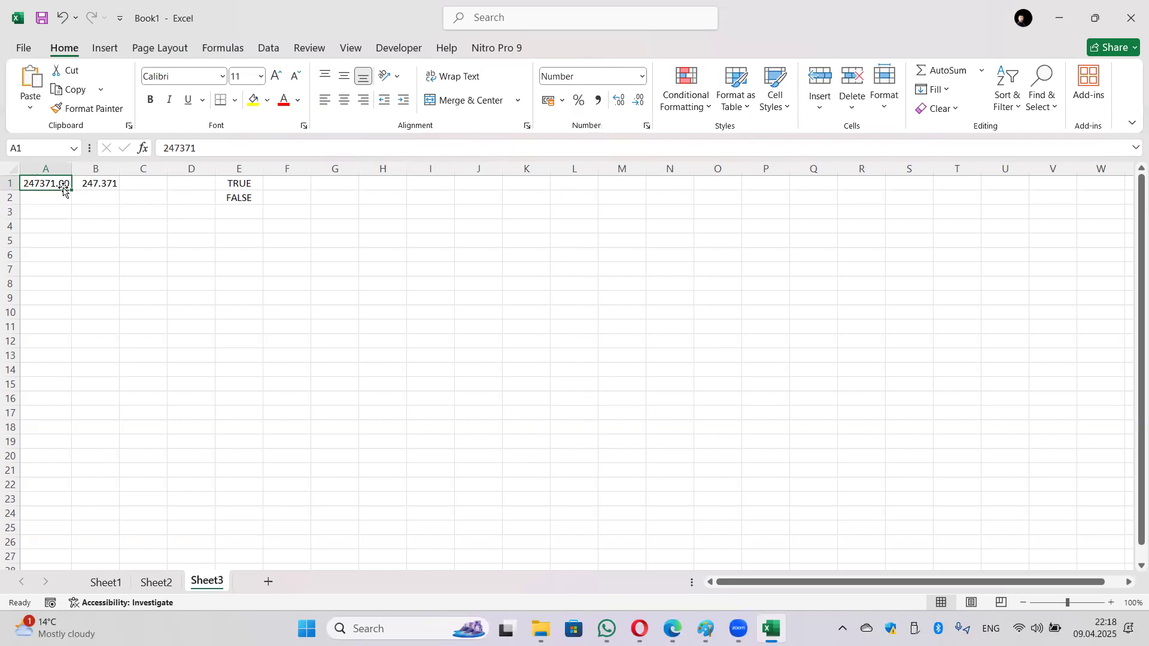
Step: Re-edit A1's value so it displays 247371.00, then check its format
{"action": "double_click", "coordinate": [44, 186]}
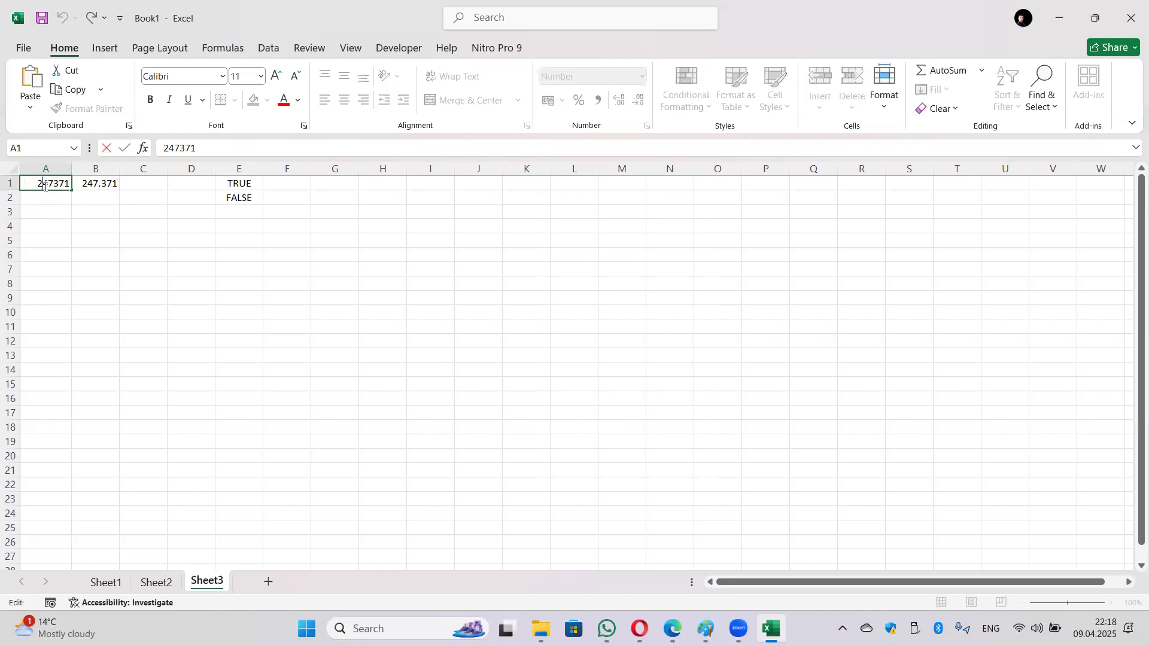
{"action": "type", "text": "."}
{"action": "key", "text": "Return"}
{"action": "left_click", "coordinate": [55, 184]}
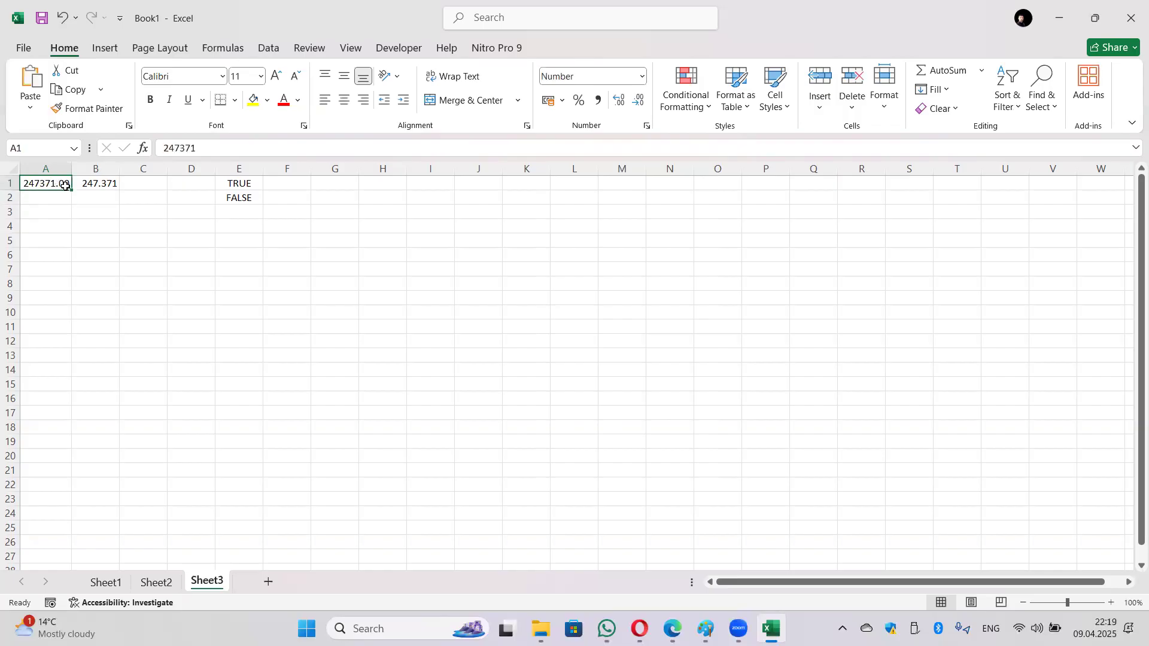
{"action": "left_click", "coordinate": [350, 238]}
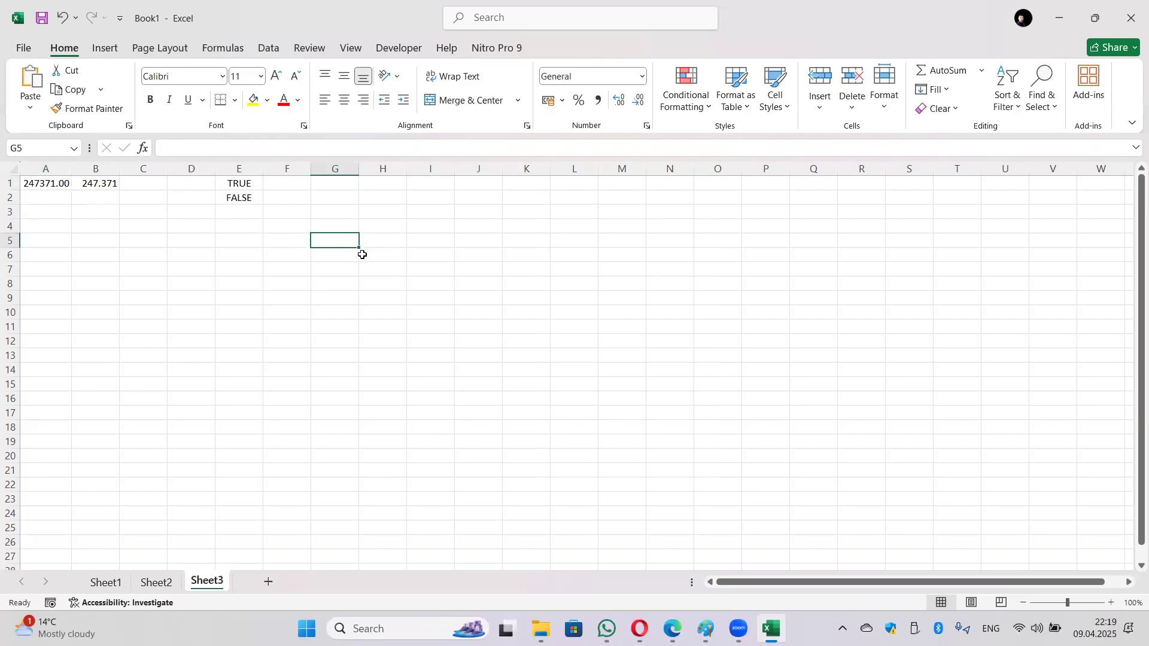
Step: Enter 125.75 in G5, trial-change it to 125.753, then undo back to 125.75
{"action": "type", "text": "125"}
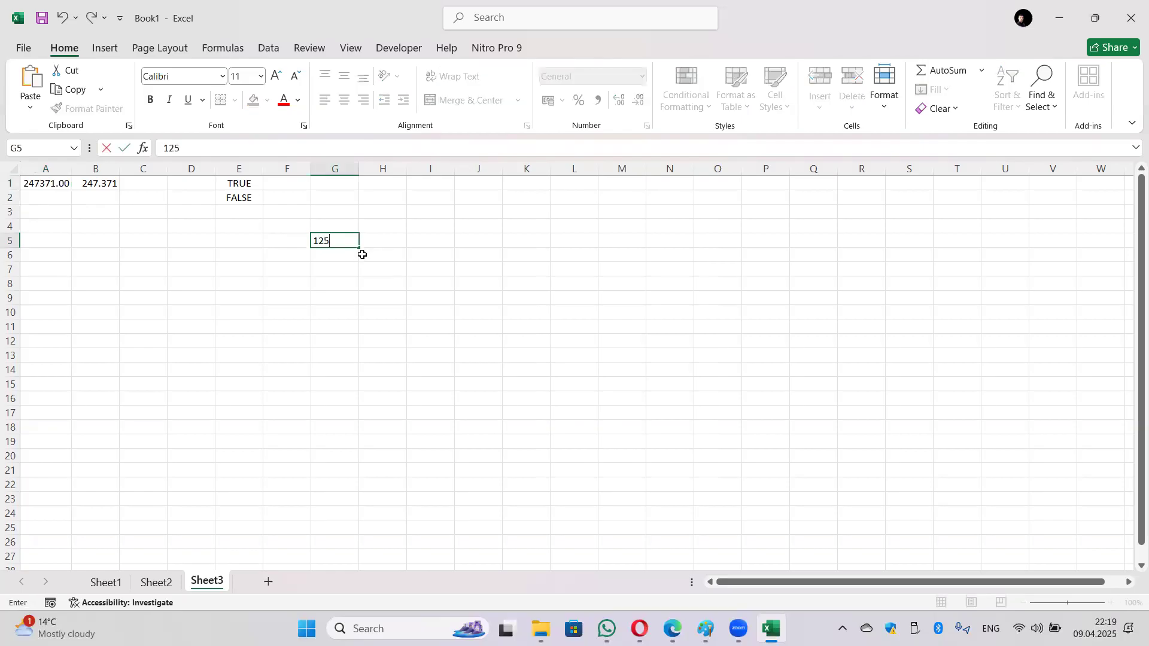
{"action": "type", "text": ".75"}
{"action": "key", "text": "Return"}
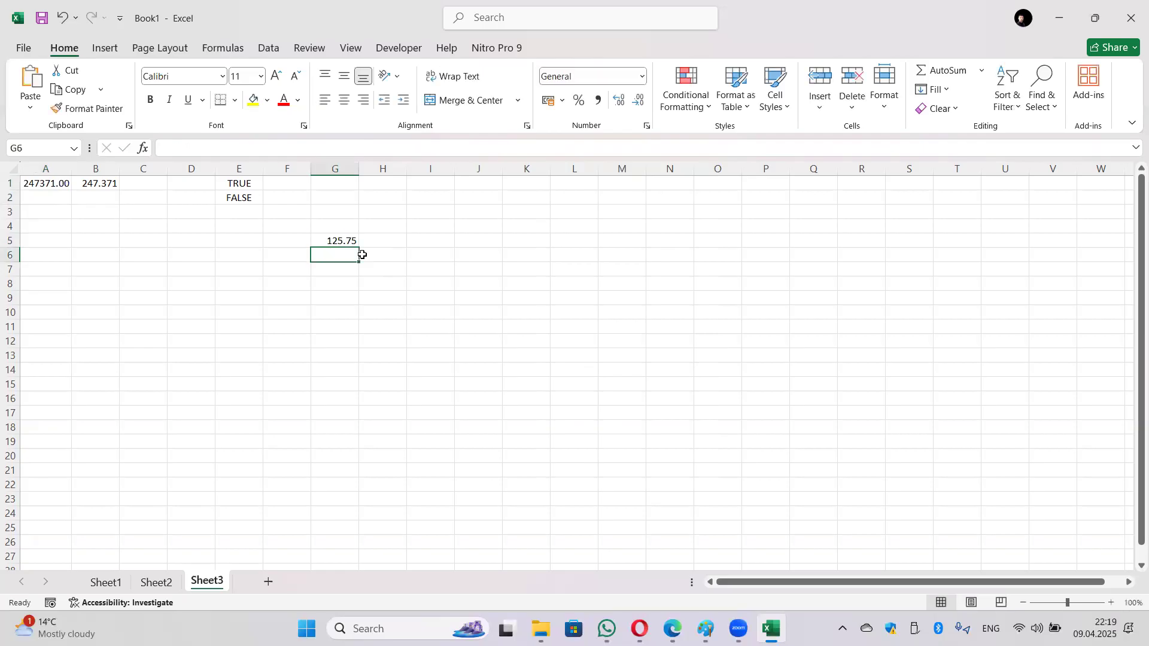
{"action": "left_click", "coordinate": [337, 239]}
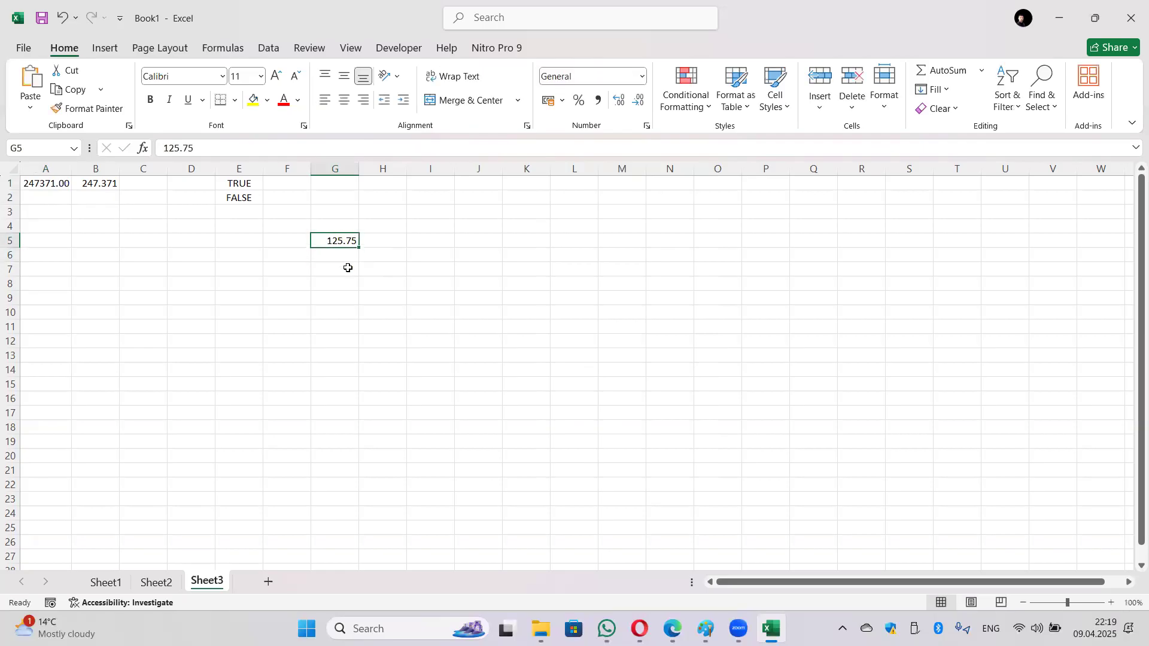
{"action": "double_click", "coordinate": [355, 241]}
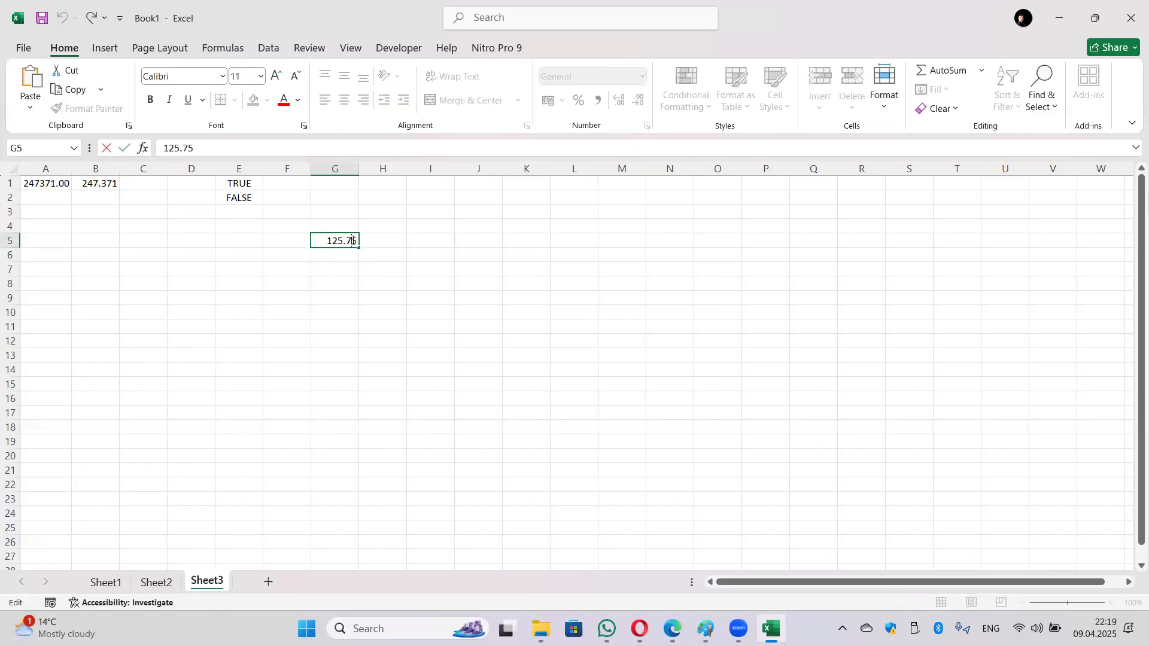
{"action": "type", "text": "3"}
{"action": "key", "text": "Return"}
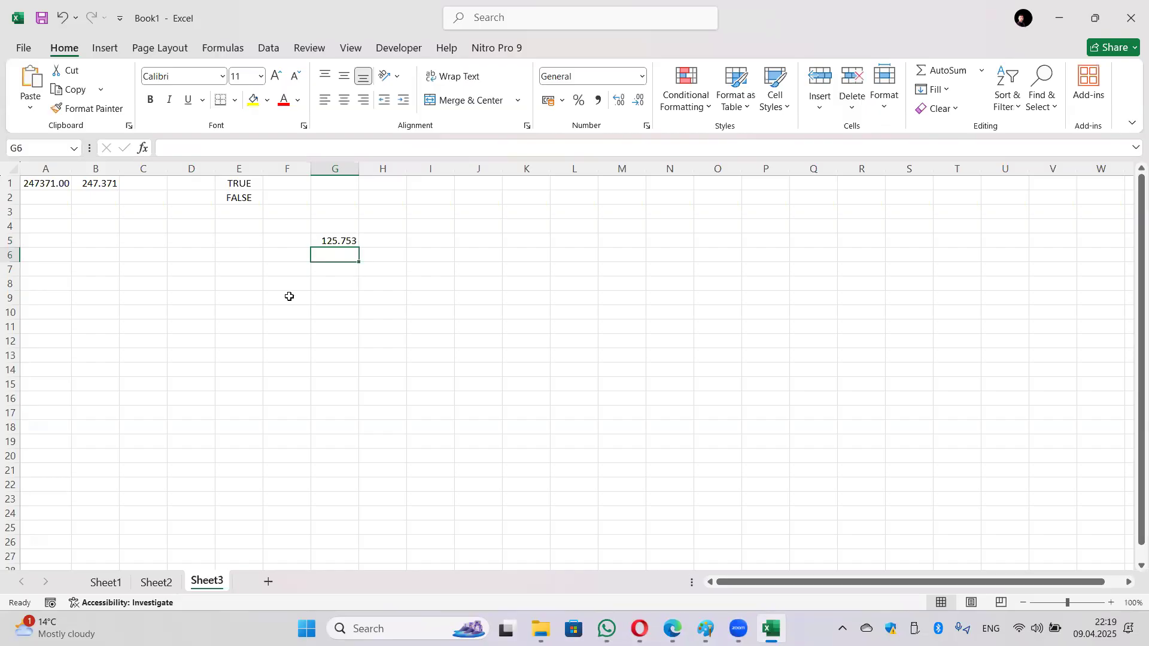
{"action": "left_click", "coordinate": [339, 242]}
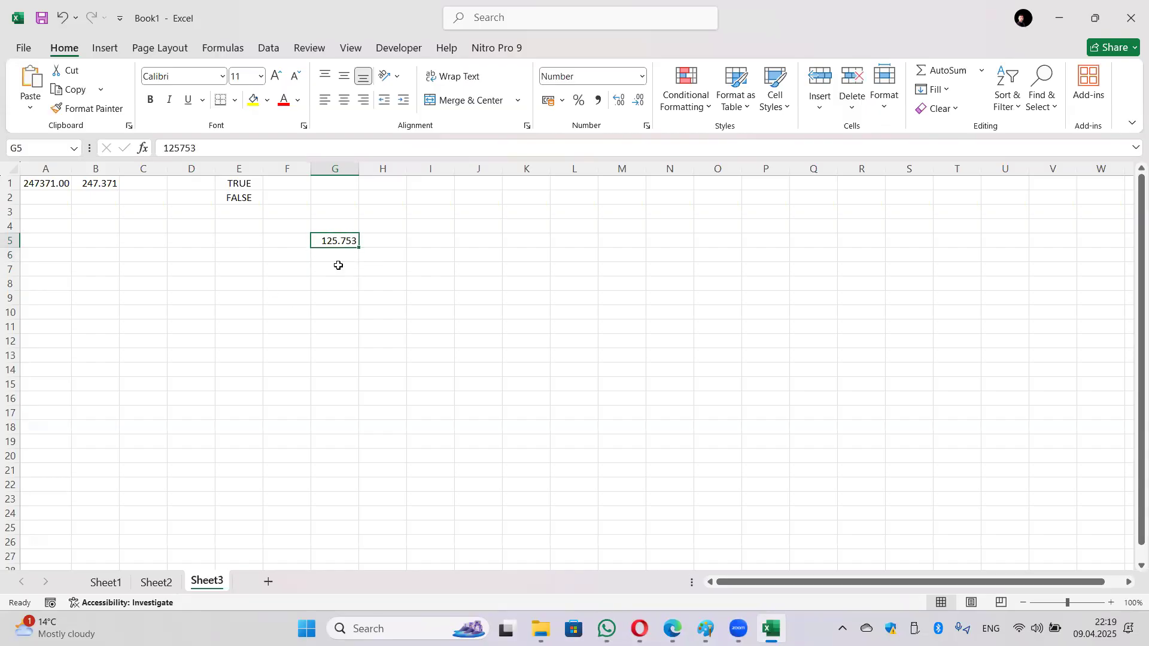
{"action": "key", "text": "ctrl+z"}
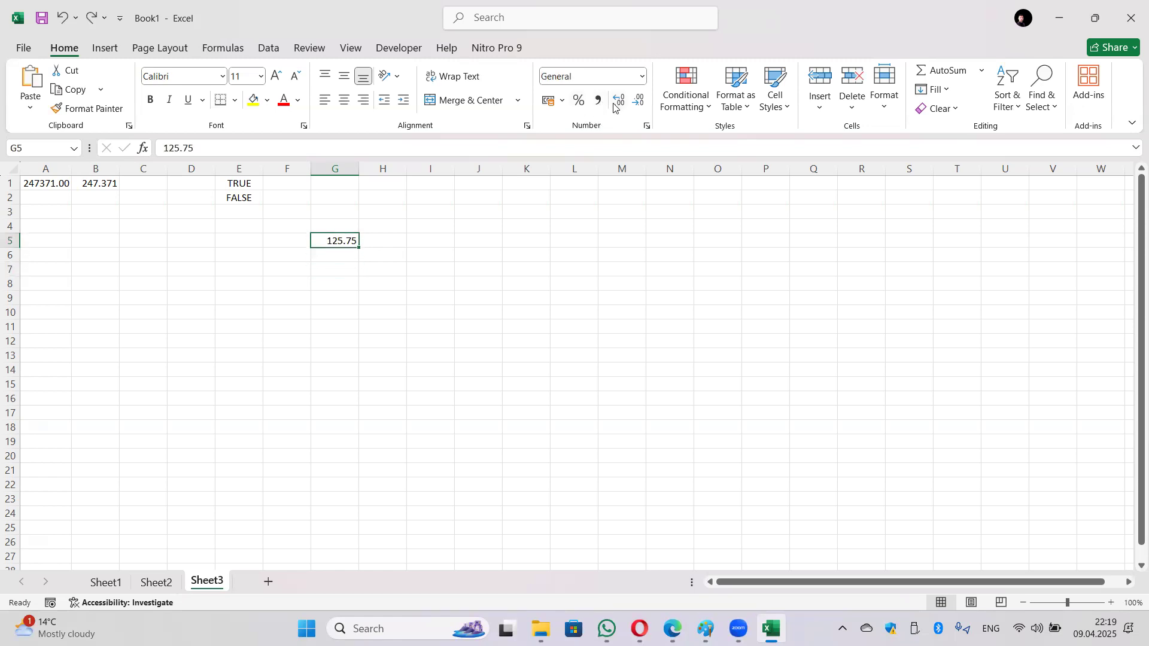
Step: Give G5 one more decimal place, try an edit, and undo it back to 125.75
{"action": "left_click", "coordinate": [641, 76]}
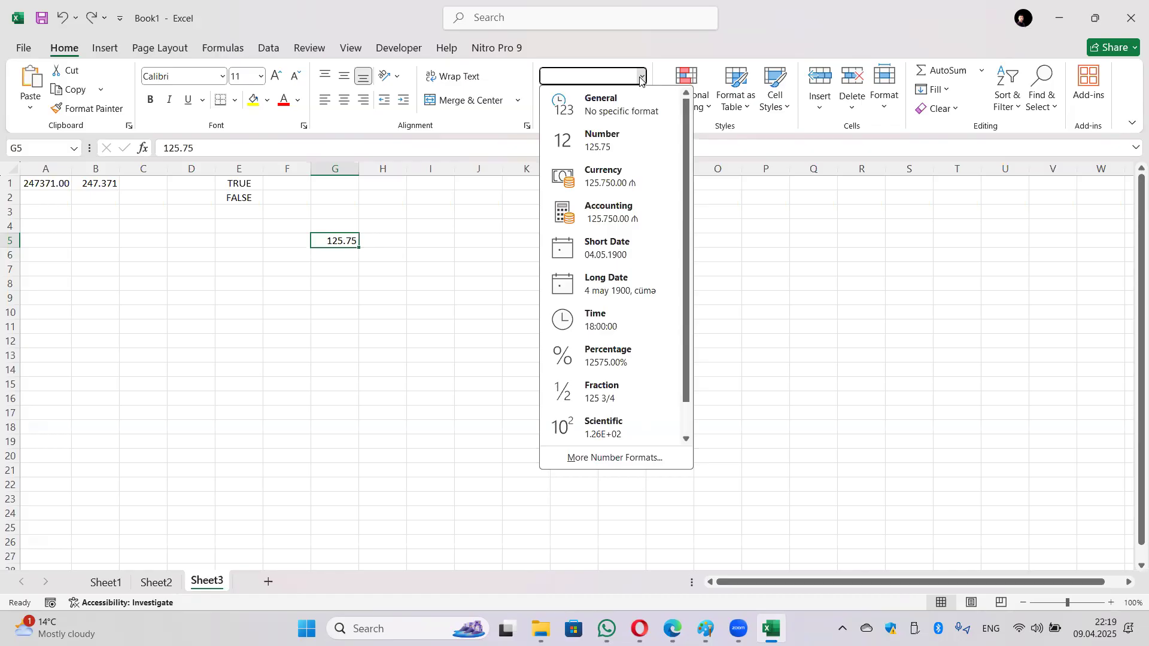
{"action": "left_click", "coordinate": [641, 78]}
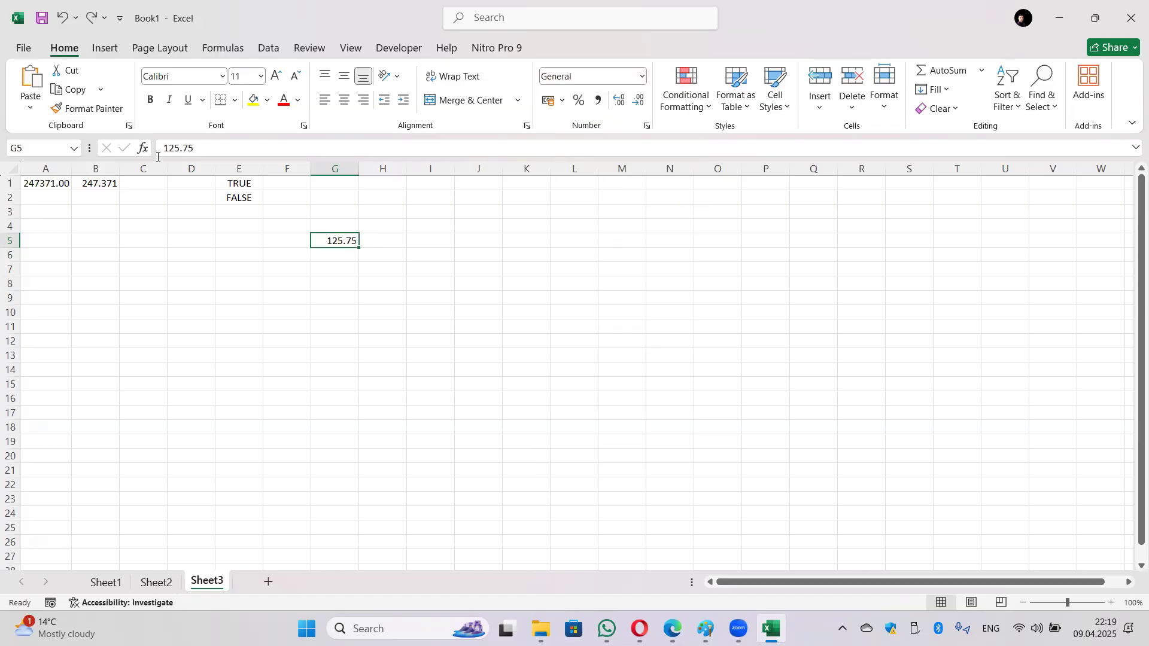
{"action": "left_click", "coordinate": [621, 102]}
{"action": "left_click", "coordinate": [234, 148]}
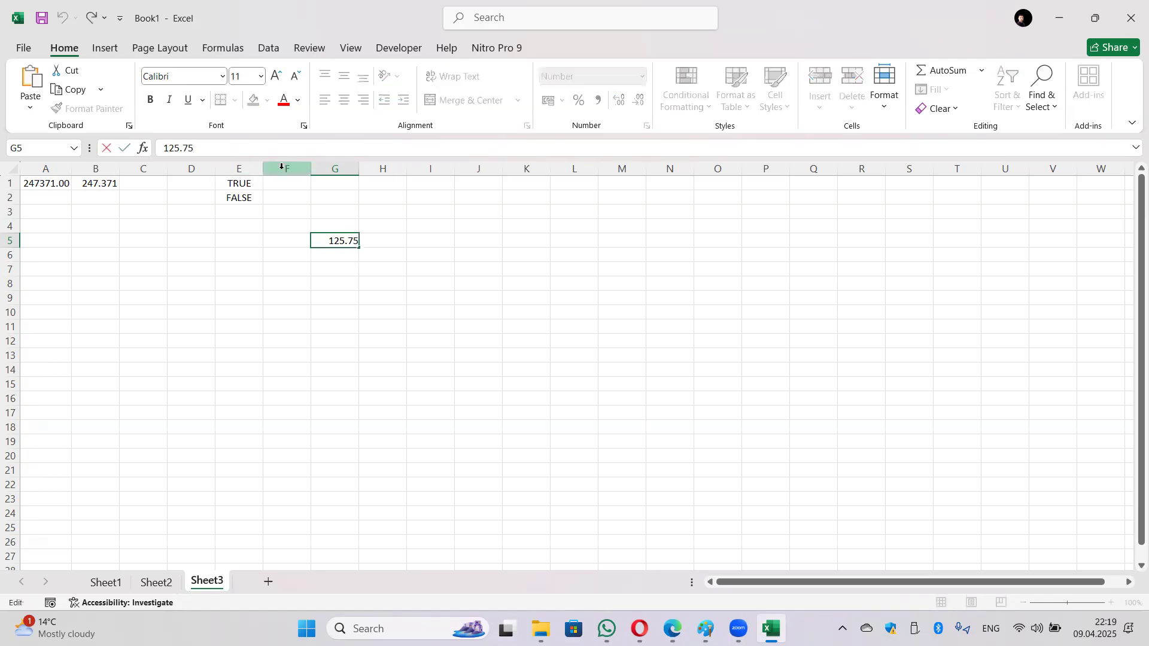
{"action": "type", "text": "3"}
{"action": "key", "text": "Return"}
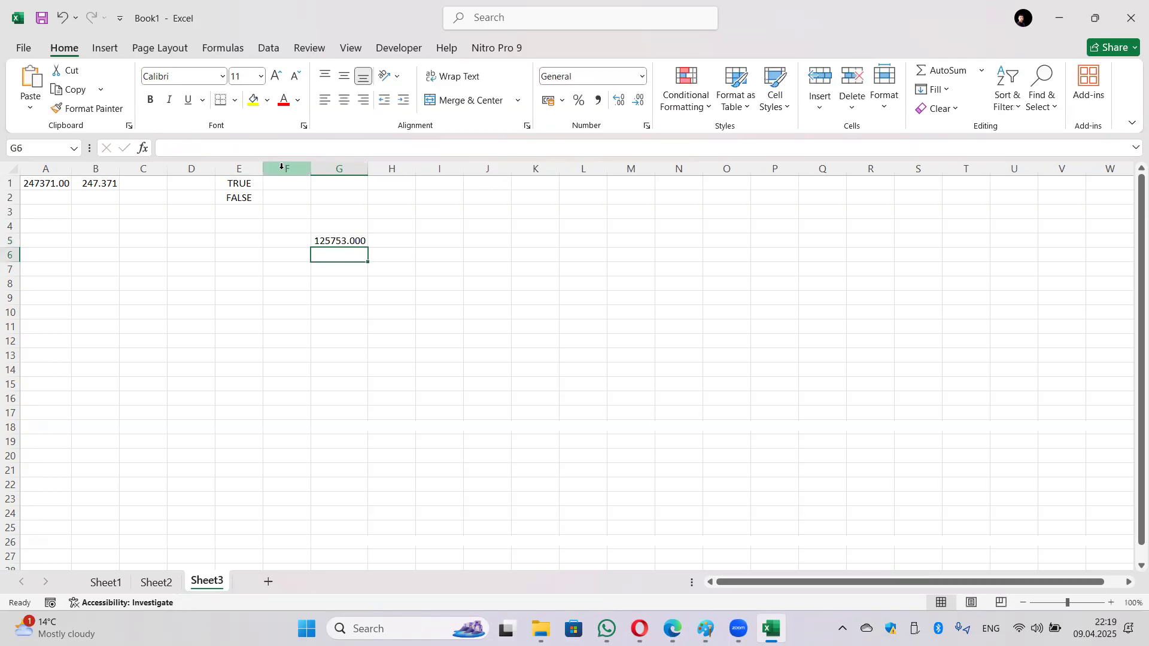
{"action": "left_click", "coordinate": [360, 236]}
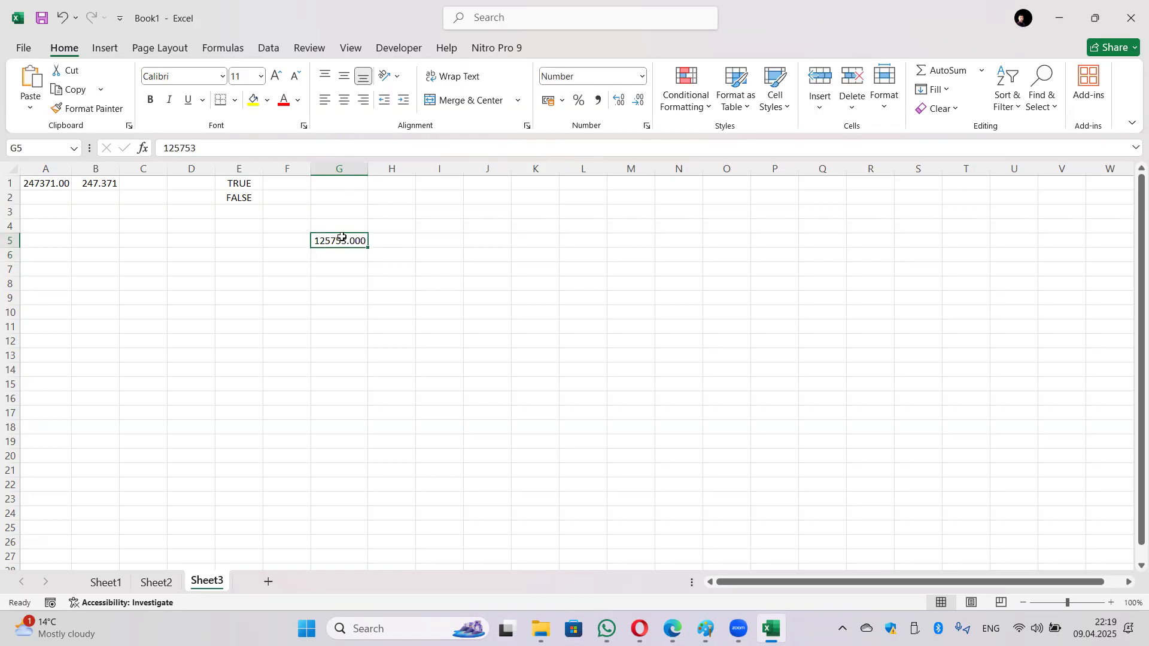
{"action": "key", "text": "ctrl+z"}
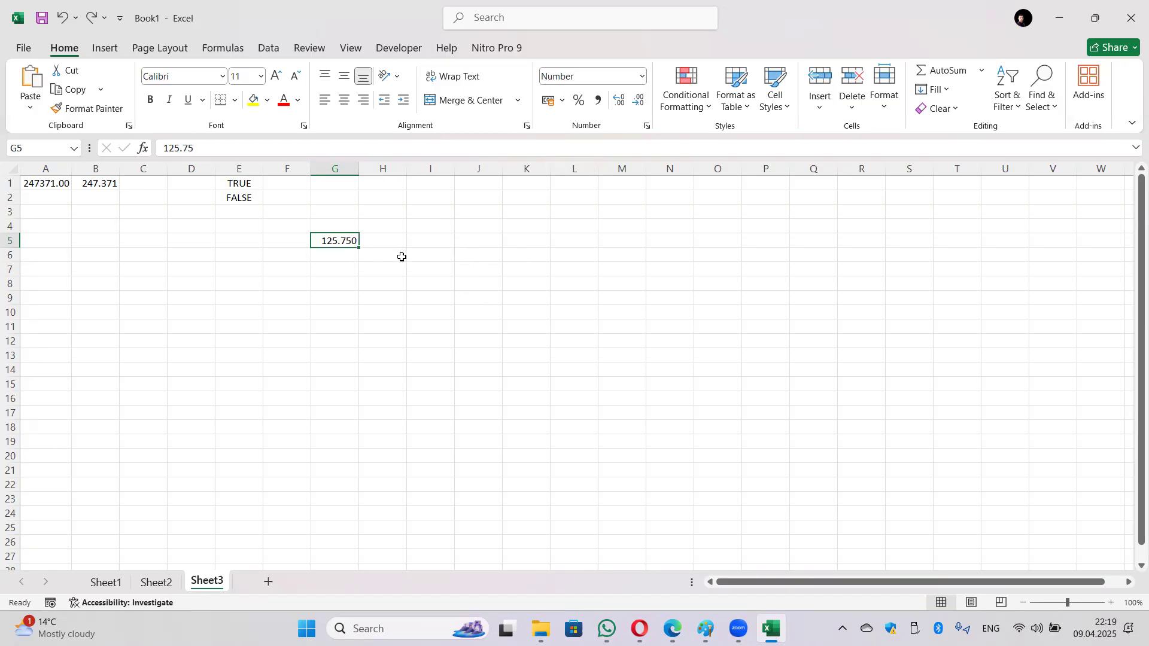
{"action": "left_click", "coordinate": [413, 242]}
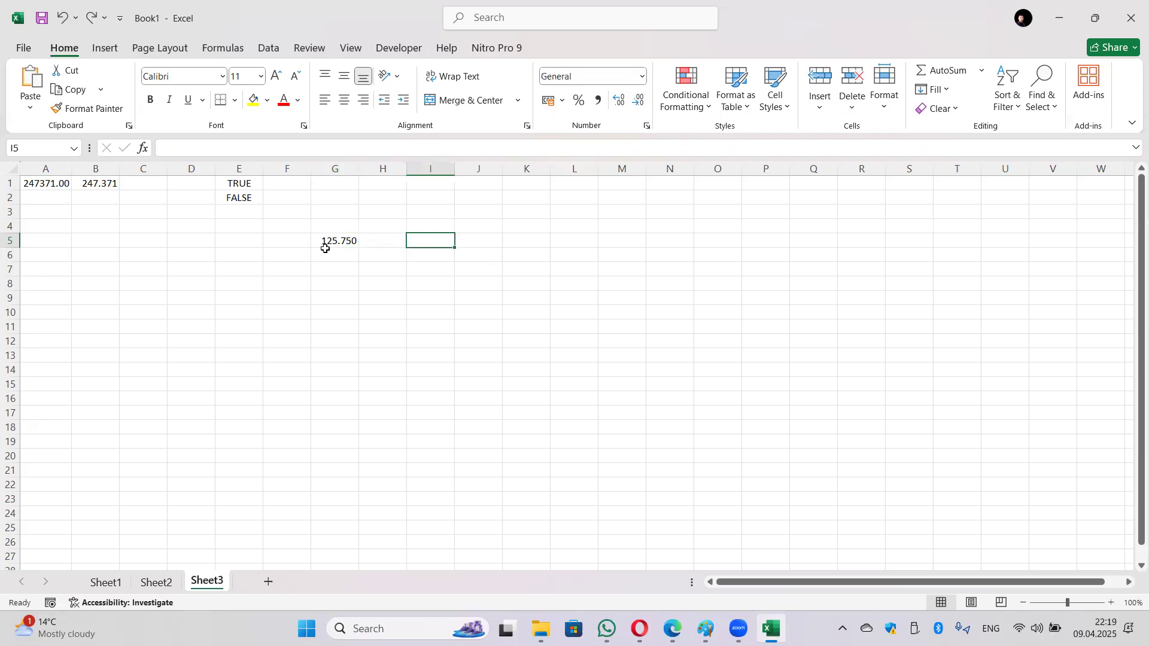
Step: Edit G5's value from 125.75 to 425.25, shown as 425.250
{"action": "double_click", "coordinate": [345, 241]}
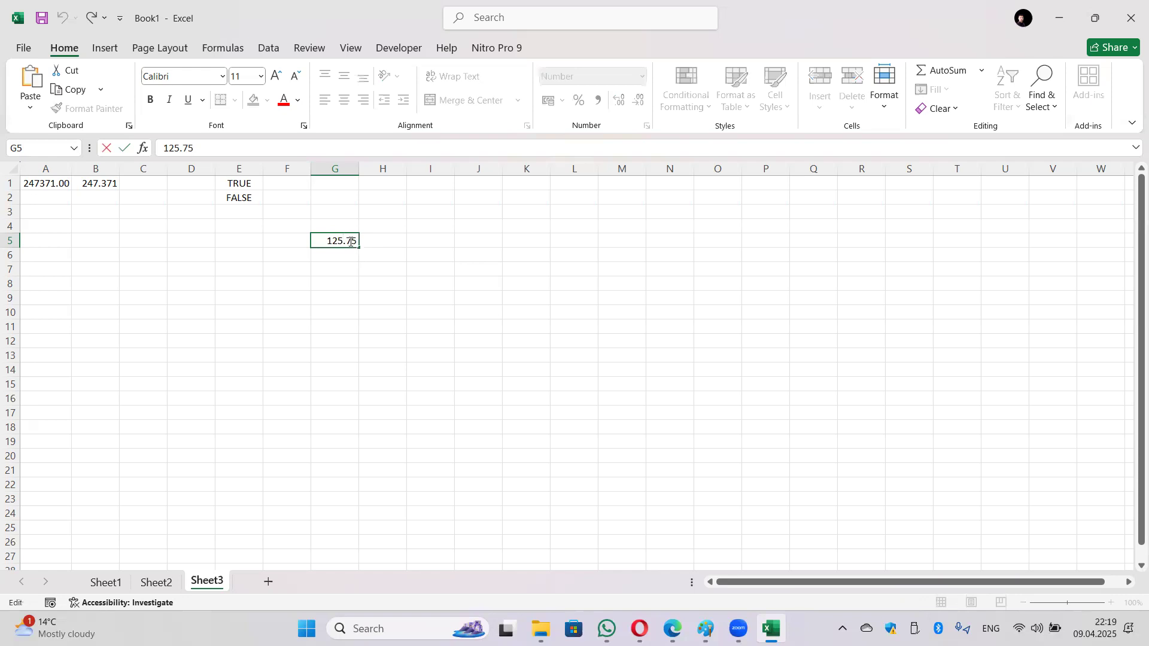
{"action": "key", "text": "Delete"}
{"action": "type", "text": "2"}
{"action": "key", "text": "Home"}
{"action": "key", "text": "Delete"}
{"action": "type", "text": "4"}
{"action": "key", "text": "Return"}
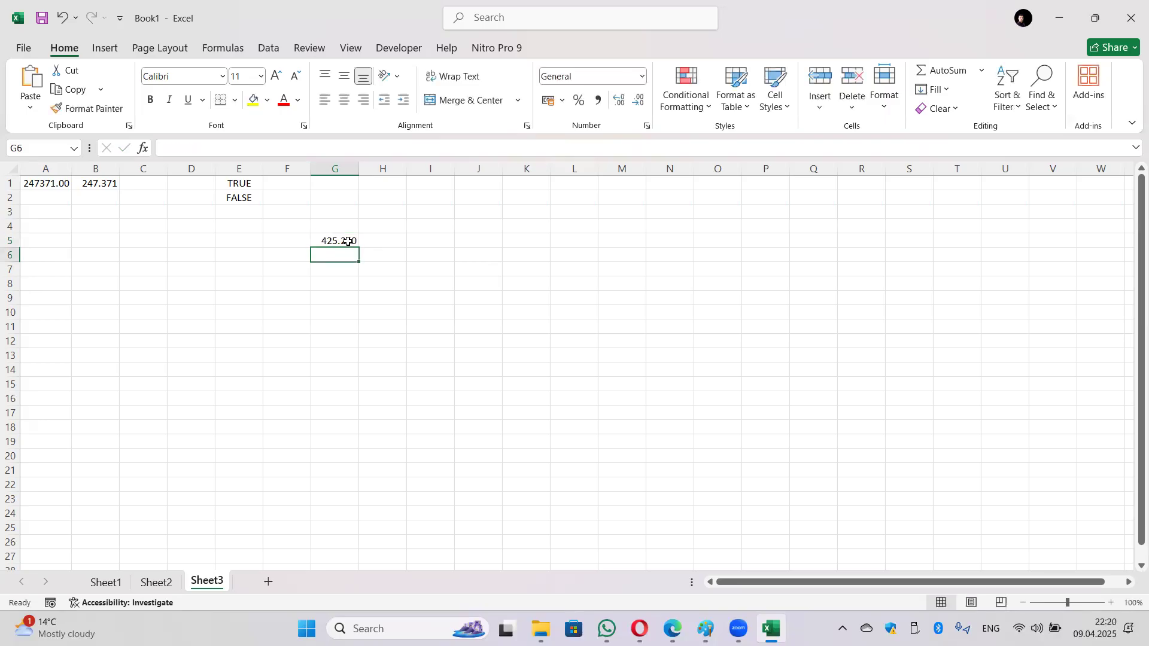
Step: Build =ROUND(G5;1) in H5 from Math & Trig, rounding 425.25 to one decimal
{"action": "left_click", "coordinate": [396, 238]}
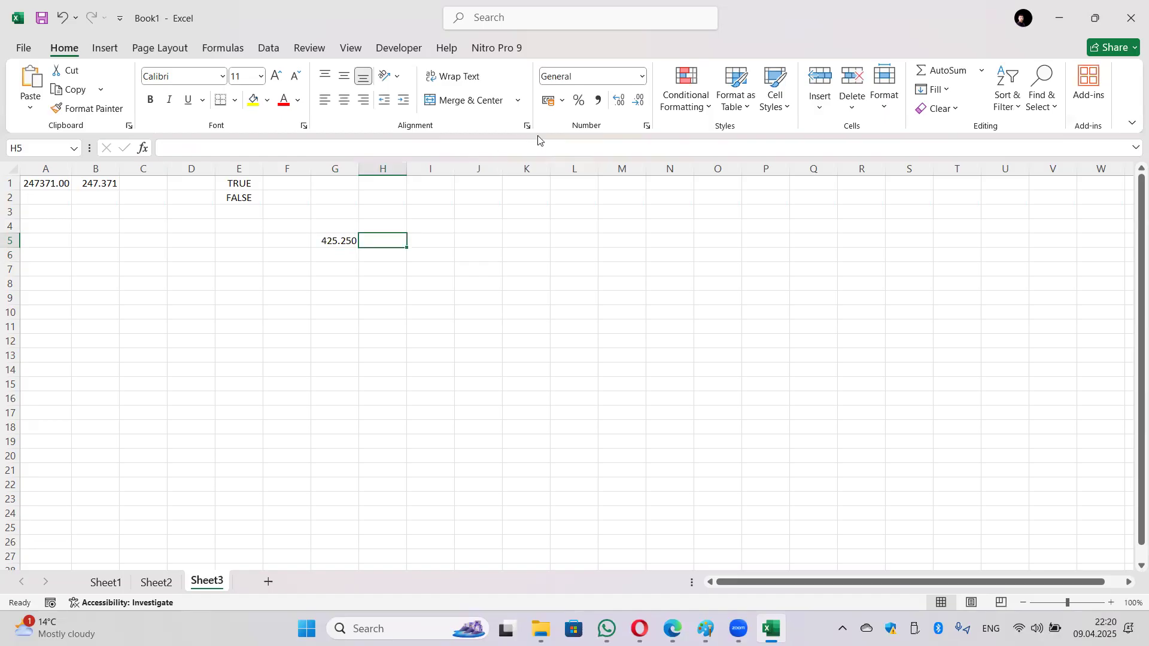
{"action": "left_click", "coordinate": [226, 49]}
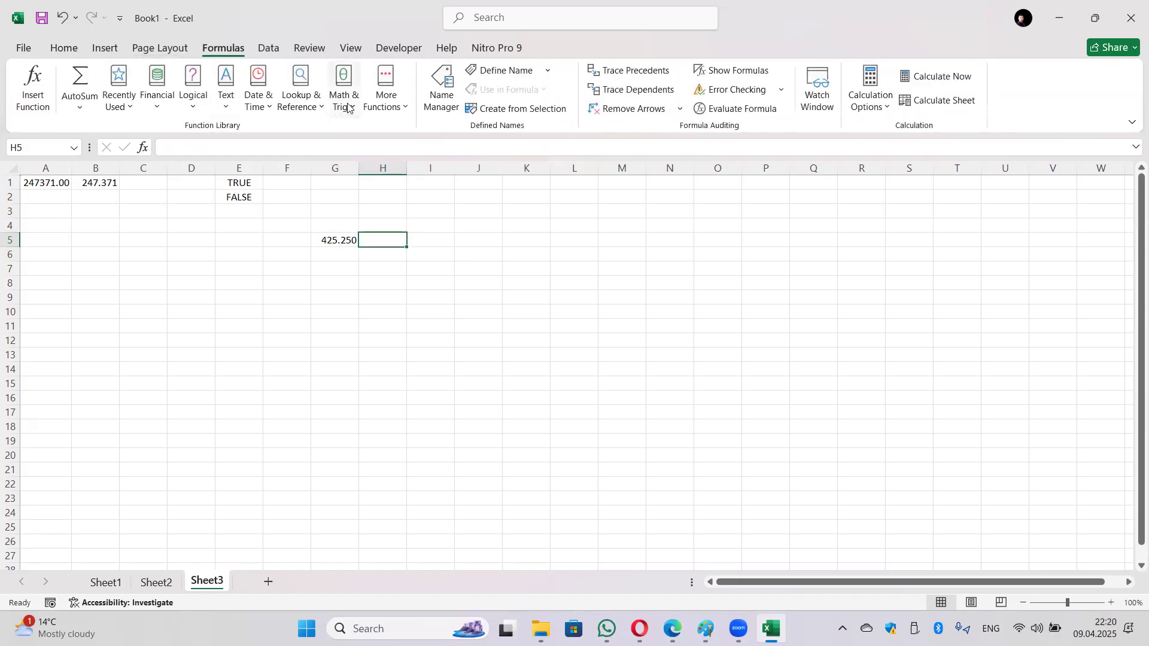
{"action": "left_click", "coordinate": [348, 107]}
{"action": "scroll", "coordinate": [367, 359], "scroll_direction": "down", "scroll_amount": 5}
{"action": "scroll", "coordinate": [366, 428], "scroll_direction": "down", "scroll_amount": 4}
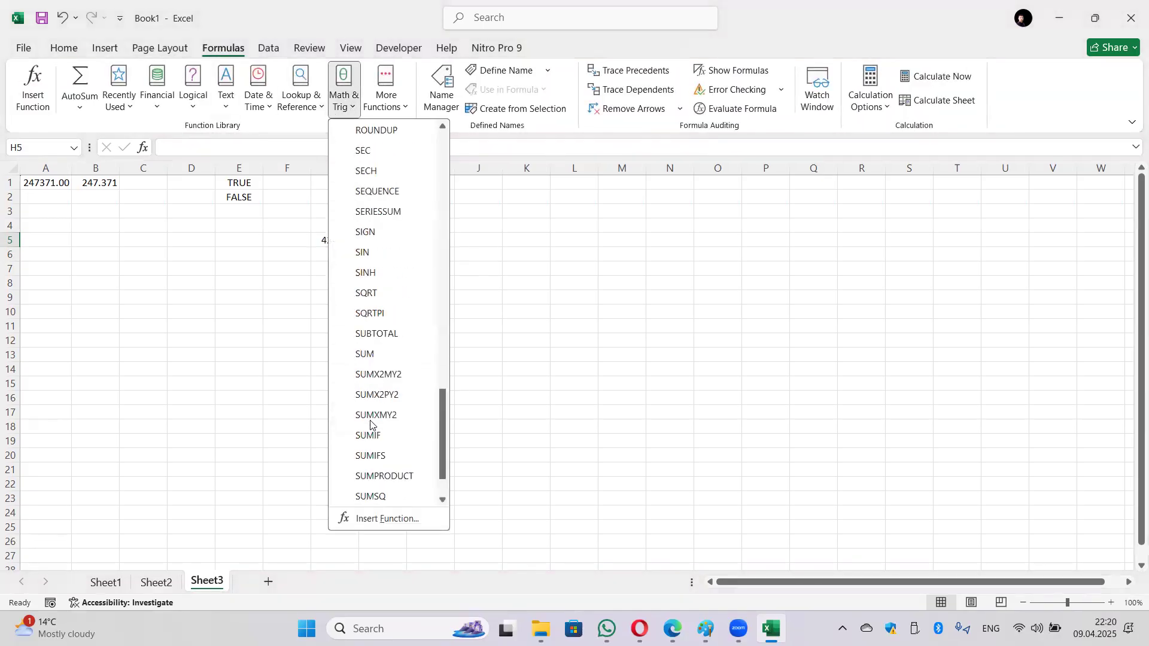
{"action": "scroll", "coordinate": [374, 389], "scroll_direction": "up", "scroll_amount": 5}
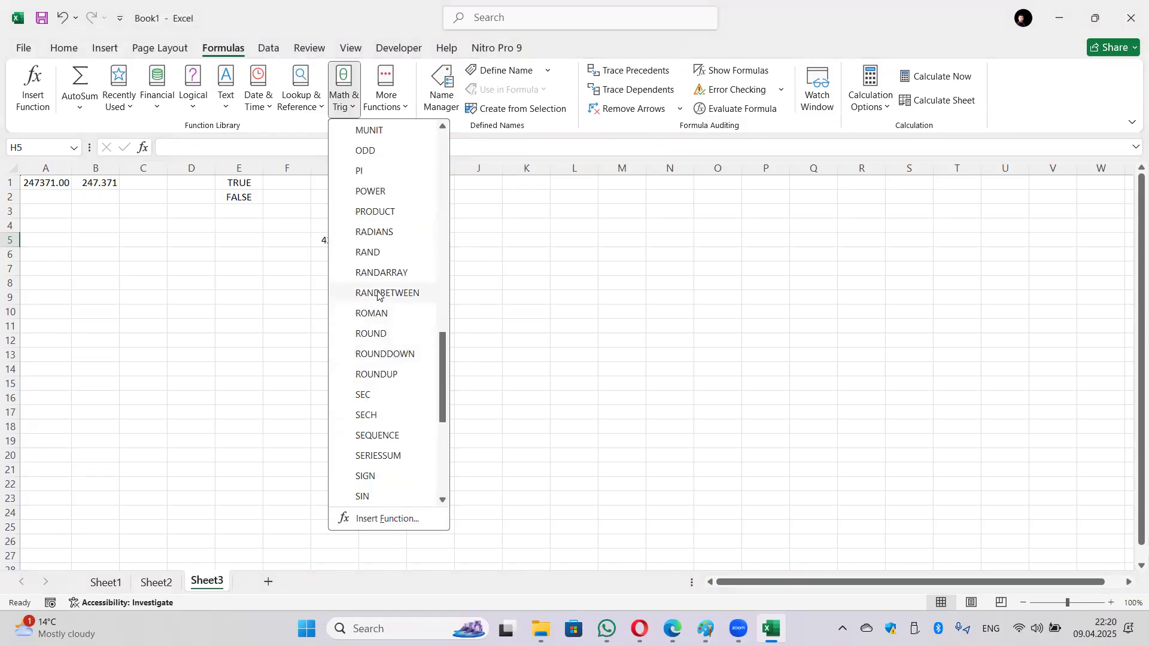
{"action": "left_click", "coordinate": [396, 333]}
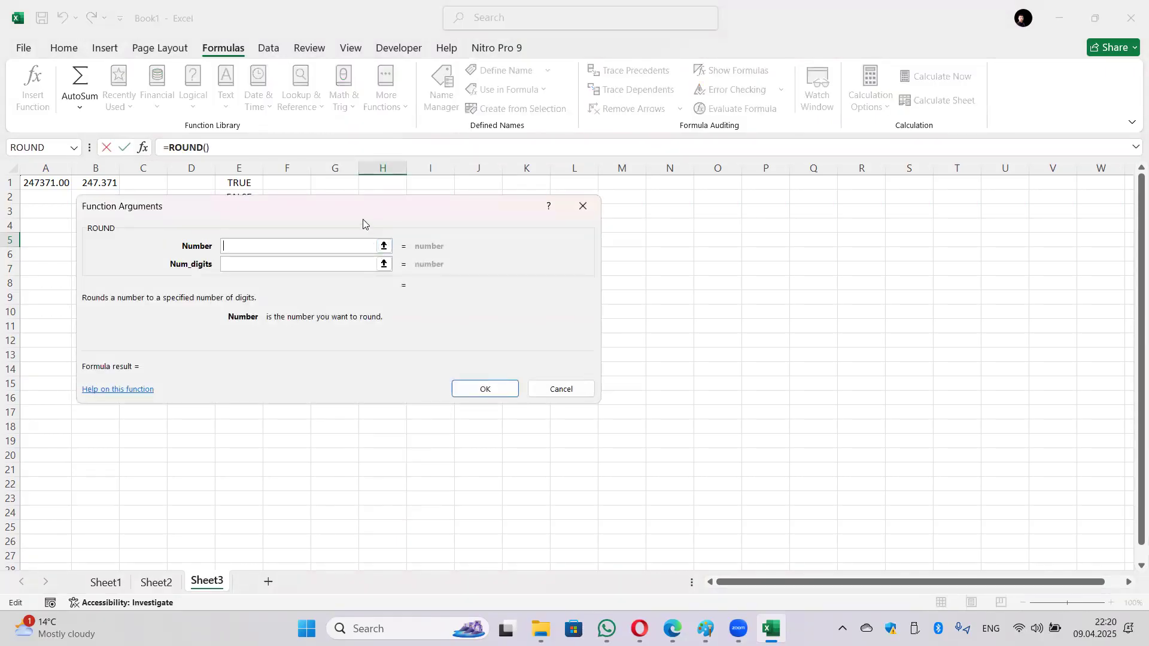
{"action": "left_click_drag", "start_coordinate": [363, 224], "coordinate": [662, 312]}
{"action": "left_click", "coordinate": [336, 242]}
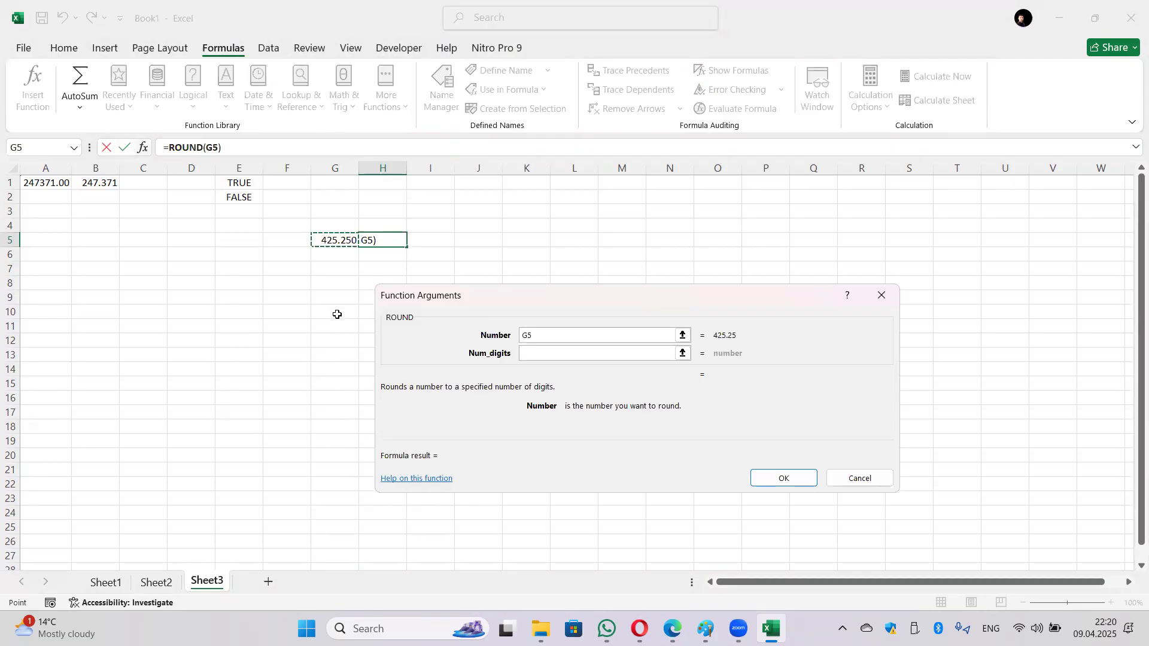
{"action": "left_click", "coordinate": [550, 355]}
{"action": "type", "text": "1"}
{"action": "key", "text": "BackSpace"}
{"action": "type", "text": "1"}
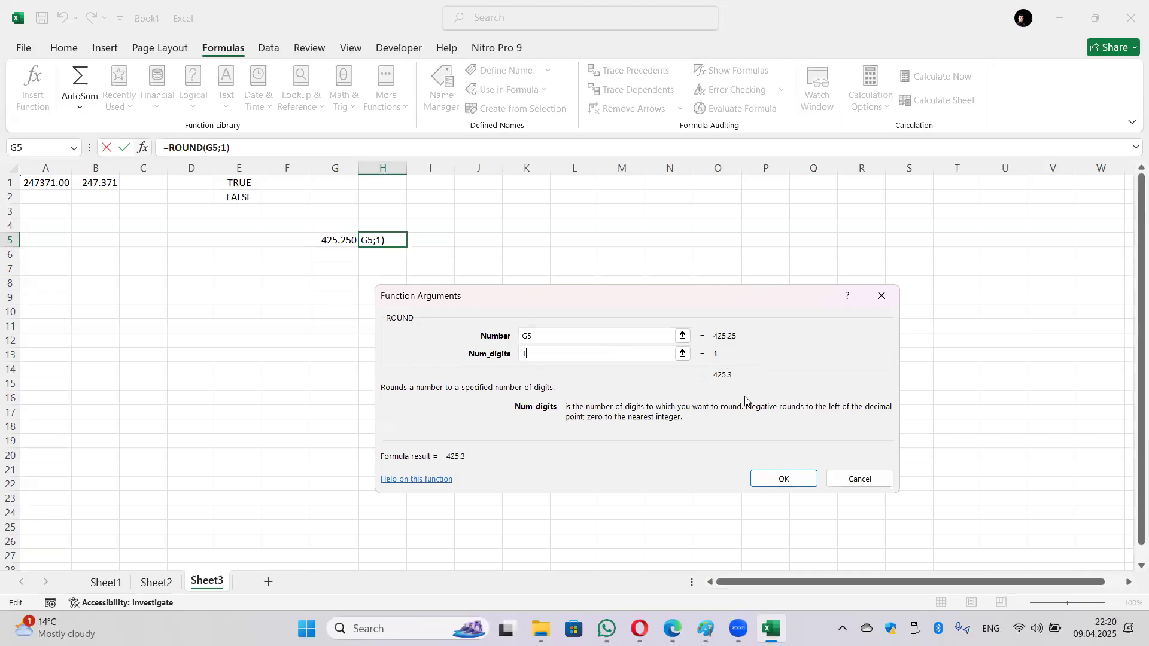
Step: Confirm =ROUND(G5;1) in H5, then change G5 to 425.24 to test the rounding
{"action": "left_click", "coordinate": [788, 478]}
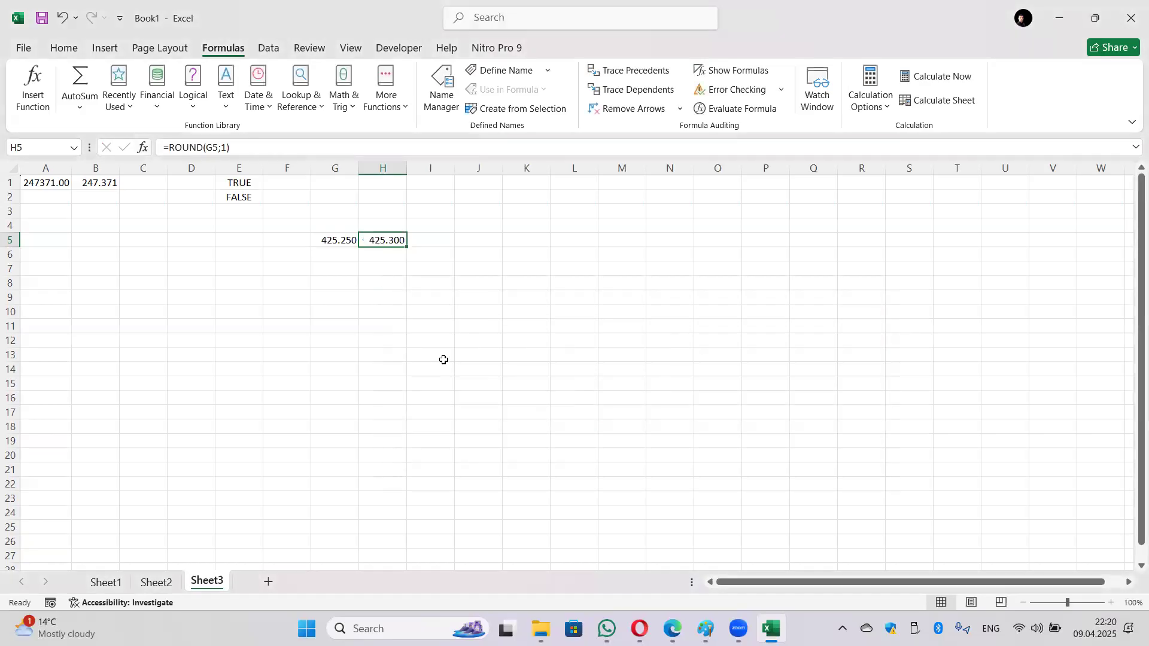
{"action": "left_click", "coordinate": [351, 226]}
{"action": "left_click", "coordinate": [352, 245]}
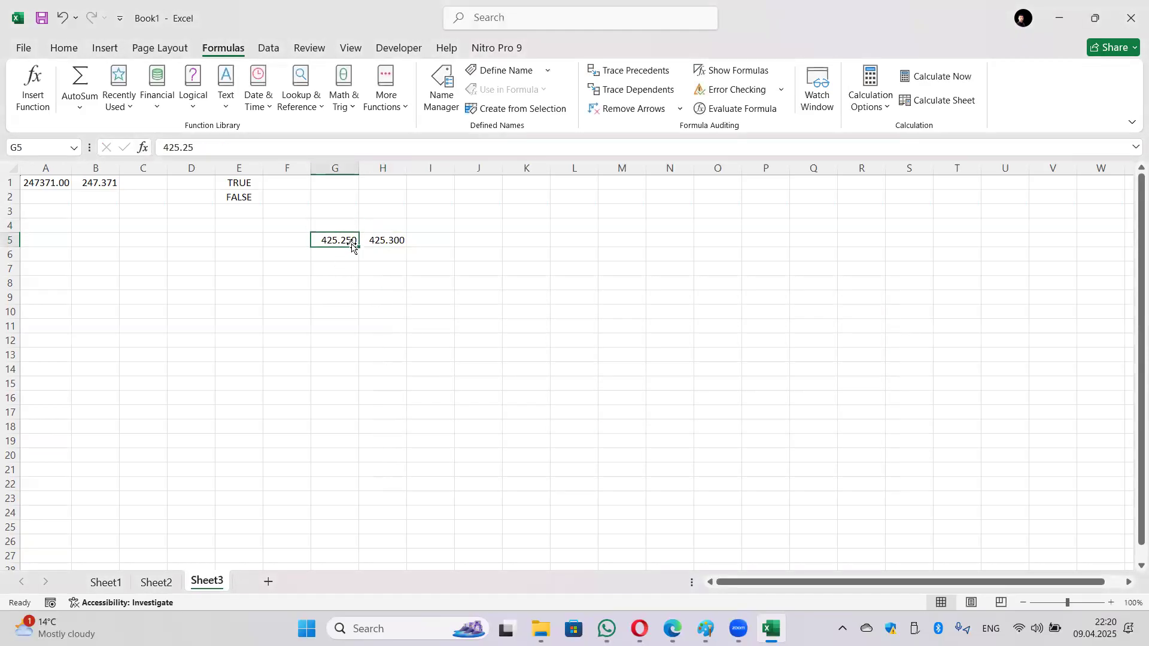
{"action": "double_click", "coordinate": [353, 244]}
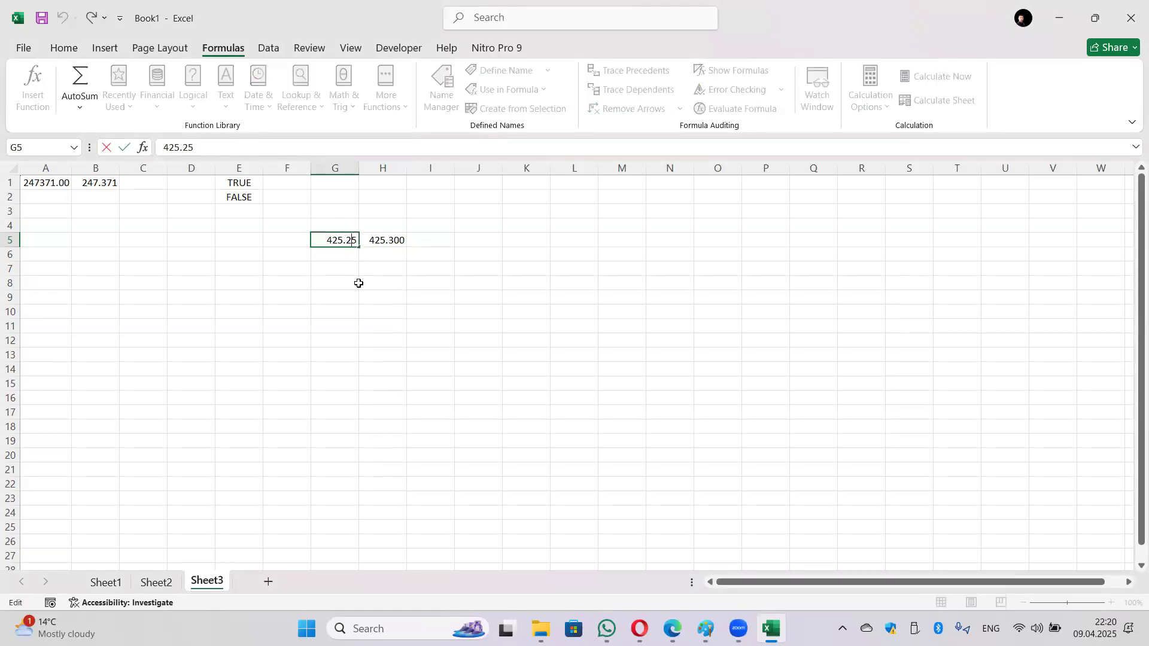
{"action": "key", "text": "BackSpace"}
{"action": "type", "text": "4"}
{"action": "key", "text": "Return"}
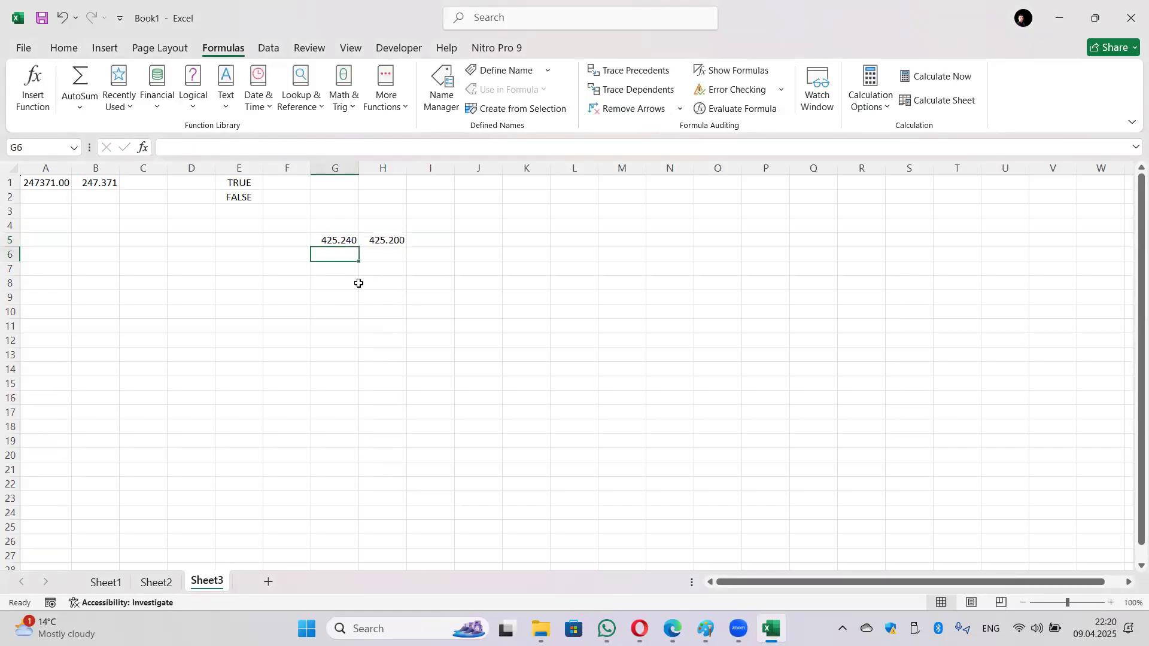
Step: Compare H5's formula with G5, then restore G5's value to 425.25
{"action": "left_click", "coordinate": [399, 241]}
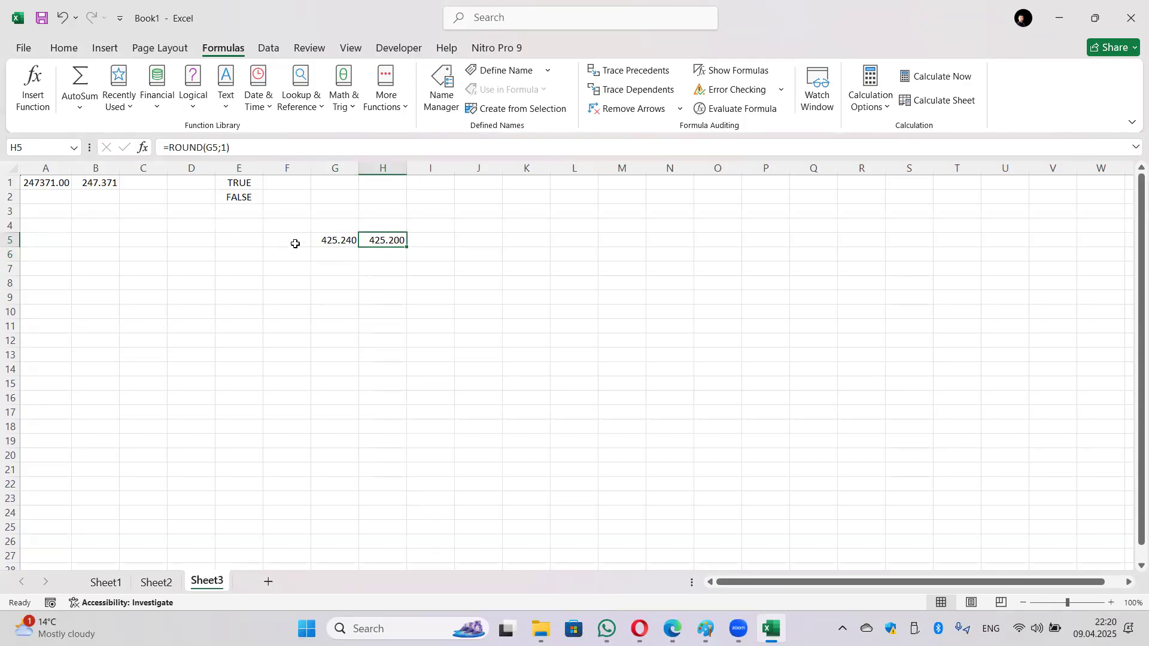
{"action": "left_click", "coordinate": [325, 241]}
{"action": "left_click", "coordinate": [198, 150]}
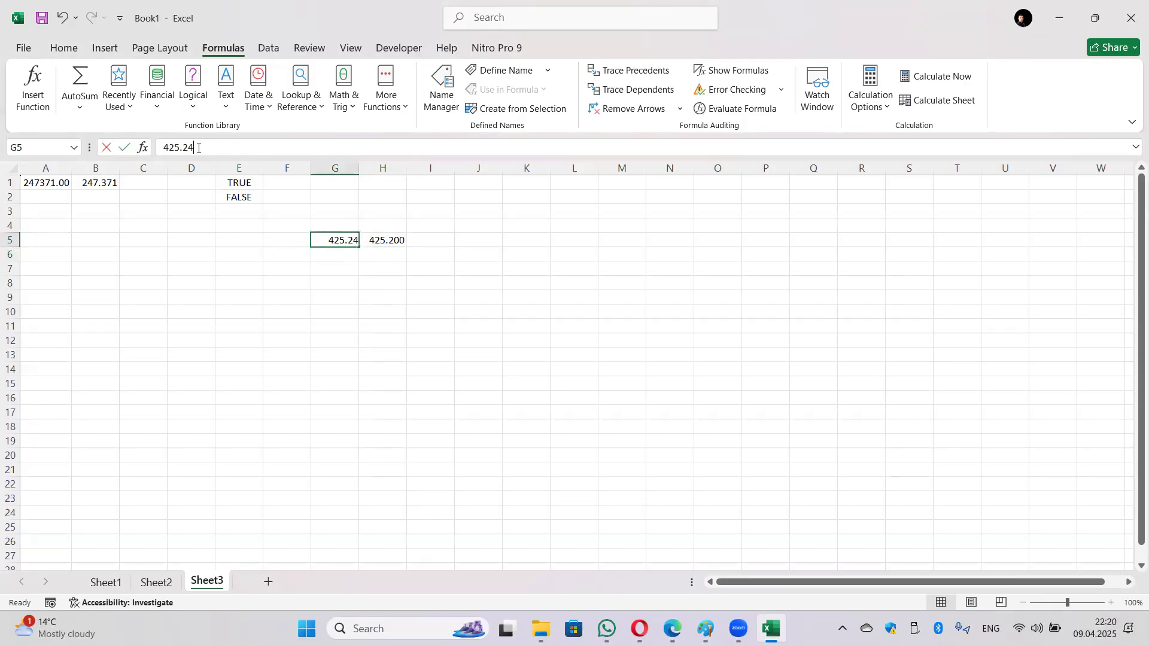
{"action": "key", "text": "BackSpace"}
{"action": "type", "text": "5"}
{"action": "key", "text": "Return"}
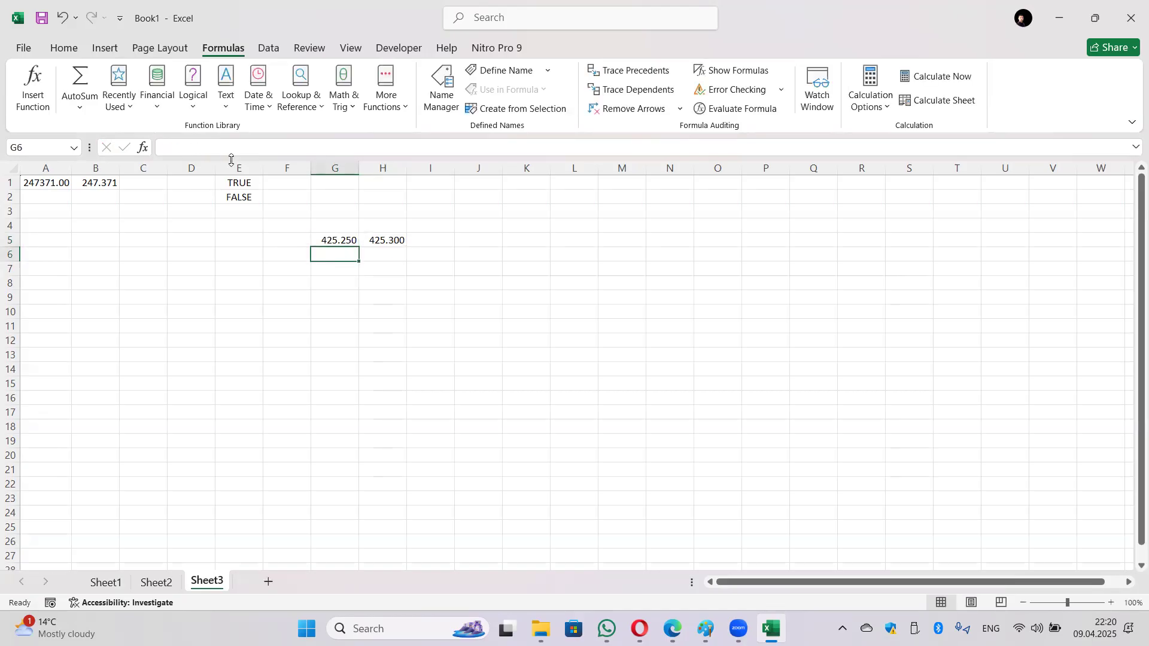
Step: Add three decimals to H5, remove them again to show 425.3, and select H6
{"action": "left_click", "coordinate": [407, 241]}
{"action": "left_click", "coordinate": [64, 48]}
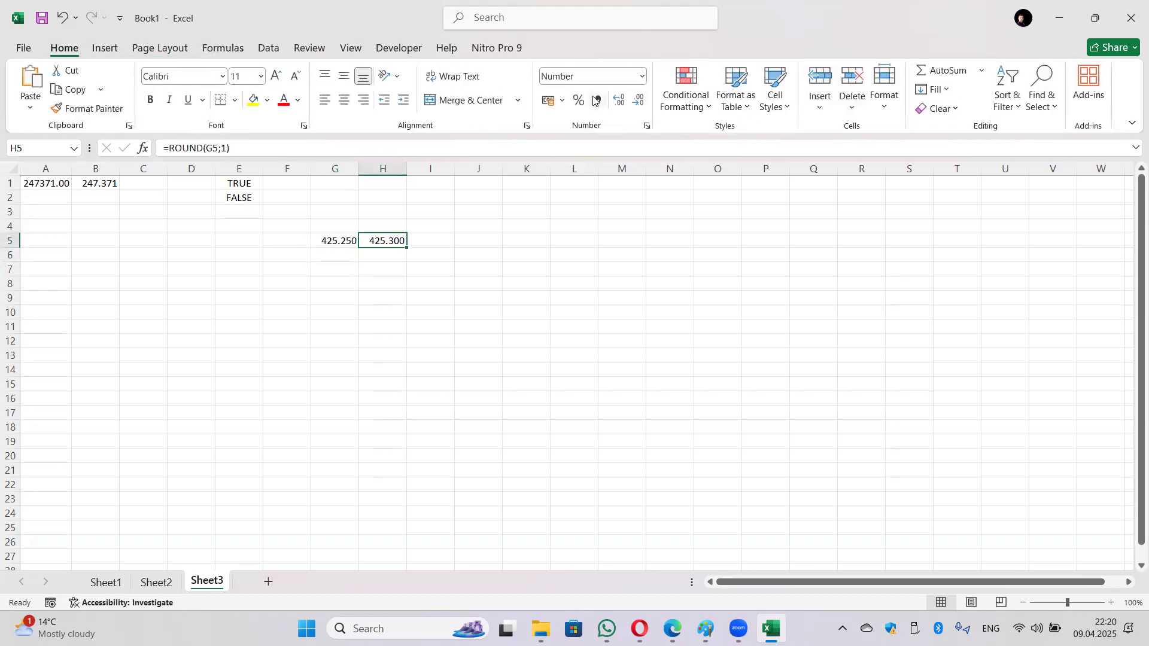
{"action": "left_click", "coordinate": [620, 100]}
{"action": "left_click", "coordinate": [619, 100]}
{"action": "left_click", "coordinate": [621, 101]}
{"action": "left_click", "coordinate": [632, 108]}
{"action": "left_click", "coordinate": [632, 109]}
{"action": "left_click", "coordinate": [632, 108]}
{"action": "left_click", "coordinate": [632, 109]}
{"action": "left_click", "coordinate": [632, 108]}
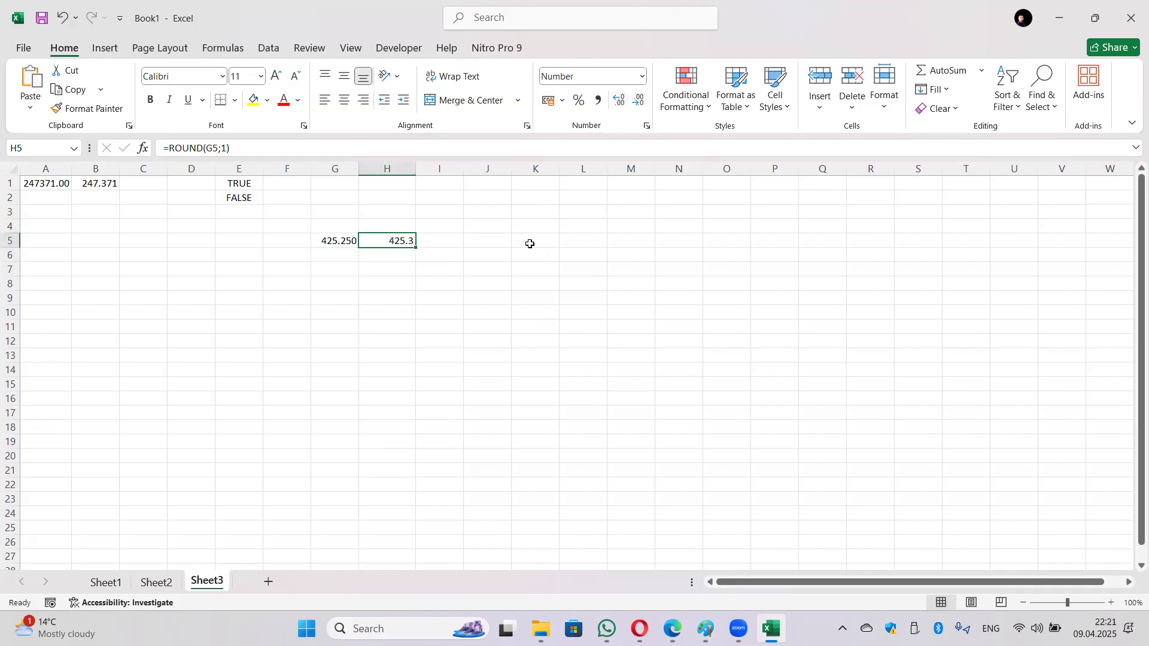
{"action": "left_click", "coordinate": [472, 239]}
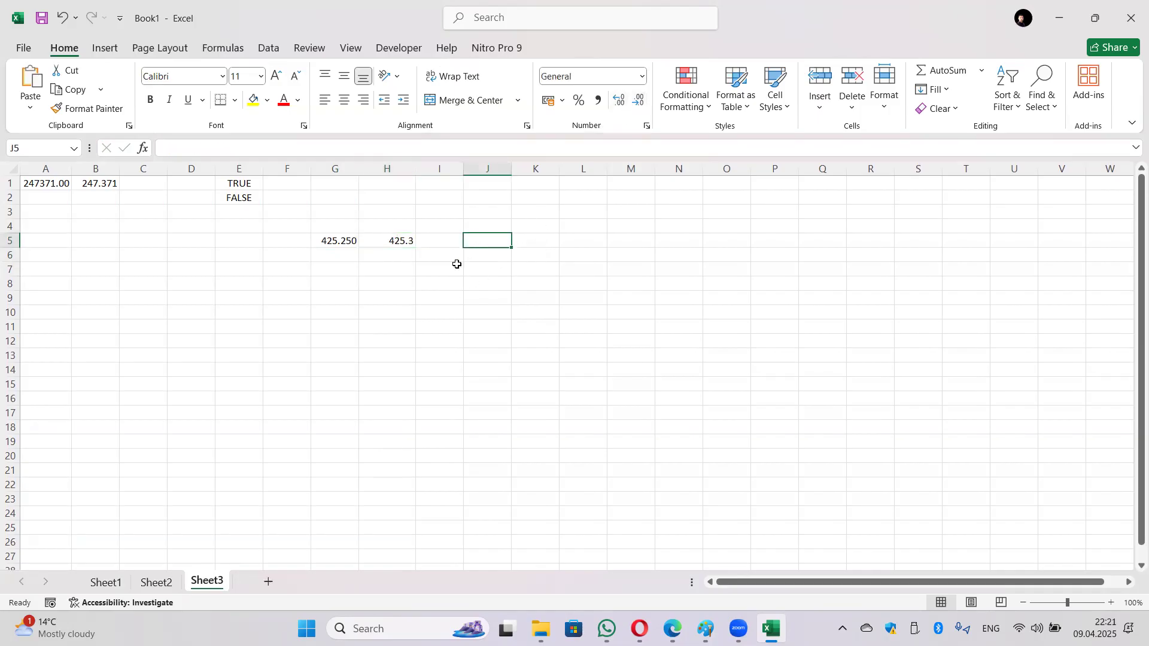
{"action": "left_click", "coordinate": [388, 256]}
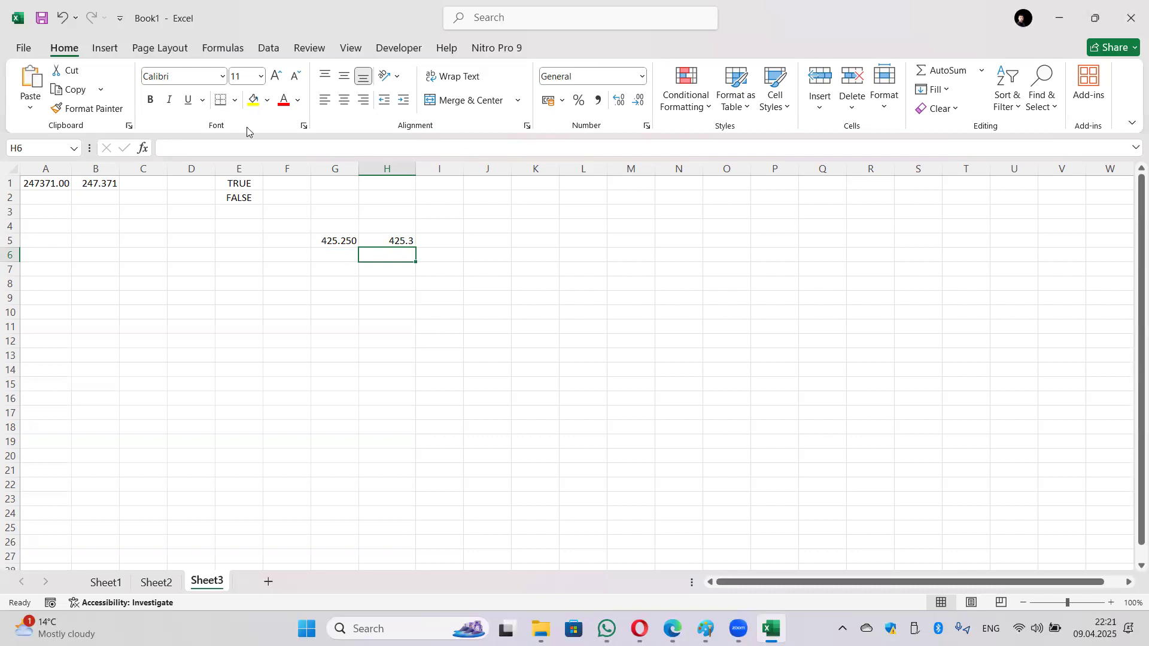
Step: Insert =TRUNC(G5;1) in H6 from Math & Trig and compare it with H5's ROUND
{"action": "left_click", "coordinate": [231, 49]}
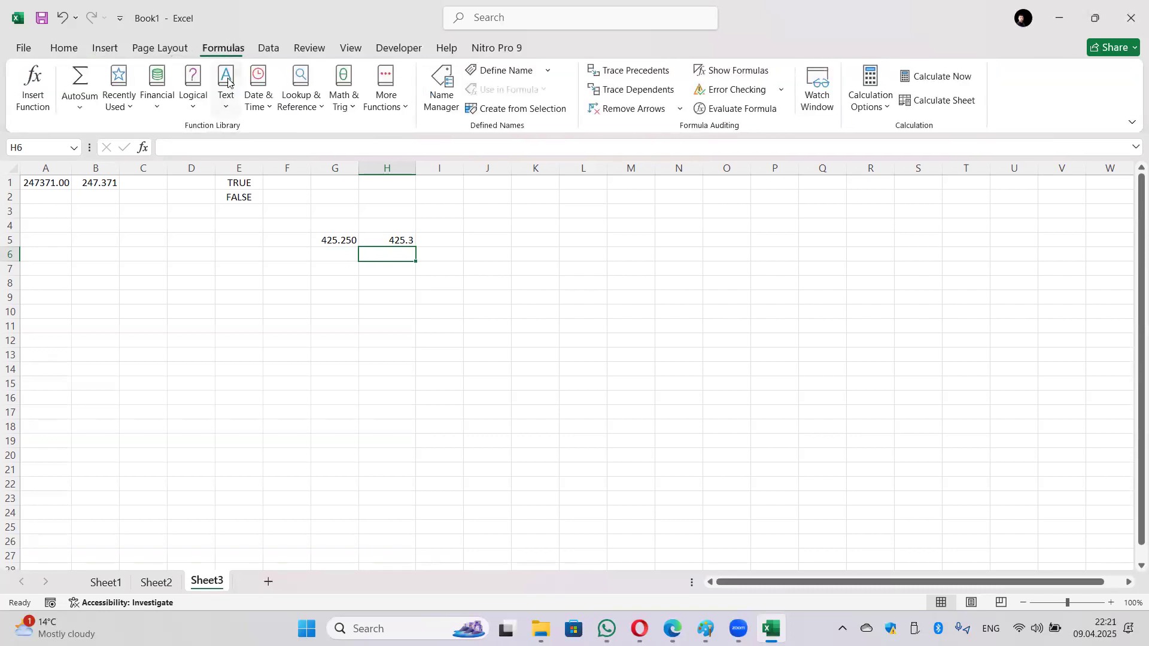
{"action": "left_click", "coordinate": [352, 98]}
{"action": "scroll", "coordinate": [390, 371], "scroll_direction": "down", "scroll_amount": 20}
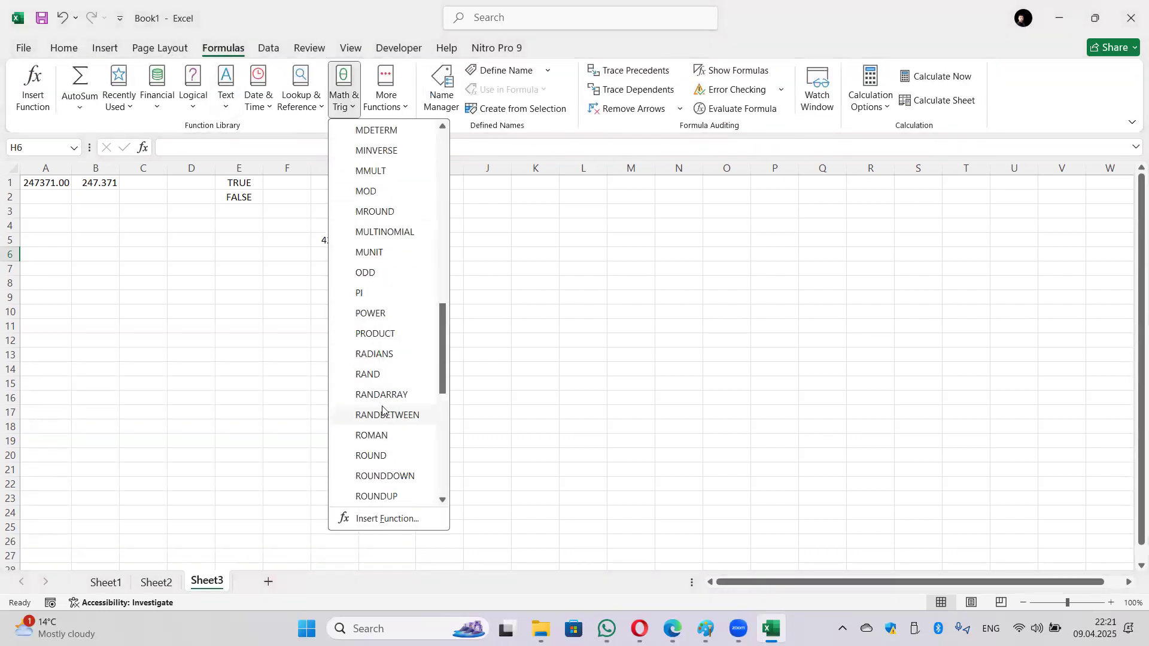
{"action": "left_click", "coordinate": [385, 496]}
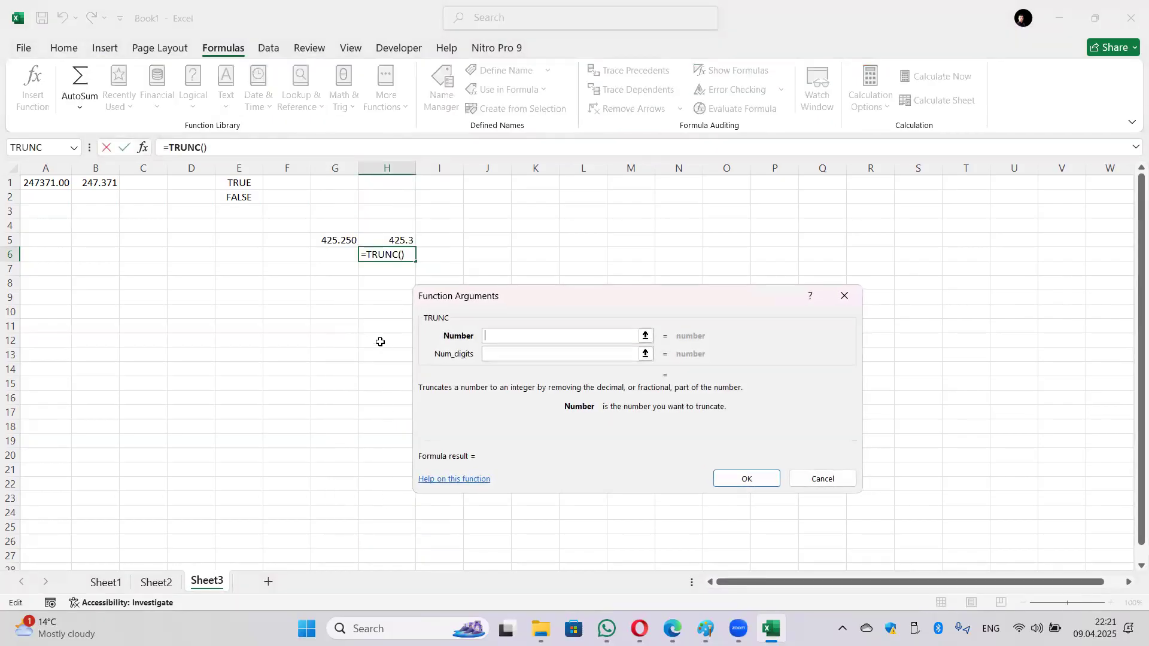
{"action": "left_click", "coordinate": [328, 244]}
{"action": "left_click", "coordinate": [509, 352]}
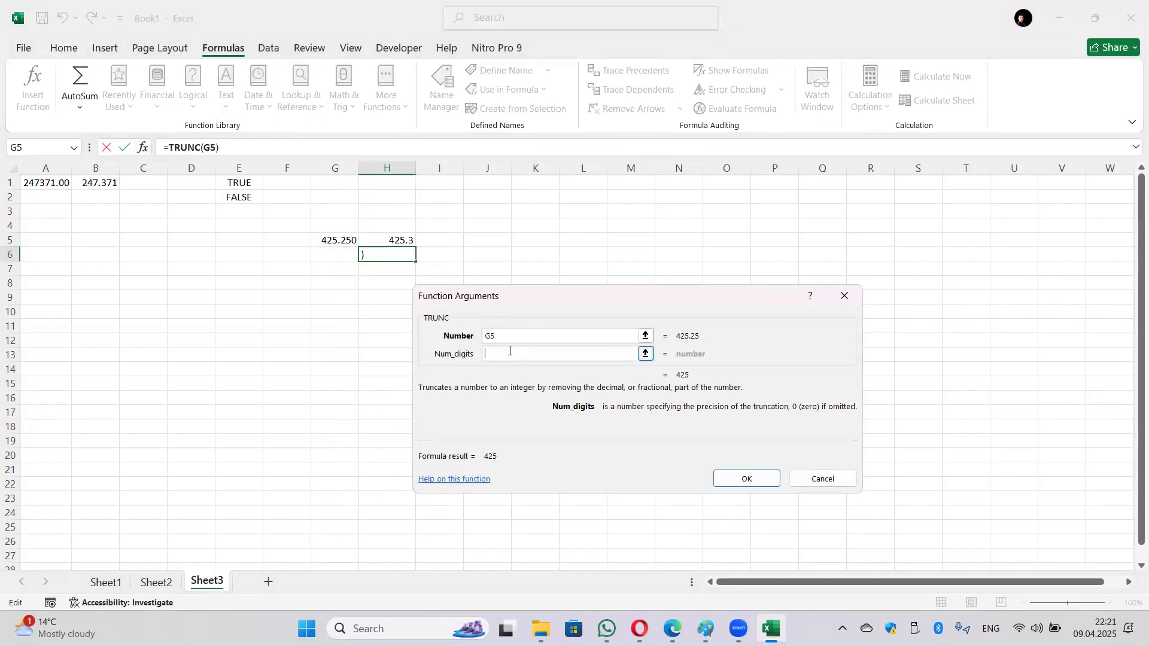
{"action": "type", "text": "1"}
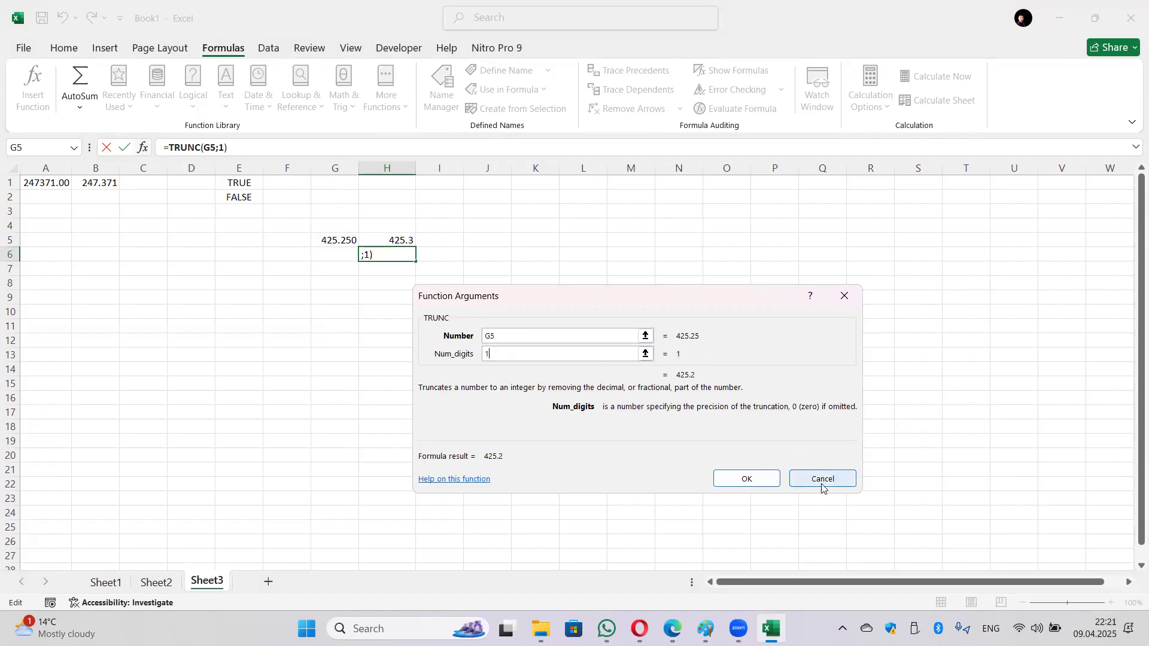
{"action": "left_click", "coordinate": [771, 479]}
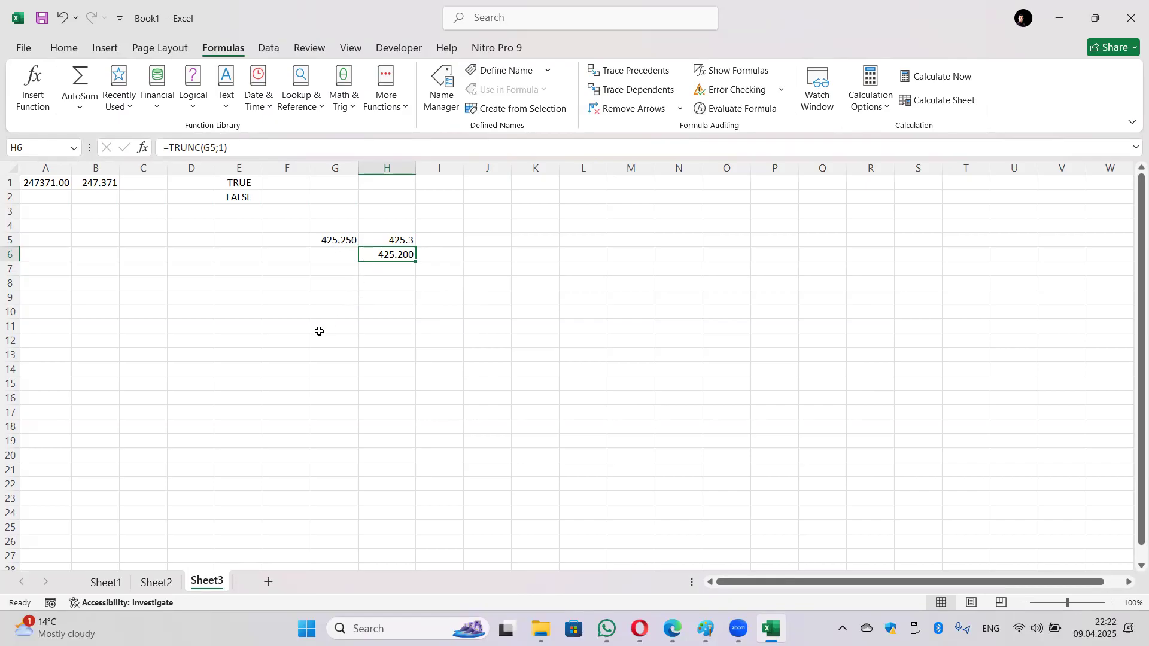
{"action": "left_click", "coordinate": [377, 239]}
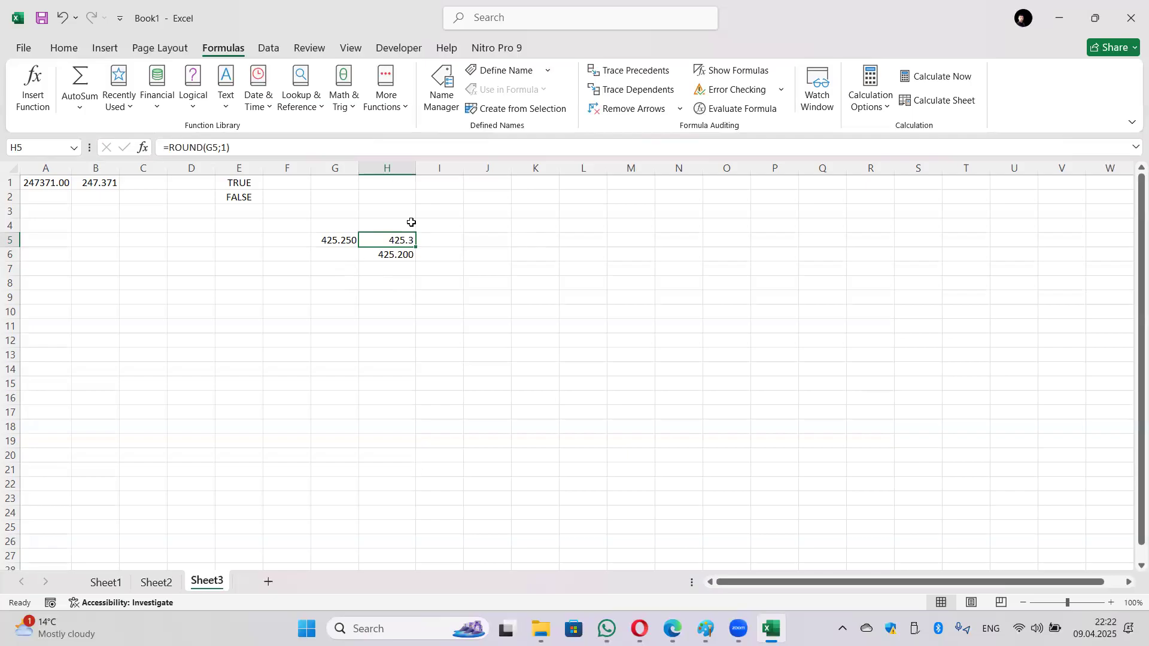
{"action": "left_click", "coordinate": [268, 582]}
{"action": "left_click", "coordinate": [385, 114]}
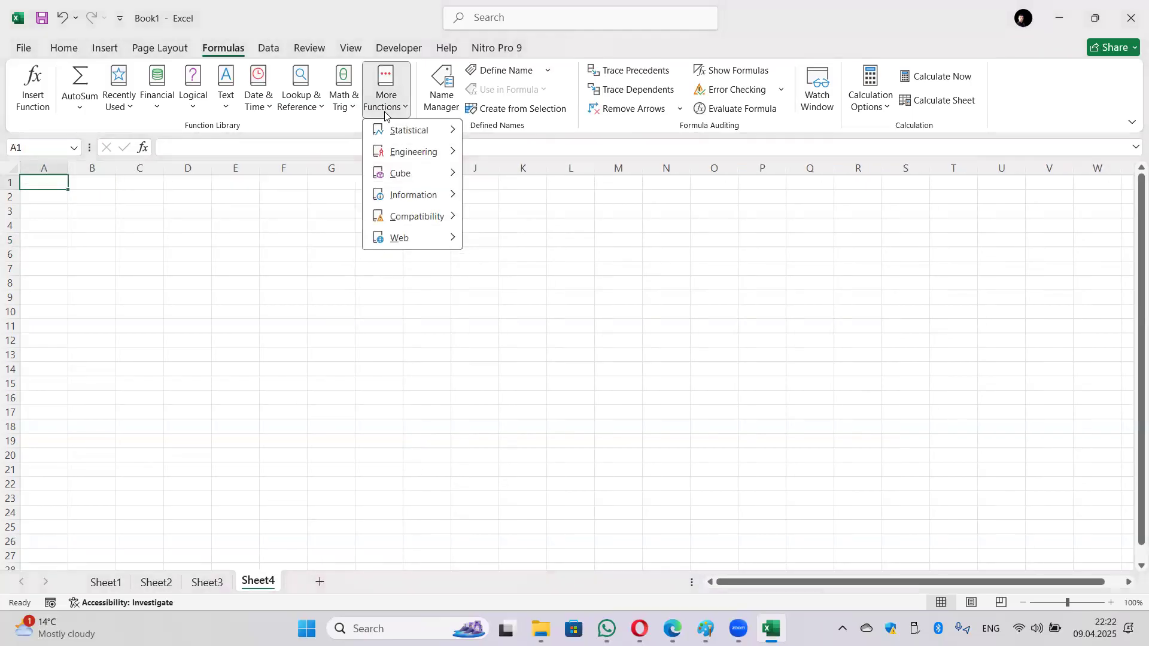
{"action": "mouse_move", "coordinate": [419, 130]}
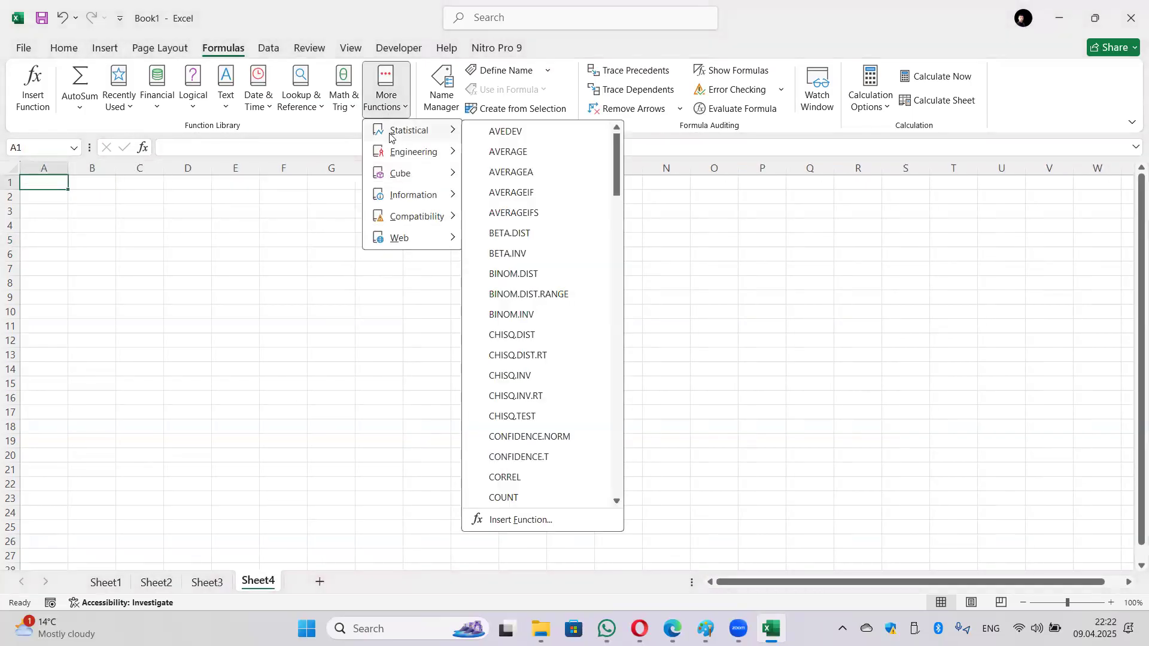
{"action": "left_click", "coordinate": [530, 156]}
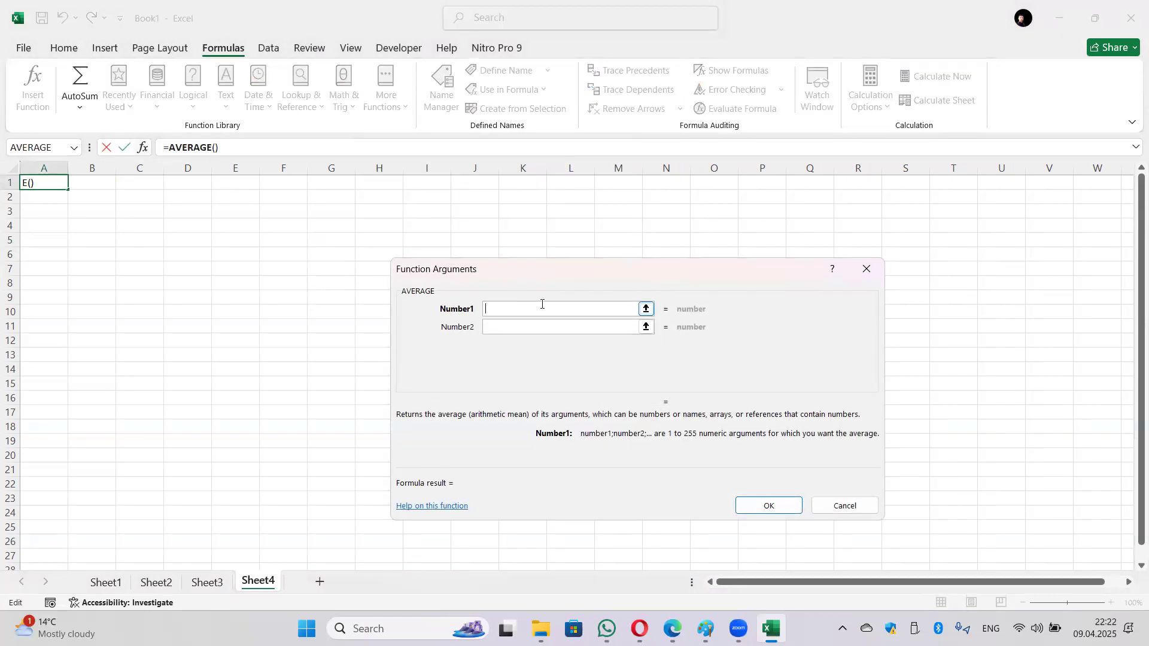
{"action": "left_click_drag", "start_coordinate": [101, 186], "coordinate": [208, 221]}
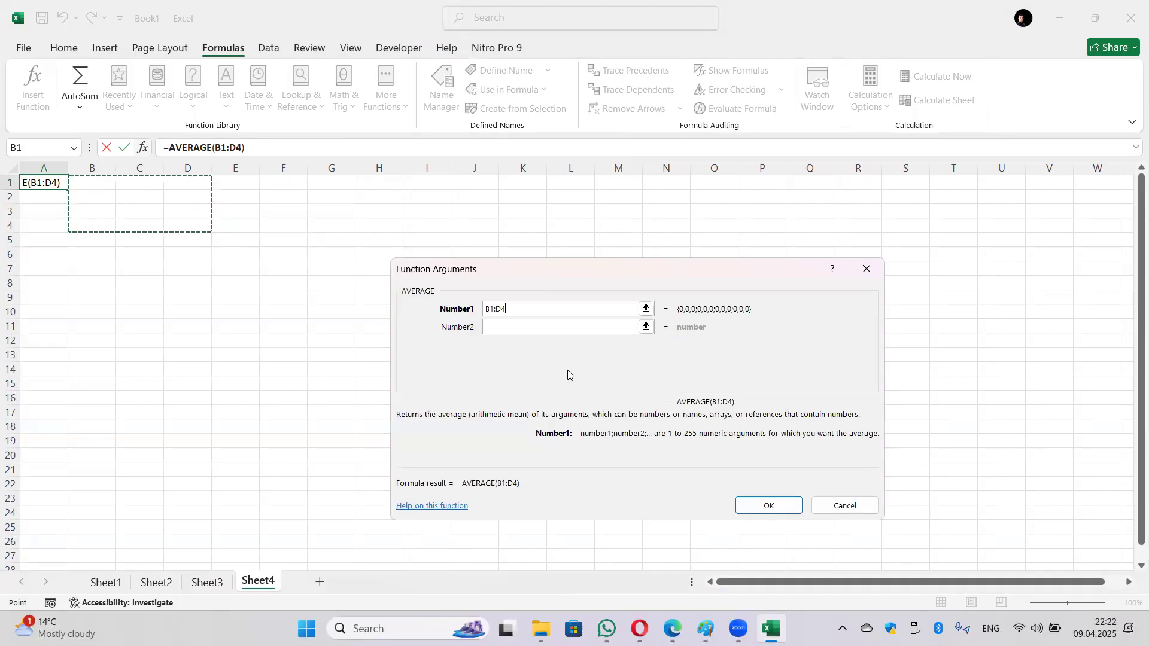
{"action": "left_click", "coordinate": [778, 507]}
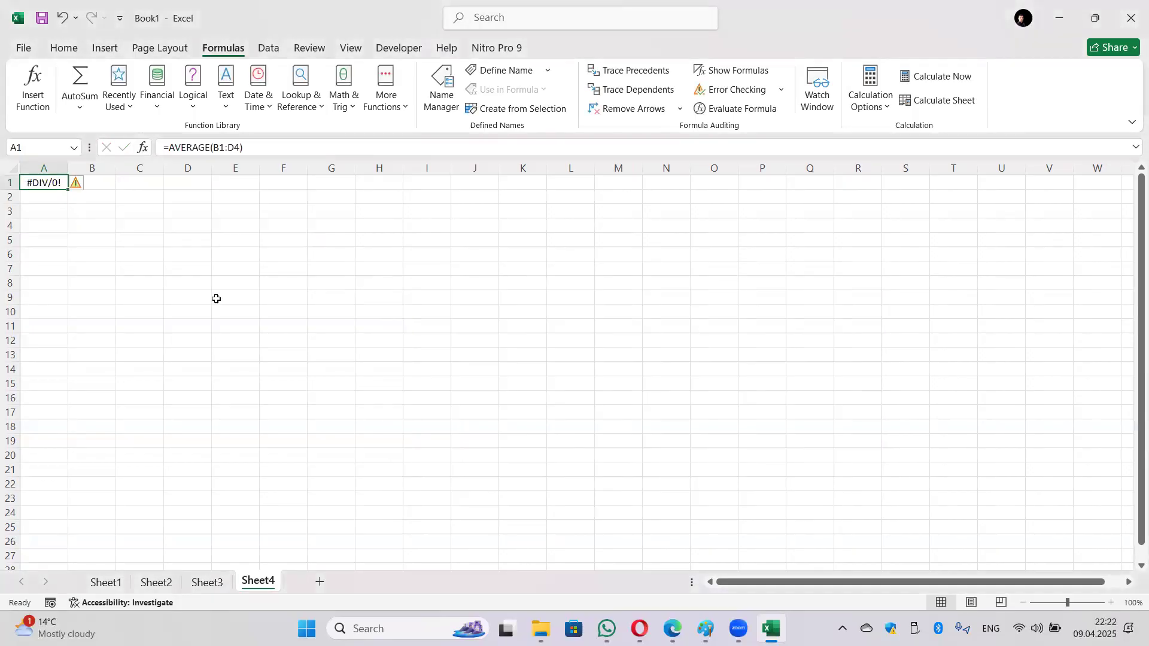
{"action": "left_click", "coordinate": [91, 184]}
{"action": "type", "text": "5"}
{"action": "key", "text": "Tab"}
{"action": "type", "text": "4"}
{"action": "key", "text": "Tab"}
{"action": "key", "text": "Tab"}
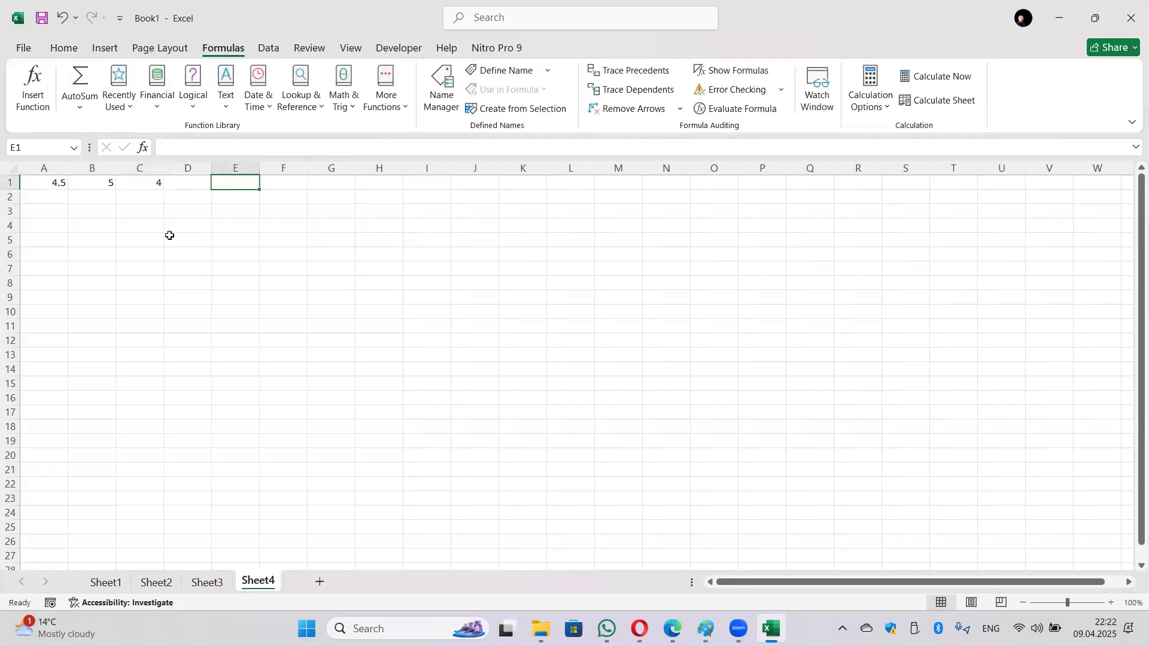
{"action": "type", "text": "2"}
{"action": "key", "text": "Return"}
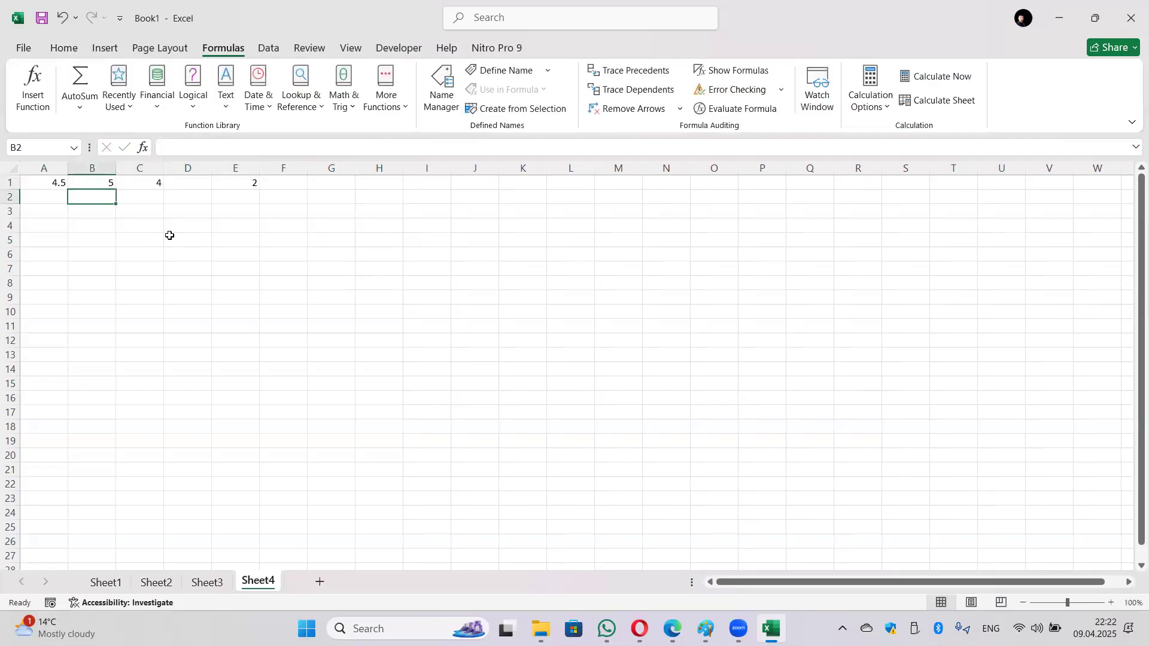
{"action": "type", "text": "6"}
{"action": "key", "text": "Tab"}
{"action": "key", "text": "Tab"}
{"action": "type", "text": "8"}
{"action": "key", "text": "Return"}
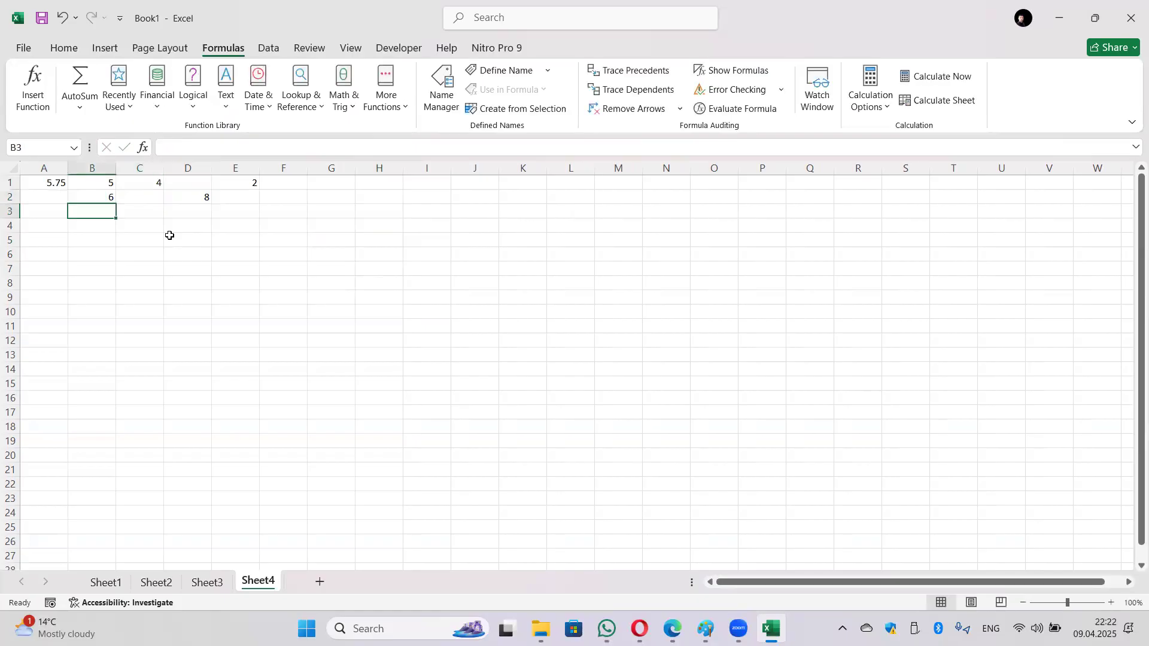
{"action": "type", "text": "4"}
{"action": "key", "text": "Tab"}
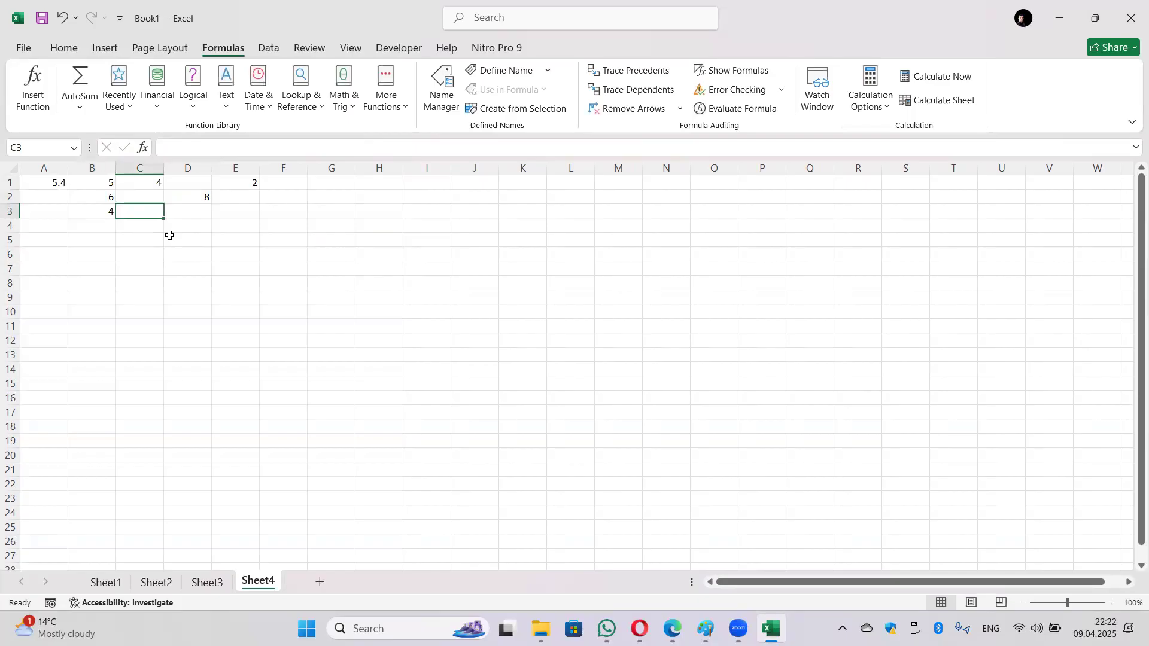
{"action": "type", "text": "10"}
{"action": "key", "text": "Tab"}
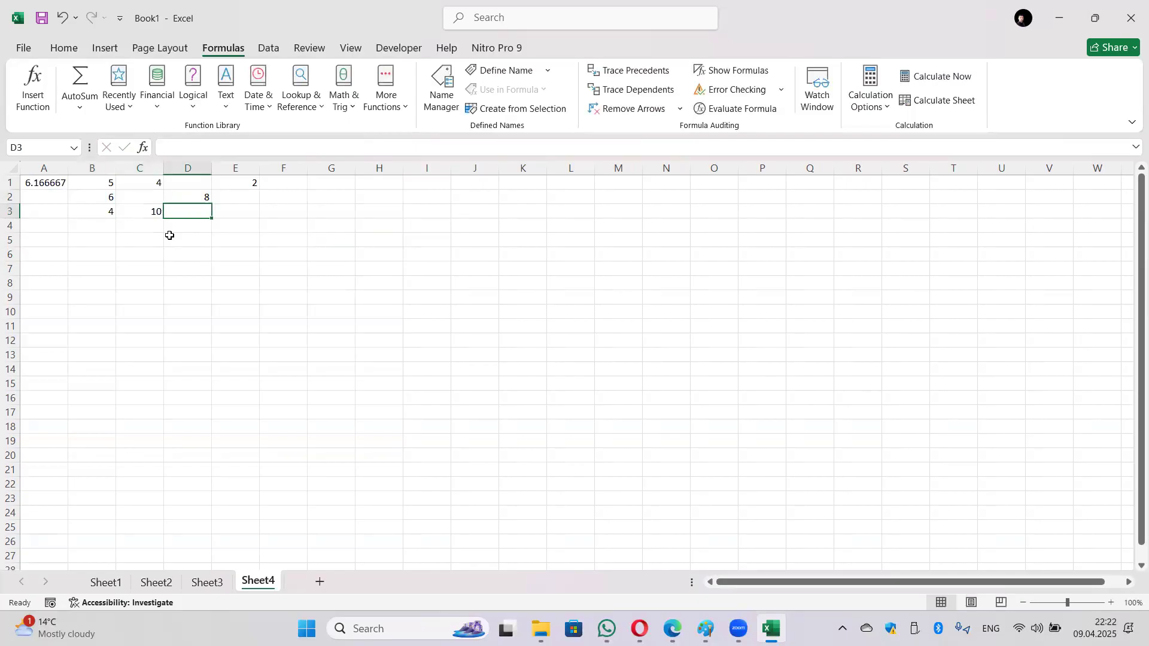
{"action": "type", "text": "5"}
{"action": "key", "text": "Tab"}
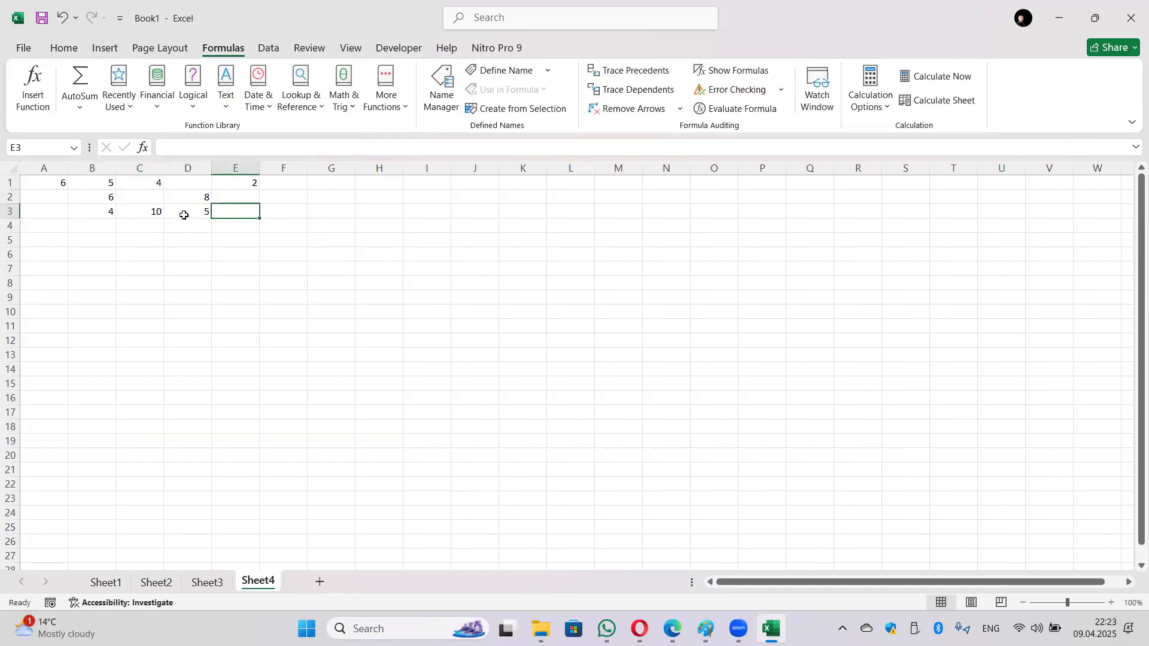
{"action": "left_click", "coordinate": [146, 201]}
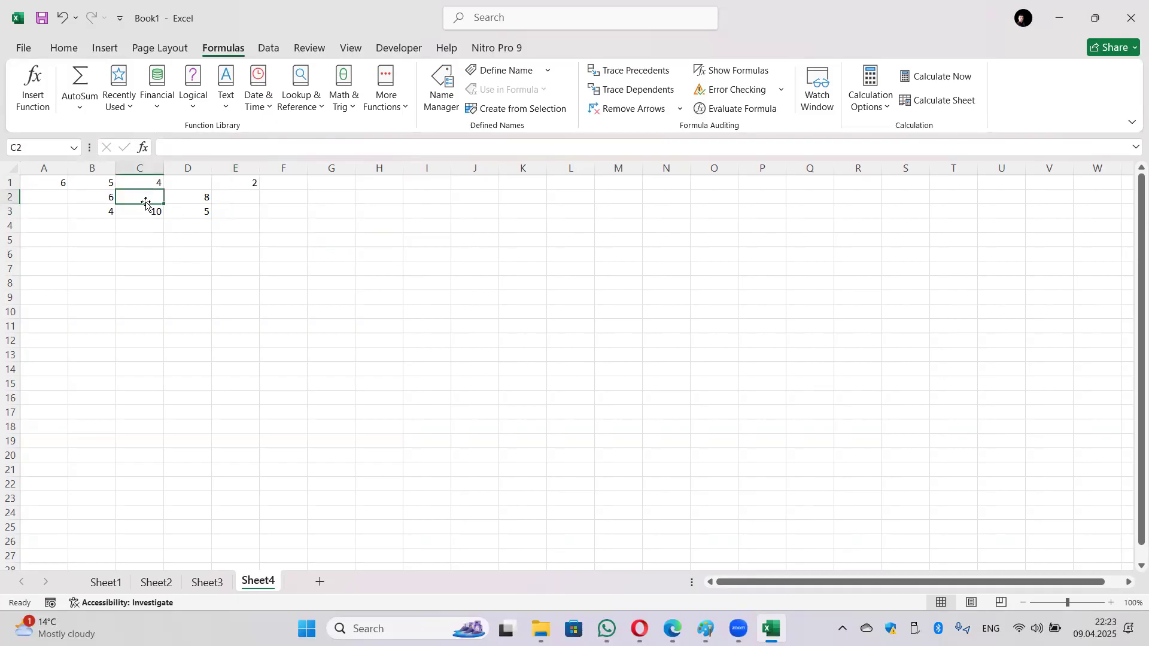
{"action": "type", "text": "a"}
{"action": "key", "text": "Tab"}
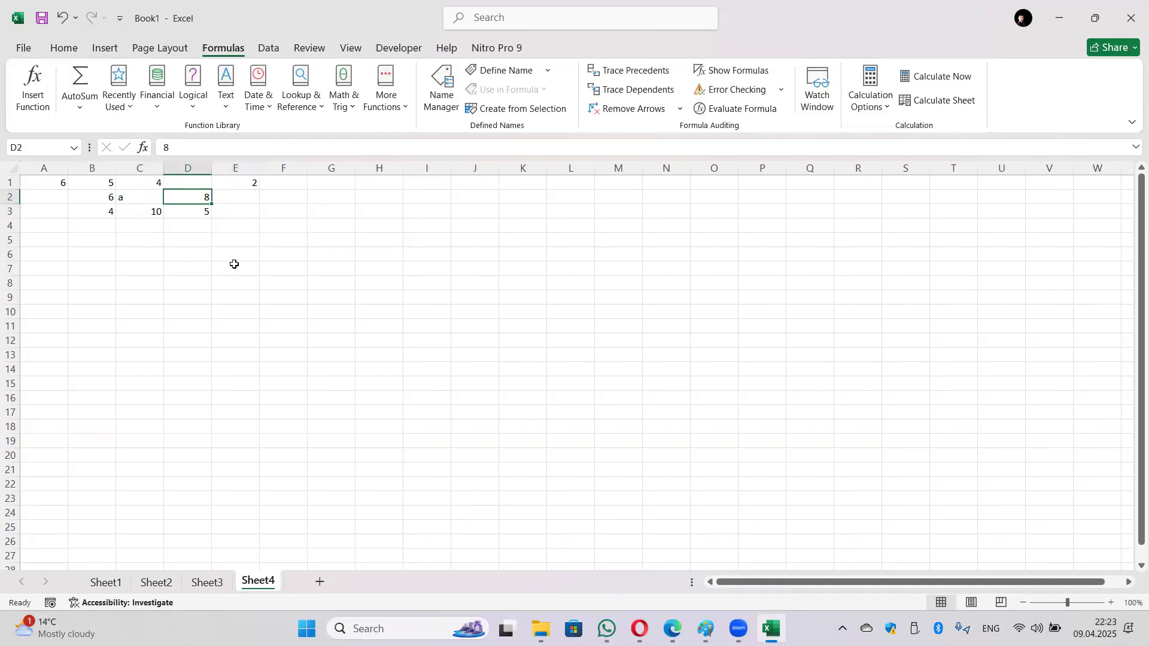
{"action": "key", "text": "Up"}
{"action": "type", "text": "\""}
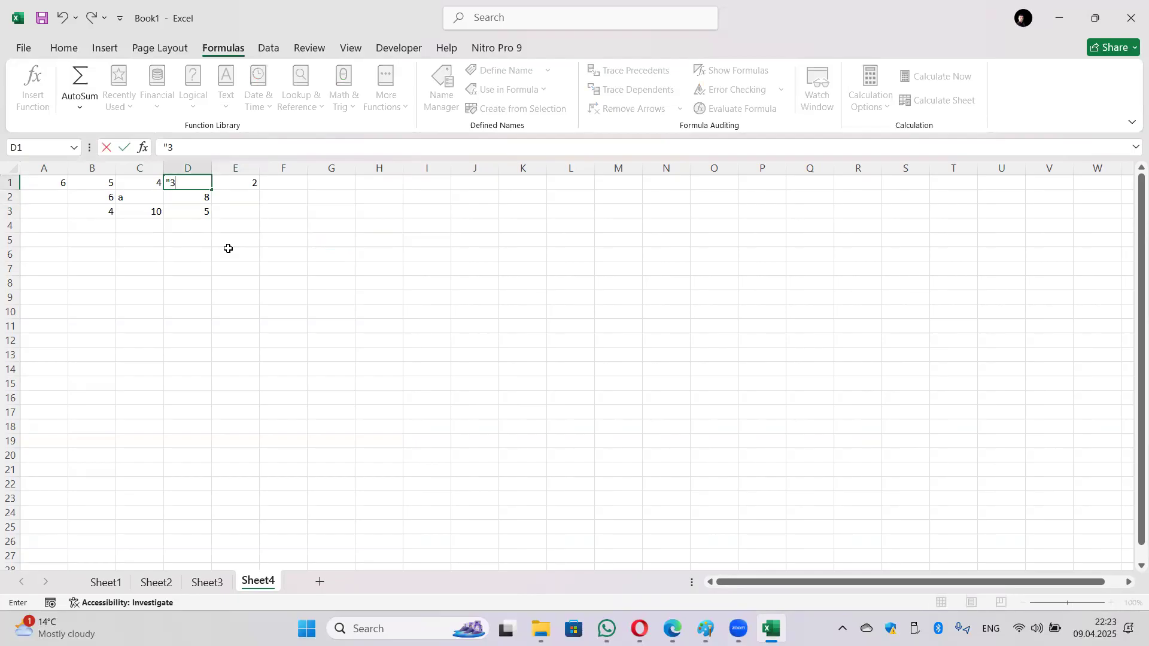
{"action": "type", "text": "3\""}
{"action": "key", "text": "Tab"}
{"action": "key", "text": "Return"}
{"action": "key", "text": "Down"}
{"action": "key", "text": "Down"}
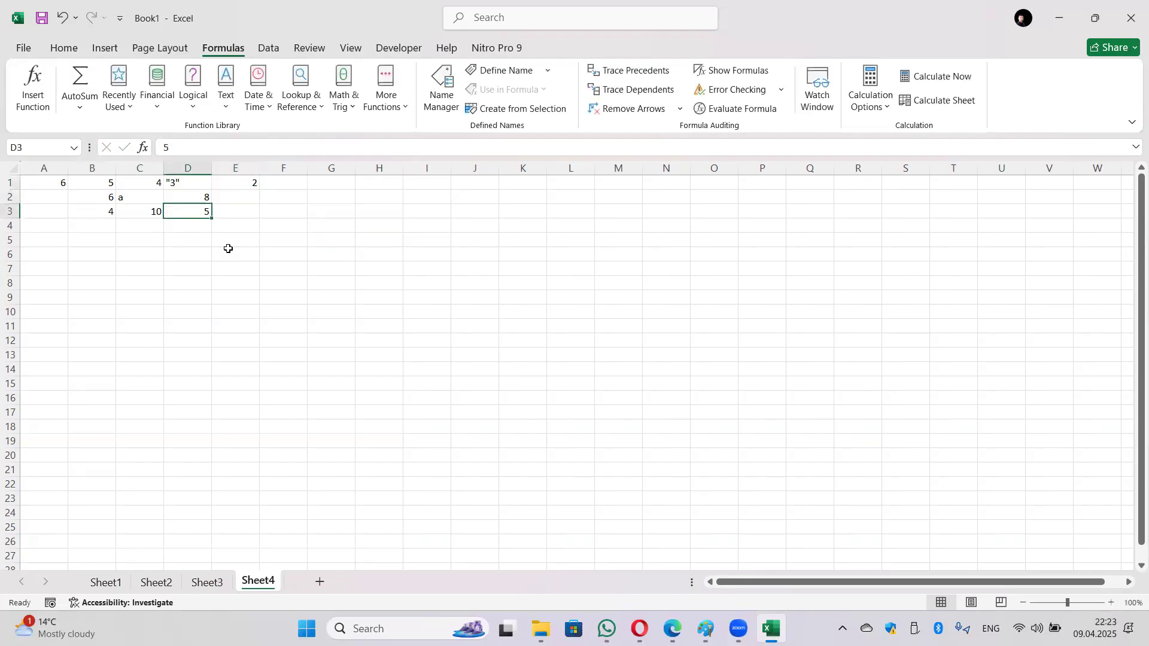
{"action": "key", "text": "Right"}
{"action": "key", "text": "Left"}
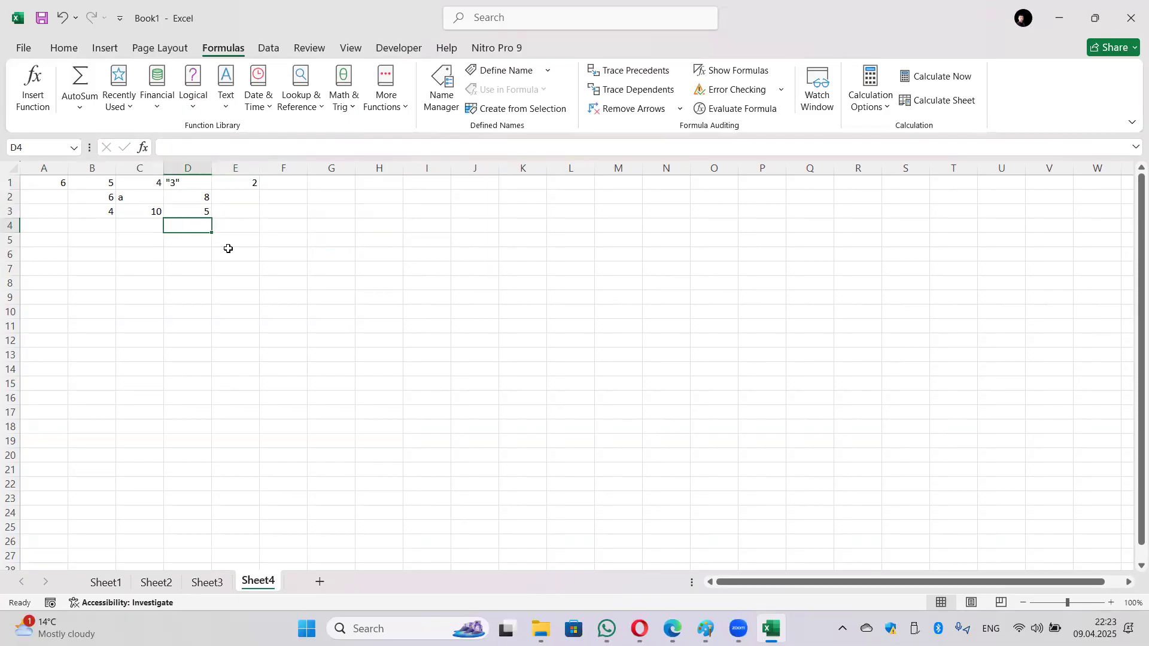
{"action": "type", "text": "TRUE"}
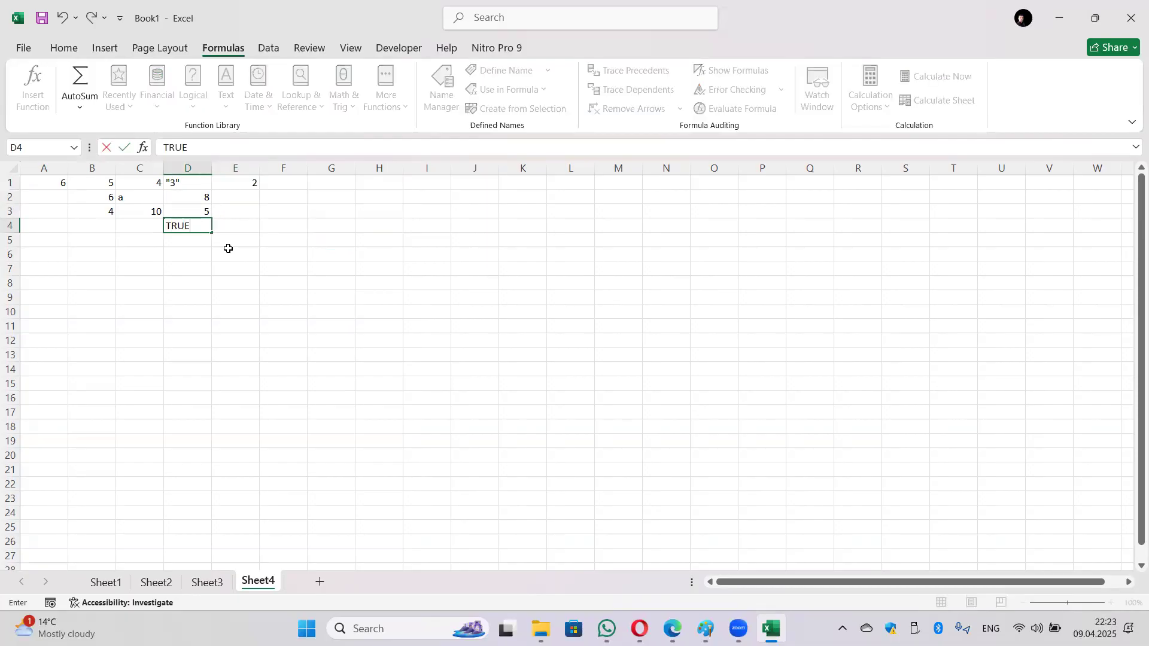
{"action": "key", "text": "Return"}
{"action": "key", "text": "Left"}
{"action": "key", "text": "Left"}
{"action": "key", "text": "Up"}
{"action": "type", "text": "FALS"}
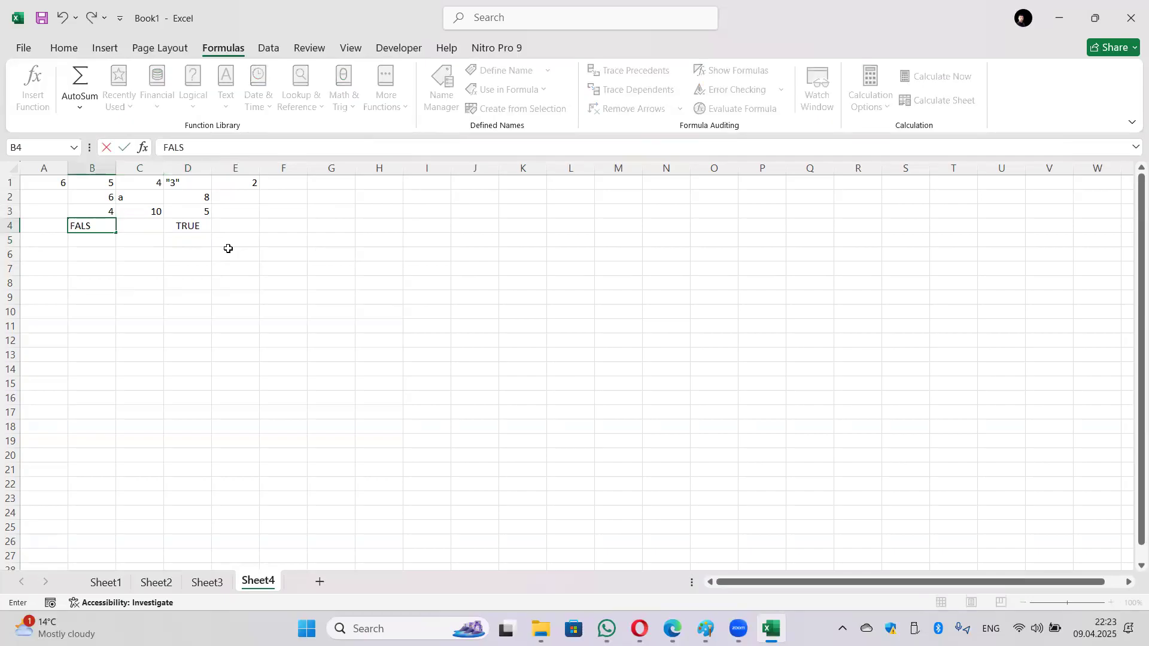
{"action": "type", "text": "E"}
{"action": "key", "text": "Tab"}
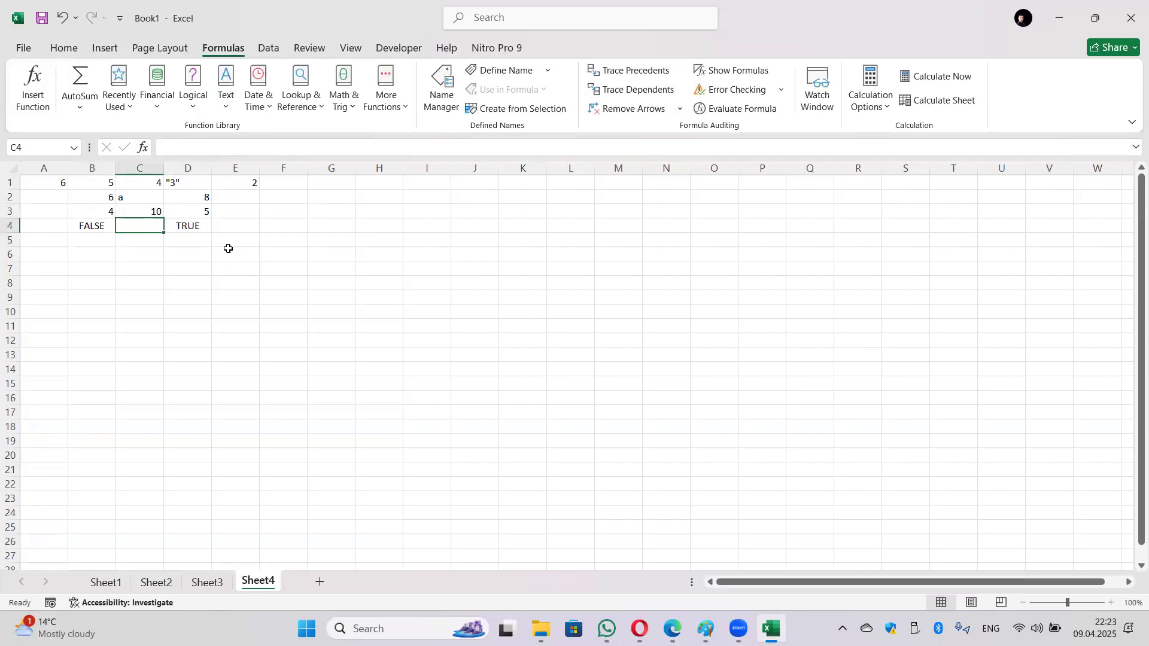
{"action": "type", "text": "ya"}
{"action": "key", "text": "Return"}
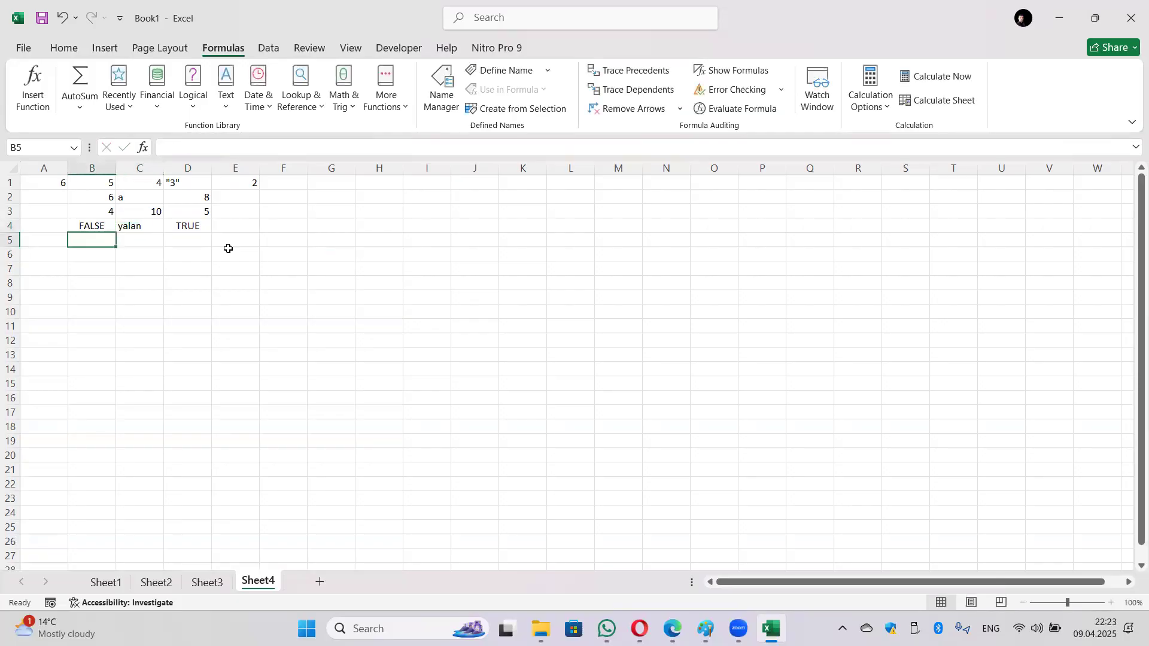
{"action": "left_click", "coordinate": [55, 181]}
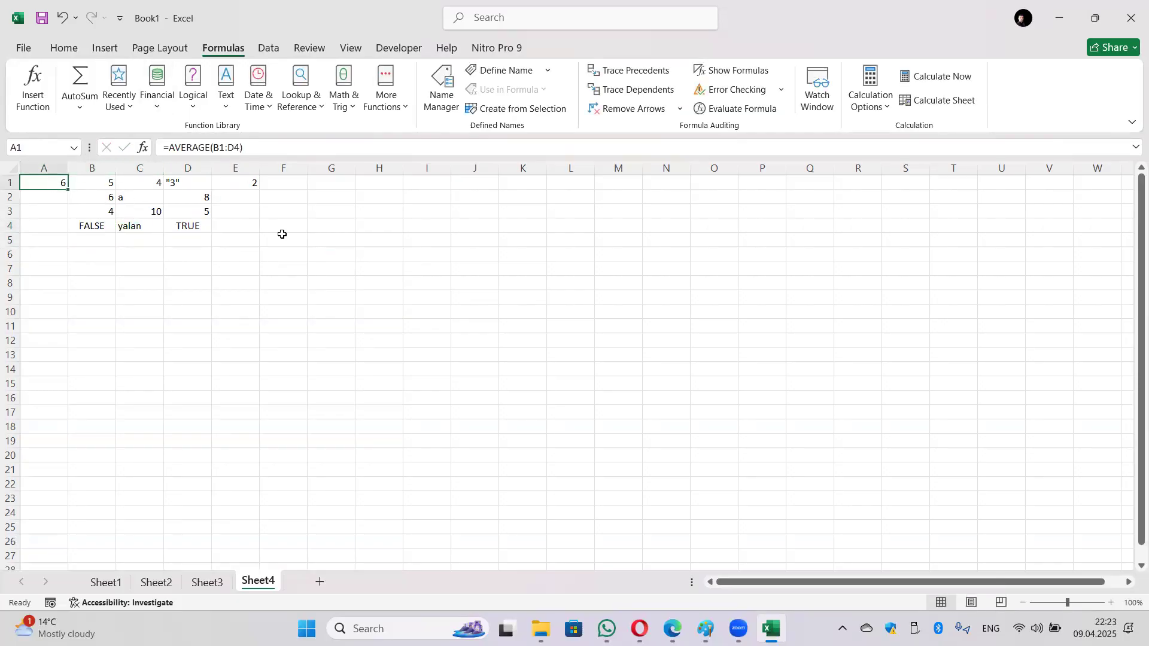
{"action": "left_click", "coordinate": [135, 200]}
{"action": "left_click", "coordinate": [189, 185]}
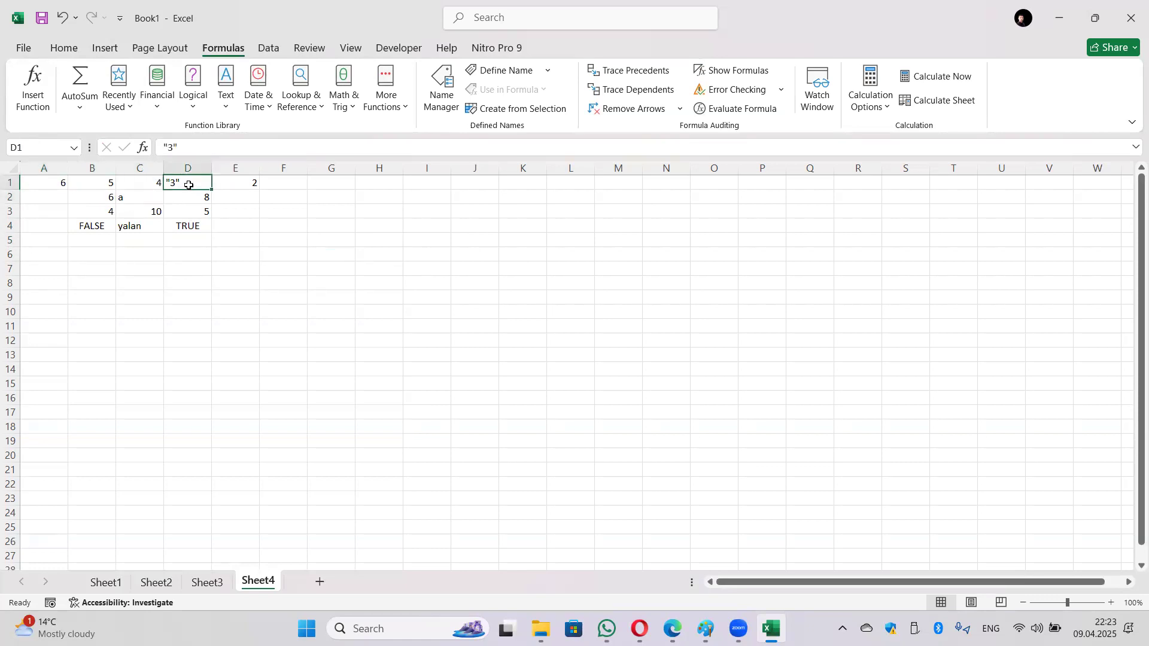
{"action": "left_click", "coordinate": [92, 228]}
{"action": "left_click", "coordinate": [136, 222]}
{"action": "left_click", "coordinate": [186, 220]}
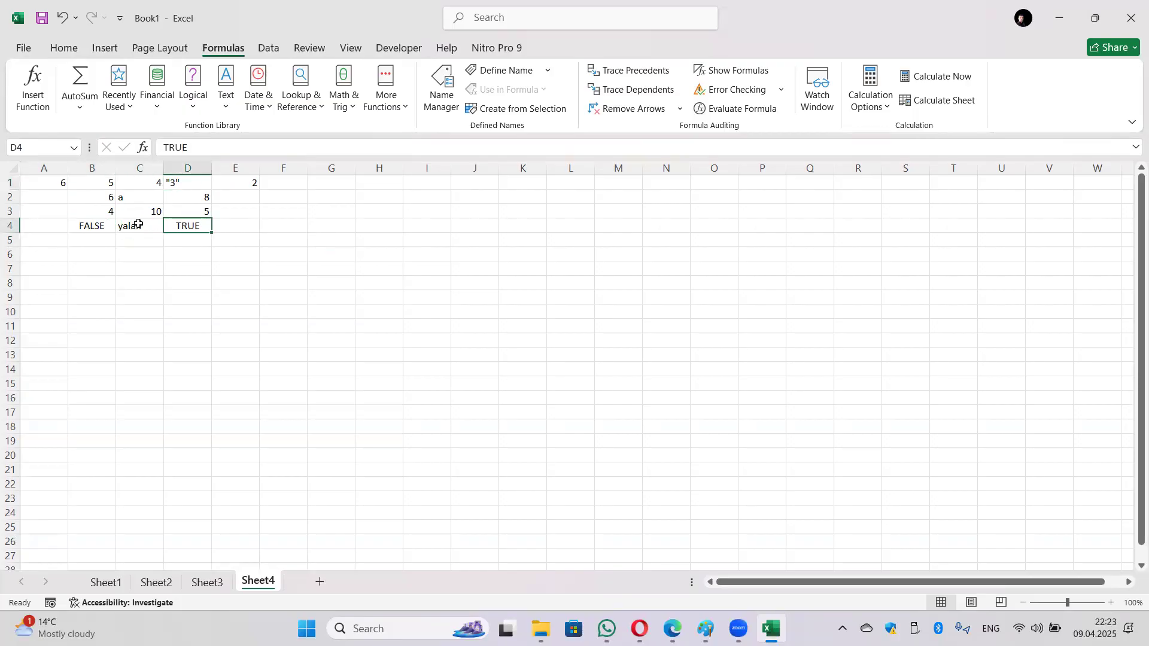
{"action": "left_click", "coordinate": [50, 181]}
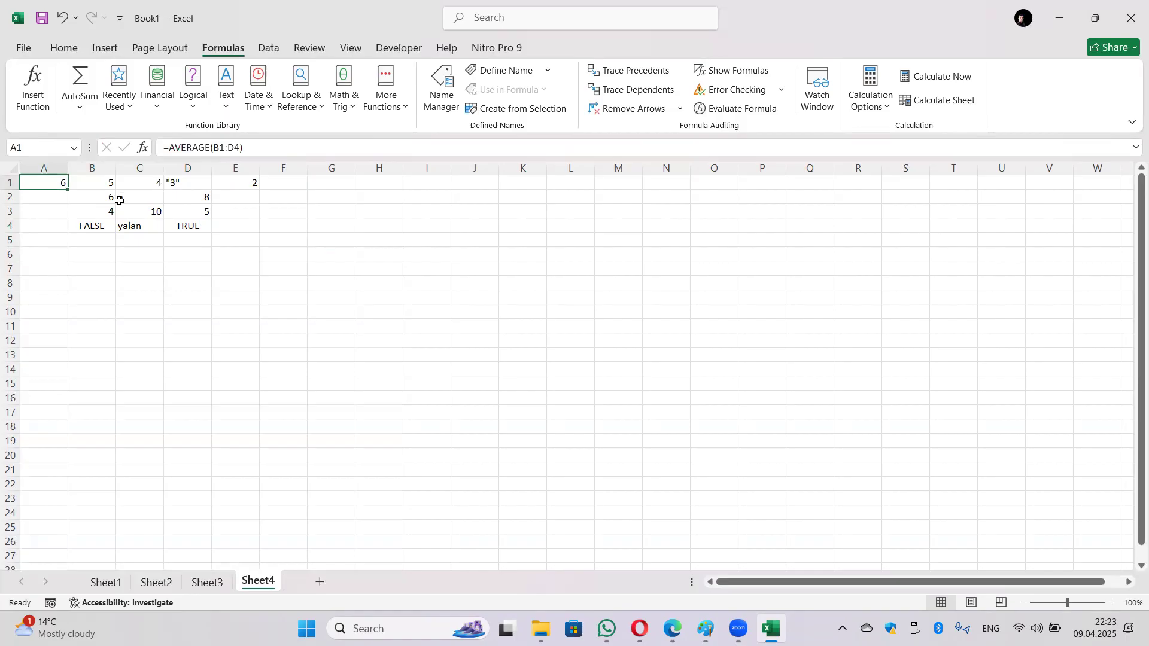
{"action": "left_click", "coordinate": [53, 242]}
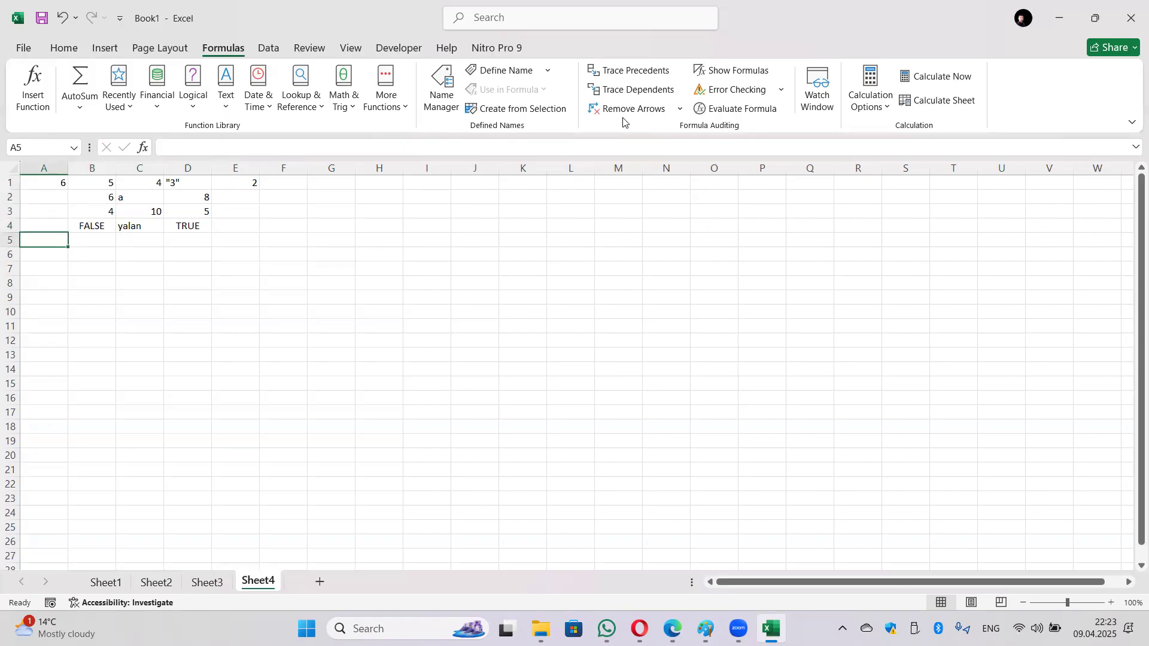
Step: Insert =AVERAGEA(B1:E4) in A5 from the Statistical functions, returning 3.461538
{"action": "left_click", "coordinate": [386, 99]}
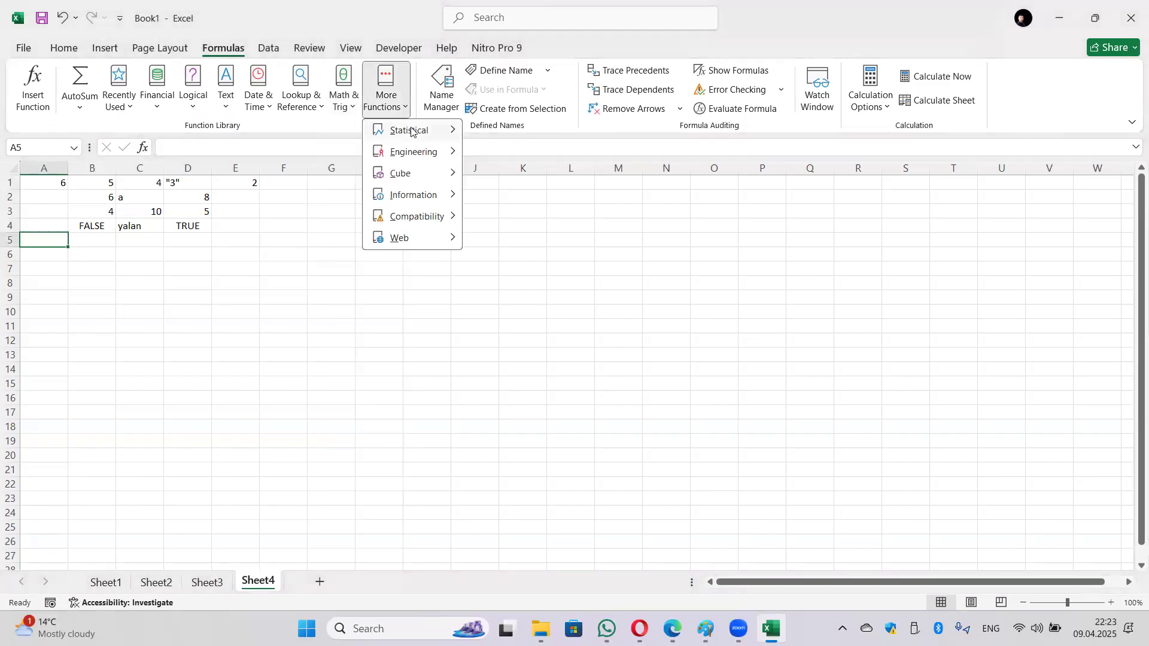
{"action": "mouse_move", "coordinate": [412, 131]}
{"action": "left_click", "coordinate": [549, 172]}
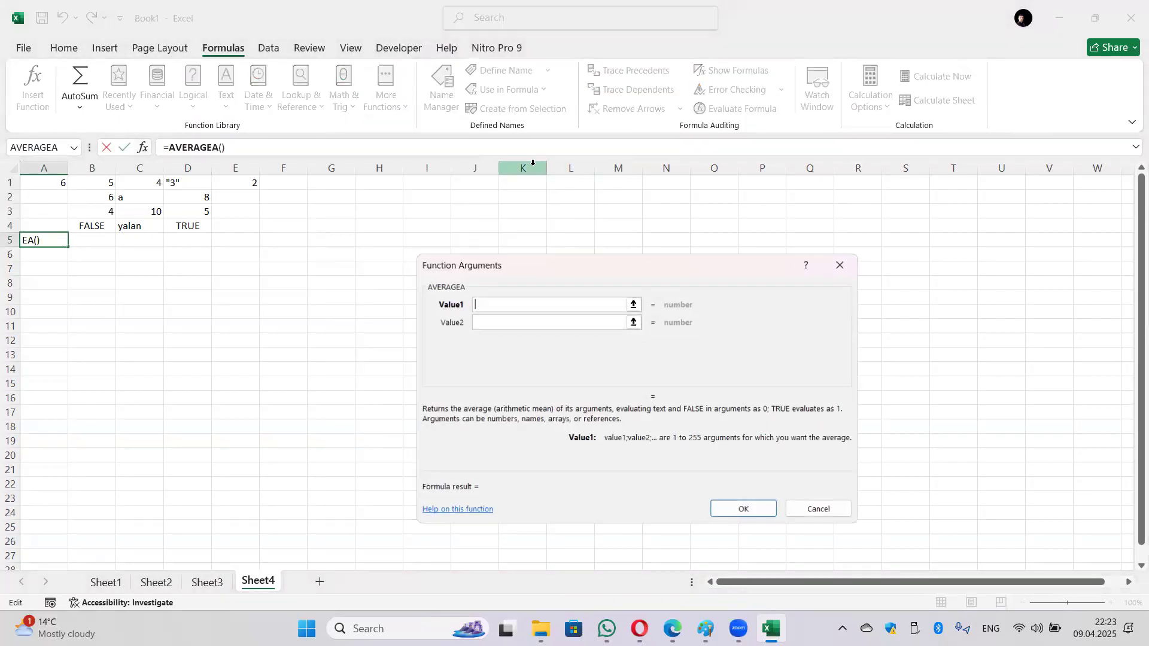
{"action": "left_click_drag", "start_coordinate": [84, 182], "coordinate": [238, 226]}
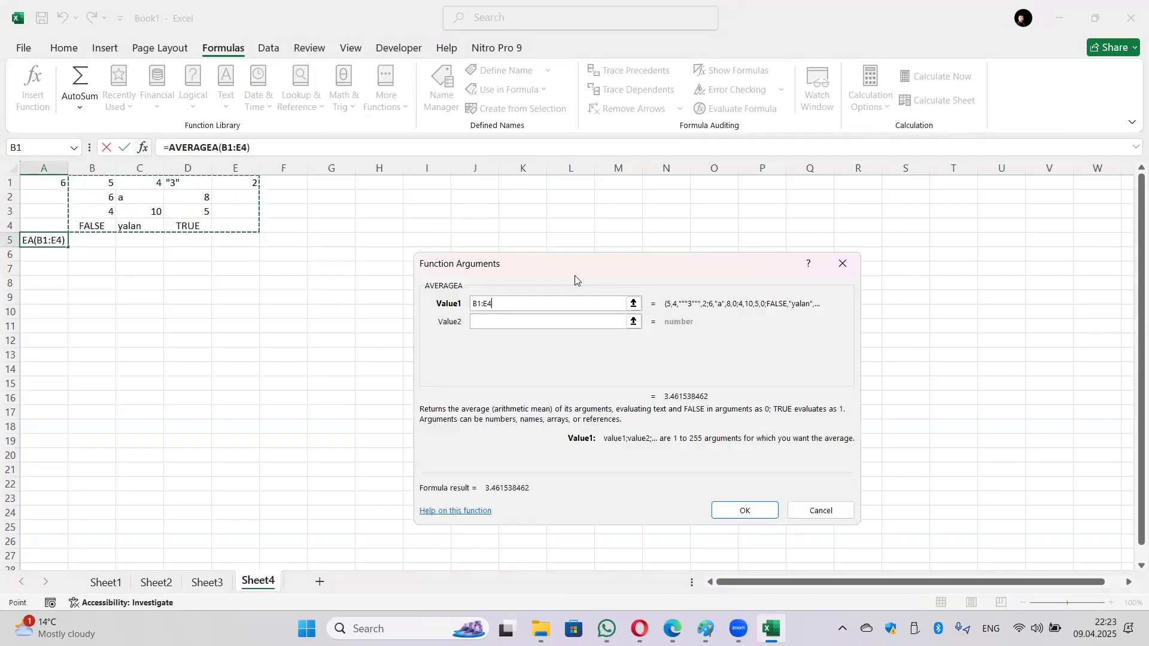
{"action": "left_click", "coordinate": [568, 325]}
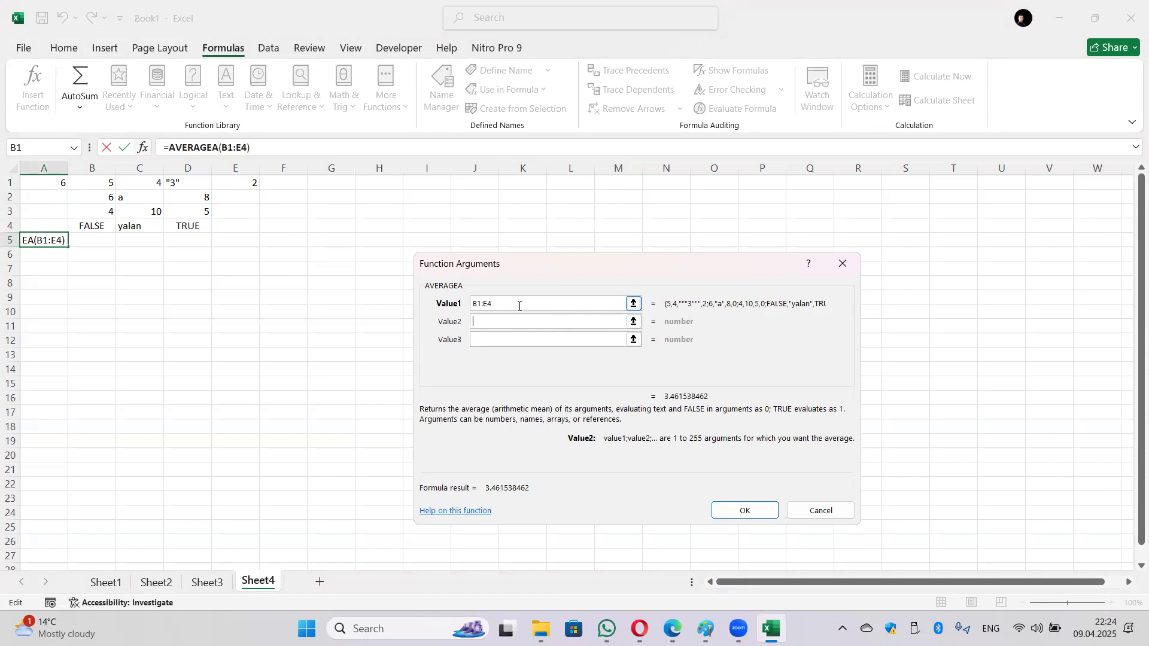
{"action": "left_click", "coordinate": [765, 511]}
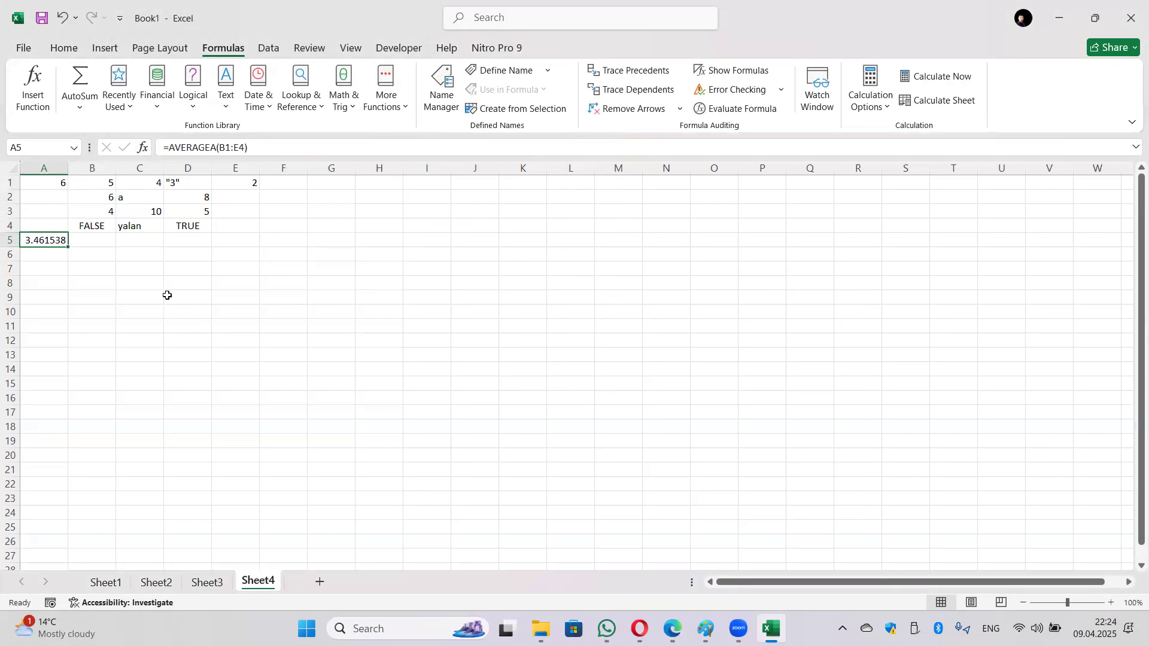
{"action": "key", "text": "Return"}
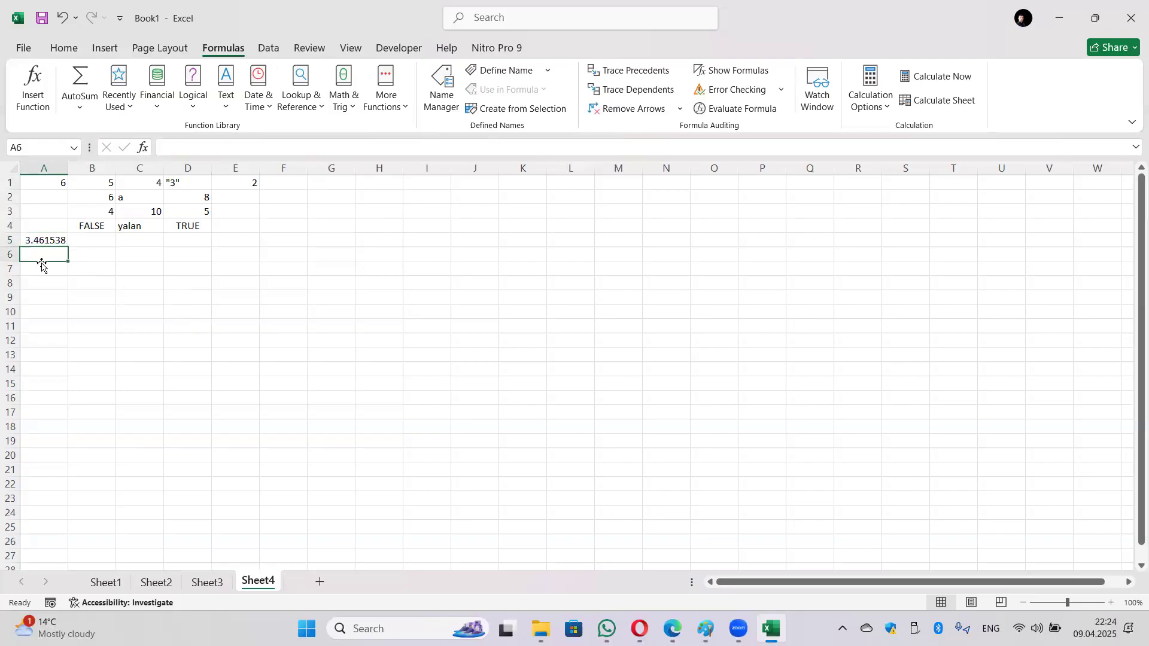
{"action": "left_click", "coordinate": [43, 241]}
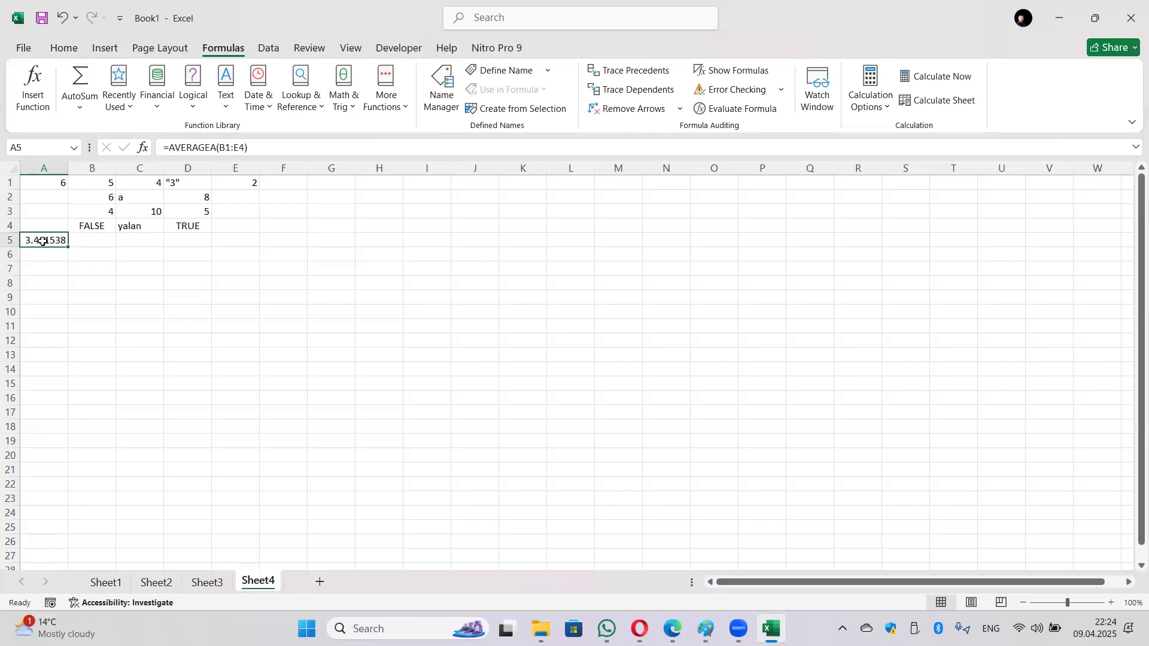
{"action": "left_click", "coordinate": [217, 147]}
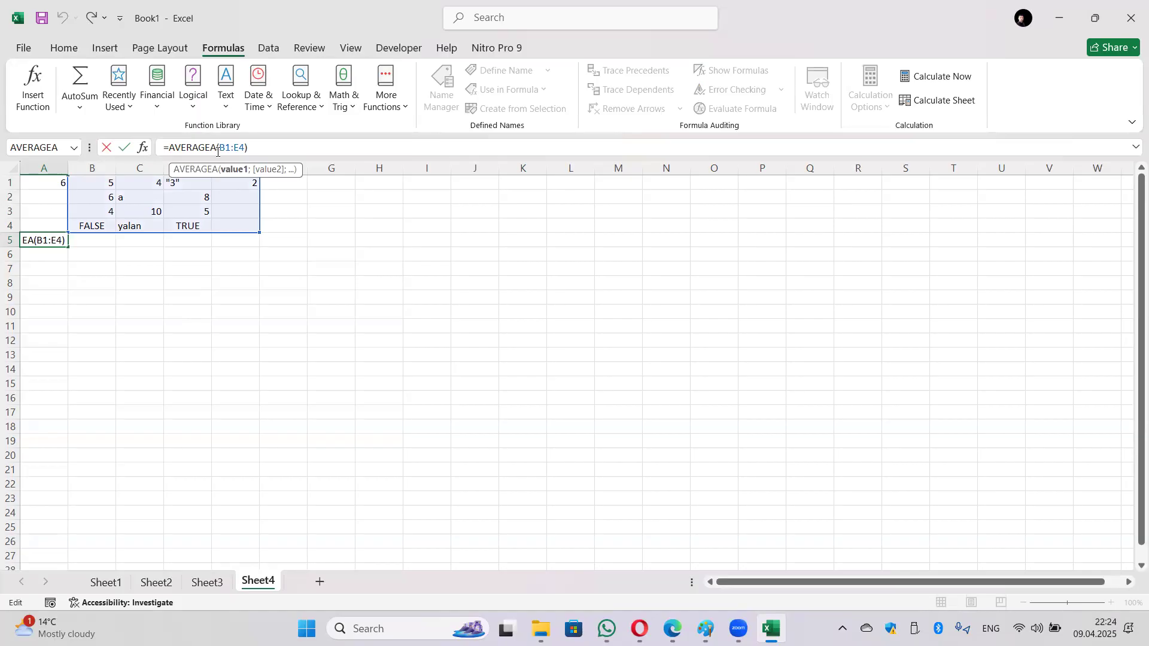
{"action": "left_click", "coordinate": [213, 151]}
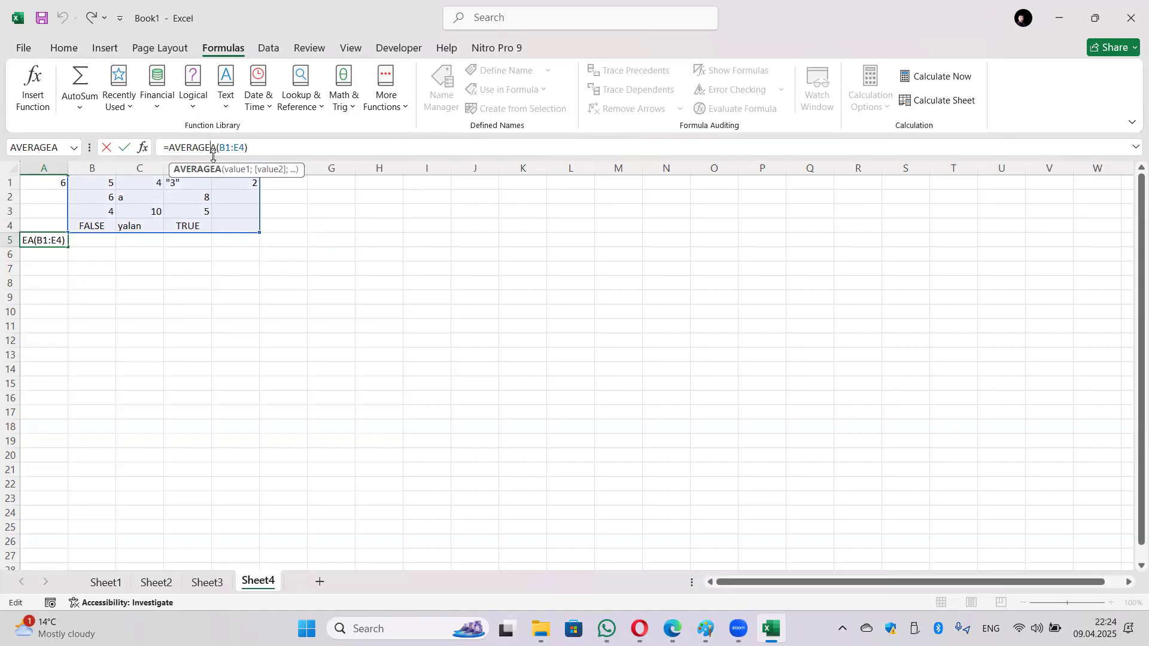
{"action": "key", "text": "Return"}
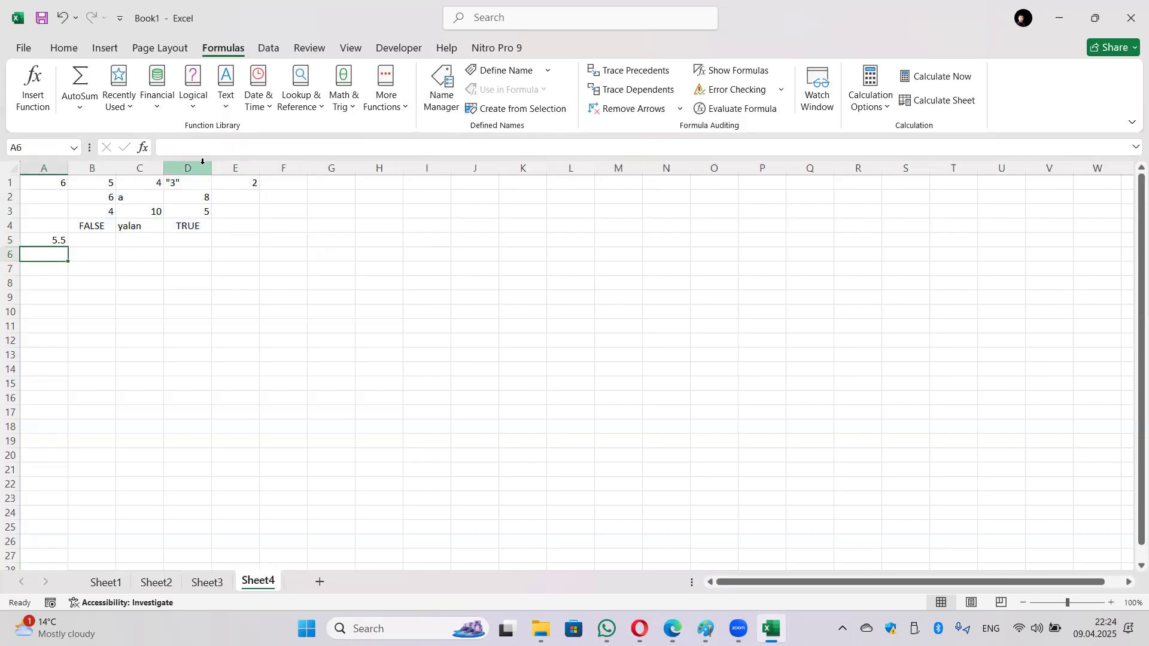
{"action": "left_click", "coordinate": [63, 19]}
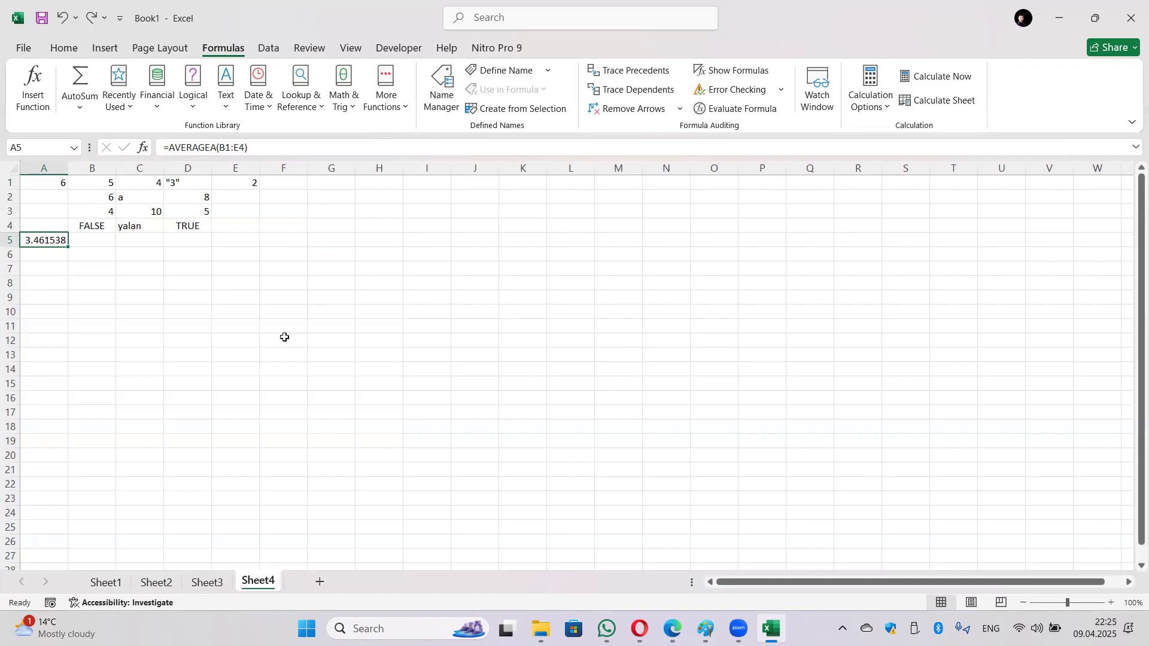
{"action": "left_click", "coordinate": [299, 271]}
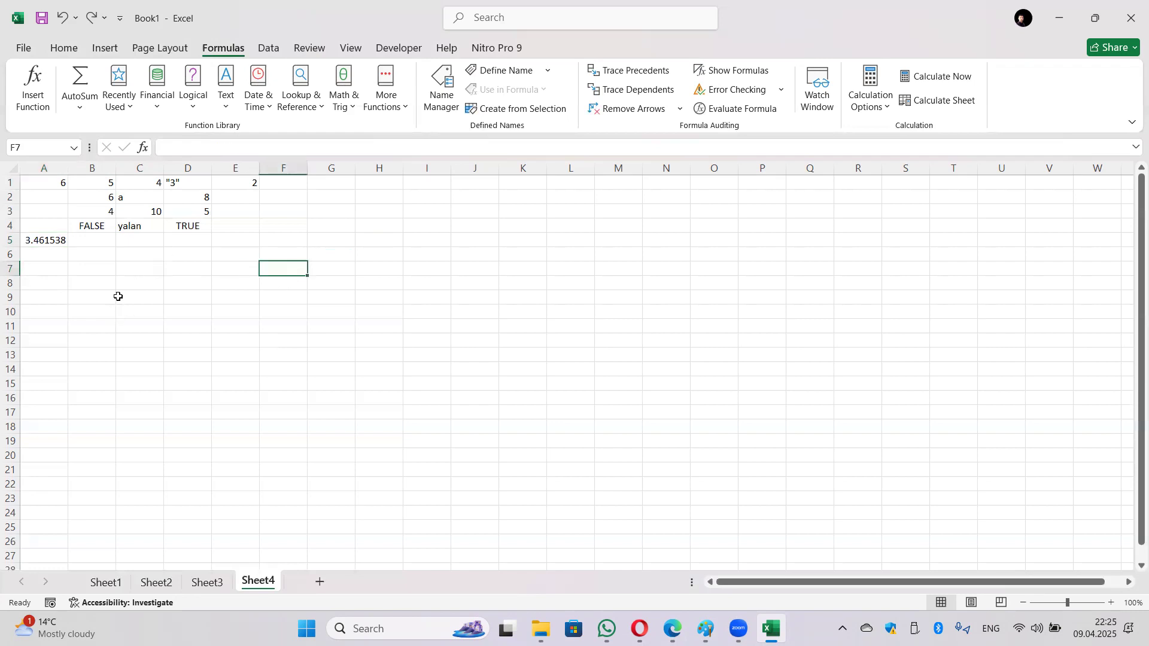
Step: Insert =COUNT(B1:E4) in G2 from the Statistical functions, returning 8
{"action": "left_click", "coordinate": [338, 194]}
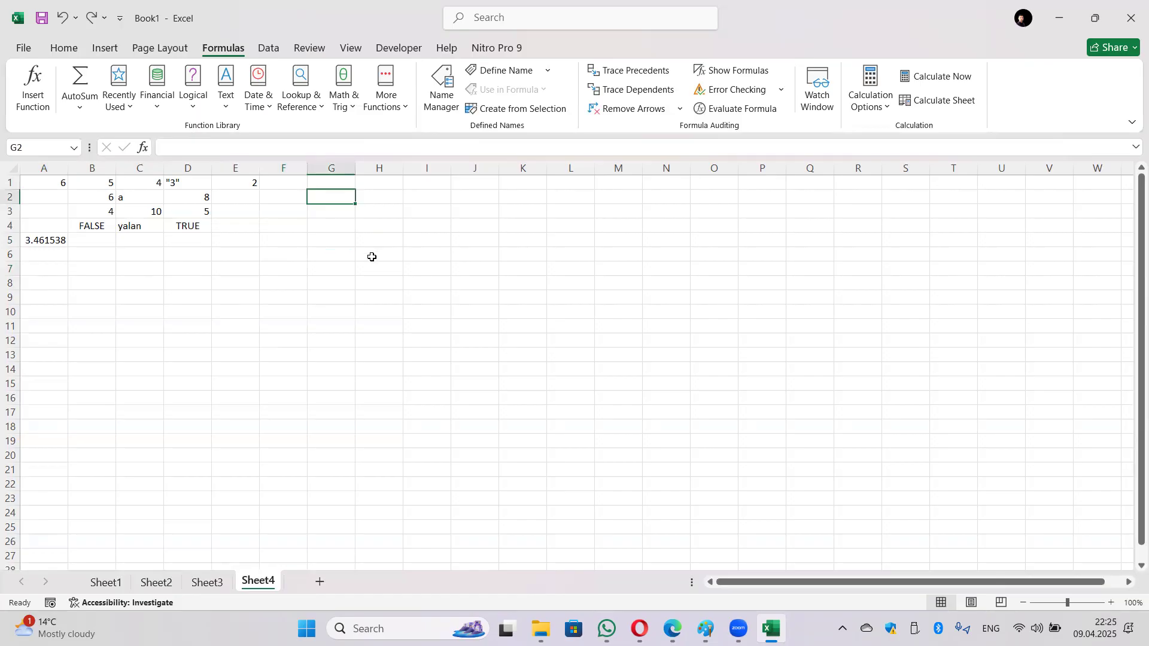
{"action": "left_click", "coordinate": [387, 93]}
{"action": "mouse_move", "coordinate": [396, 128]}
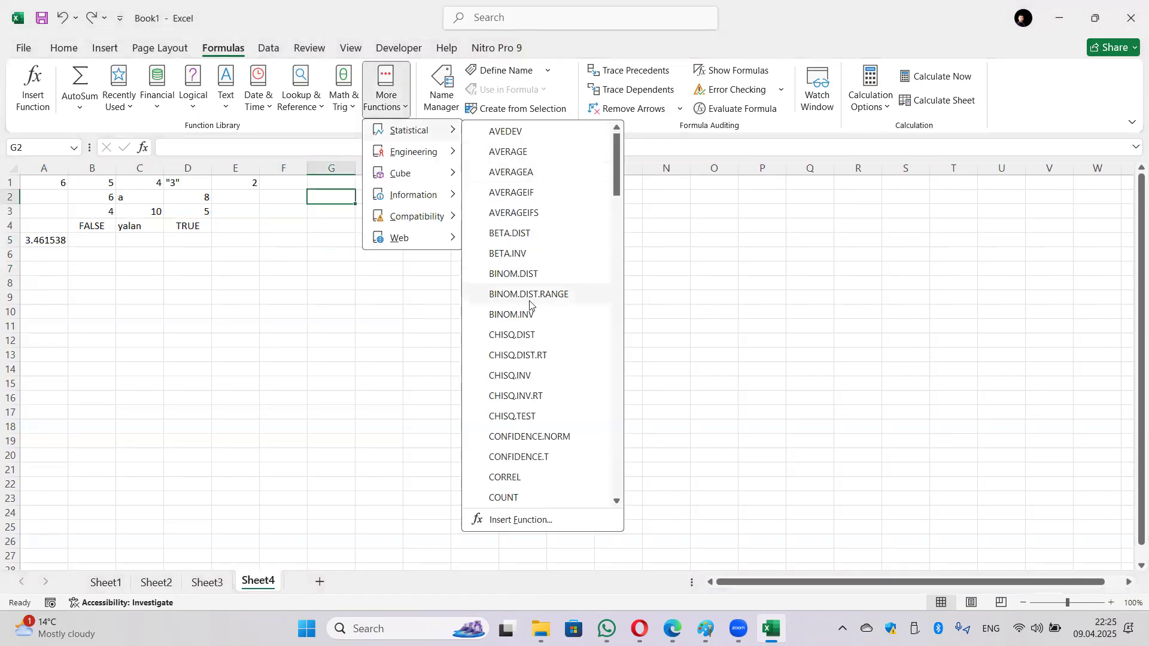
{"action": "scroll", "coordinate": [549, 398], "scroll_direction": "down", "scroll_amount": 1}
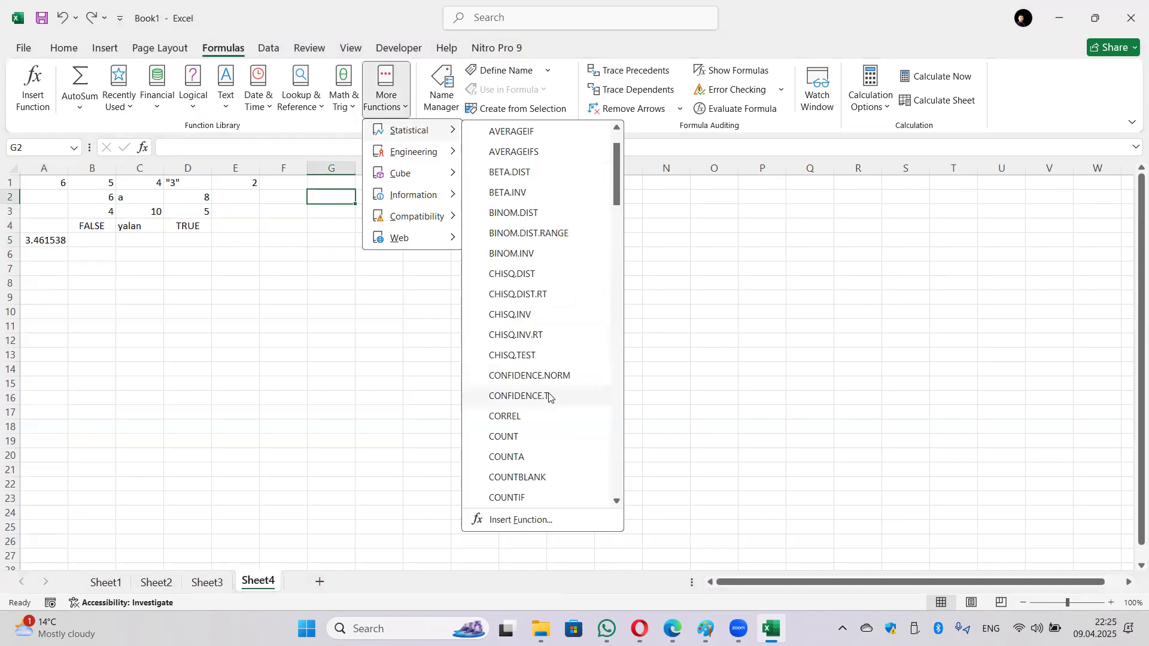
{"action": "left_click", "coordinate": [537, 438]}
{"action": "left_click_drag", "start_coordinate": [86, 181], "coordinate": [224, 227]}
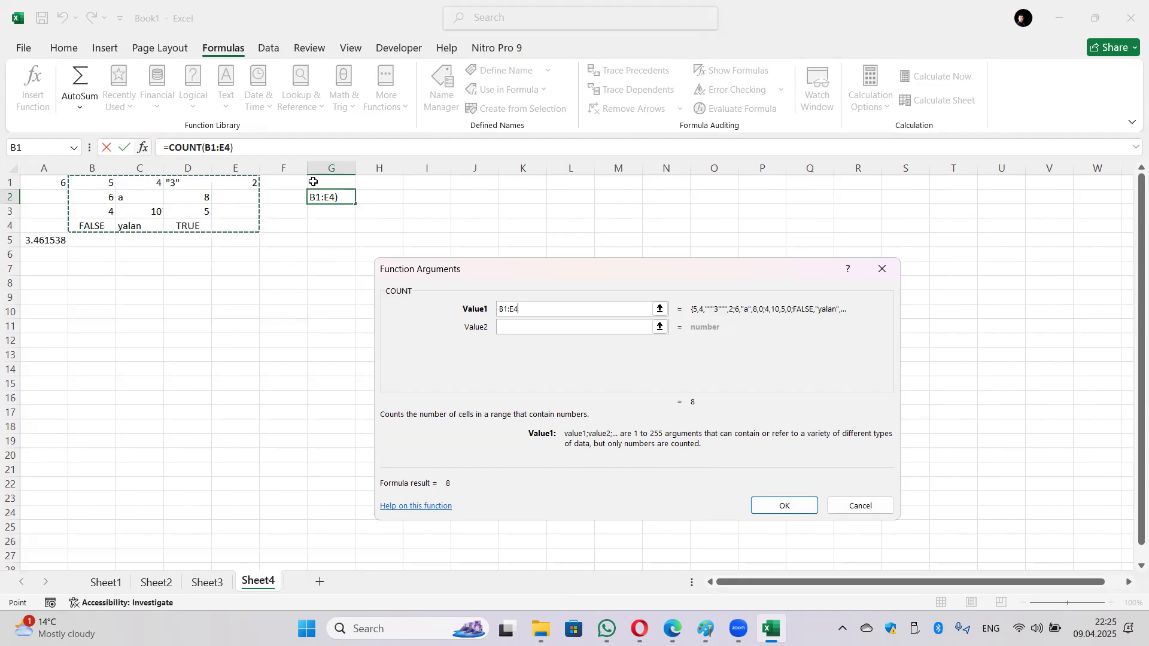
{"action": "left_click", "coordinate": [771, 505]}
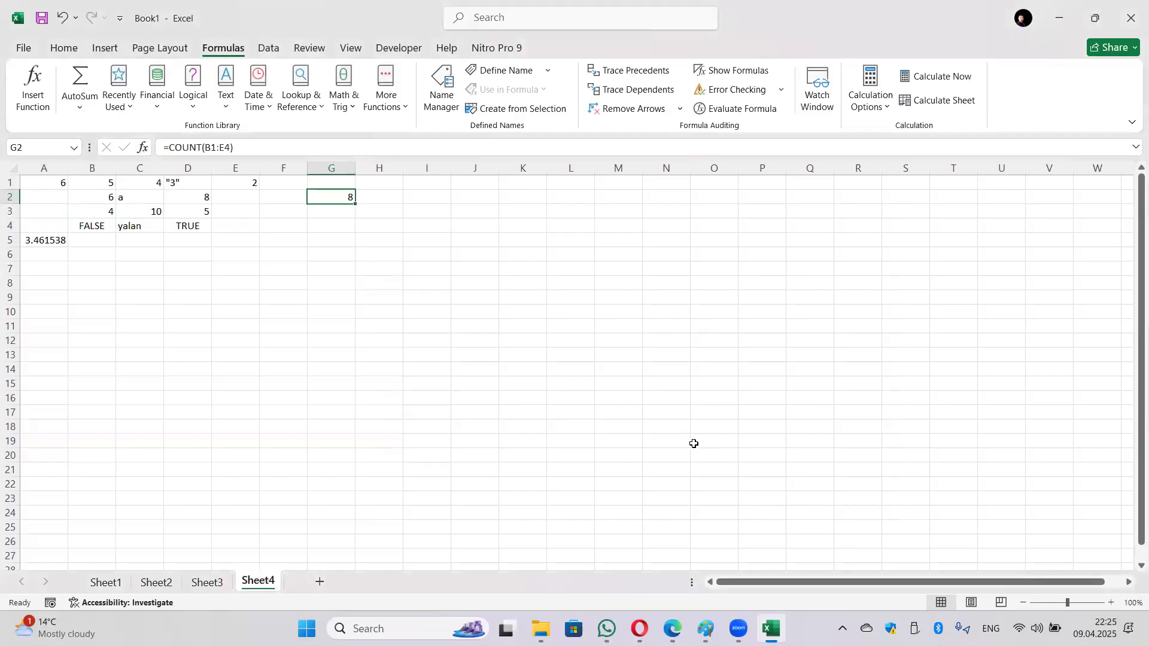
Step: Change G2's formula from COUNT to COUNTA(B1:E4) so it returns 13
{"action": "left_click", "coordinate": [203, 146]}
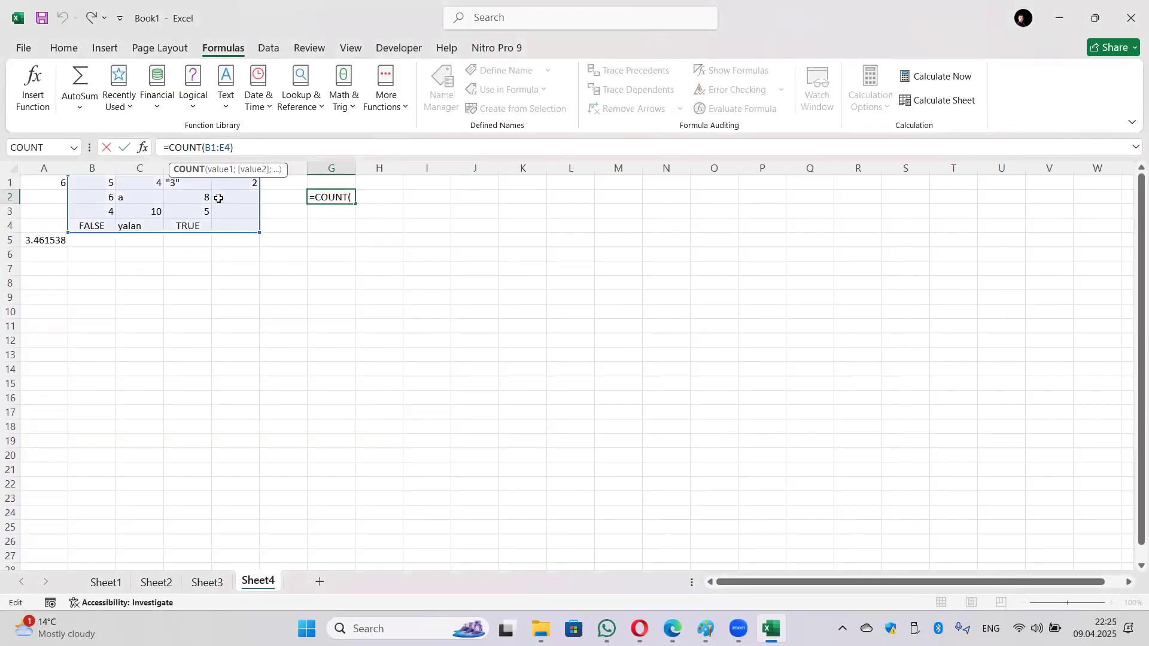
{"action": "type", "text": "A"}
{"action": "key", "text": "Return"}
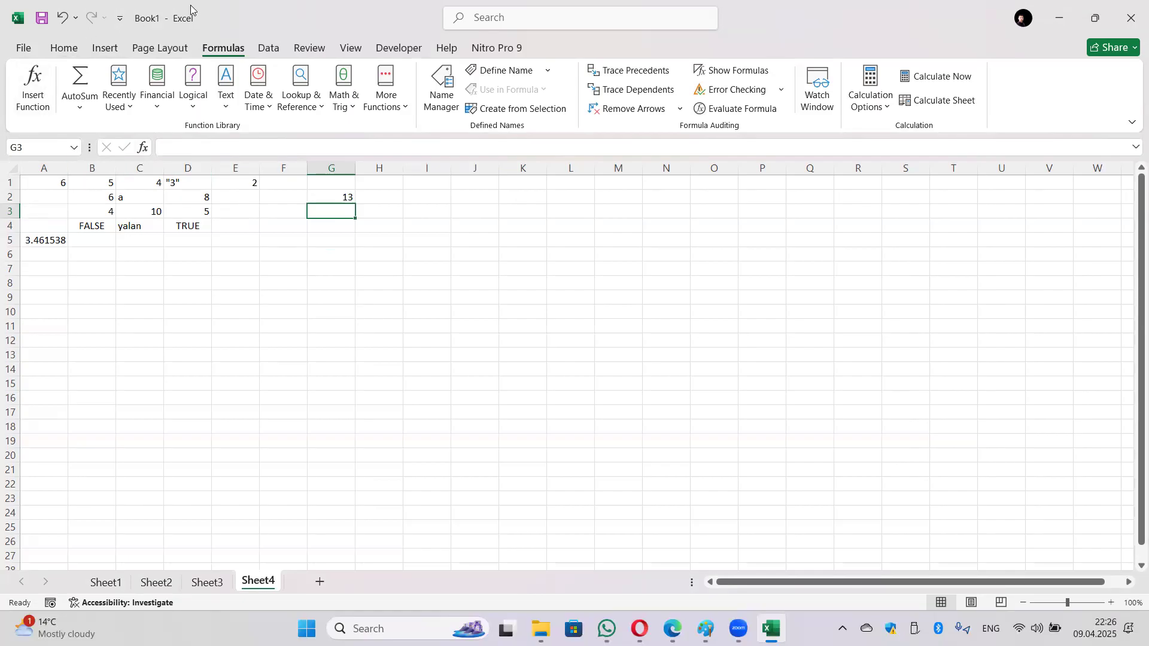
Step: Insert =MIN(B1:E4) in G3 from the Statistical functions, returning 2
{"action": "left_click", "coordinate": [386, 96]}
{"action": "mouse_move", "coordinate": [407, 130]}
{"action": "scroll", "coordinate": [539, 257], "scroll_direction": "down", "scroll_amount": 4}
{"action": "scroll", "coordinate": [557, 266], "scroll_direction": "down", "scroll_amount": 12}
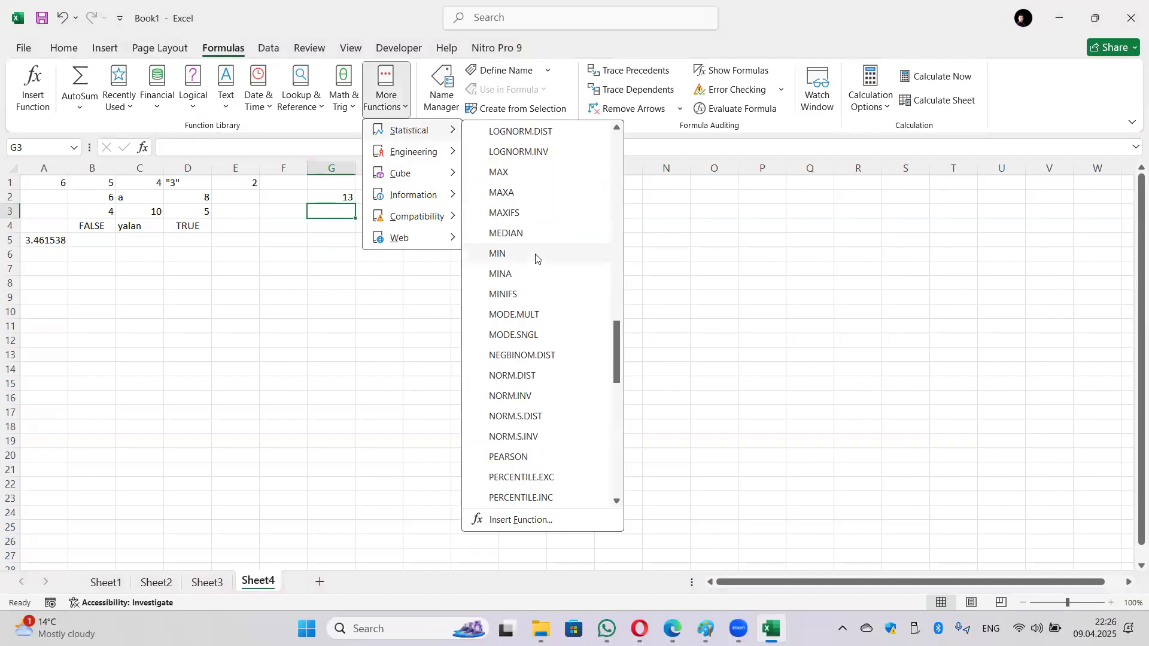
{"action": "left_click", "coordinate": [529, 259]}
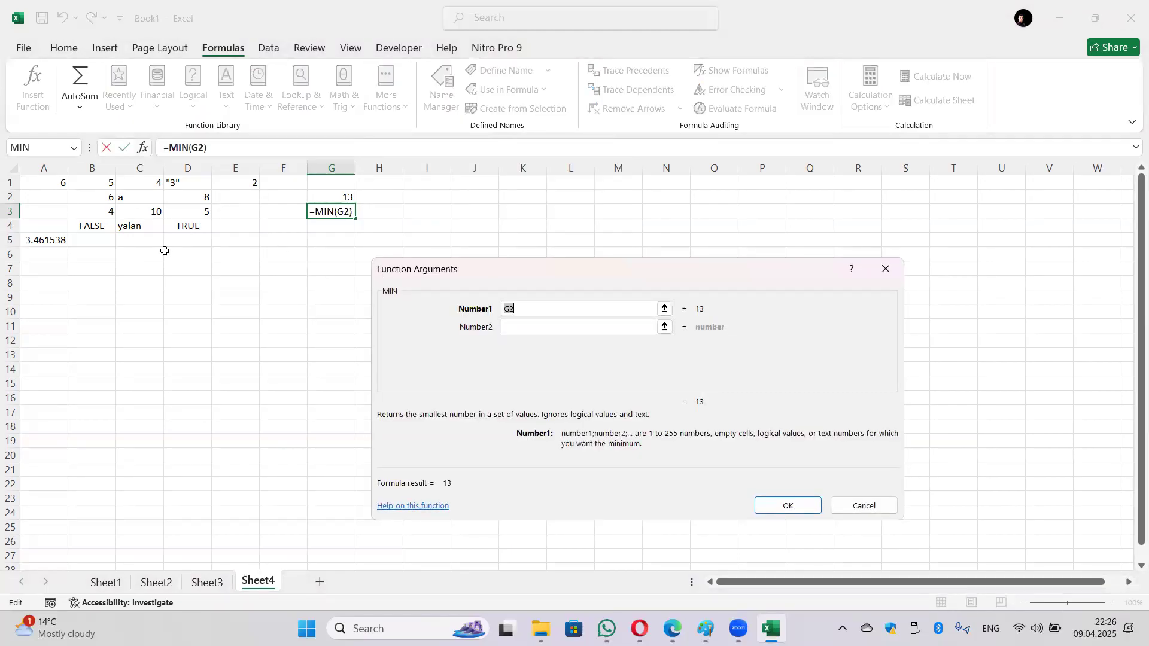
{"action": "left_click", "coordinate": [91, 187]}
{"action": "left_click_drag", "start_coordinate": [90, 188], "coordinate": [236, 226]}
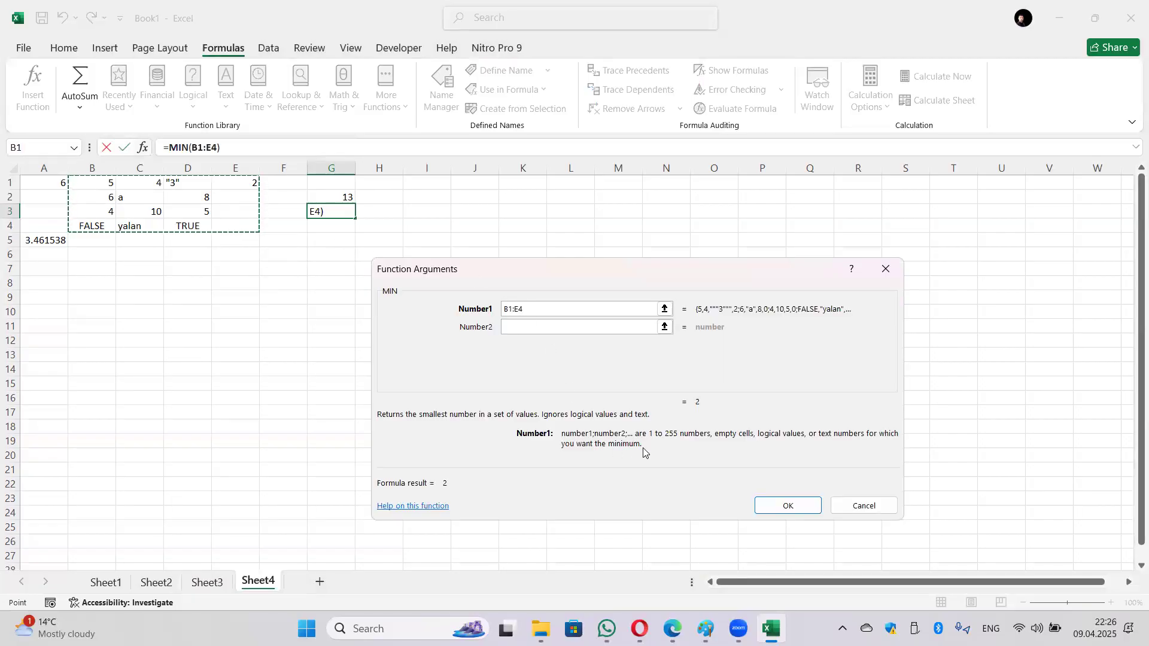
{"action": "left_click", "coordinate": [778, 505]}
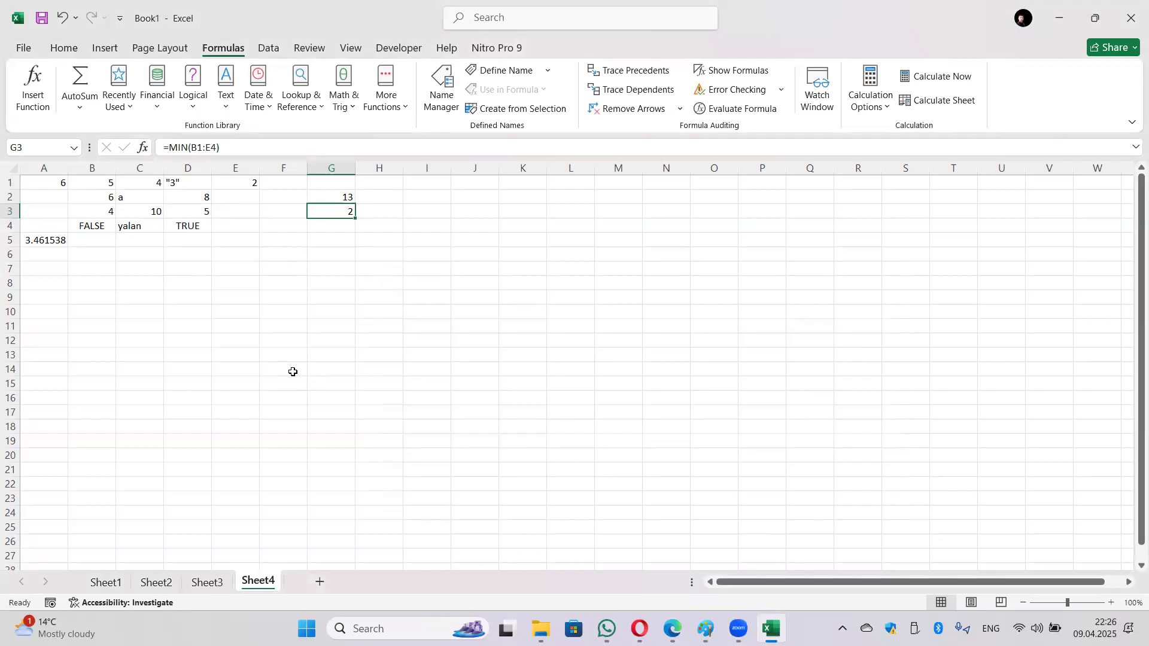
Step: Insert =MINA(B1:E4) in G4 from the Statistical functions, returning 0
{"action": "left_click", "coordinate": [345, 225]}
{"action": "left_click", "coordinate": [394, 109]}
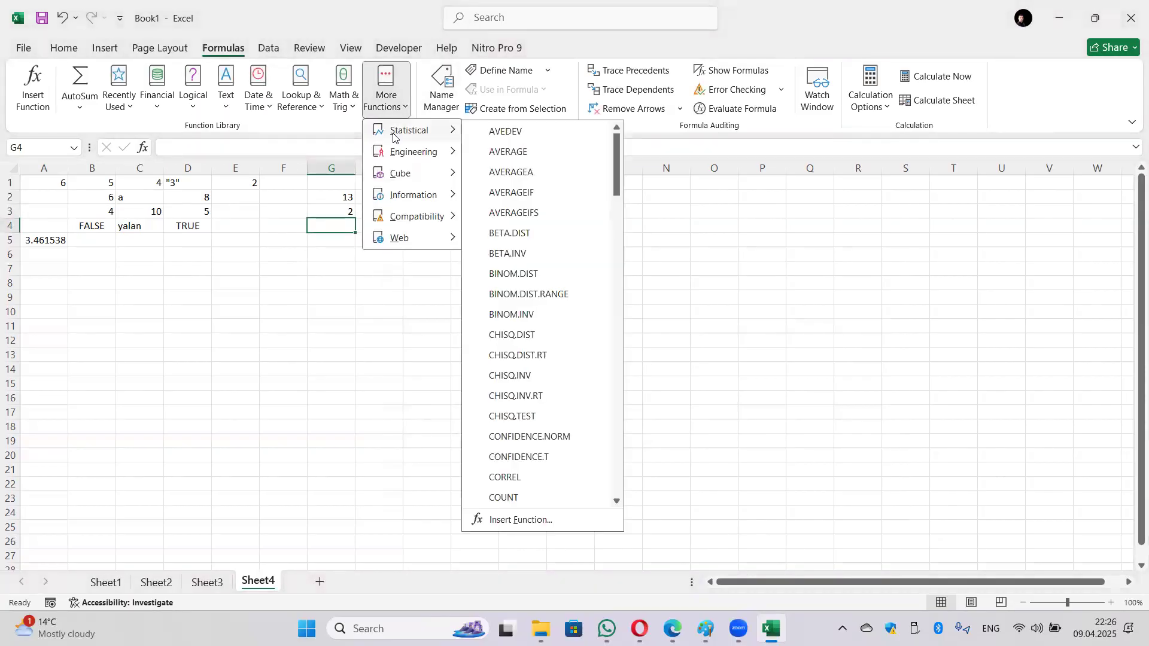
{"action": "scroll", "coordinate": [530, 341], "scroll_direction": "down", "scroll_amount": 10}
{"action": "scroll", "coordinate": [520, 386], "scroll_direction": "down", "scroll_amount": 10}
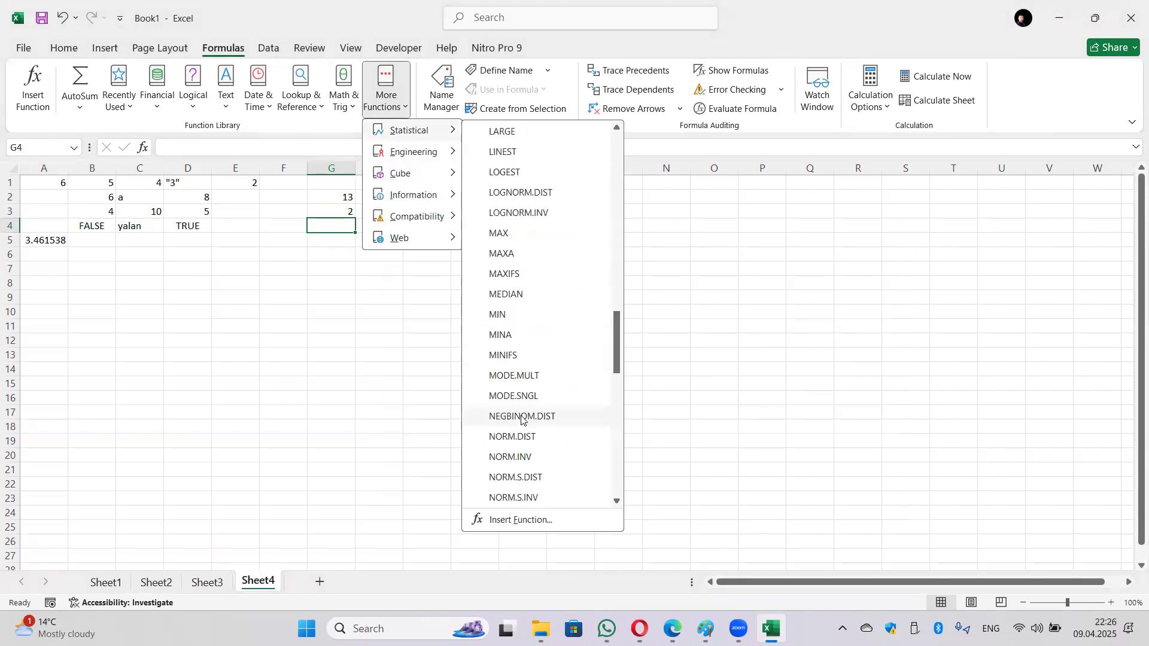
{"action": "scroll", "coordinate": [499, 375], "scroll_direction": "down", "scroll_amount": 8}
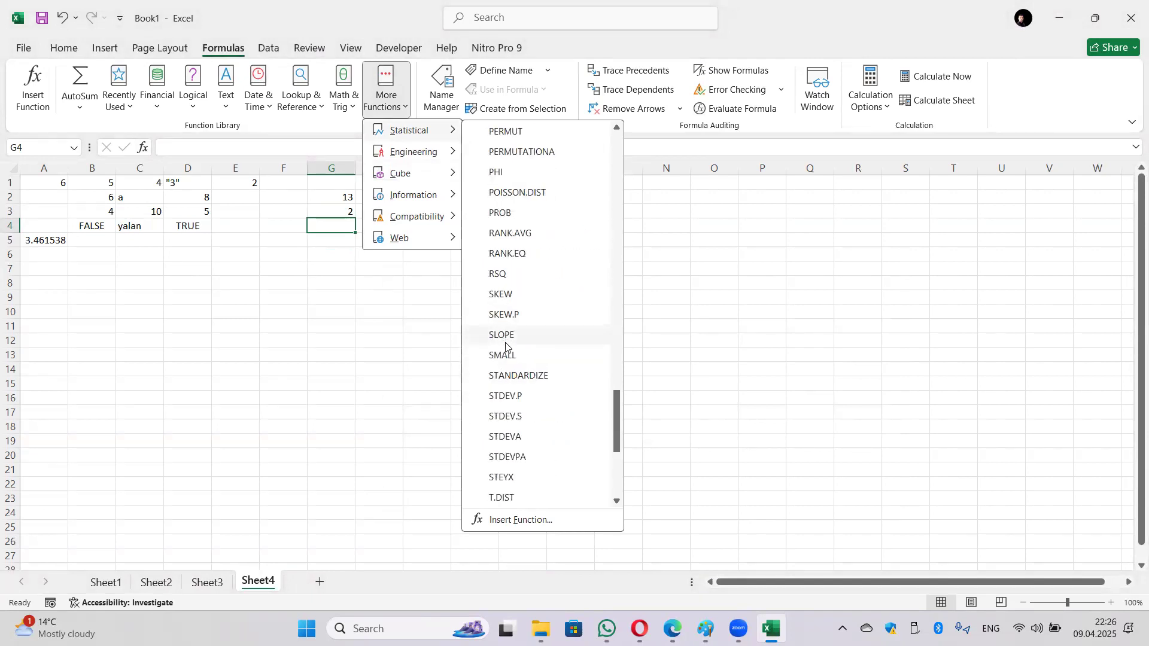
{"action": "scroll", "coordinate": [506, 419], "scroll_direction": "up", "scroll_amount": 4}
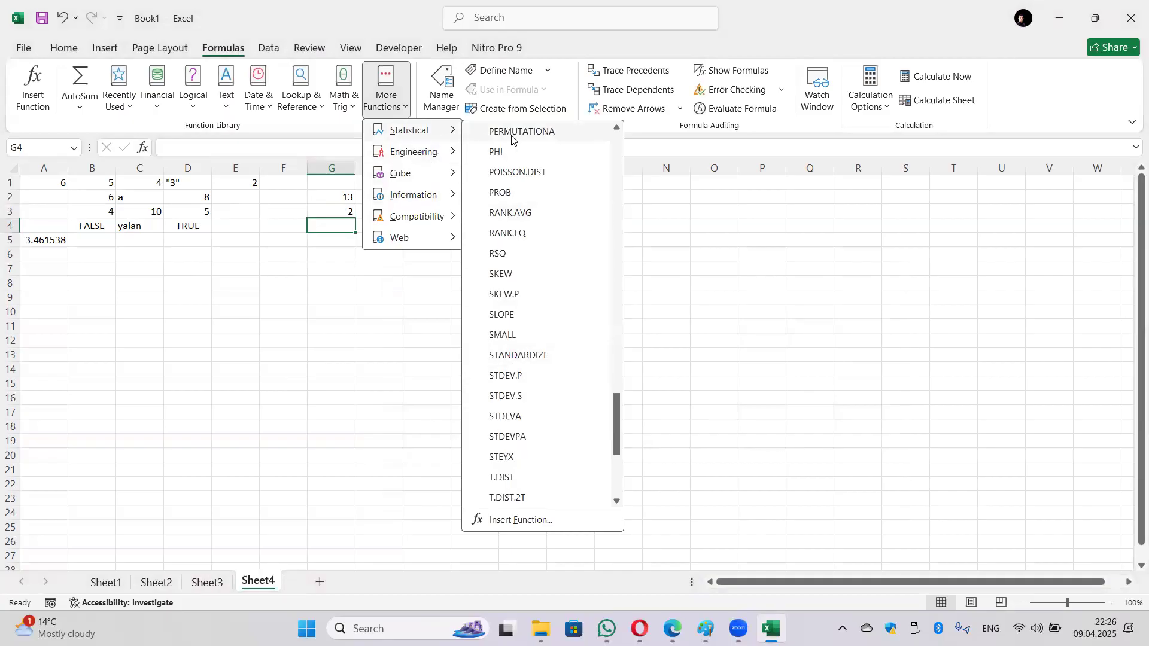
{"action": "scroll", "coordinate": [515, 264], "scroll_direction": "down", "scroll_amount": 4}
{"action": "scroll", "coordinate": [514, 274], "scroll_direction": "up", "scroll_amount": 5}
{"action": "scroll", "coordinate": [514, 272], "scroll_direction": "up", "scroll_amount": 10}
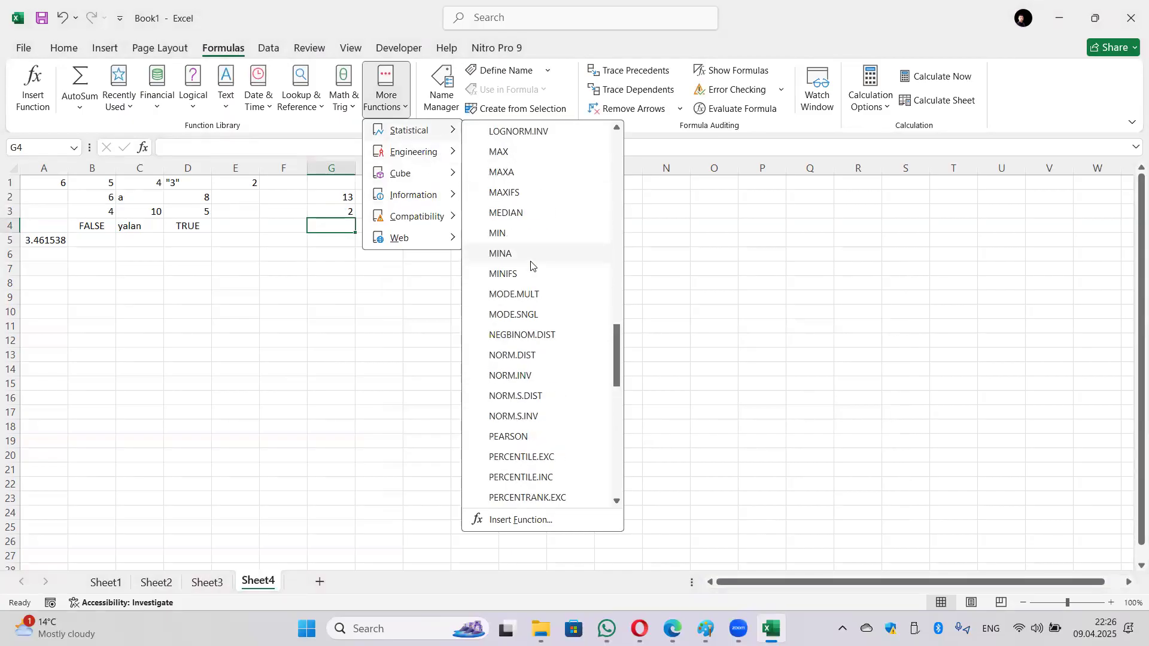
{"action": "scroll", "coordinate": [531, 335], "scroll_direction": "down", "scroll_amount": 3}
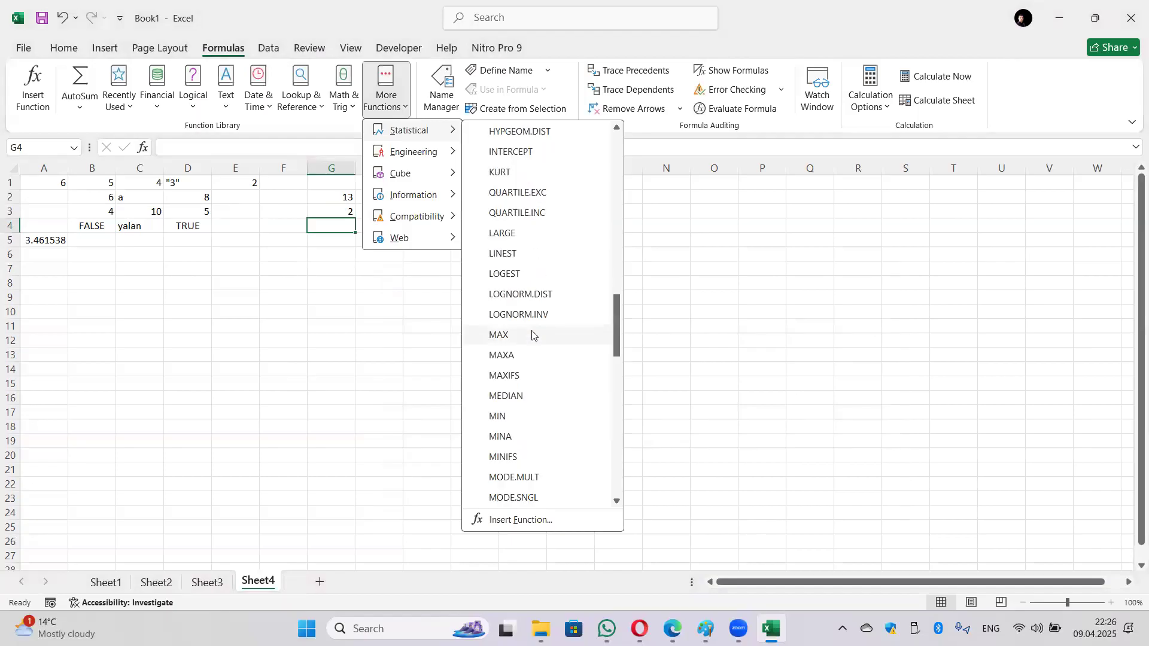
{"action": "left_click", "coordinate": [530, 437]}
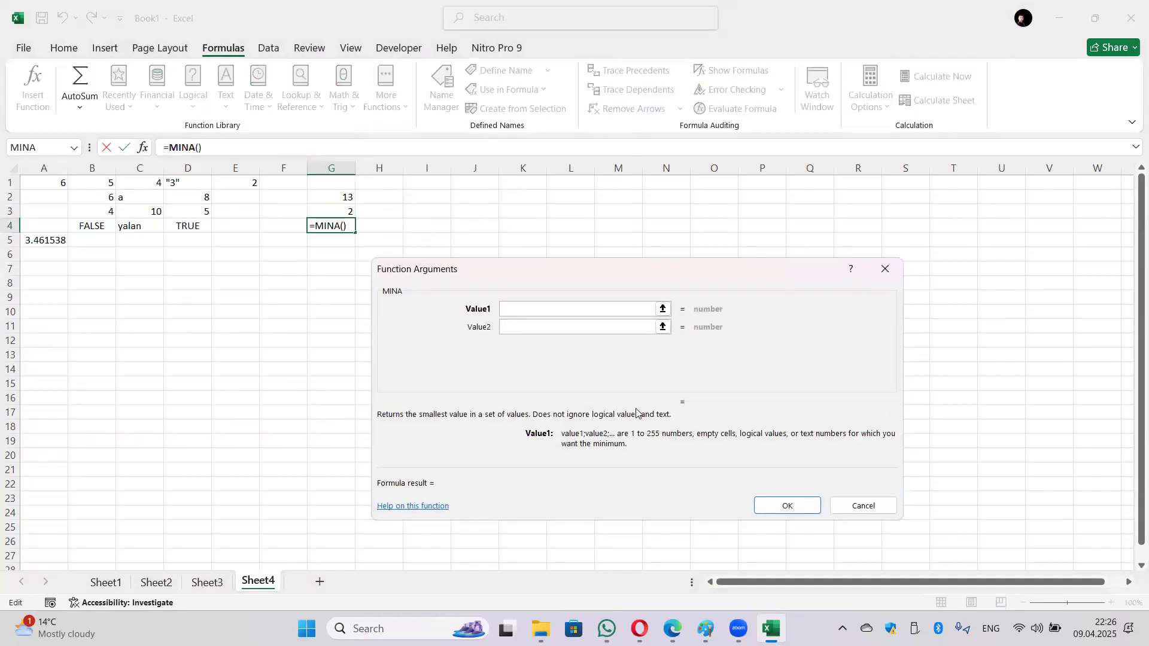
{"action": "left_click_drag", "start_coordinate": [103, 184], "coordinate": [241, 226]}
{"action": "left_click", "coordinate": [785, 505]}
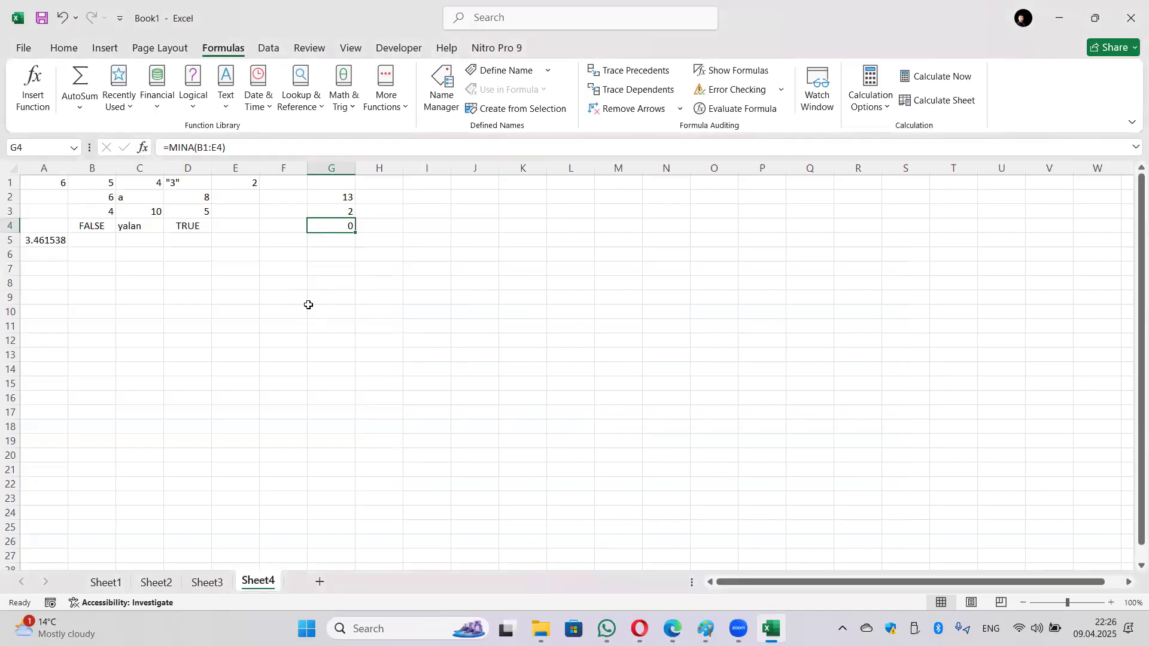
{"action": "key", "text": "Up"}
{"action": "key", "text": "Down"}
{"action": "left_click", "coordinate": [94, 228]}
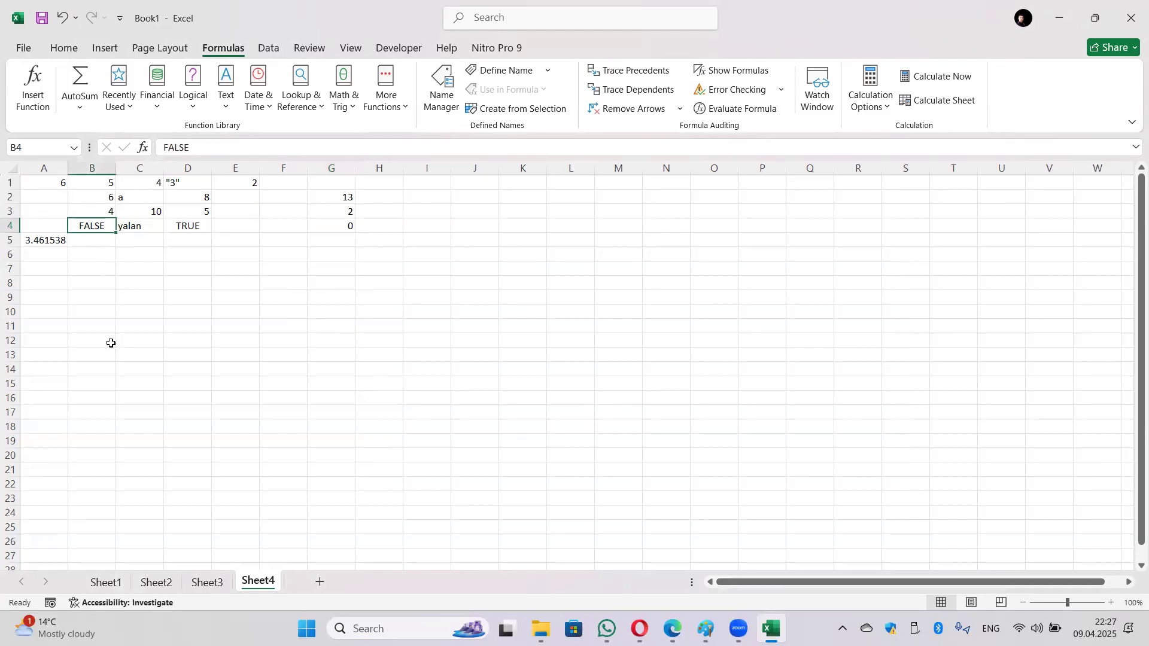
{"action": "type", "text": "7"}
{"action": "key", "text": "Return"}
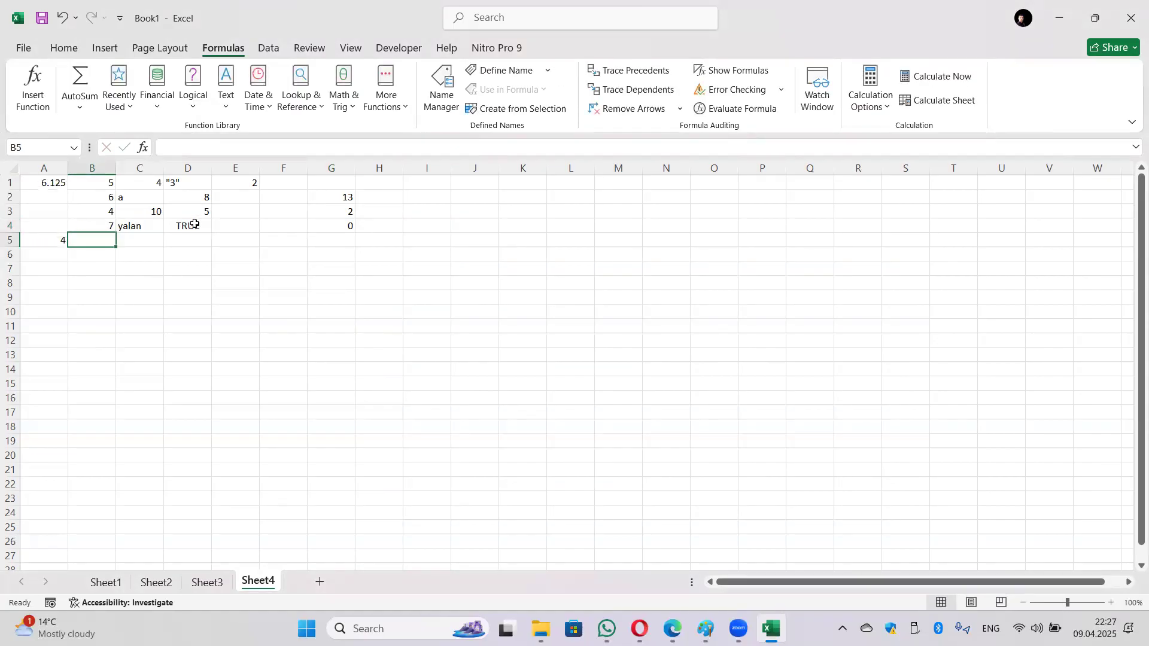
{"action": "left_click", "coordinate": [347, 225]}
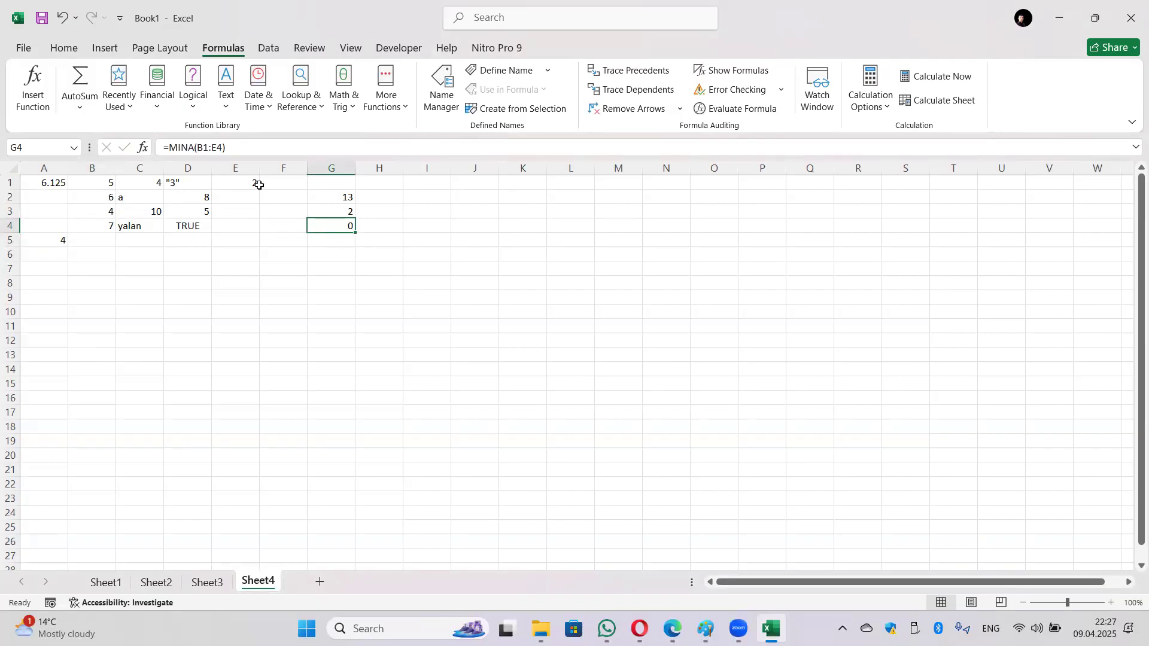
{"action": "left_click", "coordinate": [105, 226]}
{"action": "type", "text": "FALSE"}
{"action": "key", "text": "ctrl+Return"}
{"action": "left_click", "coordinate": [187, 236]}
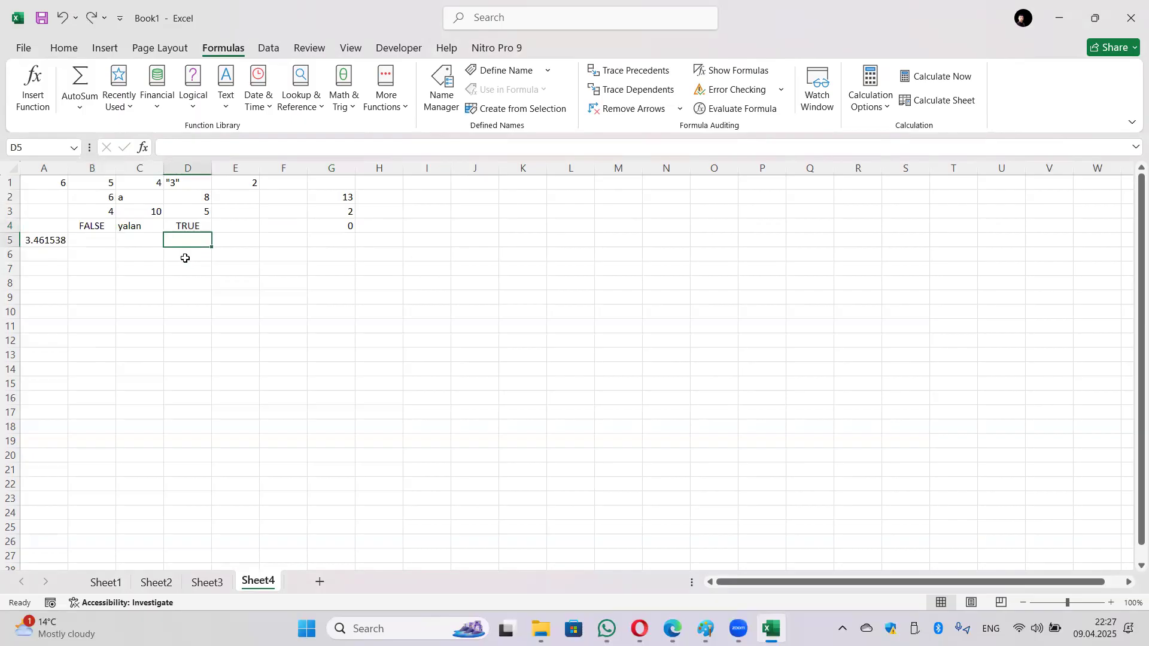
Step: Clear the quoted 3 in D1, 'a' in C2, 'yalan' in C4 and FALSE in B4
{"action": "left_click", "coordinate": [186, 184]}
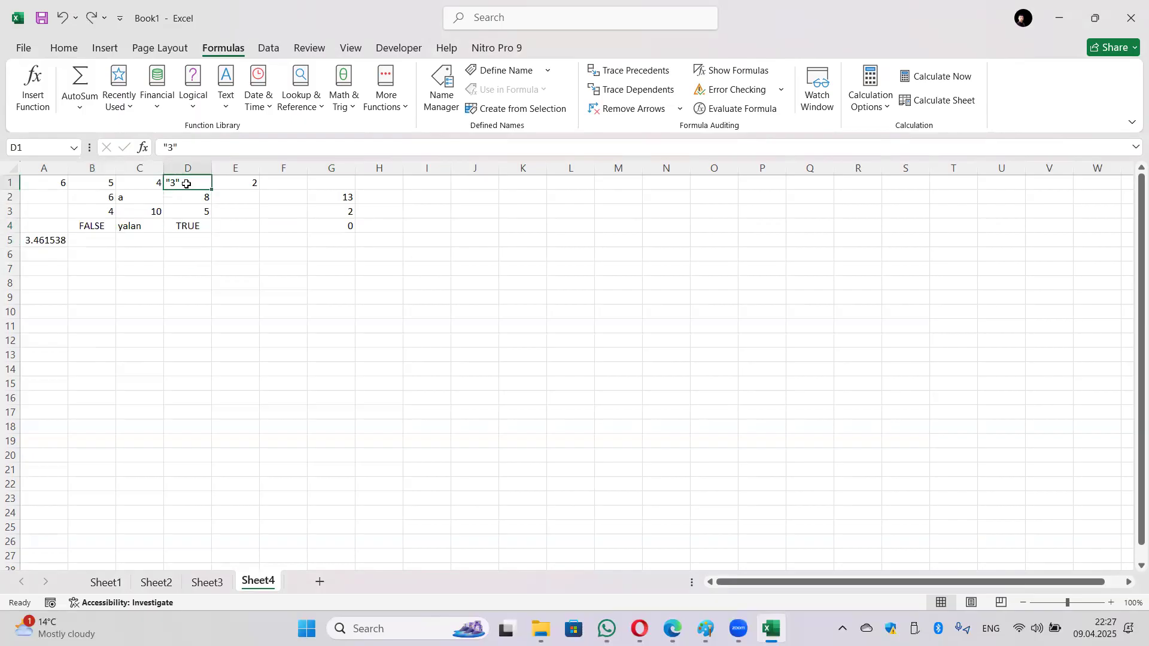
{"action": "key", "text": "Delete"}
{"action": "left_click", "coordinate": [146, 204]}
{"action": "key", "text": "Delete"}
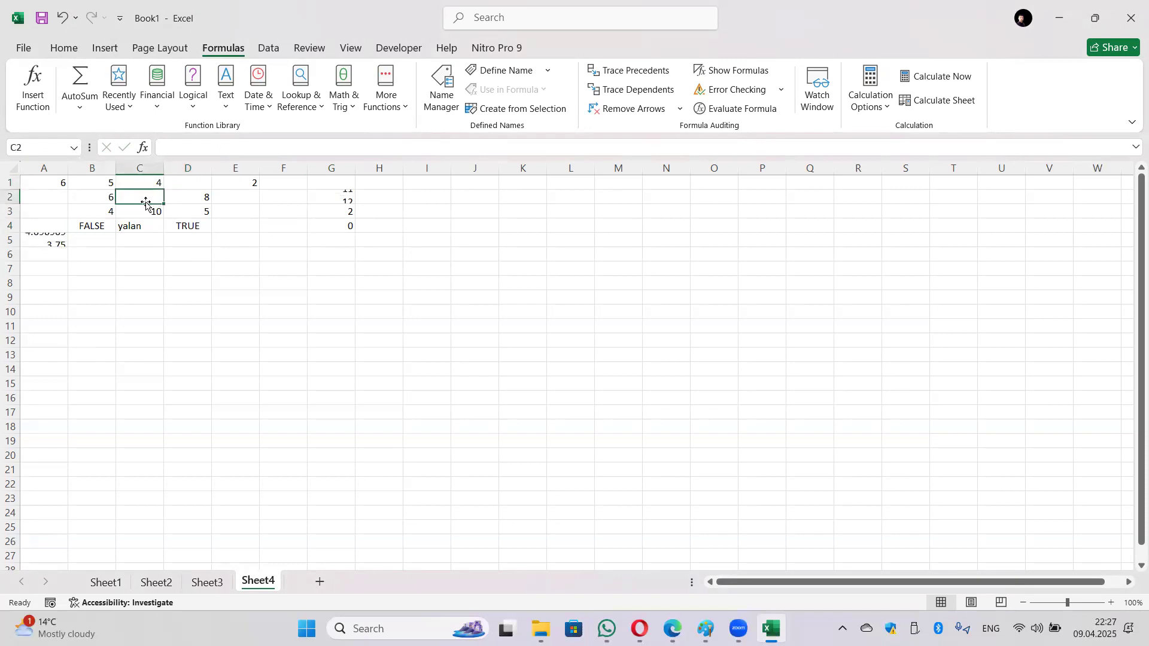
{"action": "left_click", "coordinate": [148, 226]}
{"action": "key", "text": "Delete"}
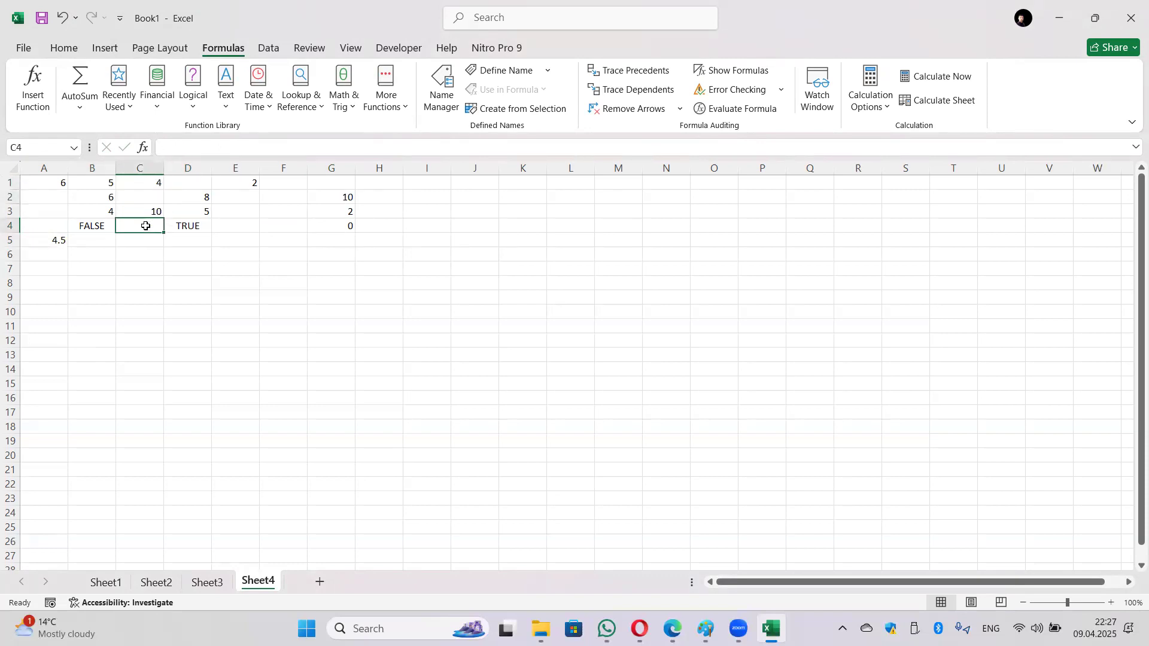
{"action": "left_click", "coordinate": [98, 229]}
{"action": "key", "text": "Delete"}
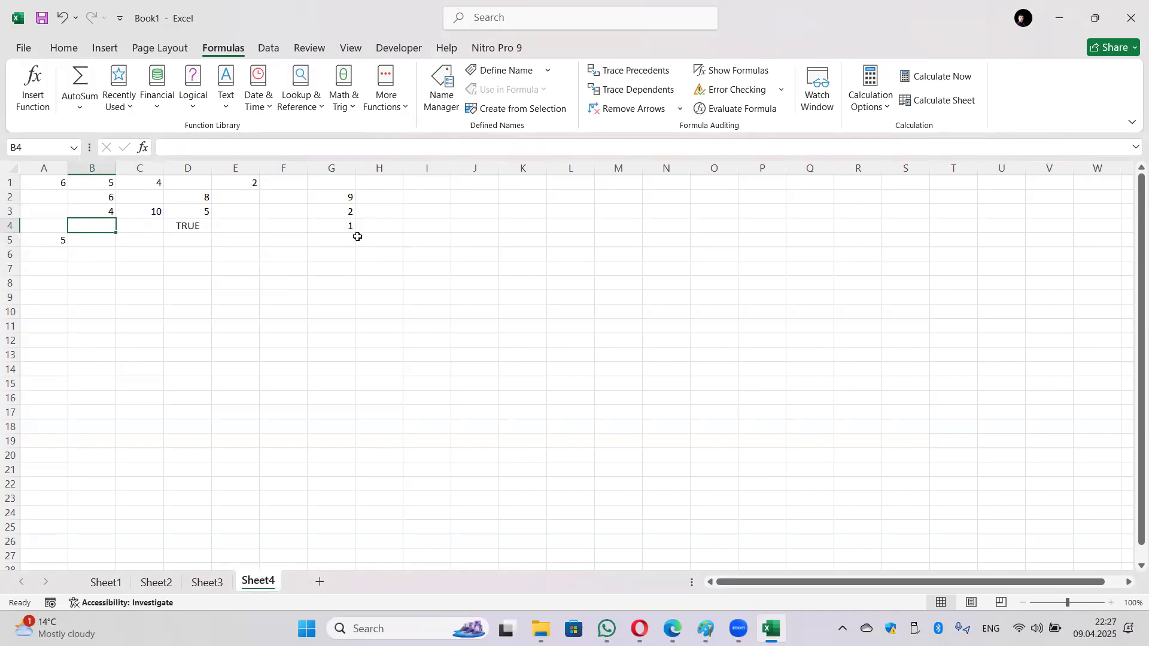
Step: Undo and redo the deletions to compare, then clear B4 and C4 again
{"action": "key", "text": "ctrl+z"}
{"action": "key", "text": "ctrl+y"}
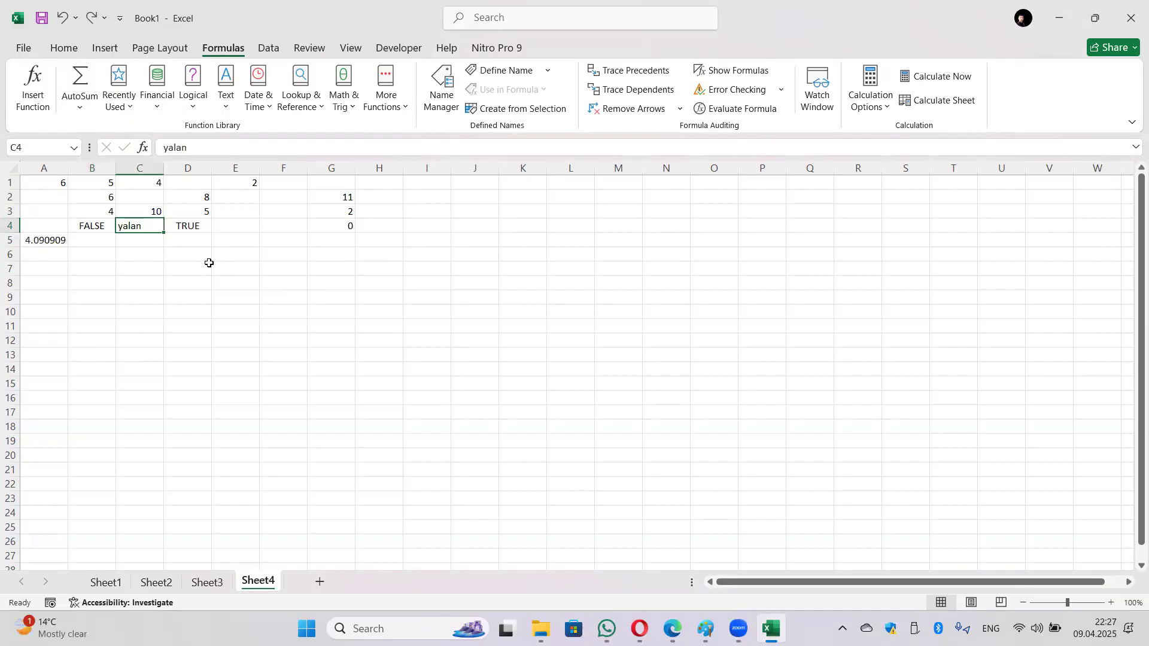
{"action": "left_click", "coordinate": [95, 227]}
{"action": "key", "text": "Delete"}
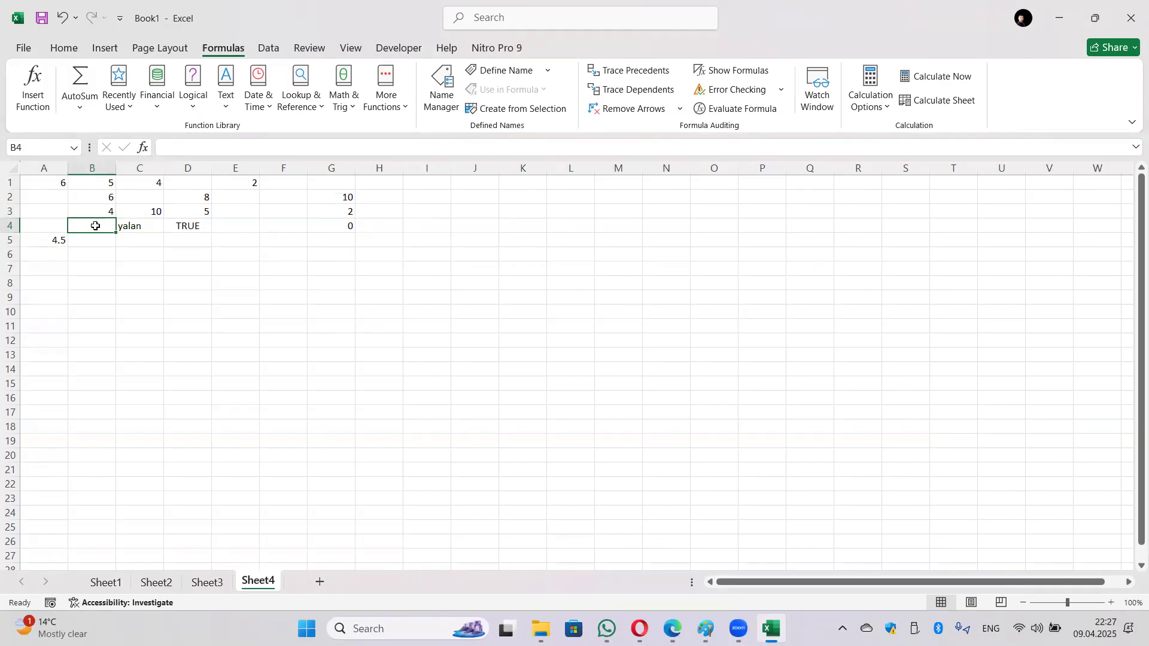
{"action": "key", "text": "Return"}
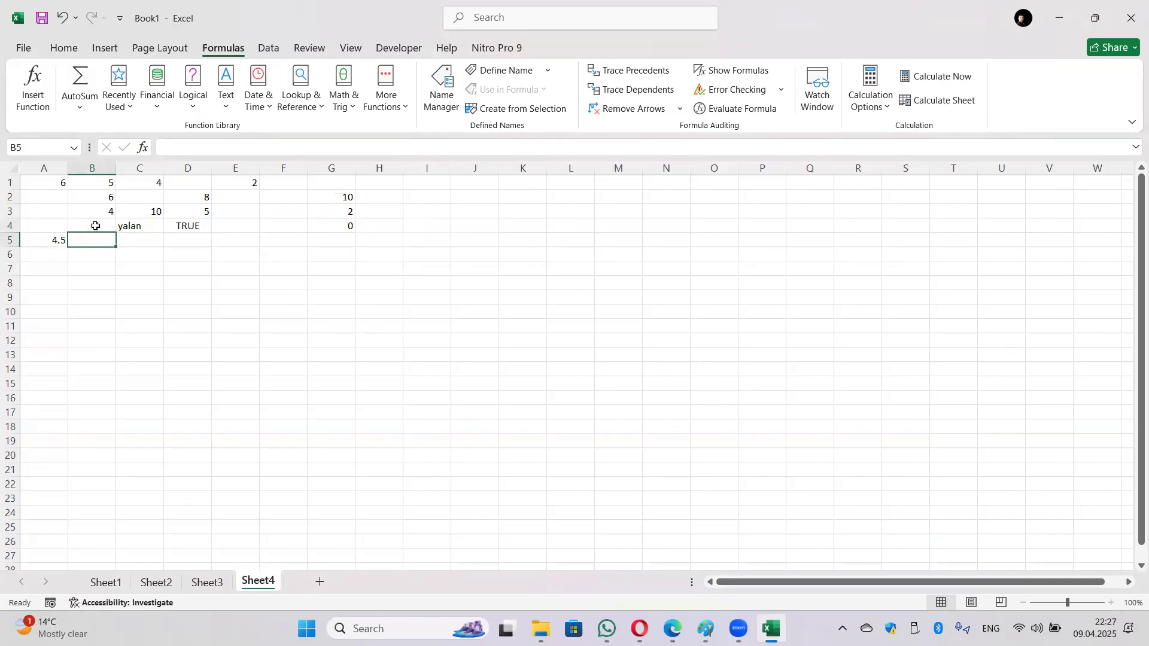
{"action": "left_click", "coordinate": [139, 232]}
{"action": "key", "text": "Delete"}
{"action": "key", "text": "Return"}
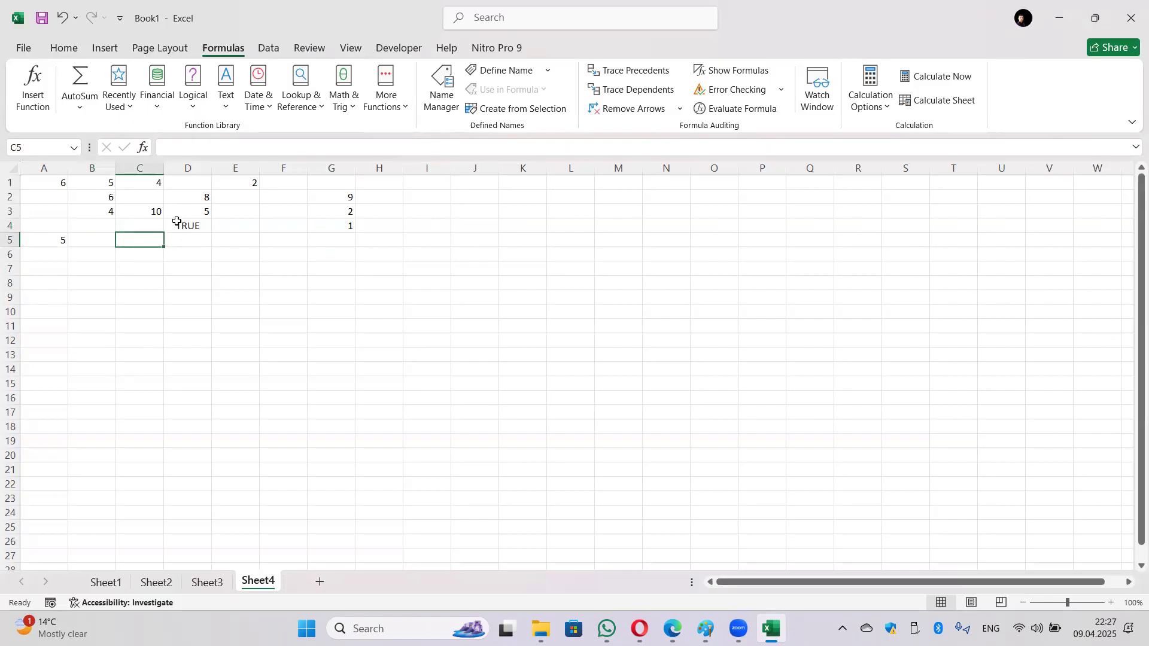
Step: Briefly enter 'a' in B4, clear it again, and check that G4's MINA returns 1
{"action": "type", "text": "a"}
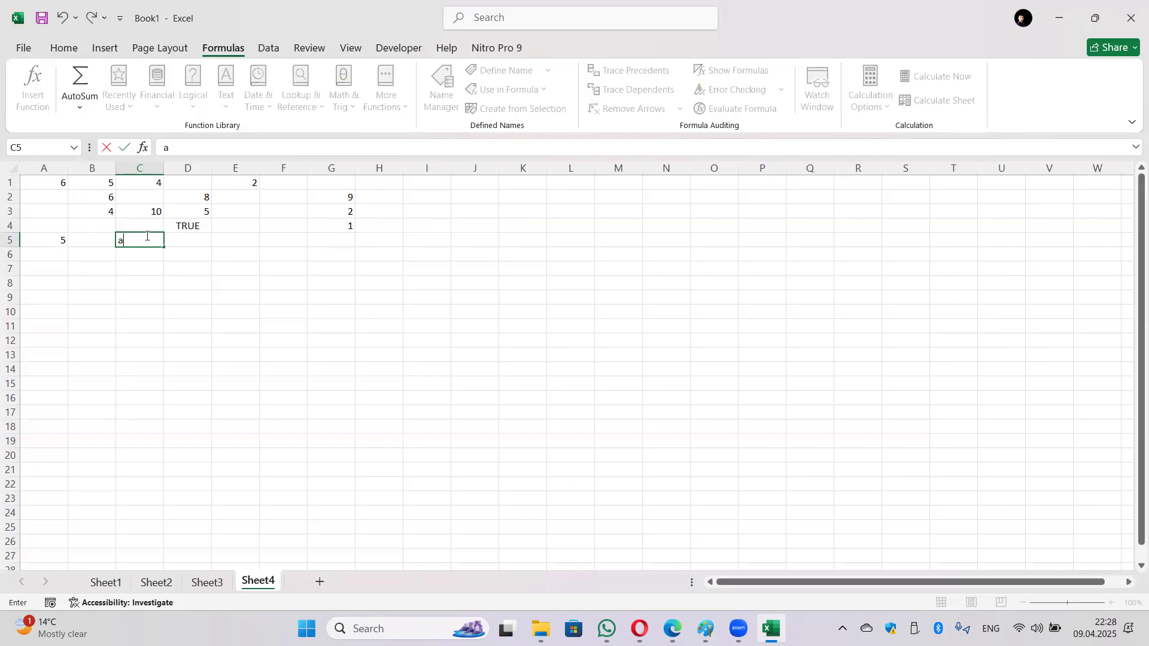
{"action": "key", "text": "BackSpace"}
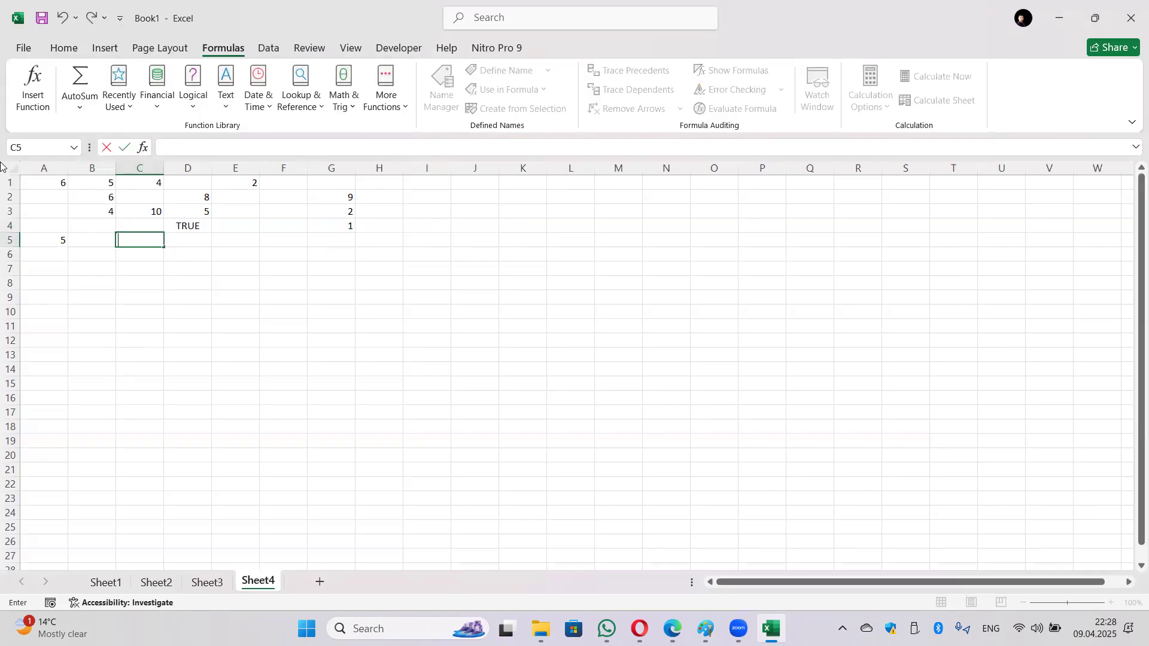
{"action": "left_click", "coordinate": [91, 223]}
{"action": "type", "text": "a"}
{"action": "key", "text": "Return"}
{"action": "left_click", "coordinate": [90, 223]}
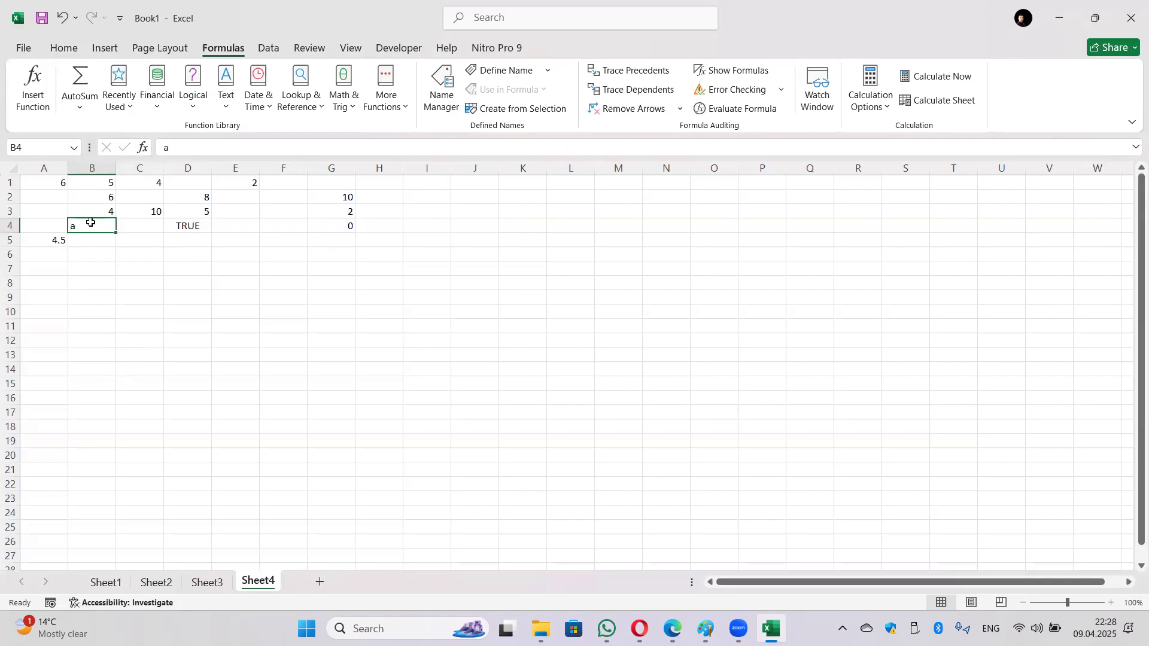
{"action": "key", "text": "BackSpace"}
{"action": "left_click", "coordinate": [150, 243]}
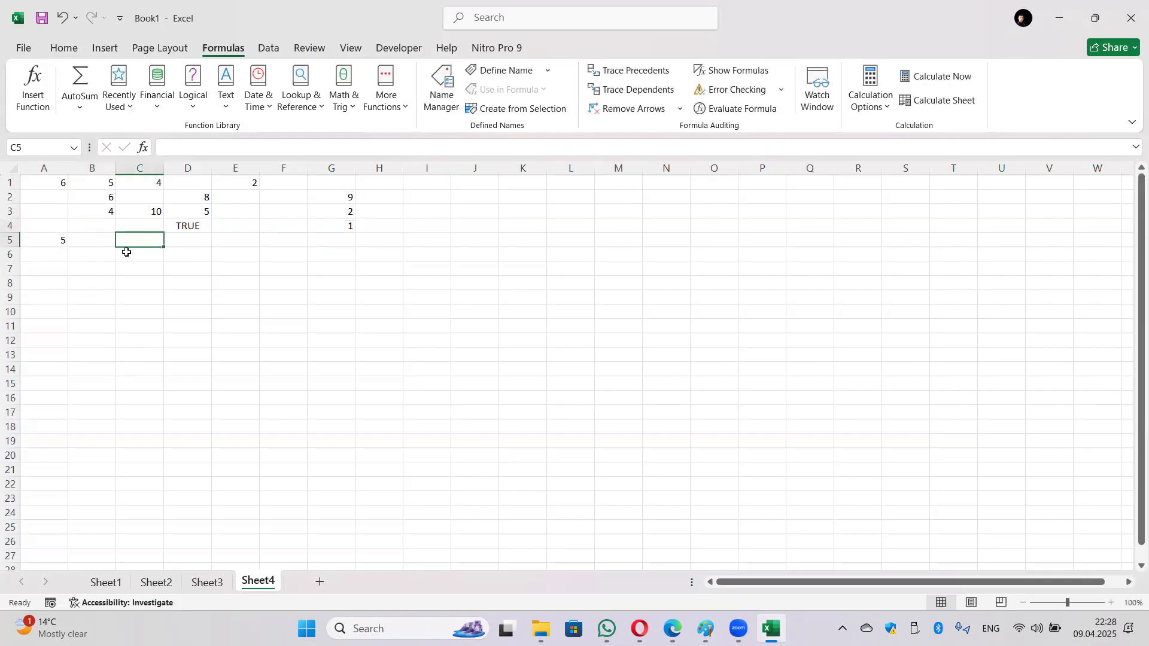
{"action": "left_click", "coordinate": [335, 226]}
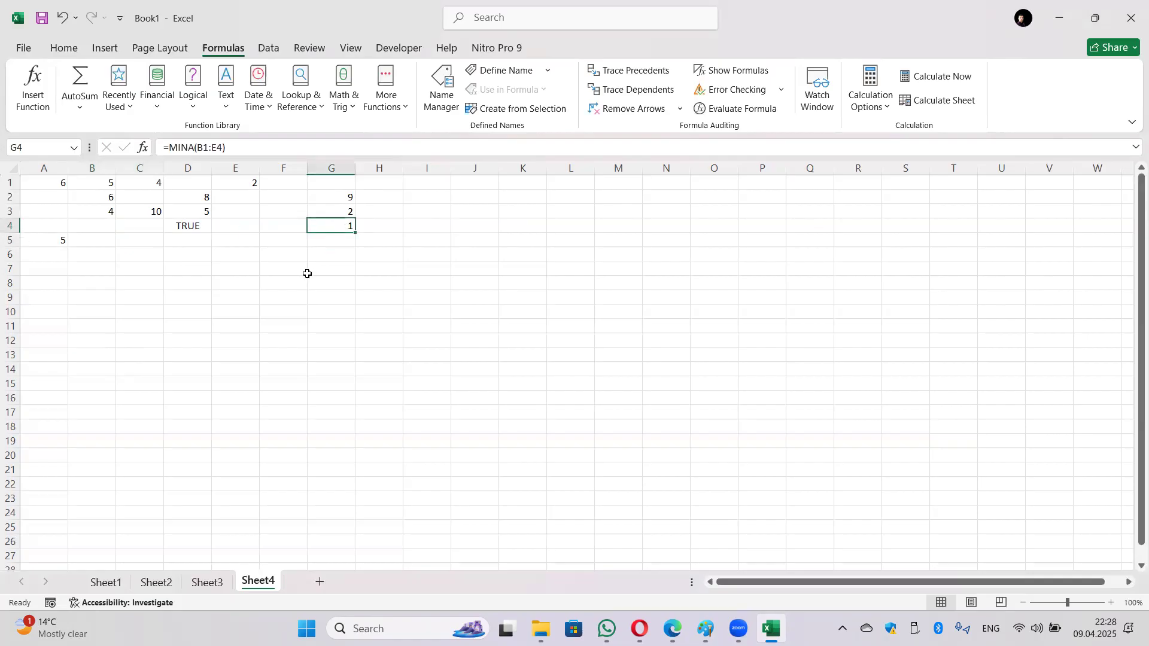
{"action": "left_click", "coordinate": [189, 228]}
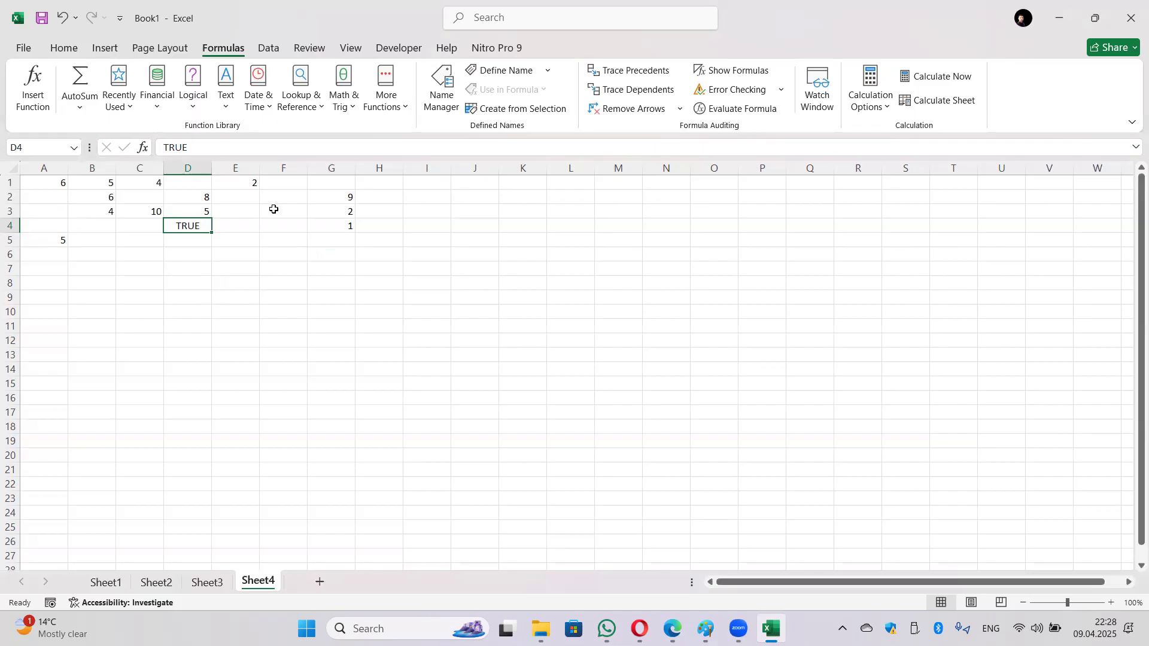
Step: Recommit G4's =MINA(B1:E4) formula so it now returns 2 instead of 1
{"action": "left_click", "coordinate": [341, 226]}
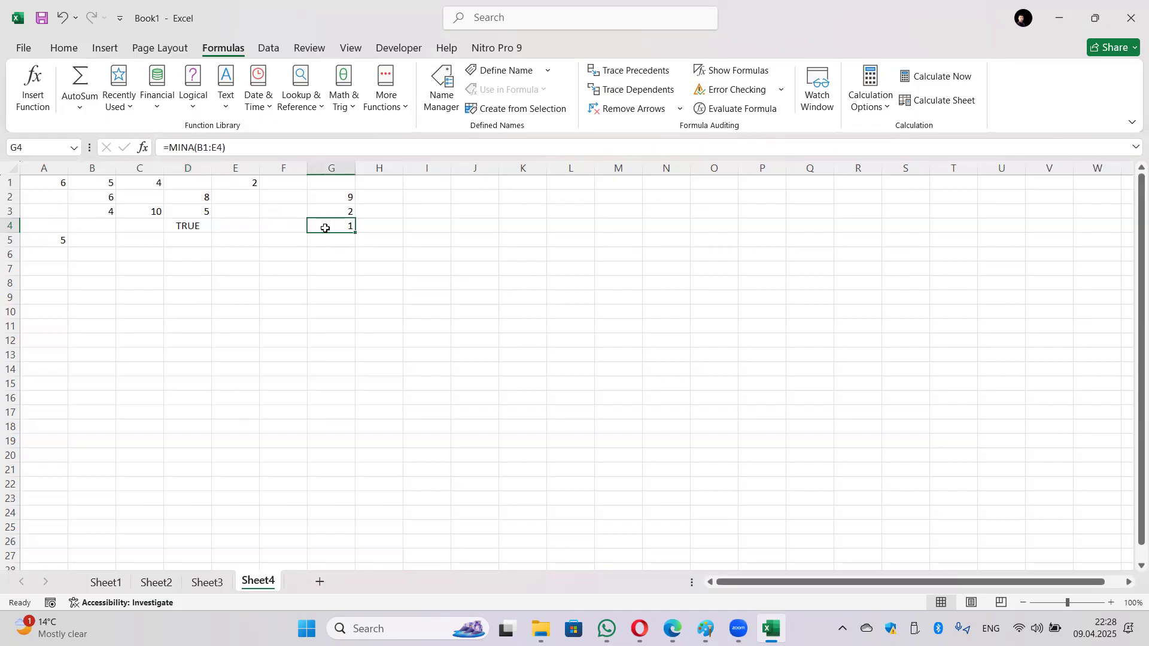
{"action": "left_click", "coordinate": [188, 147]}
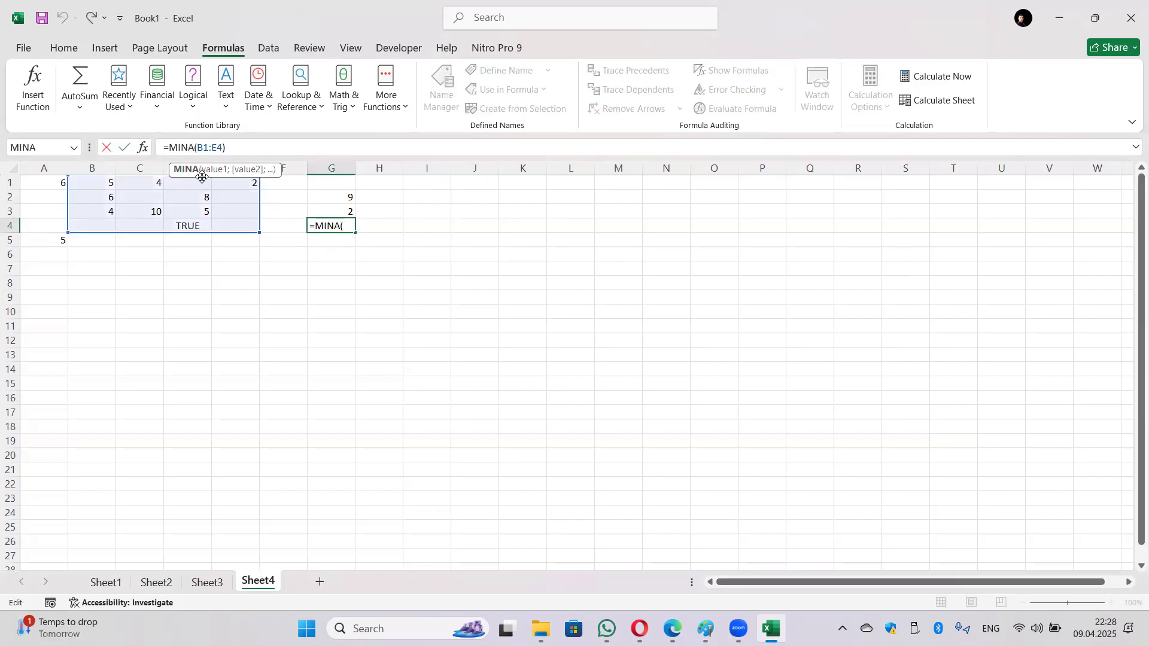
{"action": "key", "text": "Return"}
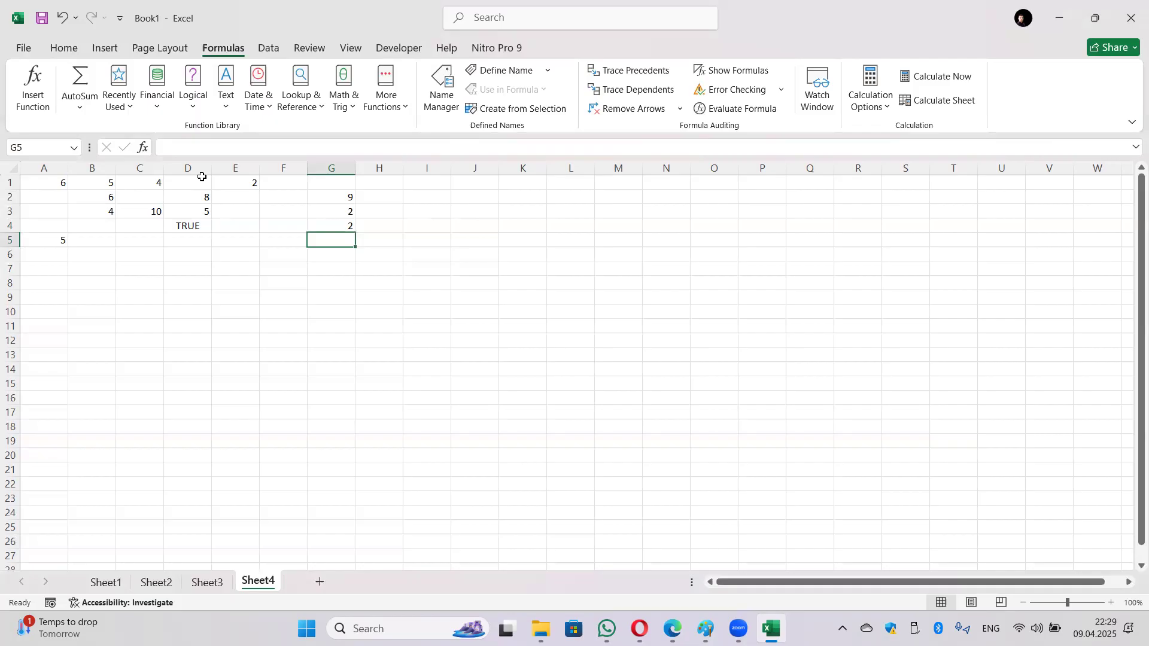
Step: Insert a Statistical MAX function over B1:E4 in G5, returning 10
{"action": "left_click", "coordinate": [386, 90]}
{"action": "mouse_move", "coordinate": [446, 130]}
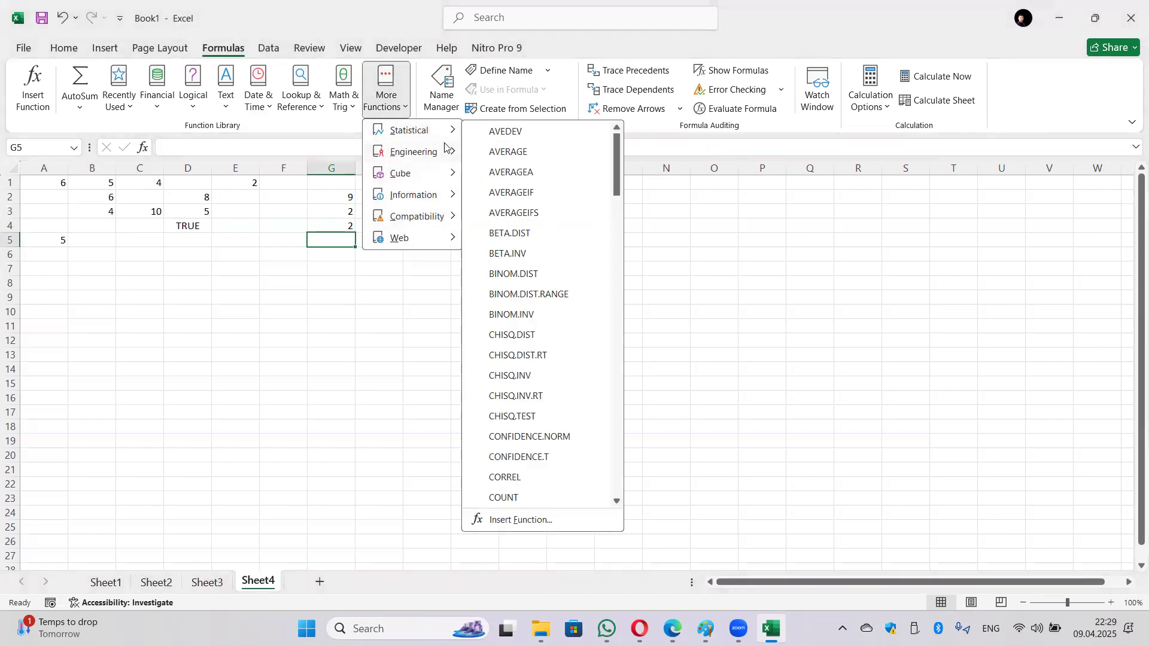
{"action": "scroll", "coordinate": [537, 290], "scroll_direction": "down", "scroll_amount": 15}
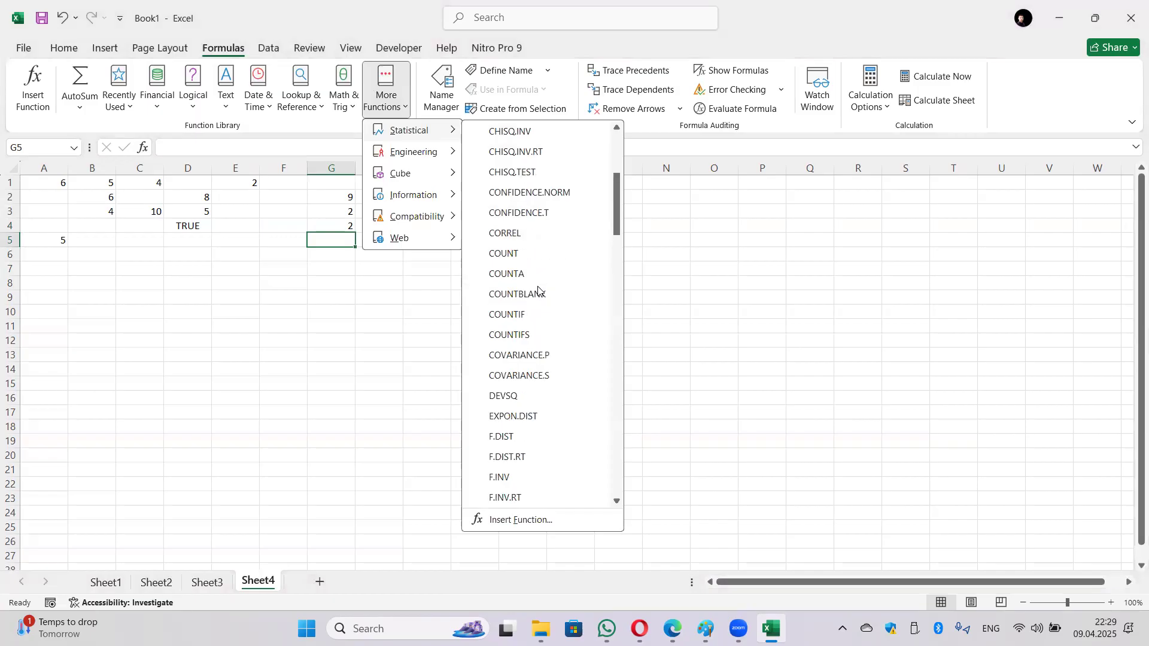
{"action": "scroll", "coordinate": [537, 291], "scroll_direction": "down", "scroll_amount": 3}
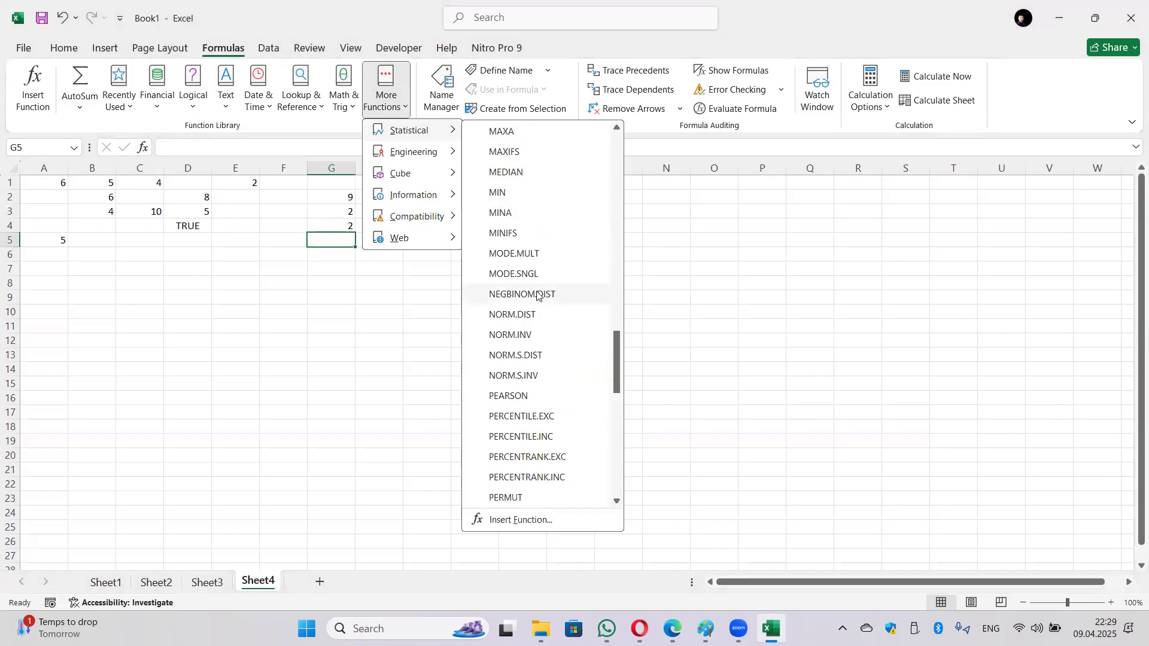
{"action": "scroll", "coordinate": [502, 224], "scroll_direction": "up", "scroll_amount": 1}
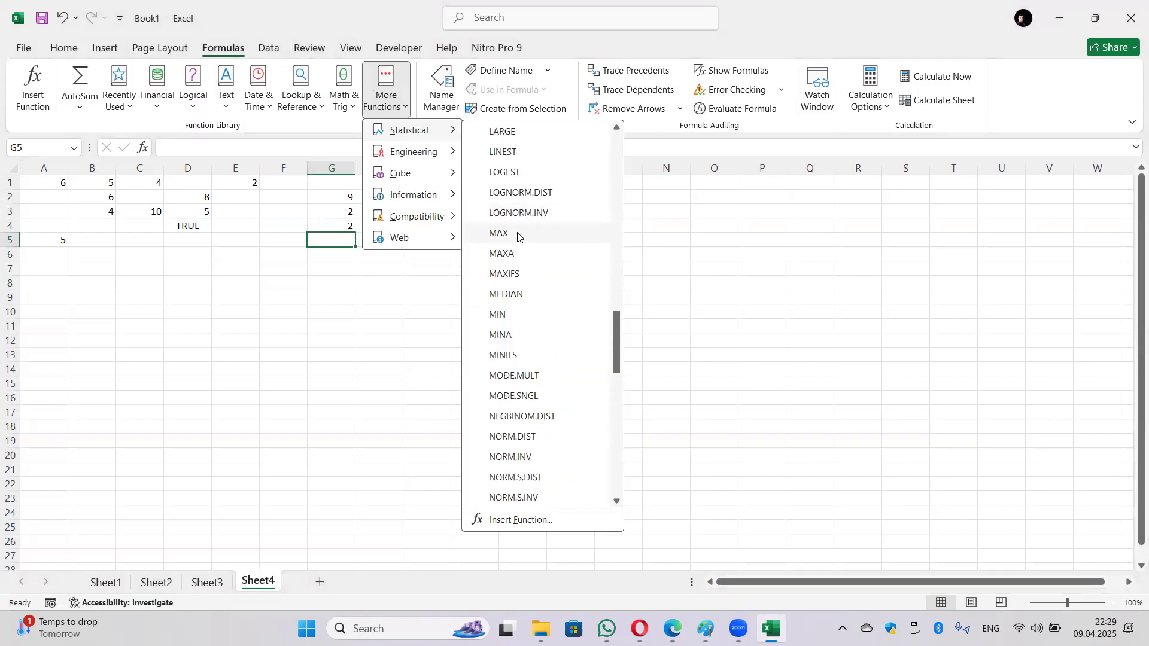
{"action": "left_click", "coordinate": [513, 234]}
{"action": "left_click_drag", "start_coordinate": [103, 185], "coordinate": [236, 226]}
{"action": "key", "text": "Return"}
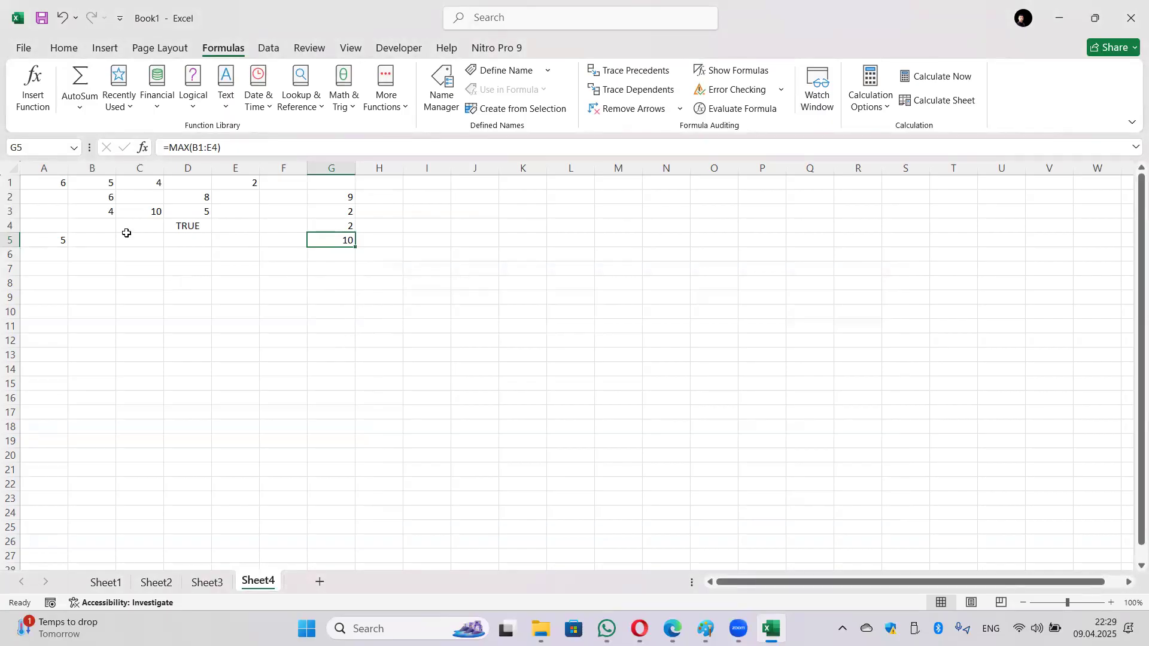
Step: Enter 18 in D1, then clear all contents of A1:G6
{"action": "left_click", "coordinate": [182, 186]}
{"action": "type", "text": "18"}
{"action": "key", "text": "Return"}
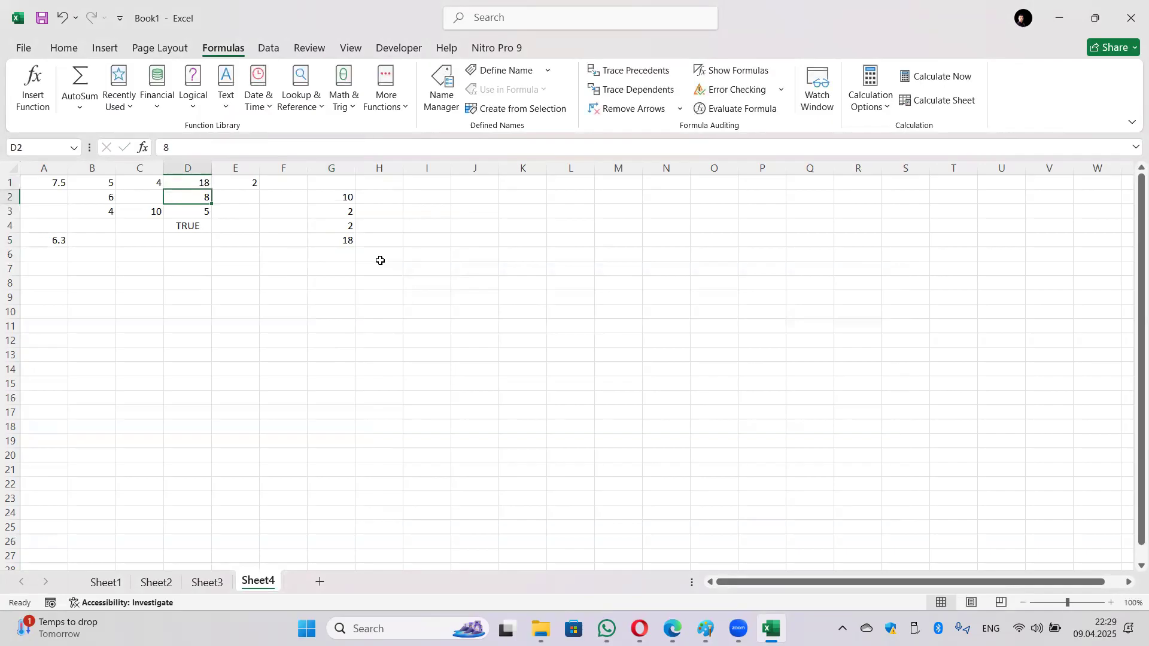
{"action": "left_click_drag", "start_coordinate": [58, 181], "coordinate": [346, 248]}
{"action": "key", "text": "Delete"}
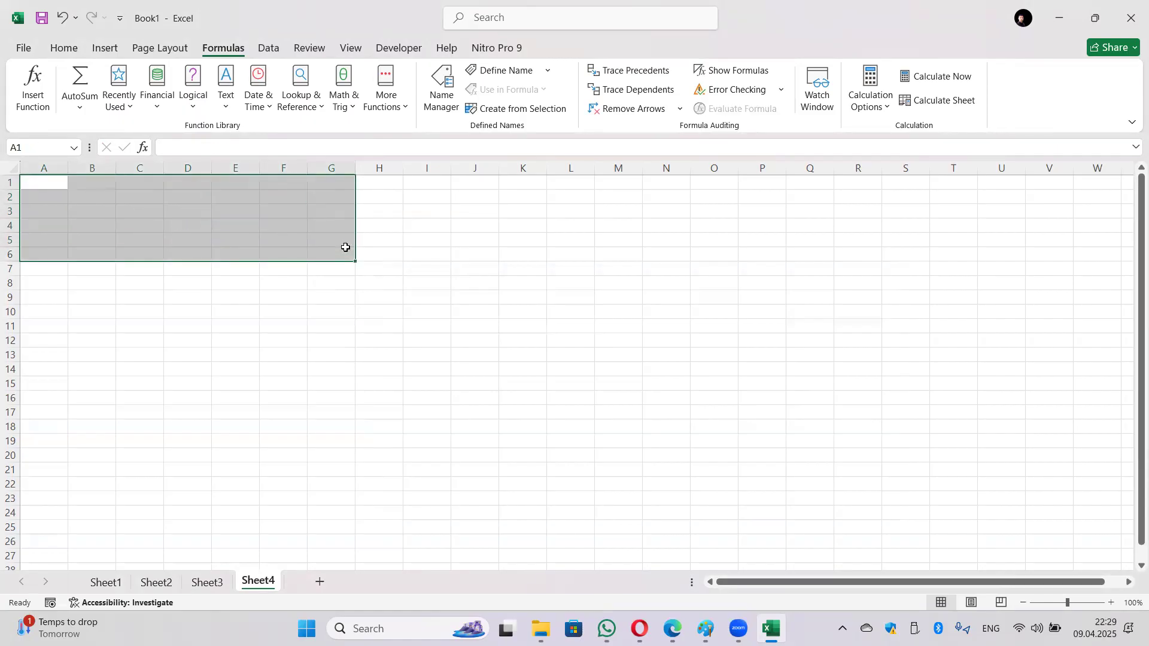
Step: Enter 5, 8 and 3 into A1, B1 and C1
{"action": "left_click", "coordinate": [470, 363]}
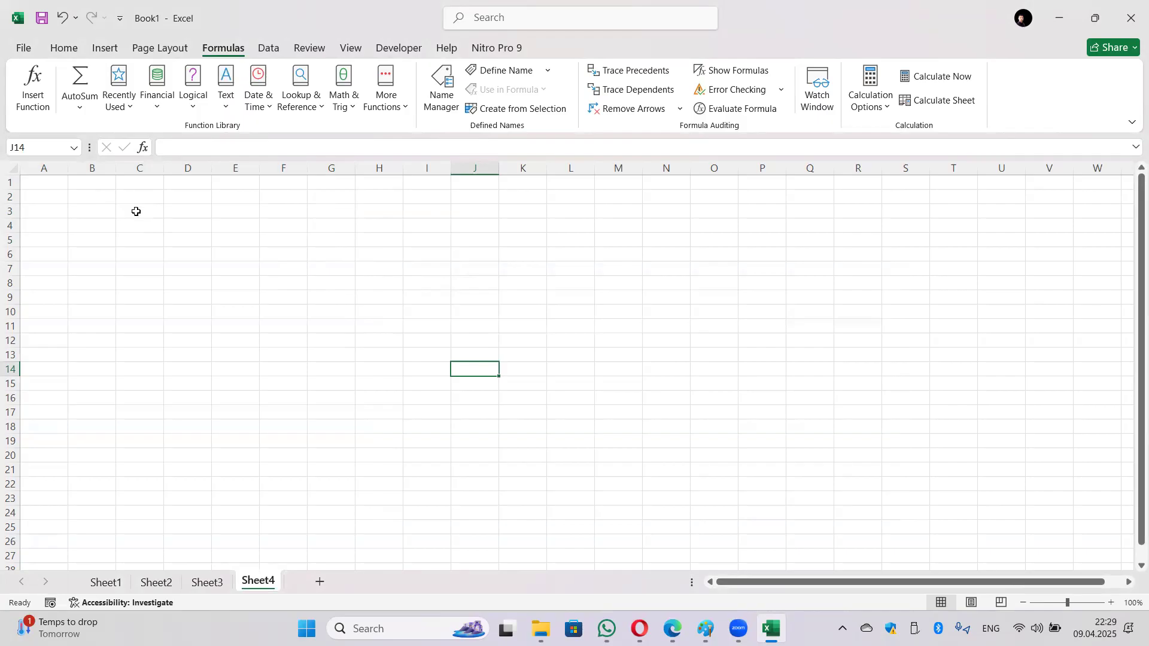
{"action": "left_click", "coordinate": [51, 185]}
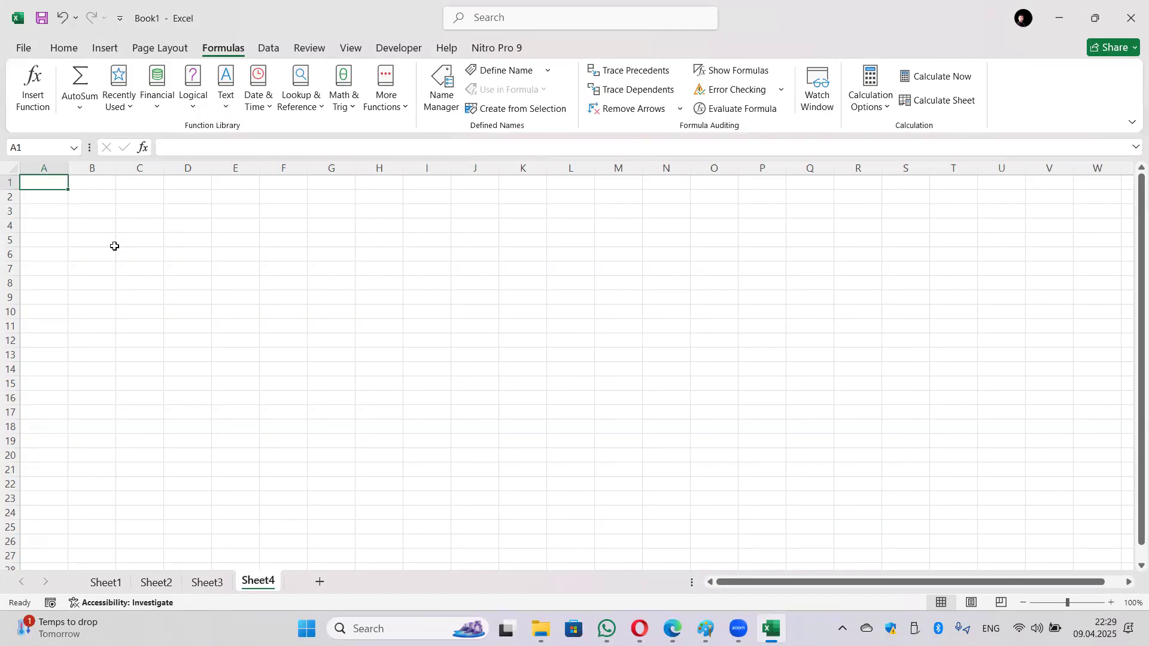
{"action": "type", "text": "5"}
{"action": "key", "text": "Tab"}
{"action": "type", "text": "8"}
{"action": "key", "text": "Tab"}
{"action": "type", "text": "3"}
{"action": "key", "text": "Tab"}
{"action": "key", "text": "Tab"}
{"action": "key", "text": "Tab"}
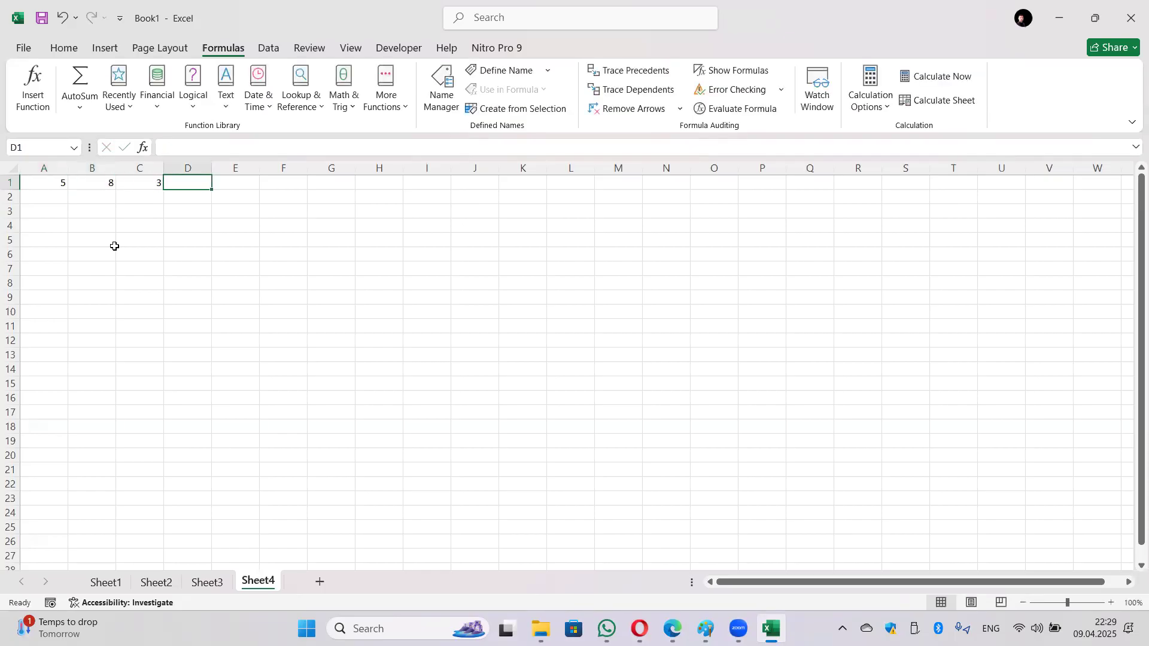
Step: Build =A1+B1*C1 in E1 by clicking the cells, giving 29
{"action": "key", "text": "Left"}
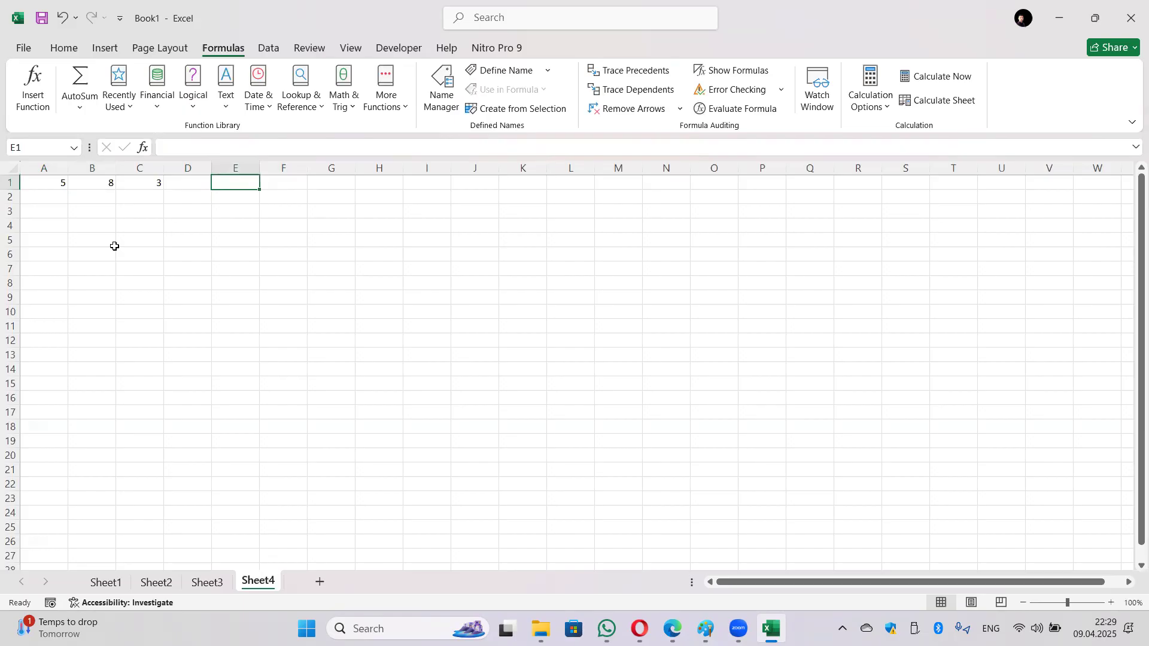
{"action": "type", "text": "="}
{"action": "left_click", "coordinate": [50, 182]}
{"action": "type", "text": "+"}
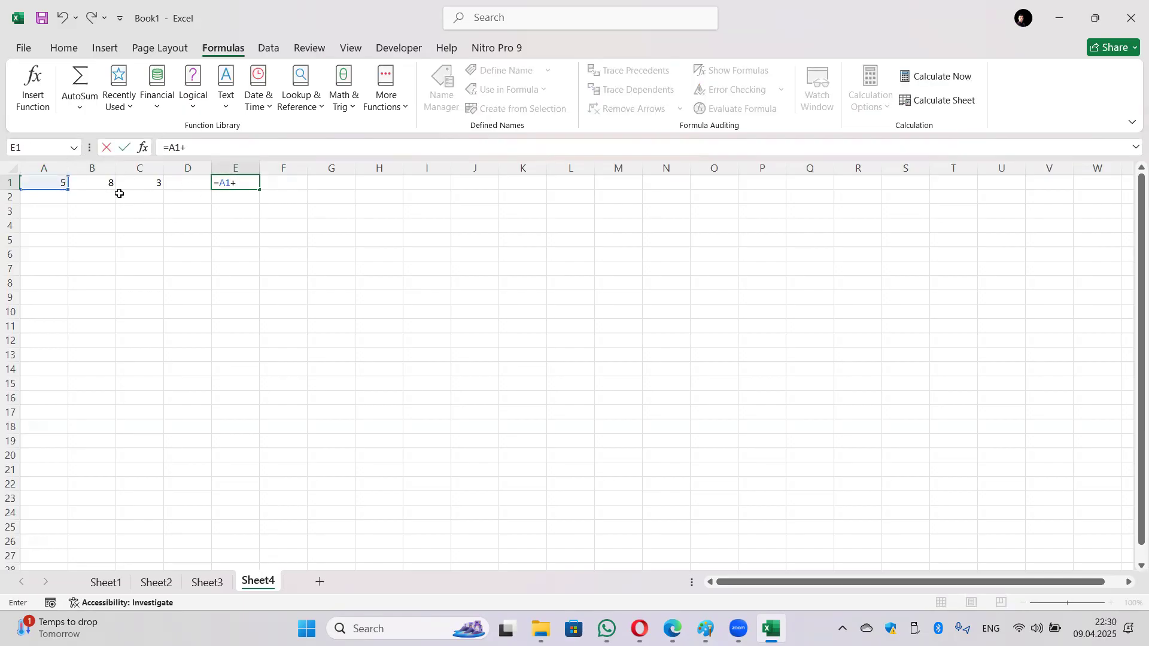
{"action": "left_click", "coordinate": [102, 185]}
{"action": "type", "text": "*"}
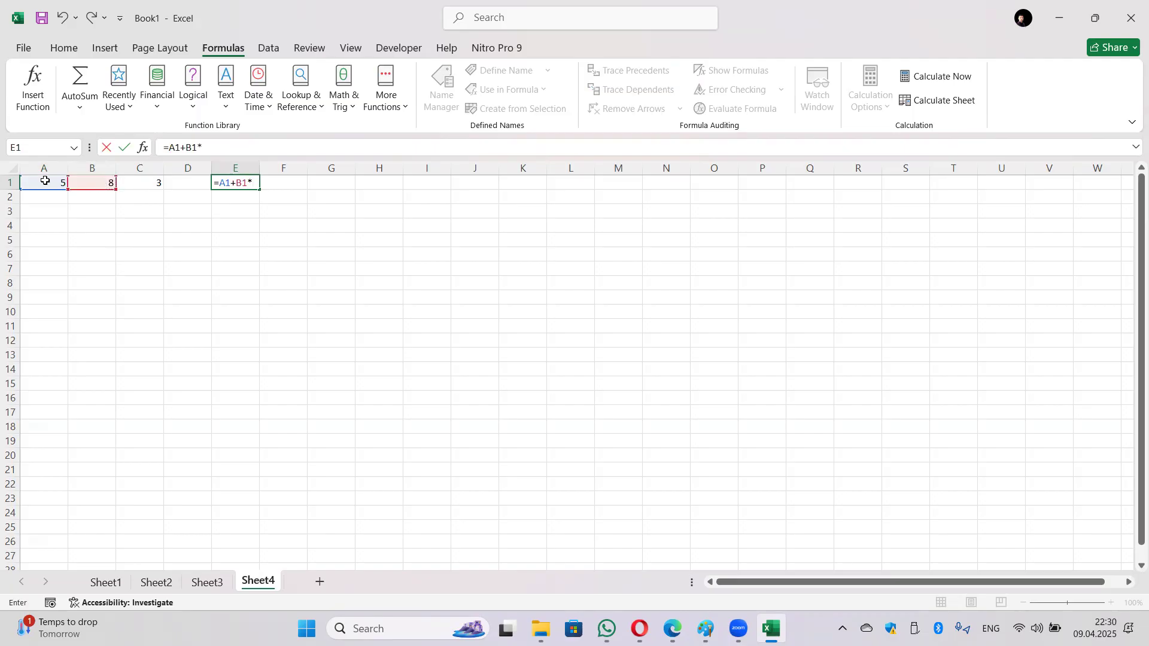
{"action": "left_click", "coordinate": [136, 183]}
{"action": "key", "text": "Return"}
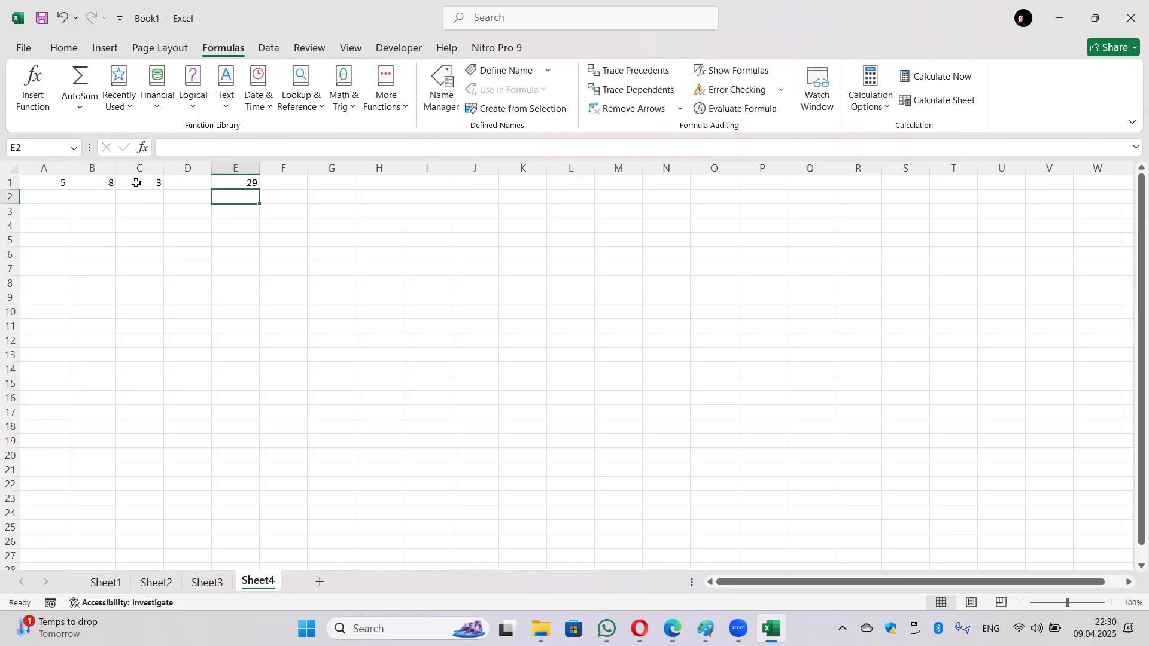
{"action": "left_click", "coordinate": [252, 183]}
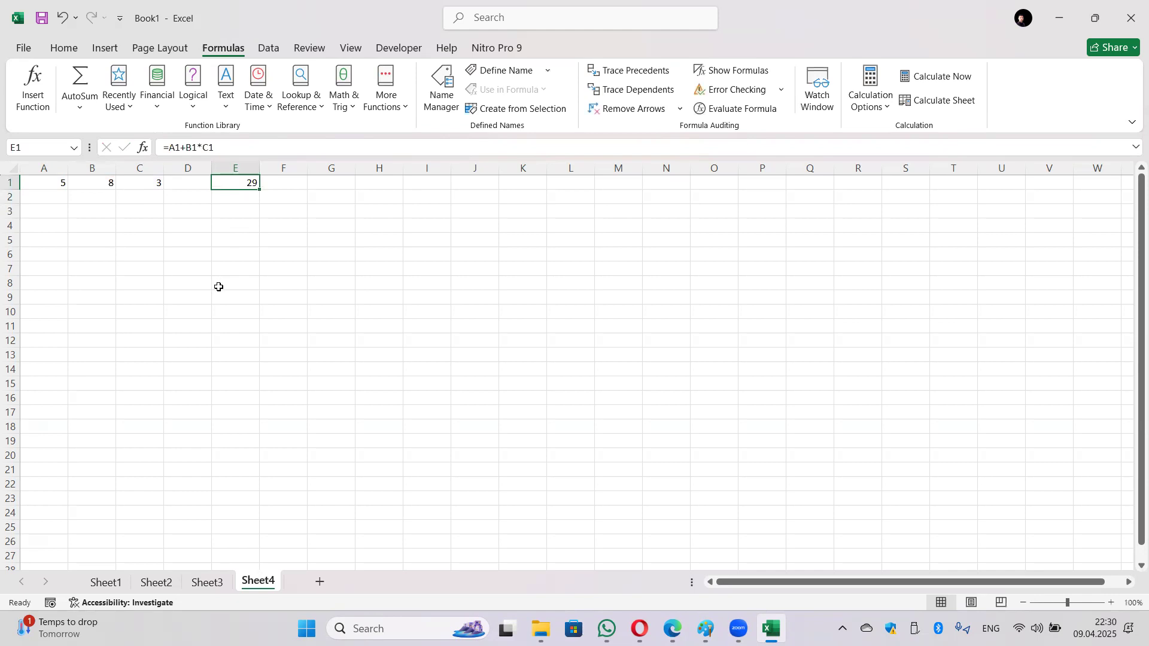
{"action": "left_click", "coordinate": [277, 297]}
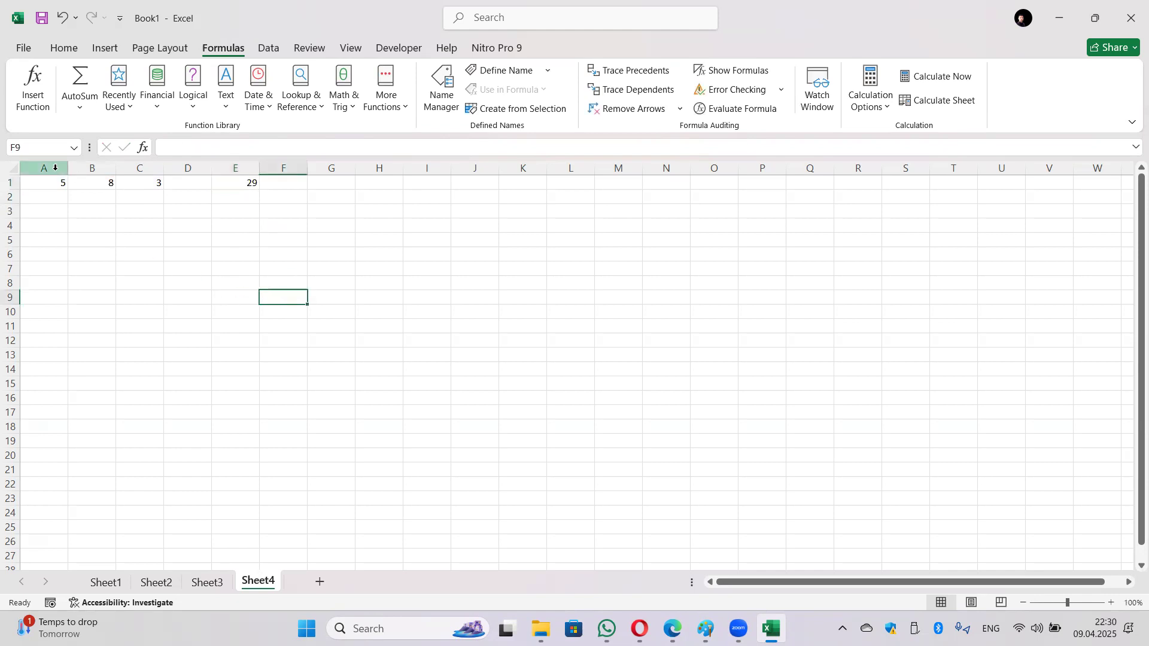
{"action": "left_click", "coordinate": [102, 184]}
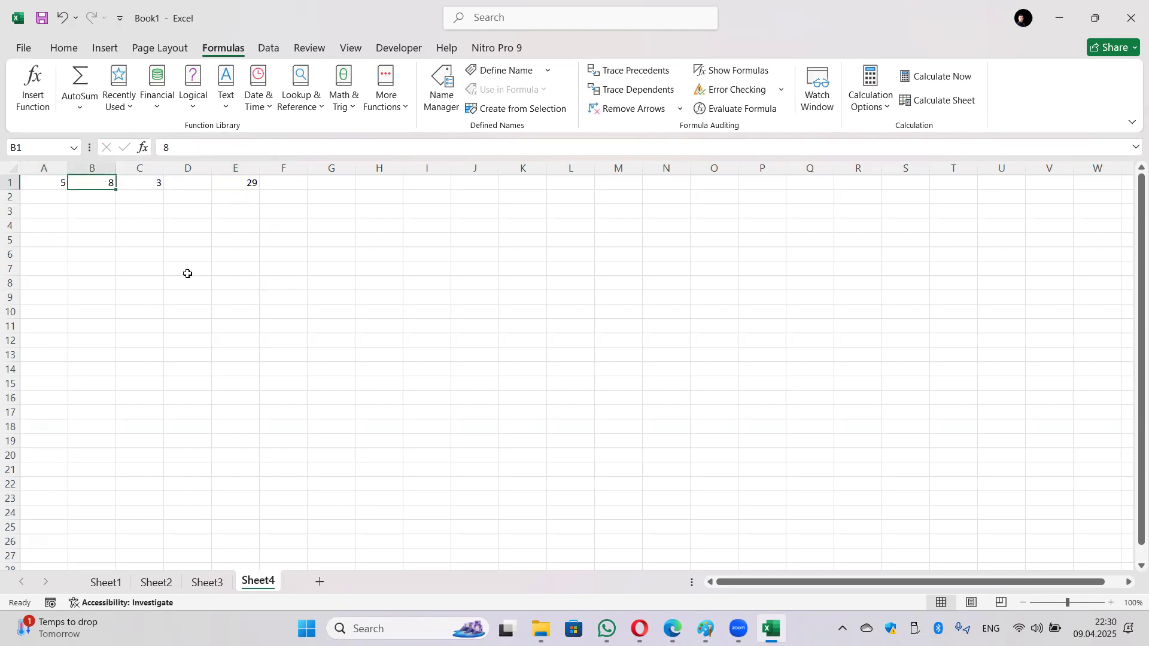
{"action": "type", "text": "a"}
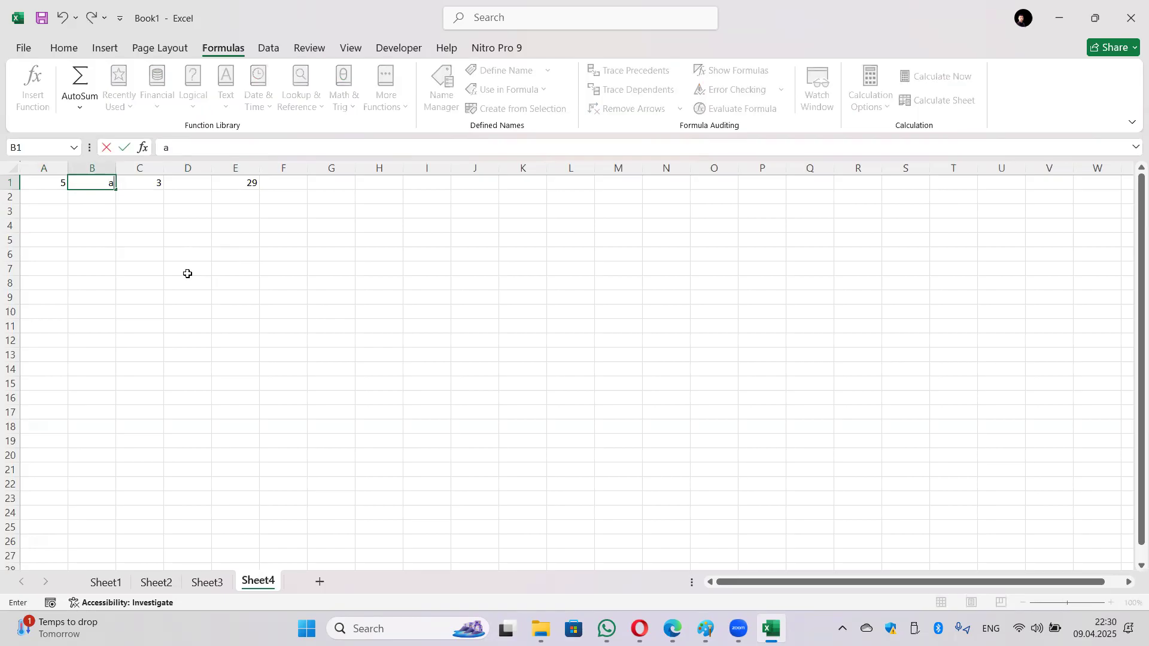
{"action": "key", "text": "Return"}
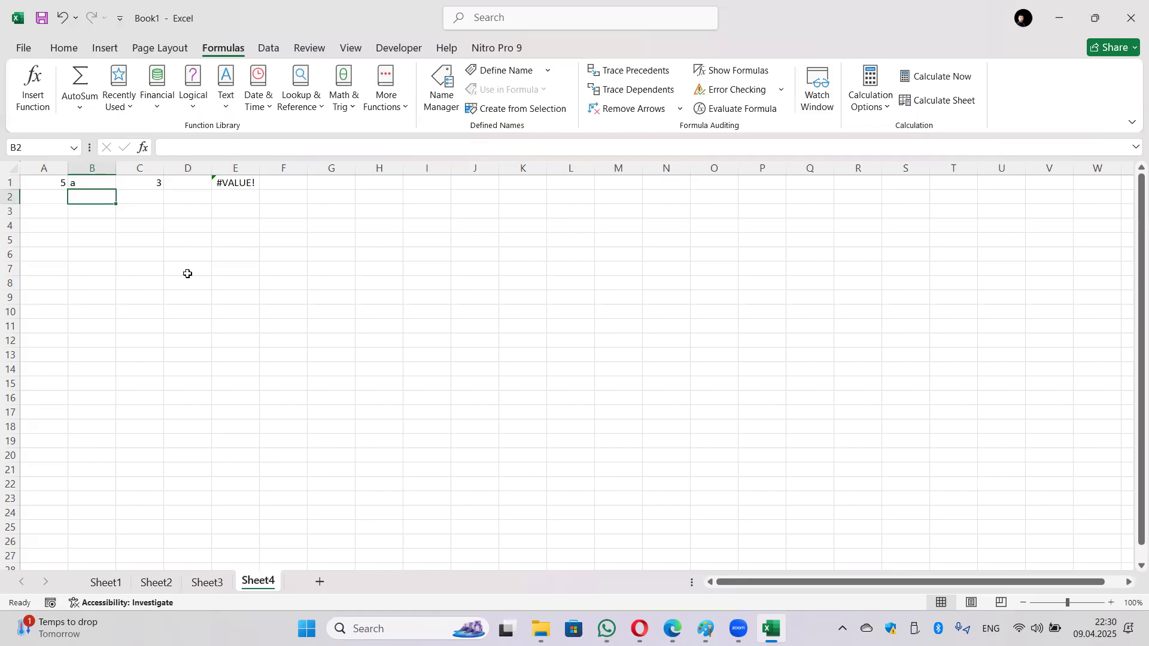
{"action": "key", "text": "ctrl+z"}
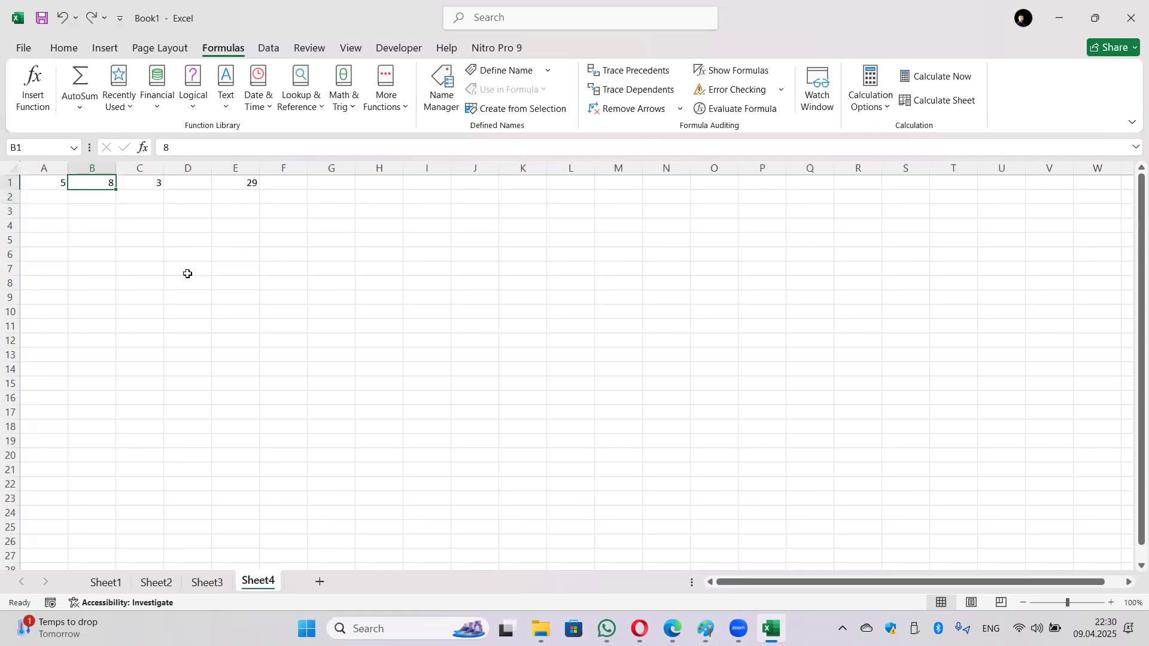
{"action": "key", "text": "Down"}
Step: Enter 0 in both B2 and C2
{"action": "type", "text": "0"}
{"action": "key", "text": "Tab"}
{"action": "type", "text": "0"}
{"action": "key", "text": "Tab"}
{"action": "key", "text": "Tab"}
Step: Build =B2^C2 in E2, which shows the #NUM! error
{"action": "type", "text": "="}
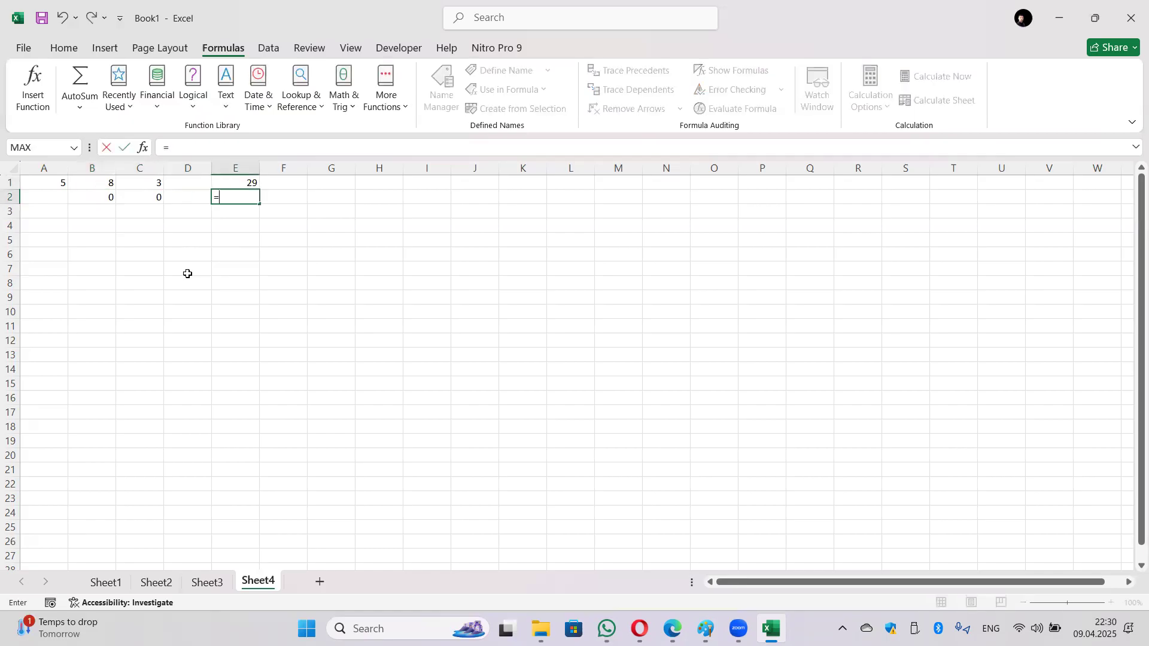
{"action": "left_click", "coordinate": [97, 200]}
{"action": "type", "text": "^0"}
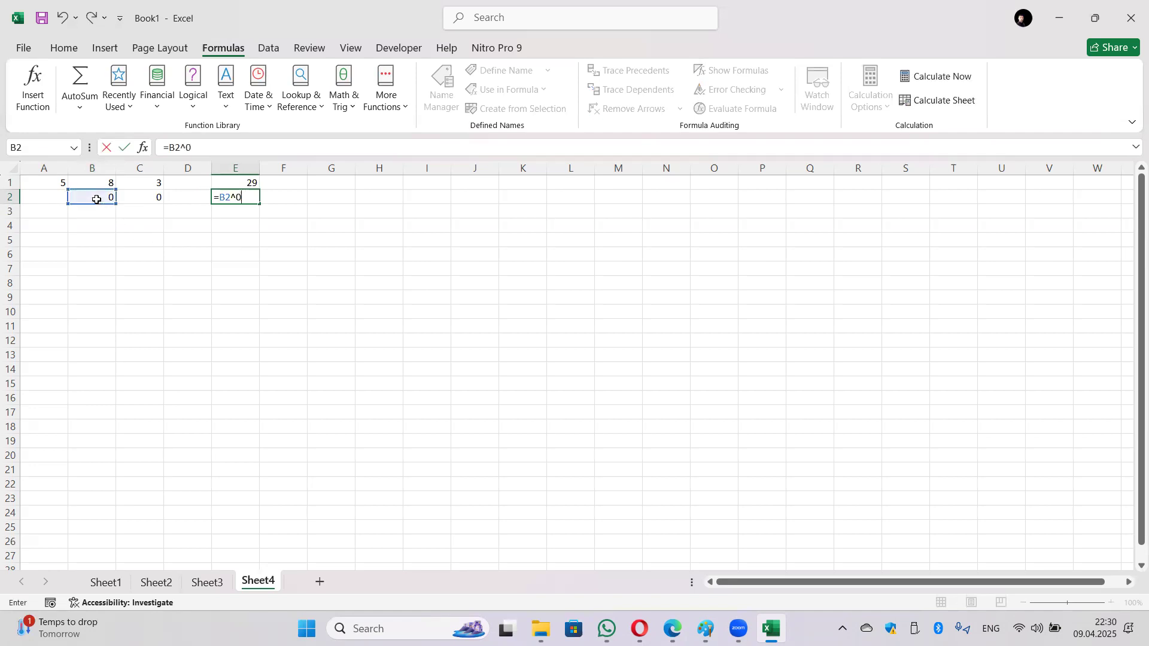
{"action": "key", "text": "BackSpace"}
{"action": "left_click", "coordinate": [141, 198]}
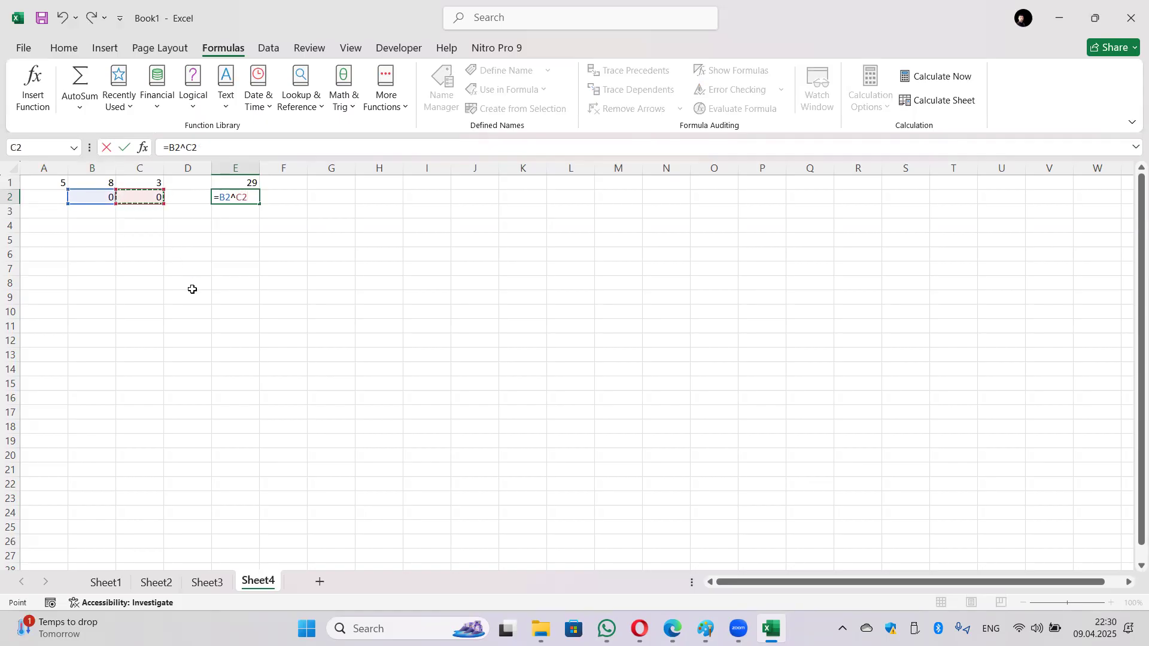
{"action": "key", "text": "Return"}
{"action": "left_click", "coordinate": [236, 198]}
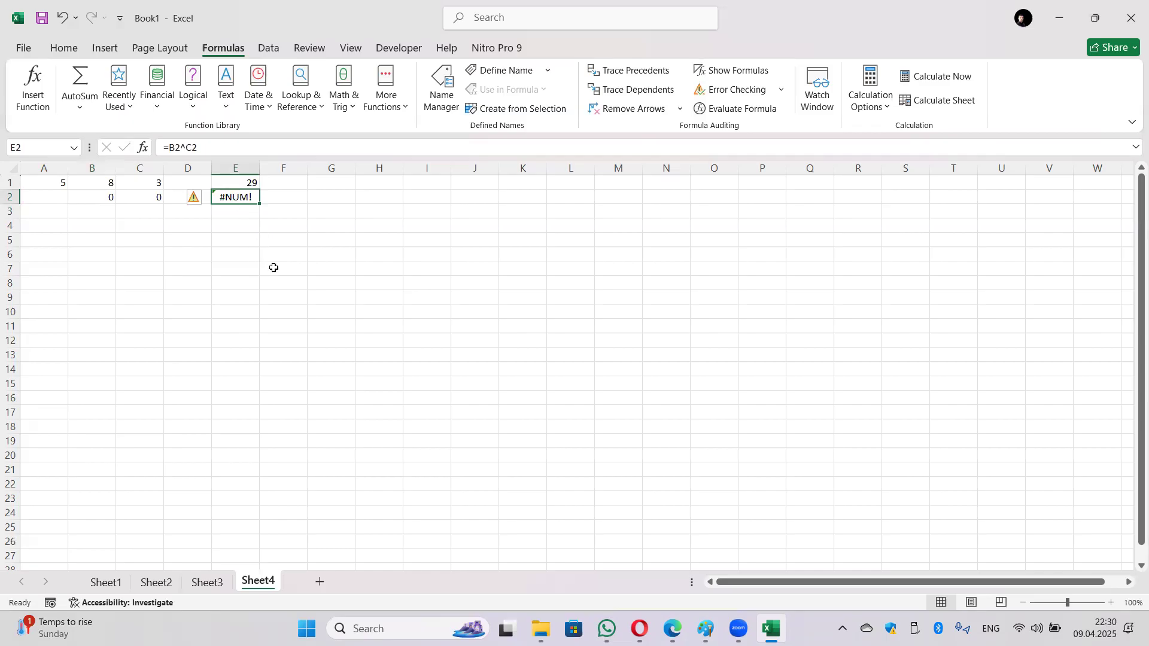
{"action": "left_click", "coordinate": [233, 284]}
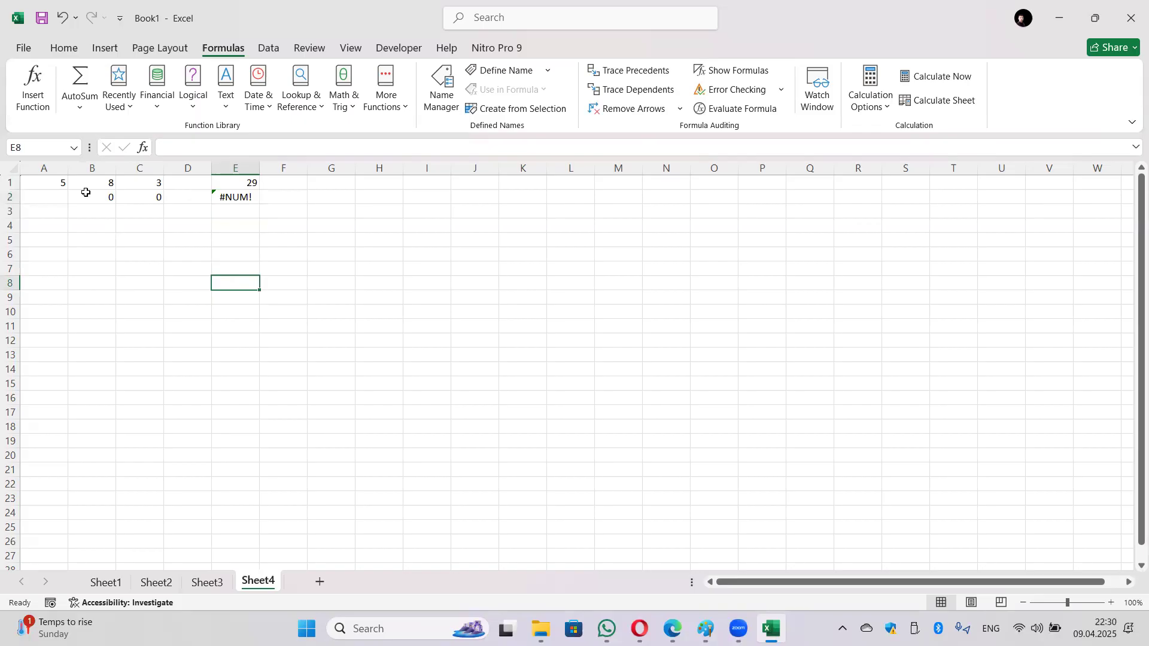
Step: Delete column A to see the #REF! error in D1, then undo the deletion
{"action": "left_click", "coordinate": [54, 170]}
{"action": "right_click", "coordinate": [54, 170]}
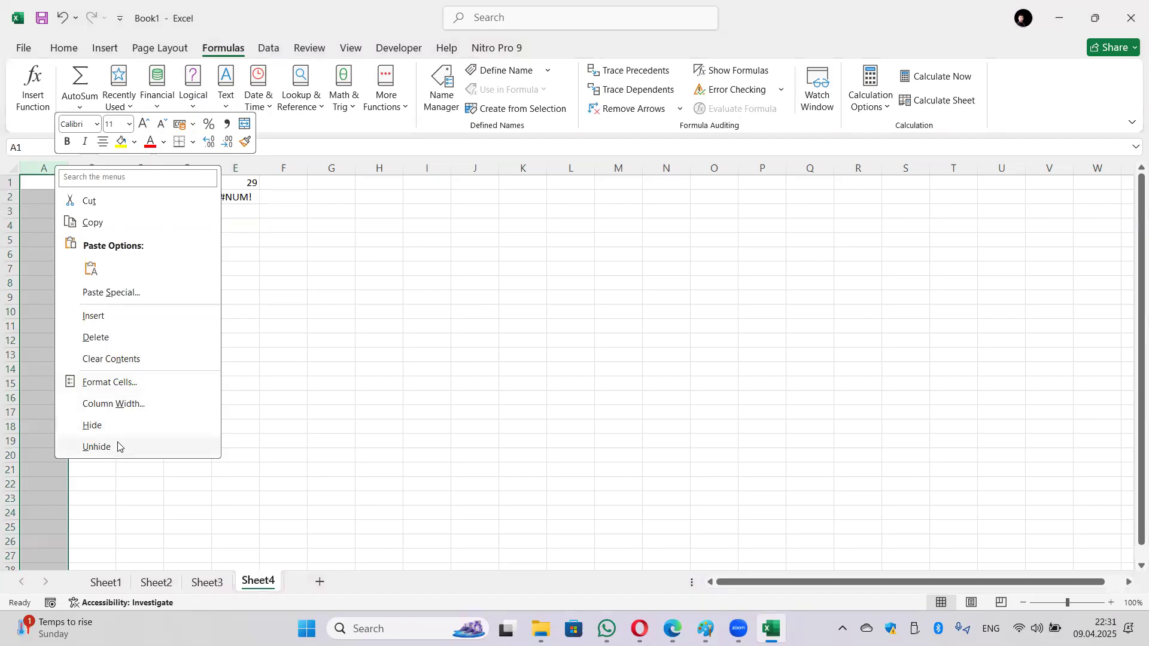
{"action": "key", "text": "Escape"}
{"action": "key", "text": "ctrl+minus"}
{"action": "left_click", "coordinate": [187, 184]}
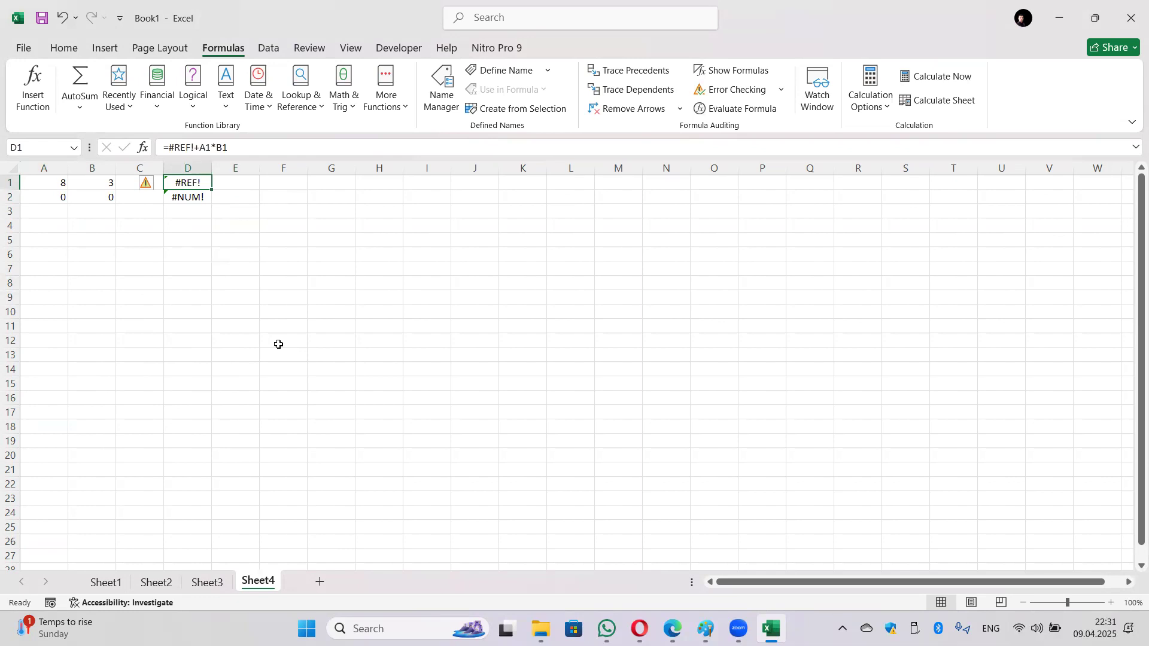
{"action": "key", "text": "ctrl+z"}
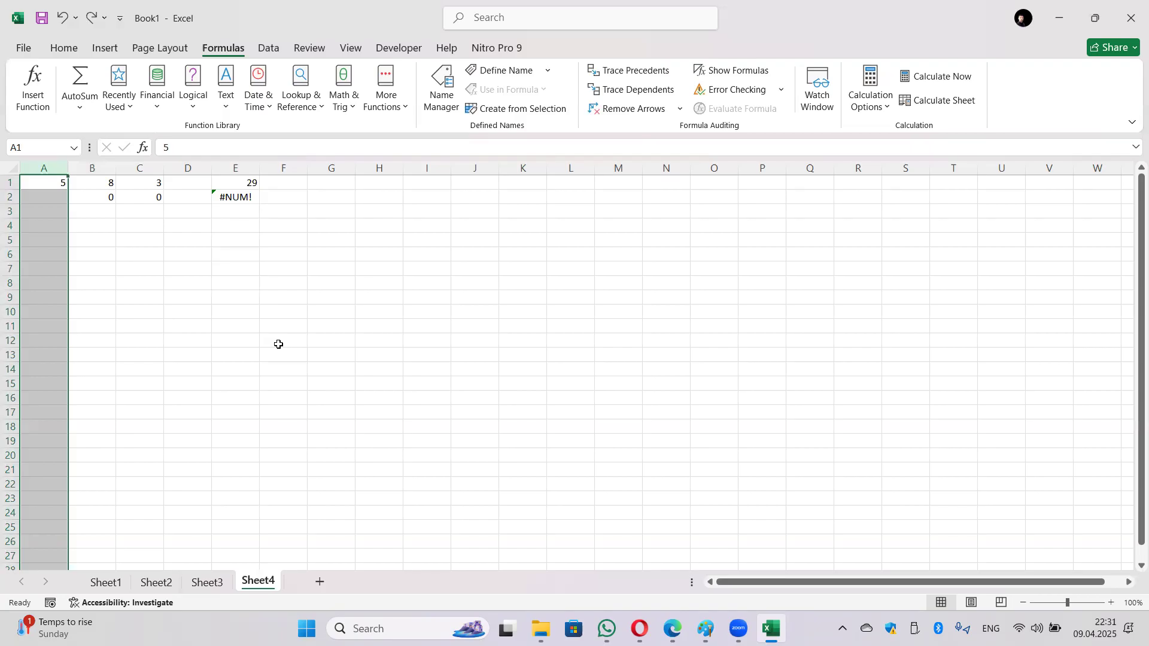
Step: Enter =C1/C2 in E3, producing a #DIV/0! error
{"action": "left_click", "coordinate": [235, 213]}
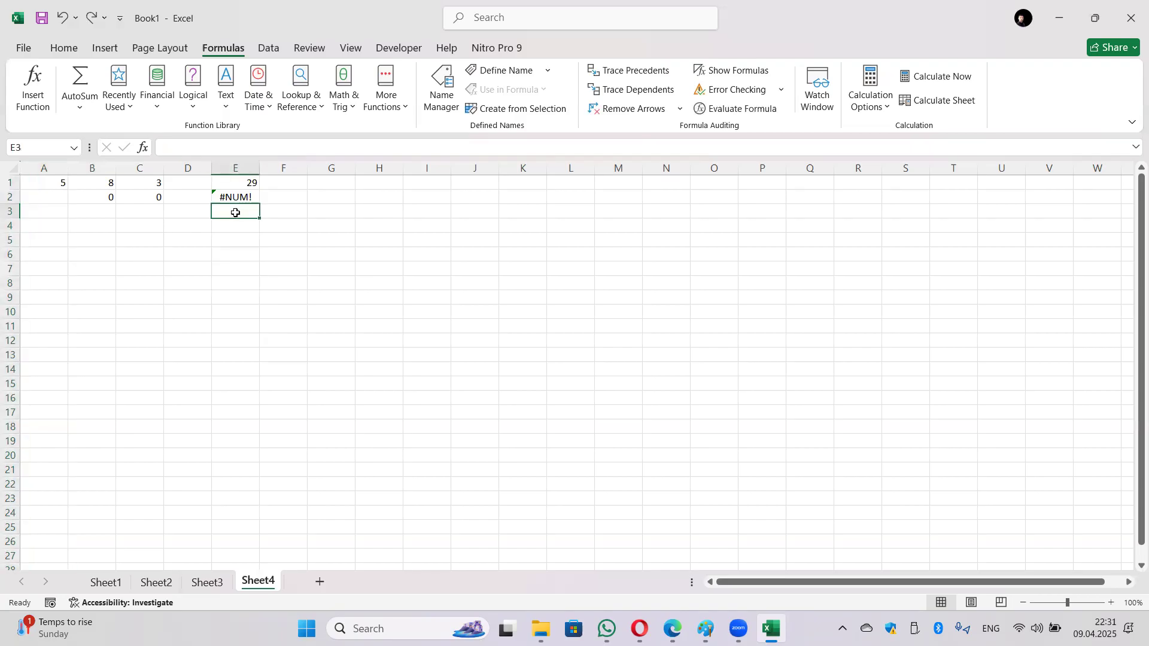
{"action": "type", "text": "="}
{"action": "left_click", "coordinate": [149, 182]}
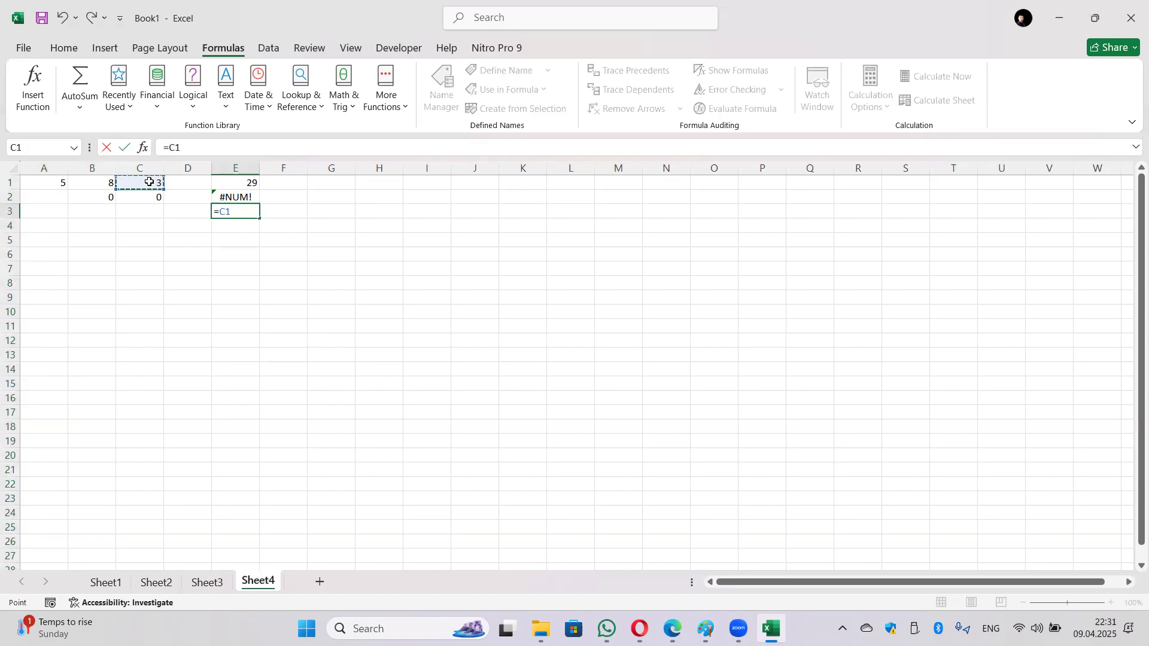
{"action": "type", "text": "/"}
{"action": "left_click", "coordinate": [150, 198]}
{"action": "key", "text": "Return"}
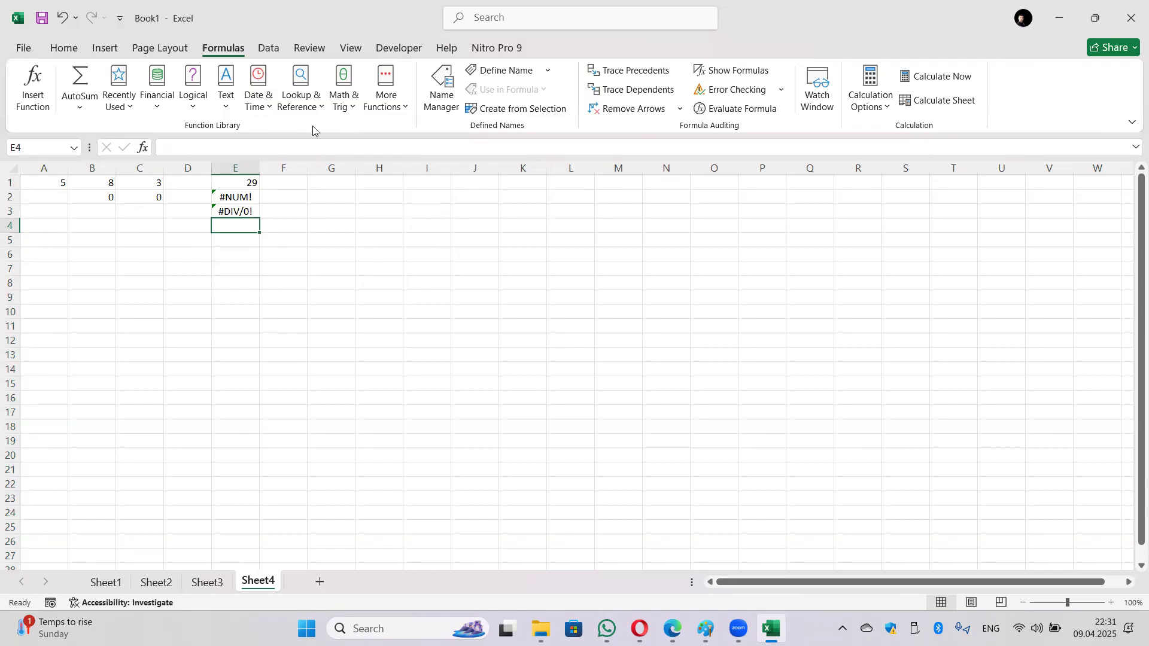
{"action": "left_click", "coordinate": [312, 87]}
Step: Insert VLOOKUP in E4 with lookup value I1, table L1:M10, column 2 and FALSE
{"action": "scroll", "coordinate": [332, 191], "scroll_direction": "down", "scroll_amount": 3}
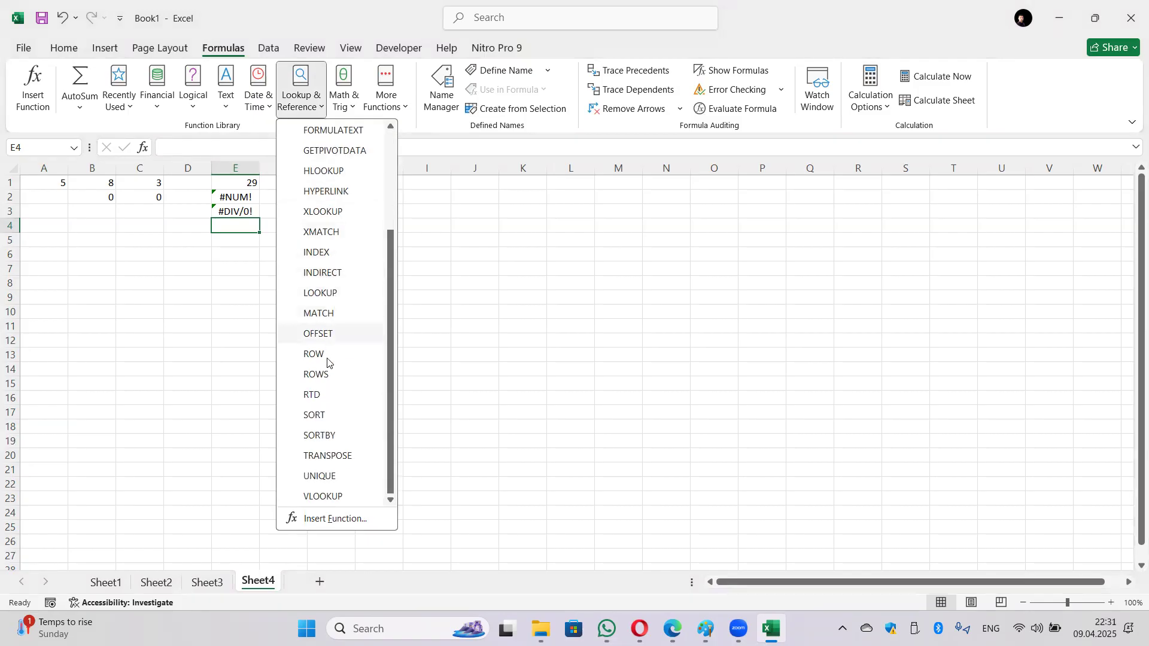
{"action": "left_click", "coordinate": [329, 496]}
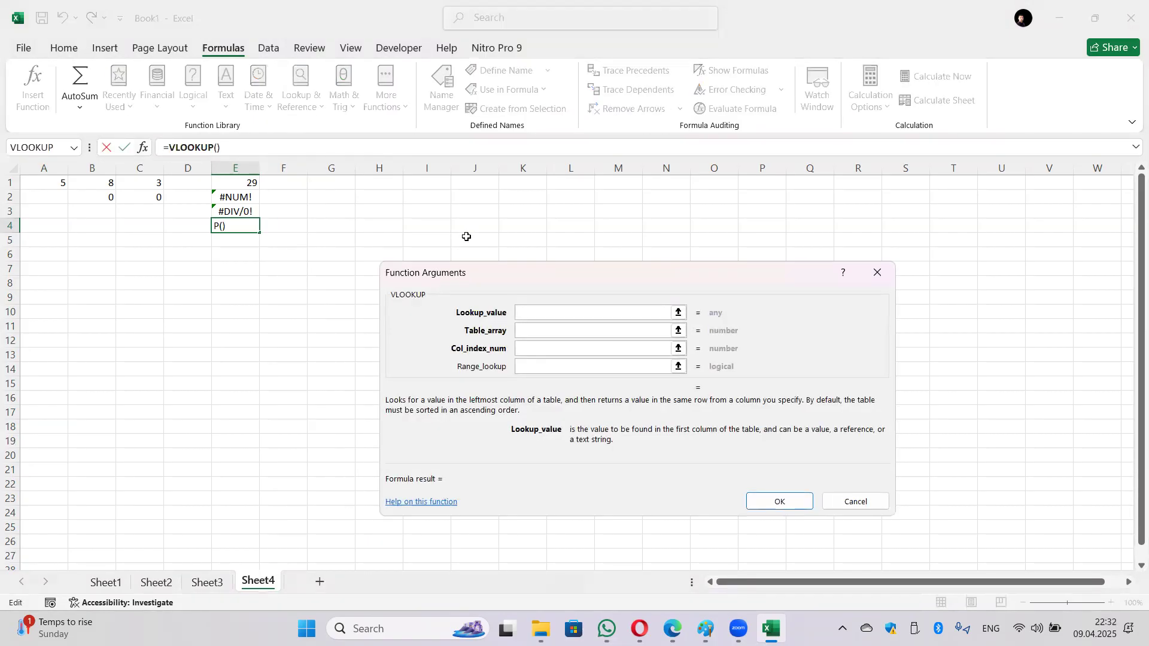
{"action": "left_click_drag", "start_coordinate": [556, 188], "coordinate": [628, 246]}
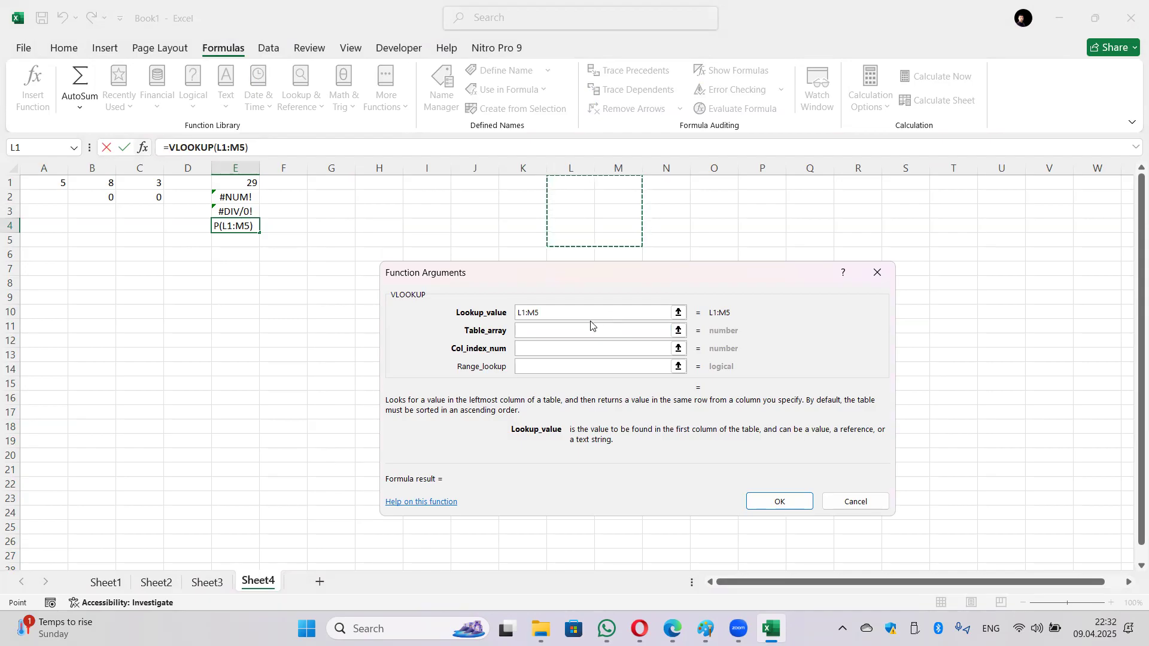
{"action": "left_click", "coordinate": [438, 185]}
{"action": "left_click", "coordinate": [548, 332]}
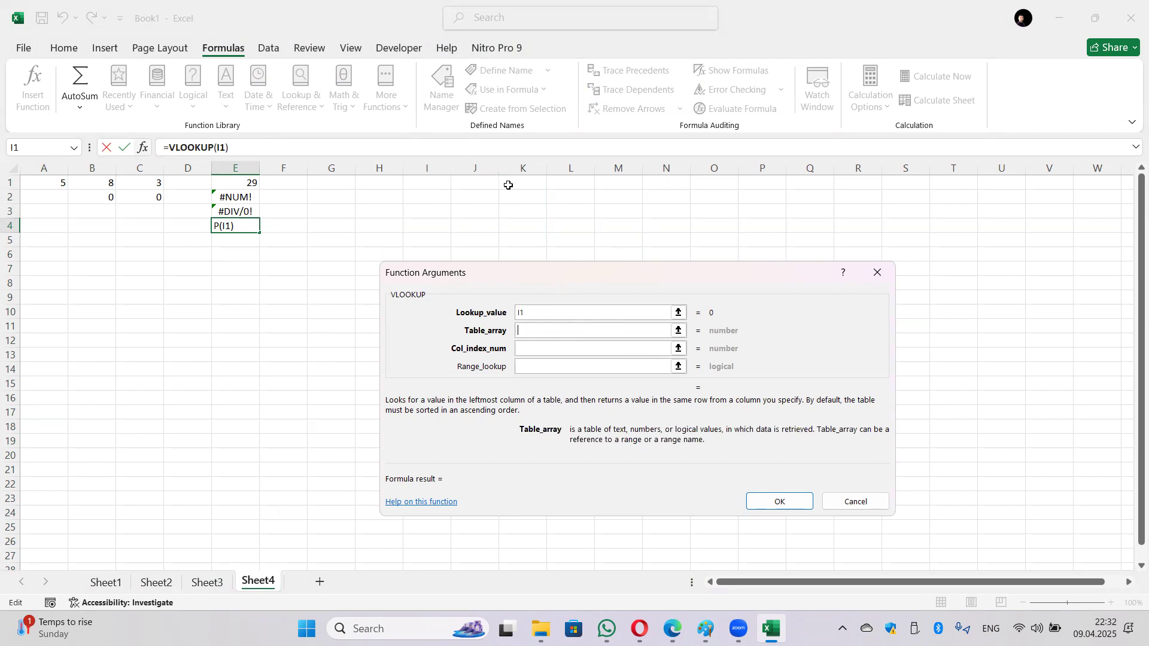
{"action": "left_click_drag", "start_coordinate": [560, 185], "coordinate": [641, 309]}
{"action": "left_click", "coordinate": [582, 350]}
{"action": "type", "text": "2"}
{"action": "left_click", "coordinate": [575, 368]}
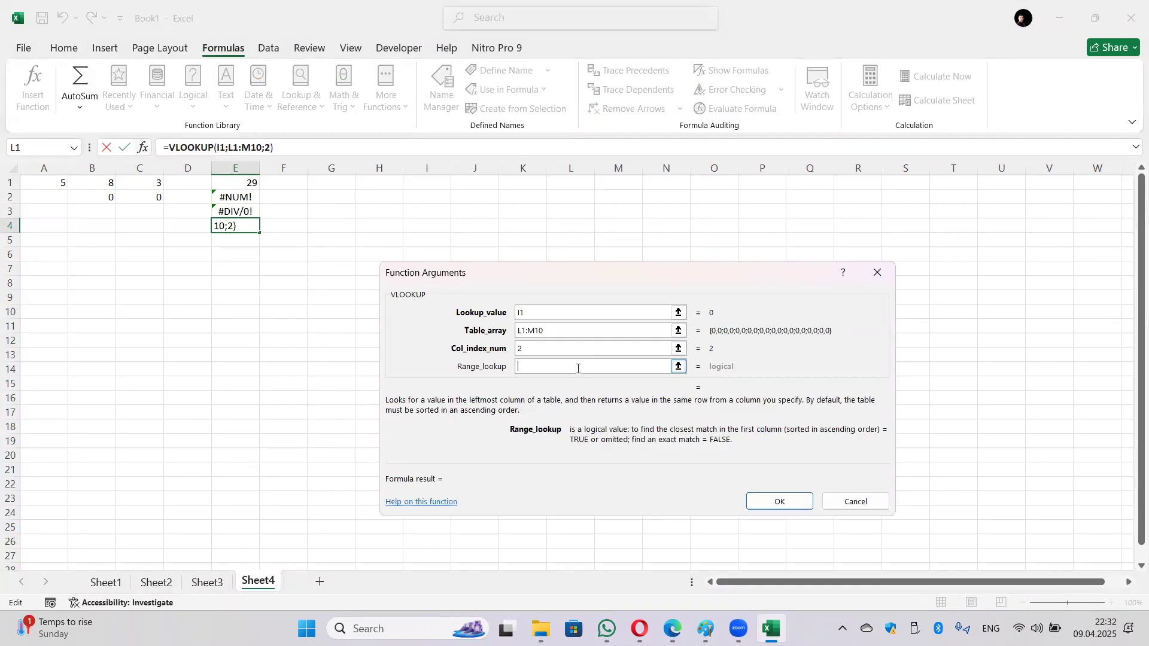
{"action": "type", "text": "FALSE"}
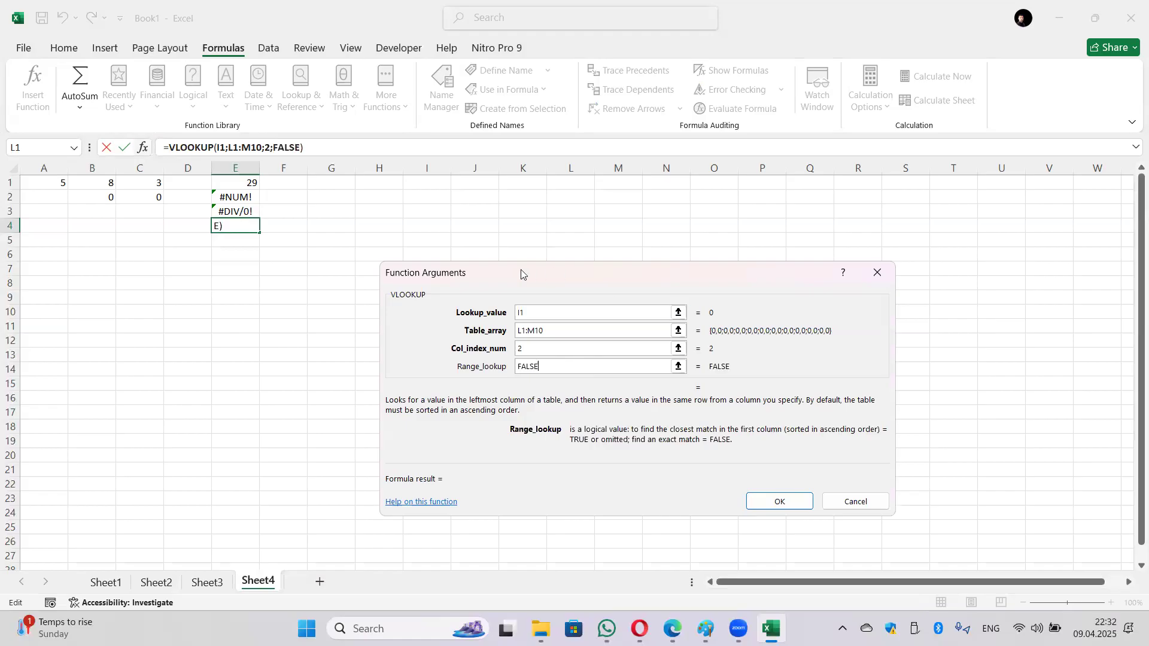
{"action": "left_click", "coordinate": [778, 502]}
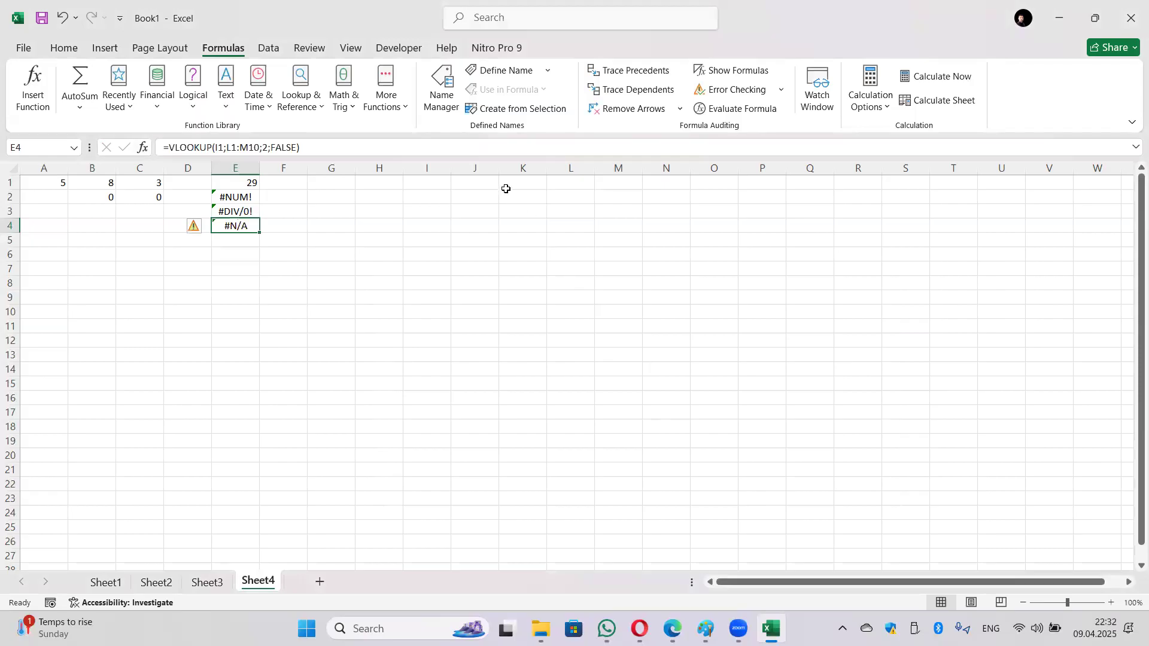
Step: Look over the empty cells around I1 and view E4's VLOOKUP formula
{"action": "left_click", "coordinate": [430, 181]}
{"action": "left_click", "coordinate": [462, 184]}
{"action": "left_click", "coordinate": [380, 181]}
{"action": "left_click", "coordinate": [484, 191]}
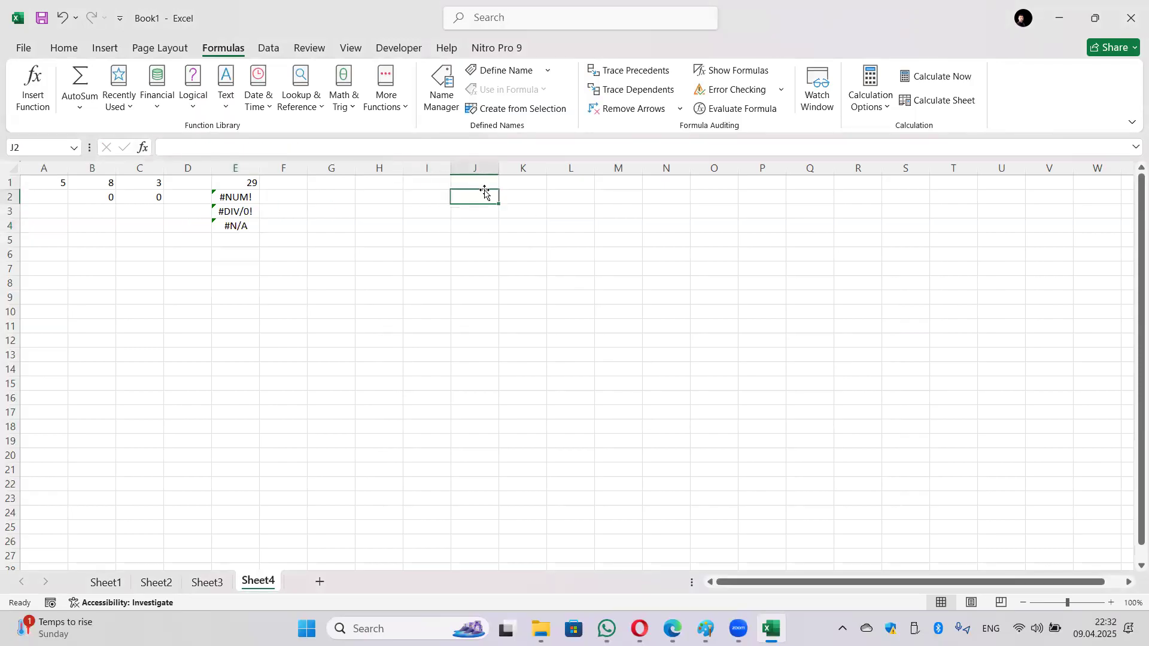
{"action": "left_click", "coordinate": [246, 237]}
{"action": "left_click", "coordinate": [246, 224]}
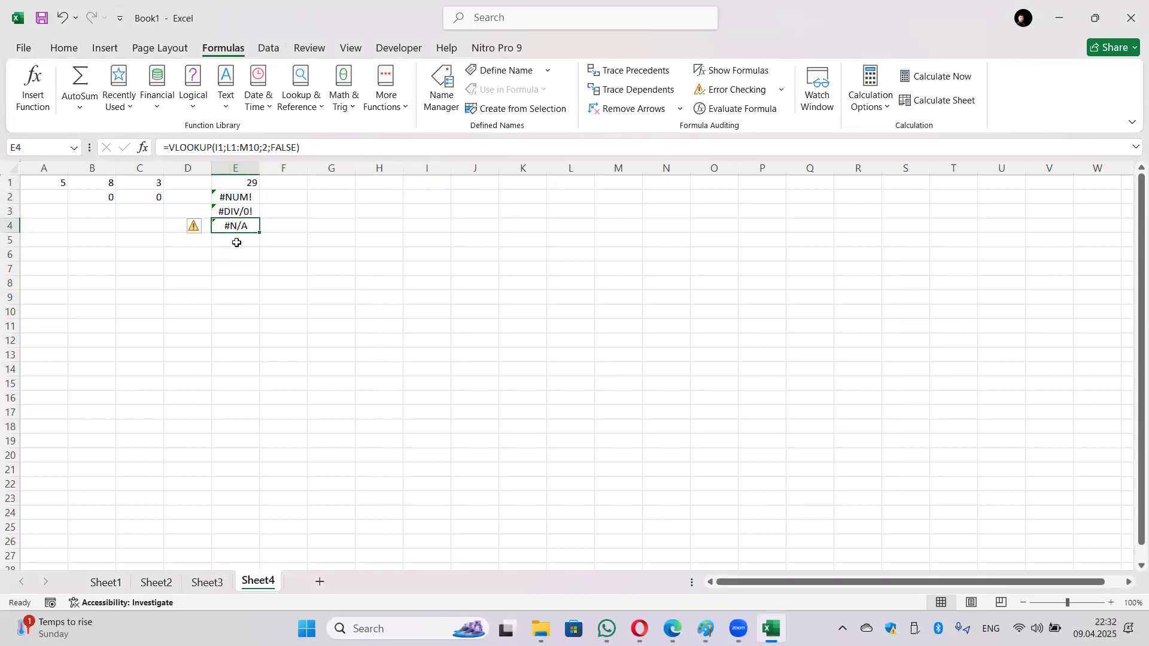
Step: Enter 0 in I1 and confirm E4 still shows #N/A
{"action": "left_click", "coordinate": [423, 189]}
{"action": "type", "text": "0"}
{"action": "key", "text": "Return"}
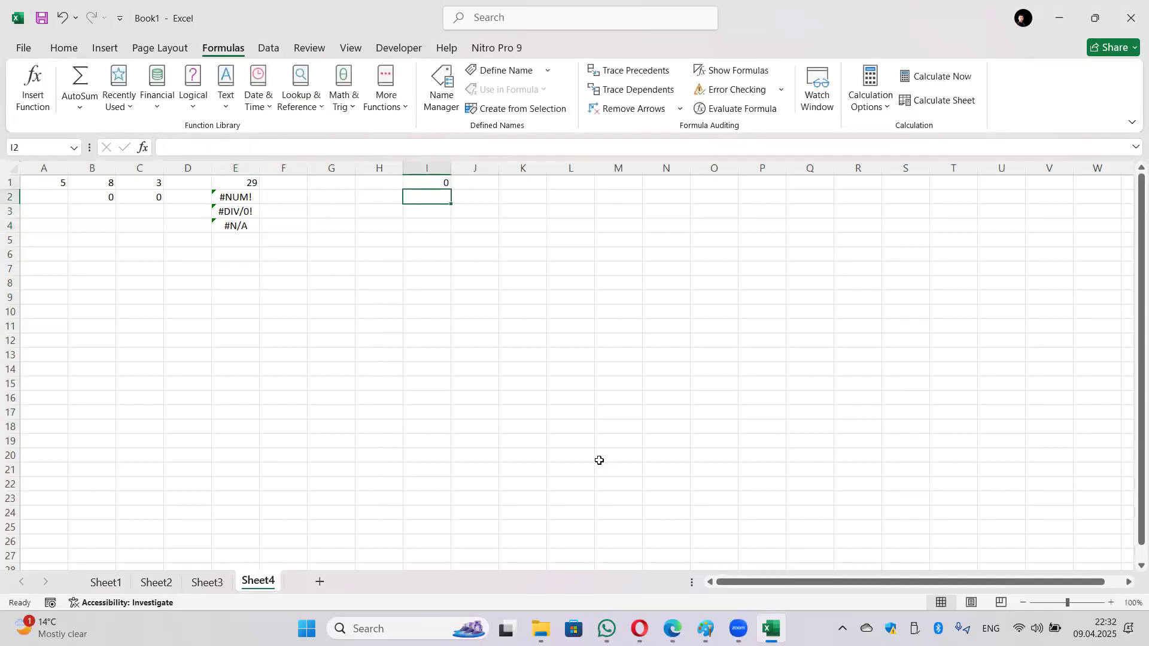
{"action": "left_click", "coordinate": [236, 225]}
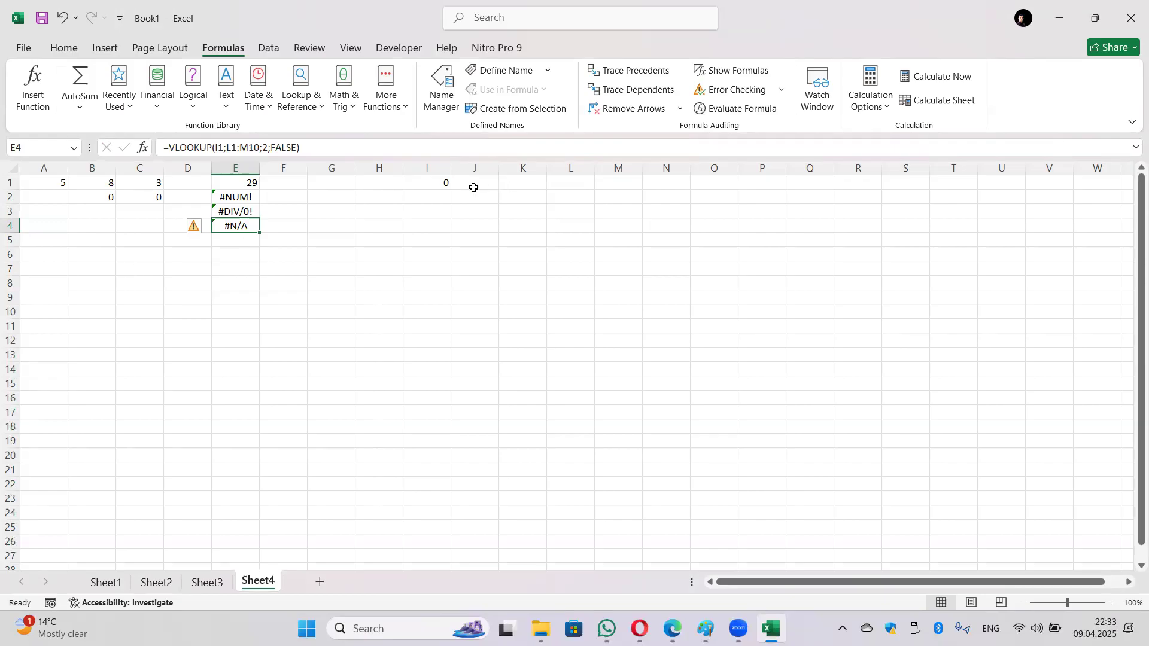
{"action": "left_click", "coordinate": [473, 185]}
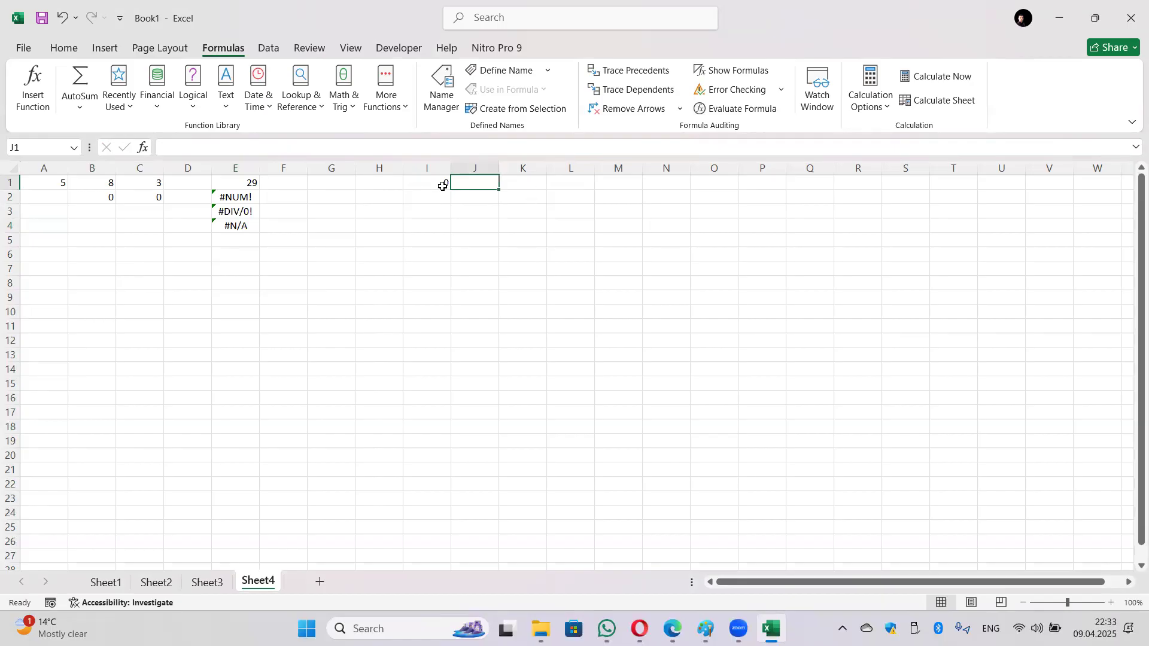
{"action": "left_click", "coordinate": [225, 225]}
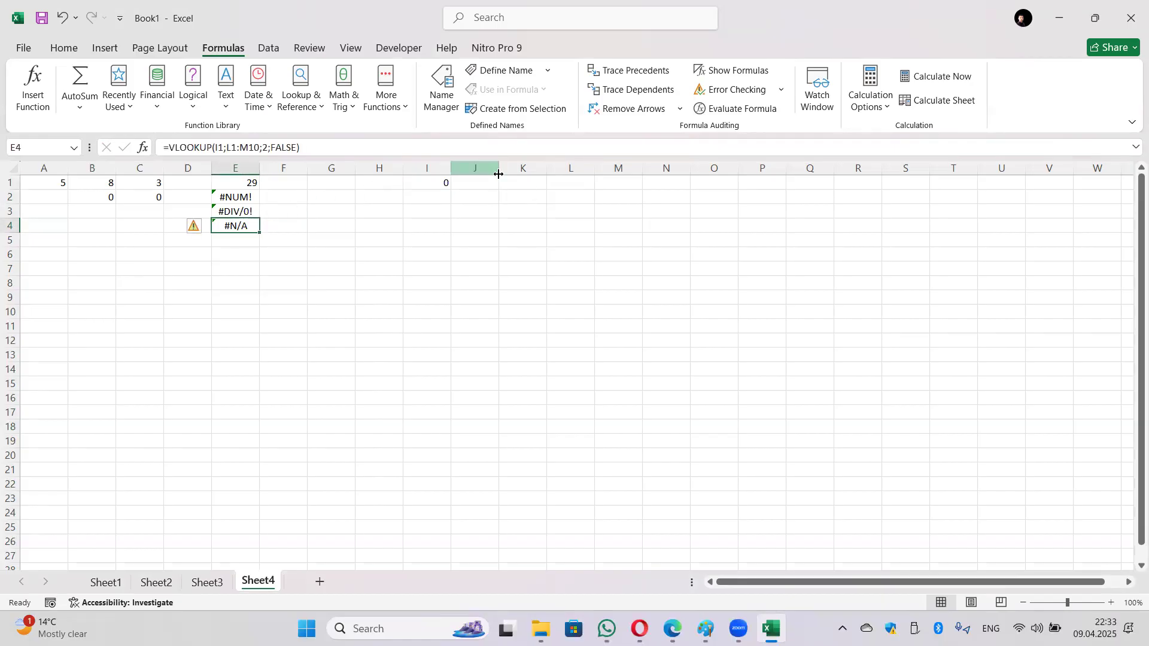
{"action": "left_click", "coordinate": [557, 181]}
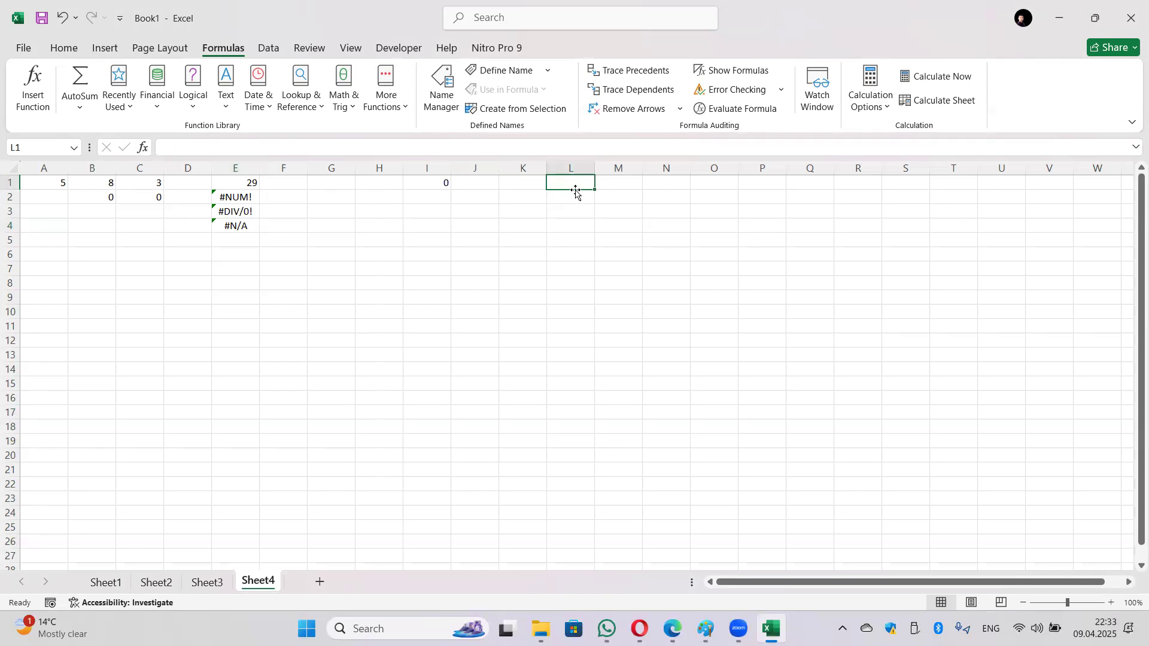
Step: Fill L1:L7 with the lookup values 4, 2, 0, 3, 7, 8, 2
{"action": "type", "text": "4"}
{"action": "key", "text": "Return"}
{"action": "type", "text": "2"}
{"action": "key", "text": "Return"}
{"action": "type", "text": "0"}
{"action": "key", "text": "Return"}
{"action": "type", "text": "3"}
{"action": "key", "text": "Return"}
{"action": "type", "text": "7"}
{"action": "key", "text": "Return"}
{"action": "type", "text": "8"}
{"action": "key", "text": "Return"}
{"action": "type", "text": "2"}
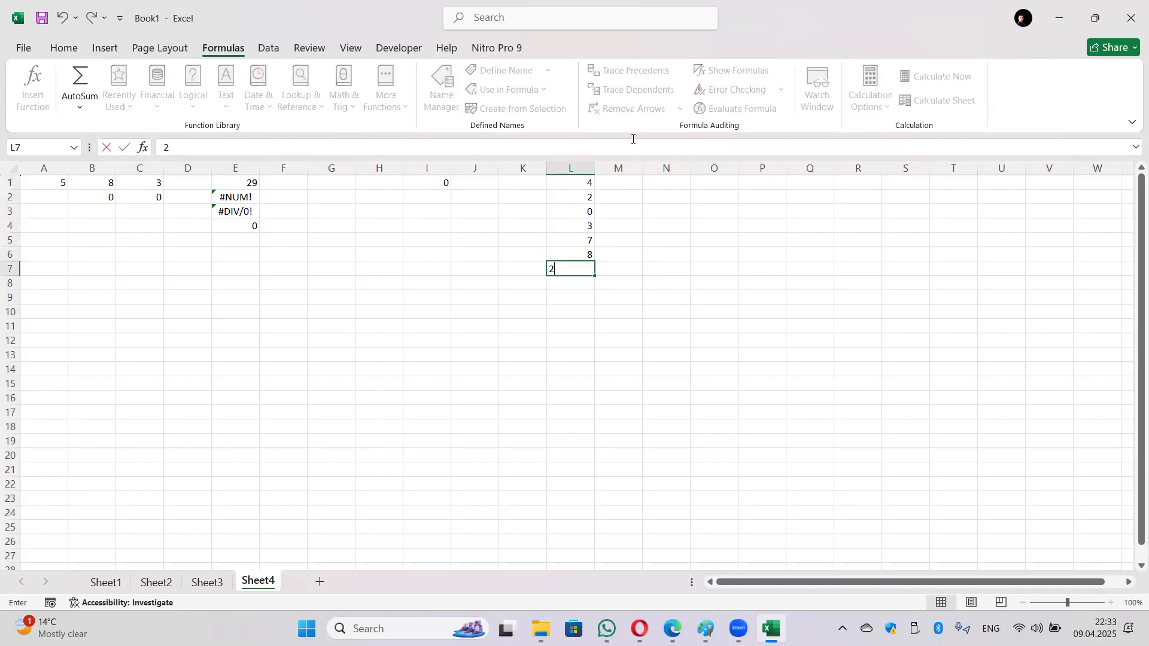
Step: Fill M1:M6 with 1, 3, 7, 6, 5, 2, so E4 returns 7
{"action": "key", "text": "Right"}
{"action": "key", "text": "Up"}
{"action": "key", "text": "Up"}
{"action": "key", "text": "Up"}
{"action": "key", "text": "Up"}
{"action": "key", "text": "Up"}
{"action": "key", "text": "Up"}
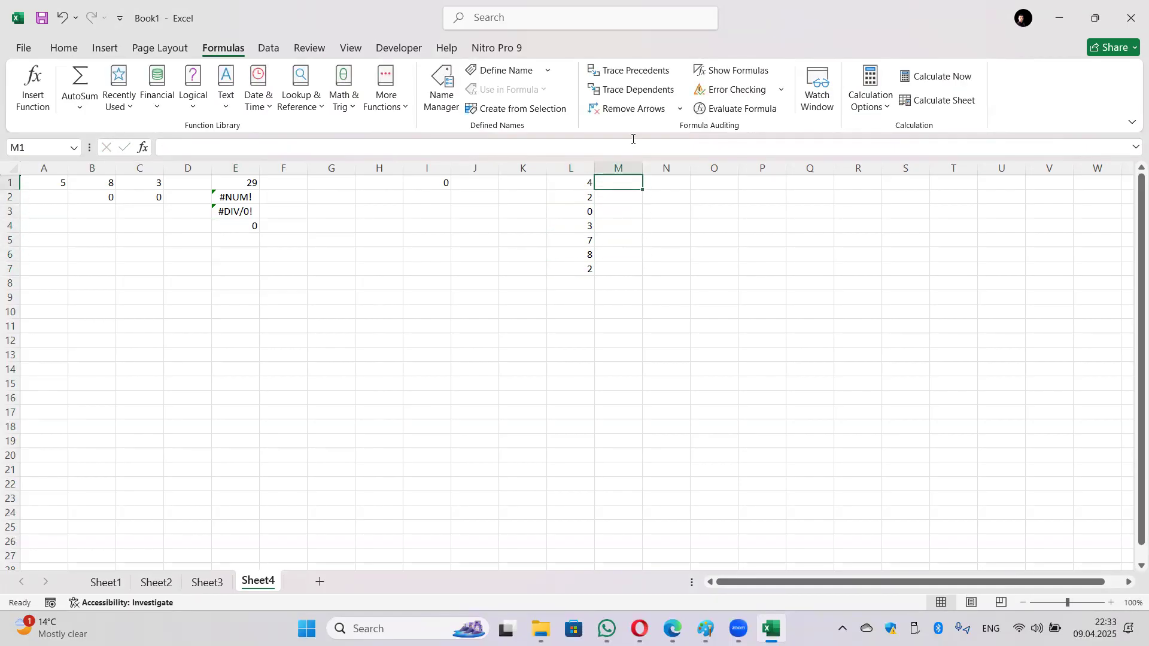
{"action": "type", "text": "1"}
{"action": "key", "text": "Return"}
{"action": "type", "text": "32"}
{"action": "key", "text": "Return"}
{"action": "key", "text": "Up"}
{"action": "type", "text": "3"}
{"action": "key", "text": "Return"}
{"action": "type", "text": "7"}
{"action": "key", "text": "Return"}
{"action": "key", "text": "Return"}
{"action": "type", "text": "5"}
{"action": "key", "text": "Return"}
{"action": "type", "text": "2"}
{"action": "key", "text": "Return"}
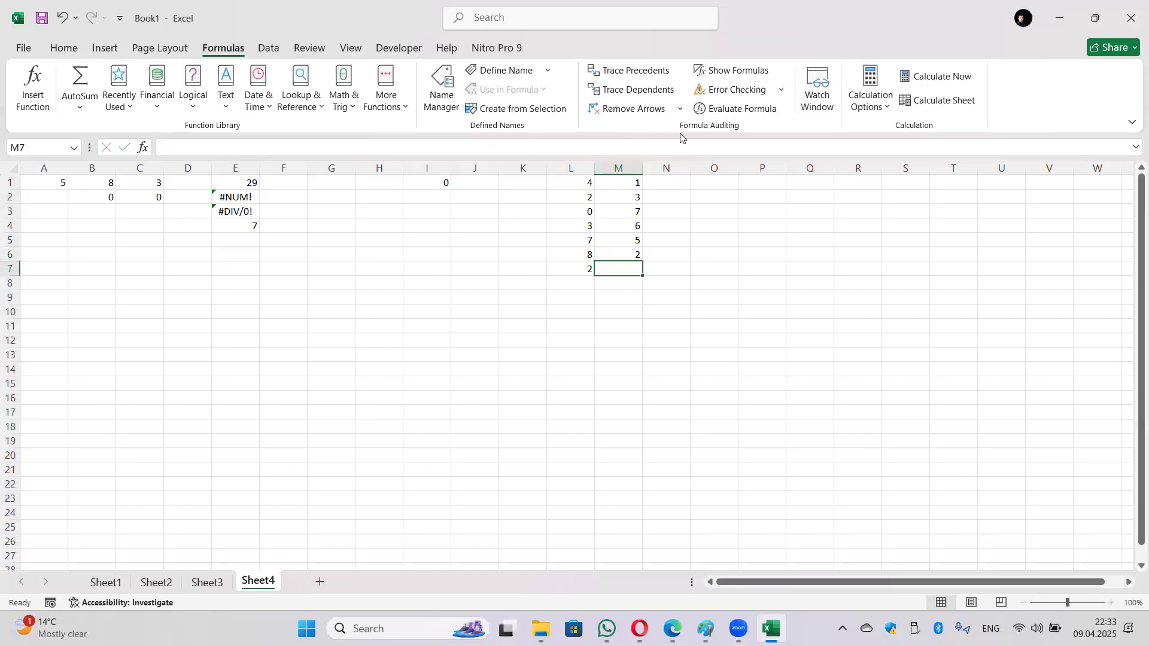
{"action": "key", "text": "Return"}
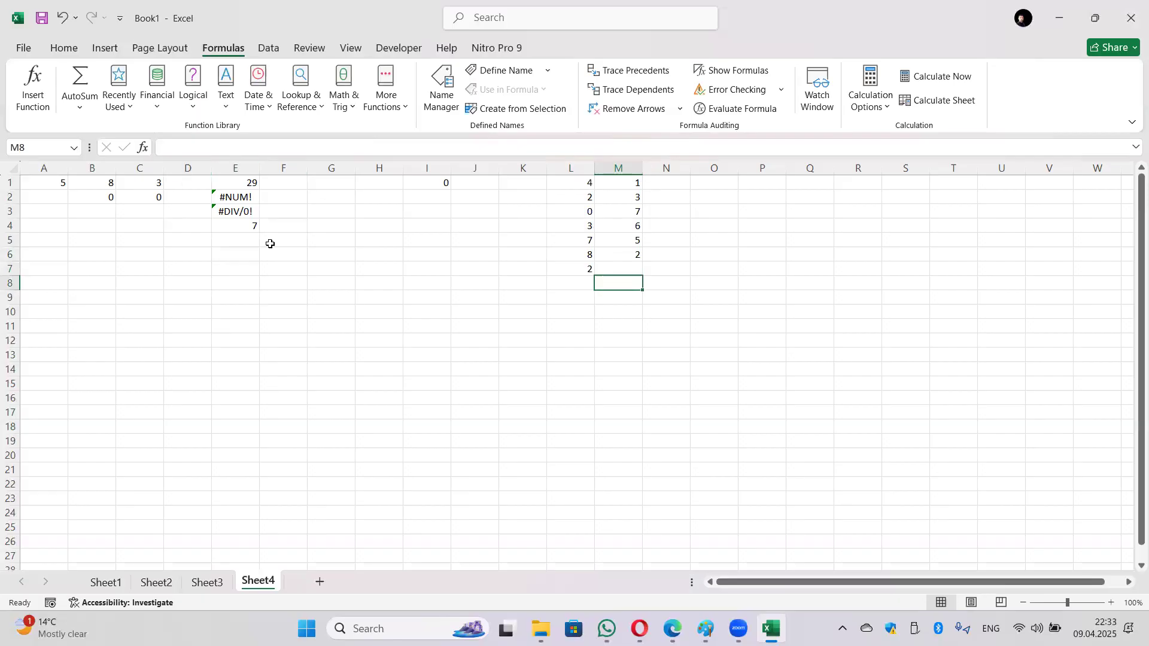
Step: Change I1 to 7 (E4 shows 5), then to 1 so E4 returns #N/A
{"action": "left_click", "coordinate": [440, 185]}
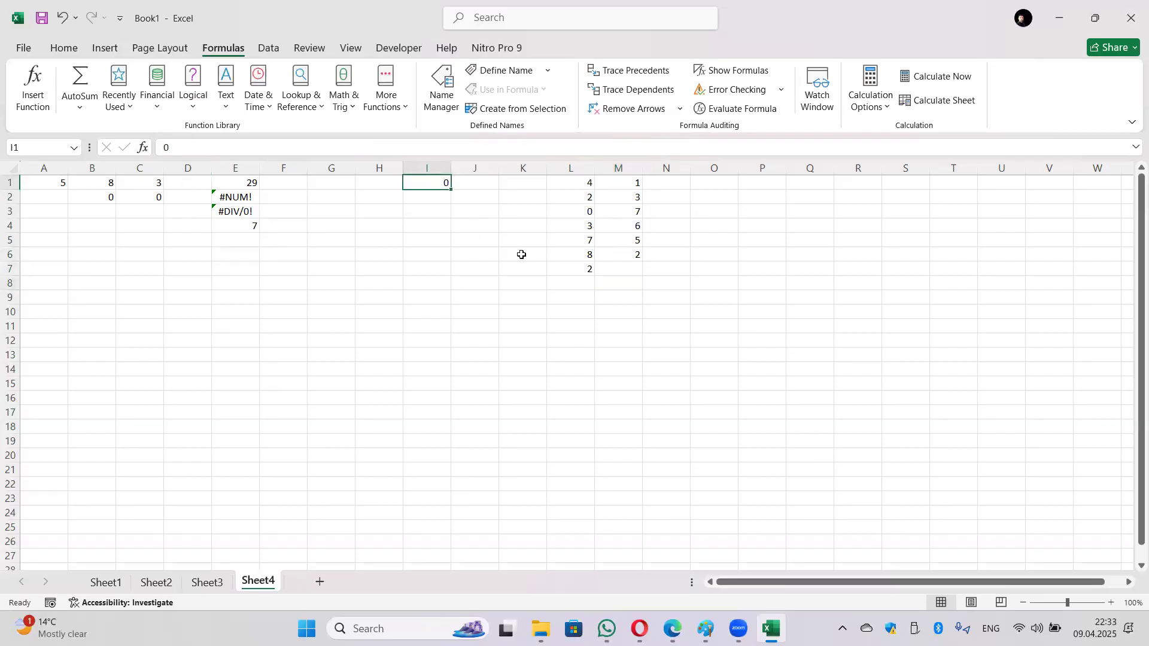
{"action": "type", "text": "7"}
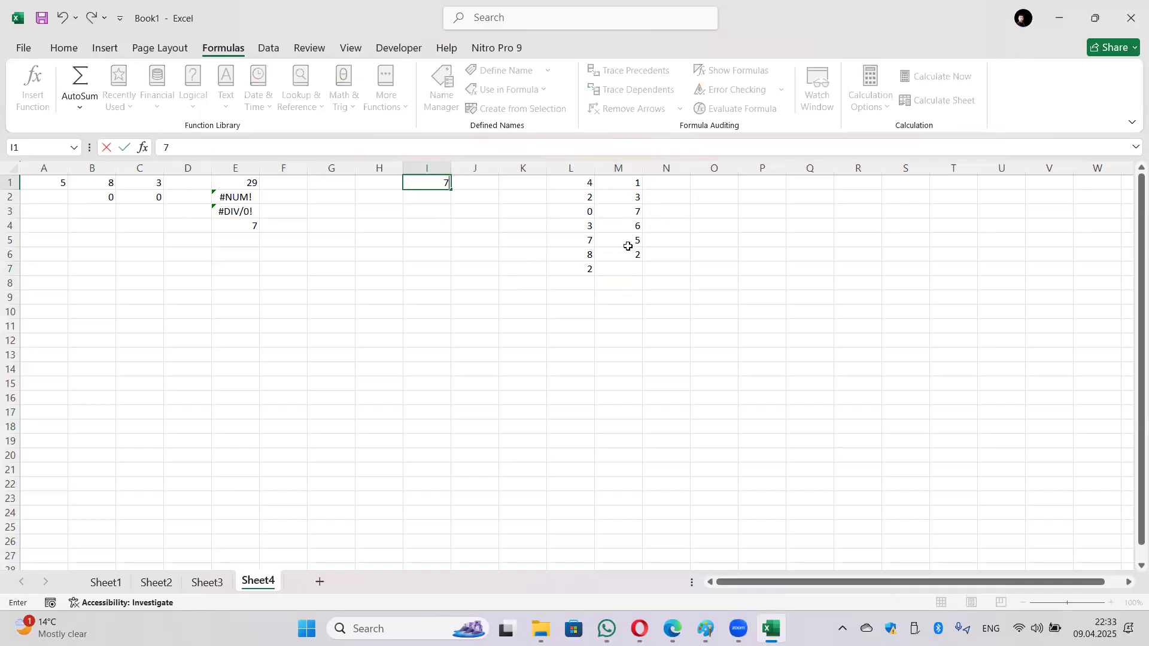
{"action": "key", "text": "Return"}
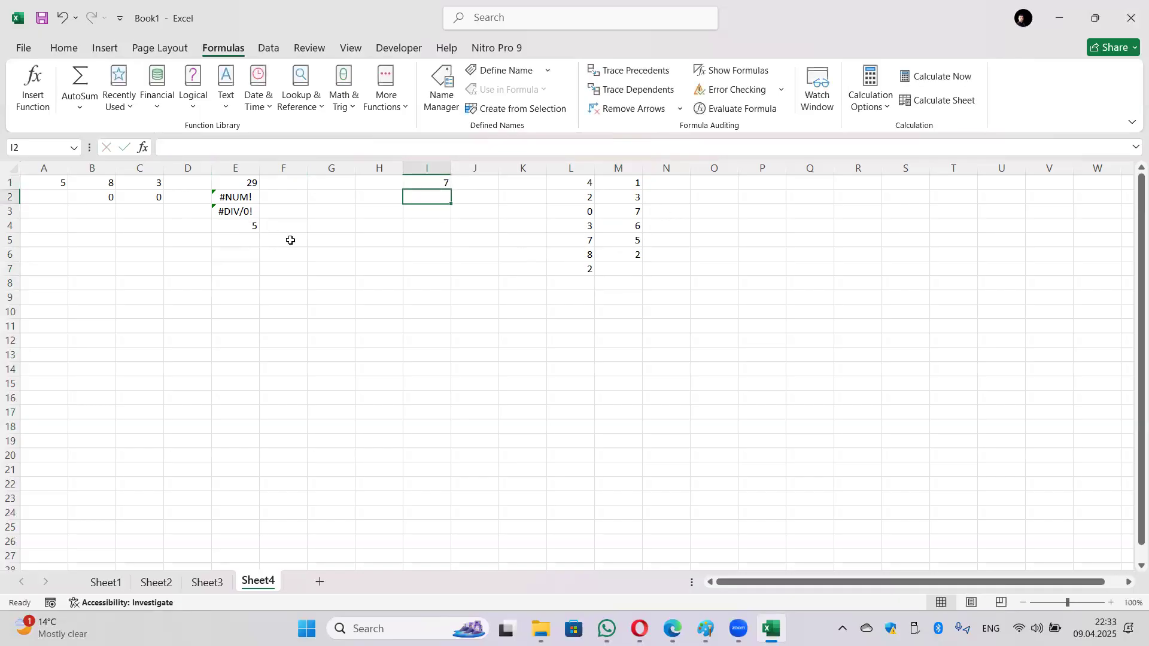
{"action": "left_click", "coordinate": [443, 183]}
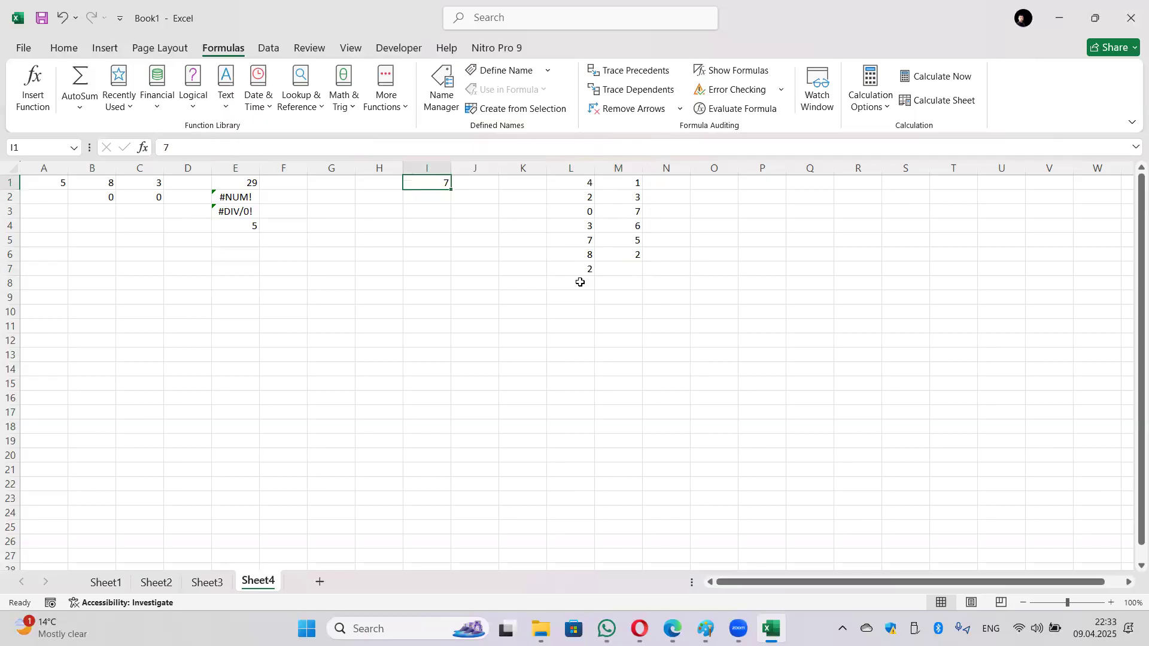
{"action": "type", "text": "1"}
{"action": "key", "text": "Return"}
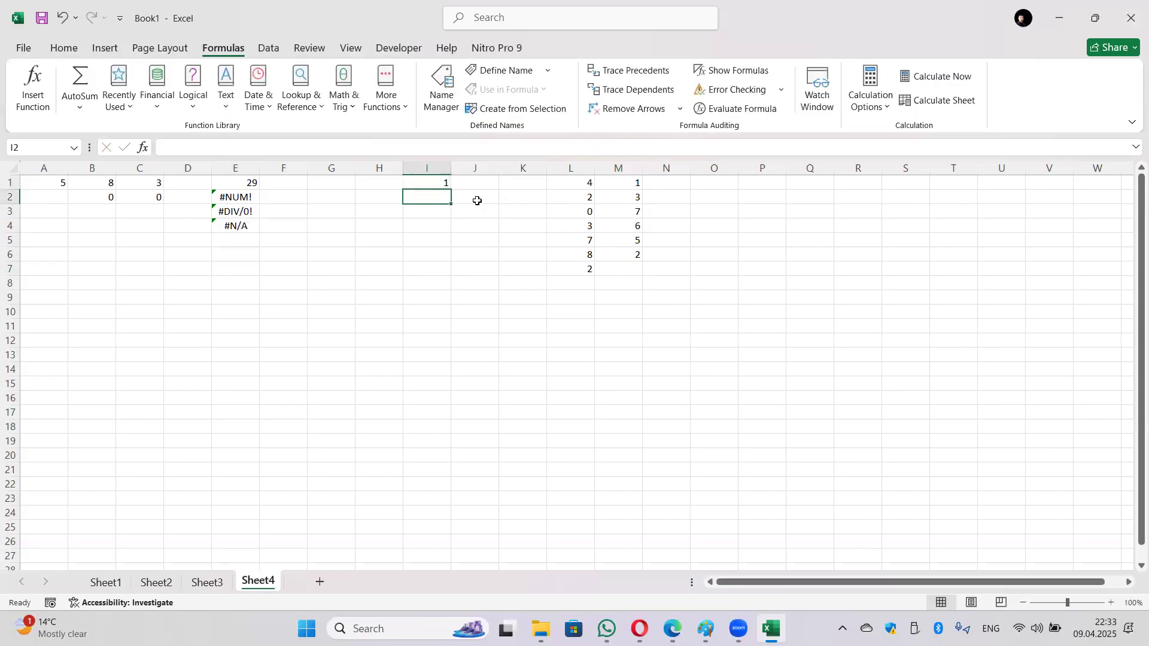
{"action": "left_click", "coordinate": [237, 228]}
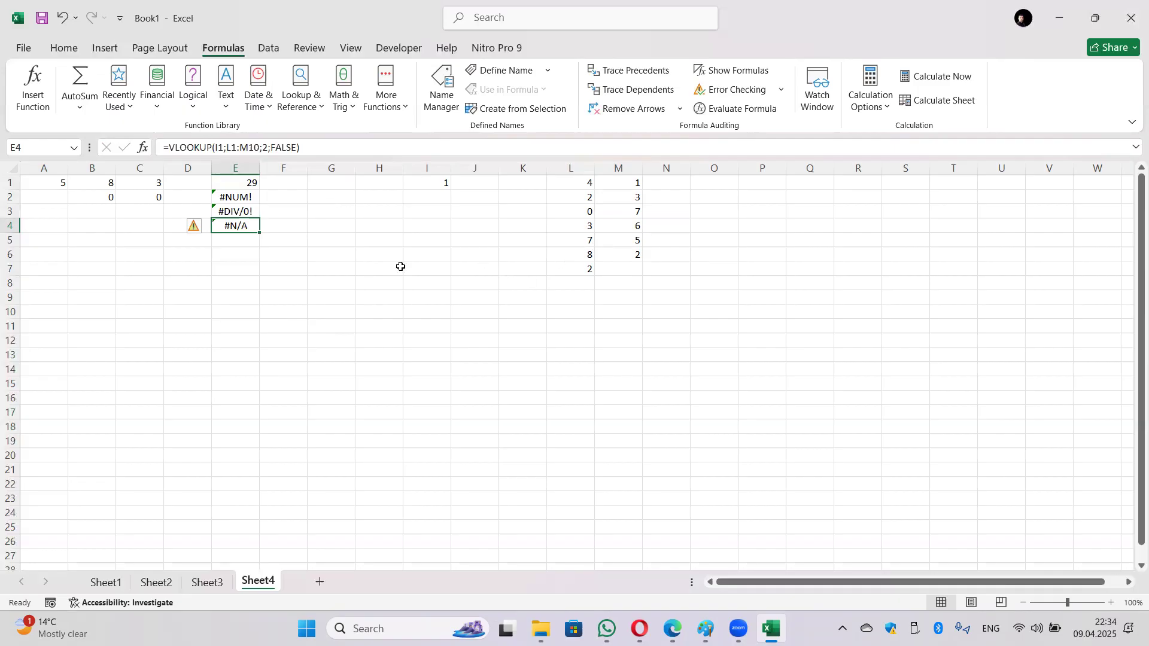
{"action": "left_click", "coordinate": [726, 268]}
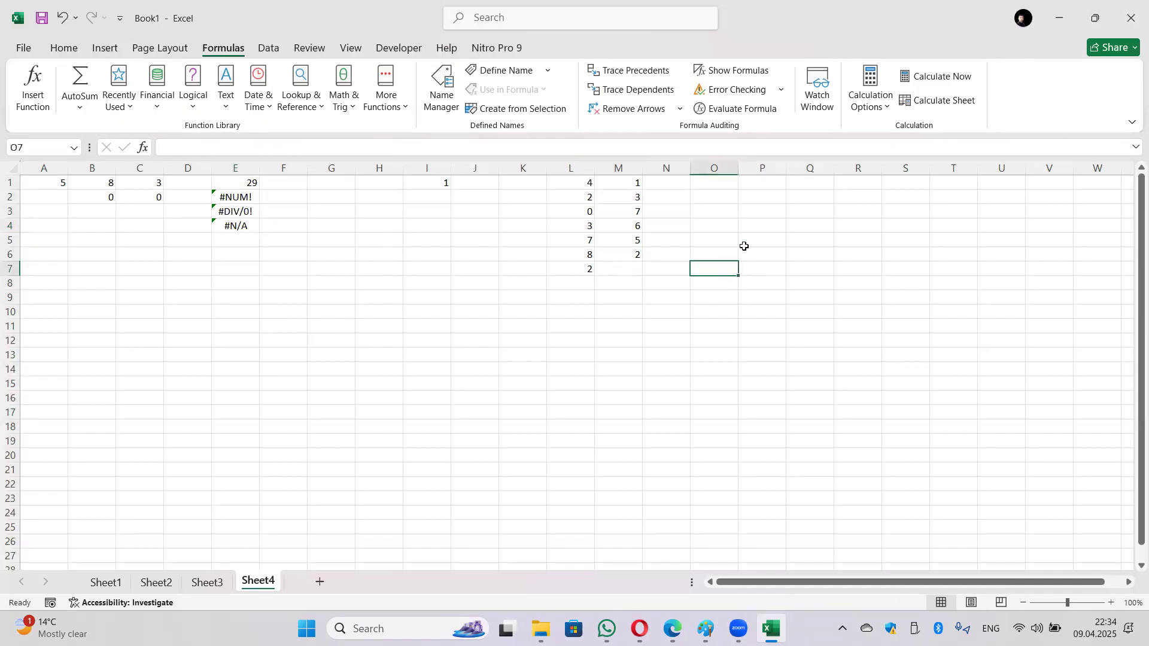
{"action": "key", "text": "Return"}
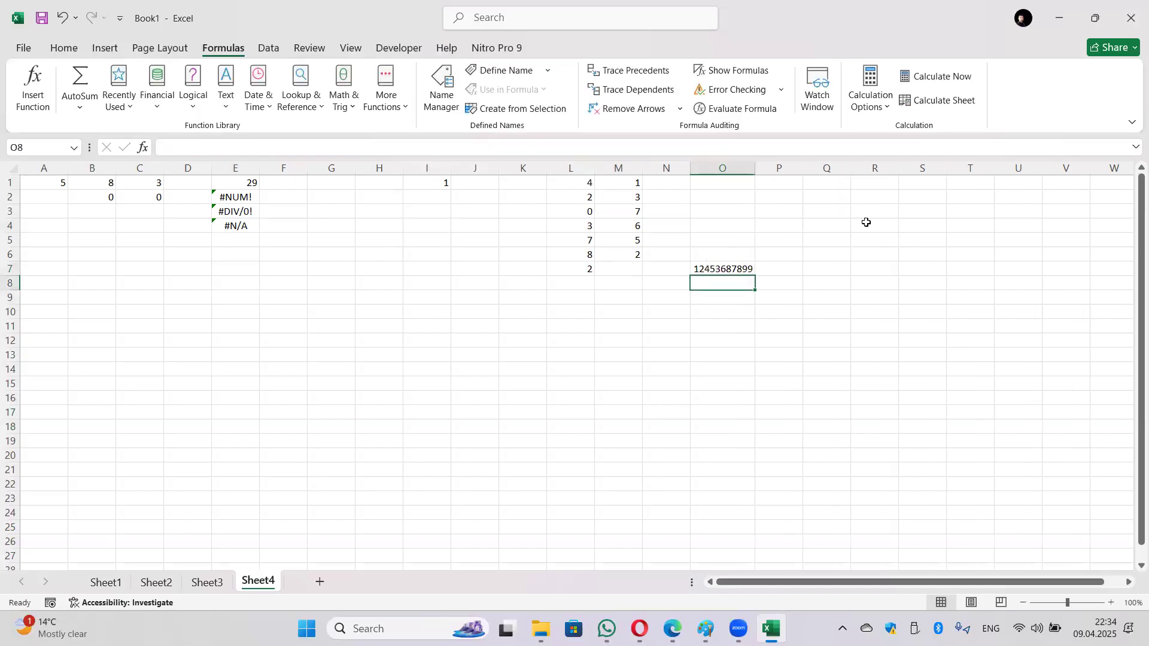
{"action": "left_click_drag", "start_coordinate": [738, 167], "coordinate": [716, 165]}
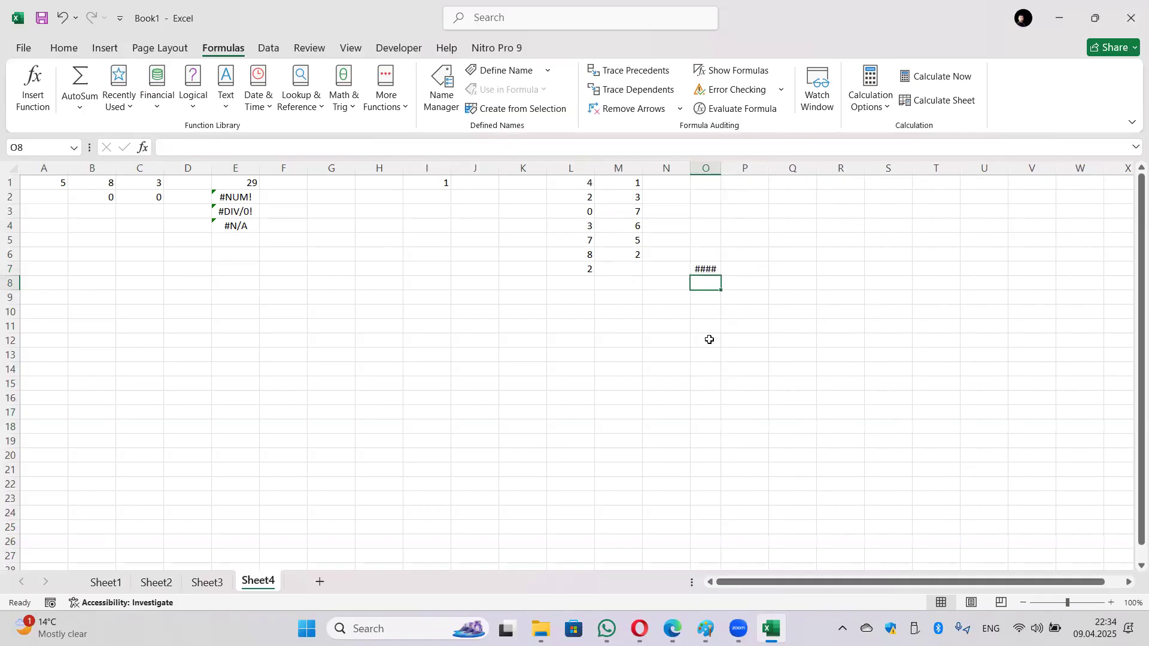
{"action": "left_click", "coordinate": [710, 269]}
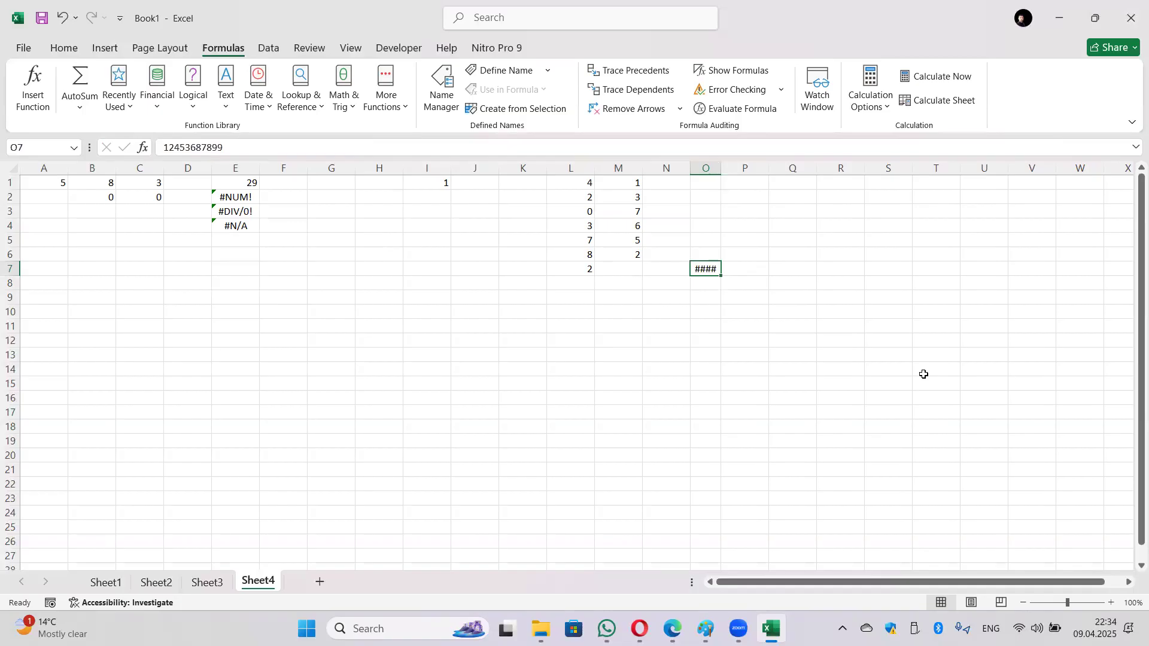
{"action": "left_click", "coordinate": [448, 268]}
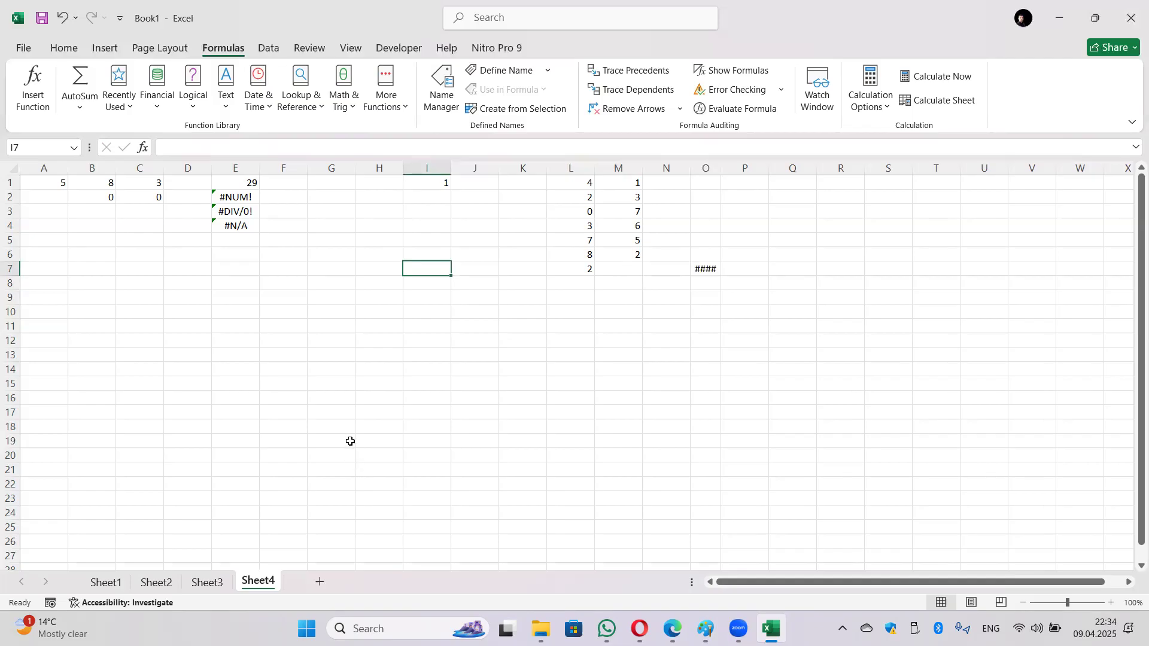
{"action": "left_click", "coordinate": [320, 582]}
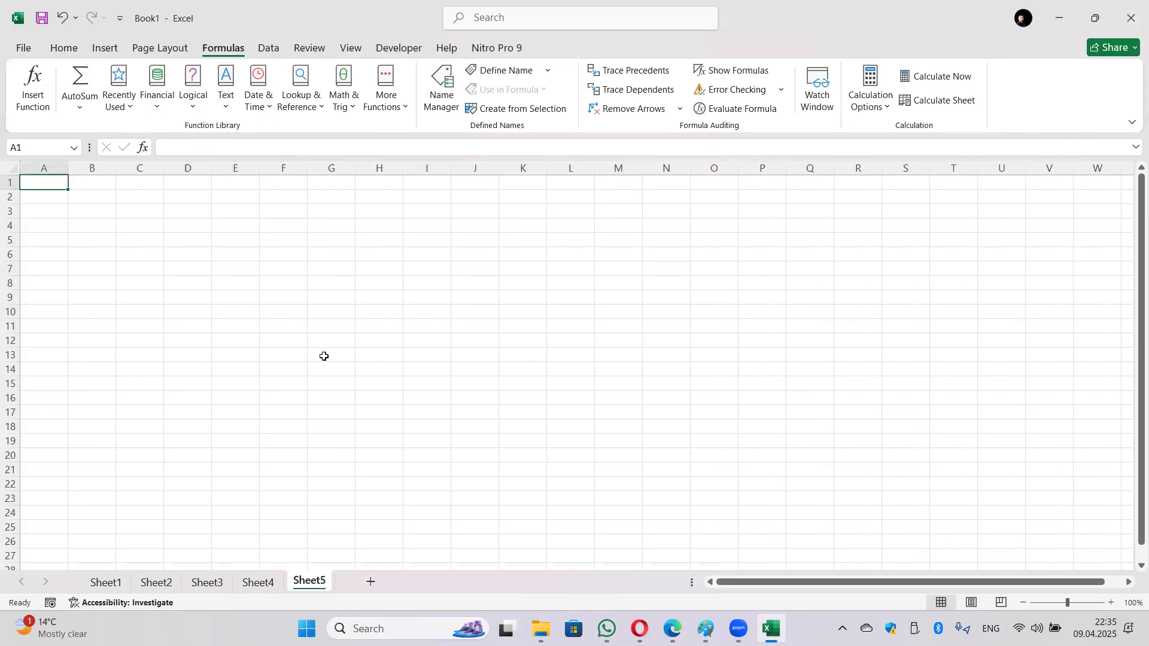
Step: Enter the column headers 0 through 9 across B1:K1
{"action": "key", "text": "Right"}
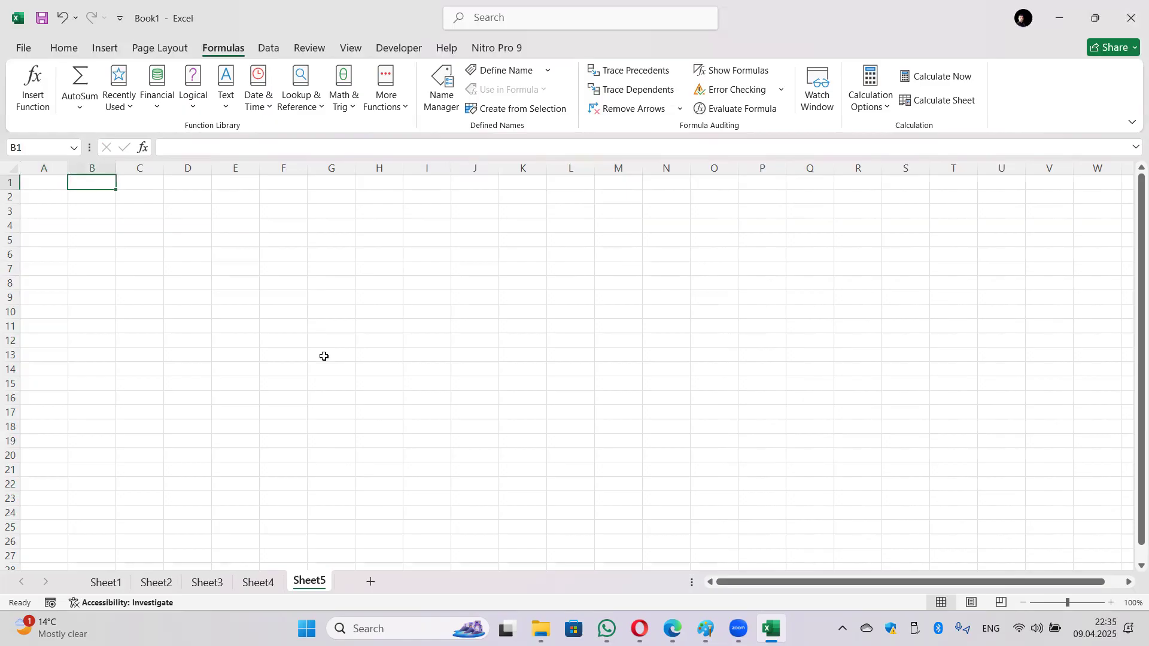
{"action": "type", "text": "1"}
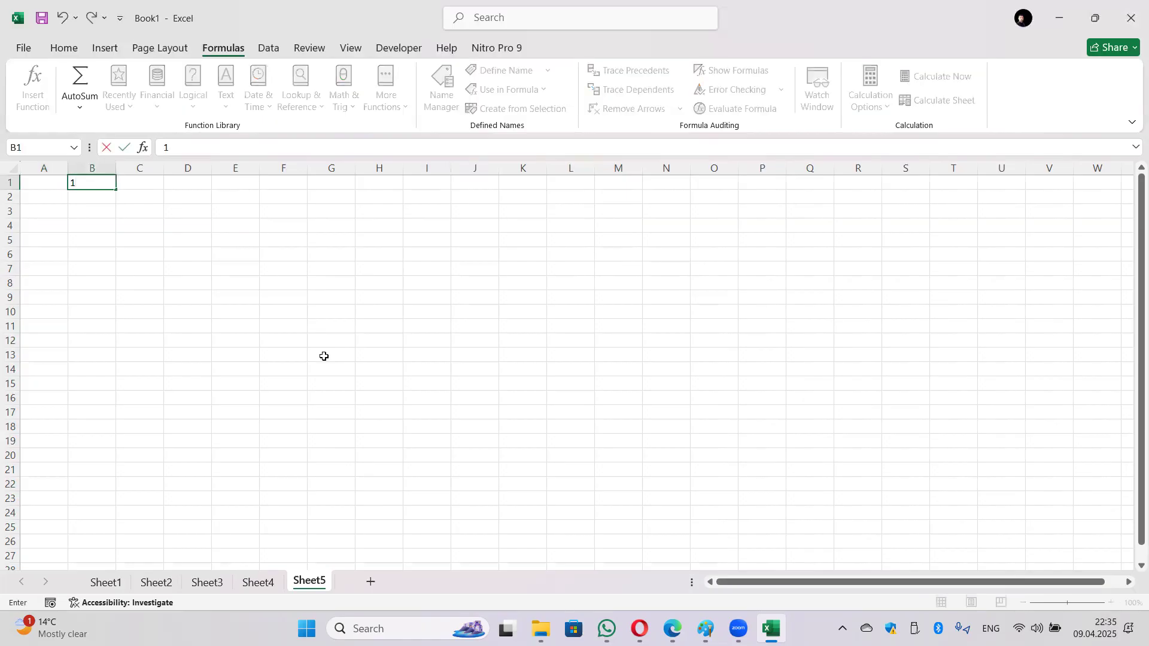
{"action": "key", "text": "Escape"}
{"action": "type", "text": "0\t1"}
{"action": "key", "text": "Tab"}
{"action": "type", "text": "2"}
{"action": "key", "text": "Tab"}
{"action": "type", "text": "3"}
{"action": "key", "text": "Tab"}
{"action": "type", "text": "4\t5"}
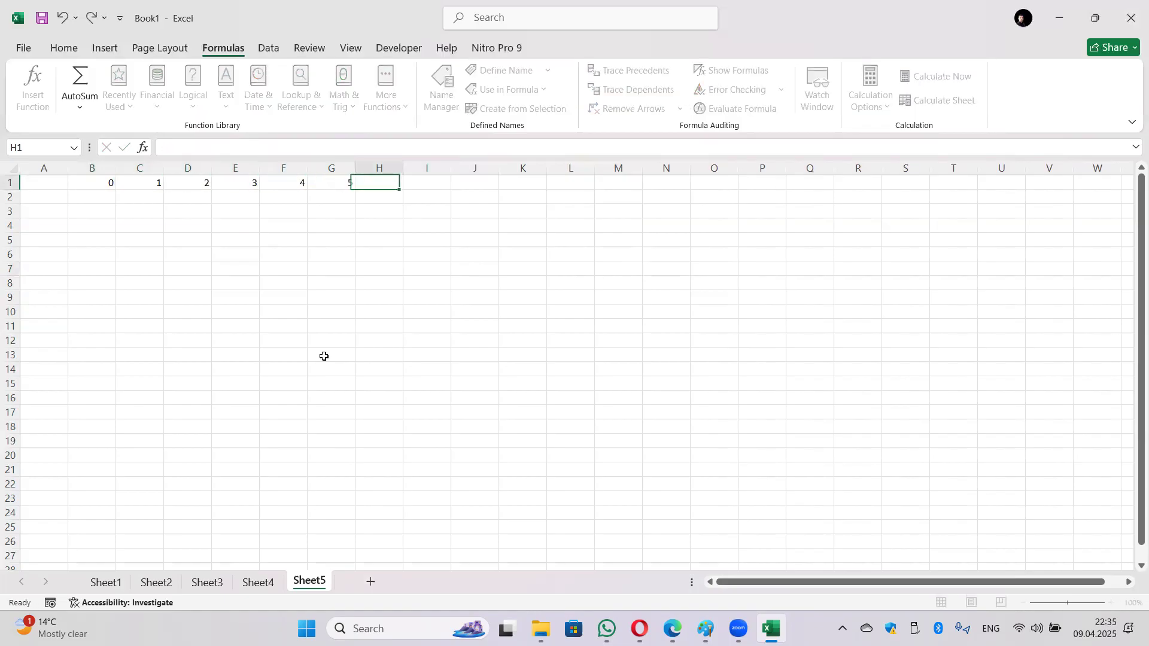
{"action": "type", "text": "\t6\t7\t8\t9"}
{"action": "key", "text": "Return"}
Step: Enter the row labels 1 through 9 down A2:A10
{"action": "key", "text": "Left"}
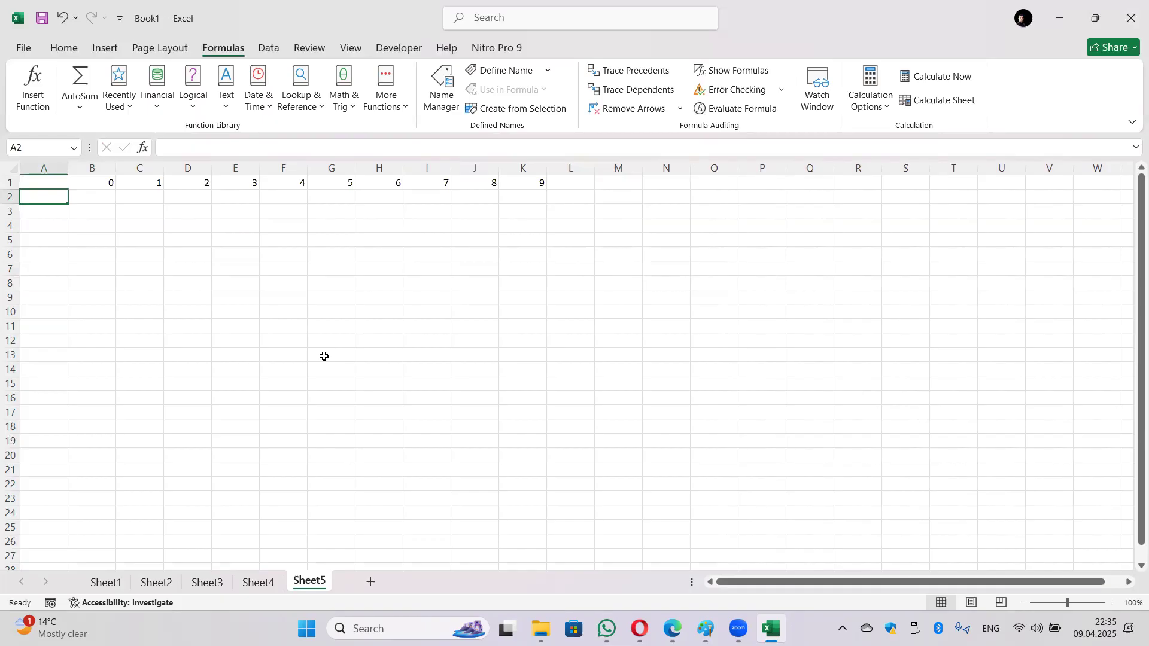
{"action": "type", "text": "1"}
{"action": "key", "text": "Return"}
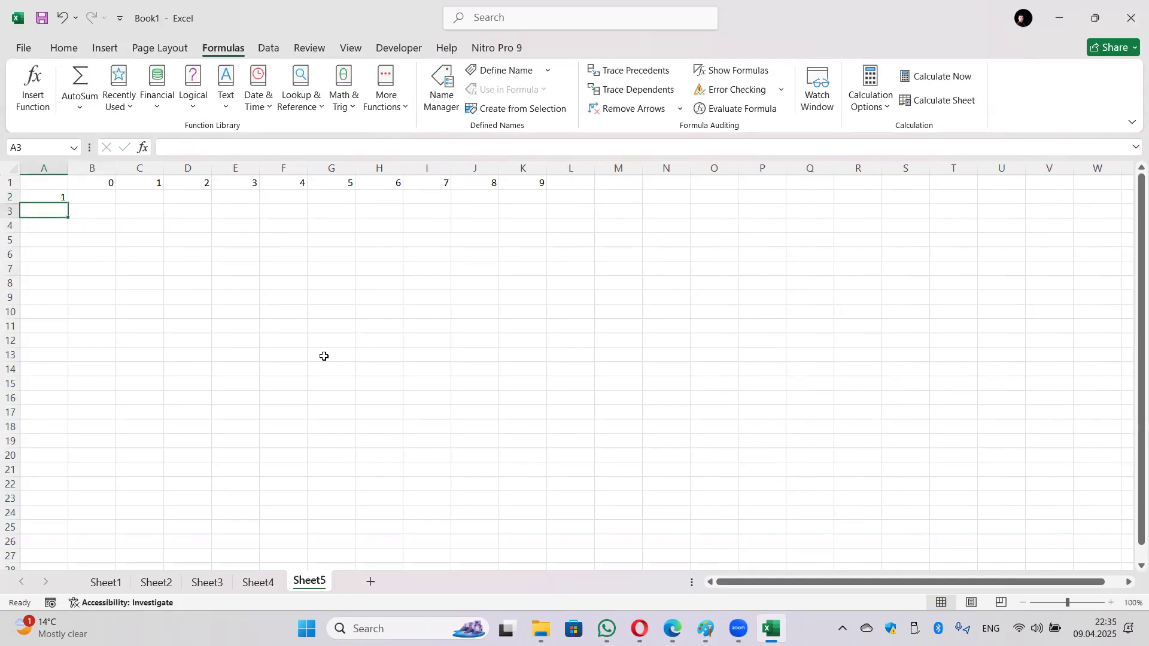
{"action": "type", "text": "2"}
{"action": "key", "text": "Return"}
{"action": "type", "text": "3"}
{"action": "key", "text": "Return"}
{"action": "type", "text": "4"}
{"action": "key", "text": "Return"}
{"action": "type", "text": "5"}
{"action": "key", "text": "Return"}
{"action": "type", "text": "6"}
{"action": "key", "text": "Return"}
{"action": "type", "text": "7"}
{"action": "key", "text": "Return"}
{"action": "type", "text": "8"}
{"action": "key", "text": "Return"}
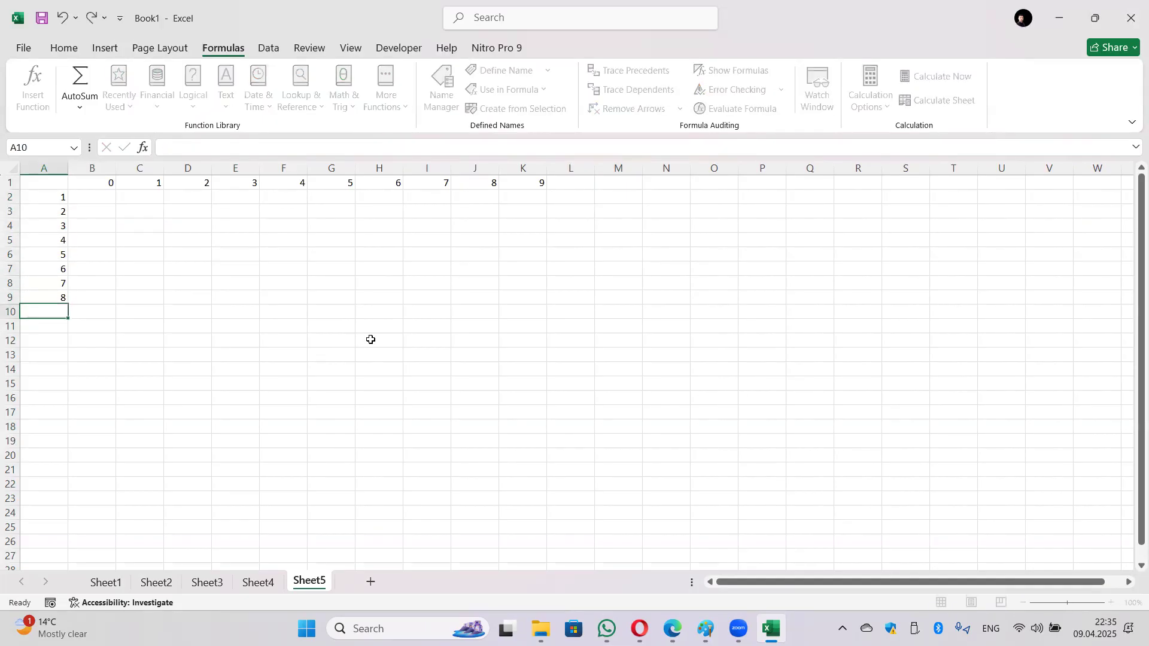
{"action": "type", "text": "9"}
{"action": "key", "text": "Return"}
{"action": "key", "text": "Right"}
{"action": "left_click", "coordinate": [108, 199]}
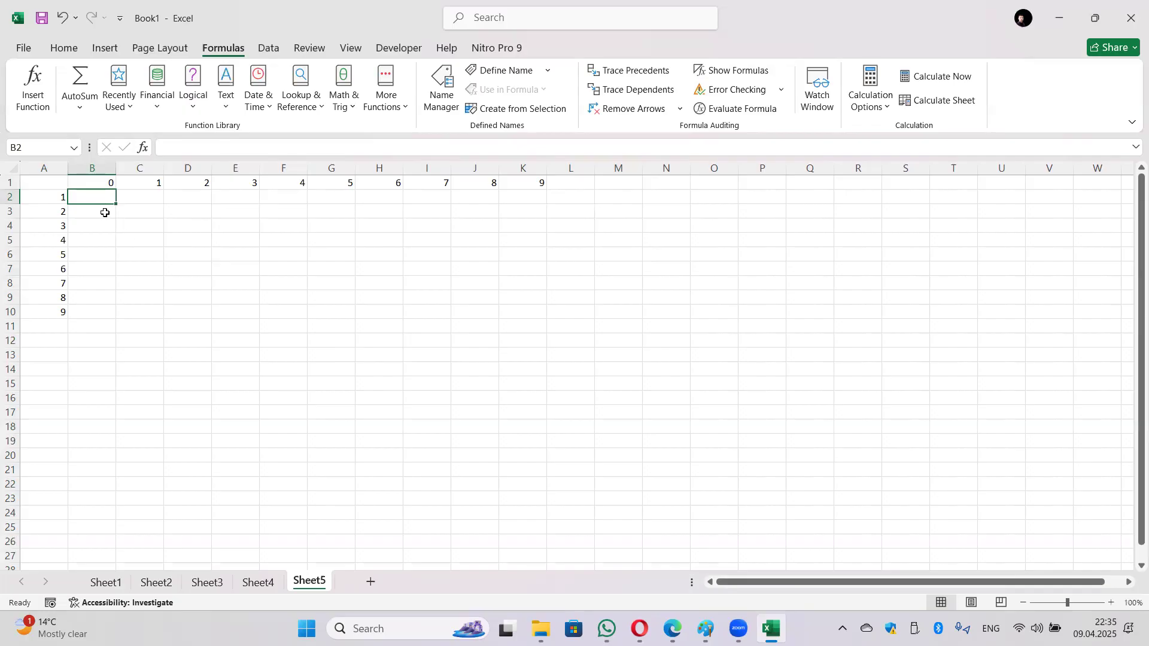
Step: Enter =A2*10+B1 in B2, giving 10
{"action": "type", "text": "="}
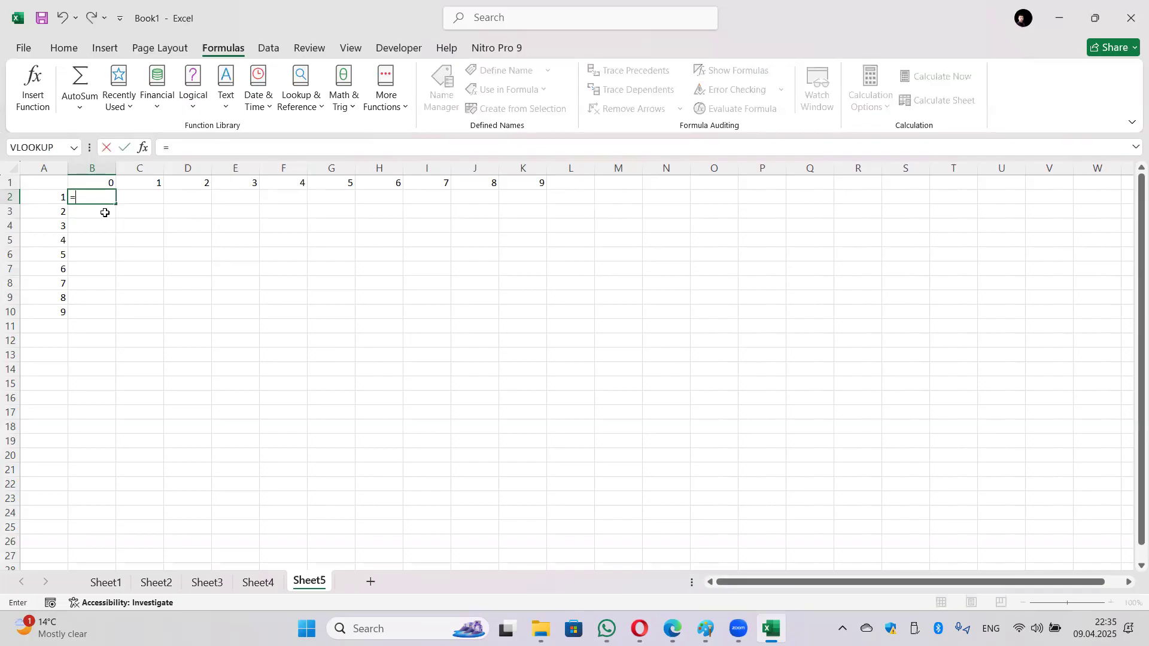
{"action": "left_click", "coordinate": [51, 196]}
{"action": "type", "text": "*10+"}
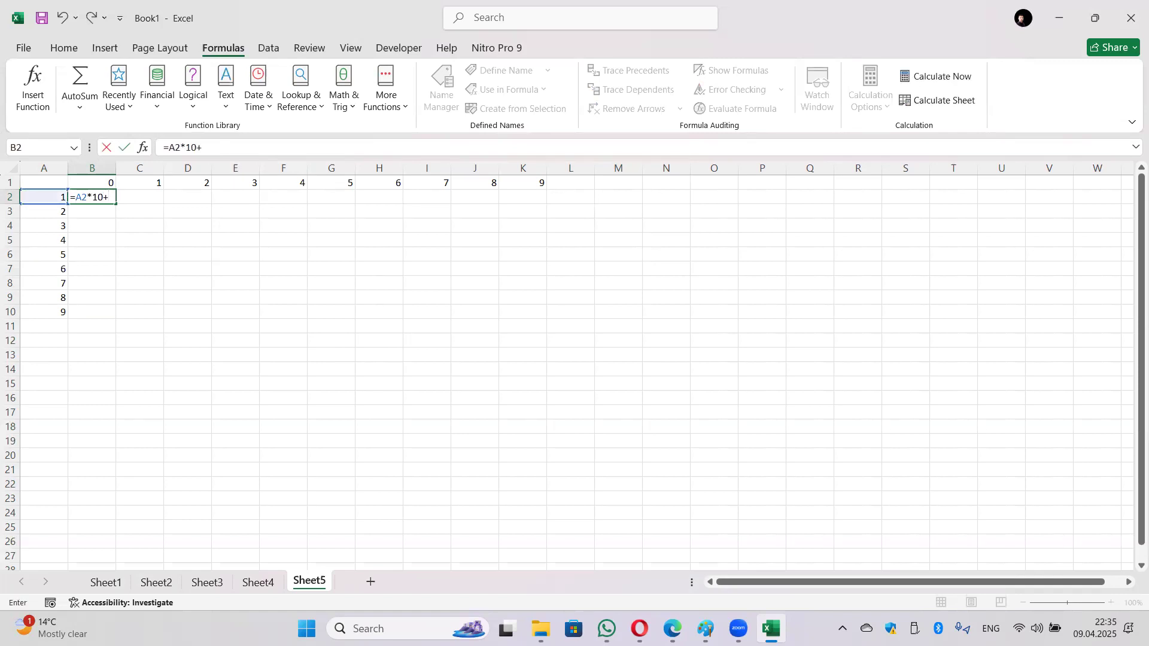
{"action": "left_click", "coordinate": [102, 181]}
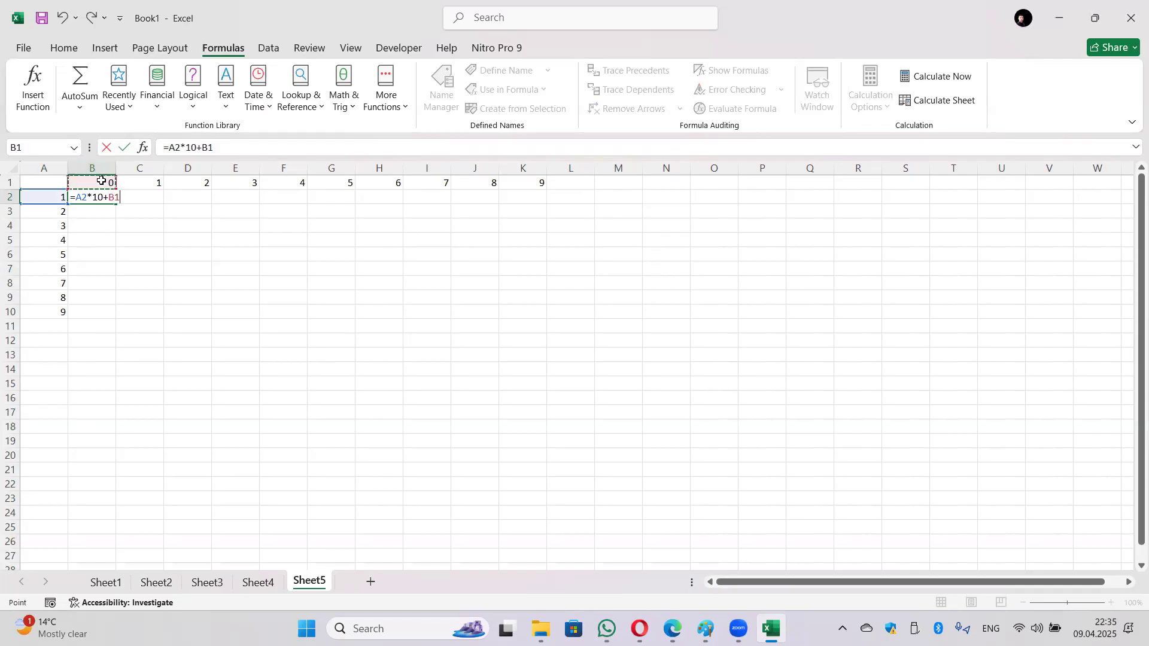
{"action": "key", "text": "Return"}
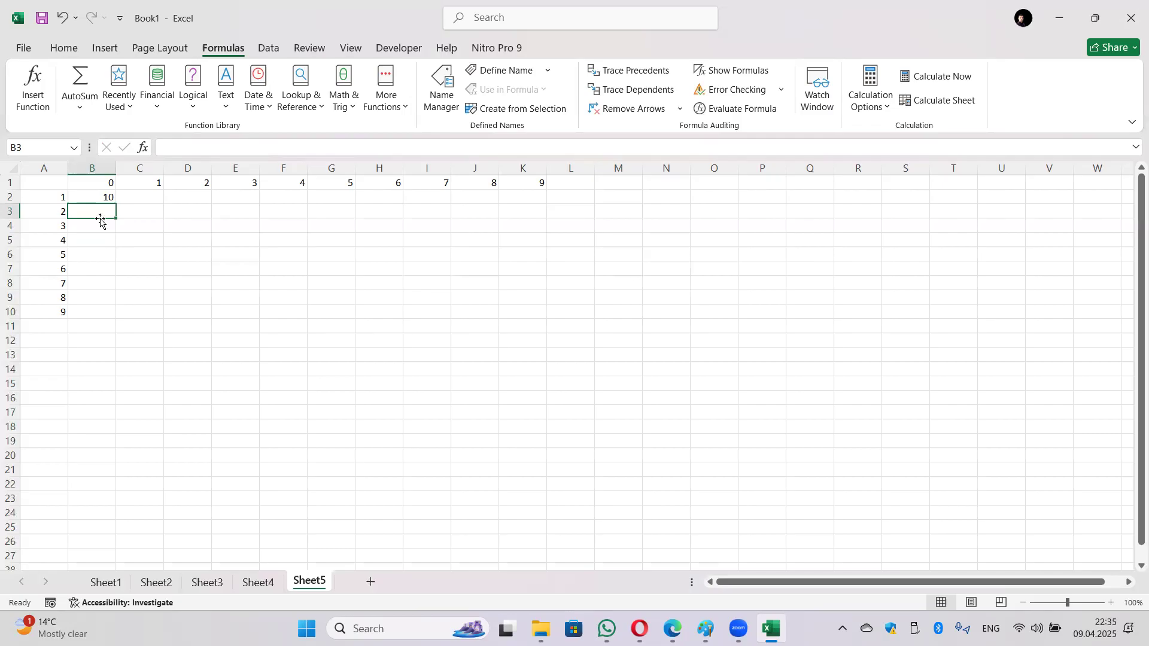
Step: Compare B2's formula with the values in A2 and B1
{"action": "left_click", "coordinate": [98, 198]}
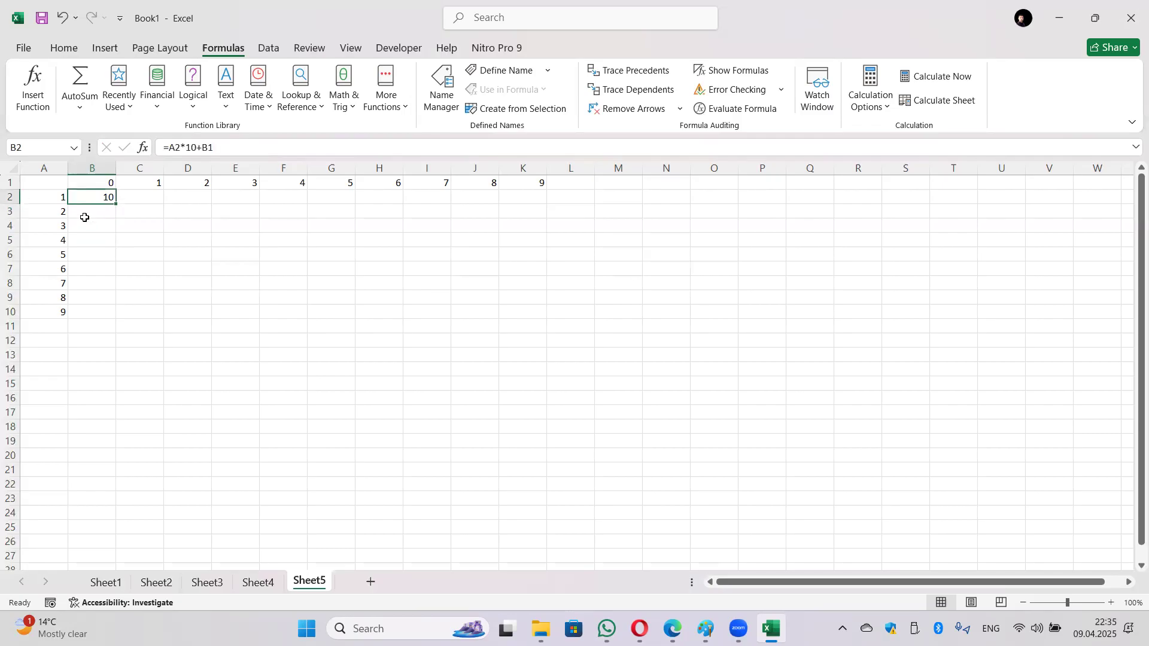
{"action": "left_click", "coordinate": [58, 201]}
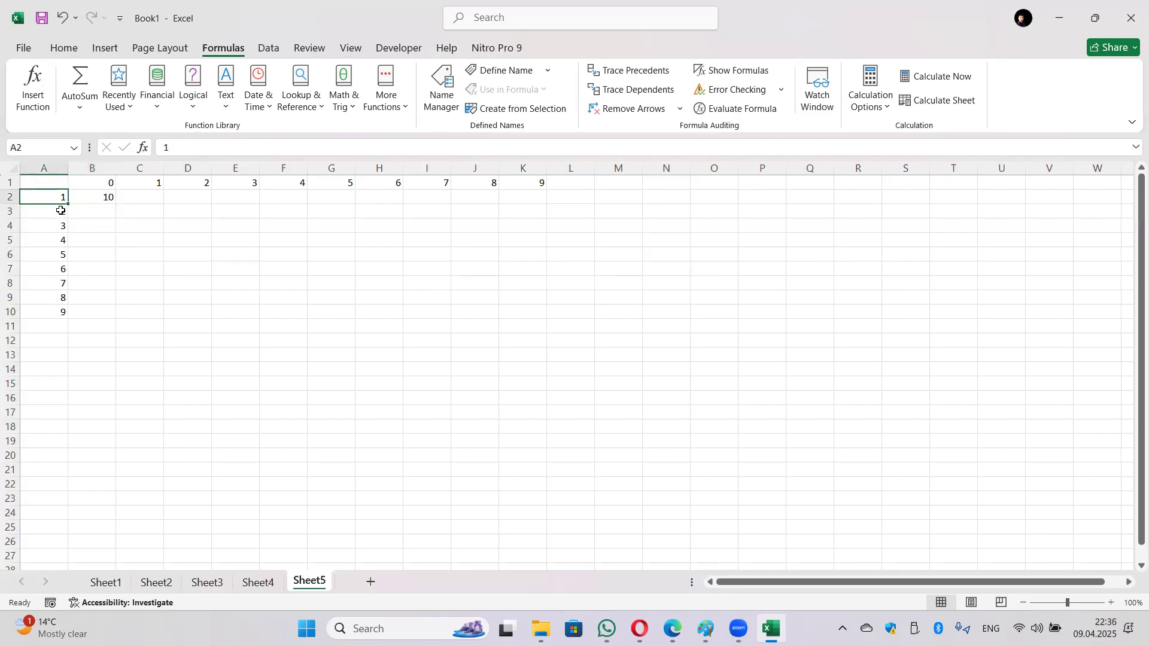
{"action": "left_click", "coordinate": [92, 201]}
{"action": "left_click", "coordinate": [111, 181]}
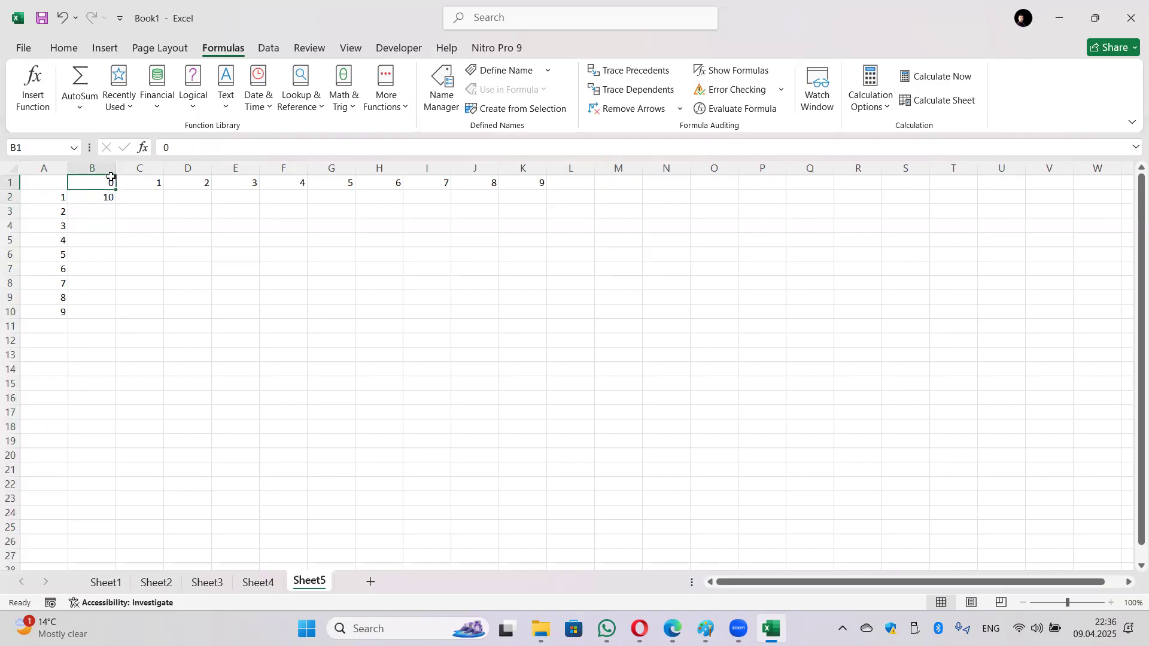
{"action": "left_click", "coordinate": [53, 200]}
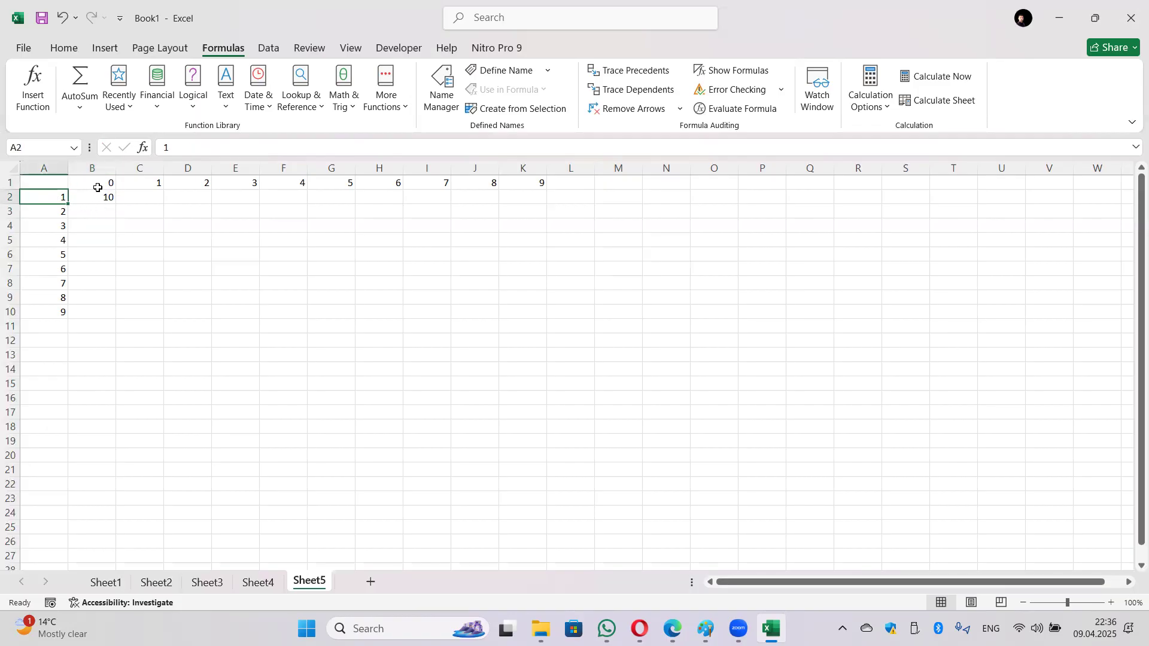
{"action": "left_click", "coordinate": [94, 199]}
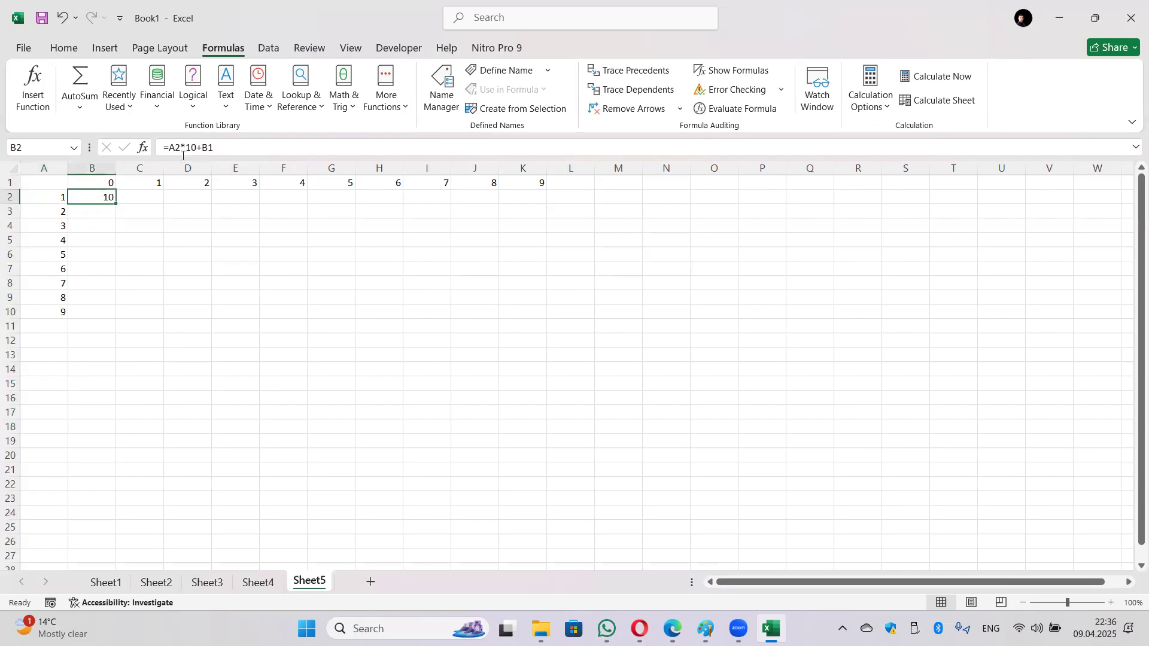
{"action": "left_click", "coordinate": [96, 182]}
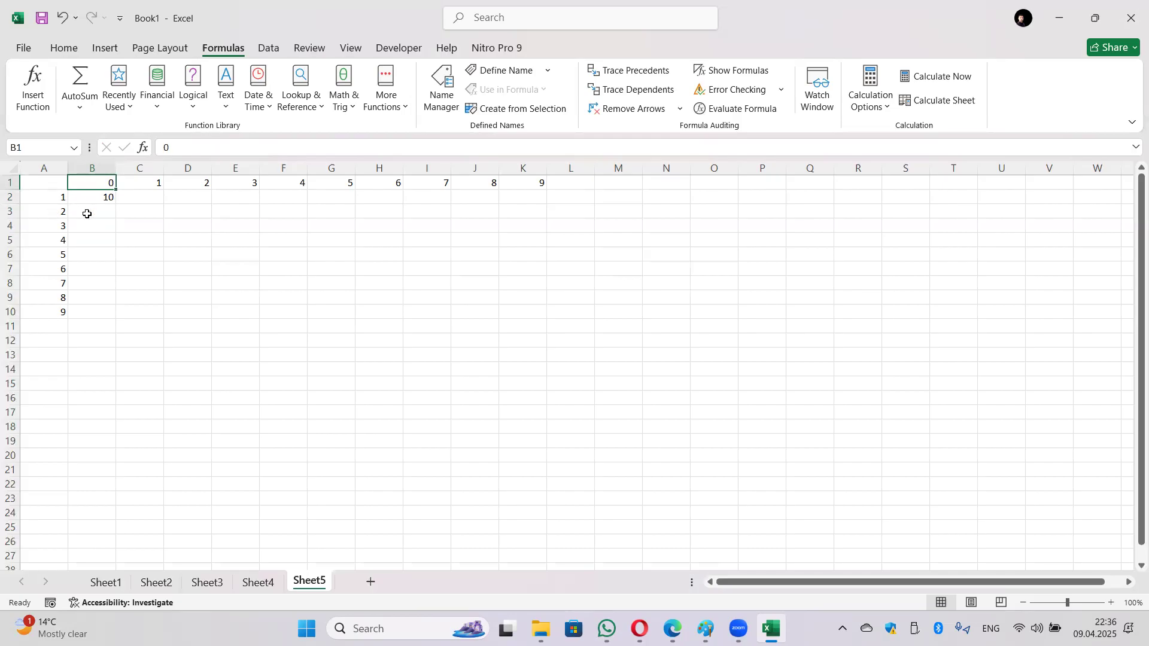
{"action": "left_click", "coordinate": [107, 197]}
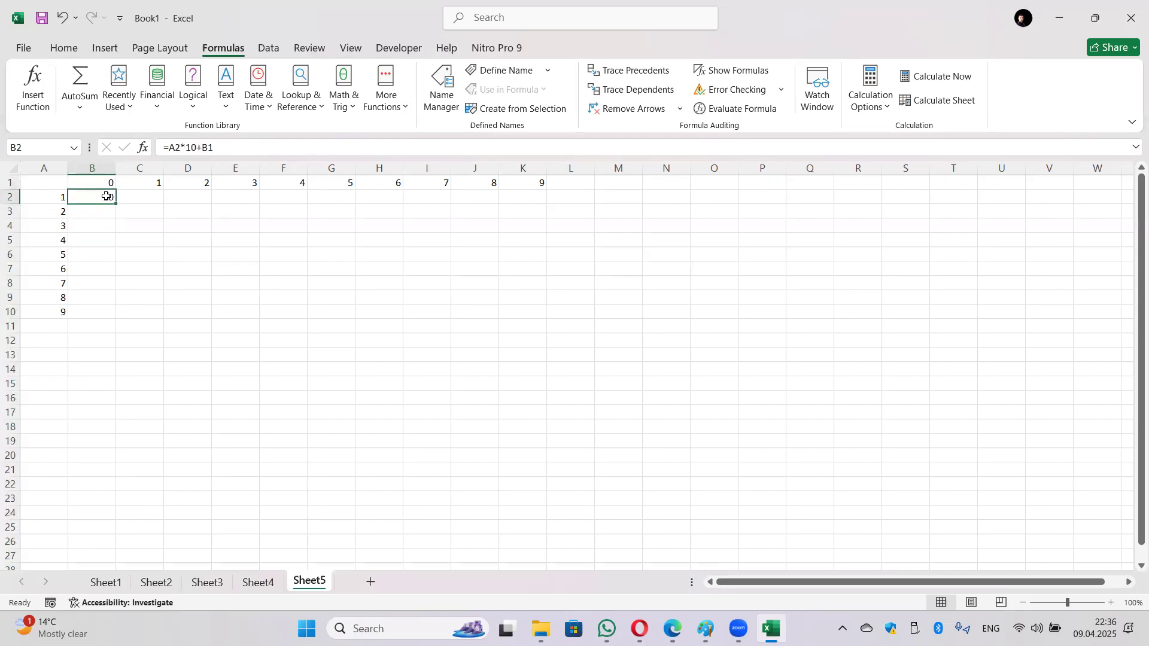
{"action": "left_click_drag", "start_coordinate": [117, 204], "coordinate": [537, 320]}
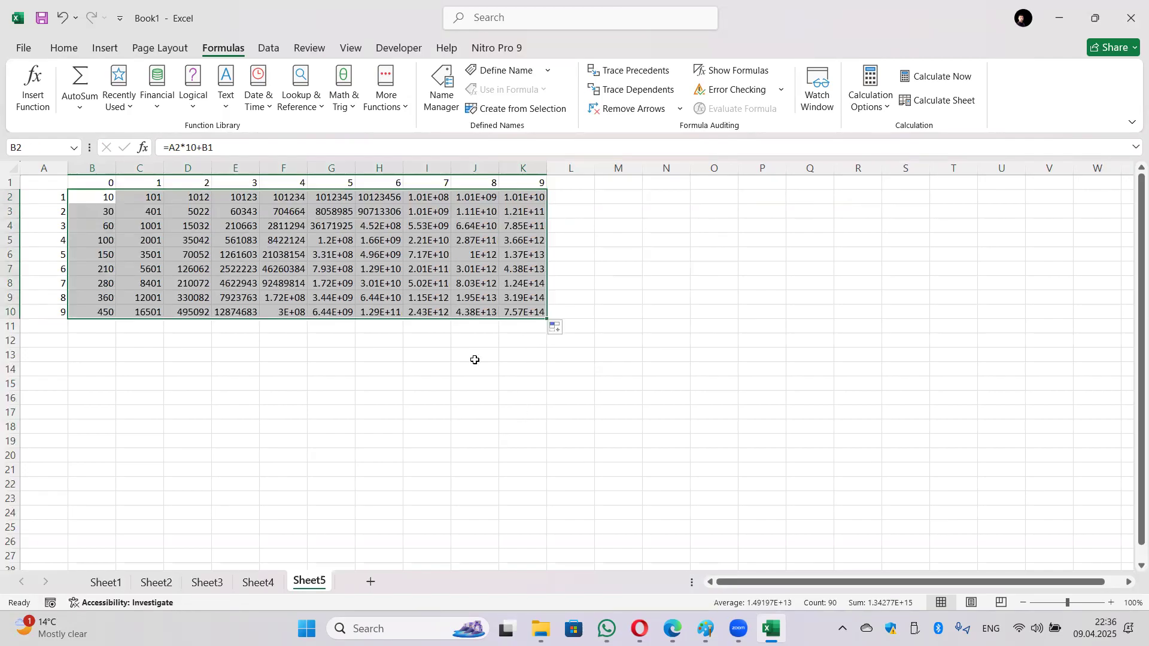
{"action": "key", "text": "ctrl+z"}
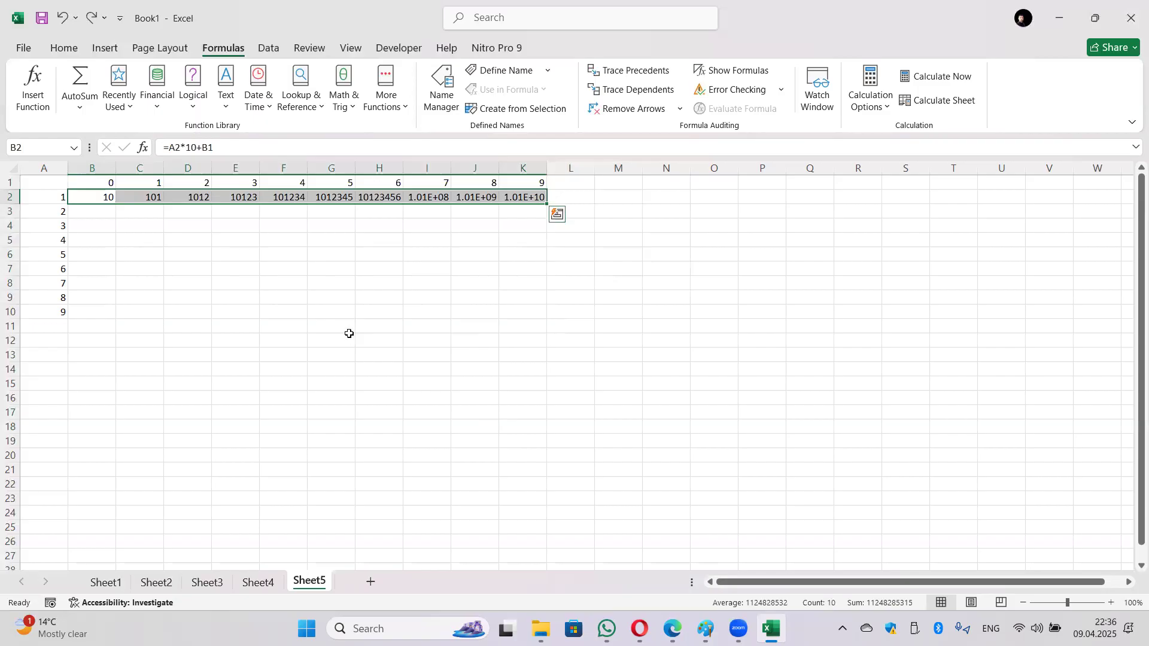
{"action": "key", "text": "ctrl+z"}
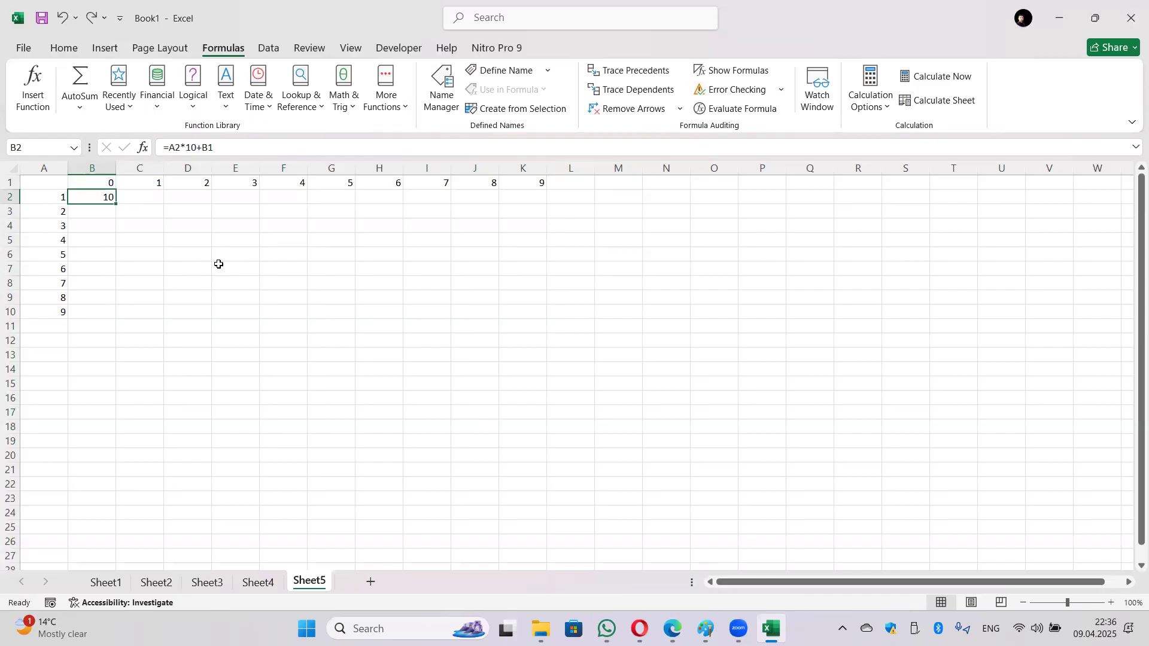
{"action": "left_click_drag", "start_coordinate": [115, 204], "coordinate": [327, 205]}
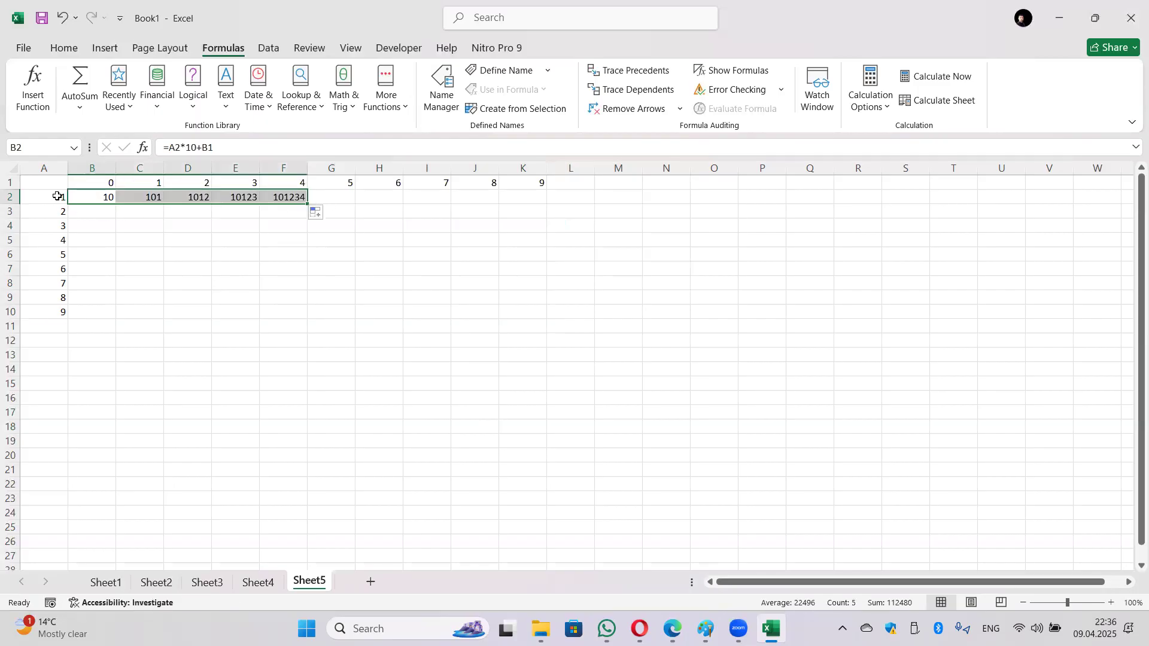
{"action": "key", "text": "ctrl+z"}
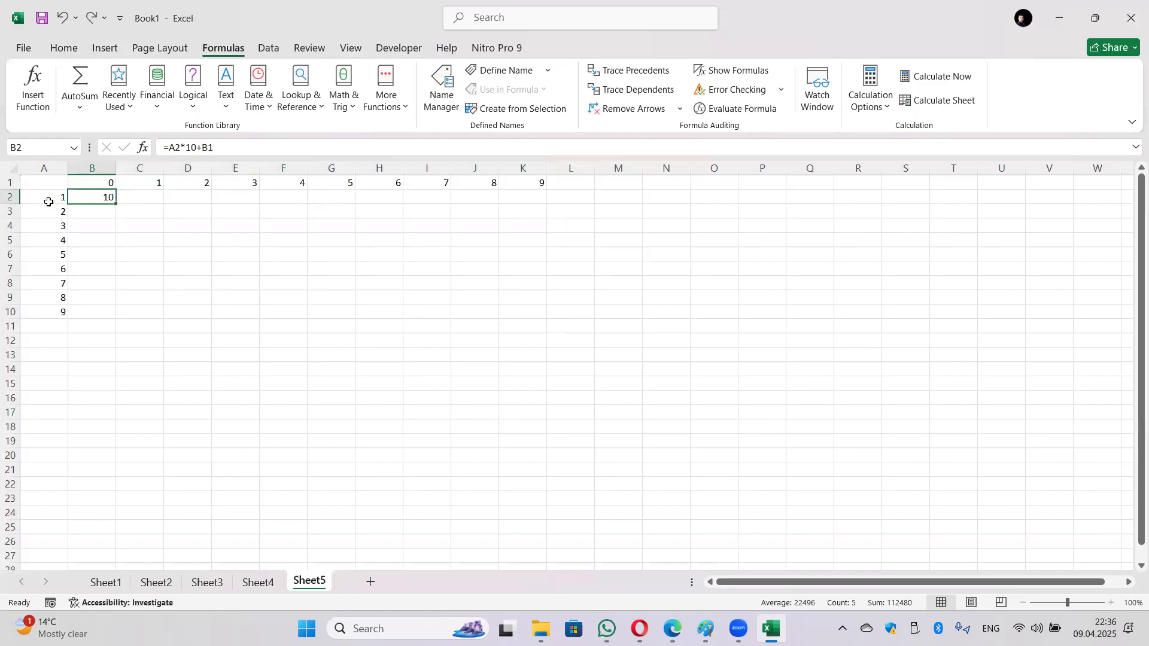
Step: Lock the column reference in B2's formula, making it =$A2*10+B1
{"action": "left_click", "coordinate": [163, 149]}
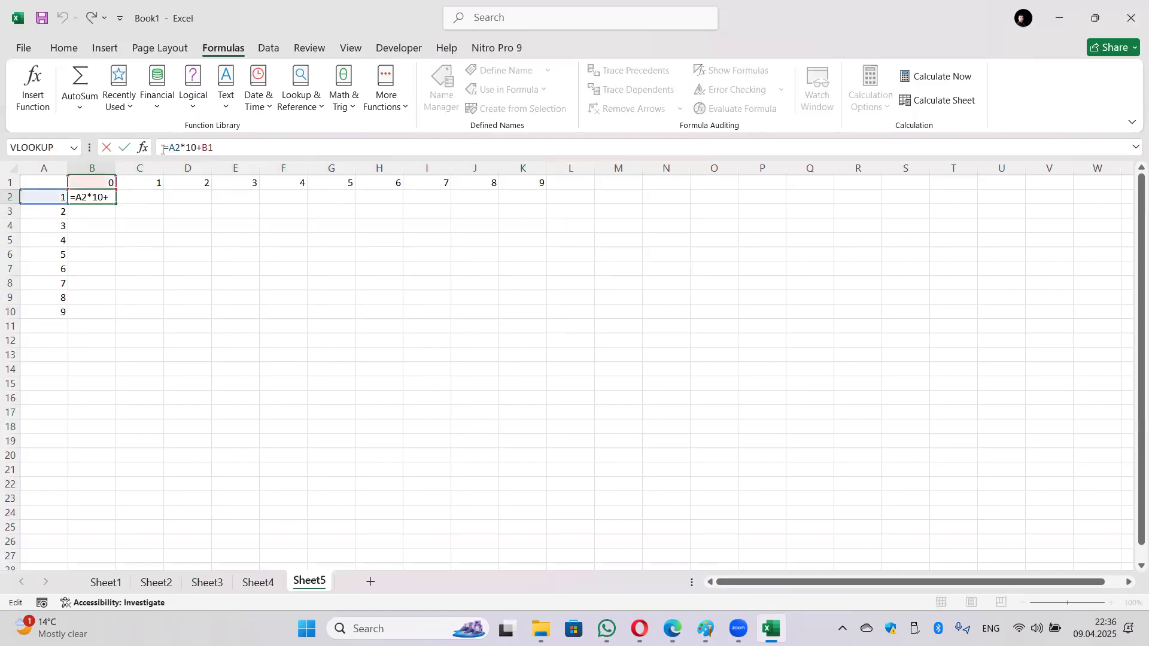
{"action": "type", "text": "$"}
{"action": "key", "text": "Return"}
Step: Fill B2's formula across to K2 (11–19) and down to B10 (30 to 450)
{"action": "left_click", "coordinate": [97, 196]}
{"action": "left_click_drag", "start_coordinate": [192, 204], "coordinate": [551, 205]}
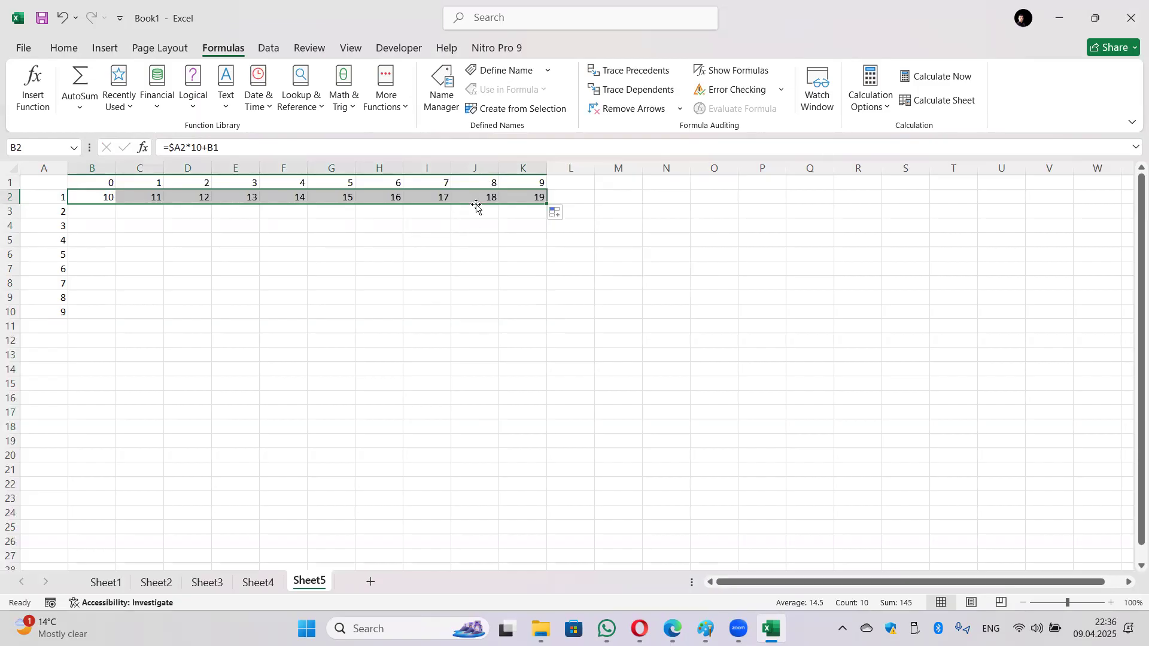
{"action": "left_click", "coordinate": [97, 208]}
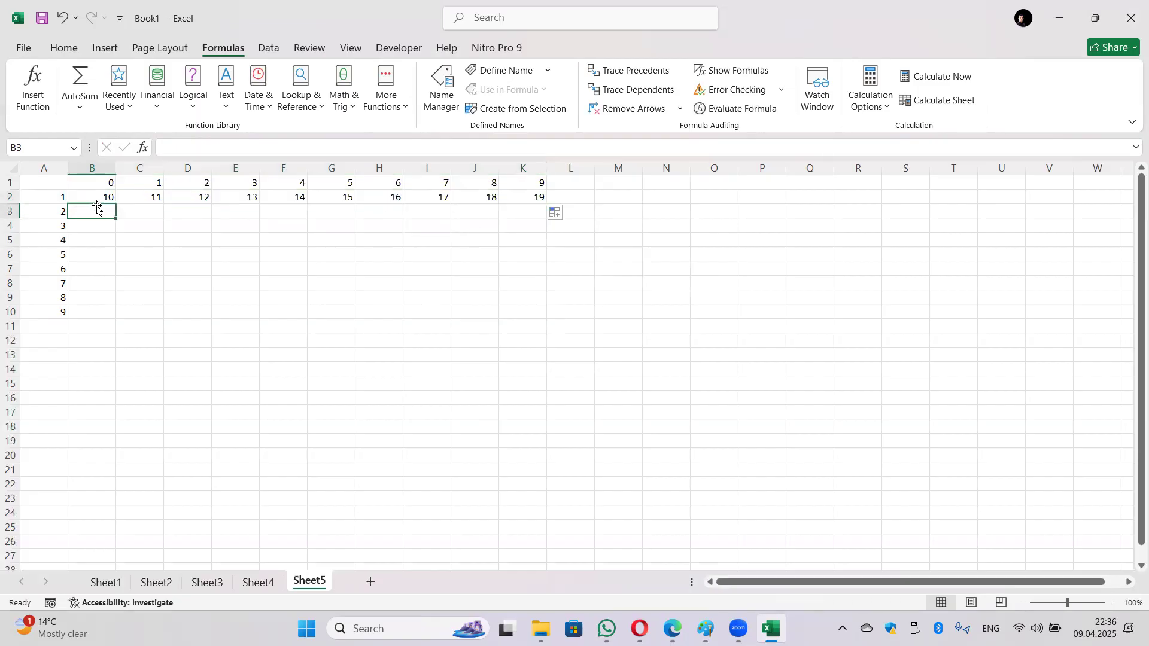
{"action": "left_click", "coordinate": [108, 198]}
{"action": "left_click_drag", "start_coordinate": [115, 206], "coordinate": [115, 323]}
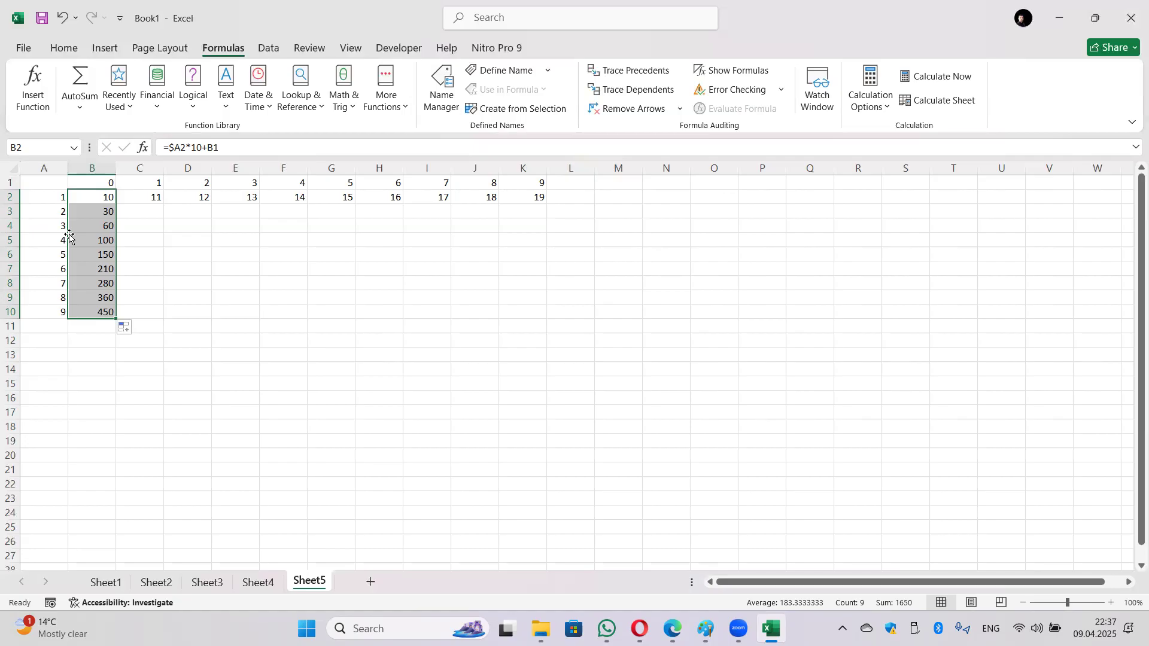
Step: Inspect the copied formulas, then change B3's formula to =$A3*10+B$2
{"action": "left_click", "coordinate": [103, 213]}
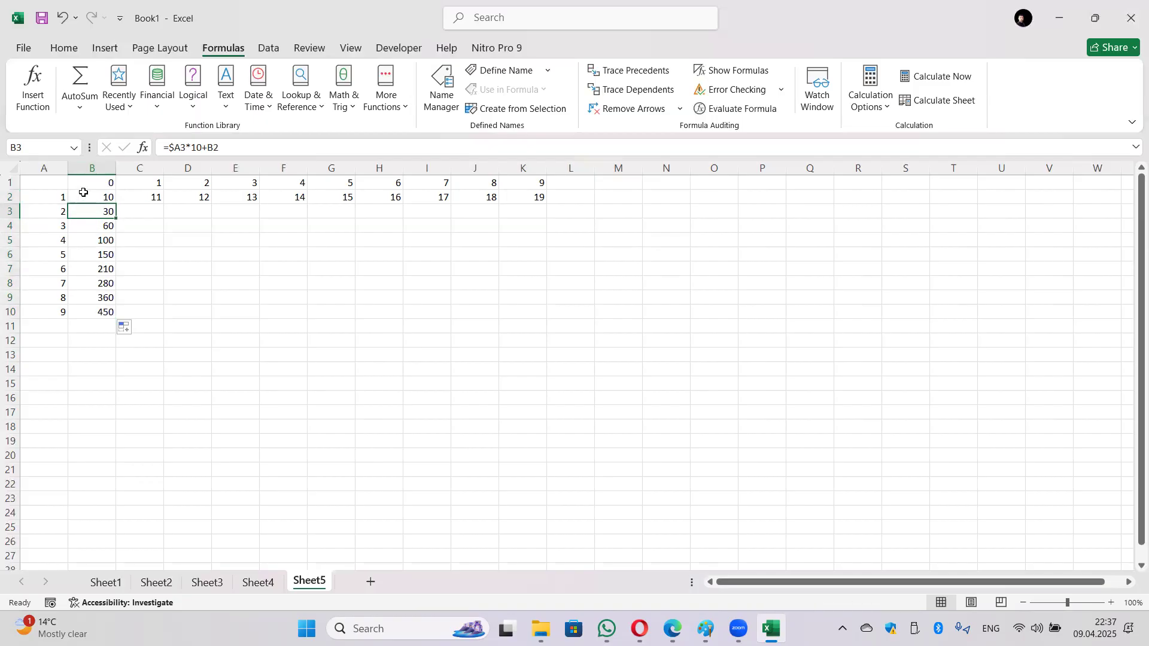
{"action": "left_click", "coordinate": [87, 198]}
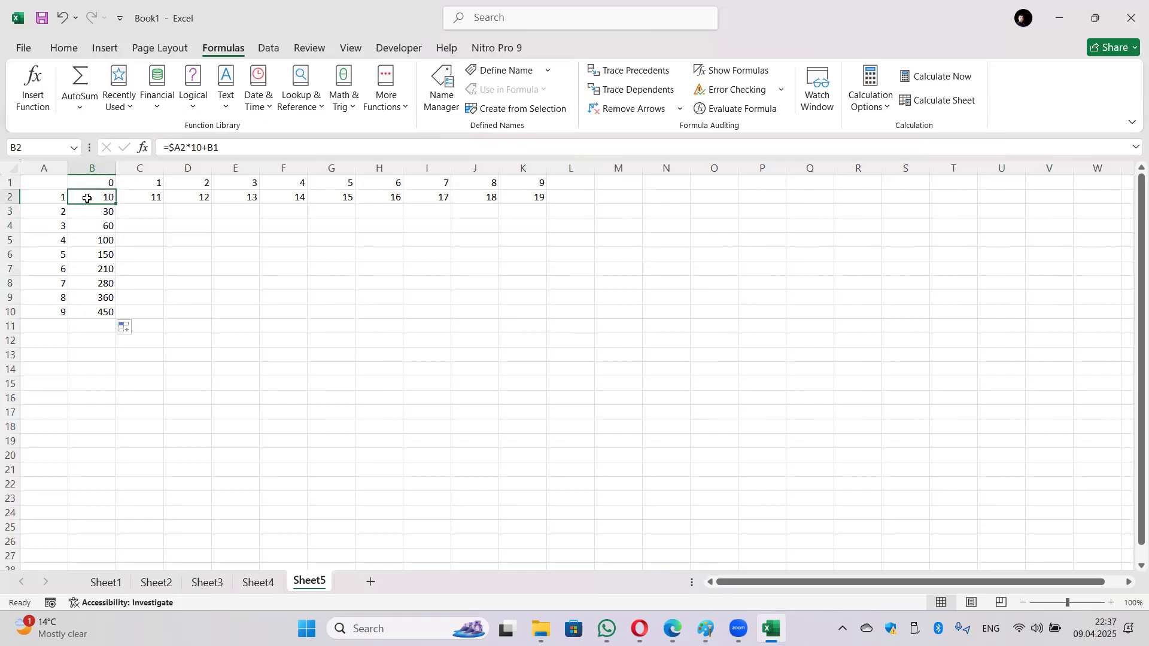
{"action": "left_click", "coordinate": [100, 213]}
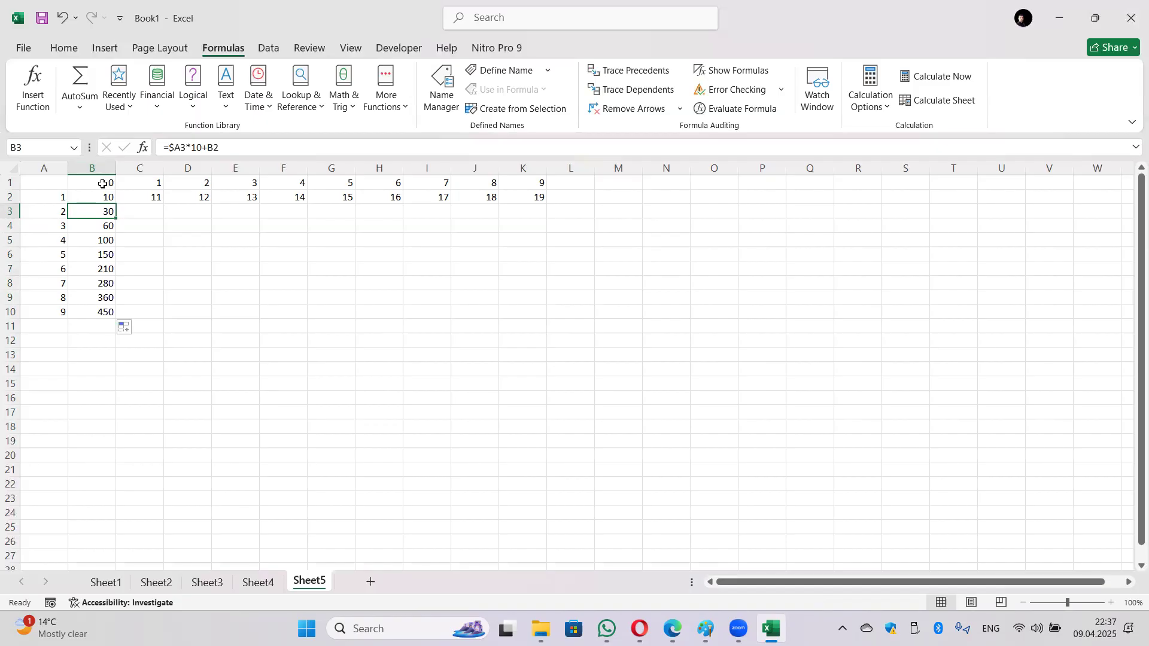
{"action": "left_click", "coordinate": [213, 149]}
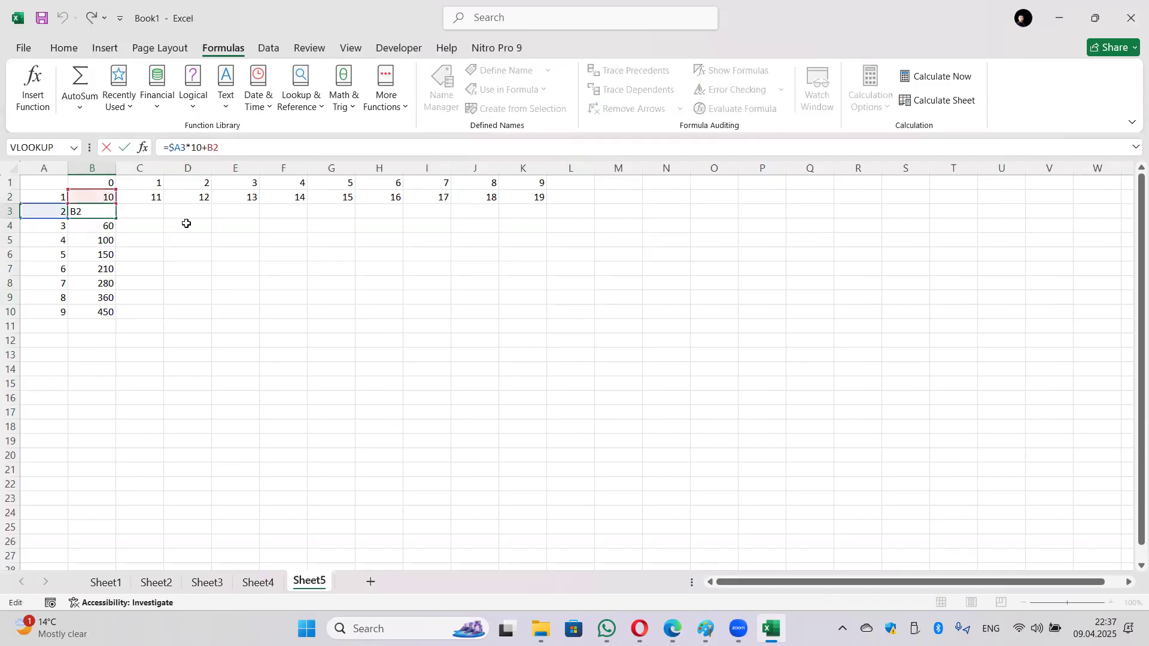
{"action": "type", "text": "$"}
{"action": "key", "text": "Return"}
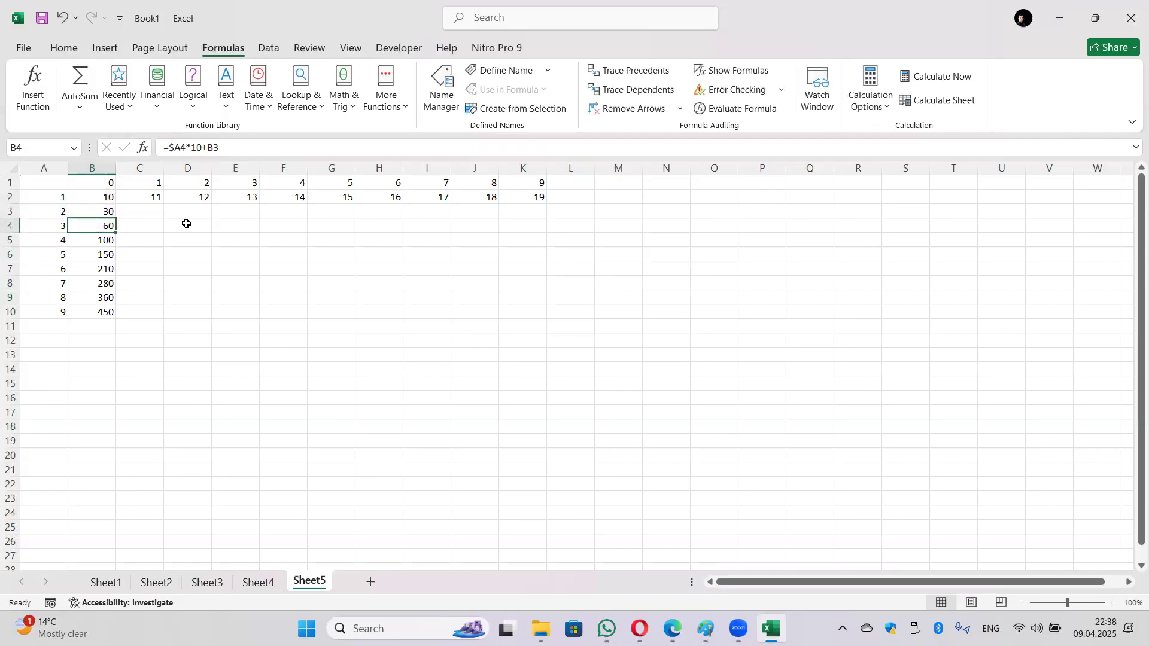
{"action": "left_click", "coordinate": [108, 206]}
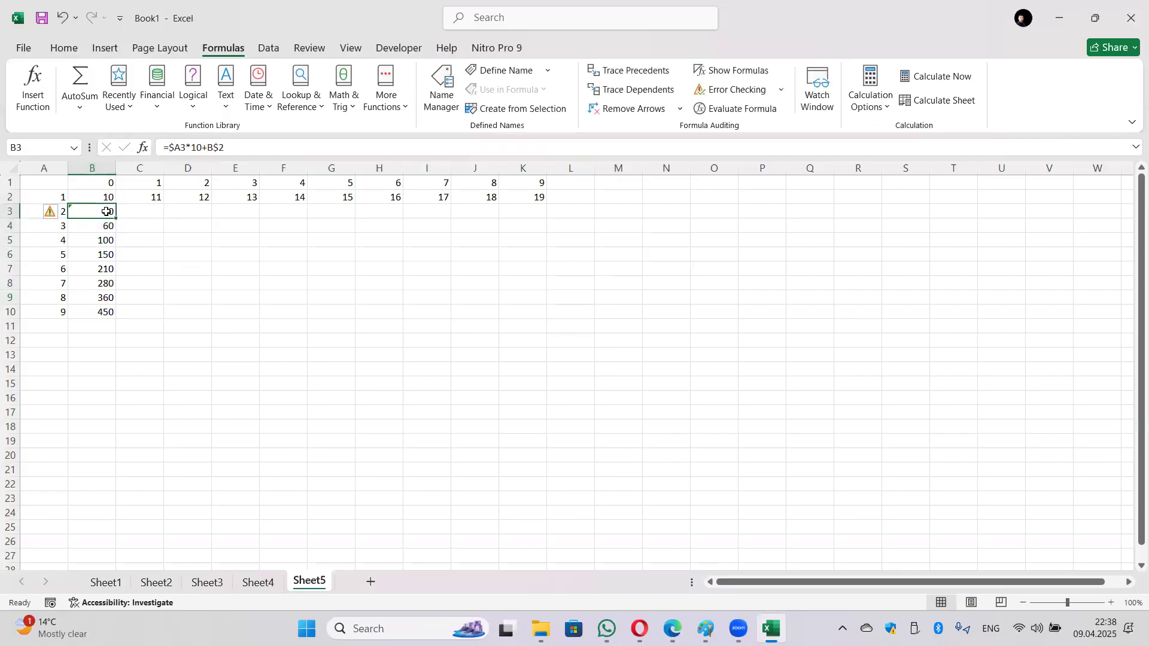
Step: Change B2's formula to =$A2*10+B$1
{"action": "left_click", "coordinate": [106, 196]}
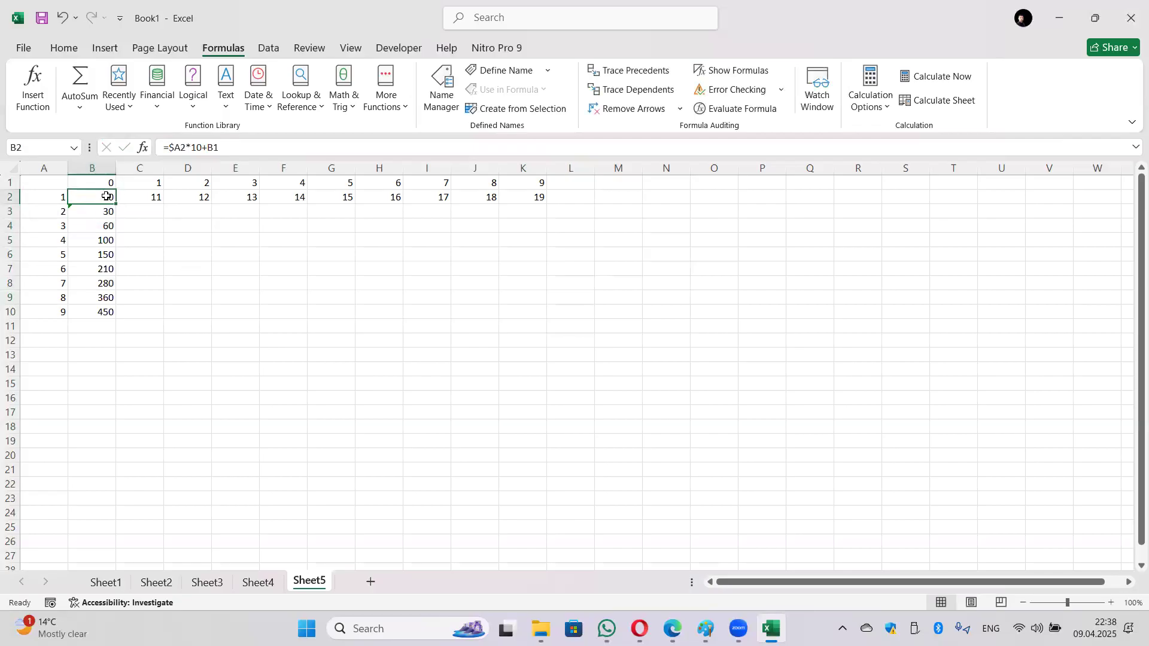
{"action": "left_click", "coordinate": [215, 148]}
{"action": "type", "text": "$"}
{"action": "key", "text": "Return"}
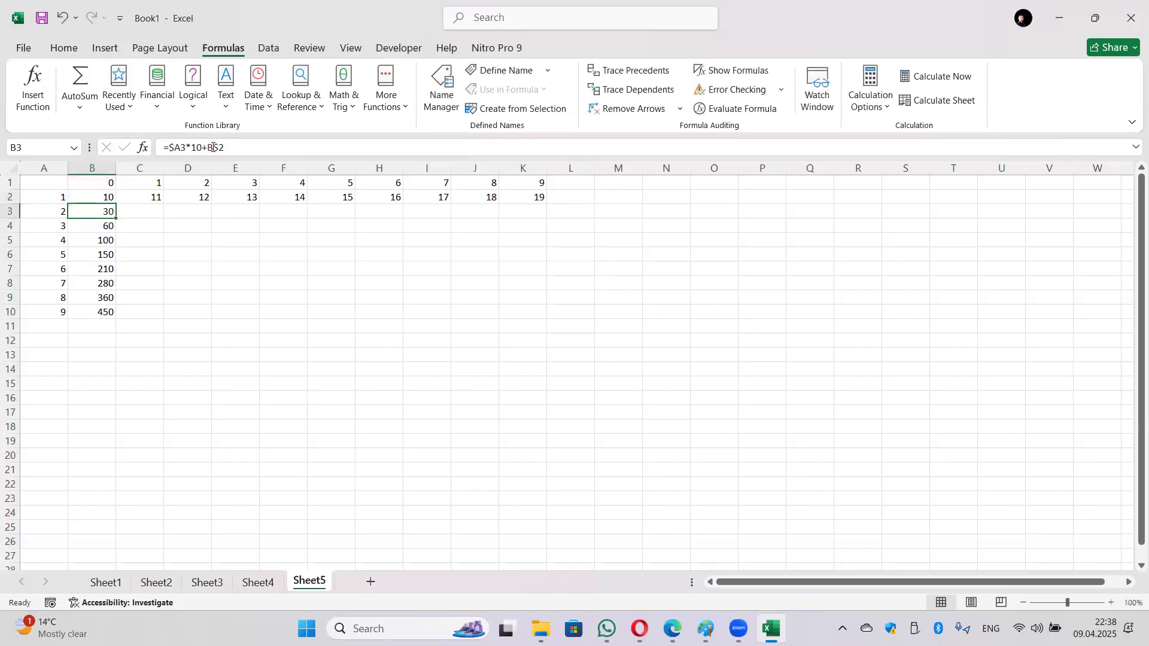
{"action": "left_click", "coordinate": [103, 198]}
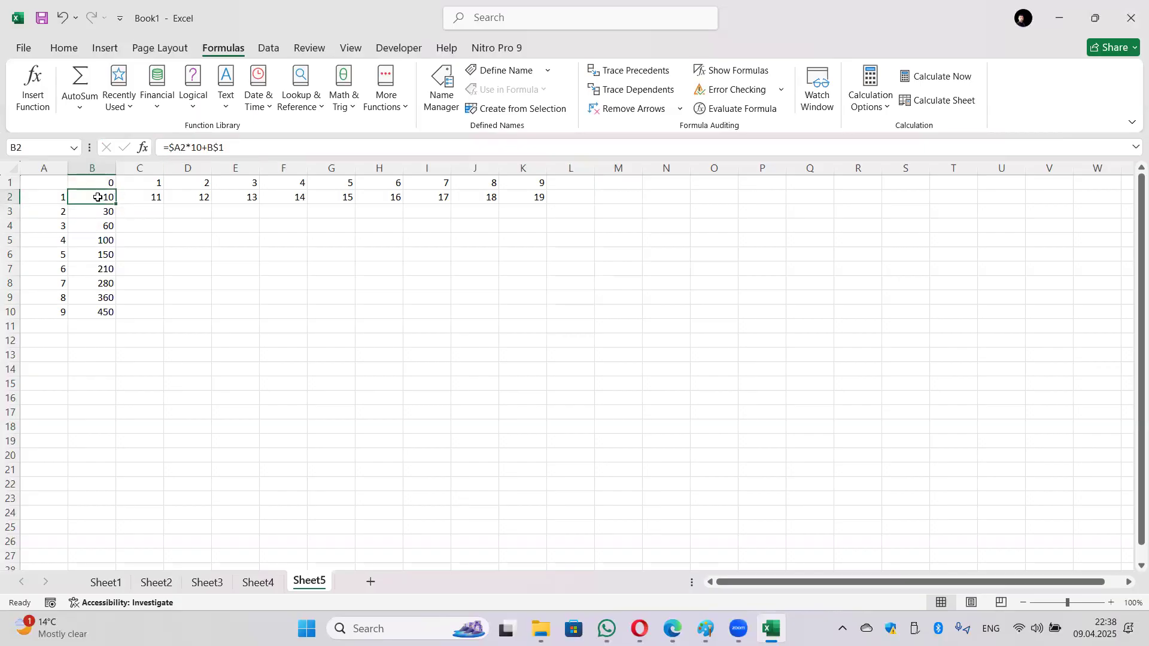
Step: Copy B2's formula across B2:K10 and highlight the row labels and header values
{"action": "left_click_drag", "start_coordinate": [118, 205], "coordinate": [503, 333]}
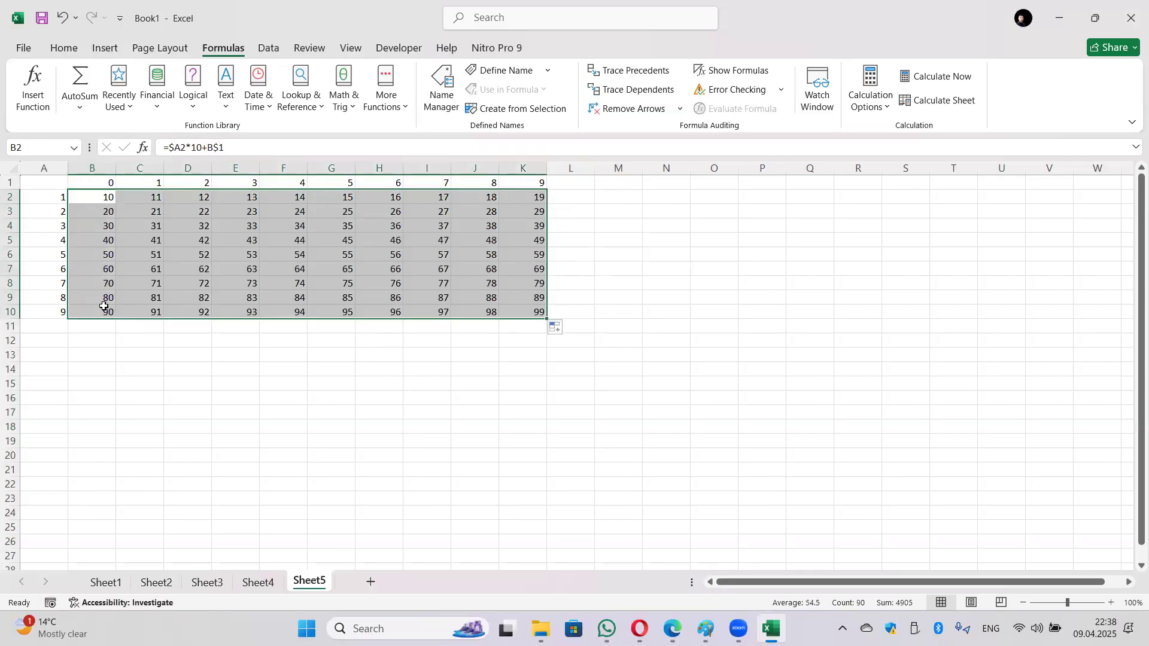
{"action": "left_click_drag", "start_coordinate": [58, 196], "coordinate": [59, 297]}
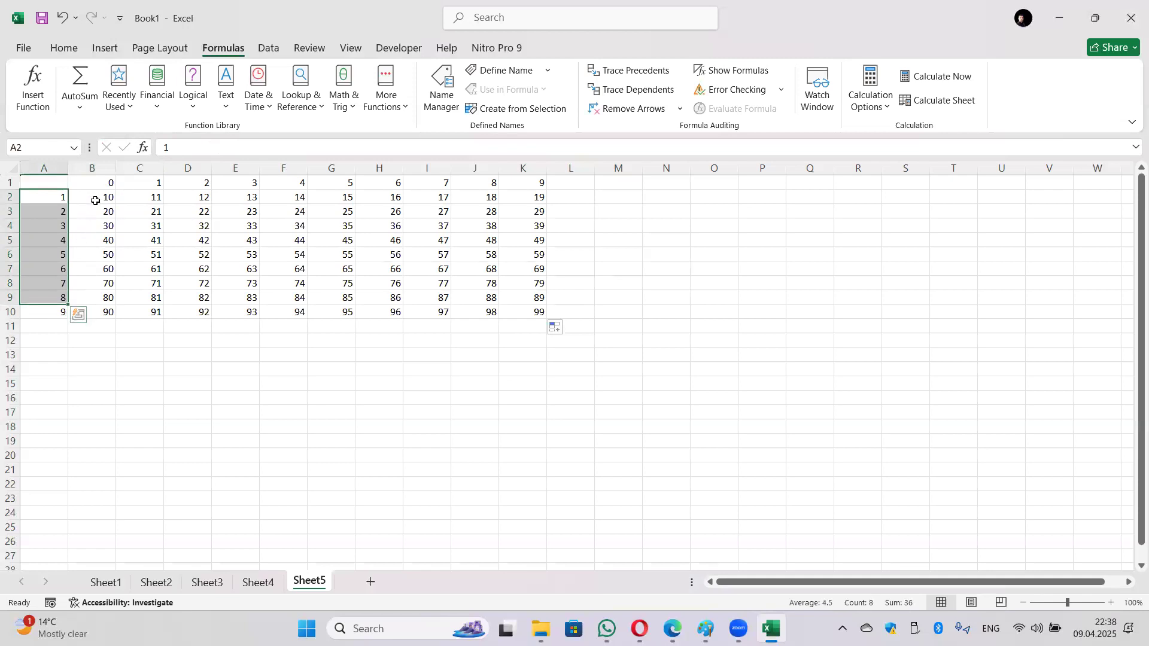
{"action": "left_click_drag", "start_coordinate": [94, 186], "coordinate": [531, 187]}
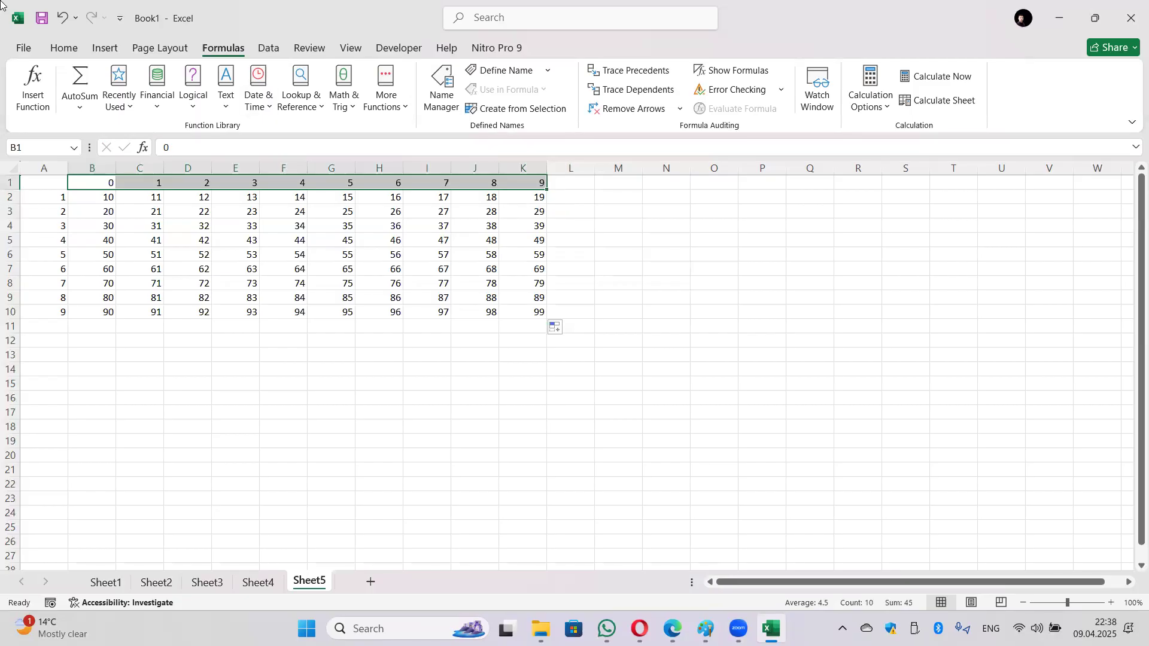
{"action": "left_click_drag", "start_coordinate": [49, 190], "coordinate": [35, 310]}
{"action": "left_click_drag", "start_coordinate": [113, 187], "coordinate": [531, 183]}
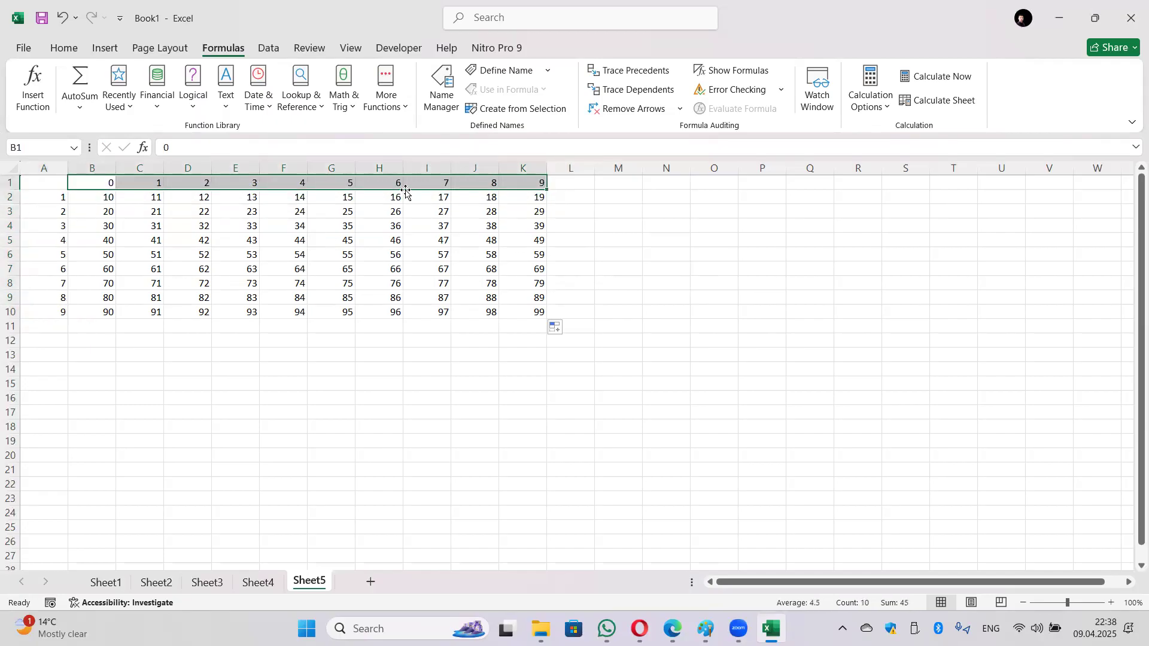
Step: Check the copied formulas in I5 and B2, then select the headers B1:K1
{"action": "left_click", "coordinate": [48, 242]}
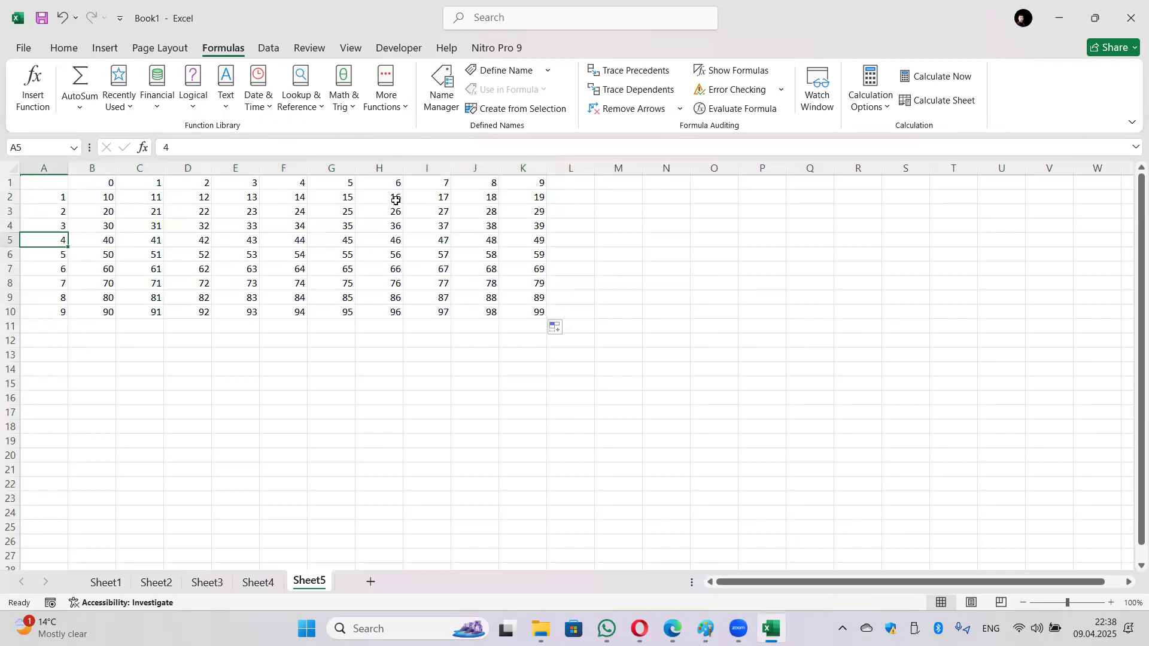
{"action": "left_click", "coordinate": [441, 181]}
{"action": "left_click", "coordinate": [443, 240]}
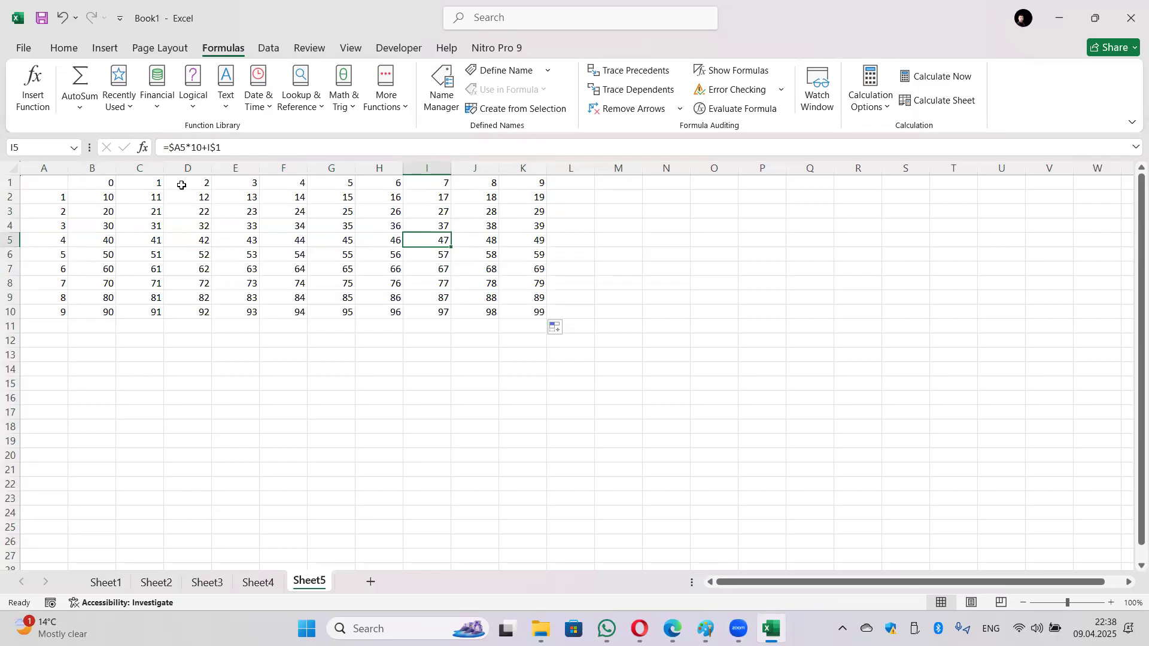
{"action": "left_click", "coordinate": [99, 198]}
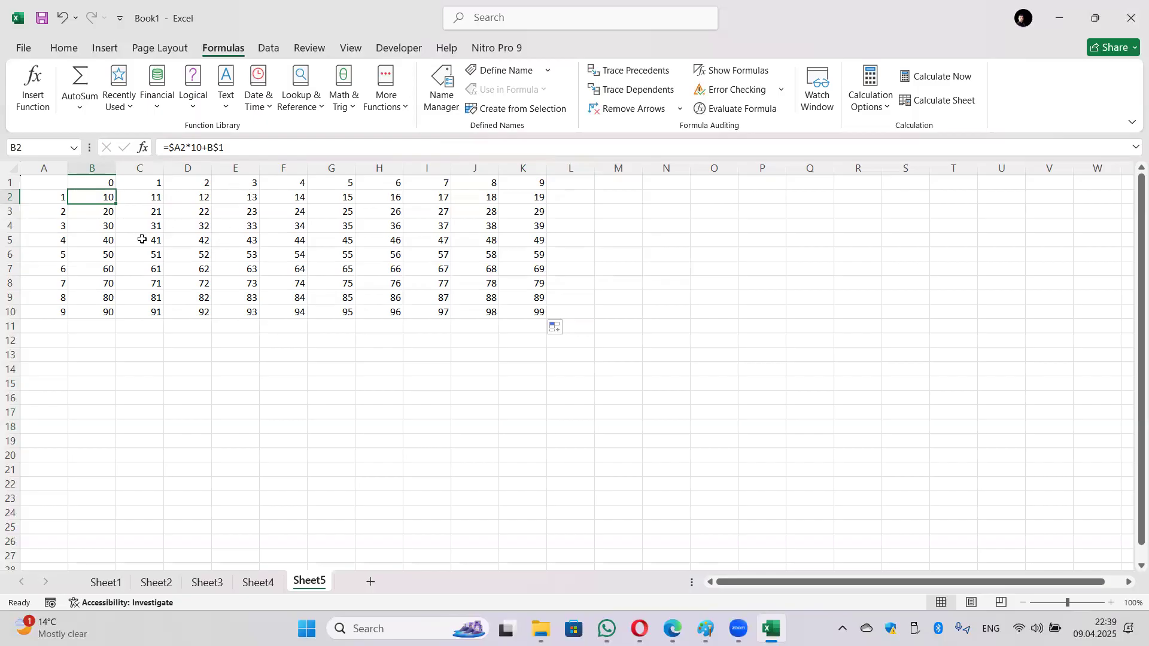
{"action": "left_click_drag", "start_coordinate": [103, 182], "coordinate": [531, 185]}
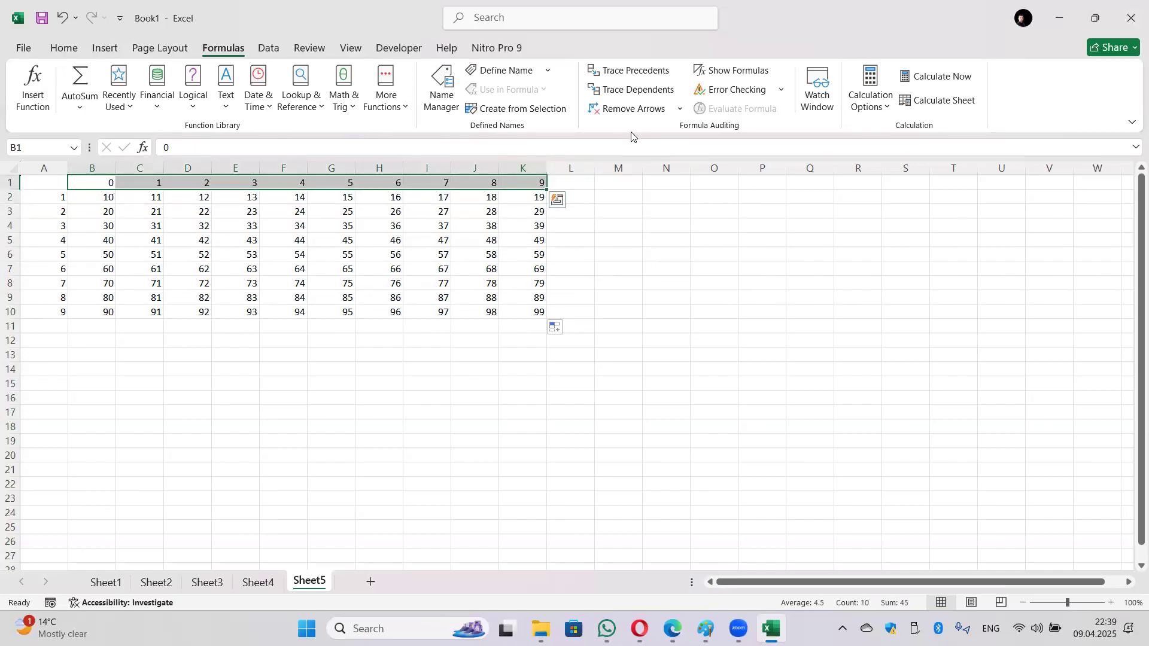
Step: Define the name setir for the header row B1:K1
{"action": "left_click", "coordinate": [500, 73]}
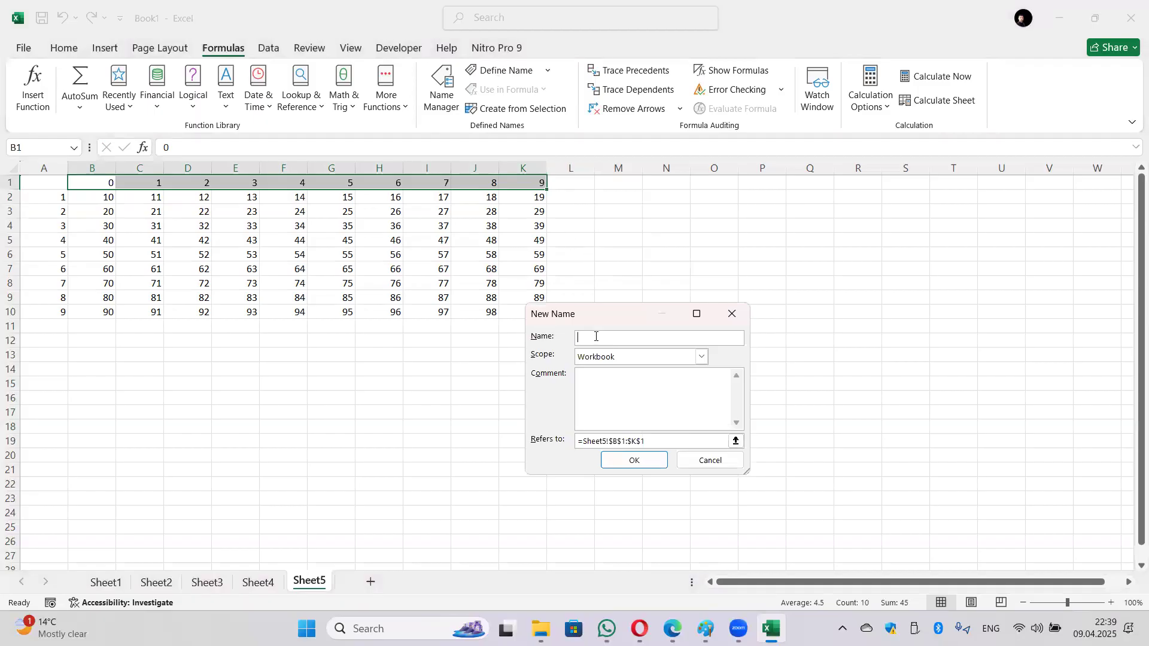
{"action": "type", "text": "setir"}
{"action": "left_click", "coordinate": [661, 460]}
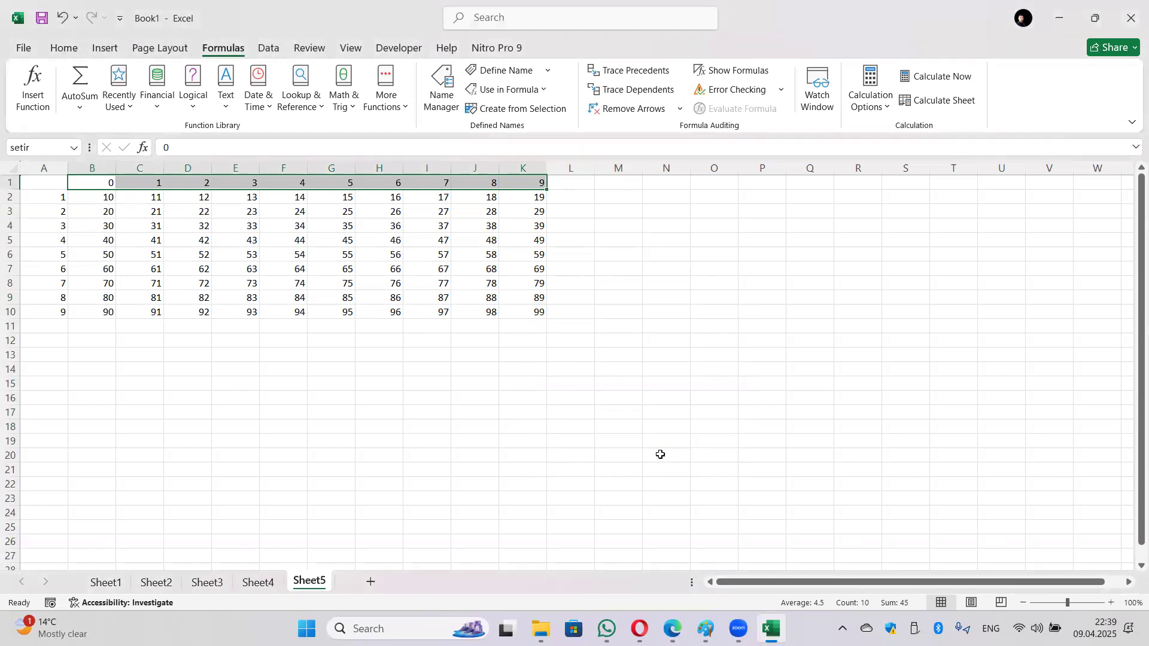
Step: Define the name sutun for the row labels A2:A10
{"action": "left_click_drag", "start_coordinate": [57, 198], "coordinate": [52, 312]}
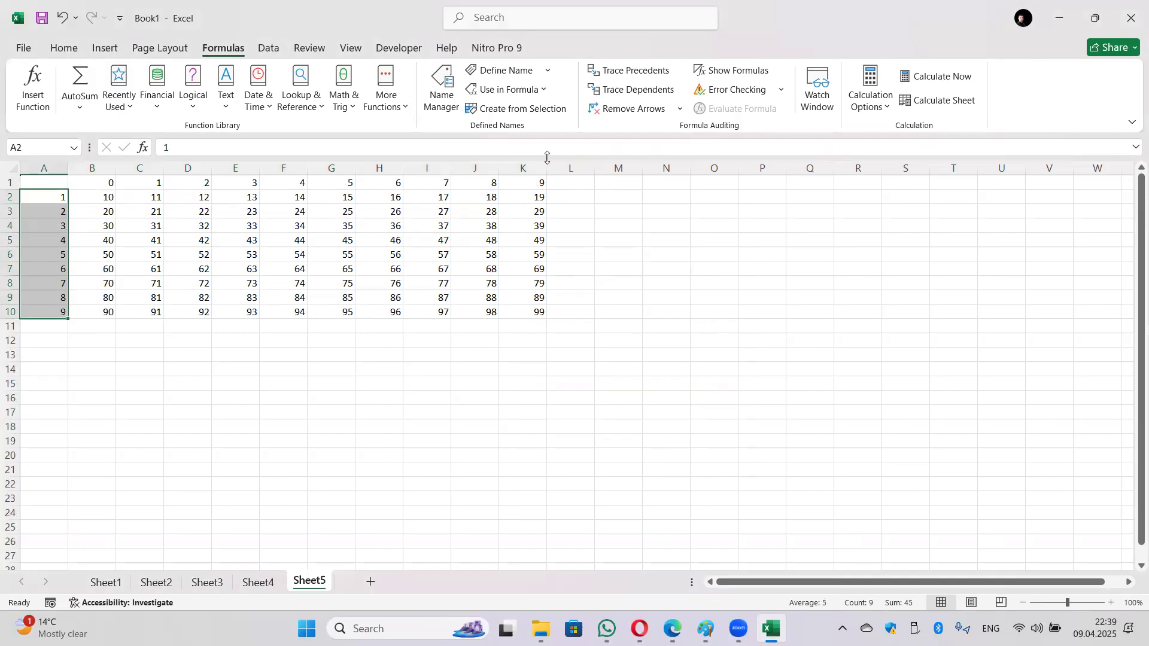
{"action": "left_click", "coordinate": [494, 72]}
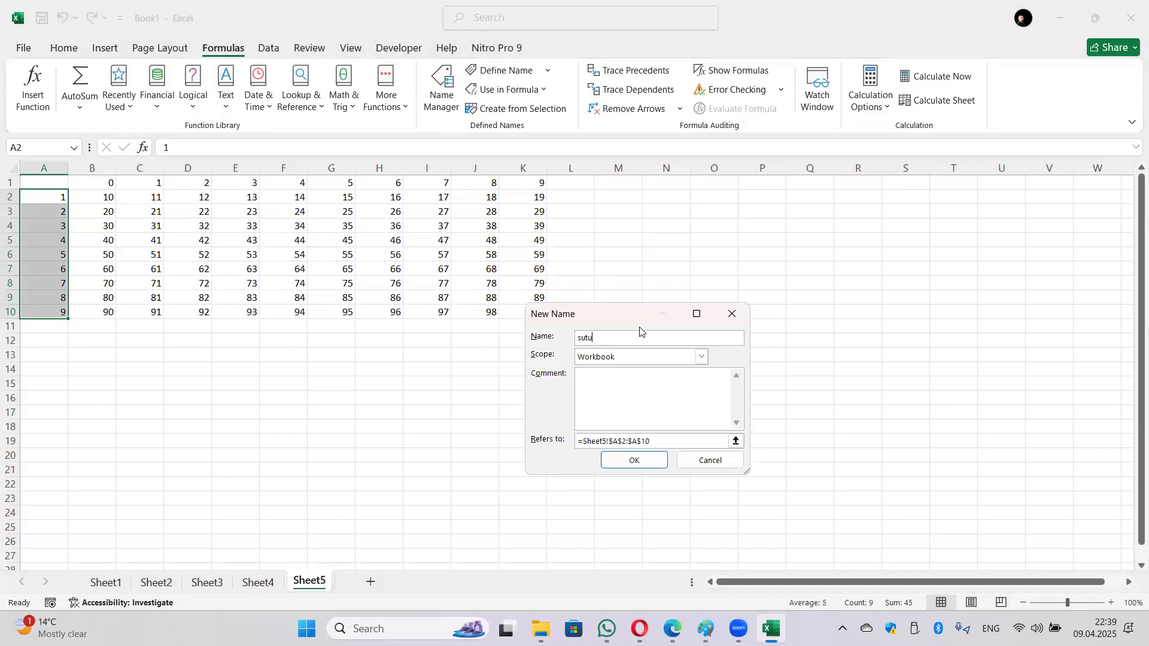
{"action": "left_click", "coordinate": [651, 465]}
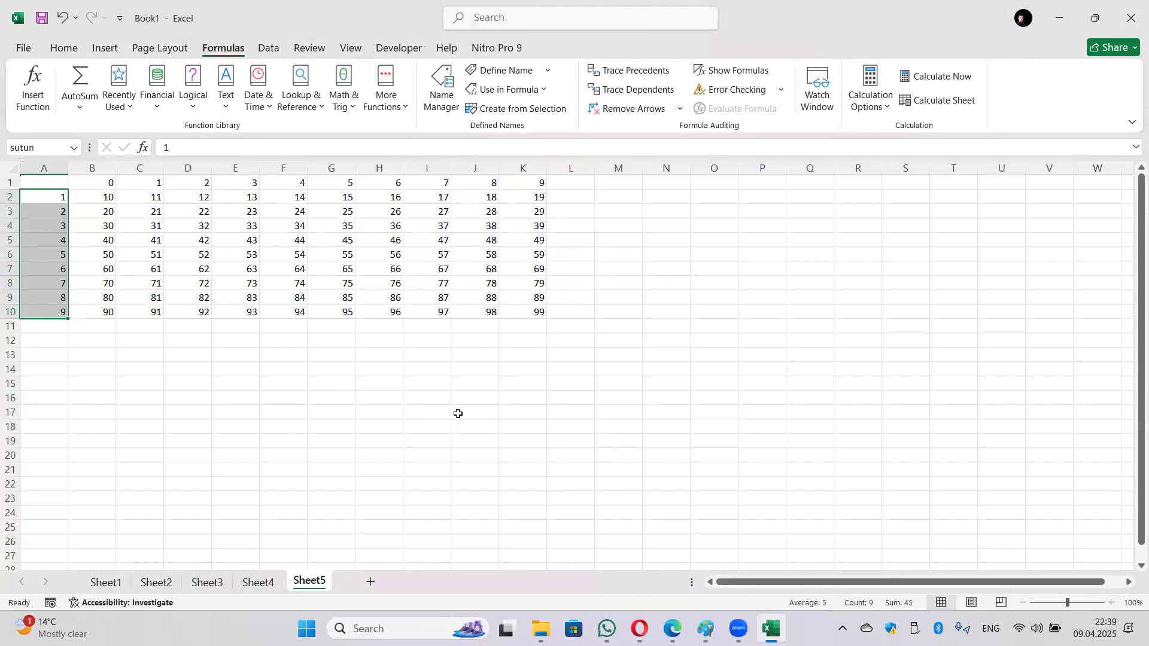
{"action": "left_click", "coordinate": [87, 198]}
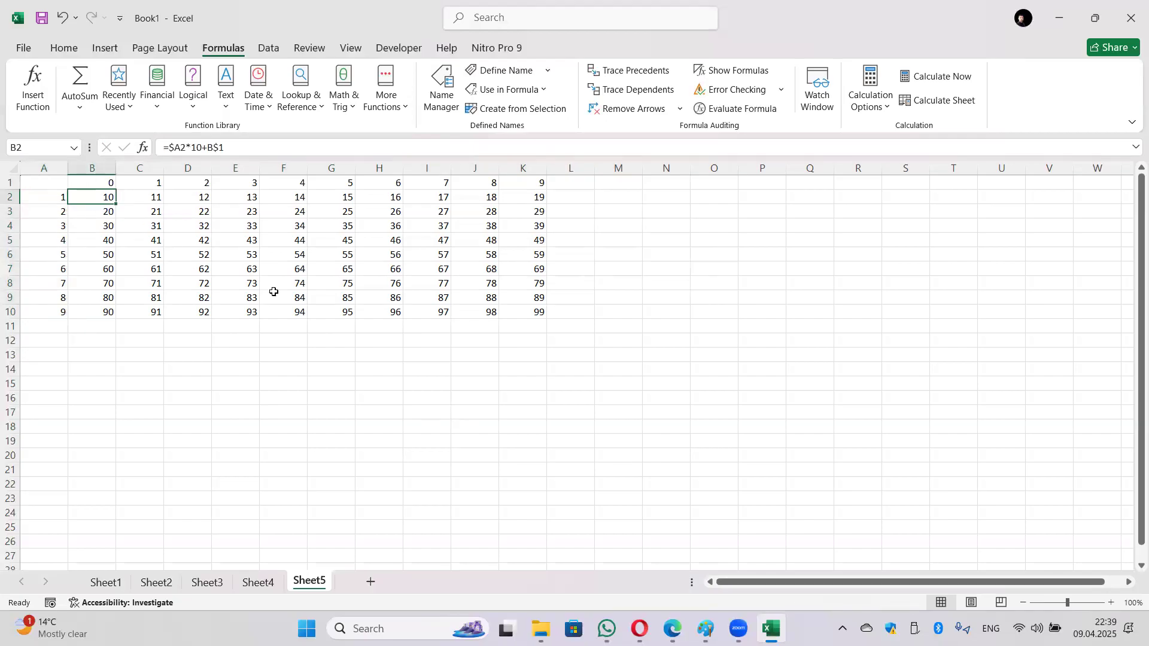
Step: Enter =setir*10+sutun in B2 using the named ranges
{"action": "type", "text": "="}
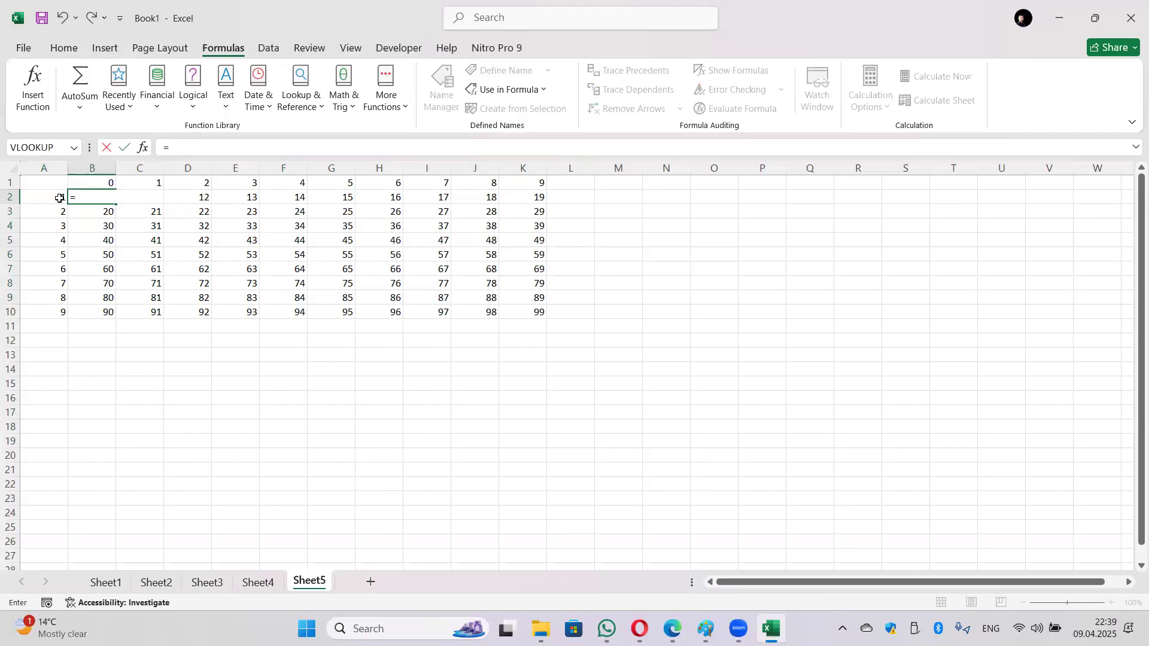
{"action": "type", "text": "setir"}
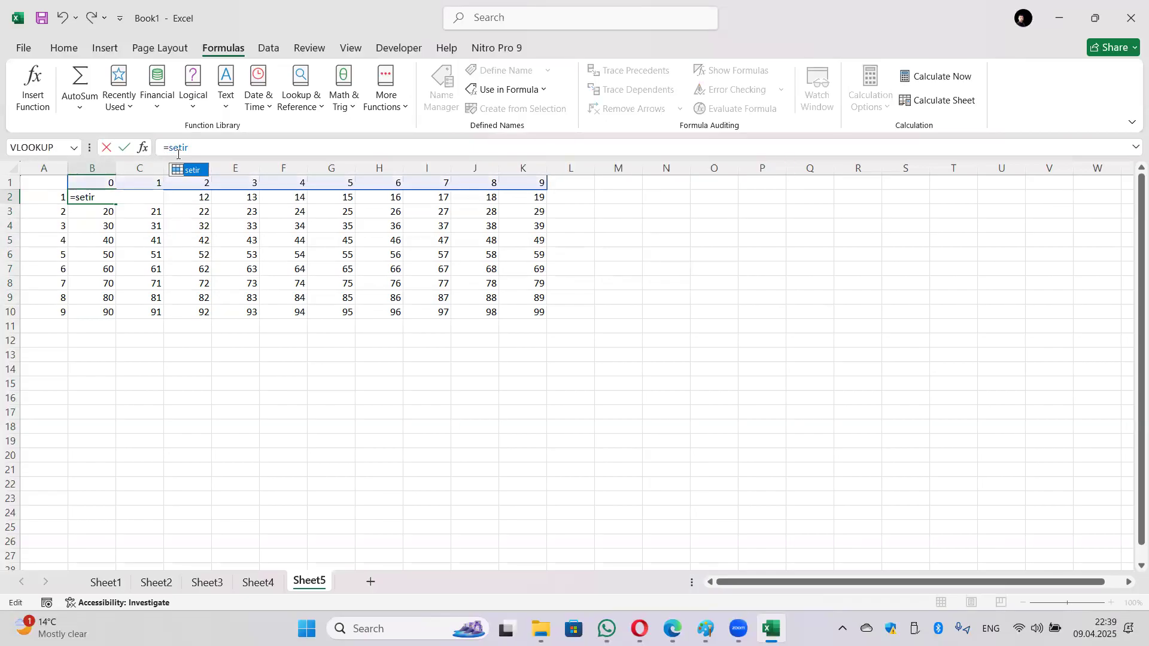
{"action": "key", "text": "Tab"}
{"action": "type", "text": "*10"}
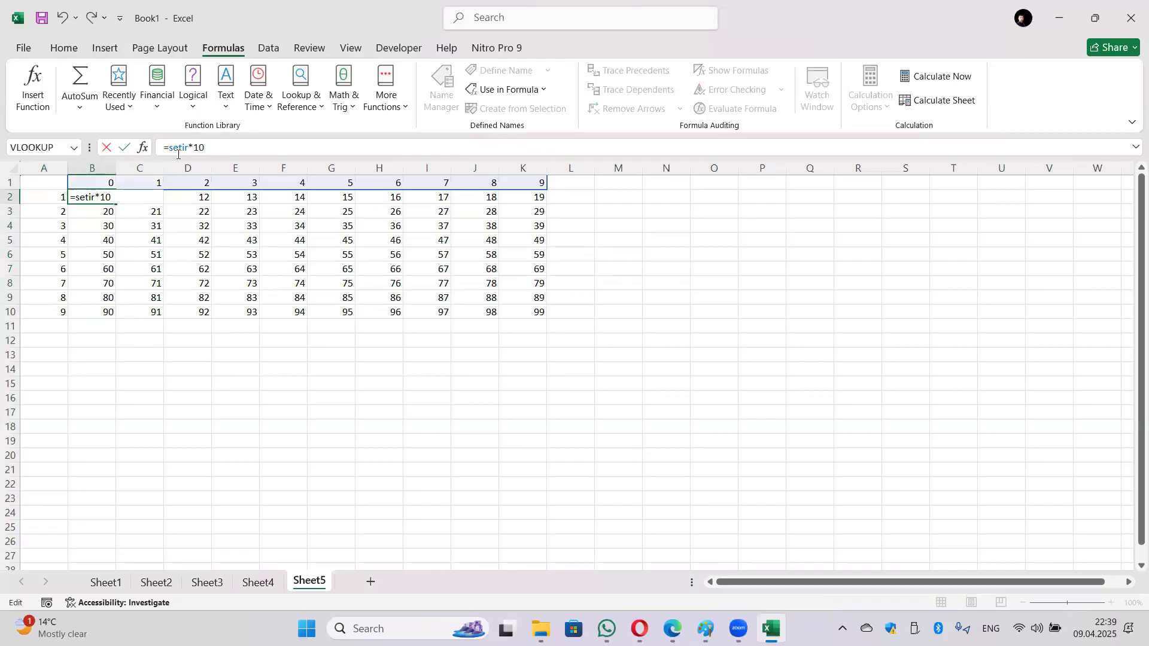
{"action": "type", "text": "+sutun"}
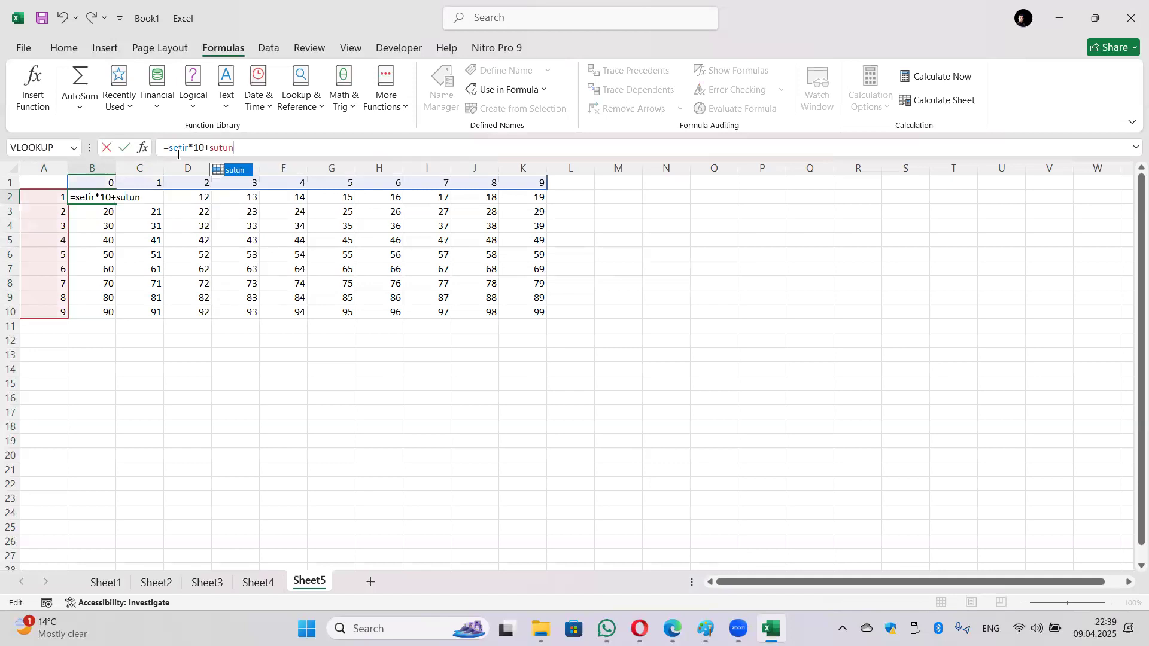
{"action": "key", "text": "Return"}
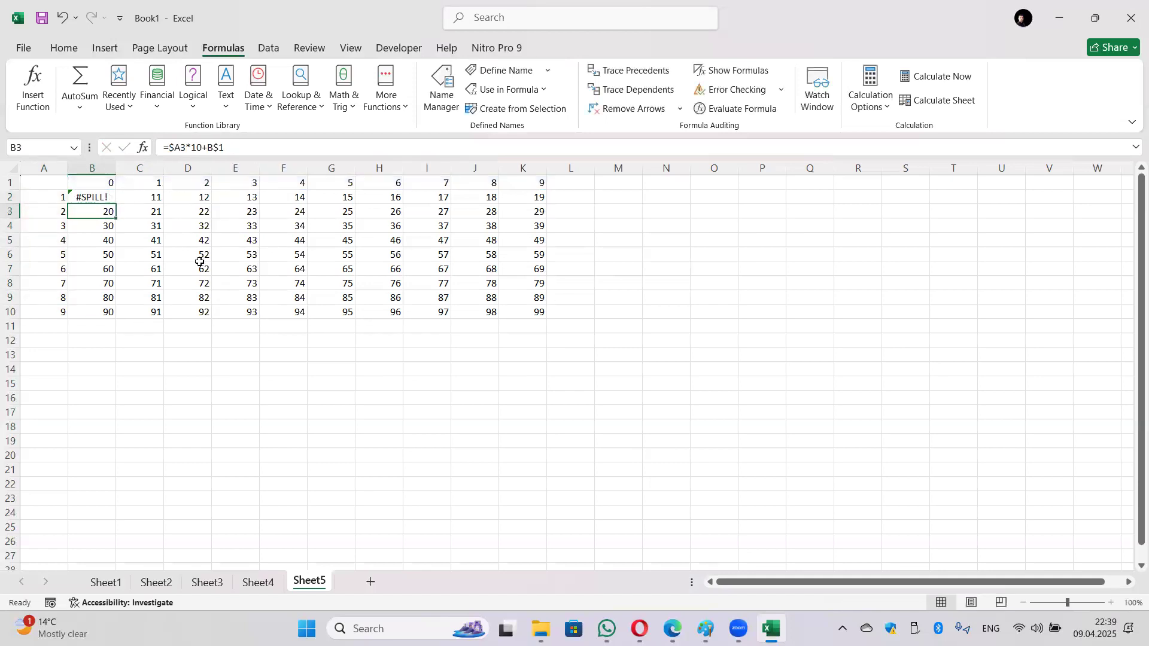
Step: Edit B2's formula to drop the *10 and copy it into C2 and D2
{"action": "left_click", "coordinate": [84, 201]}
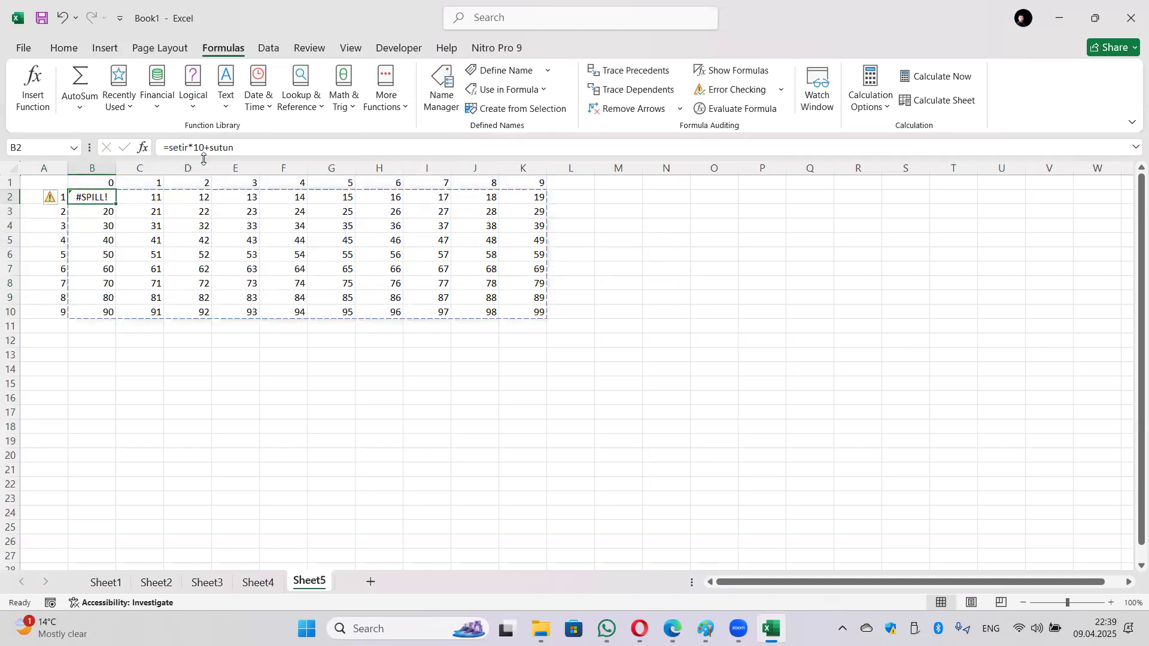
{"action": "left_click", "coordinate": [239, 146]}
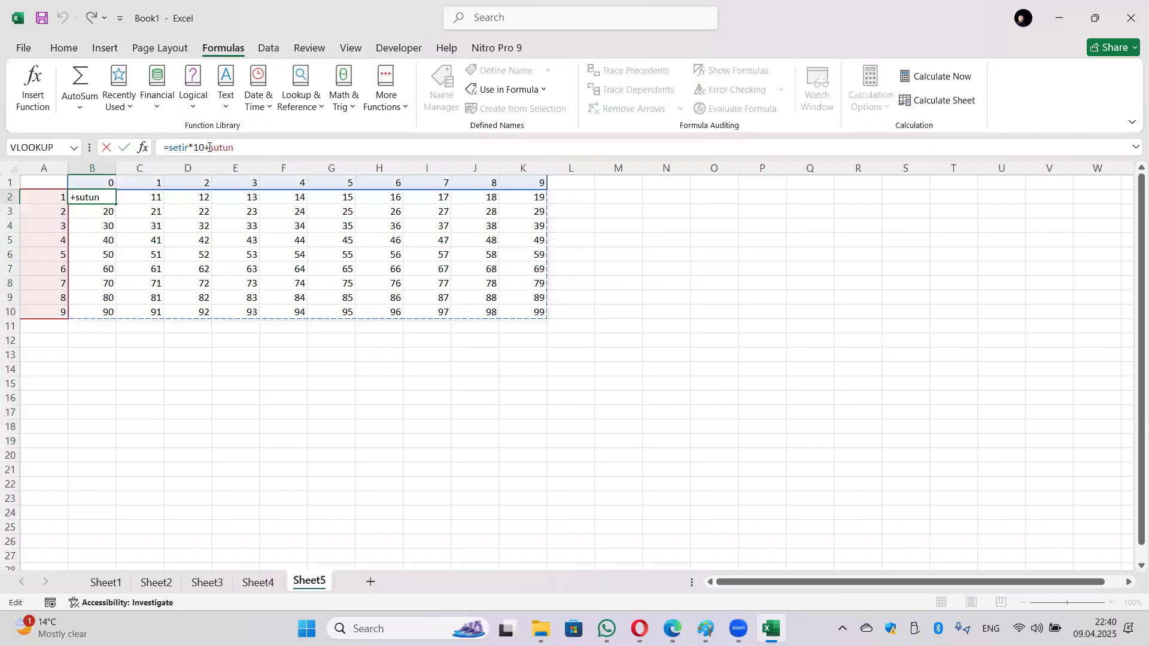
{"action": "key", "text": "BackSpace"}
{"action": "key", "text": "BackSpace"}
{"action": "key", "text": "BackSpace"}
{"action": "key", "text": "Return"}
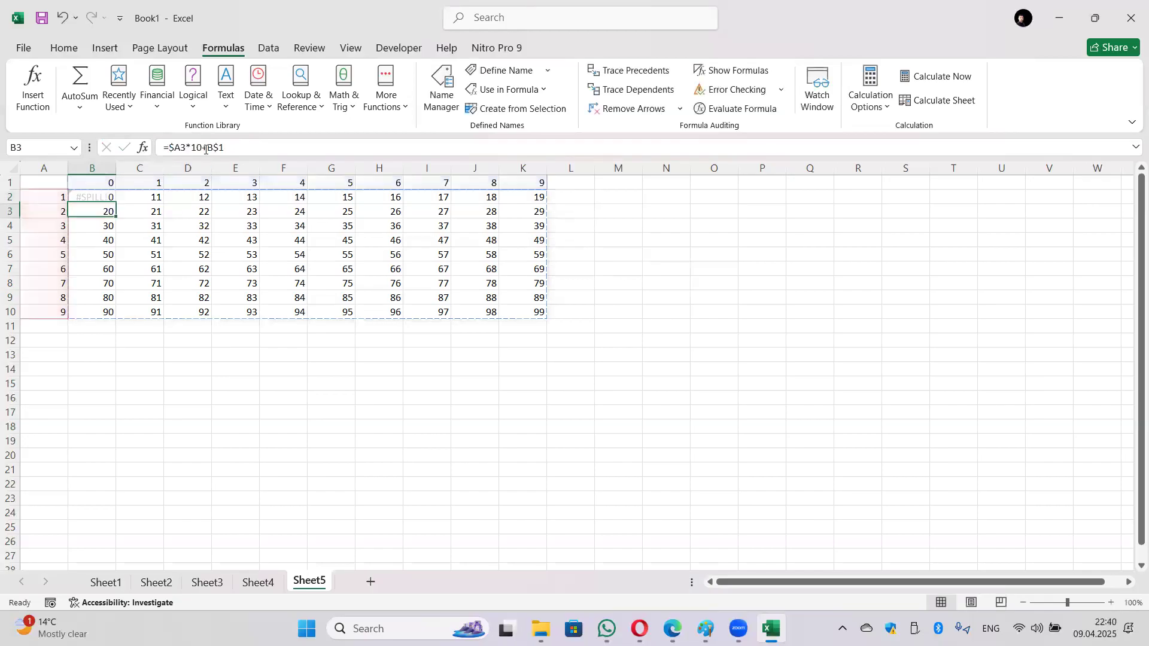
{"action": "left_click", "coordinate": [91, 195]}
{"action": "left_click_drag", "start_coordinate": [113, 204], "coordinate": [210, 204]}
Step: Review the header ranges and B2's #SPILL! formula, leaving it unchanged
{"action": "left_click_drag", "start_coordinate": [95, 185], "coordinate": [527, 188]}
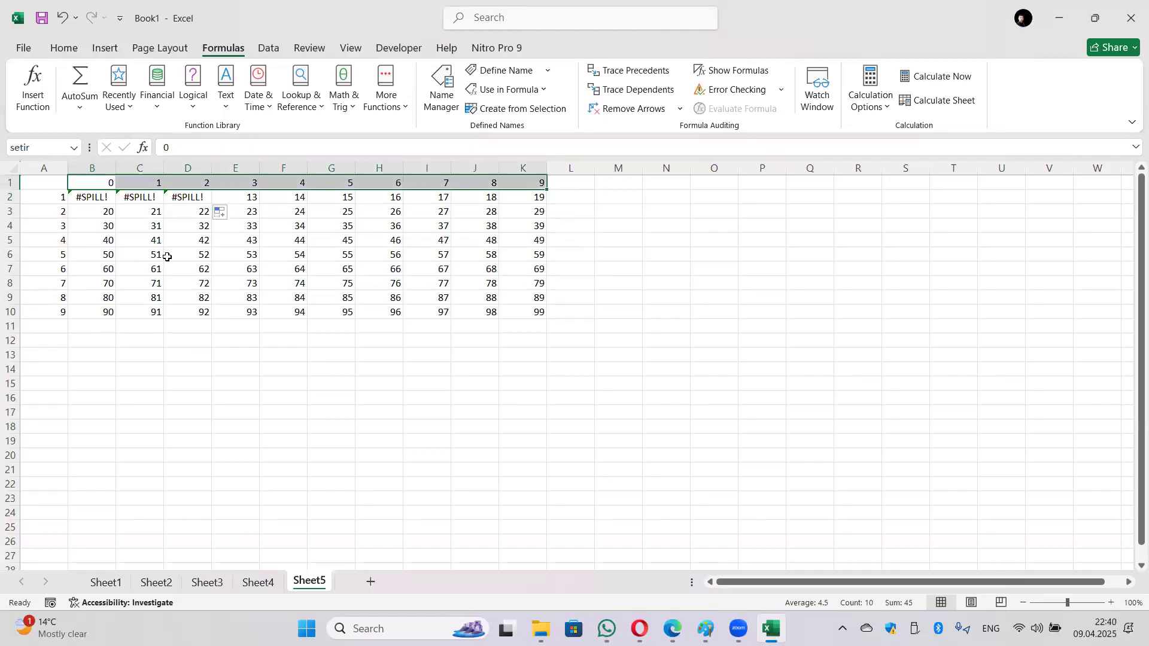
{"action": "left_click_drag", "start_coordinate": [52, 201], "coordinate": [59, 314]}
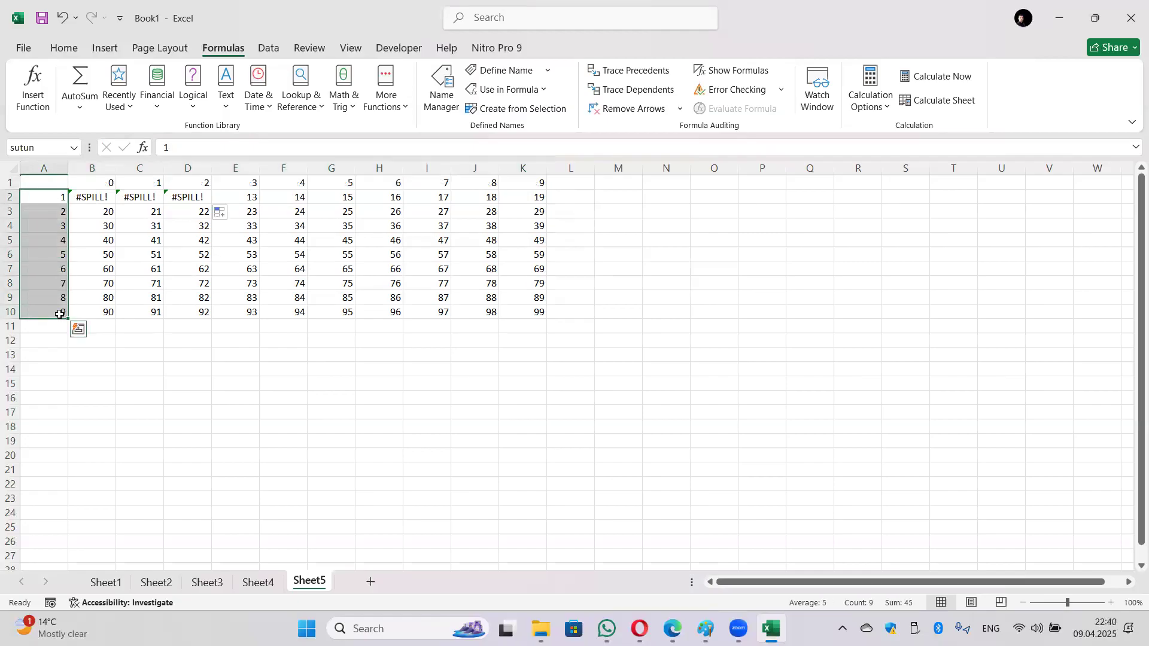
{"action": "left_click", "coordinate": [97, 196]}
{"action": "left_click", "coordinate": [186, 388]}
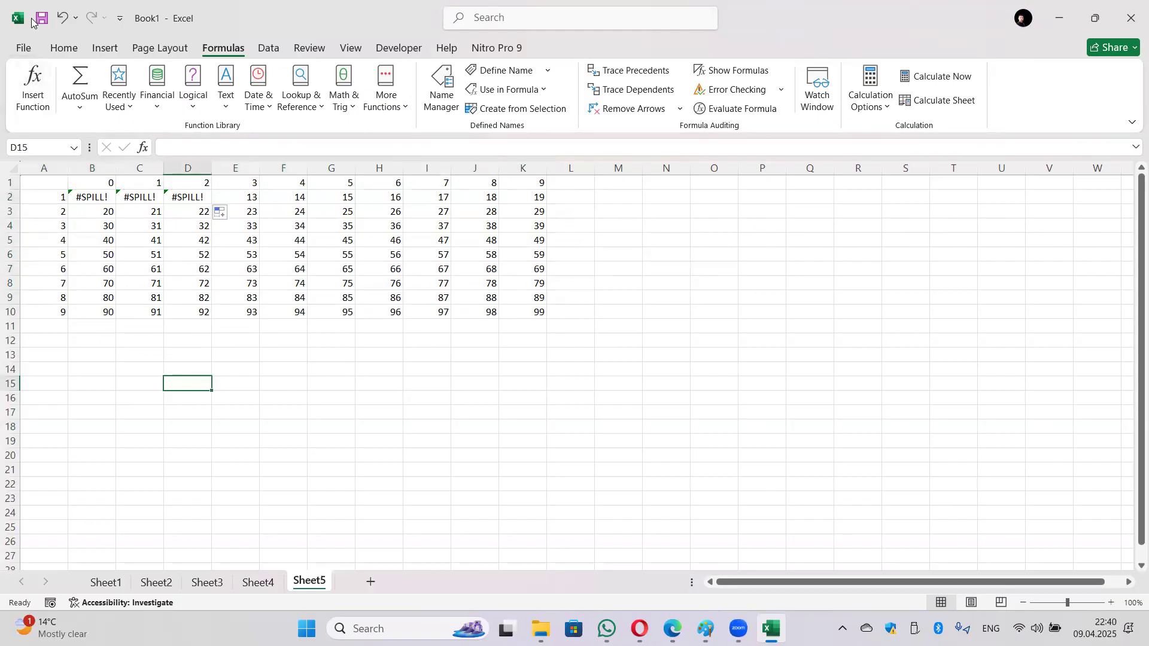
{"action": "left_click", "coordinate": [106, 199]}
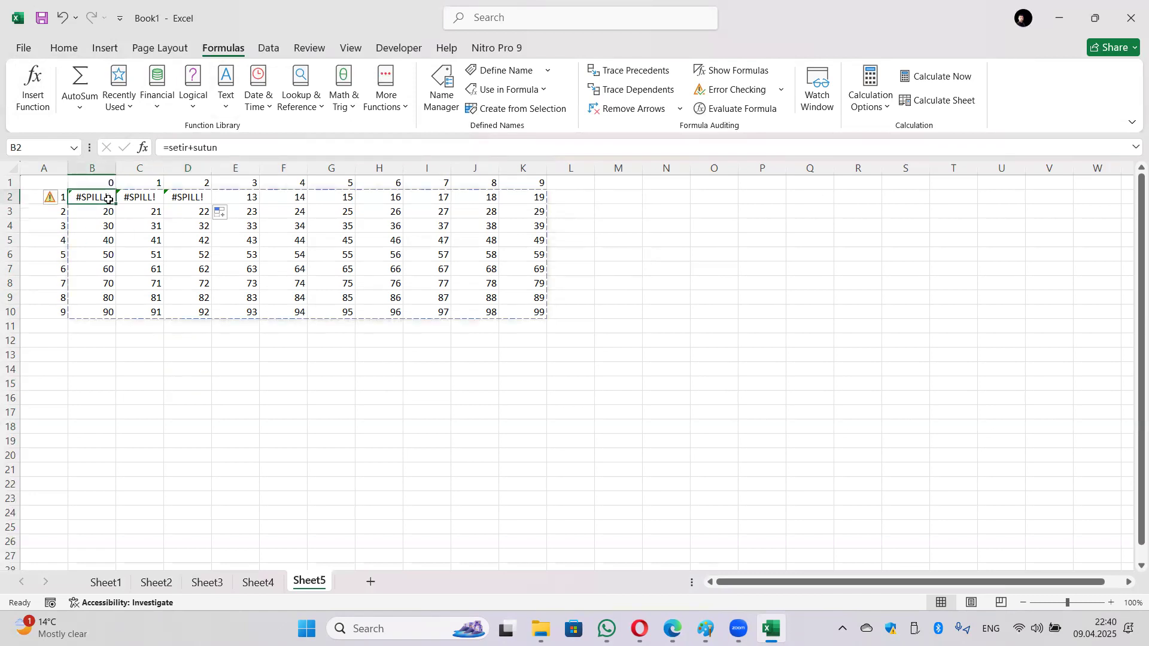
{"action": "left_click", "coordinate": [195, 146]}
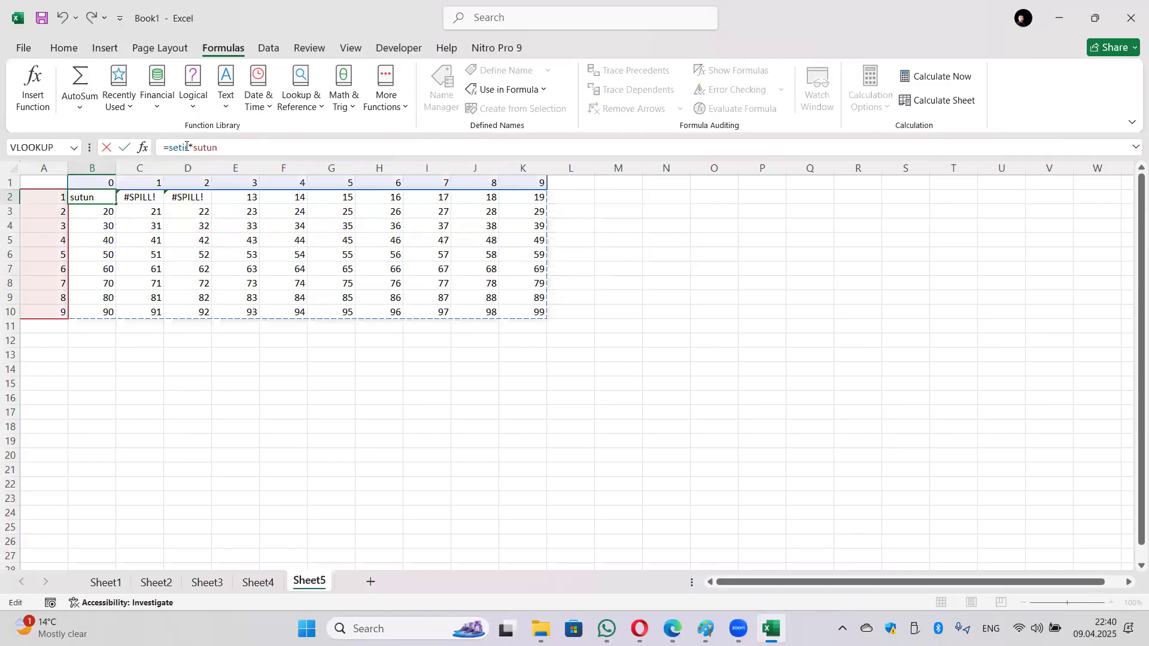
{"action": "key", "text": "Return"}
{"action": "left_click", "coordinate": [95, 199]}
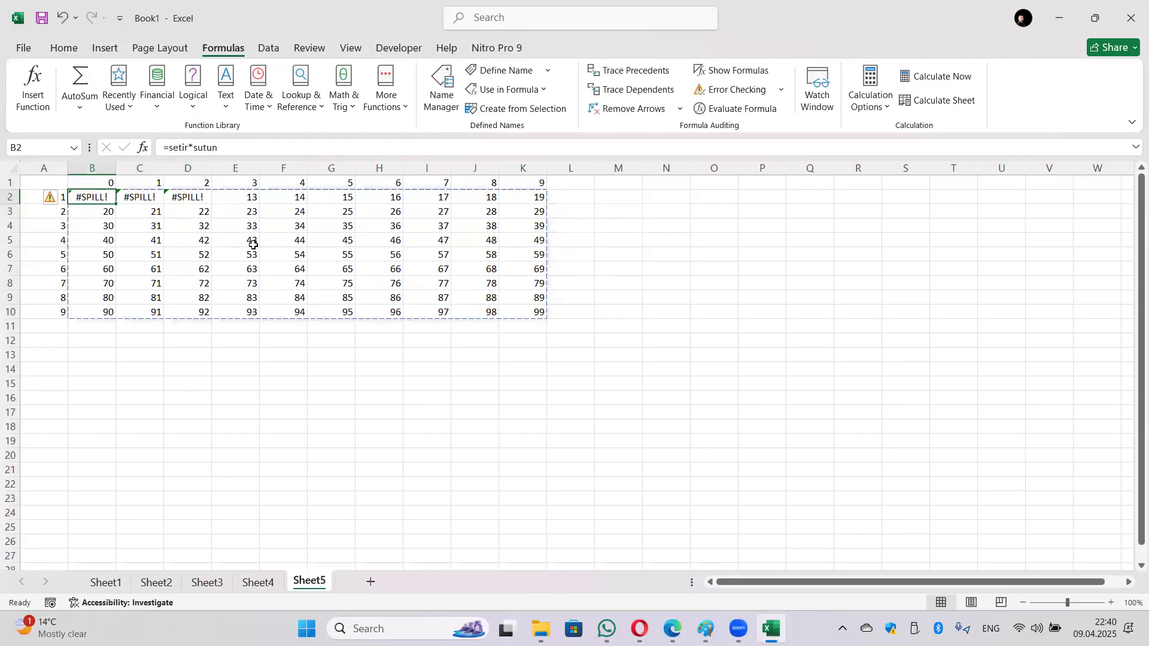
Step: Ignore B2's spill error, then clear the grid body B2:K10
{"action": "left_click", "coordinate": [51, 198]}
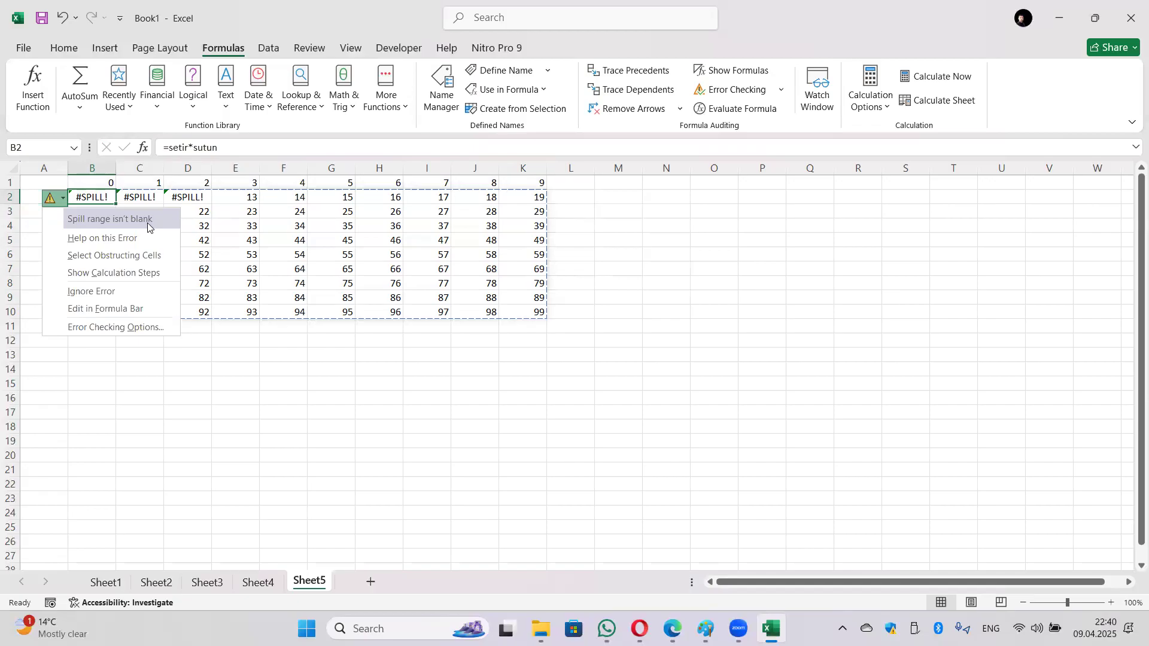
{"action": "left_click", "coordinate": [124, 287]}
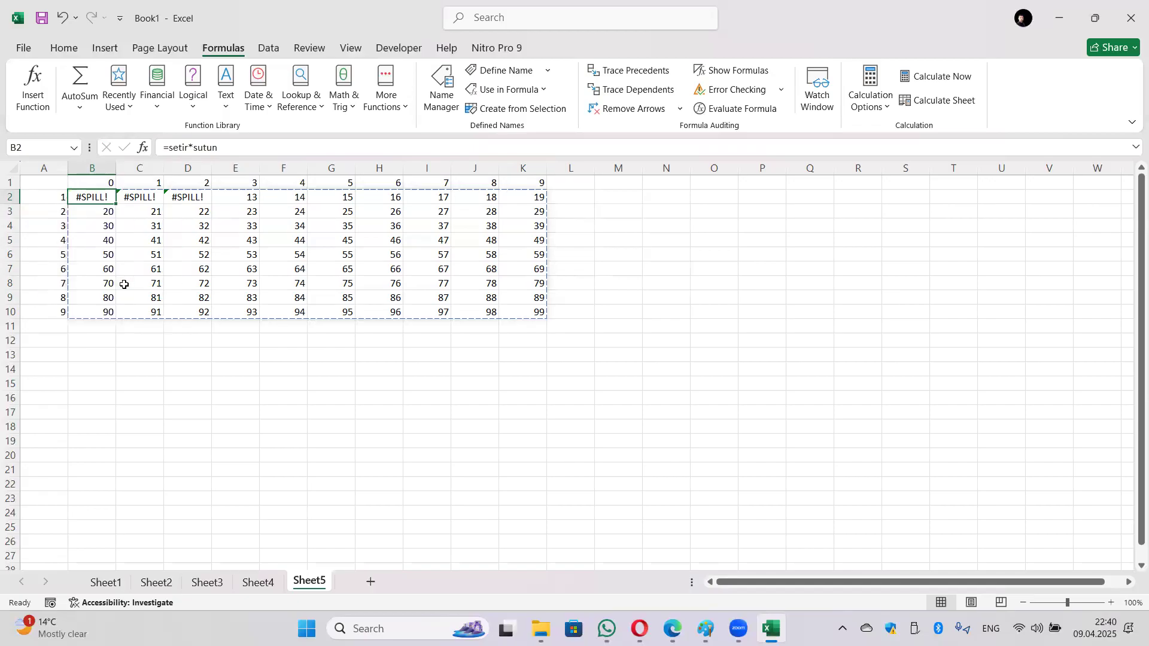
{"action": "left_click", "coordinate": [140, 198]}
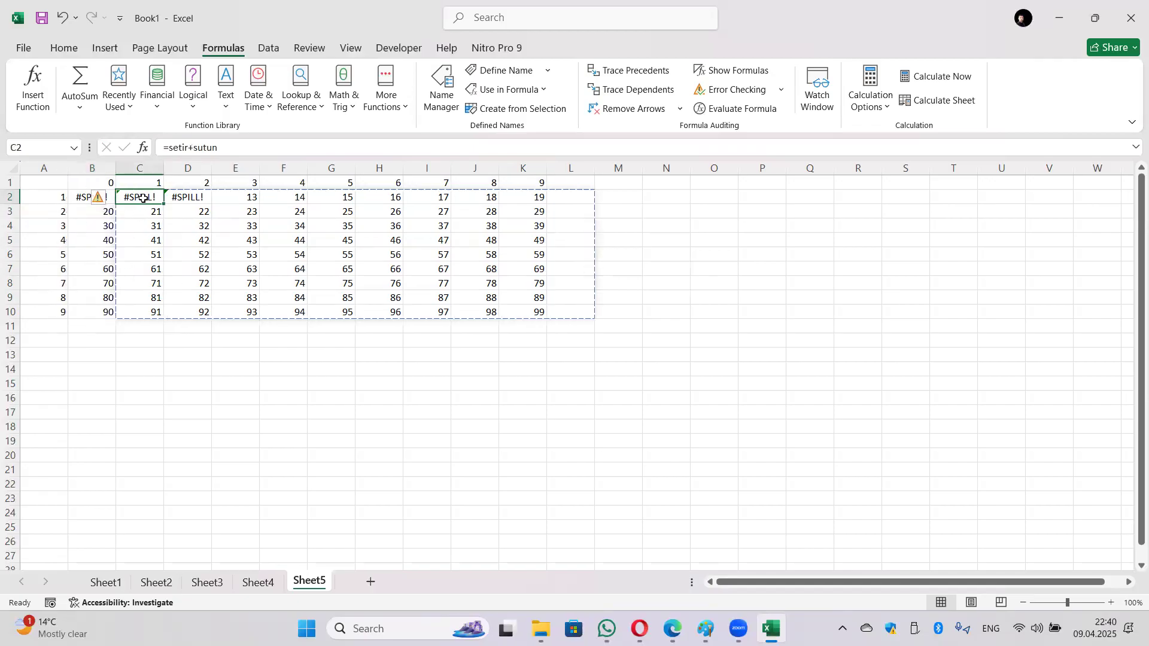
{"action": "left_click", "coordinate": [106, 201]}
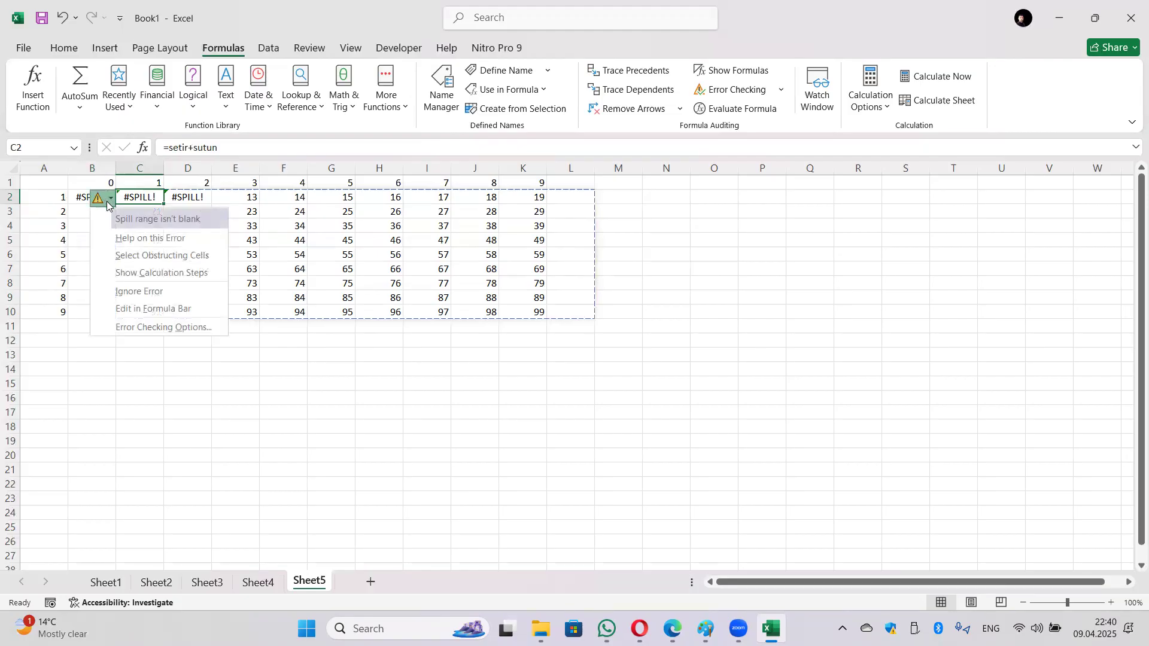
{"action": "left_click", "coordinate": [201, 362]}
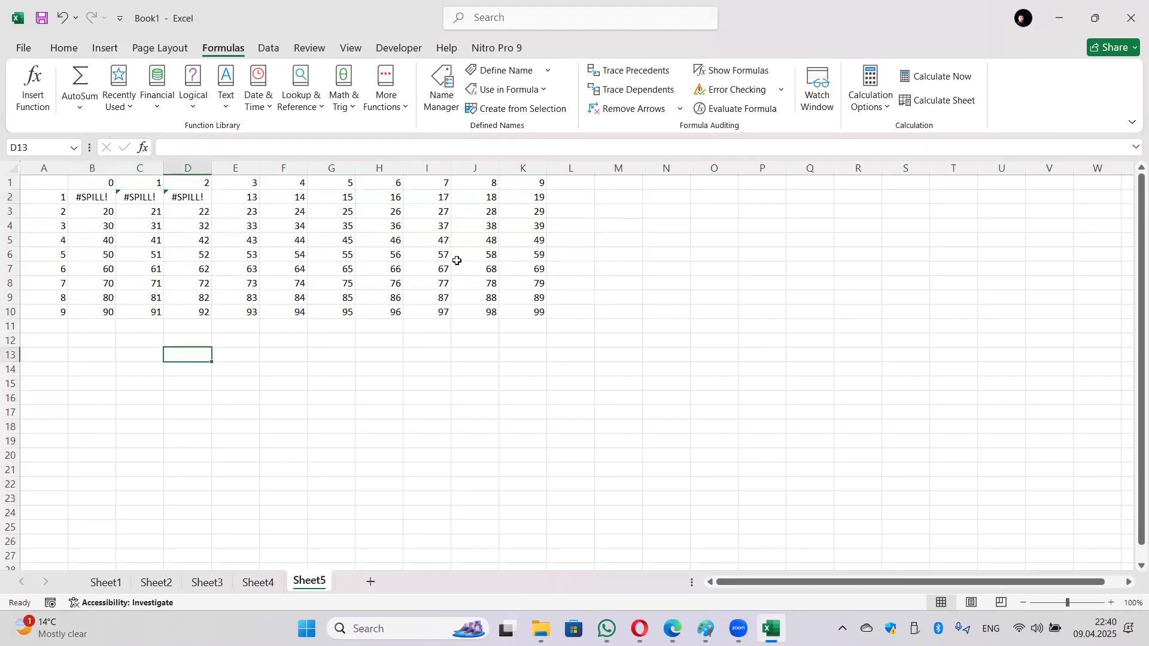
{"action": "left_click_drag", "start_coordinate": [82, 197], "coordinate": [524, 313]}
{"action": "key", "text": "Delete"}
{"action": "left_click", "coordinate": [314, 356]}
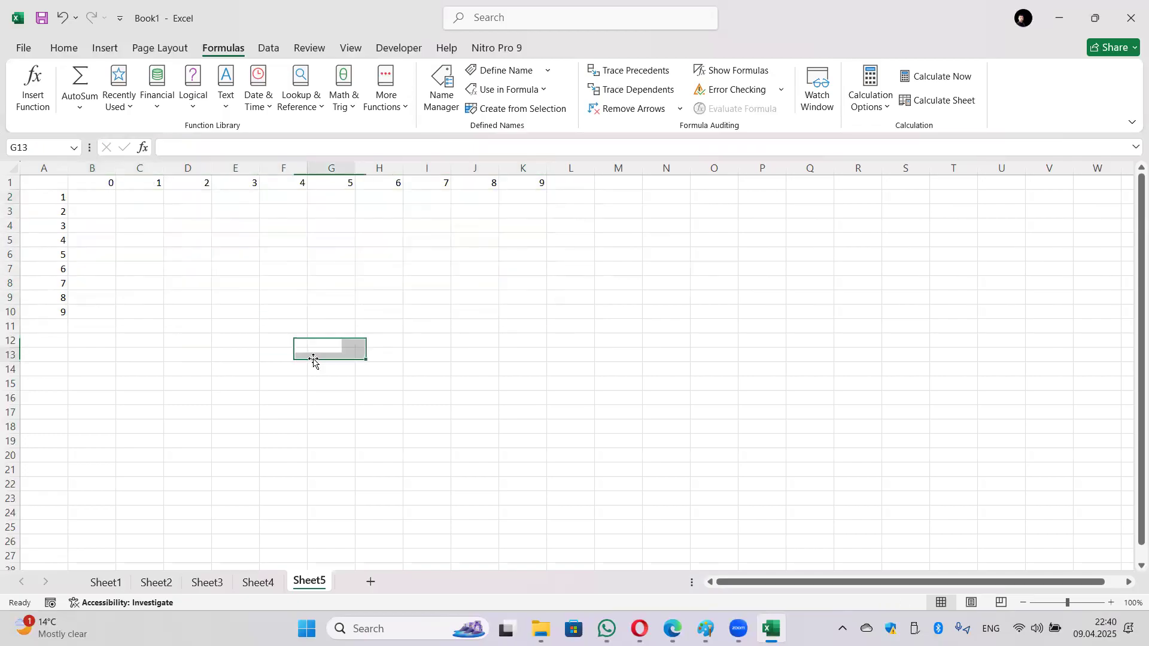
{"action": "left_click_drag", "start_coordinate": [98, 183], "coordinate": [521, 186]}
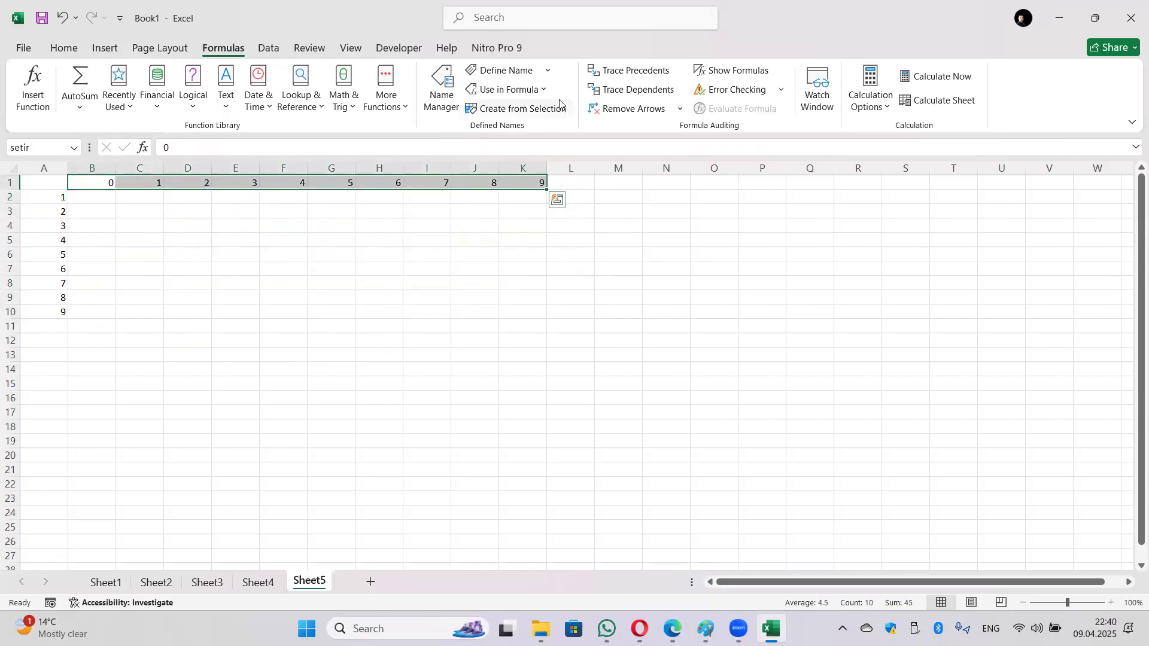
{"action": "left_click", "coordinate": [527, 71]}
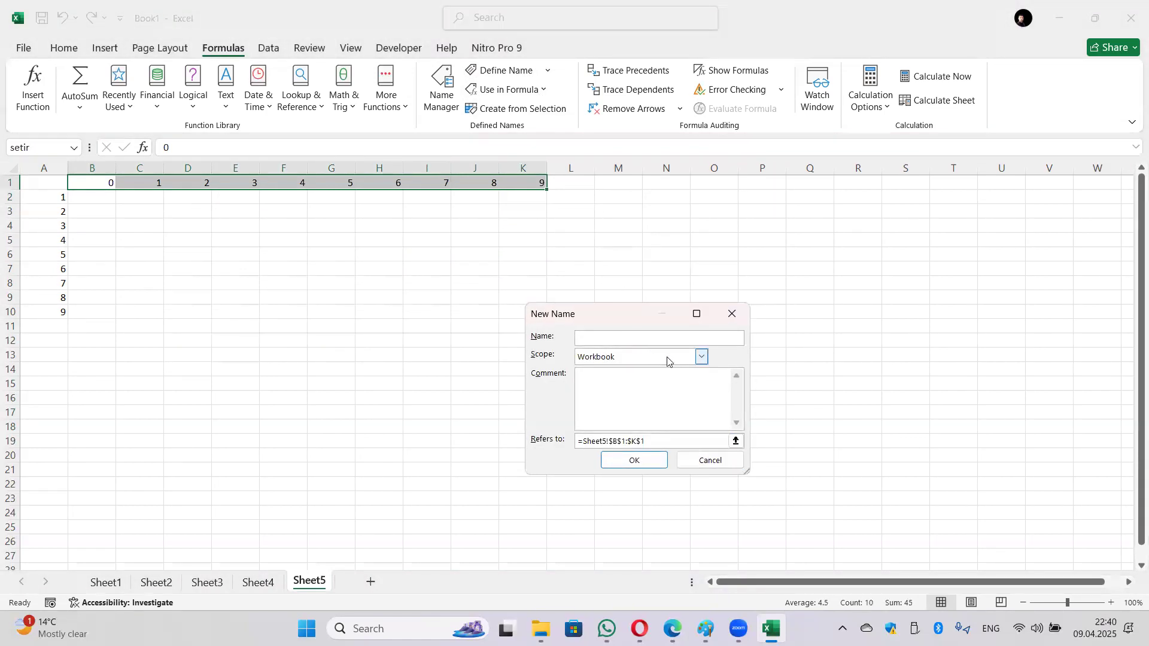
{"action": "left_click", "coordinate": [732, 315]}
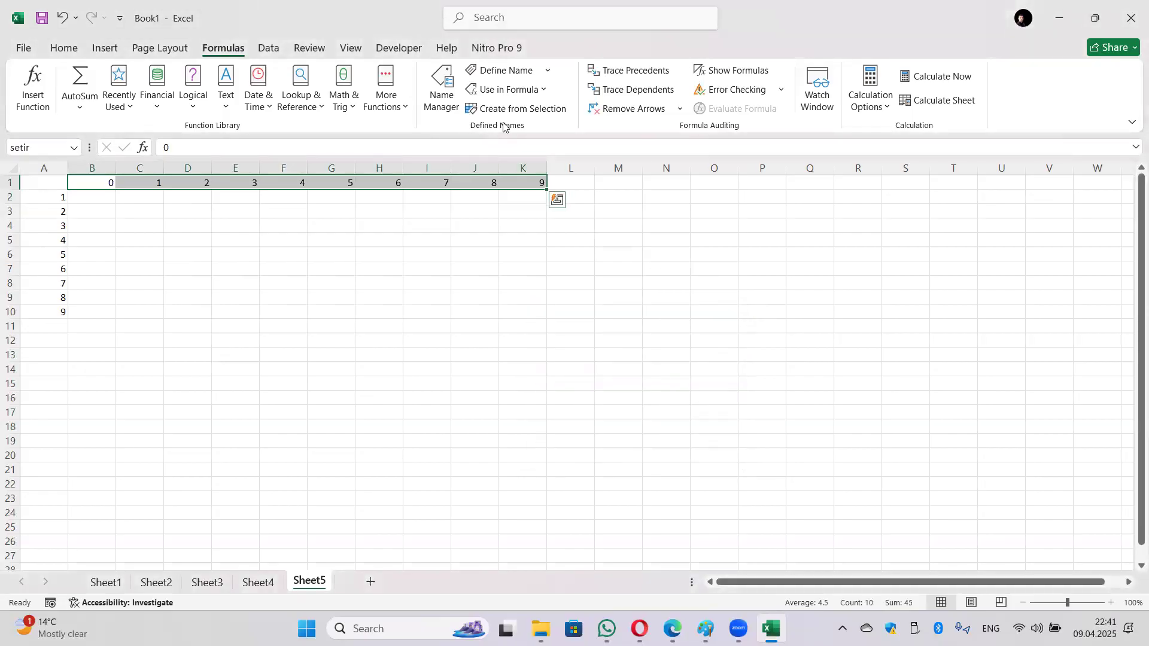
{"action": "left_click", "coordinate": [438, 95]}
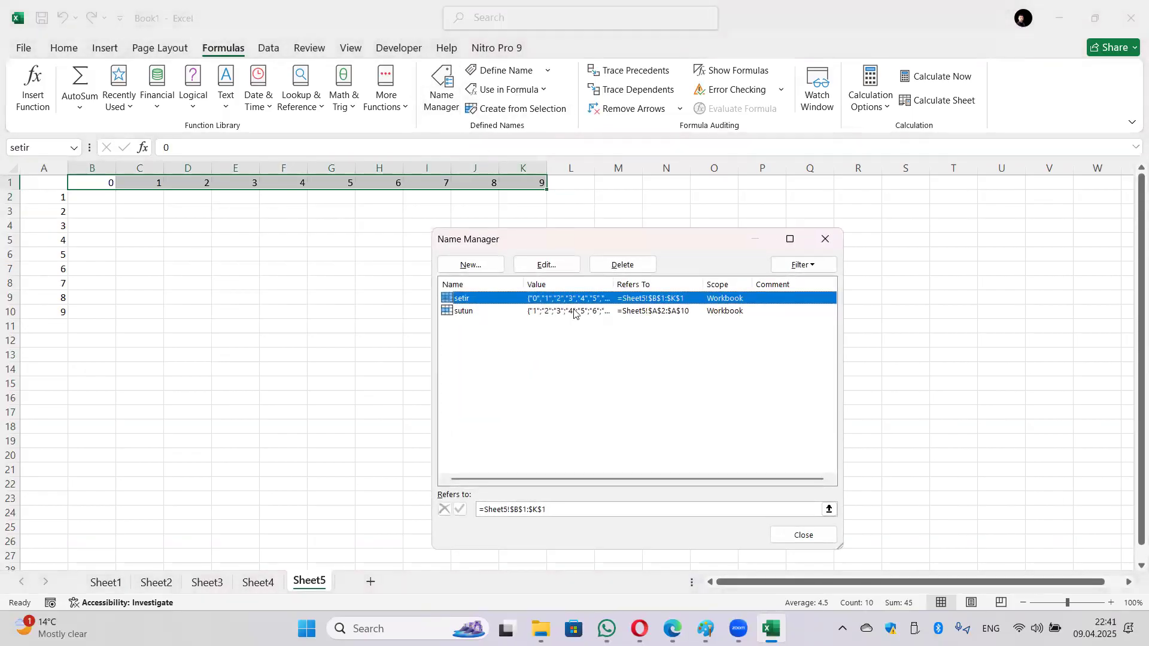
{"action": "left_click", "coordinate": [549, 312]}
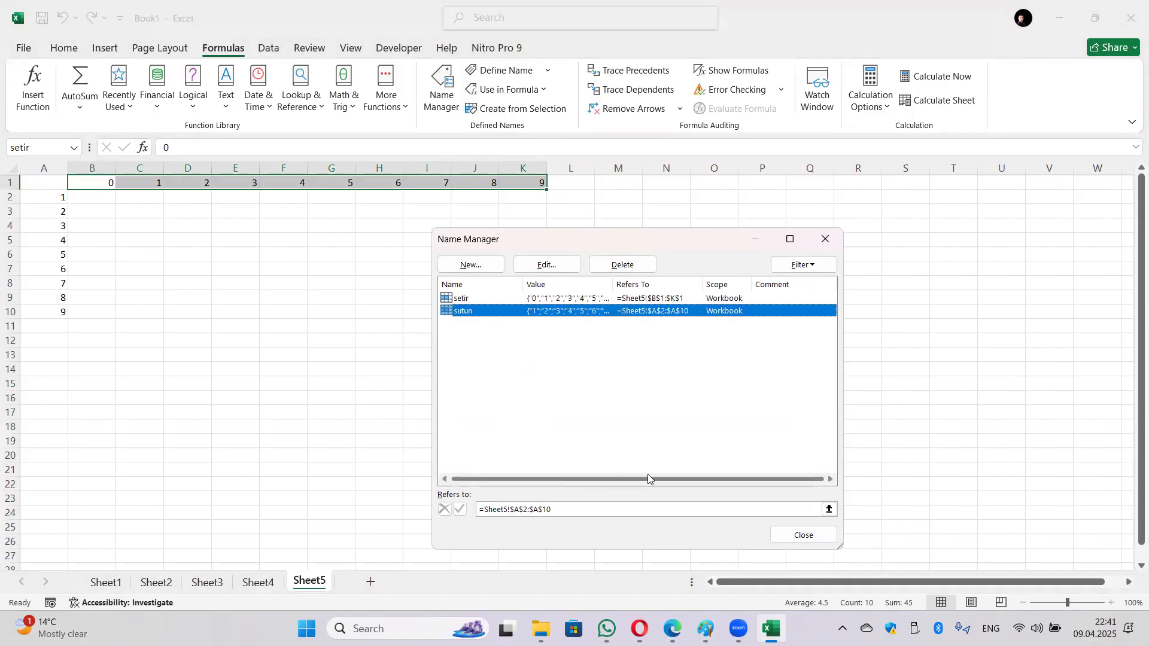
{"action": "left_click_drag", "start_coordinate": [610, 282], "coordinate": [662, 293]}
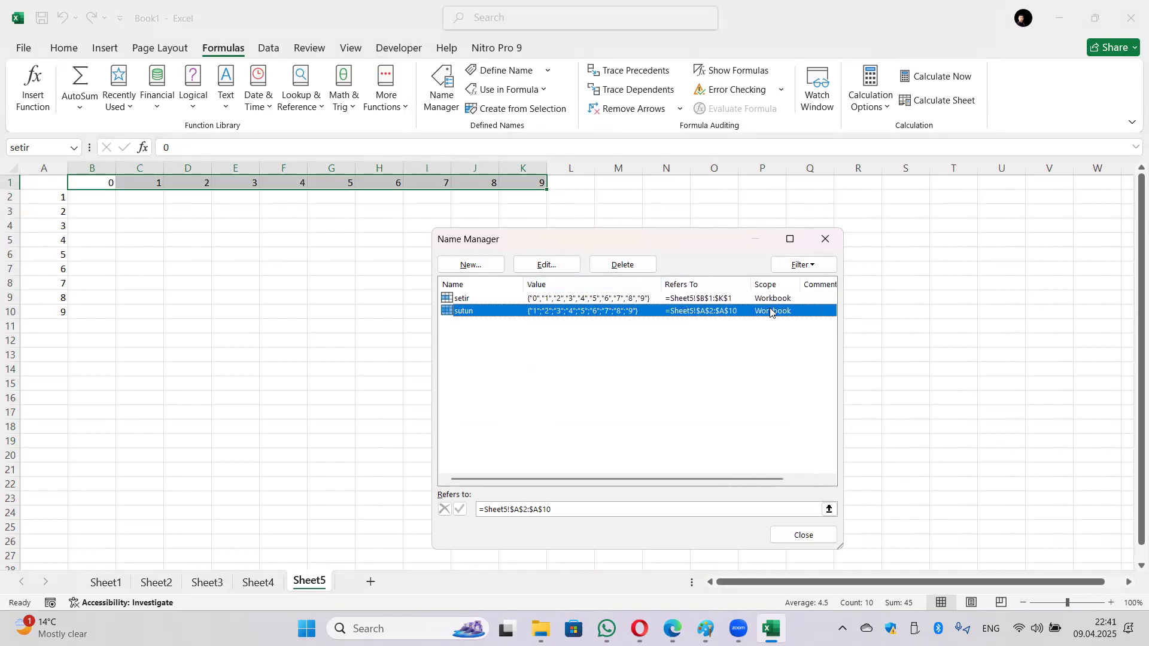
{"action": "left_click", "coordinate": [805, 541]}
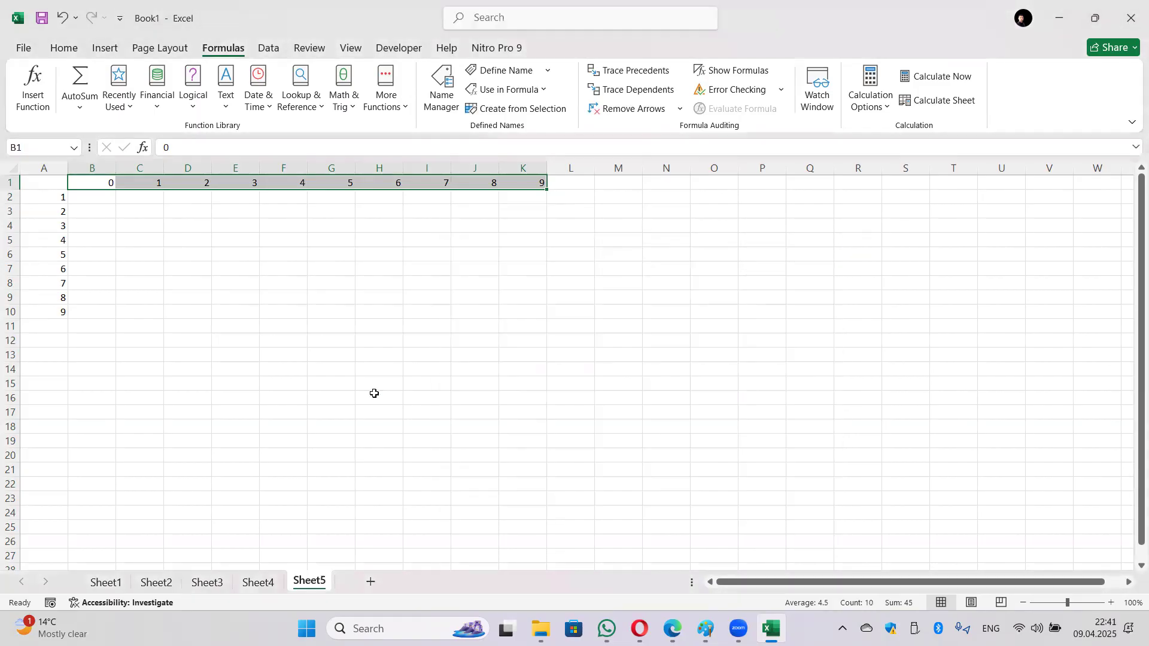
{"action": "left_click", "coordinate": [105, 200]}
{"action": "left_click_drag", "start_coordinate": [105, 178], "coordinate": [521, 180]}
{"action": "left_click_drag", "start_coordinate": [61, 197], "coordinate": [60, 311]}
Step: Enter =setir+sutun in B2 so it spills across the grid
{"action": "left_click", "coordinate": [115, 205]}
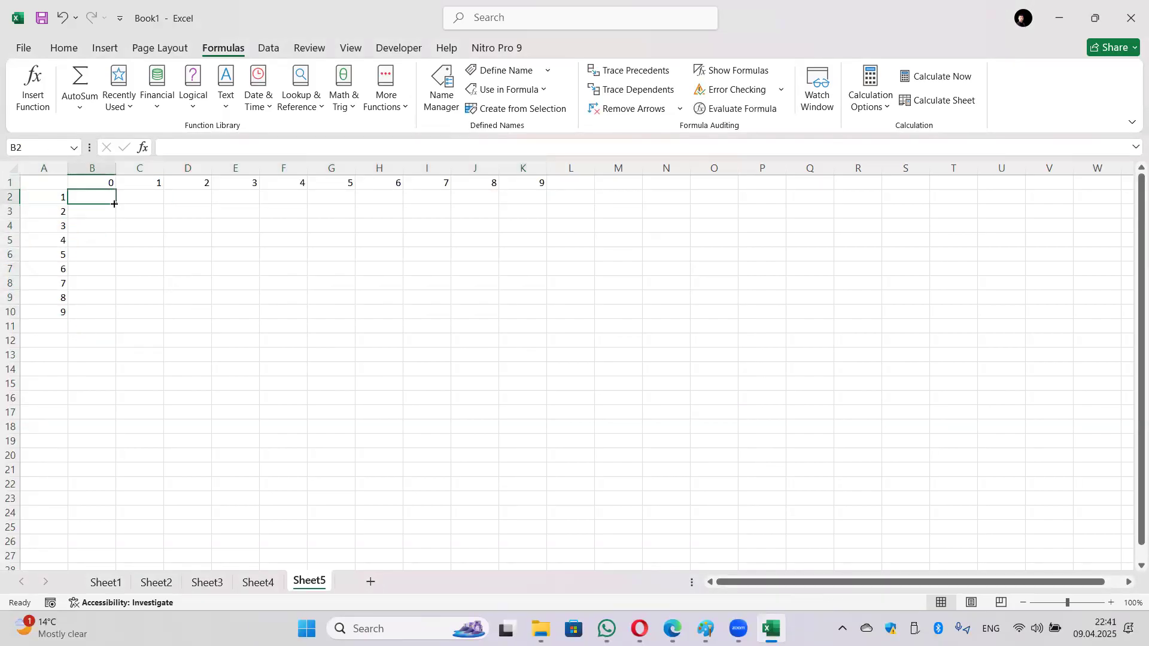
{"action": "type", "text": "="}
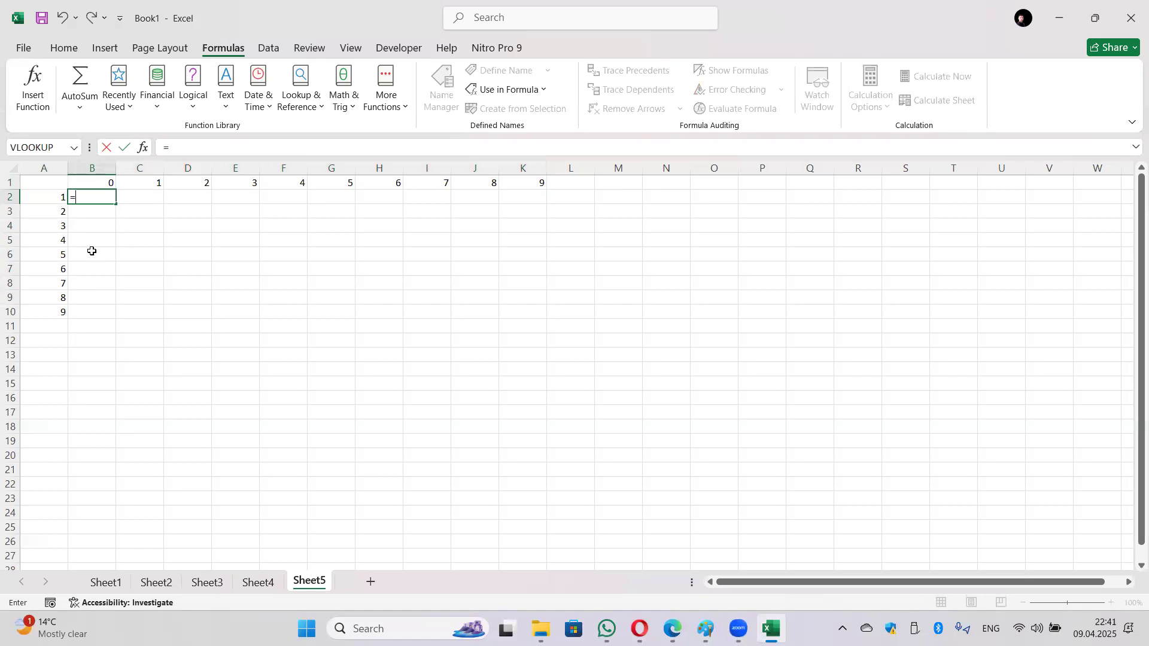
{"action": "type", "text": "setir"}
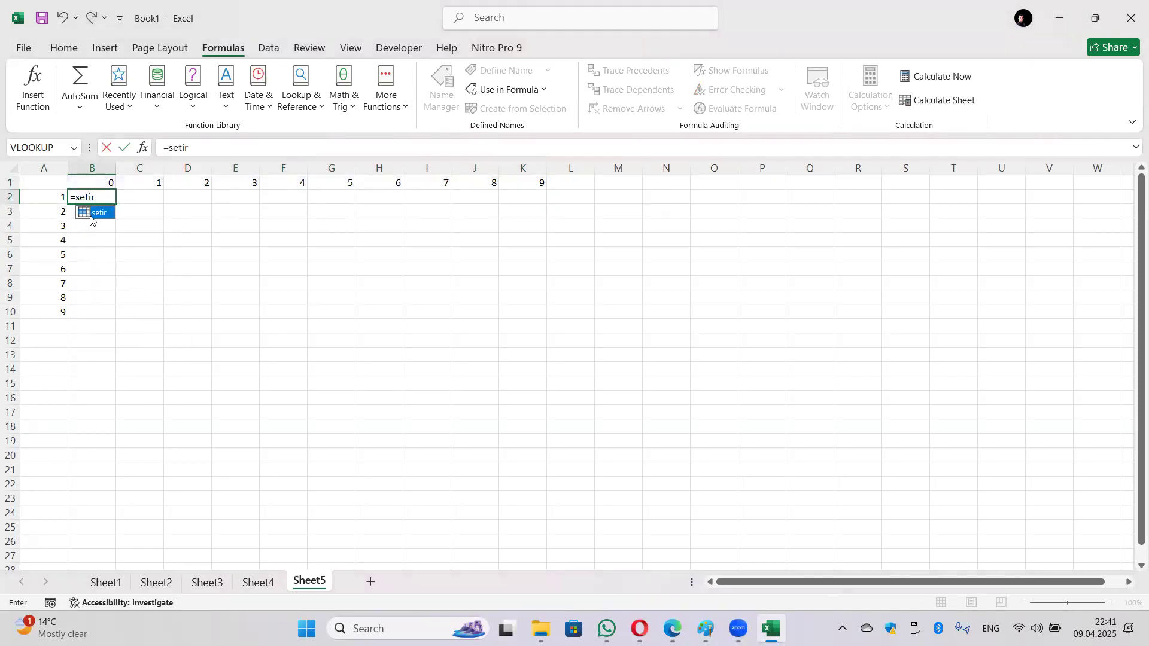
{"action": "left_click", "coordinate": [98, 195]}
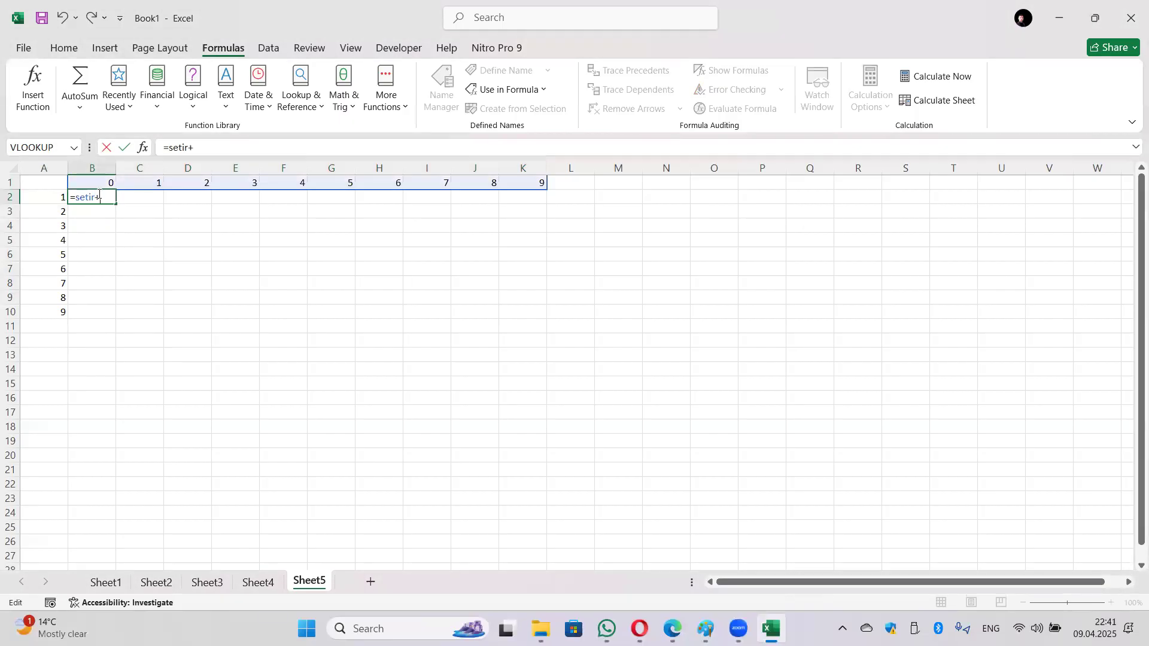
{"action": "type", "text": "+sutun"}
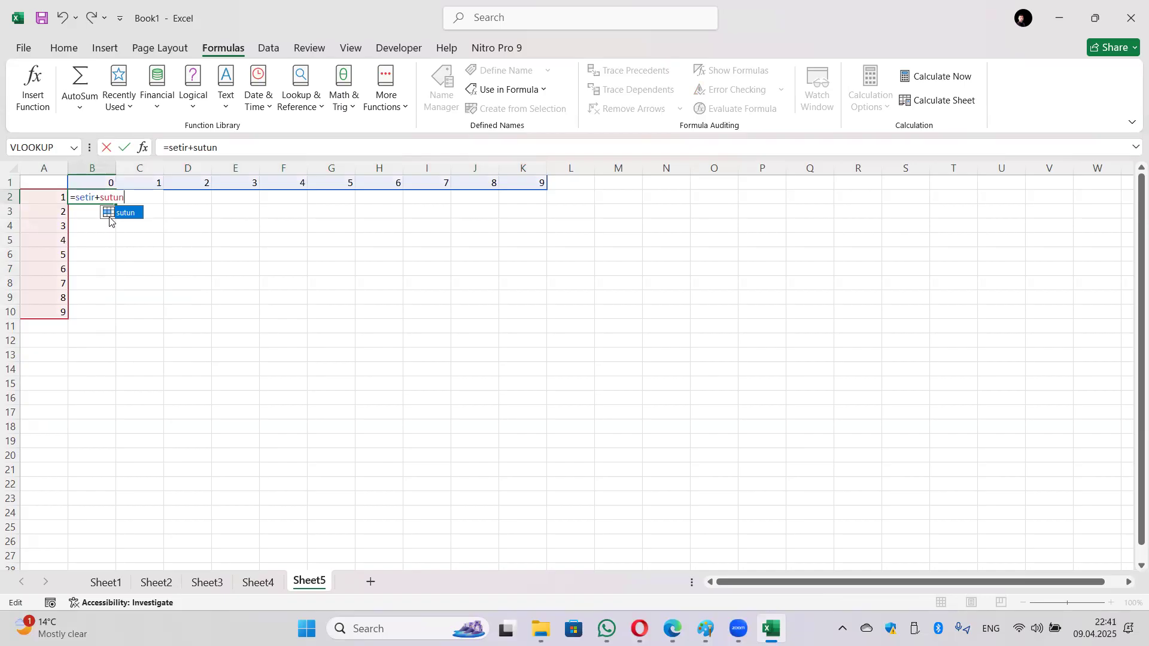
{"action": "key", "text": "alt+Tab"}
{"action": "key", "text": "Return"}
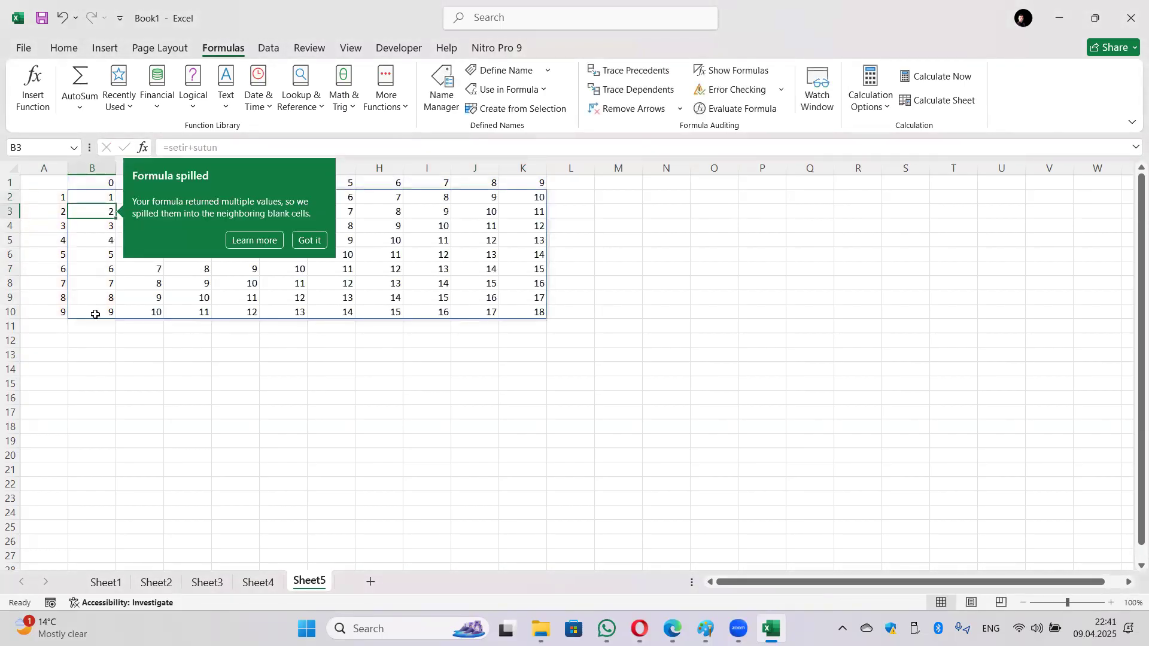
{"action": "left_click", "coordinate": [416, 388]}
Step: Check the formulas of several spilled cells in the grid
{"action": "left_click", "coordinate": [111, 198]}
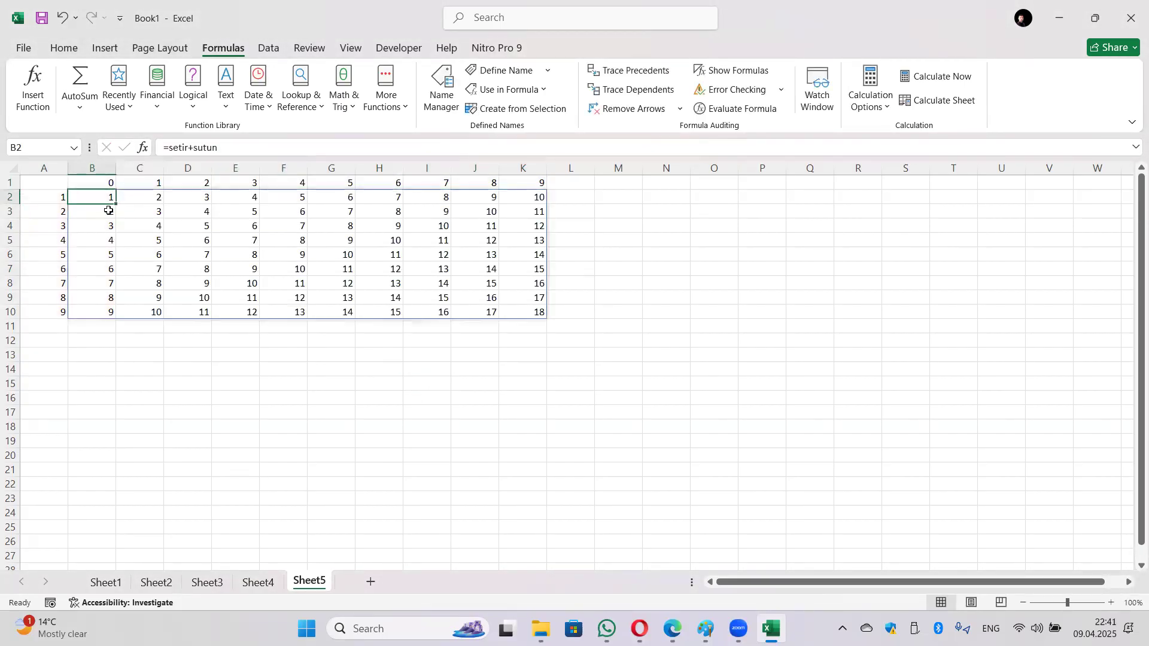
{"action": "left_click", "coordinate": [273, 241]}
{"action": "left_click", "coordinate": [187, 205]}
{"action": "left_click", "coordinate": [350, 236]}
{"action": "left_click", "coordinate": [482, 240]}
{"action": "left_click", "coordinate": [621, 260]}
{"action": "left_click", "coordinate": [105, 196]}
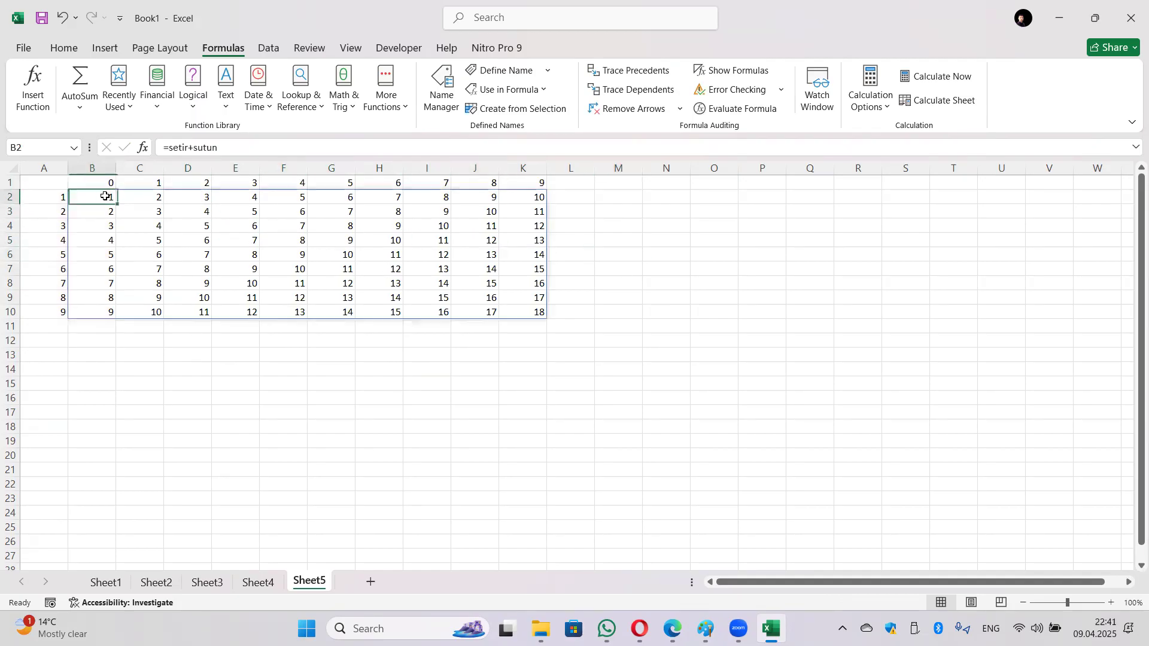
Step: Change B2's formula to =setir*10+sutun, spilling values 1 through 99
{"action": "left_click", "coordinate": [189, 146]}
{"action": "type", "text": "*1"}
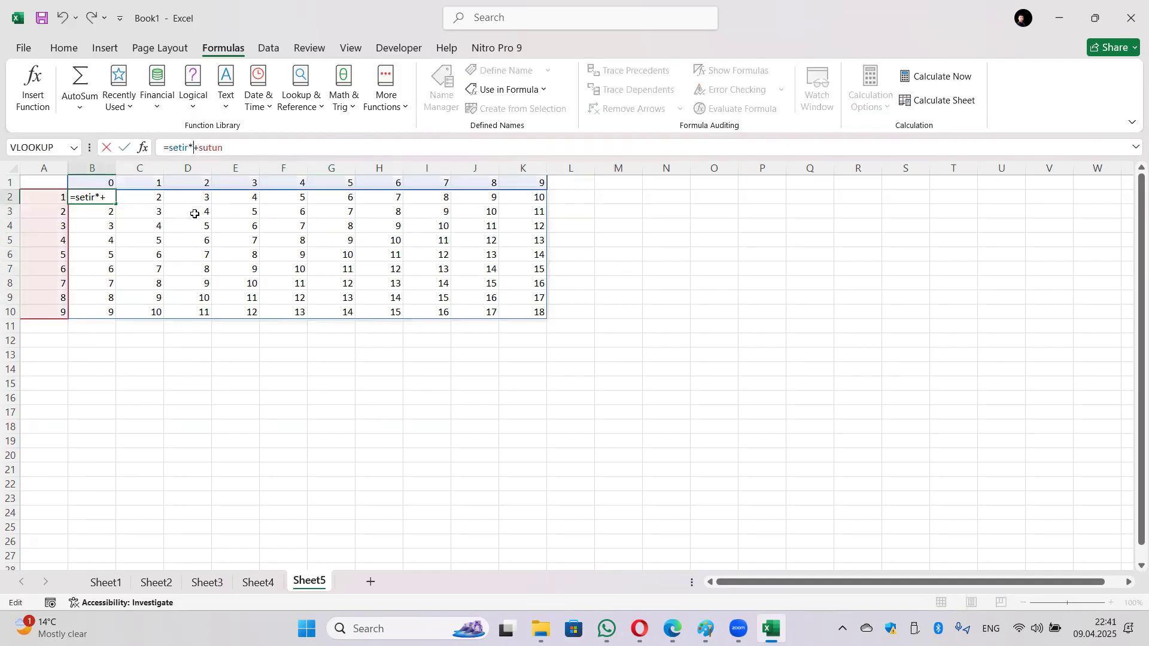
{"action": "type", "text": "0"}
{"action": "key", "text": "Return"}
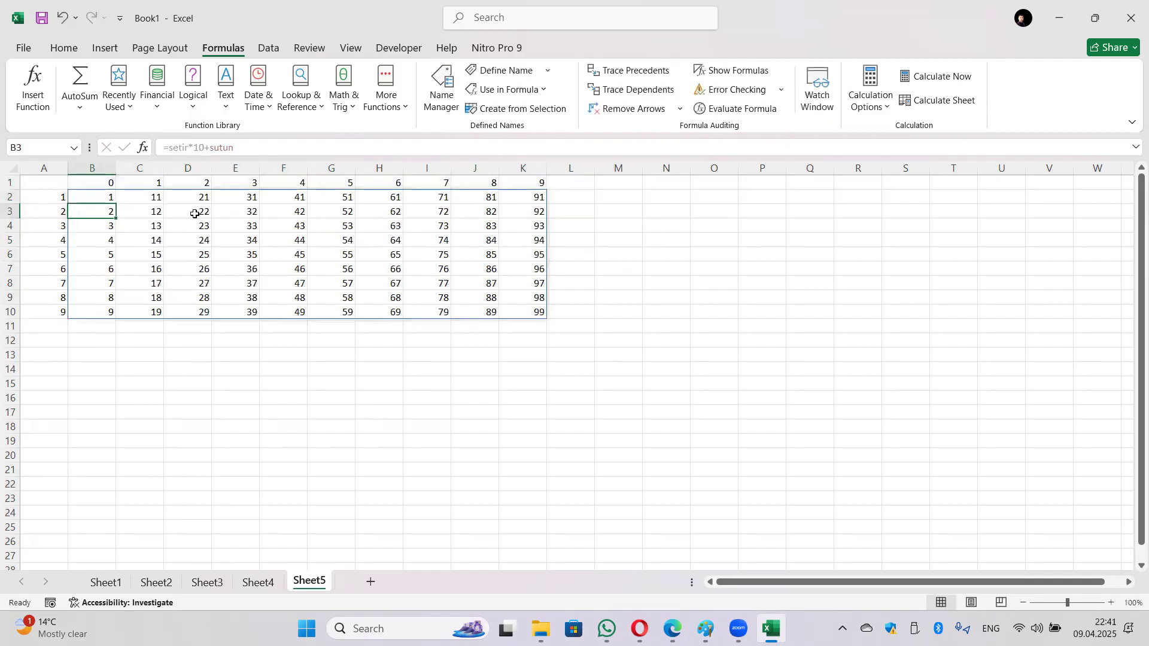
{"action": "left_click", "coordinate": [104, 198]}
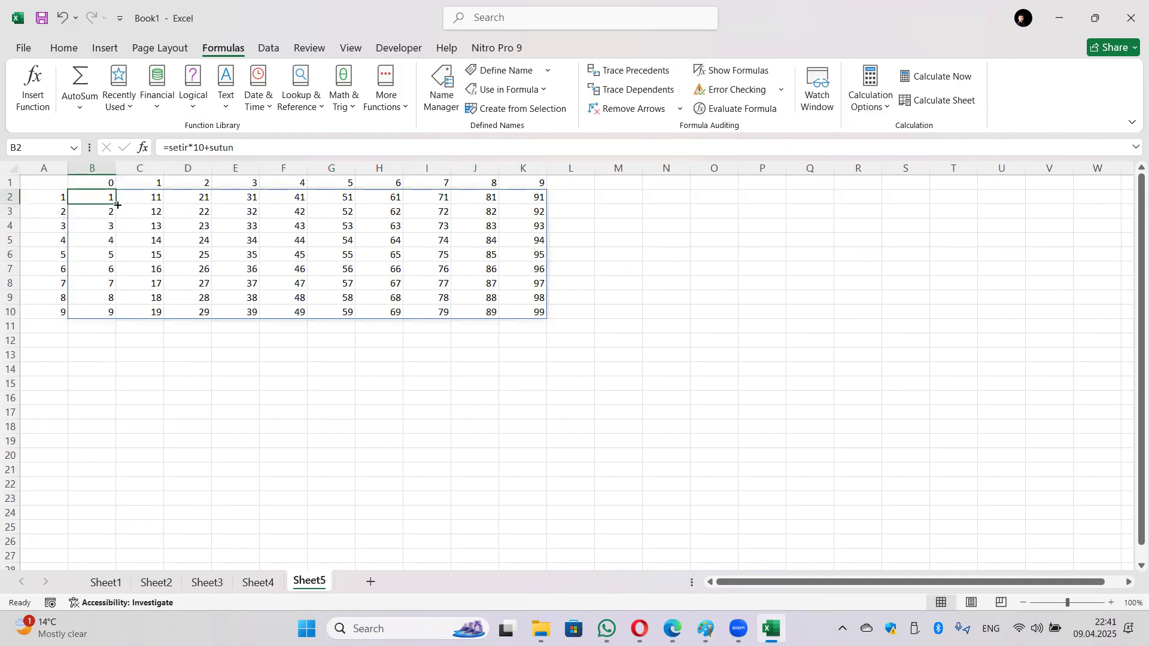
{"action": "left_click", "coordinate": [194, 149]}
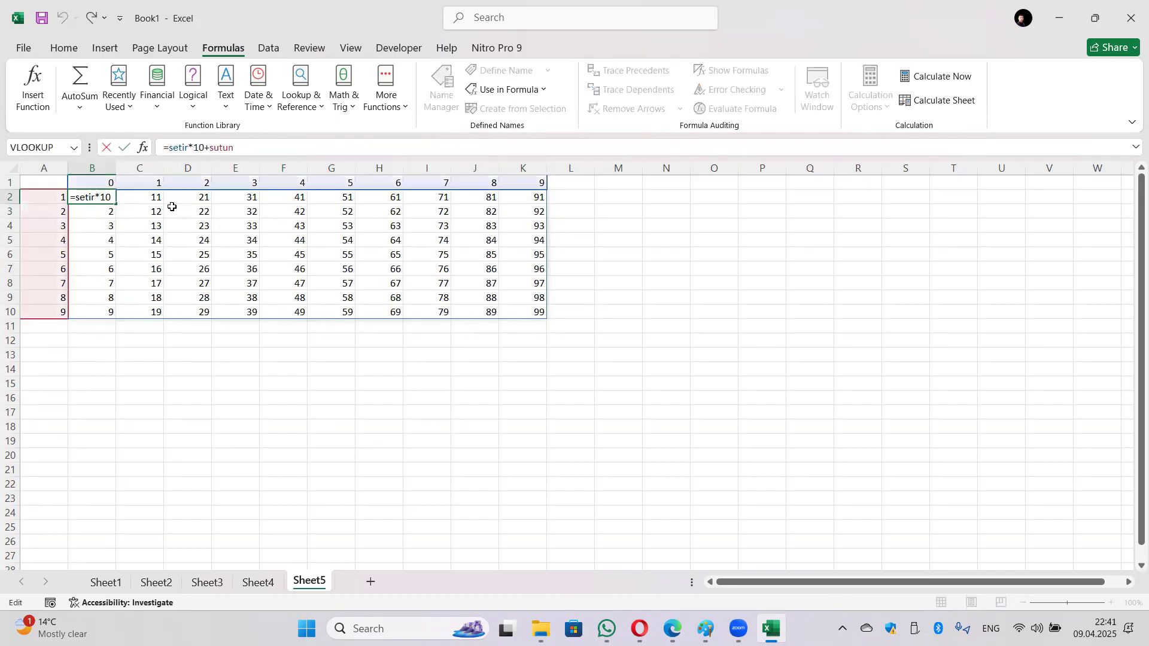
{"action": "key", "text": "Return"}
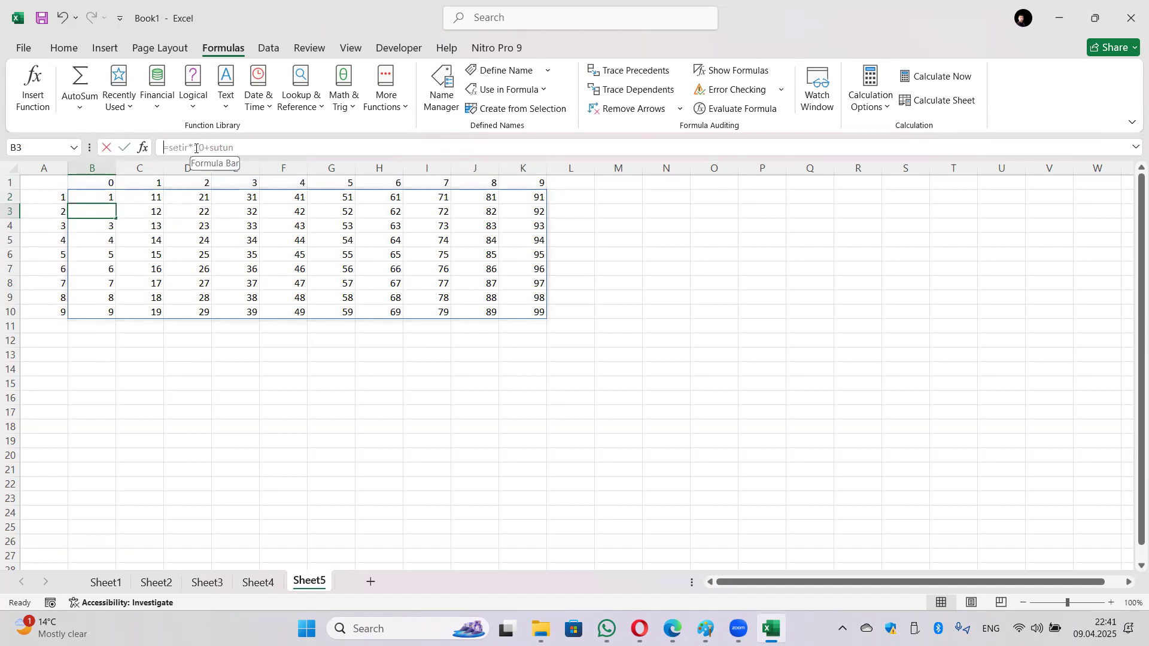
Step: Try to clear spilled cell B3, dismiss the spill warning, and inspect B2's formula
{"action": "key", "text": "BackSpace"}
{"action": "key", "text": "Return"}
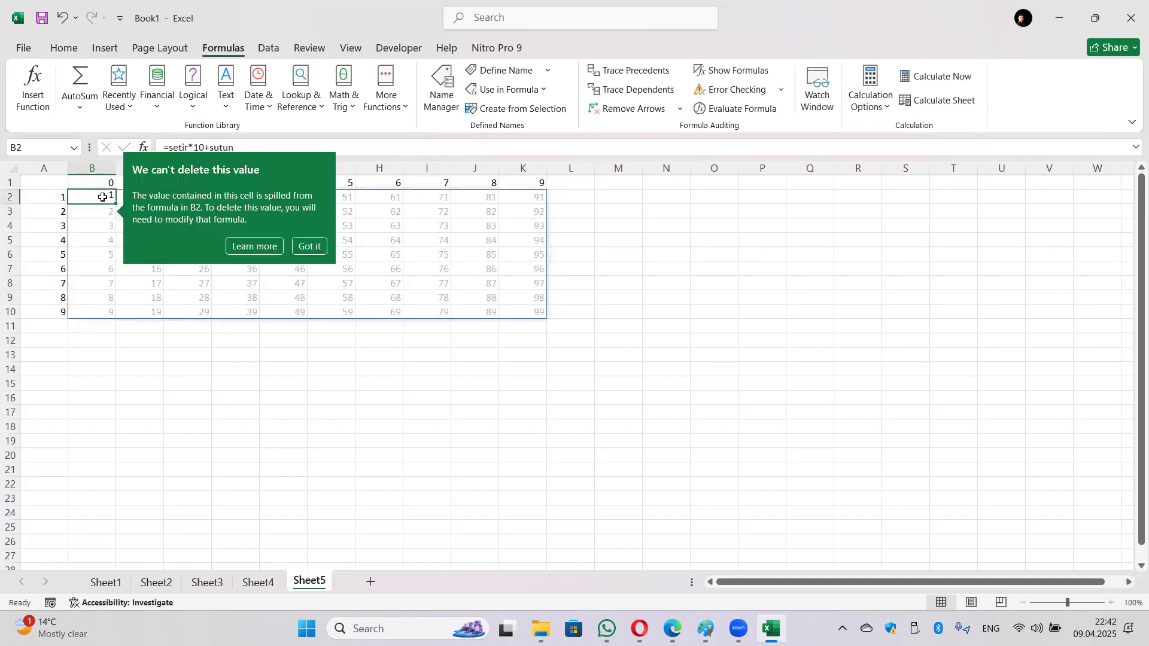
{"action": "left_click", "coordinate": [231, 368]}
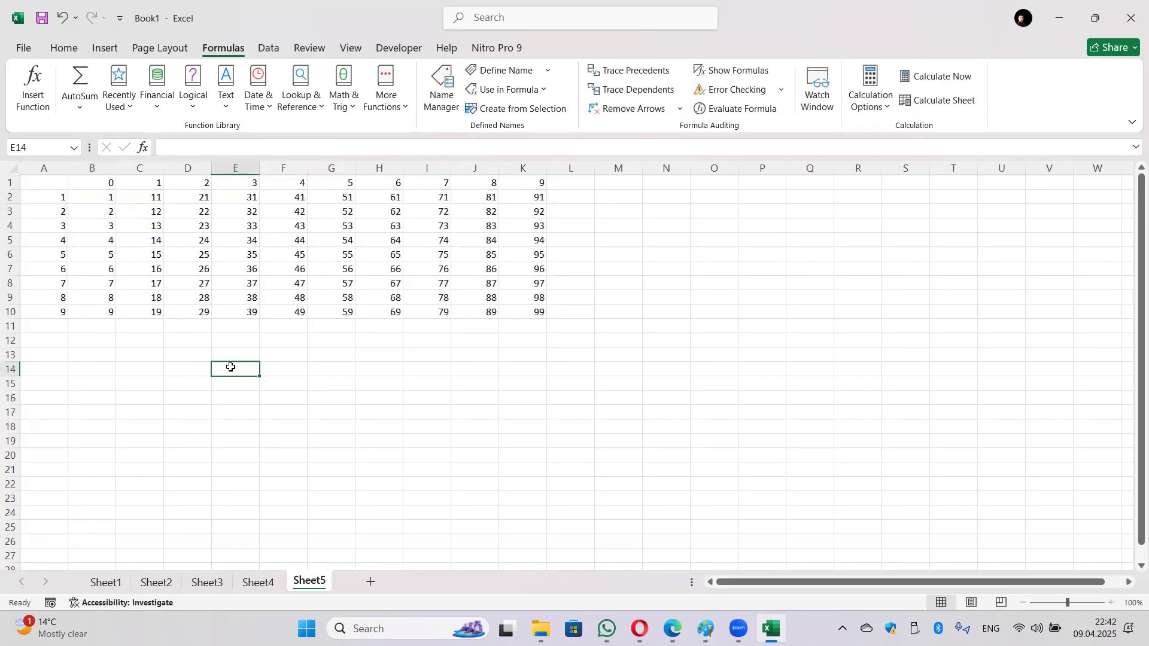
{"action": "left_click", "coordinate": [114, 199]}
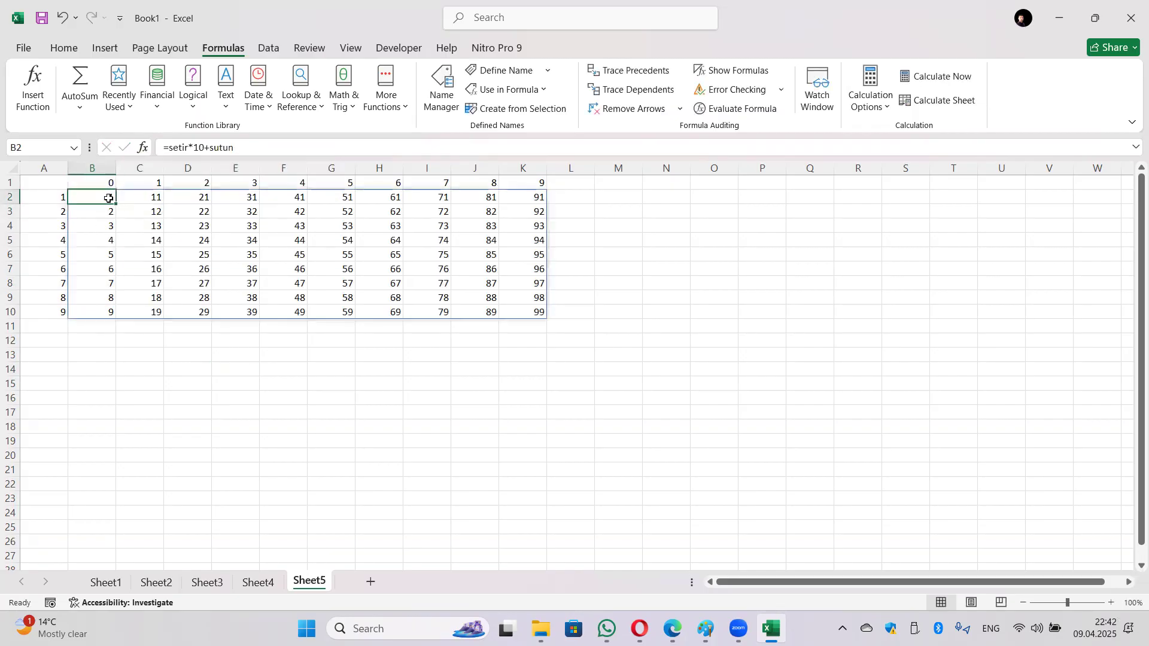
{"action": "left_click", "coordinate": [156, 199]}
{"action": "left_click", "coordinate": [102, 204]}
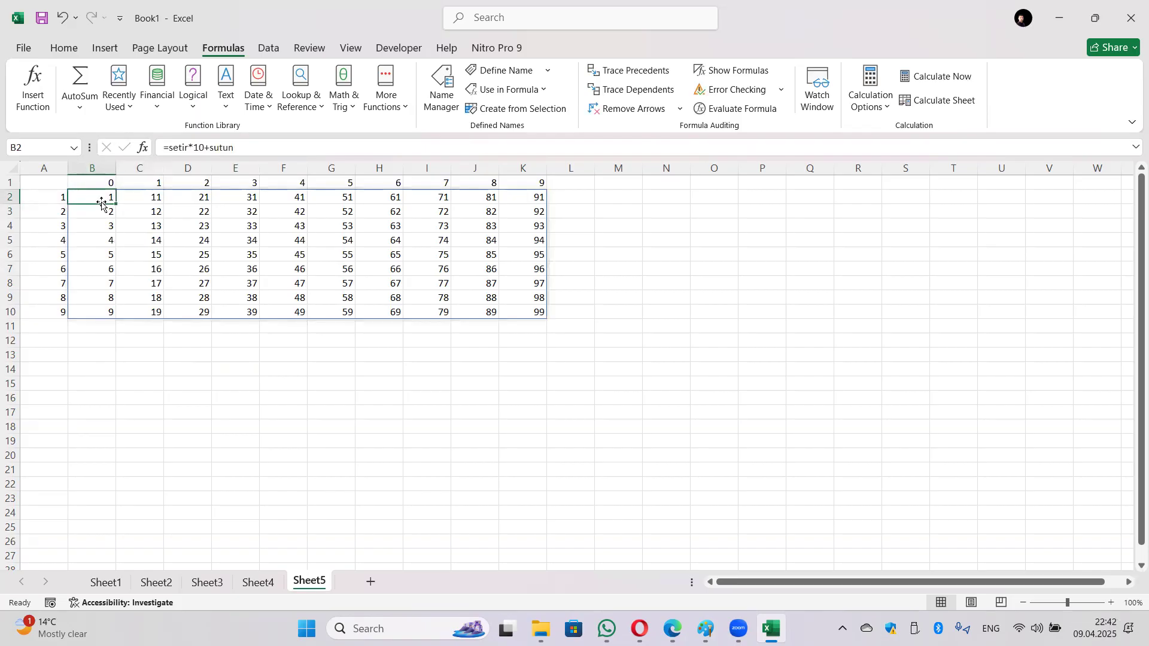
Step: Change B2's formula to =setir+sutun*10 so the table recalculates
{"action": "left_click", "coordinate": [191, 147]}
{"action": "key", "text": "BackSpace"}
{"action": "key", "text": "BackSpace"}
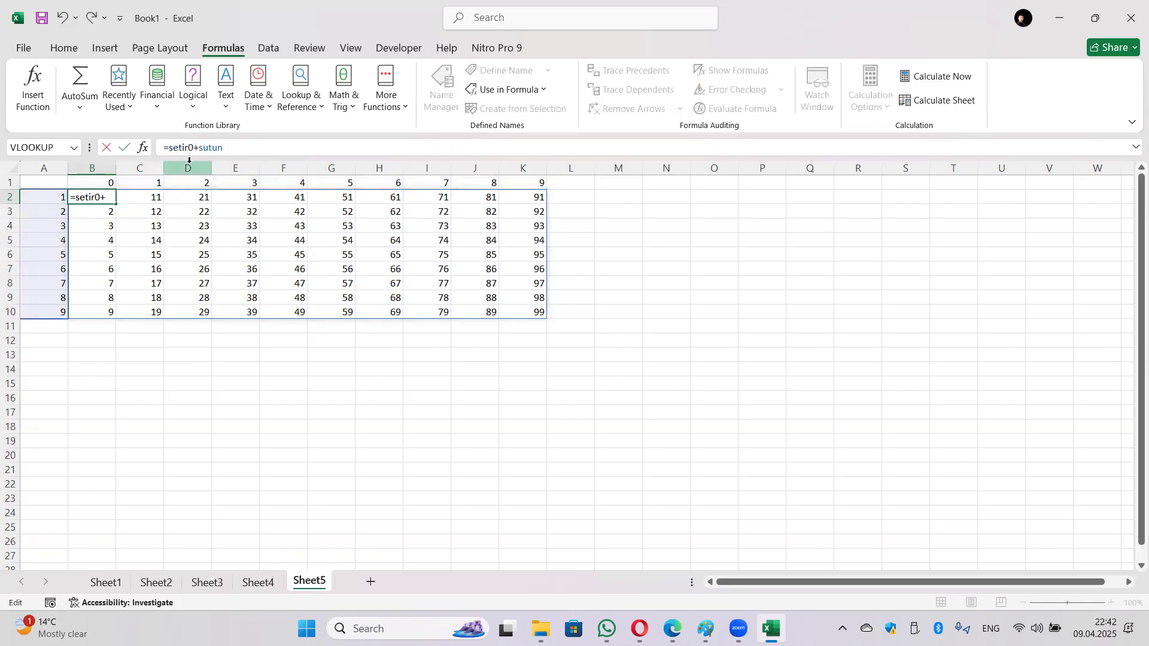
{"action": "key", "text": "Delete"}
{"action": "key", "text": "Right"}
{"action": "key", "text": "Right"}
{"action": "key", "text": "Right"}
{"action": "key", "text": "Right"}
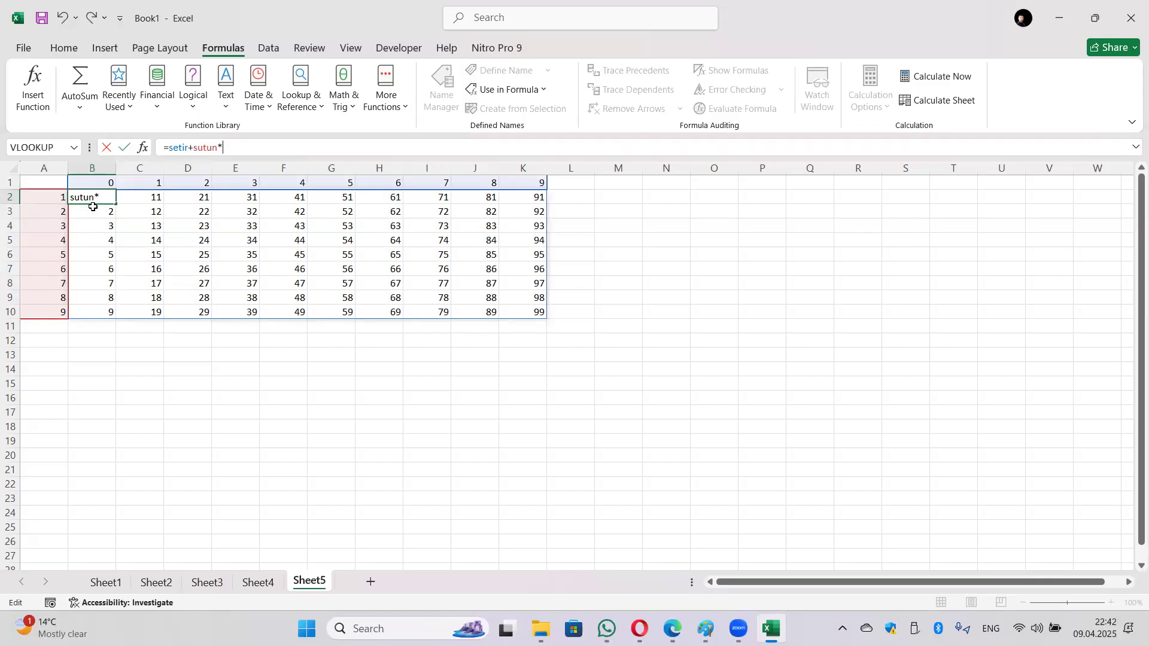
{"action": "type", "text": "10"}
{"action": "key", "text": "ctrl+Return"}
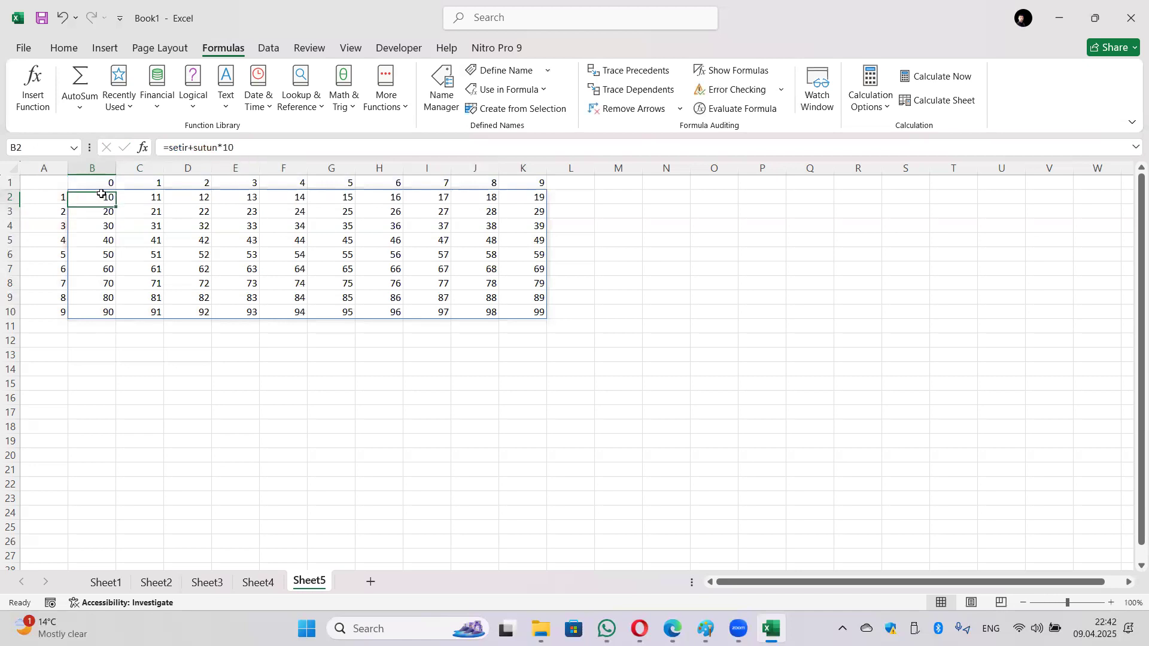
Step: Try filling the B2 formula across row 2 to K2, then undo the fill
{"action": "left_click_drag", "start_coordinate": [117, 206], "coordinate": [538, 197]}
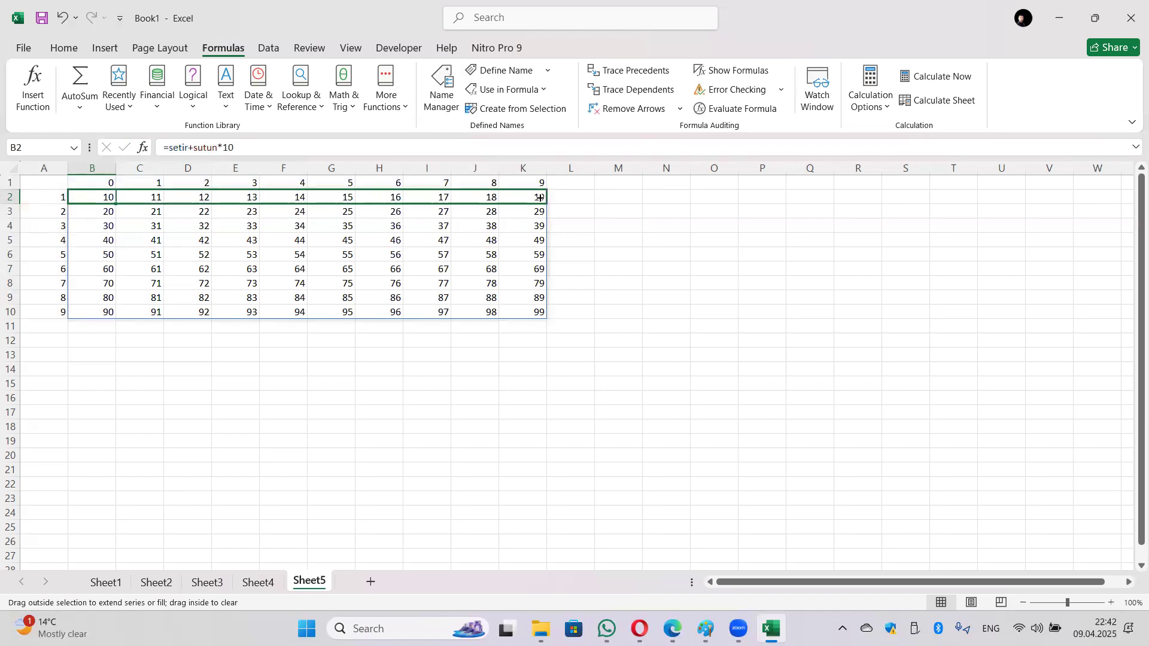
{"action": "left_click_drag", "start_coordinate": [555, 235], "coordinate": [546, 199]}
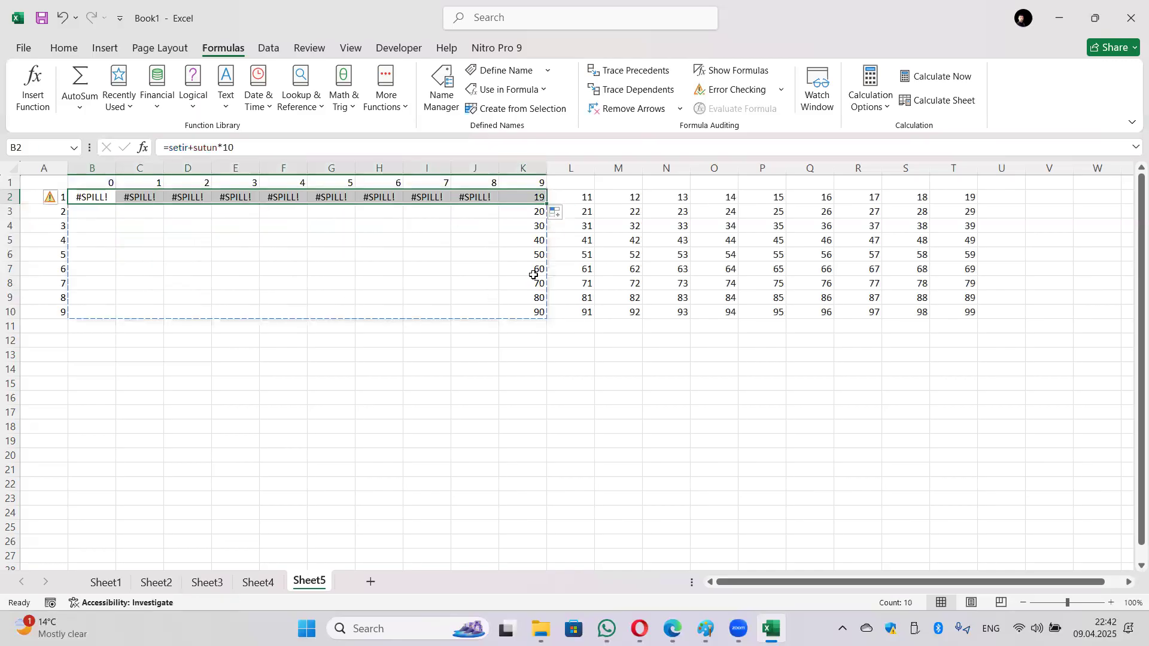
{"action": "left_click", "coordinate": [483, 343]}
{"action": "key", "text": "ctrl+z"}
{"action": "left_click", "coordinate": [248, 354]}
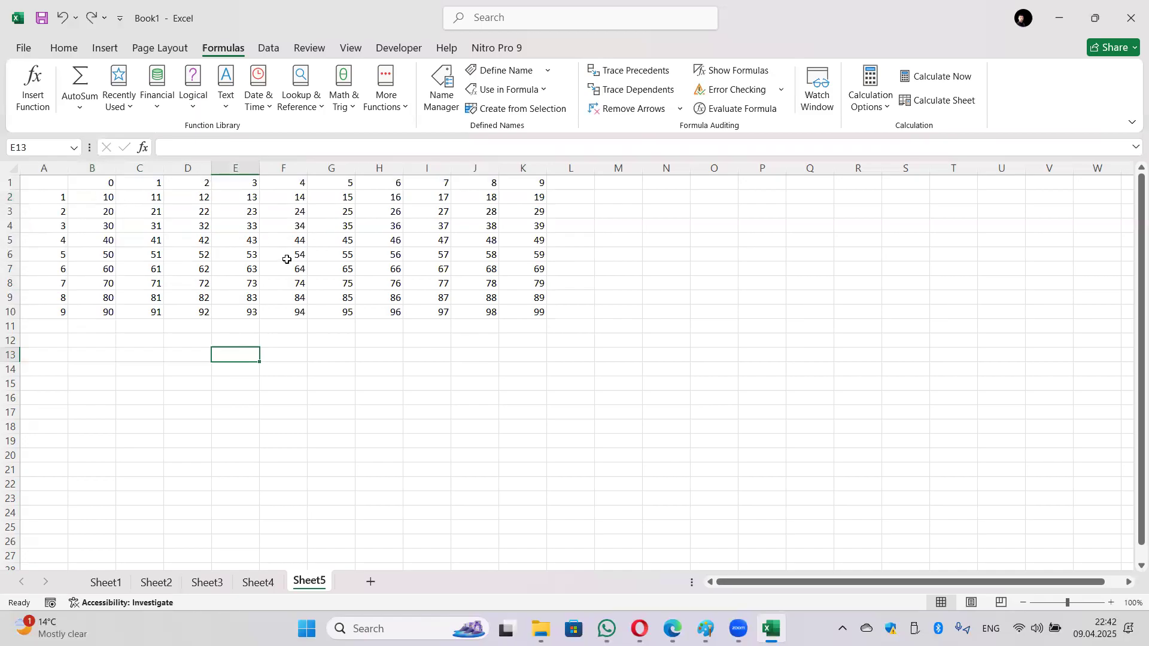
Step: Review the spilled 10–99 table from B2, then add a new blank Sheet6
{"action": "left_click", "coordinate": [101, 198]}
{"action": "key", "text": "ctrl+shift+End"}
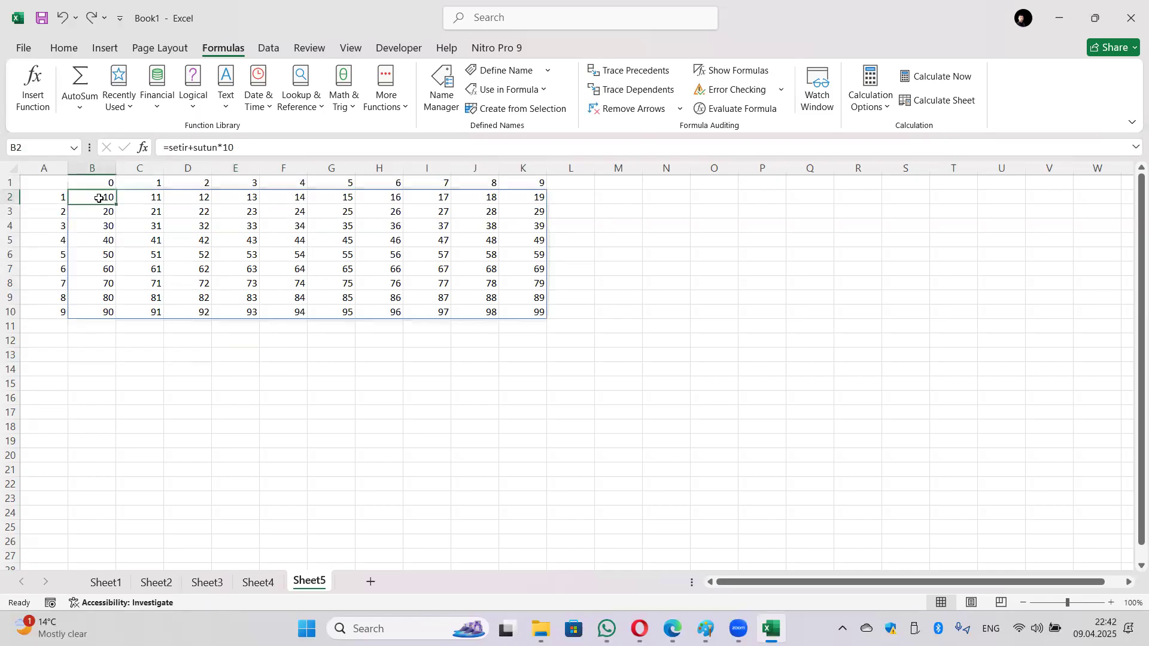
{"action": "left_click", "coordinate": [235, 363]}
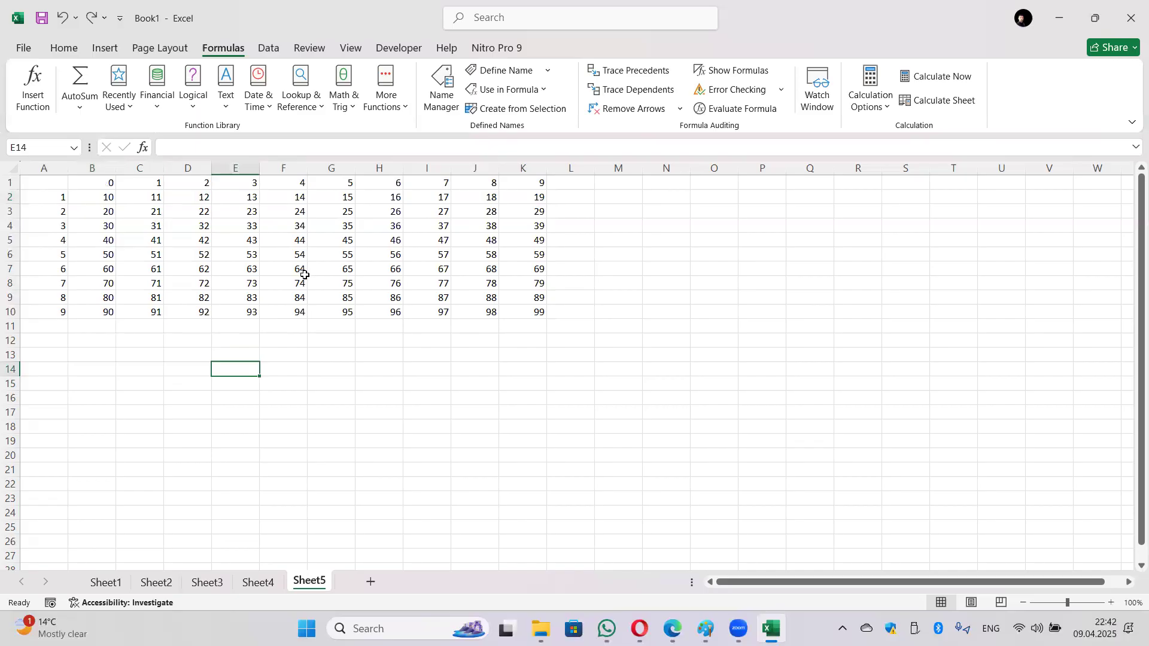
{"action": "left_click", "coordinate": [101, 197]}
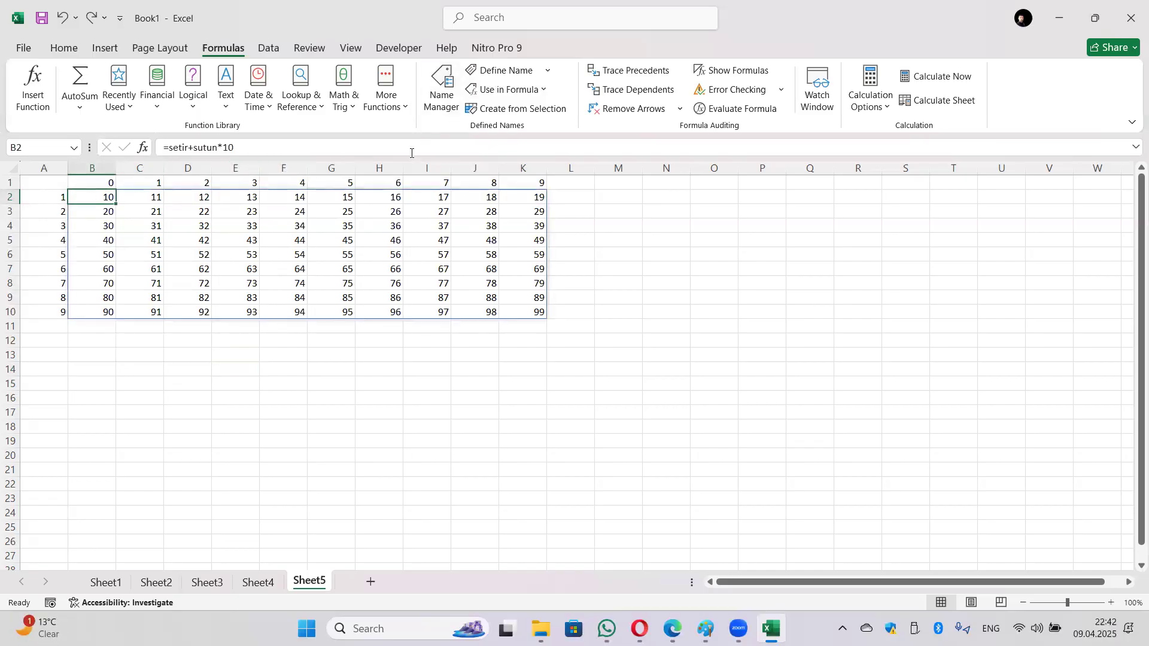
{"action": "left_click", "coordinate": [360, 368]}
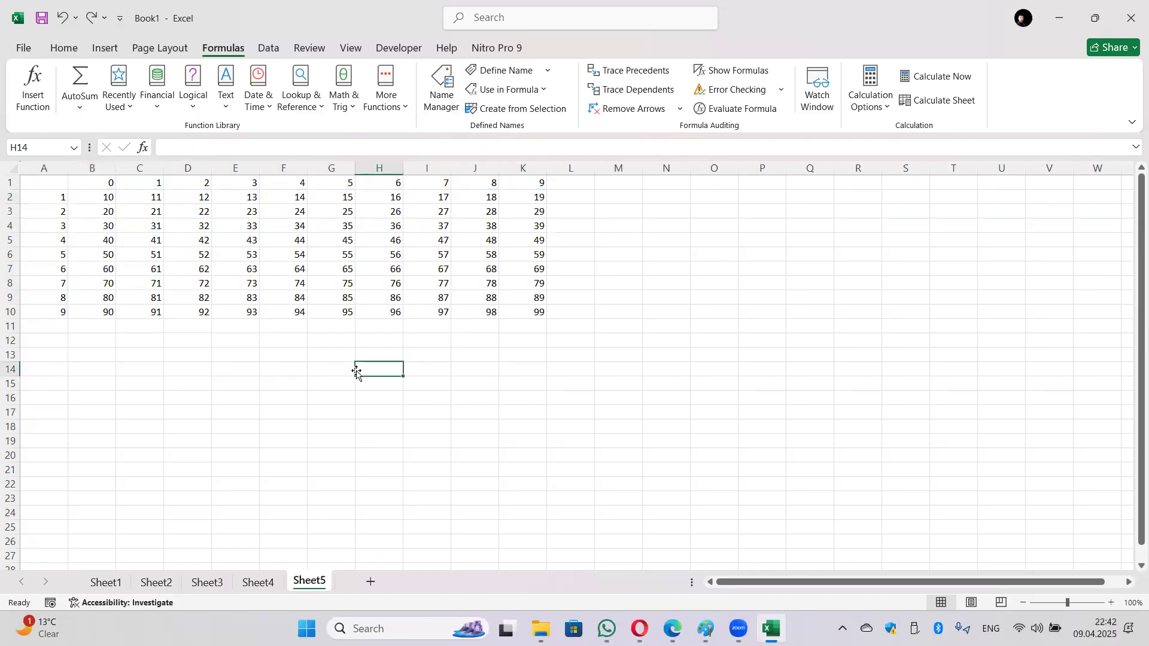
{"action": "left_click", "coordinate": [733, 346]}
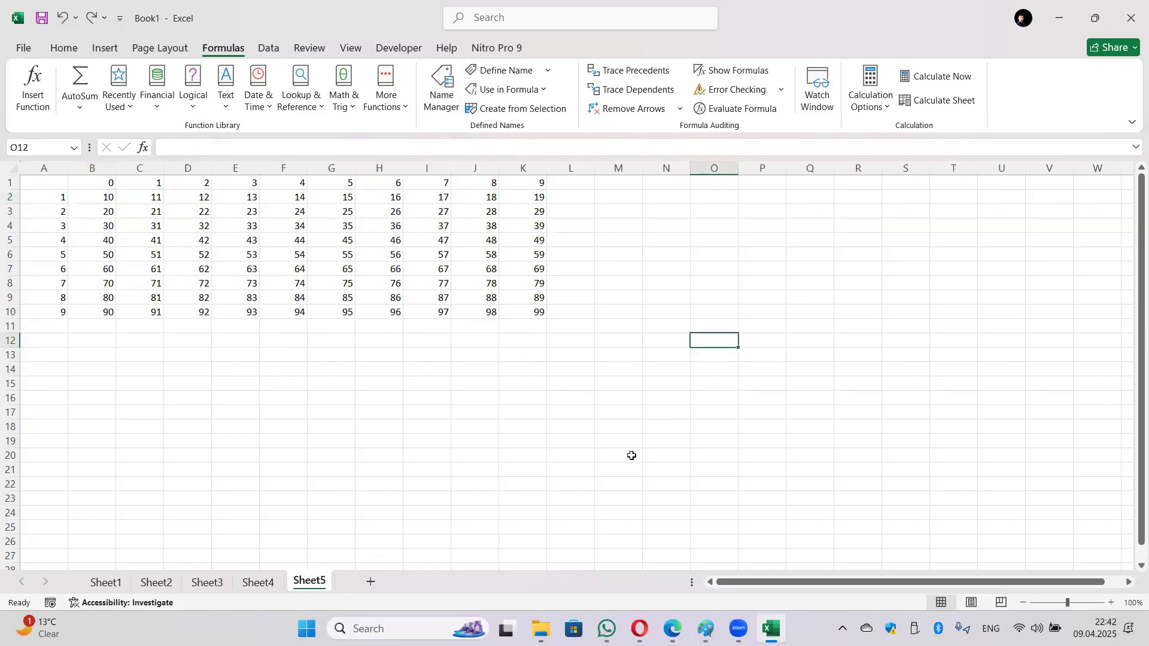
{"action": "left_click", "coordinate": [370, 582]}
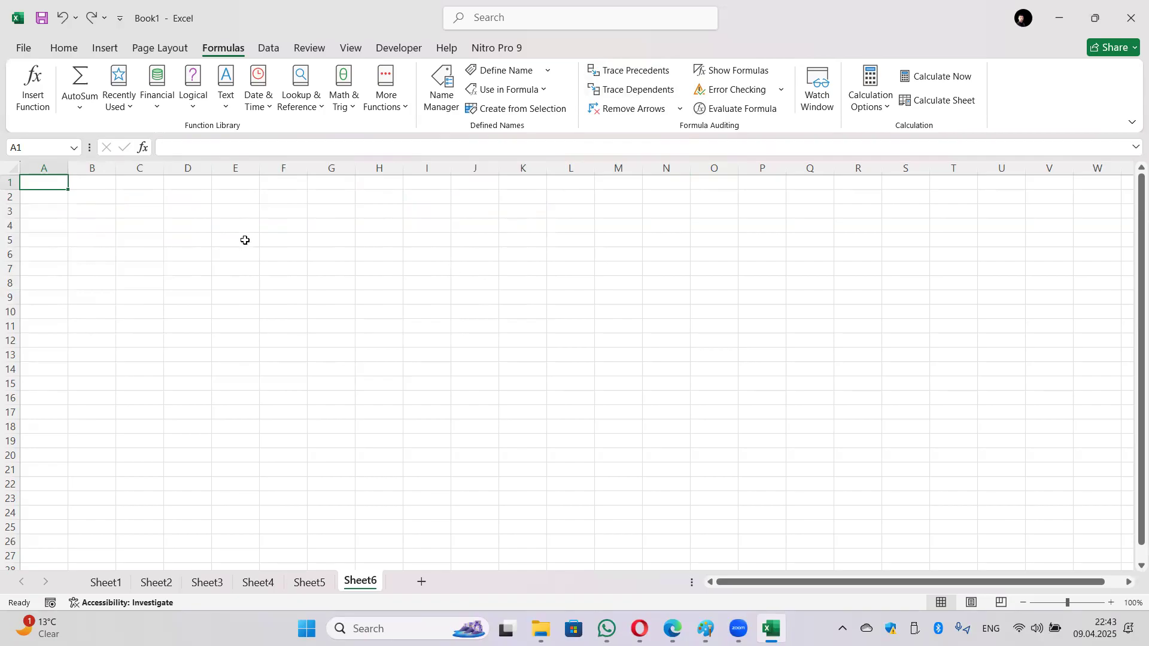
Step: Enter 5, 7, 9 in A1, D1, G1 and 3, 2, 6 along row 4
{"action": "type", "text": "5"}
{"action": "key", "text": "Right"}
{"action": "key", "text": "Right"}
{"action": "key", "text": "Right"}
{"action": "type", "text": "7"}
{"action": "key", "text": "Right"}
{"action": "key", "text": "Right"}
{"action": "key", "text": "Right"}
{"action": "type", "text": "9"}
{"action": "key", "text": "Return"}
{"action": "key", "text": "Home"}
{"action": "key", "text": "Down"}
{"action": "key", "text": "Down"}
{"action": "key", "text": "Right"}
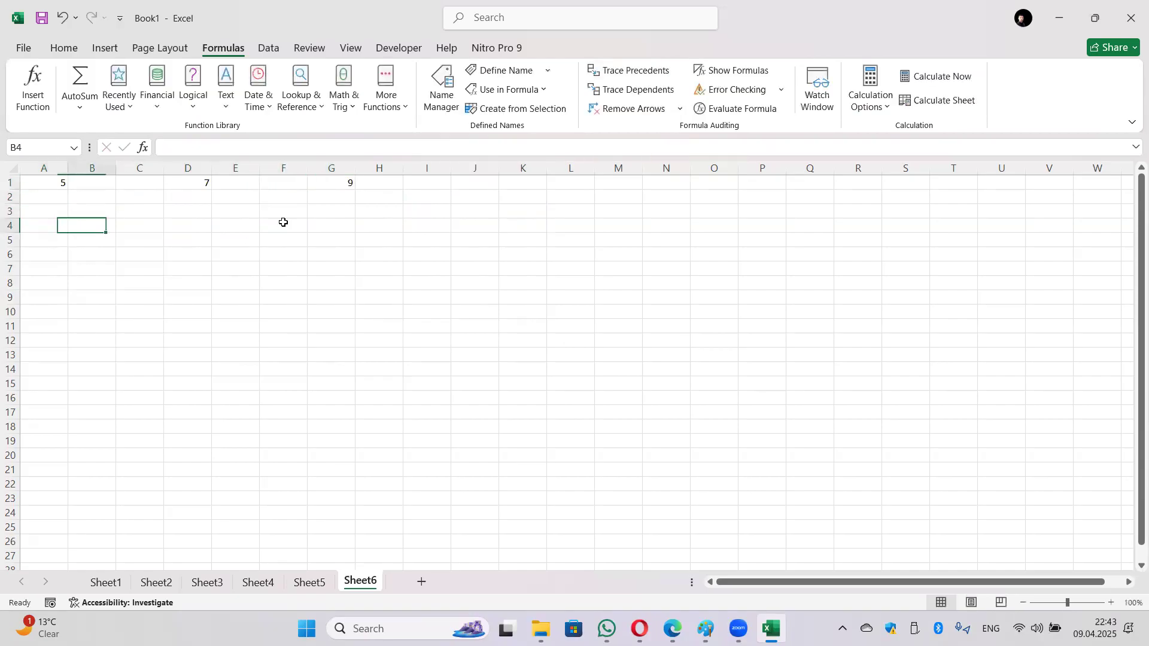
{"action": "type", "text": "3"}
{"action": "key", "text": "Right"}
{"action": "key", "text": "Right"}
{"action": "key", "text": "Right"}
{"action": "key", "text": "Right"}
{"action": "type", "text": "2"}
{"action": "key", "text": "Right"}
{"action": "key", "text": "Right"}
{"action": "key", "text": "Right"}
{"action": "key", "text": "Right"}
{"action": "type", "text": "6"}
{"action": "key", "text": "Return"}
{"action": "key", "text": "Home"}
{"action": "key", "text": "Right"}
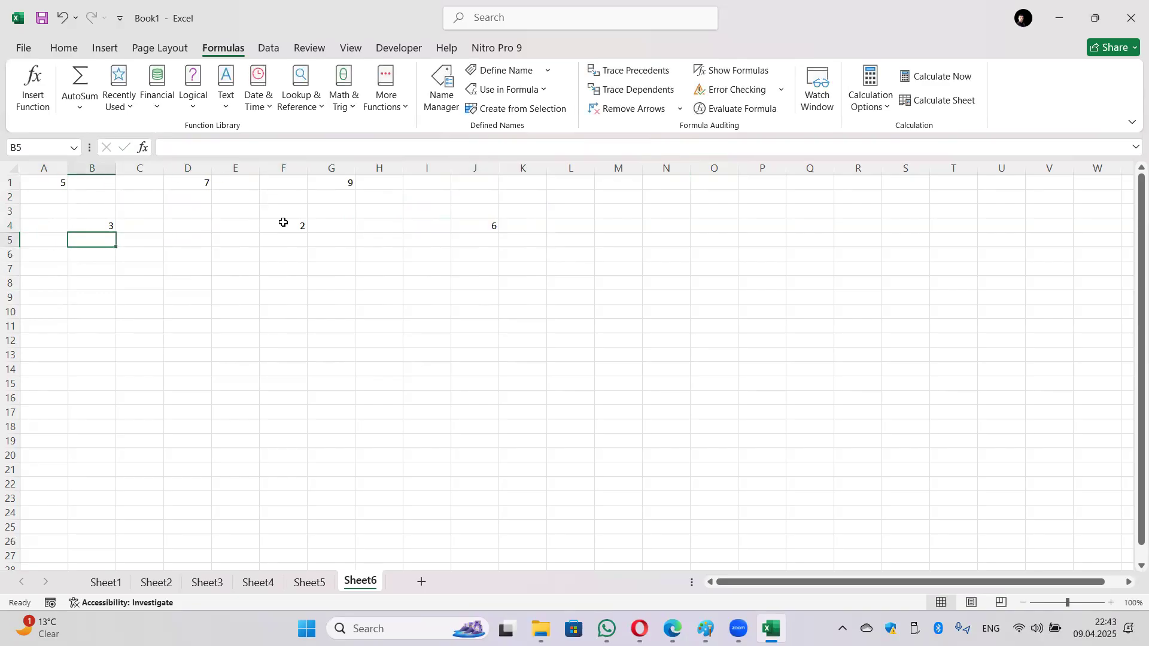
Step: Enter 8 in A6, 4 in D6, 3 in A7 and 8 in G9
{"action": "key", "text": "Return"}
{"action": "key", "text": "BackSpace"}
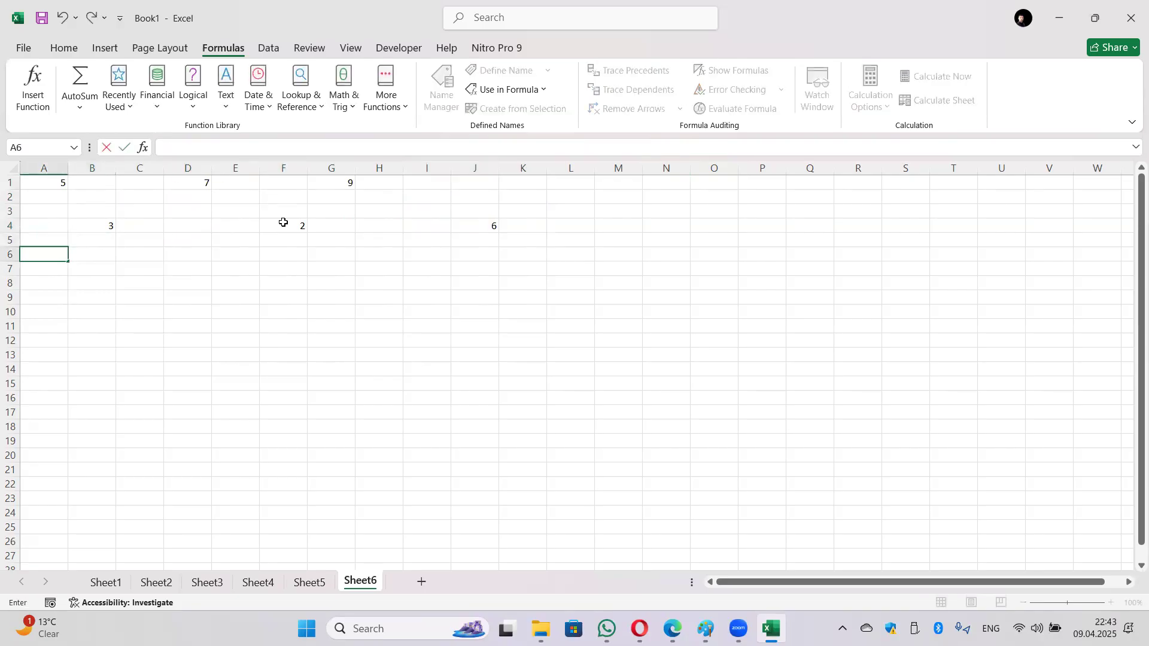
{"action": "type", "text": "8"}
{"action": "key", "text": "Right"}
{"action": "key", "text": "Right"}
{"action": "key", "text": "Right"}
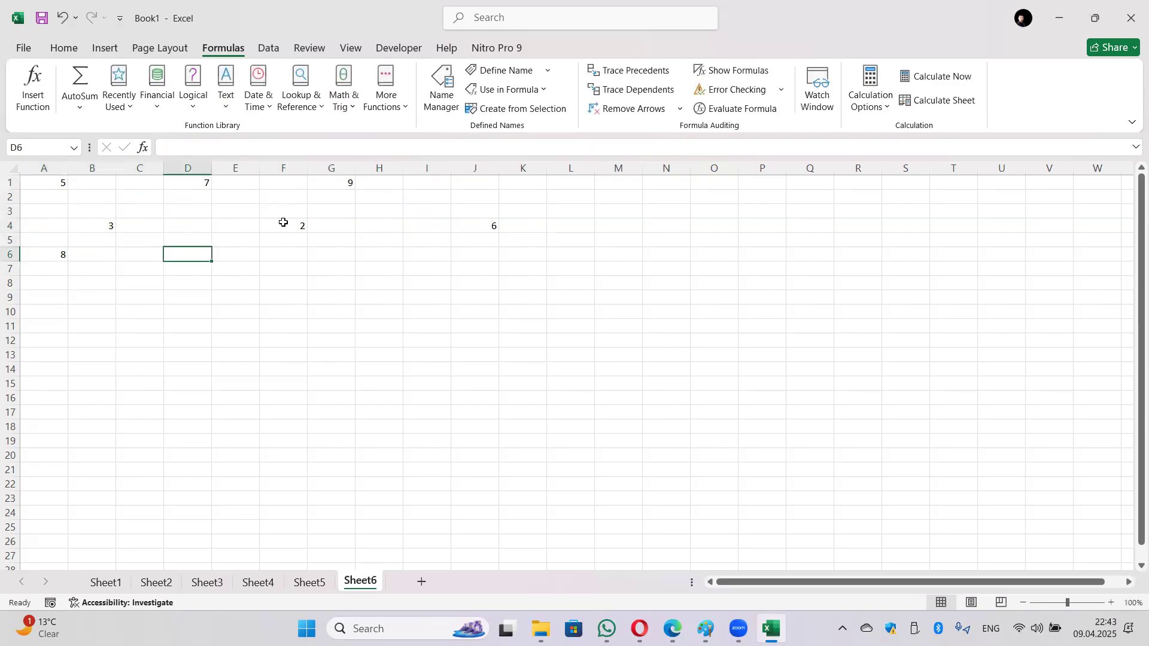
{"action": "type", "text": "4"}
{"action": "key", "text": "Right"}
{"action": "key", "text": "Right"}
{"action": "key", "text": "Right"}
{"action": "key", "text": "Return"}
{"action": "key", "text": "Home"}
{"action": "type", "text": "3"}
{"action": "key", "text": "Return"}
{"action": "key", "text": "Return"}
{"action": "key", "text": "Right"}
{"action": "key", "text": "Right"}
{"action": "key", "text": "Right"}
{"action": "key", "text": "Right"}
{"action": "key", "text": "Right"}
{"action": "key", "text": "Right"}
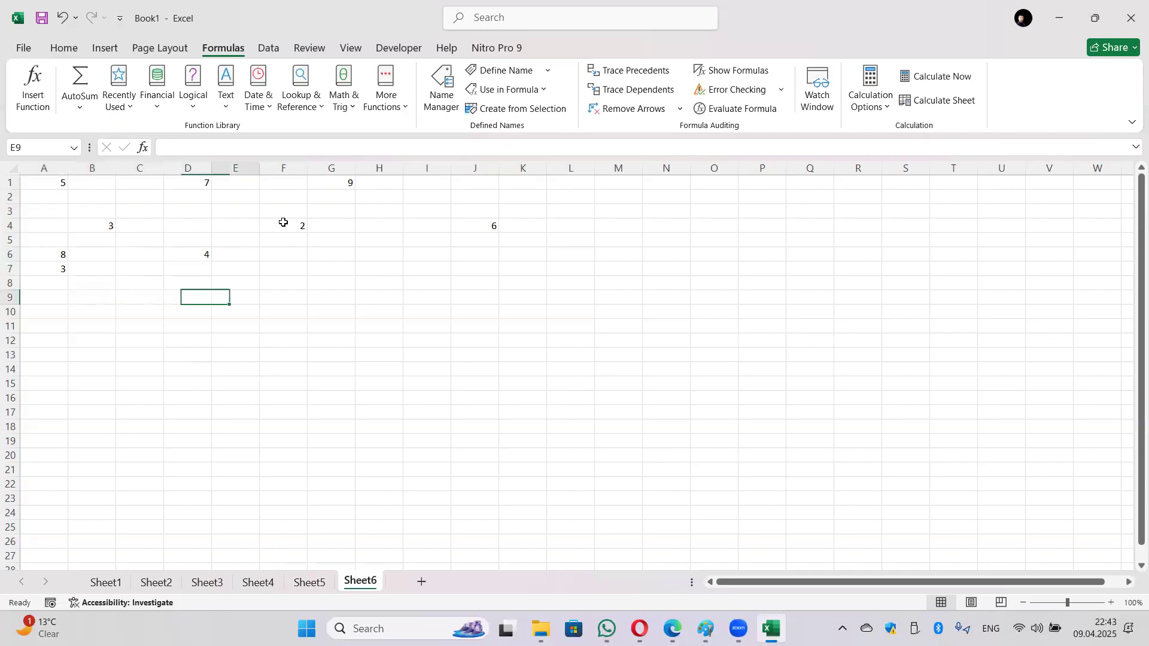
{"action": "type", "text": "8"}
{"action": "key", "text": "Return"}
{"action": "key", "text": "Home"}
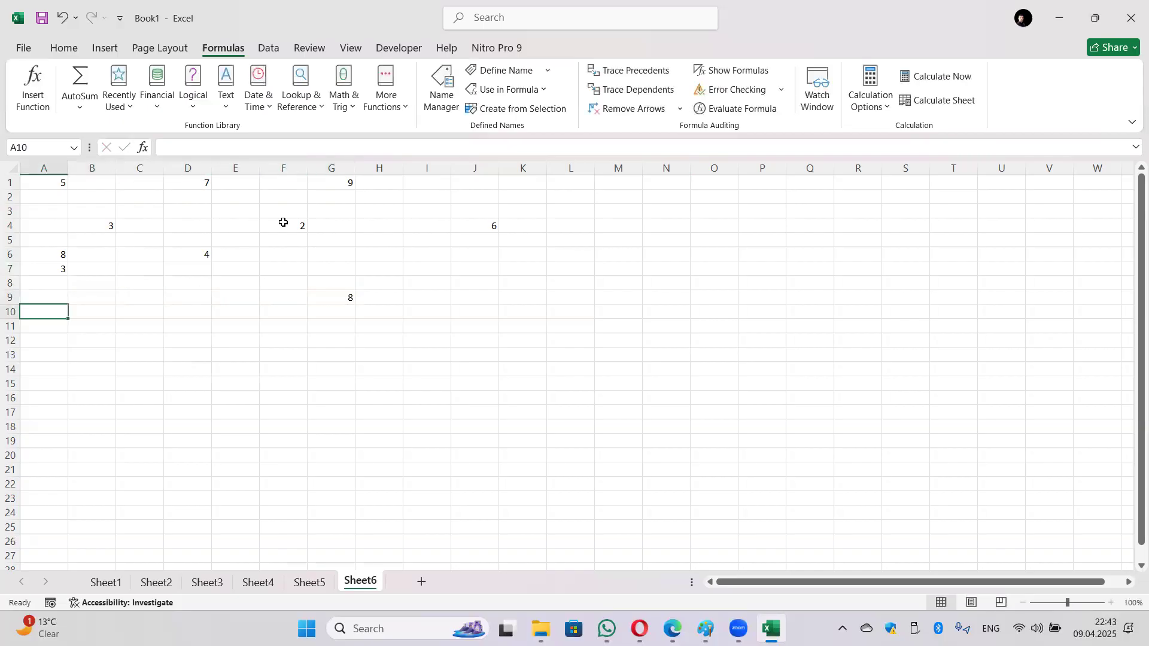
Step: Build =G1+D6+D1+G9 in H4, totalling 28
{"action": "left_click", "coordinate": [394, 229]}
{"action": "left_click", "coordinate": [337, 184]}
{"action": "type", "text": "+"}
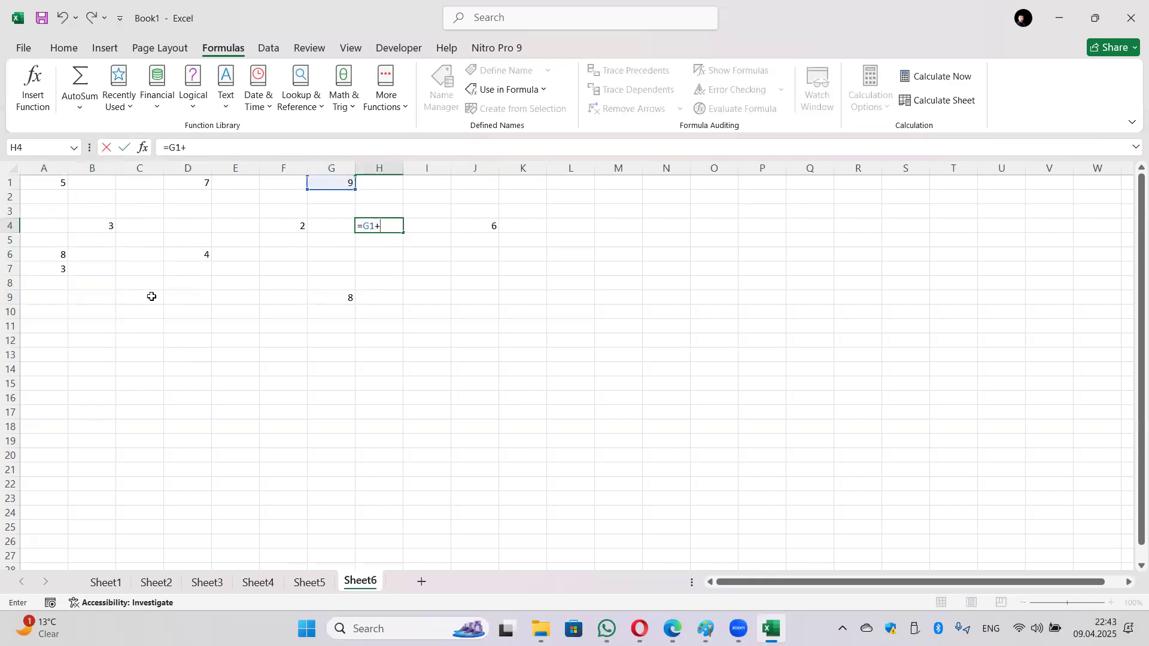
{"action": "left_click", "coordinate": [196, 256]}
{"action": "type", "text": "+"}
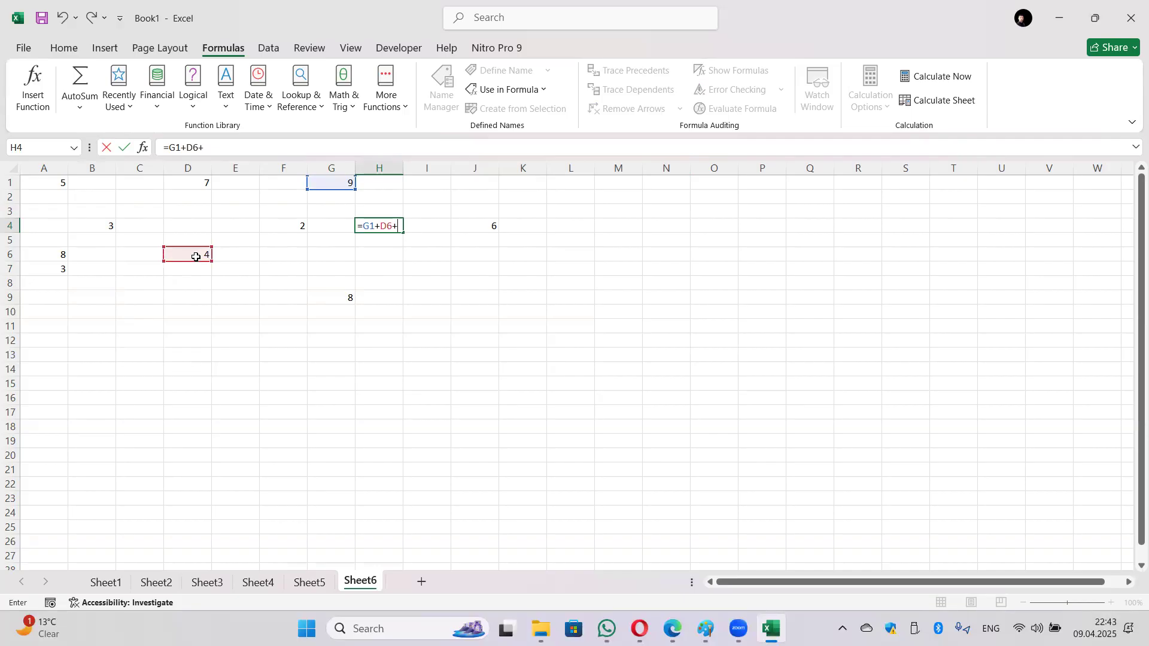
{"action": "left_click", "coordinate": [198, 181]}
{"action": "type", "text": "+"}
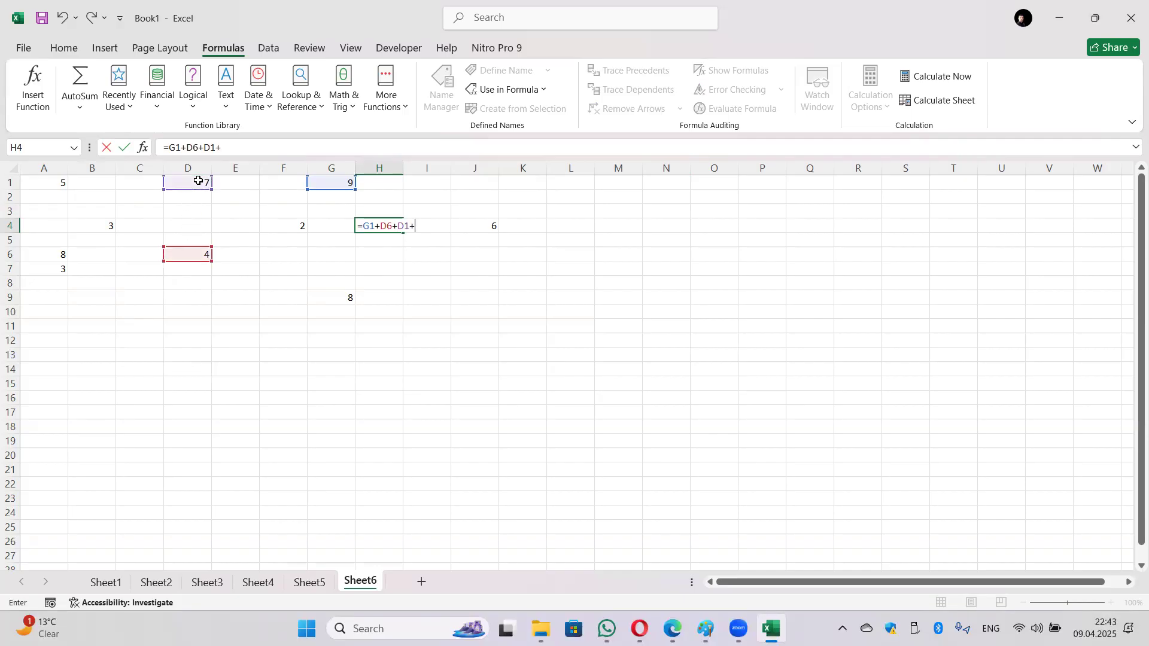
{"action": "left_click", "coordinate": [326, 307]}
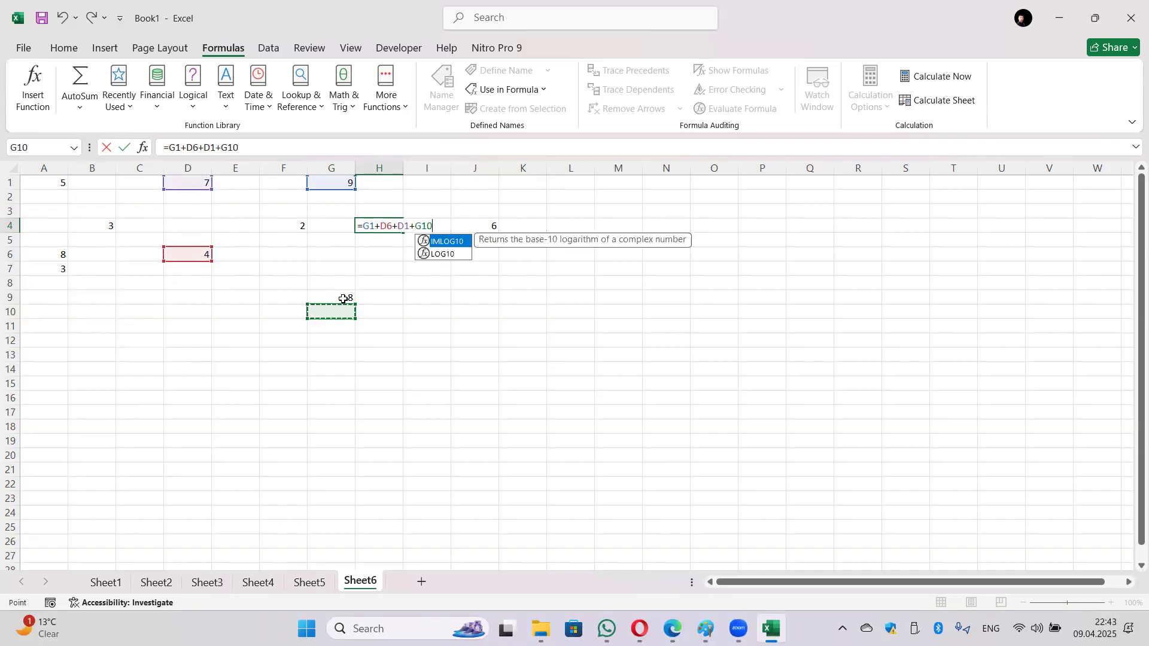
{"action": "left_click", "coordinate": [344, 294]}
{"action": "key", "text": "Return"}
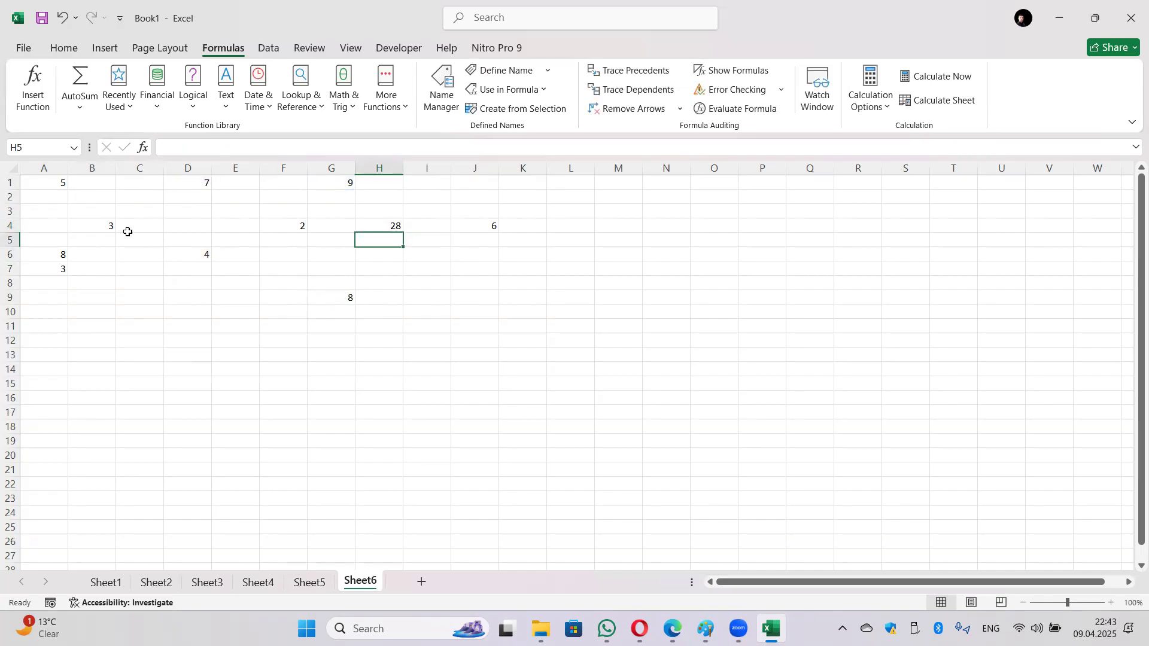
Step: Build =F4+A1+A6 in D10, returning 15
{"action": "left_click", "coordinate": [167, 308]}
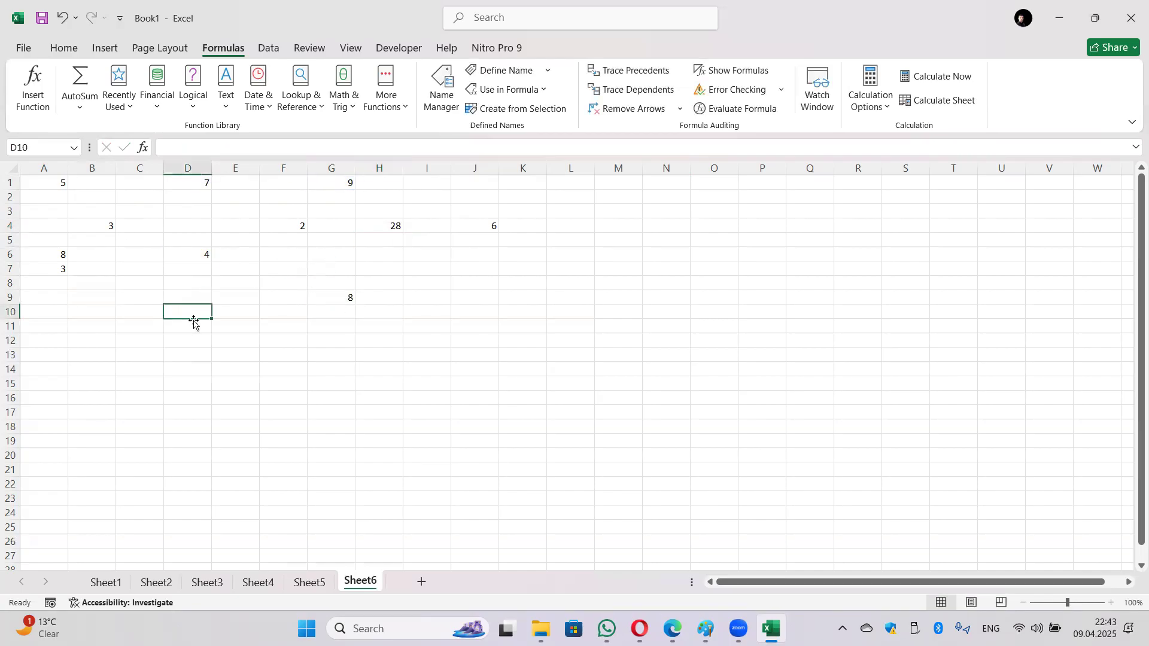
{"action": "type", "text": "="}
{"action": "left_click", "coordinate": [304, 231]}
{"action": "type", "text": "+"}
{"action": "left_click", "coordinate": [60, 181]}
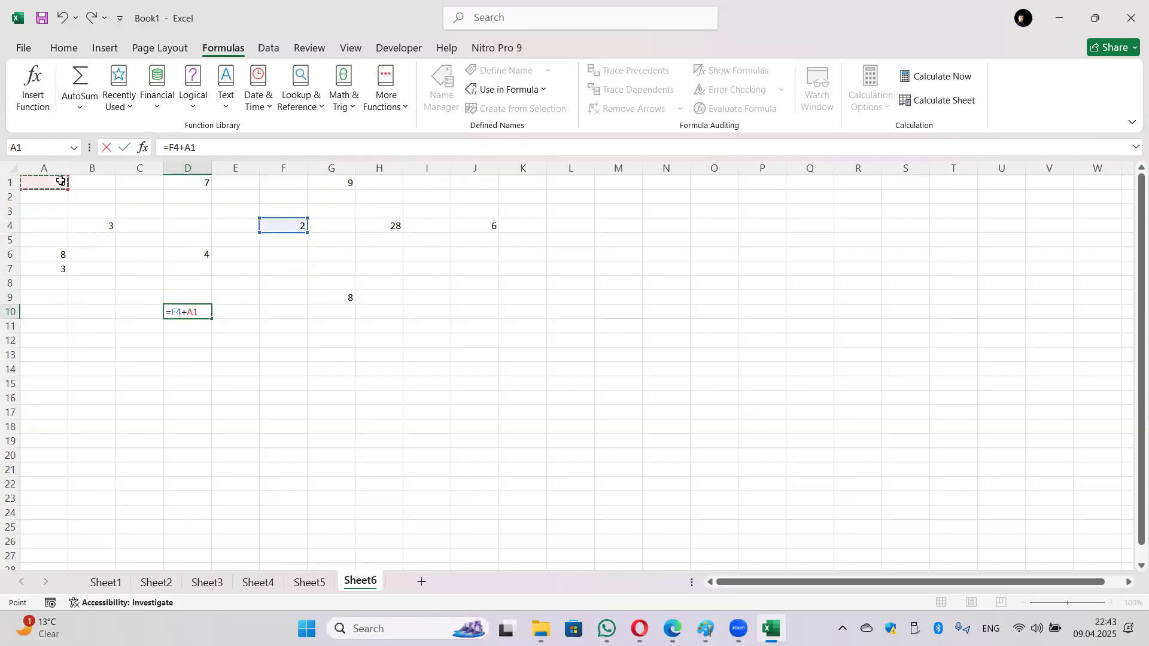
{"action": "type", "text": "+"}
{"action": "left_click", "coordinate": [60, 256]}
{"action": "key", "text": "Return"}
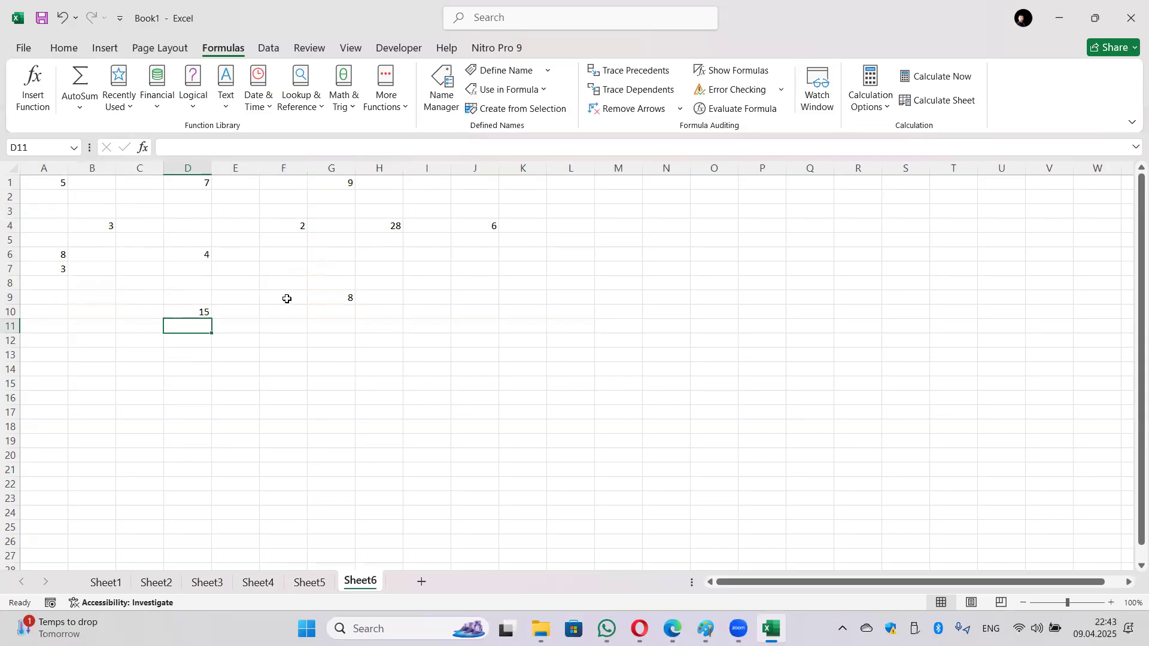
Step: Try Trace Dependents on D10 and H4, dismissing each no-dependents warning
{"action": "left_click", "coordinate": [191, 314]}
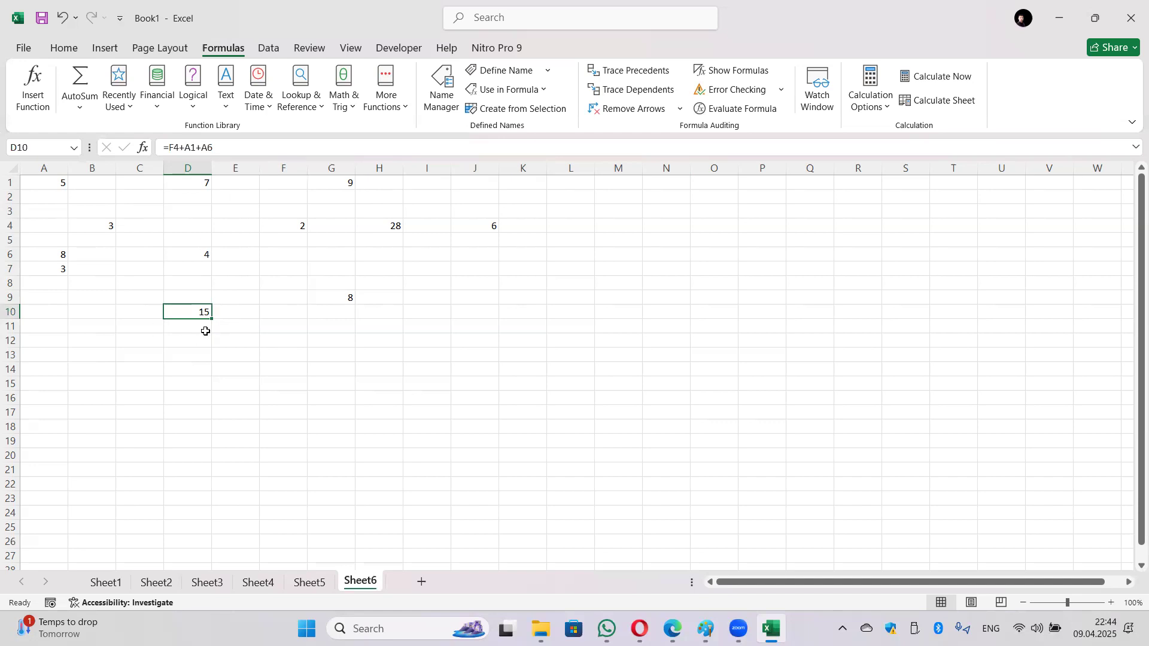
{"action": "left_click", "coordinate": [626, 95]}
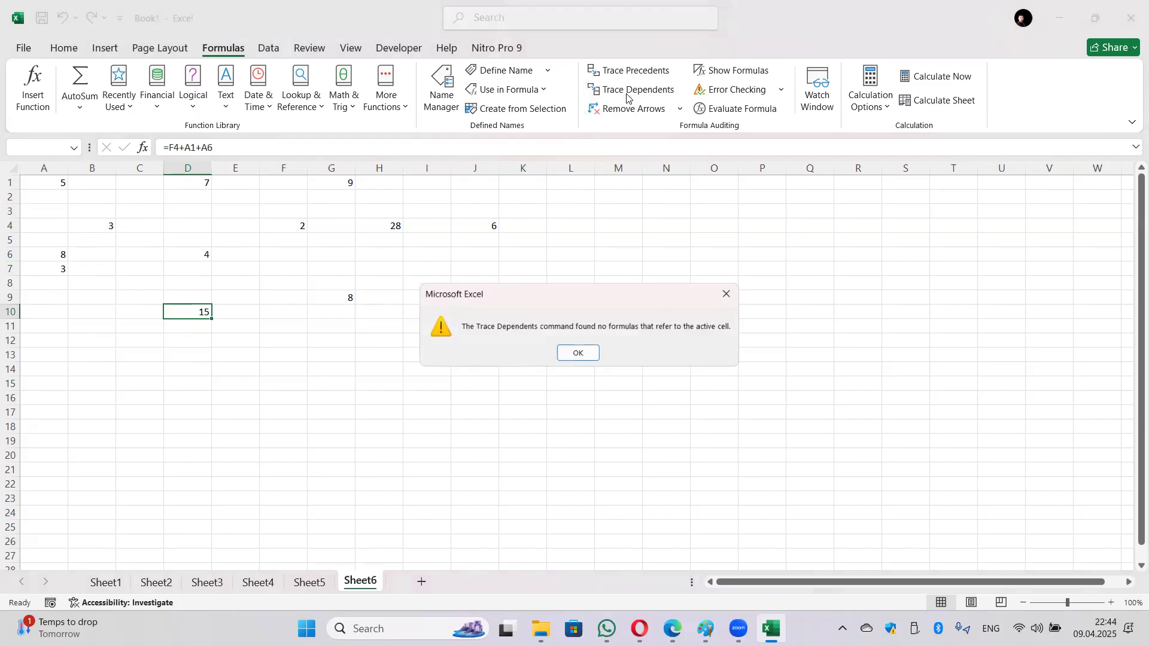
{"action": "left_click", "coordinate": [577, 354]}
{"action": "left_click", "coordinate": [346, 372]}
{"action": "left_click", "coordinate": [392, 227]}
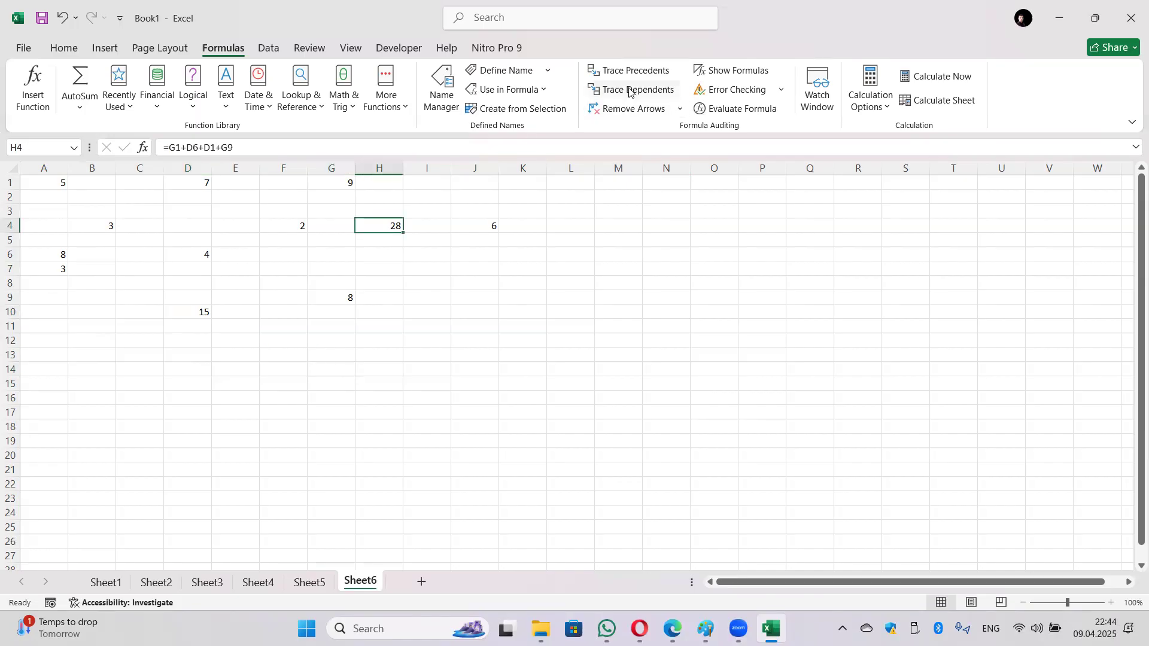
{"action": "left_click", "coordinate": [630, 90]}
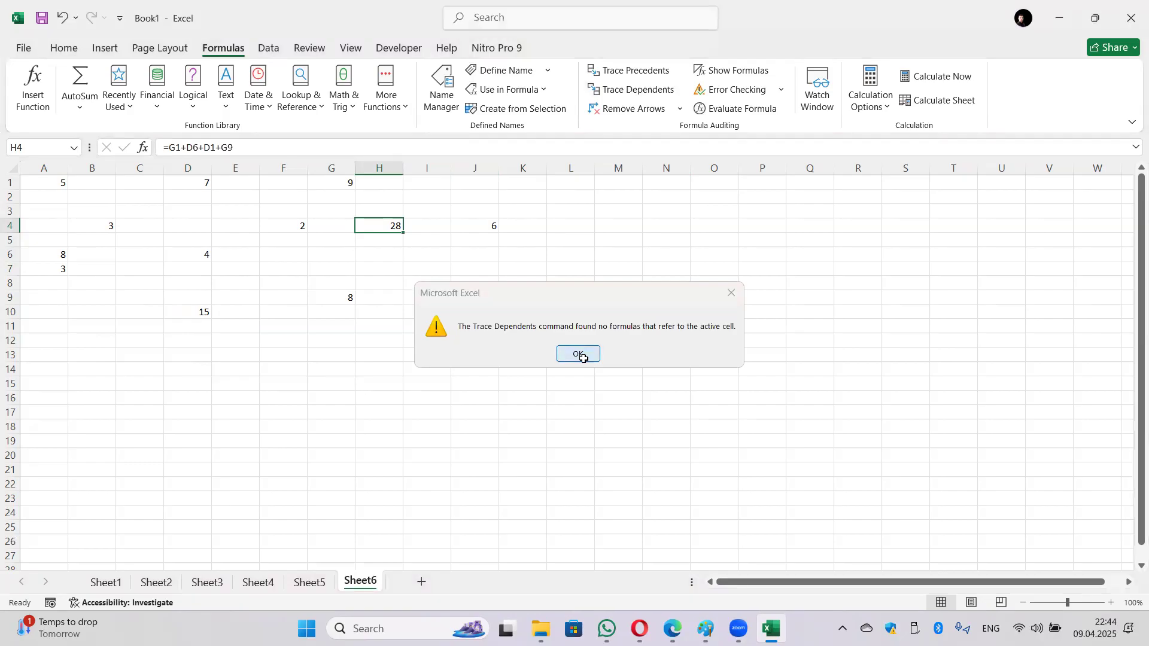
{"action": "left_click", "coordinate": [582, 356]}
Step: Trace H4's precedents, showing arrows from D1, G1, D6 and G9
{"action": "left_click", "coordinate": [631, 73]}
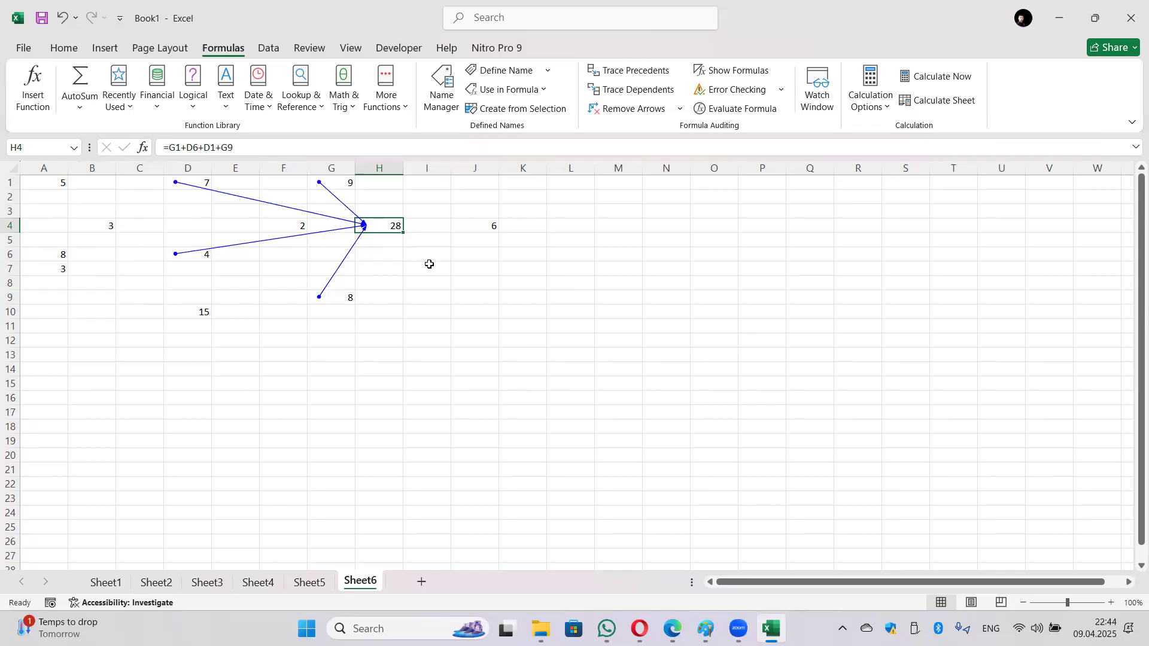
{"action": "left_click", "coordinate": [207, 314]}
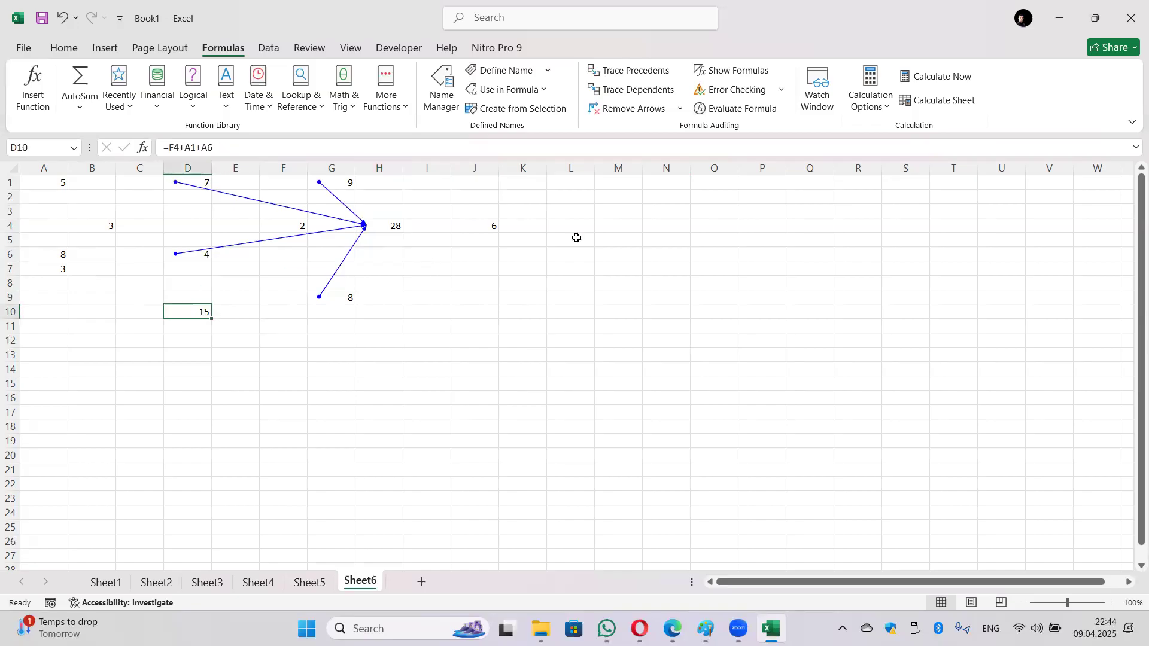
{"action": "left_click", "coordinate": [383, 227]}
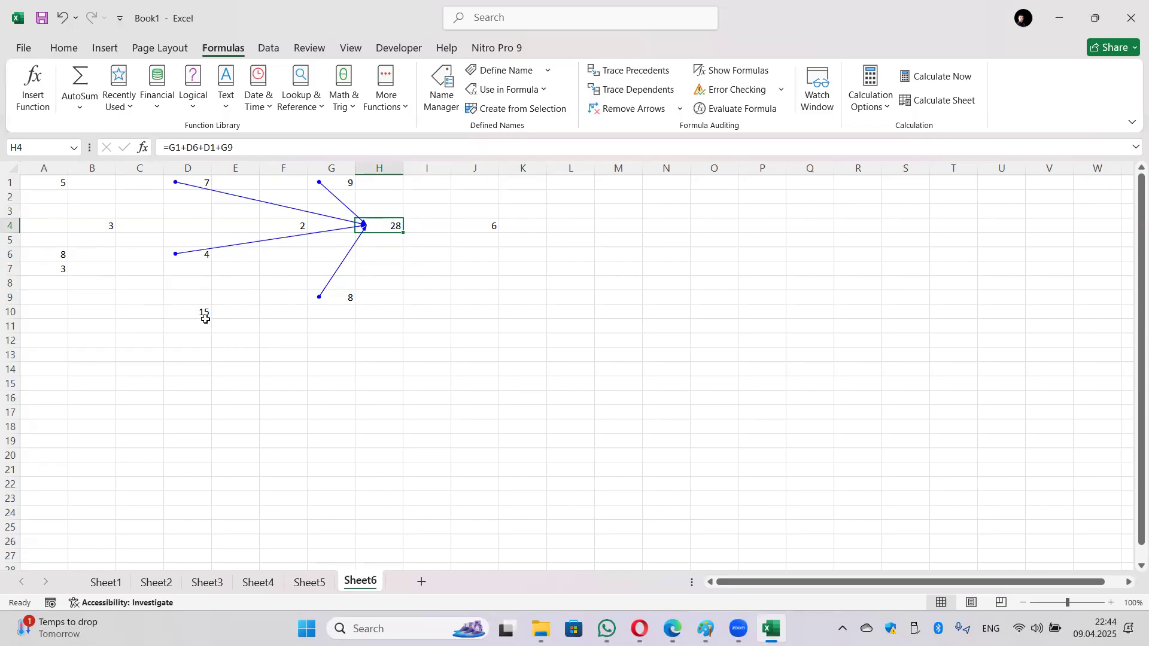
Step: Remove all trace arrows and try Trace Dependents on B4, which has none
{"action": "left_click", "coordinate": [479, 323]}
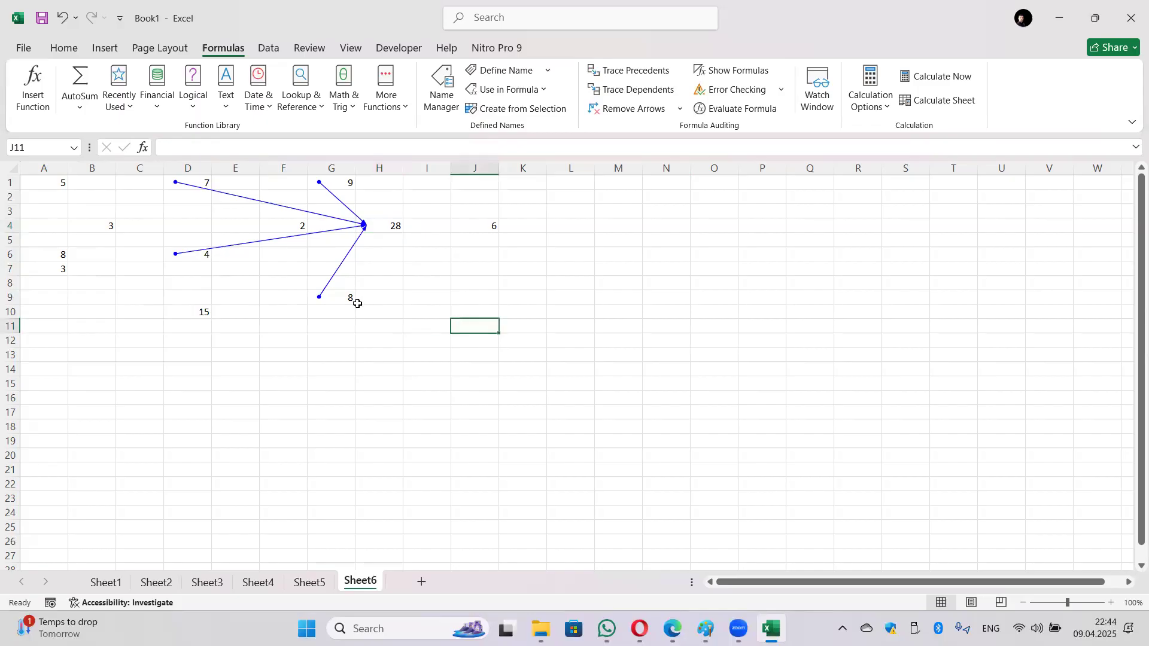
{"action": "left_click", "coordinate": [630, 108]}
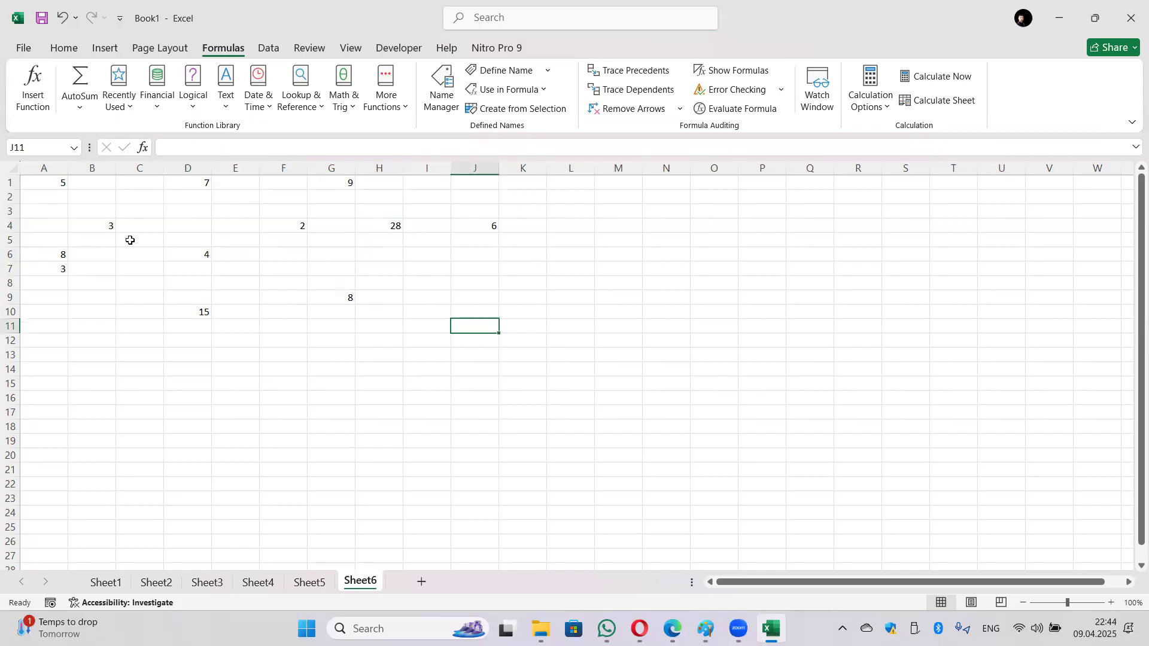
{"action": "left_click", "coordinate": [103, 223]}
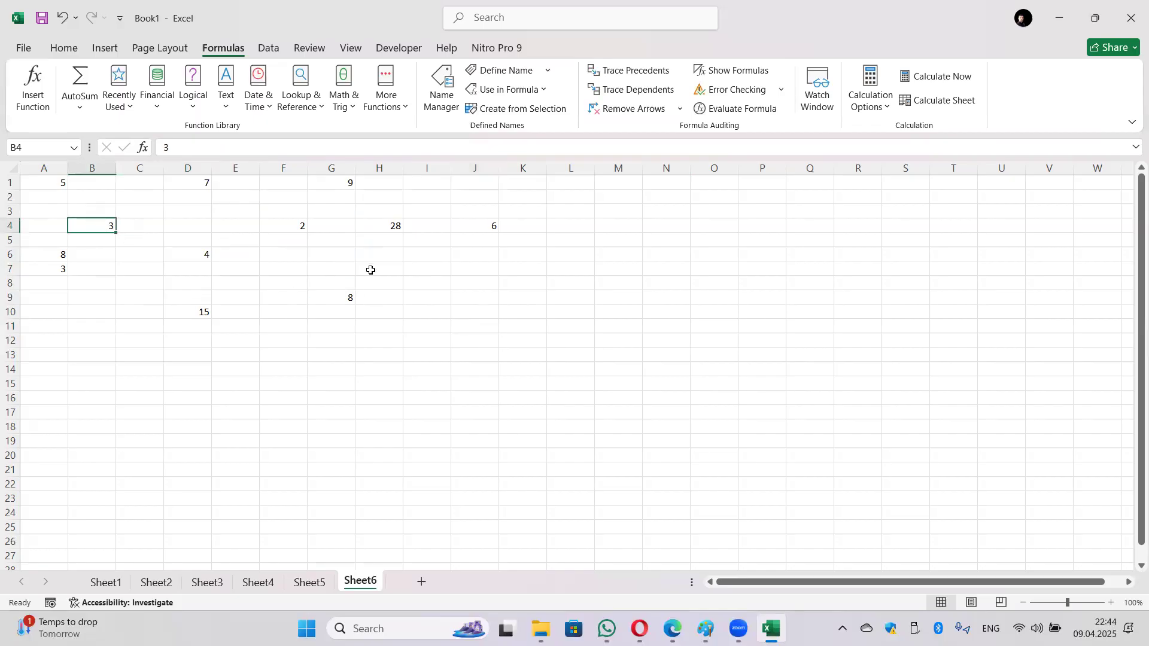
{"action": "left_click", "coordinate": [630, 99]}
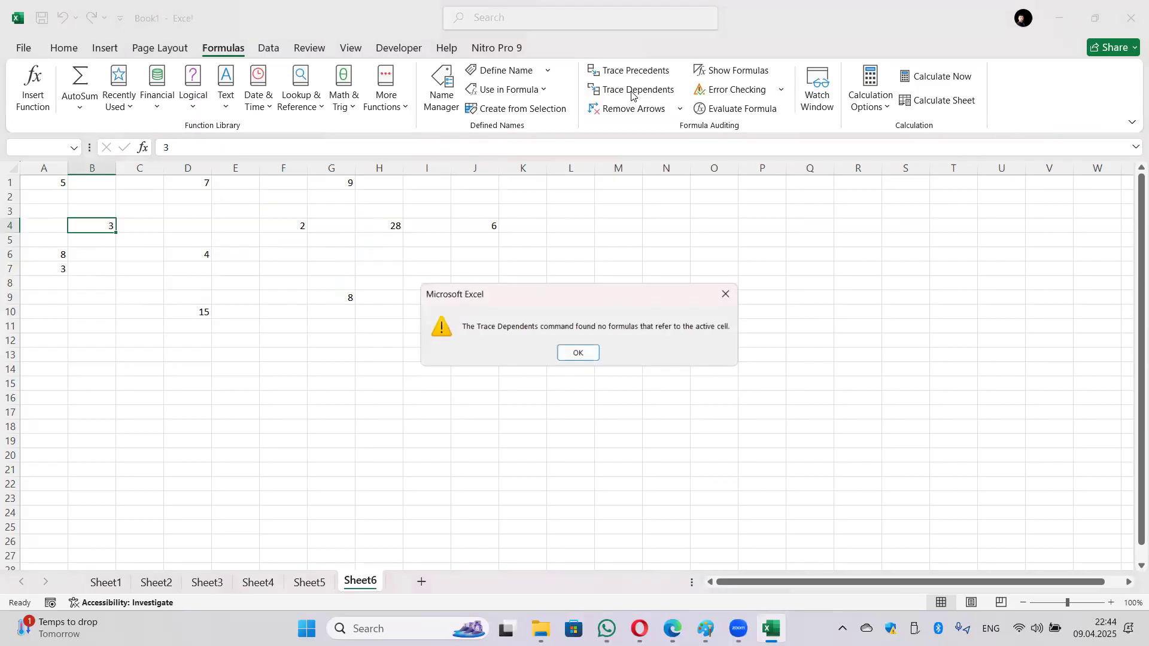
{"action": "left_click", "coordinate": [564, 349]}
Step: Trace dependents of D6, D1 and G9, showing arrows into H4
{"action": "left_click", "coordinate": [198, 253]}
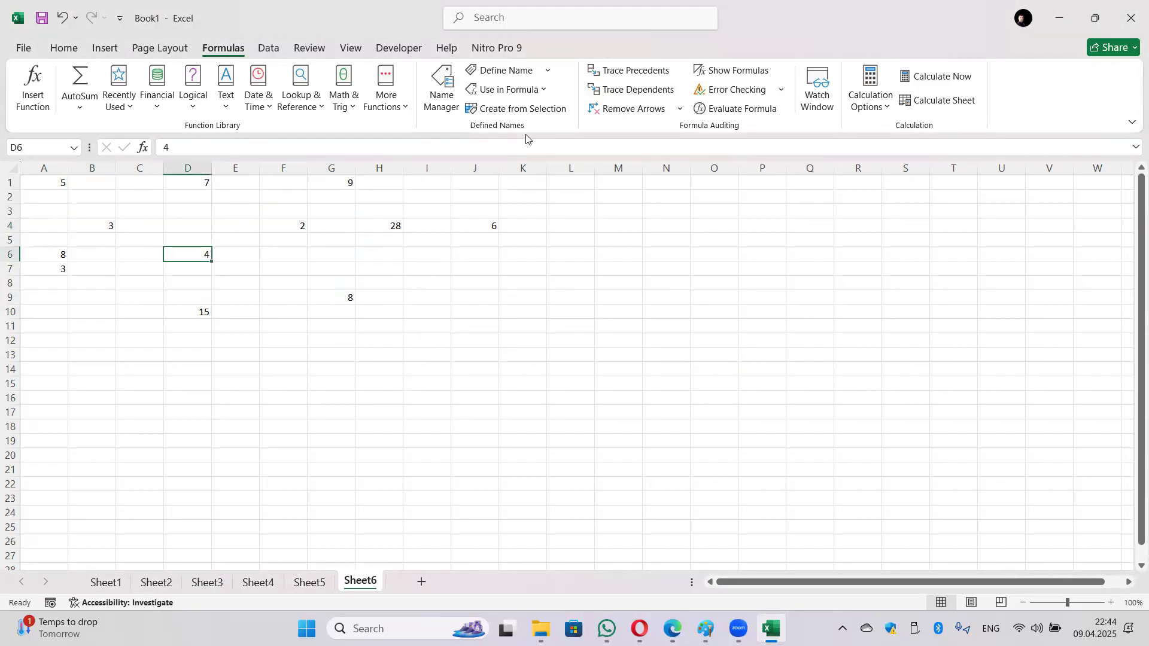
{"action": "left_click", "coordinate": [611, 95]}
{"action": "left_click", "coordinate": [199, 183]}
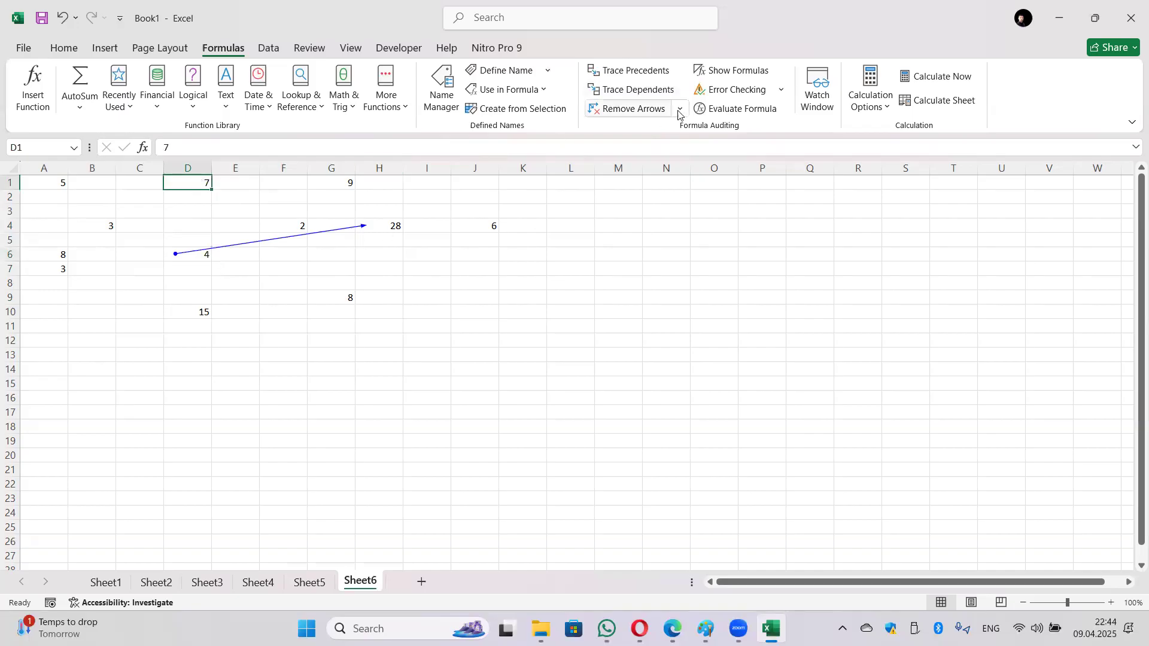
{"action": "left_click", "coordinate": [636, 91]}
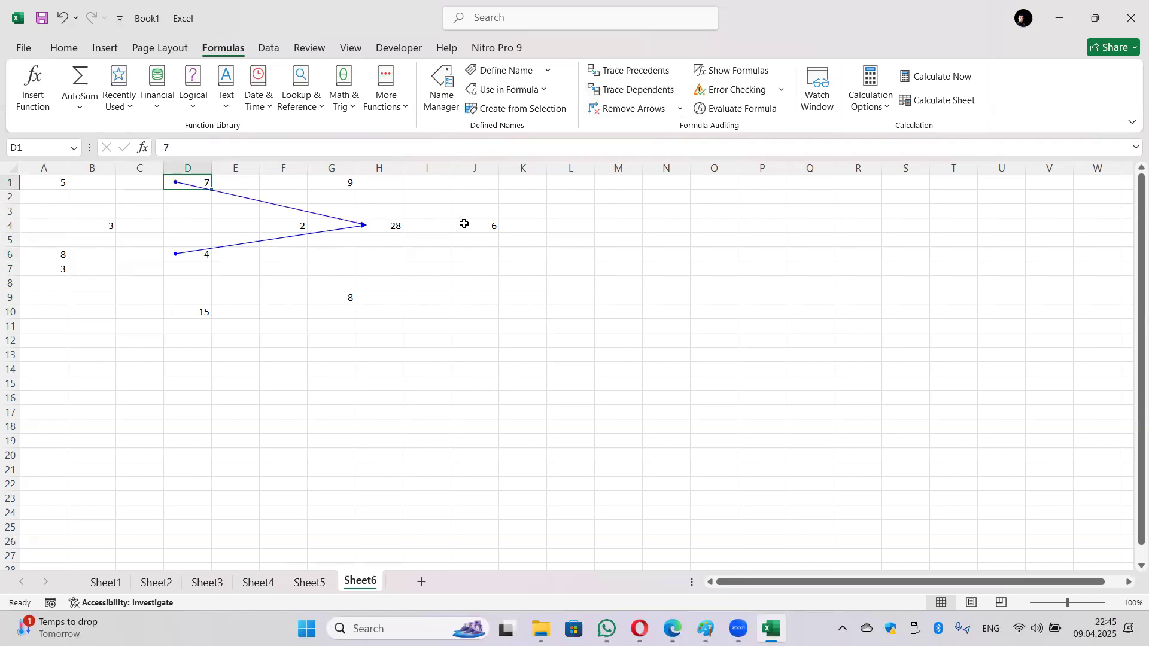
{"action": "left_click", "coordinate": [347, 298]}
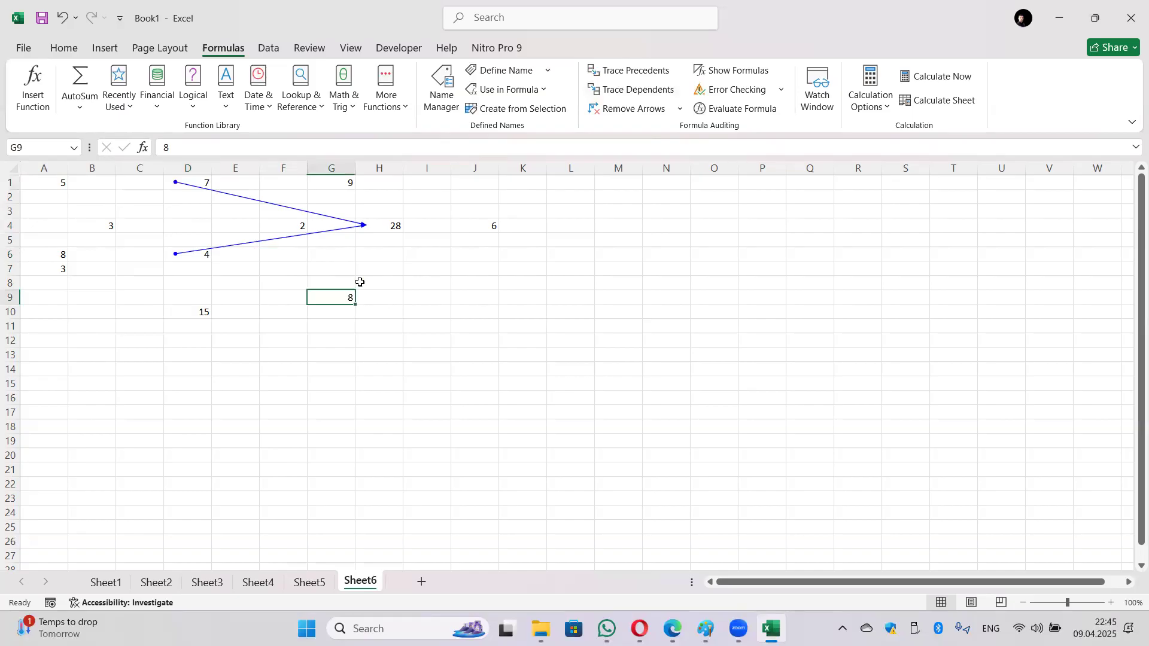
{"action": "left_click", "coordinate": [620, 90]}
{"action": "key", "text": "ctrl+Page_Up"}
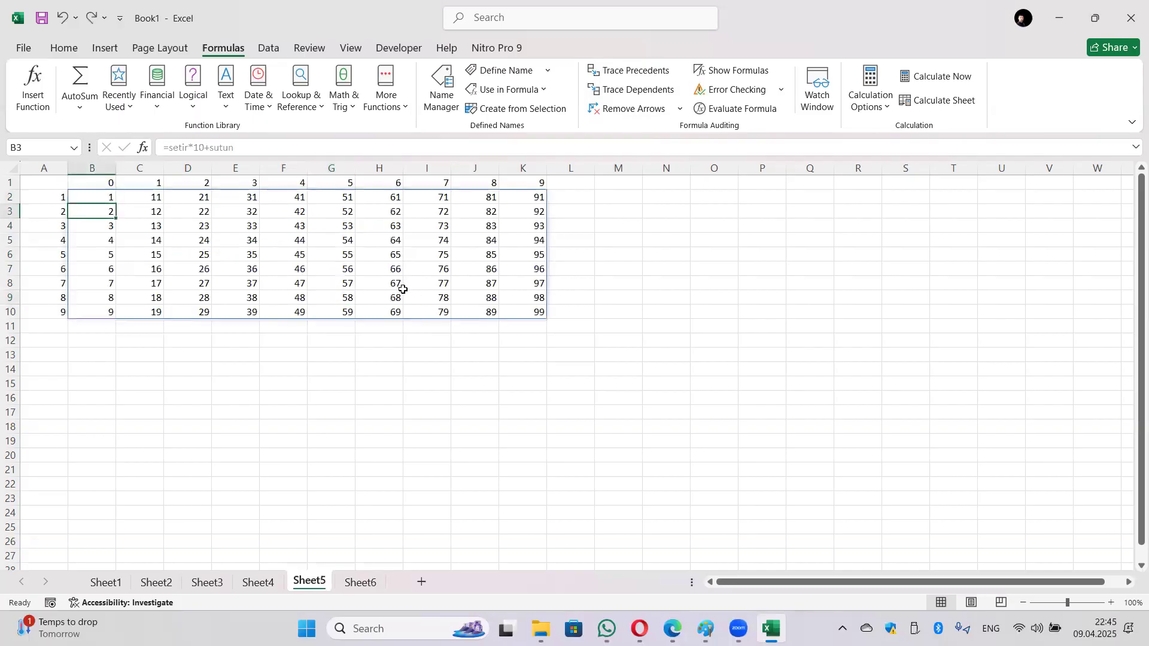
{"action": "left_click", "coordinate": [621, 279]}
{"action": "left_click", "coordinate": [361, 581]}
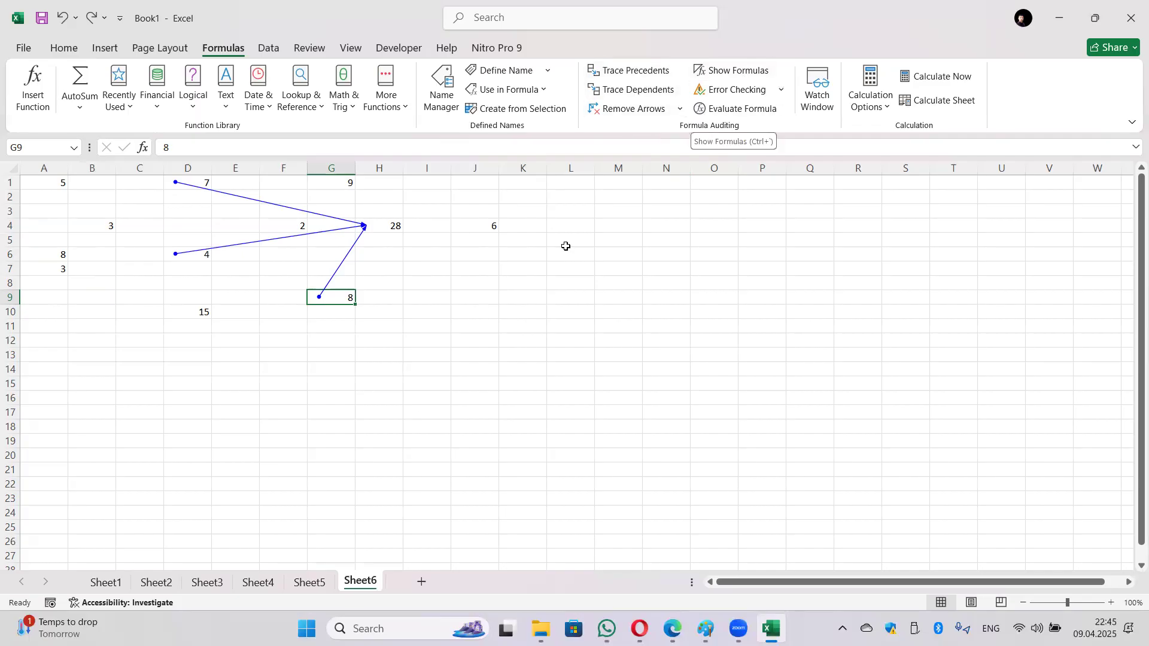
{"action": "left_click", "coordinate": [309, 582]}
{"action": "left_click", "coordinate": [259, 582]}
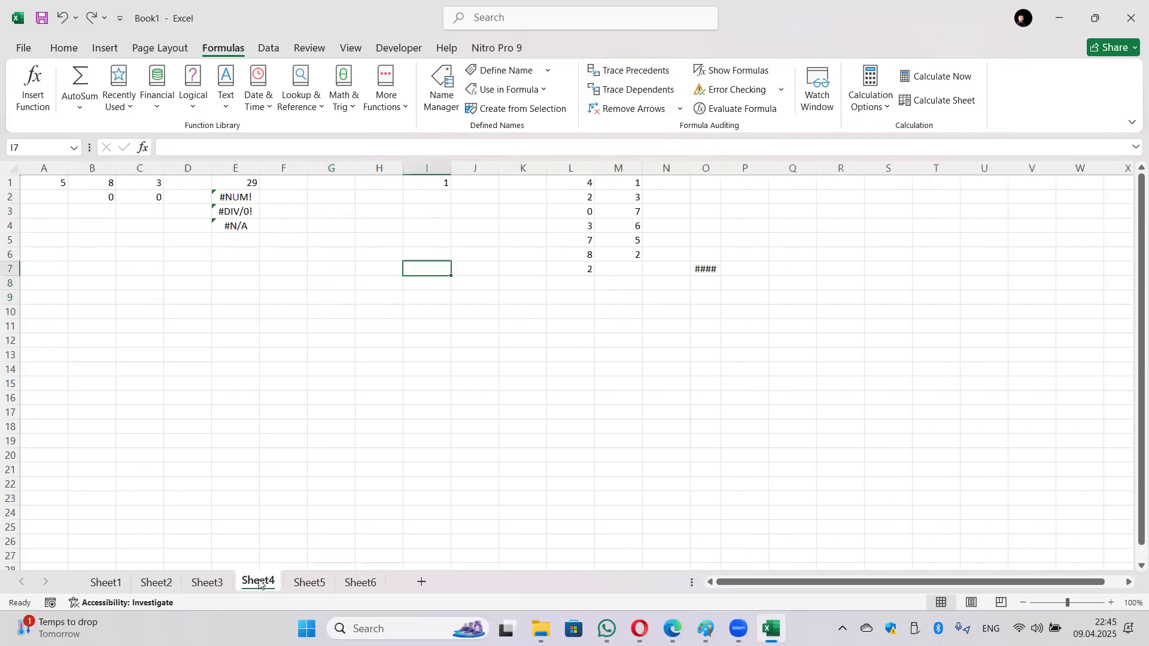
{"action": "left_click", "coordinate": [210, 583]}
{"action": "left_click", "coordinate": [149, 581]}
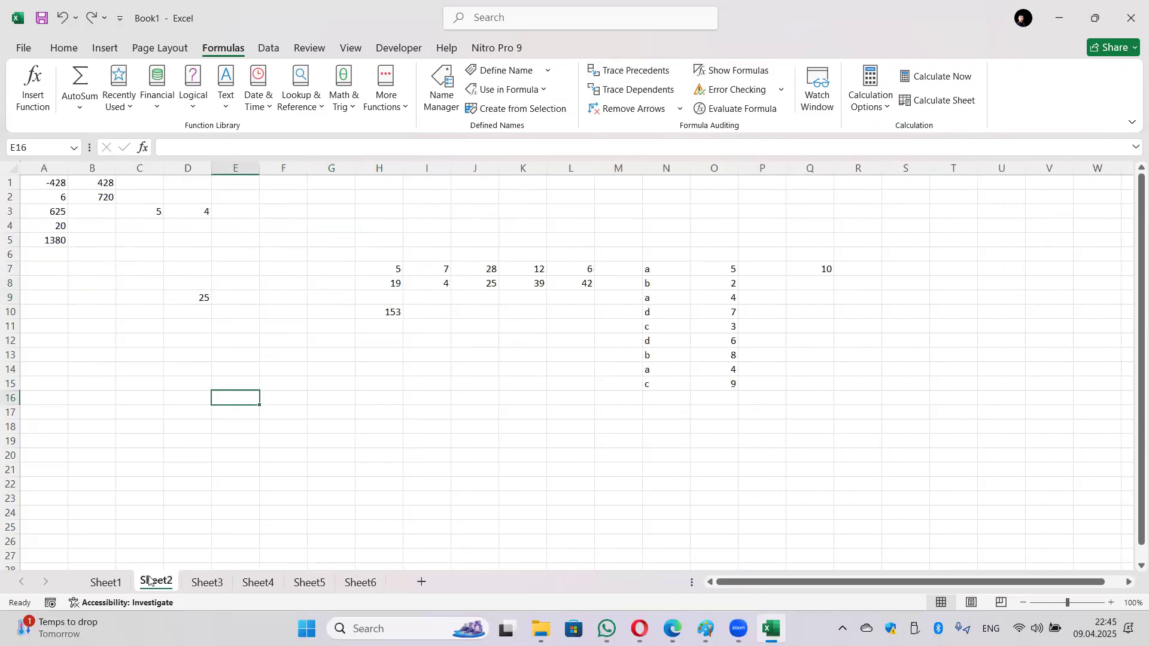
{"action": "left_click", "coordinate": [110, 585]}
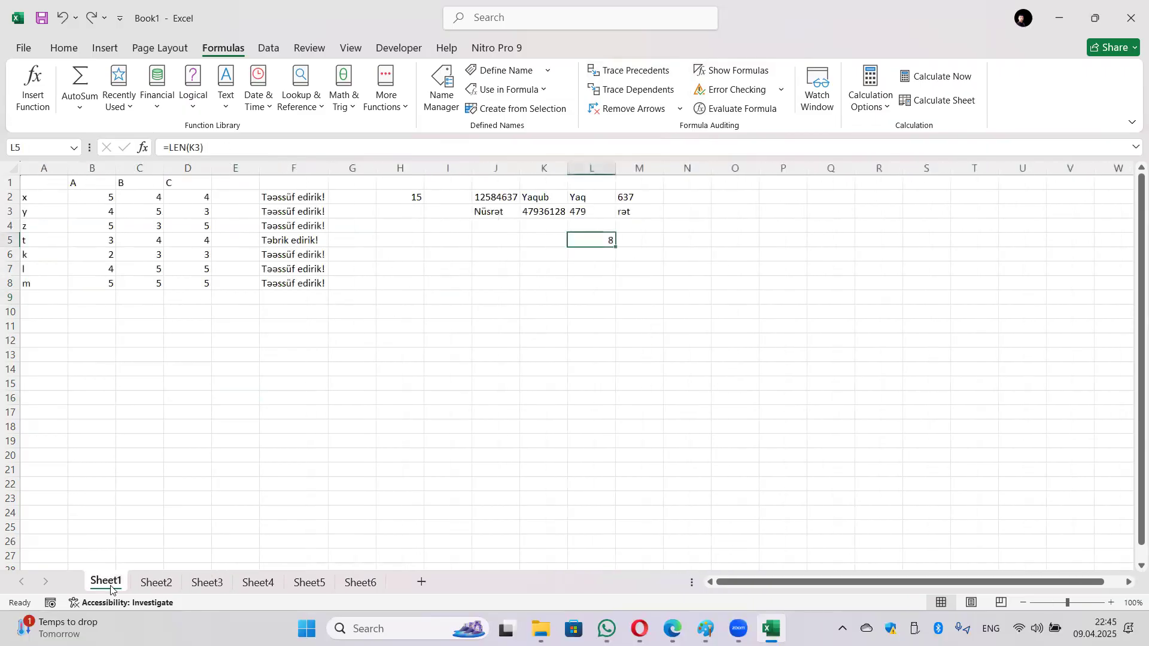
{"action": "left_click", "coordinate": [299, 200]}
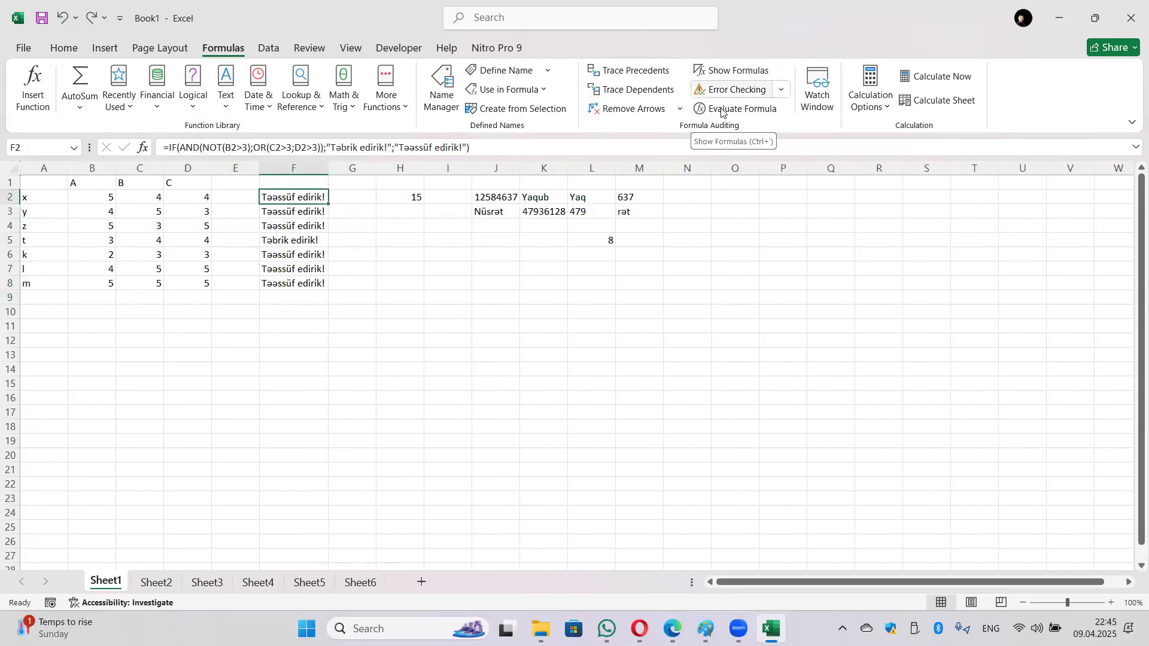
{"action": "left_click", "coordinate": [157, 582]}
{"action": "left_click", "coordinate": [207, 583]}
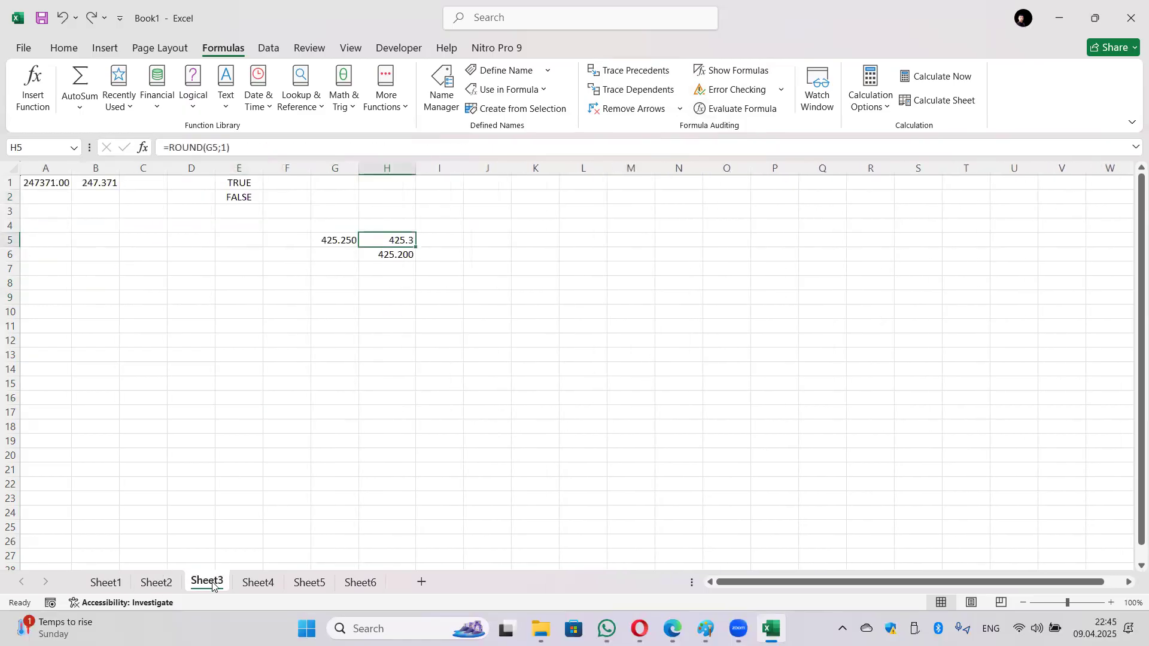
{"action": "left_click", "coordinate": [258, 583]}
{"action": "left_click", "coordinate": [316, 585]}
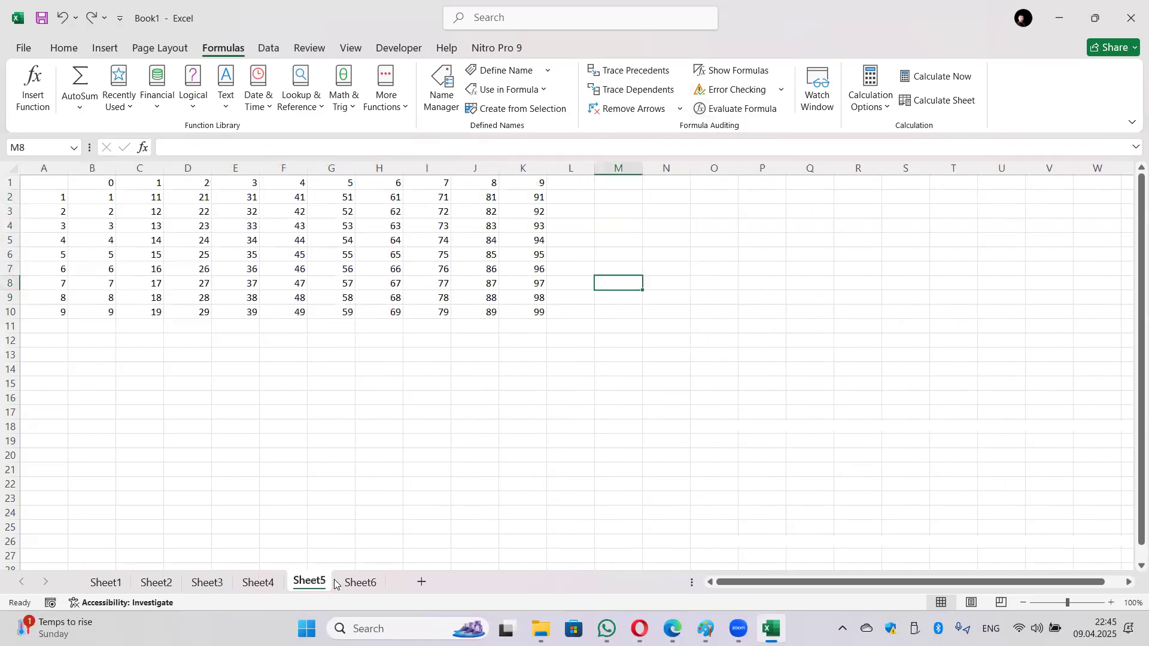
{"action": "left_click", "coordinate": [364, 583]}
{"action": "left_click", "coordinate": [319, 585]}
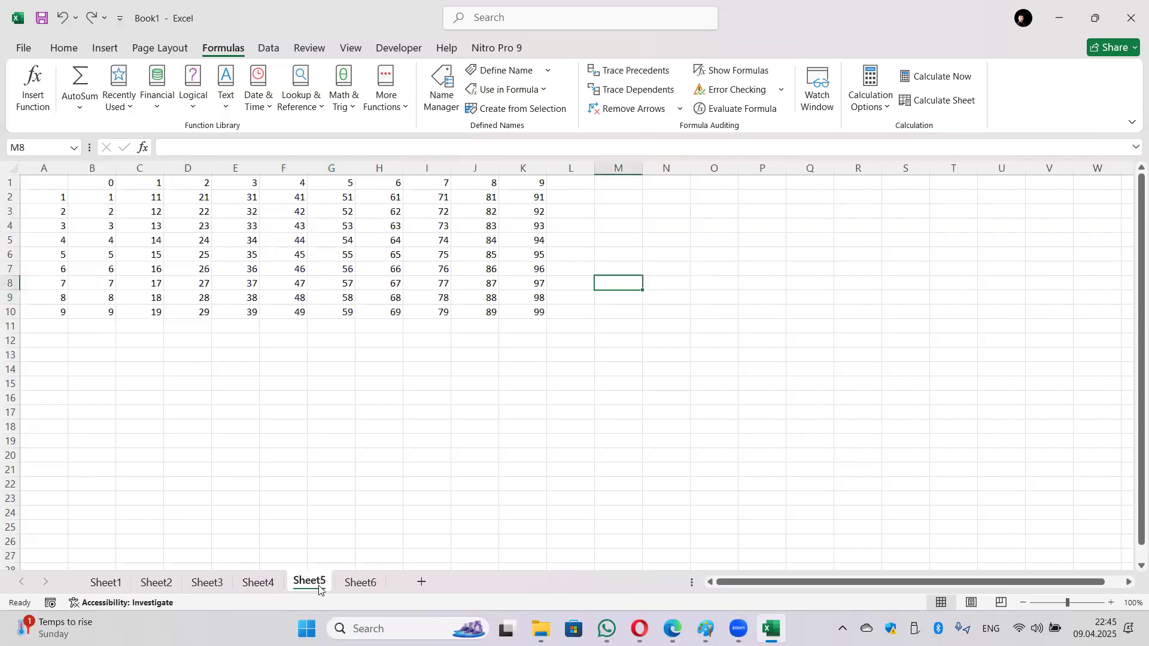
{"action": "left_click", "coordinate": [259, 586]}
{"action": "left_click", "coordinate": [364, 586]}
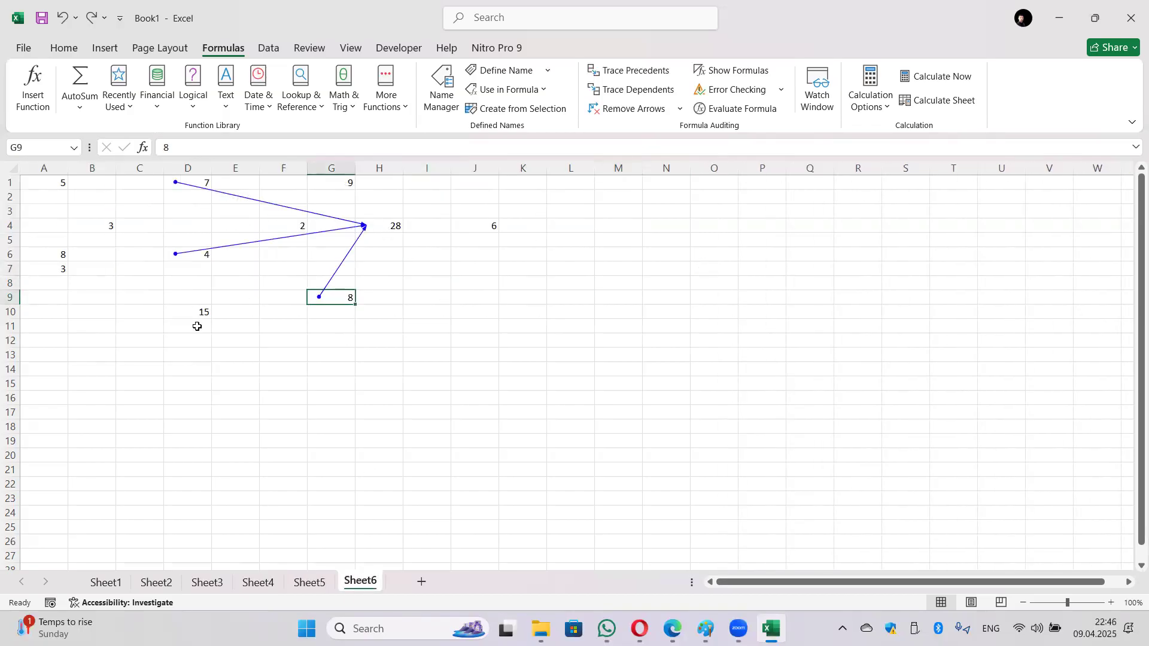
Step: Show formulas, remove the trace arrows, check H4 and D10, then show results again
{"action": "left_click", "coordinate": [755, 73]}
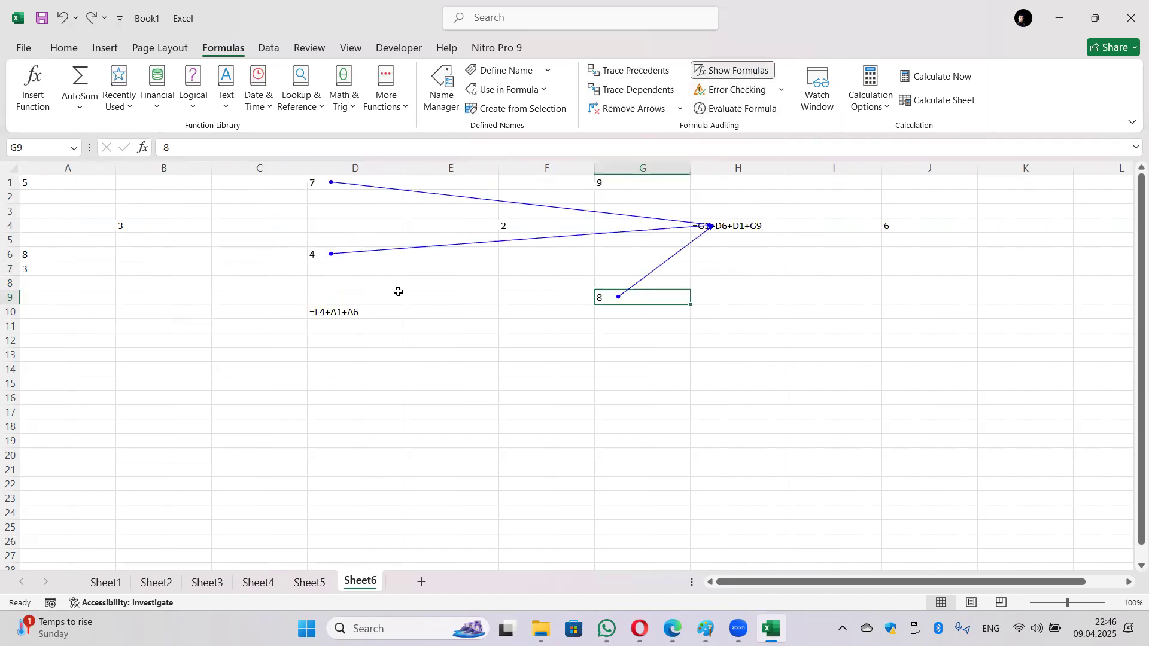
{"action": "left_click", "coordinate": [713, 233]}
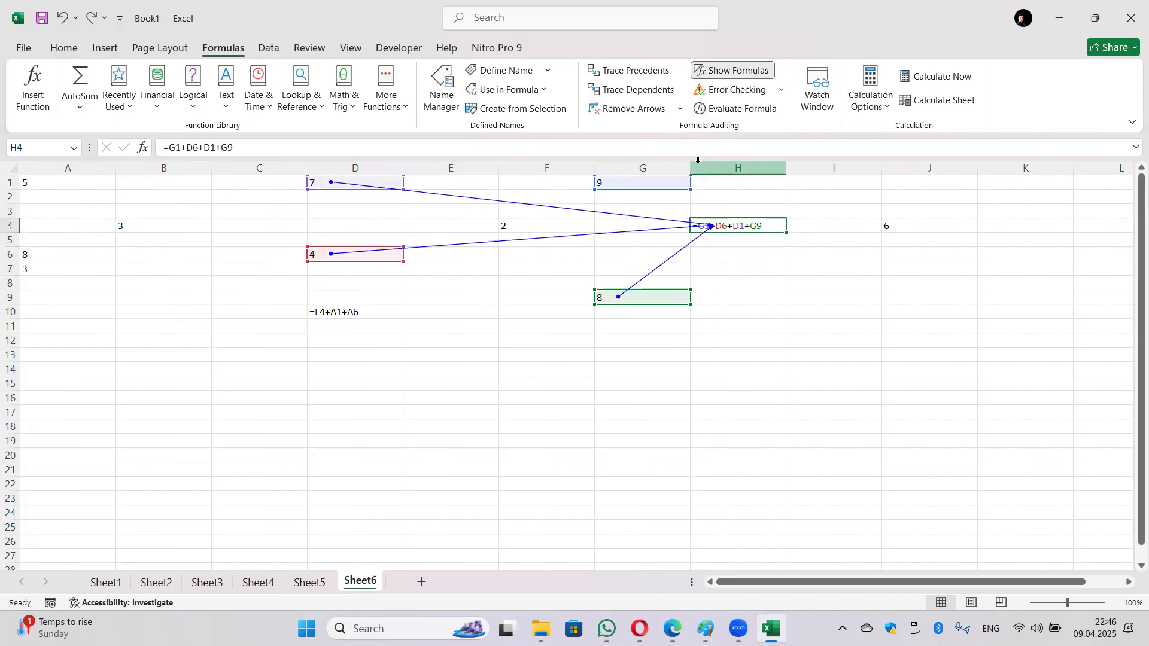
{"action": "left_click", "coordinate": [639, 117]}
{"action": "left_click", "coordinate": [746, 270]}
{"action": "left_click", "coordinate": [726, 228]}
{"action": "left_click", "coordinate": [727, 257]}
{"action": "left_click", "coordinate": [344, 312]}
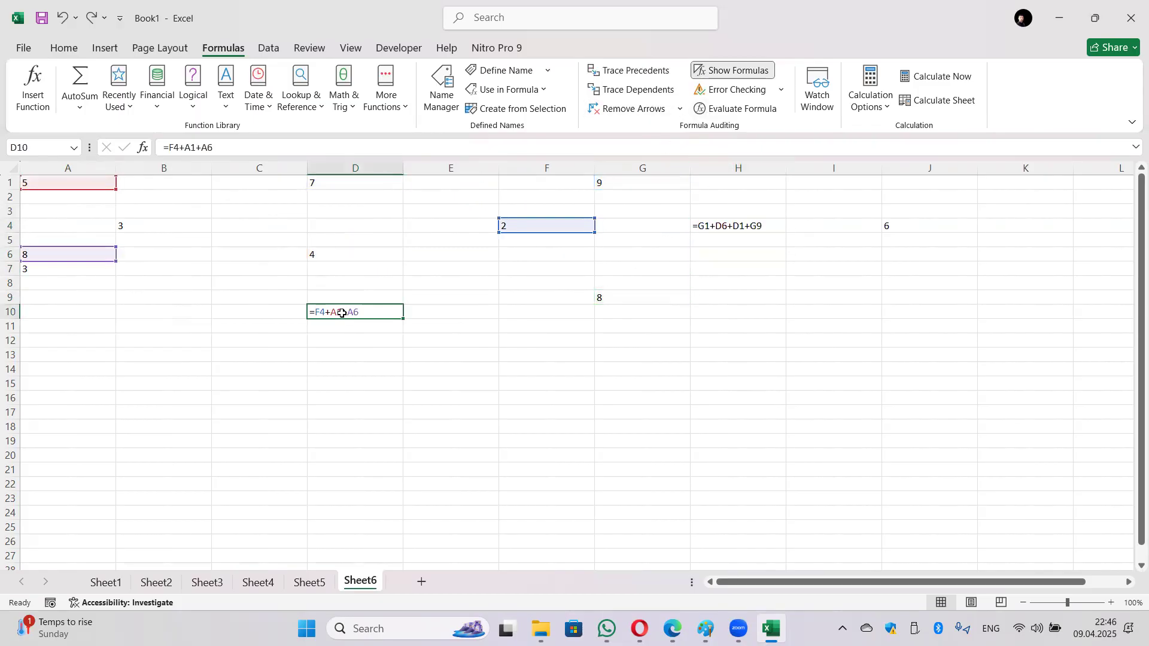
{"action": "left_click", "coordinate": [768, 75]}
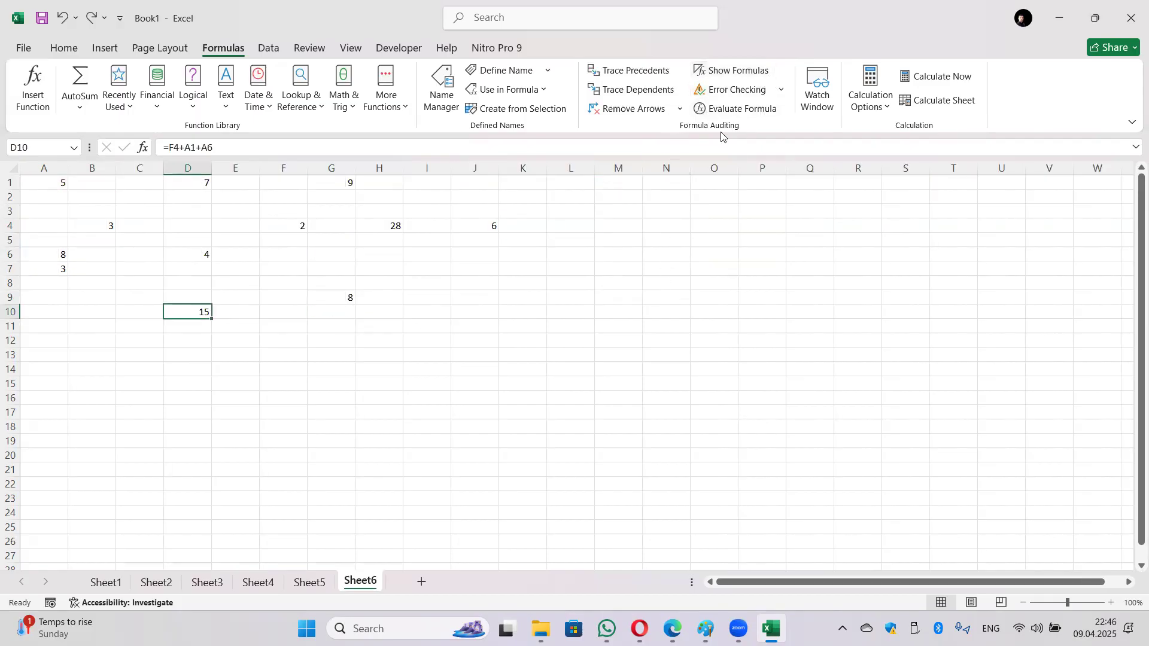
Step: Run Error Checking, confirm it completes, then go to Sheet2
{"action": "left_click", "coordinate": [780, 90]}
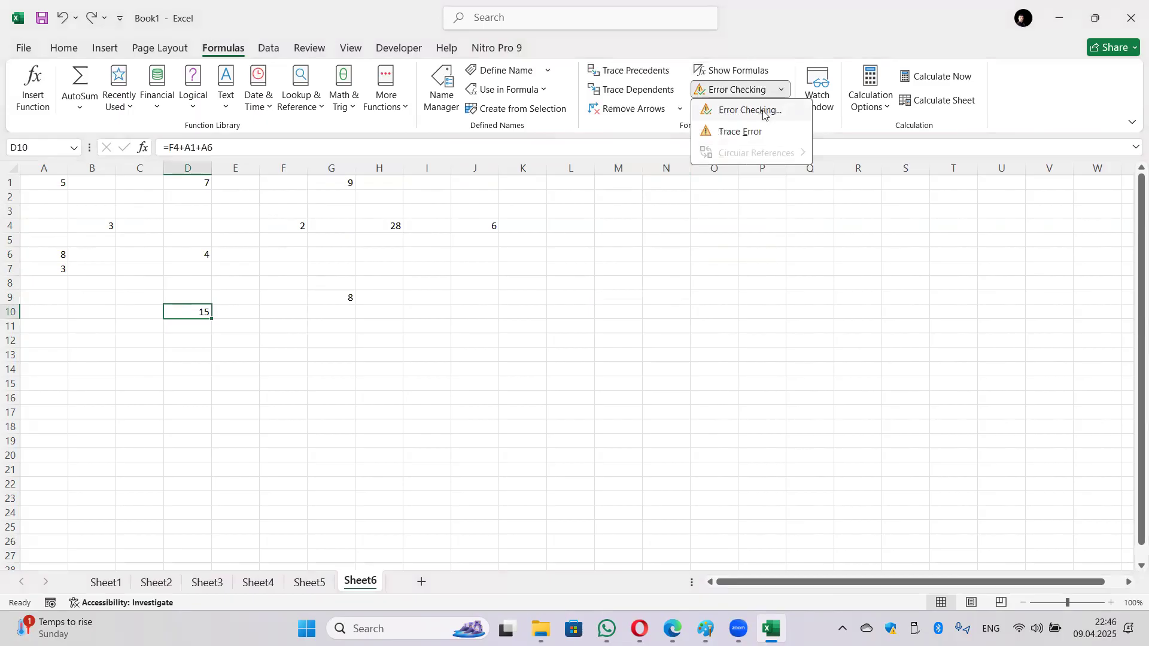
{"action": "left_click", "coordinate": [761, 110]}
{"action": "left_click", "coordinate": [580, 354]}
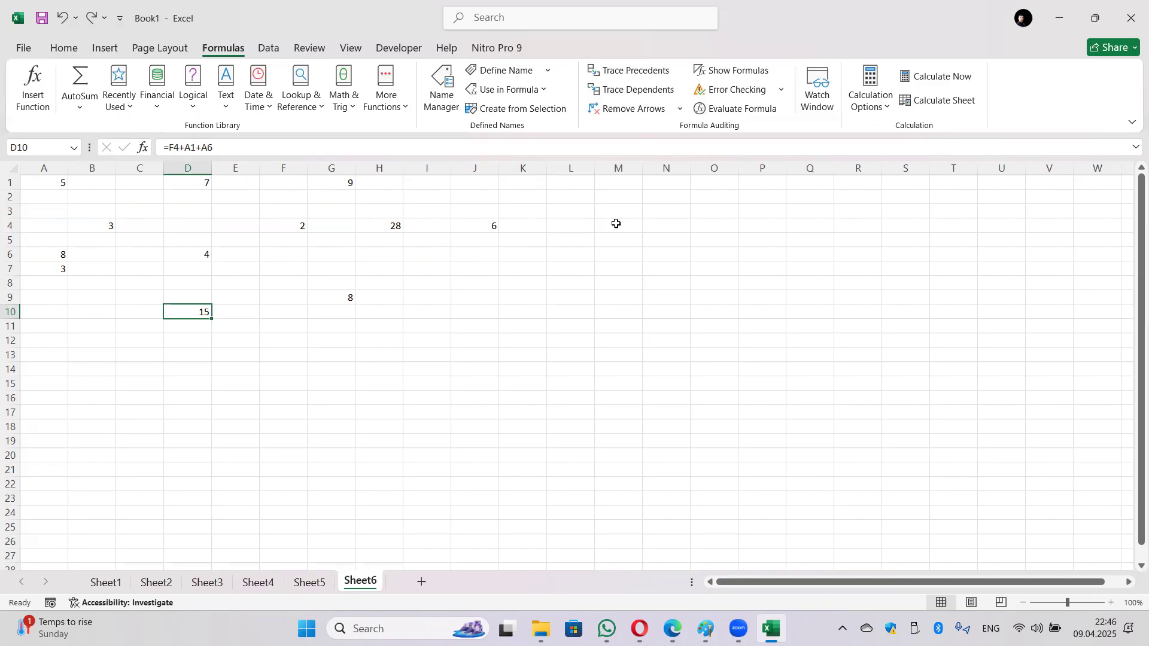
{"action": "left_click", "coordinate": [156, 582]}
Step: On Sheet1, start Evaluate Formula for F2 and move its window aside
{"action": "left_click", "coordinate": [101, 585]}
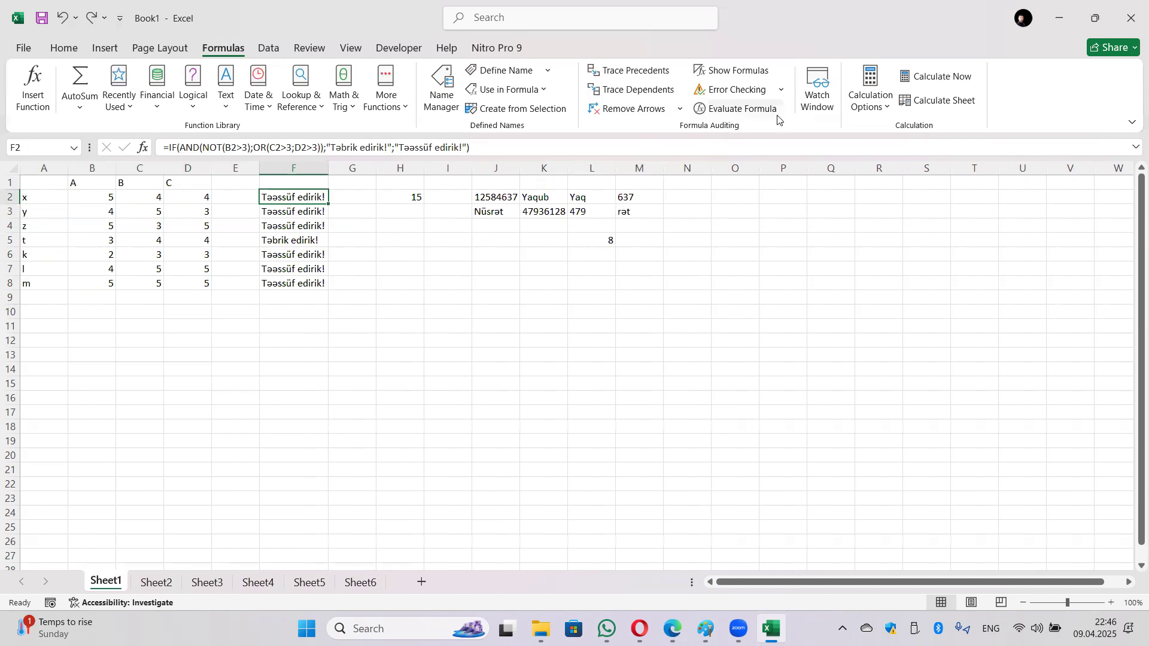
{"action": "left_click", "coordinate": [759, 109]}
{"action": "left_click_drag", "start_coordinate": [610, 302], "coordinate": [540, 218]}
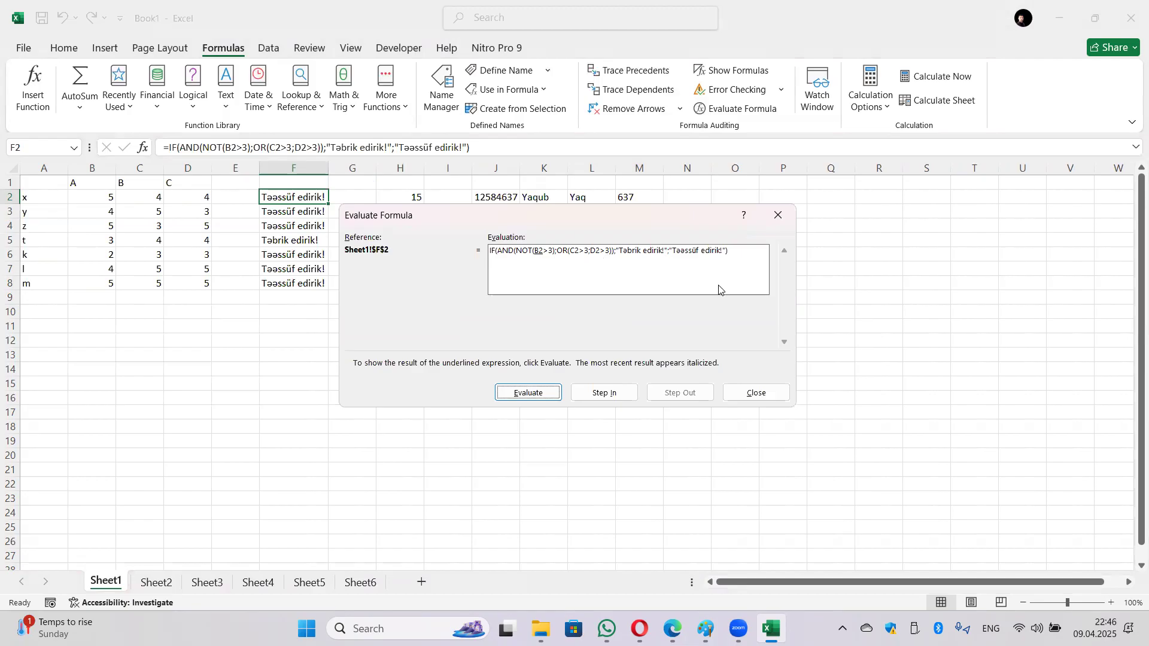
Step: Step F2's IF/AND/OR formula through to 'Təəssüf edirik!' and close the evaluation
{"action": "left_click", "coordinate": [541, 395]}
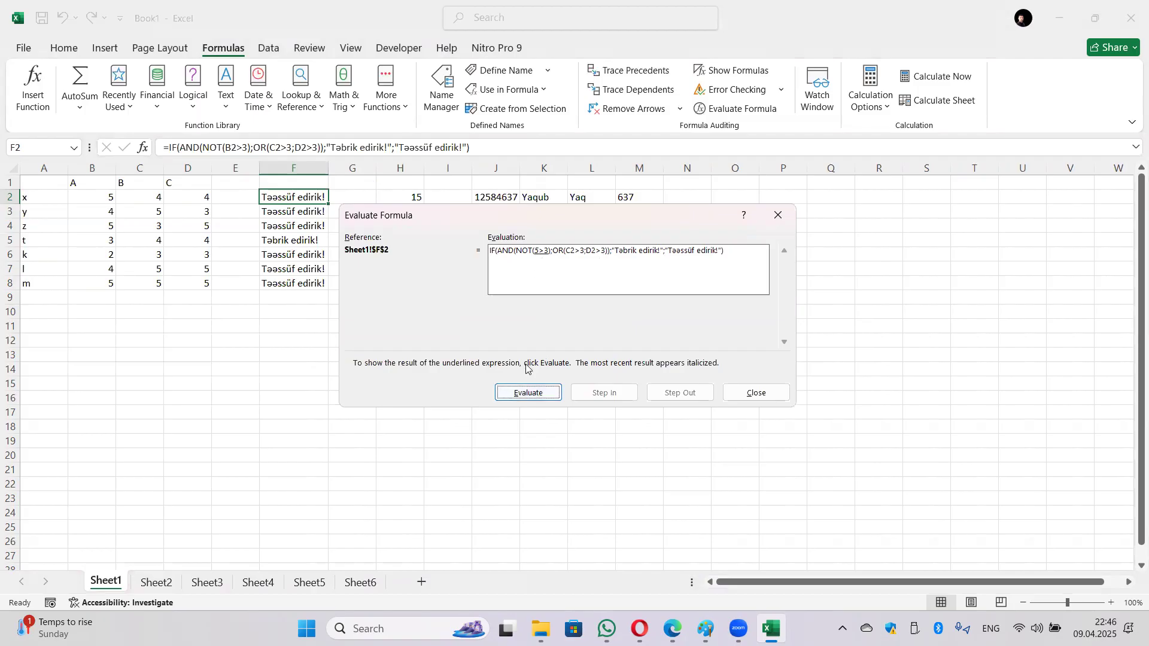
{"action": "left_click", "coordinate": [527, 391]}
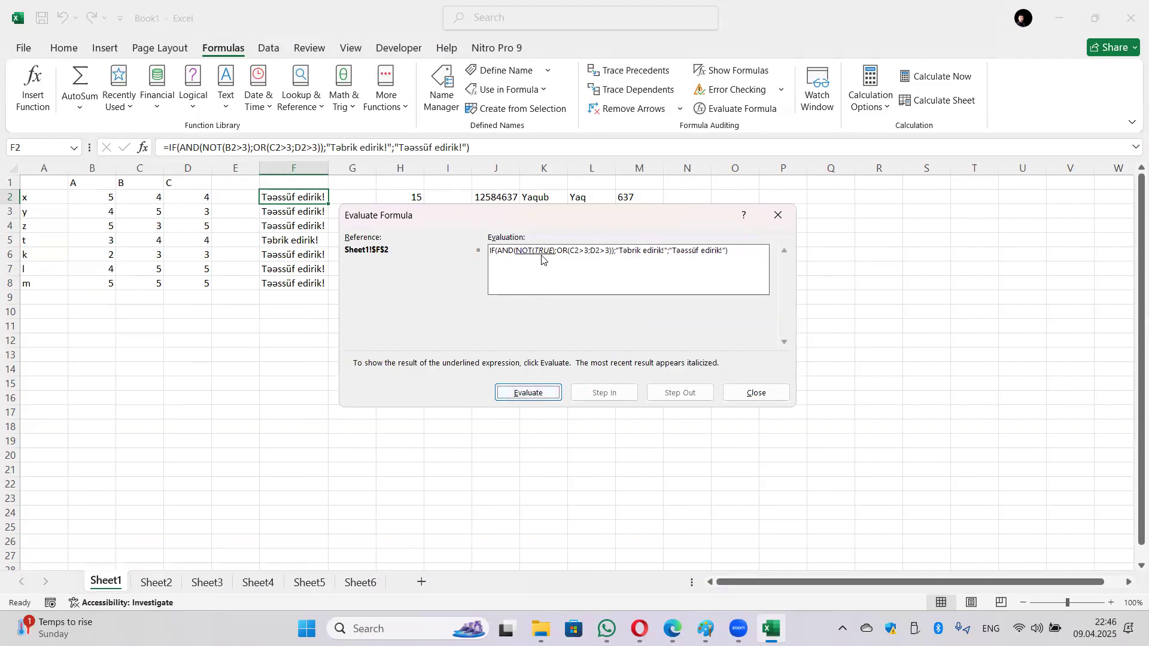
{"action": "left_click", "coordinate": [531, 391]}
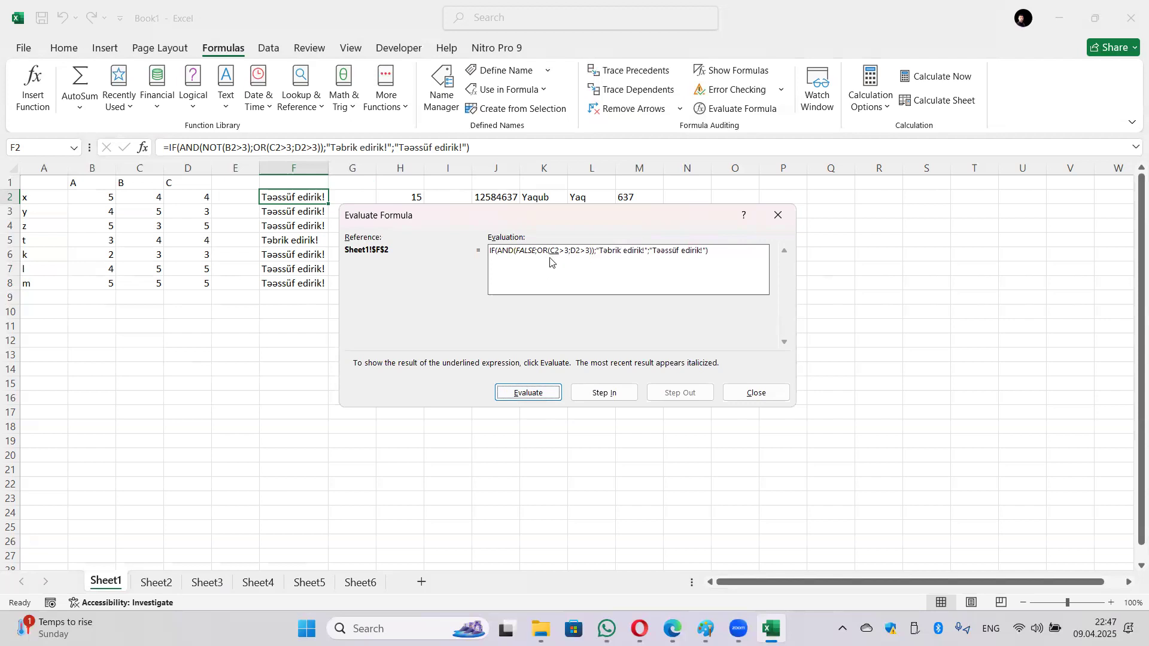
{"action": "left_click", "coordinate": [550, 390]}
{"action": "left_click", "coordinate": [550, 388]}
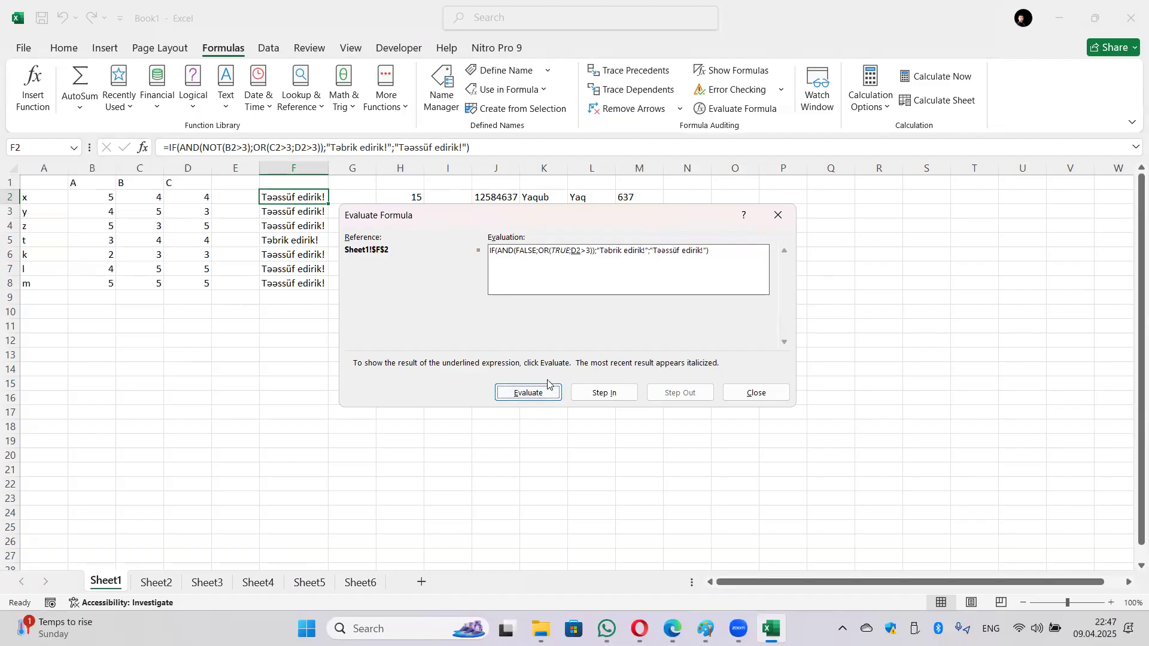
{"action": "left_click", "coordinate": [548, 392]}
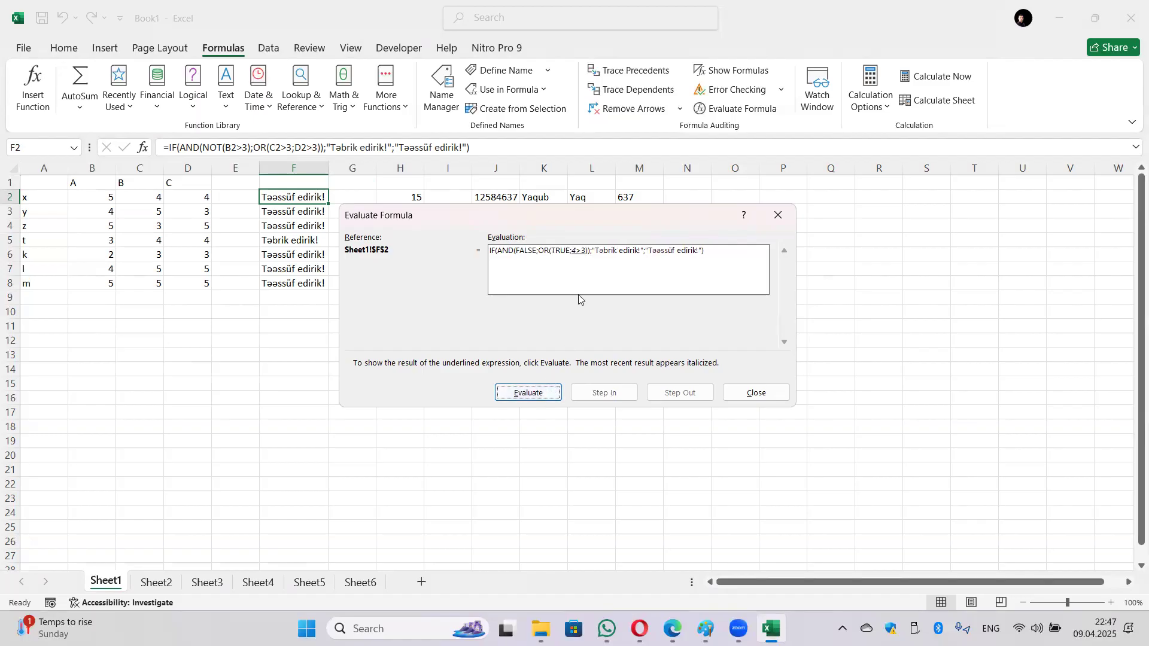
{"action": "left_click", "coordinate": [534, 392]}
{"action": "left_click", "coordinate": [535, 392]}
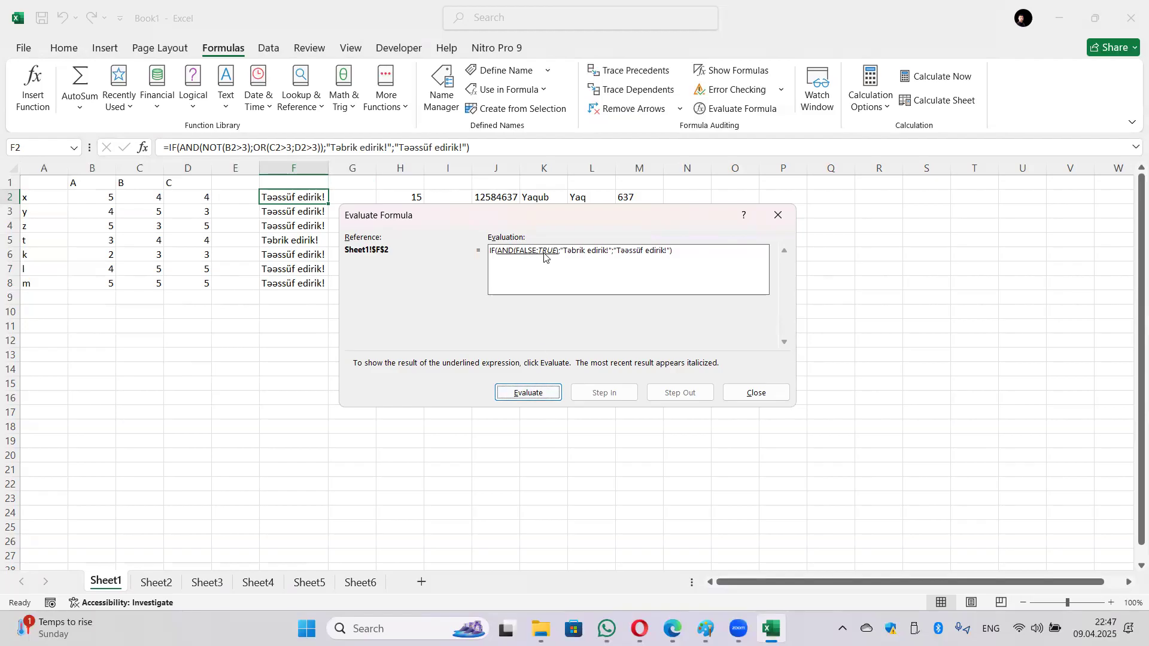
{"action": "left_click", "coordinate": [537, 395]}
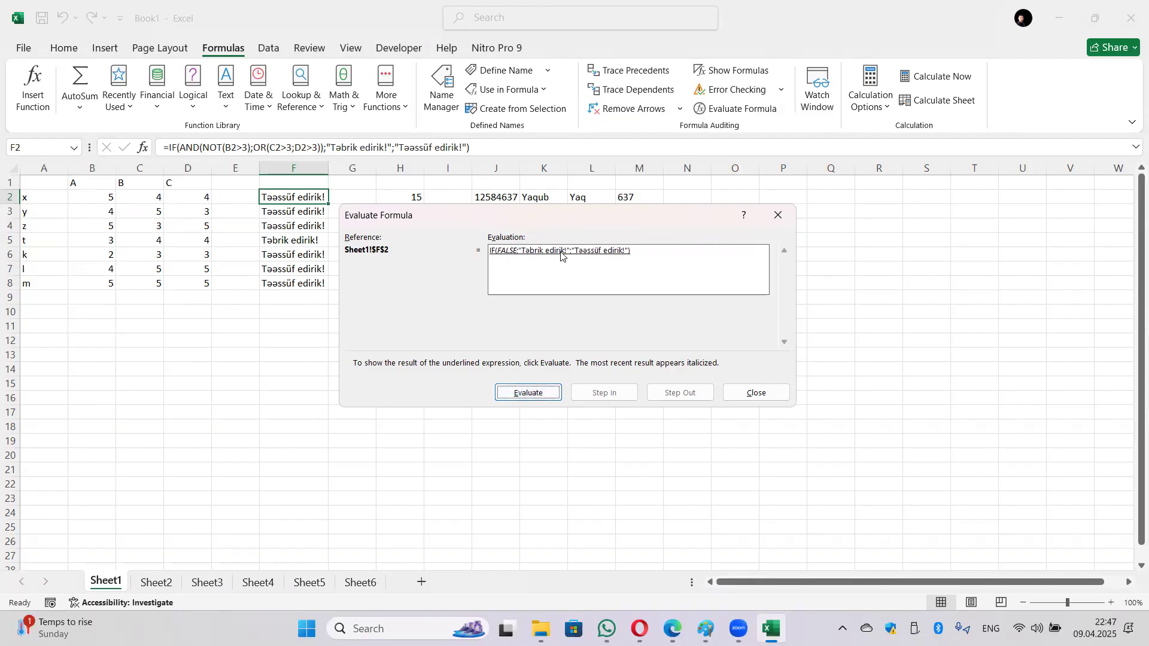
{"action": "left_click", "coordinate": [539, 395]}
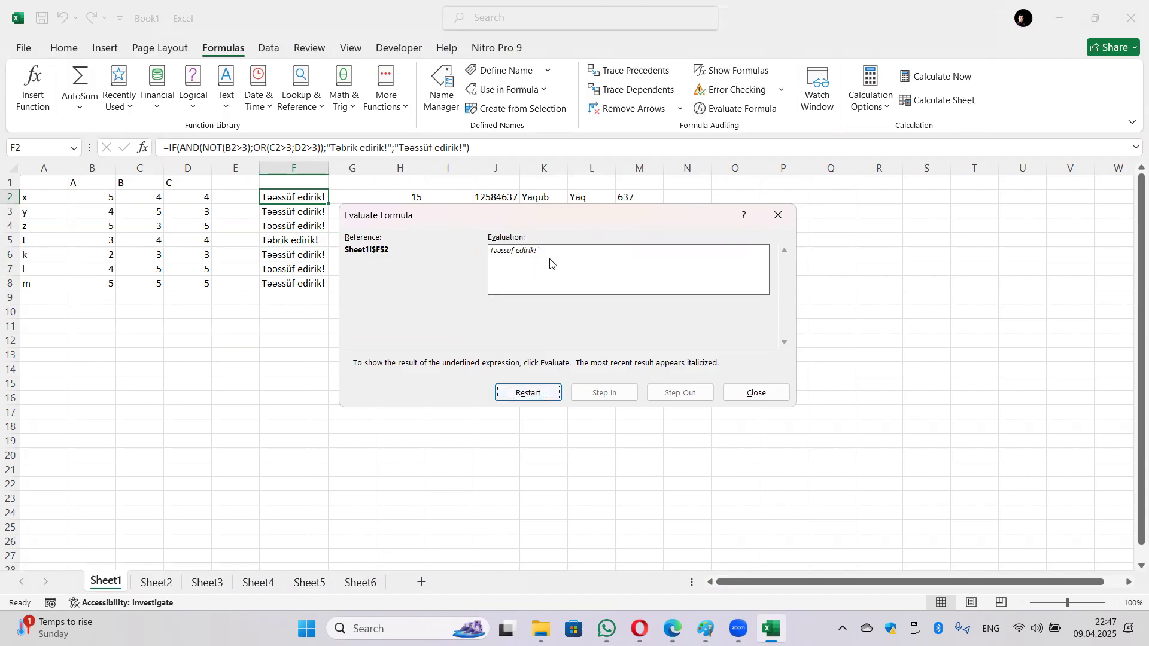
{"action": "left_click", "coordinate": [751, 392]}
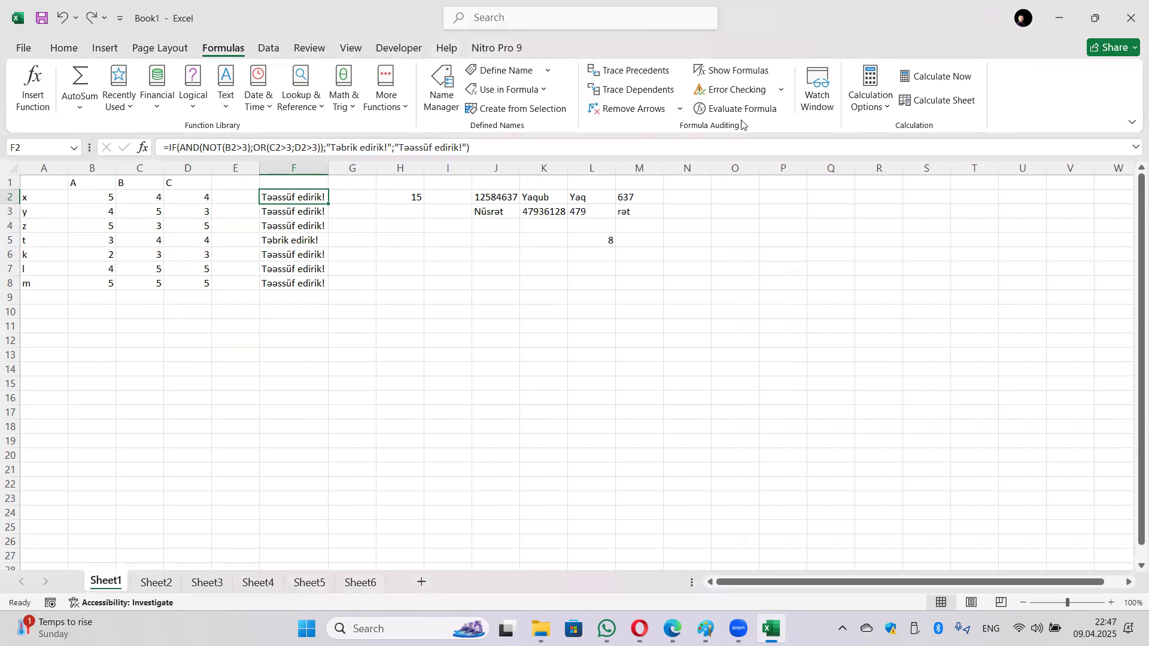
{"action": "left_click", "coordinate": [811, 87]}
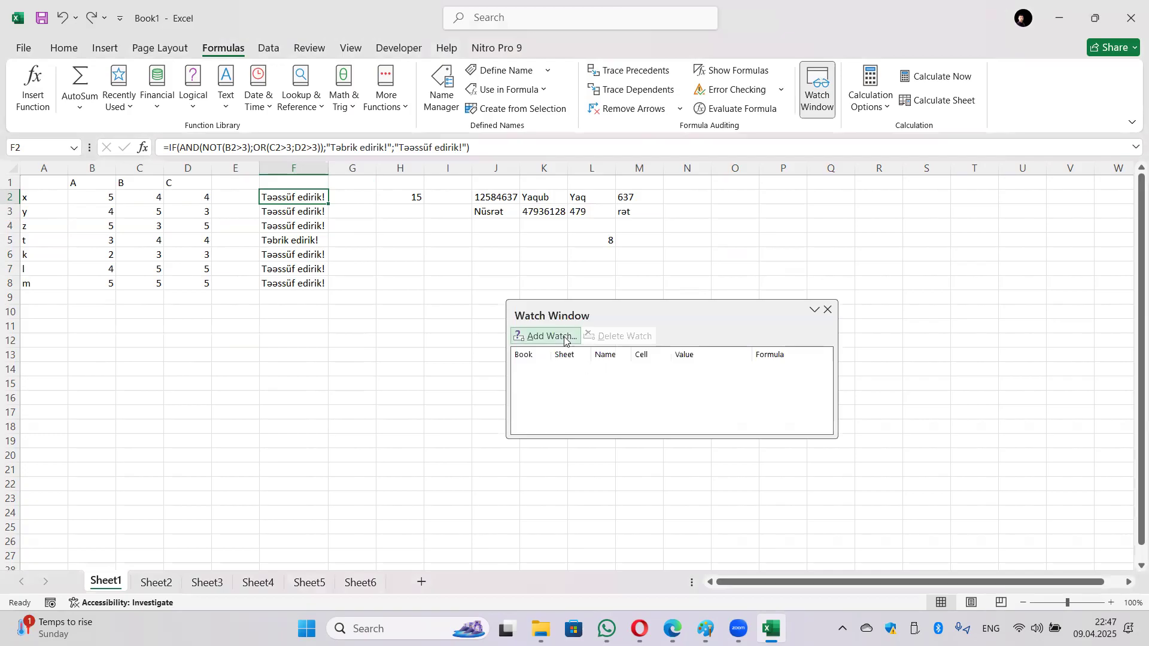
{"action": "left_click", "coordinate": [829, 310]}
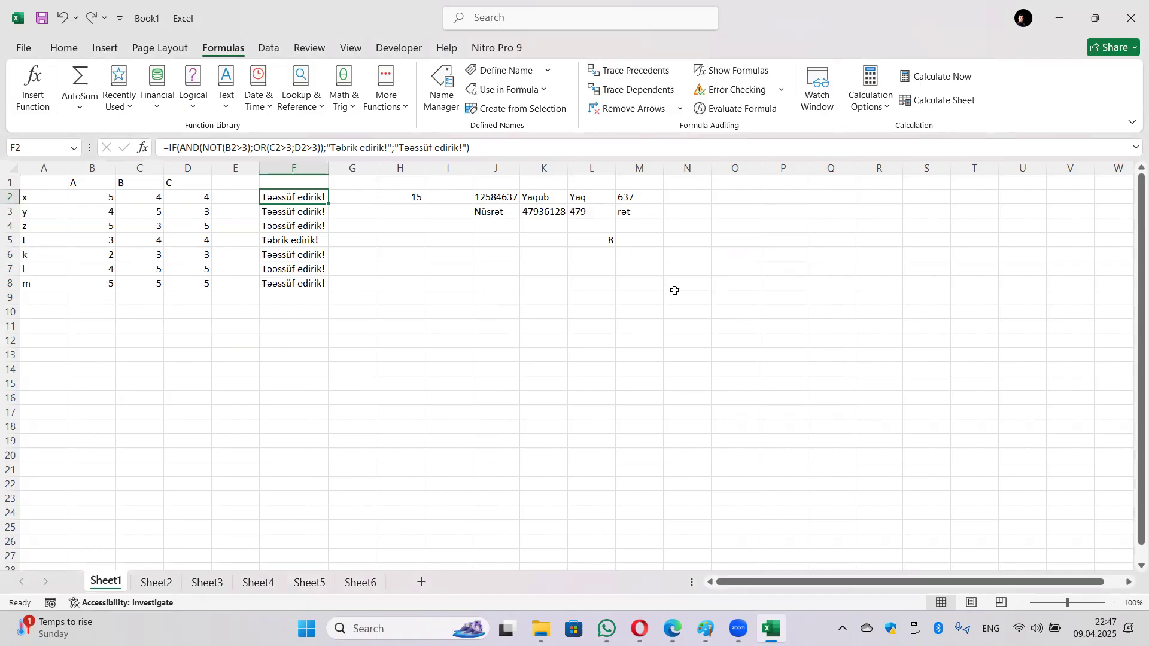
{"action": "left_click", "coordinate": [870, 108]}
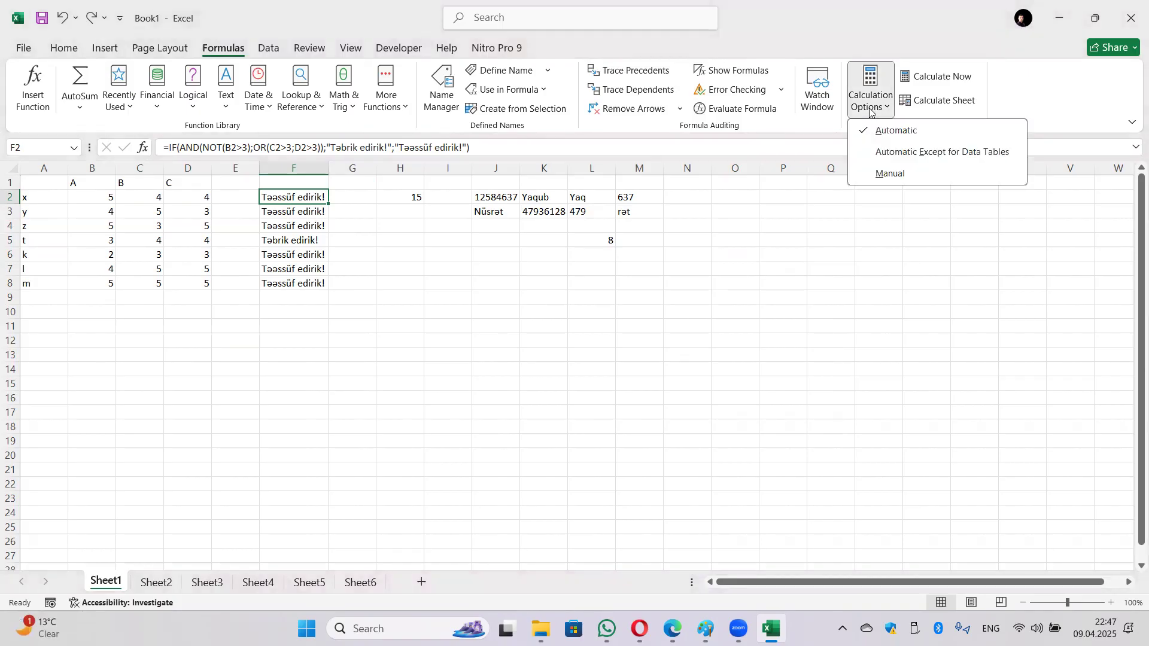
{"action": "left_click", "coordinate": [668, 300]}
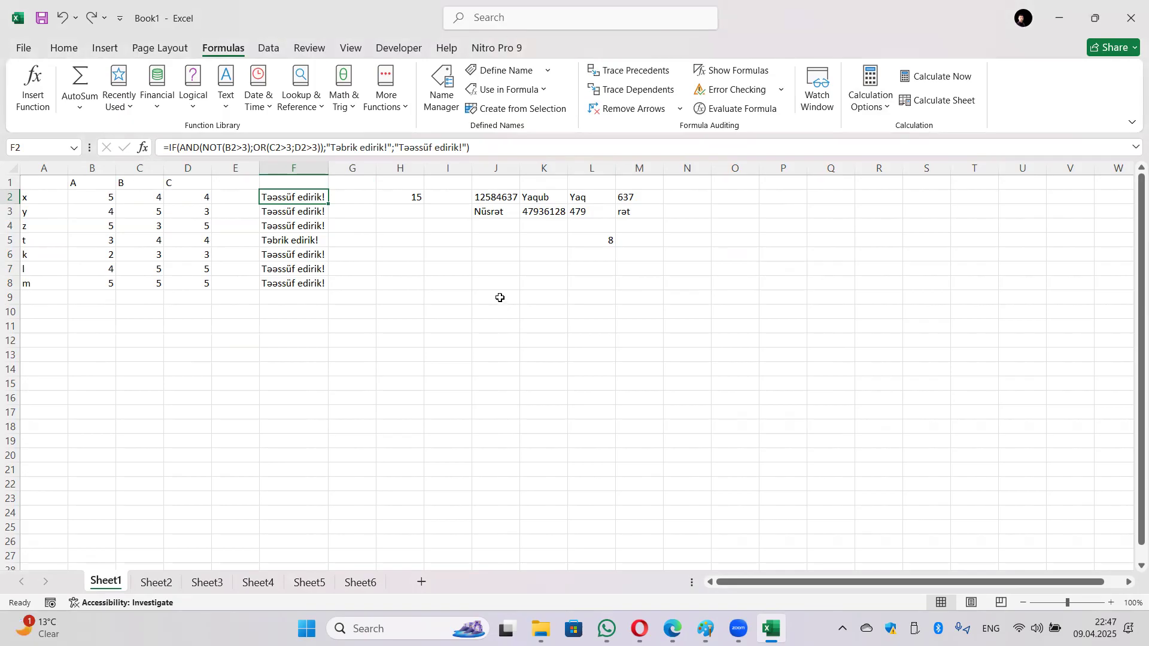
Step: Enter the formula =G12+H12 in cell I12
{"action": "left_click", "coordinate": [441, 347]}
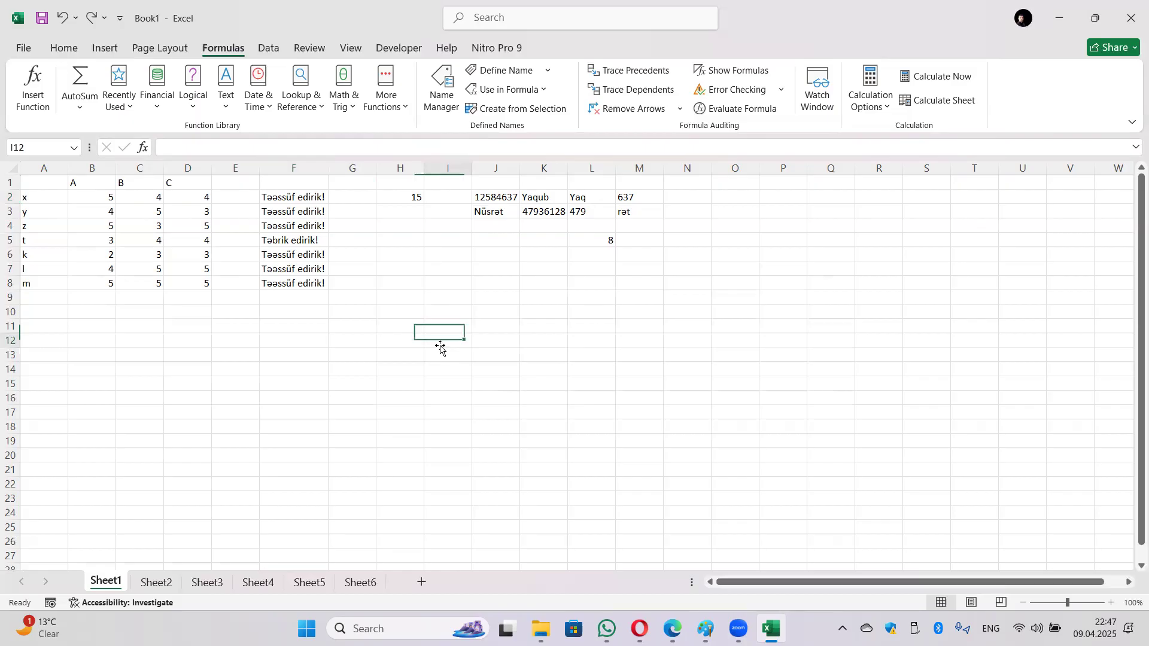
{"action": "type", "text": "="}
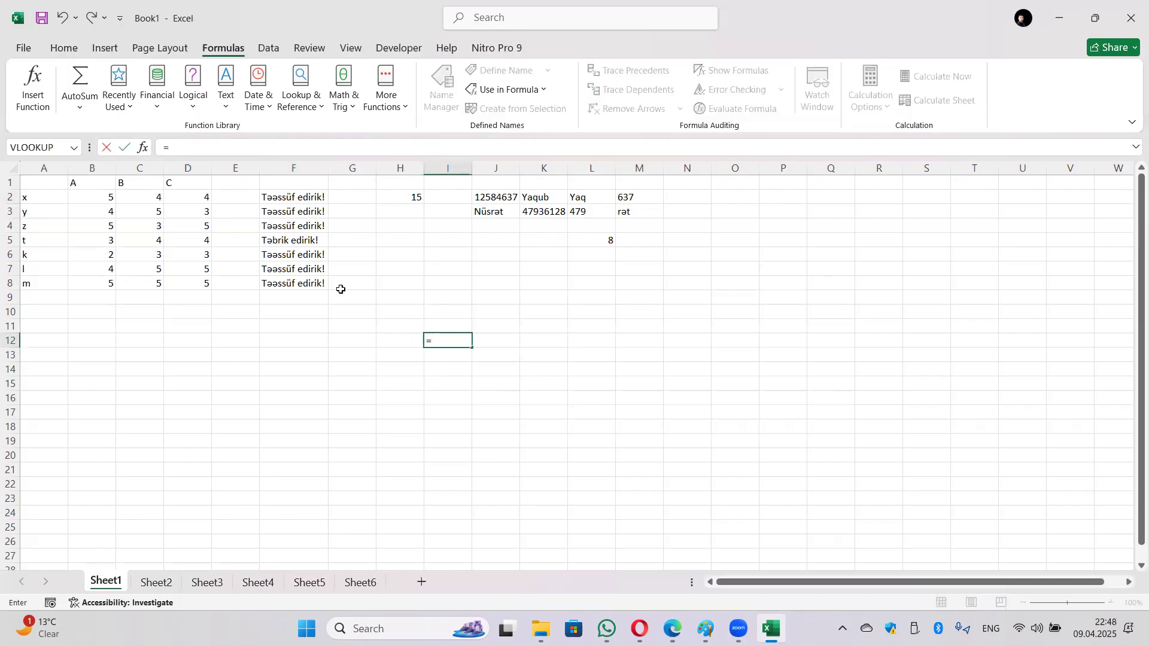
{"action": "left_click", "coordinate": [335, 339]}
{"action": "type", "text": "+"}
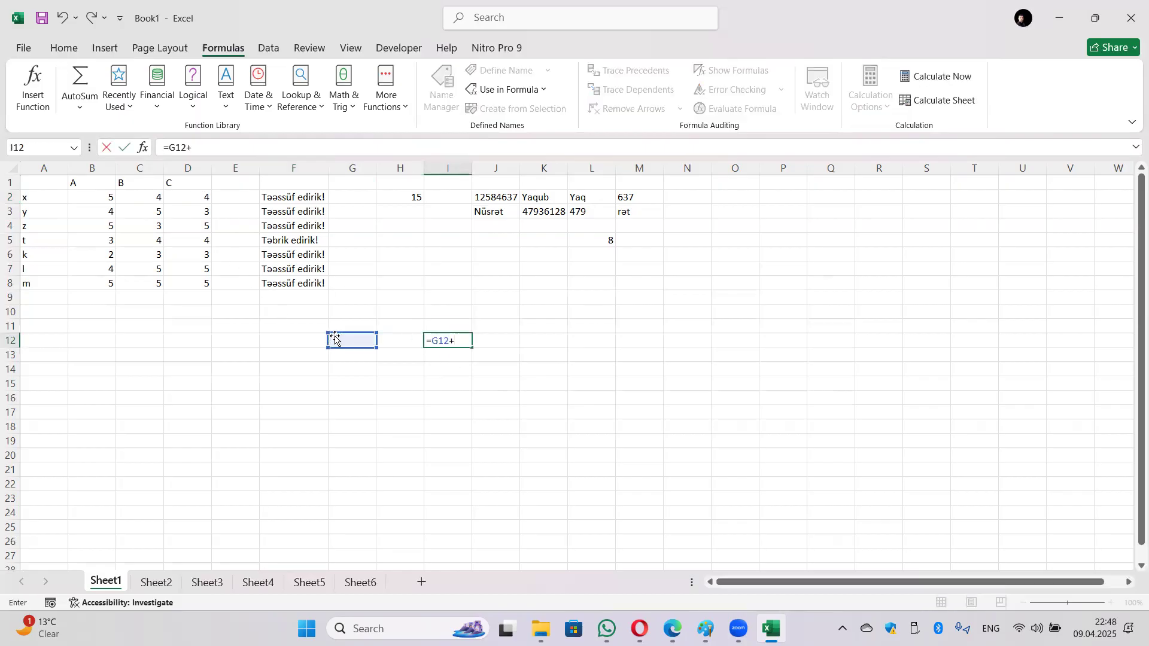
{"action": "left_click", "coordinate": [414, 349]}
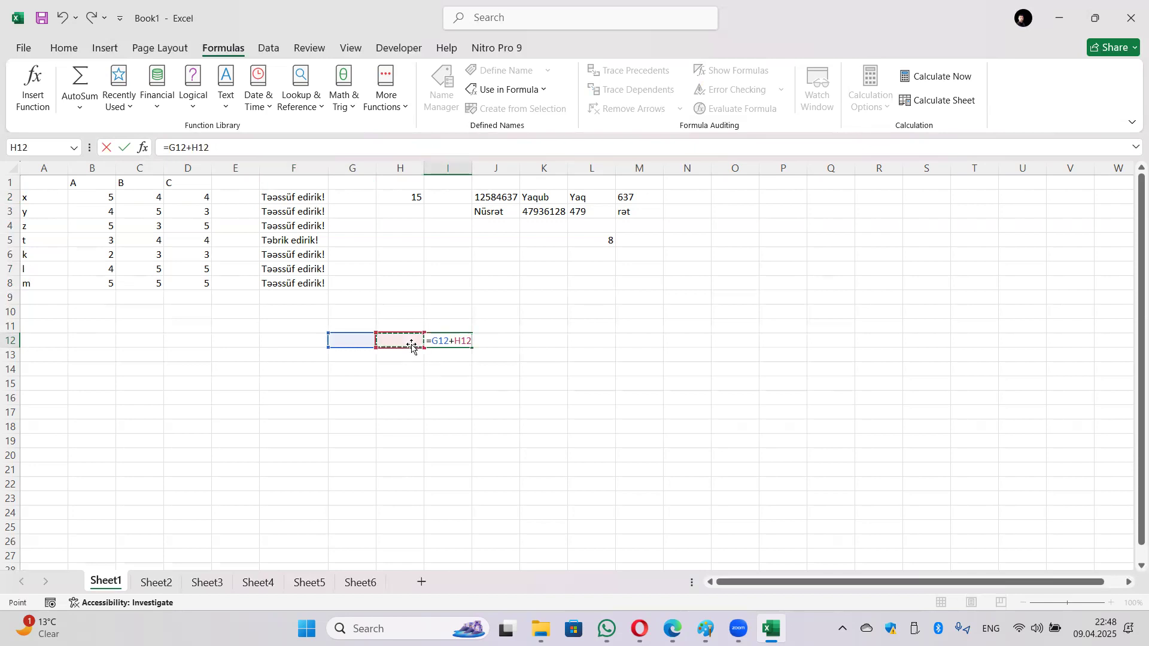
{"action": "key", "text": "Return"}
Step: Fill G12 with 5 and H12 with 7, then change H12 to 8
{"action": "key", "text": "Up"}
{"action": "key", "text": "Left"}
{"action": "left_click", "coordinate": [351, 341]}
{"action": "type", "text": "5"}
{"action": "key", "text": "Tab"}
{"action": "type", "text": "7"}
{"action": "key", "text": "Return"}
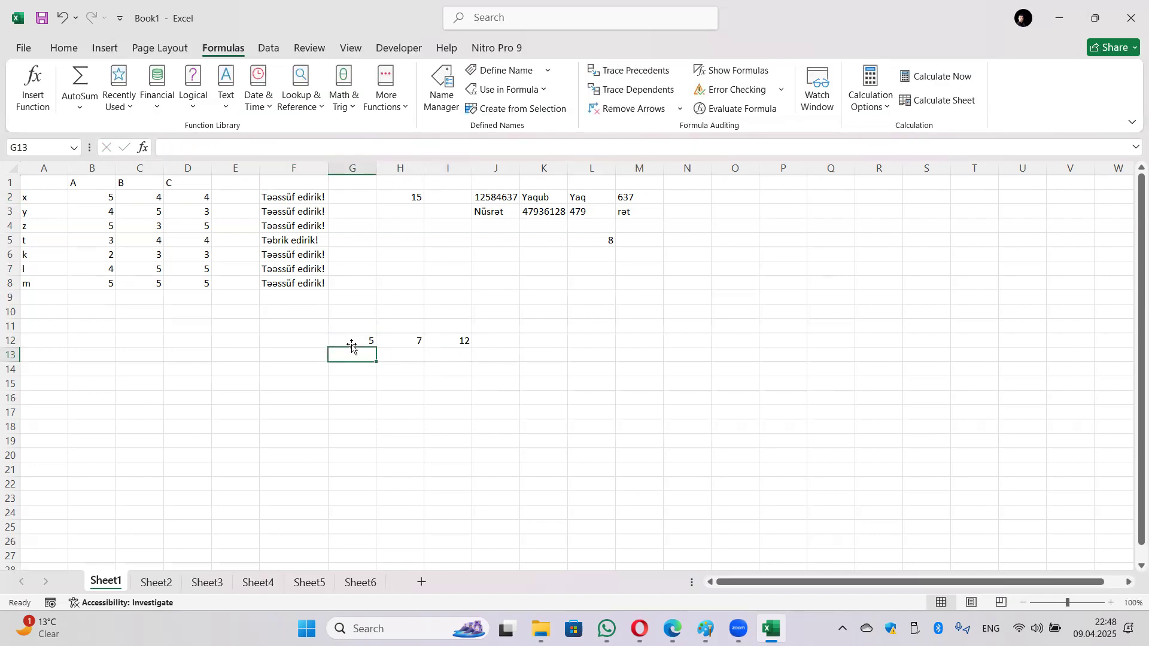
{"action": "left_click", "coordinate": [402, 343]}
{"action": "type", "text": "8"}
{"action": "key", "text": "Return"}
Step: Switch the workbook's Calculation Options to Manual
{"action": "left_click", "coordinate": [442, 340]}
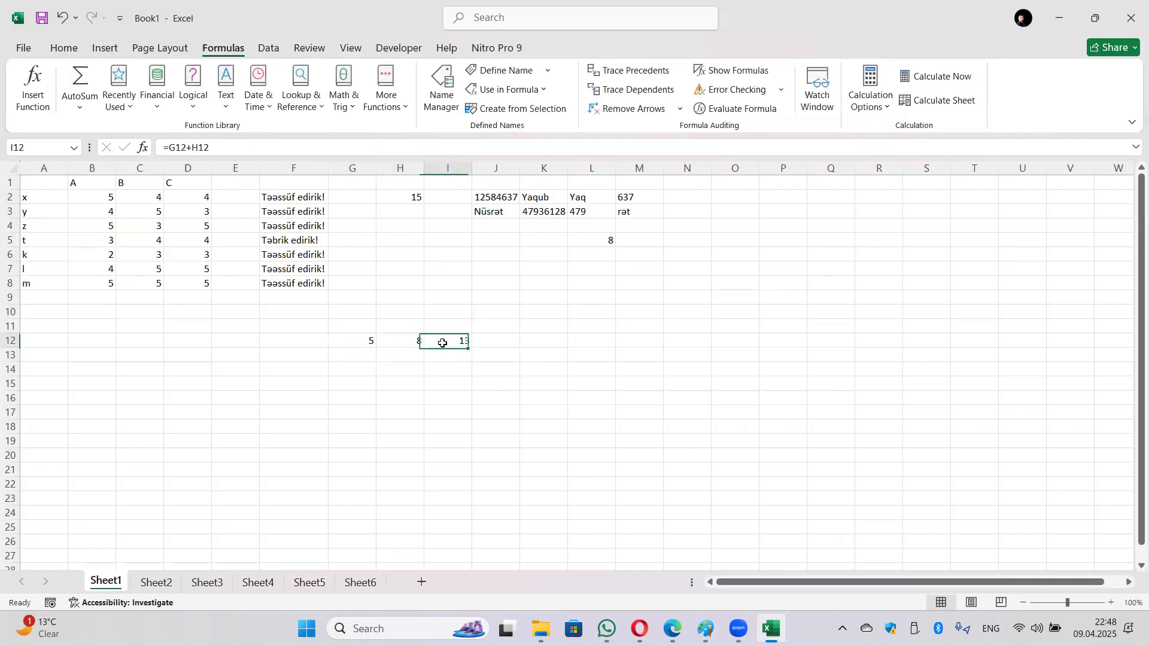
{"action": "left_click", "coordinate": [869, 103]}
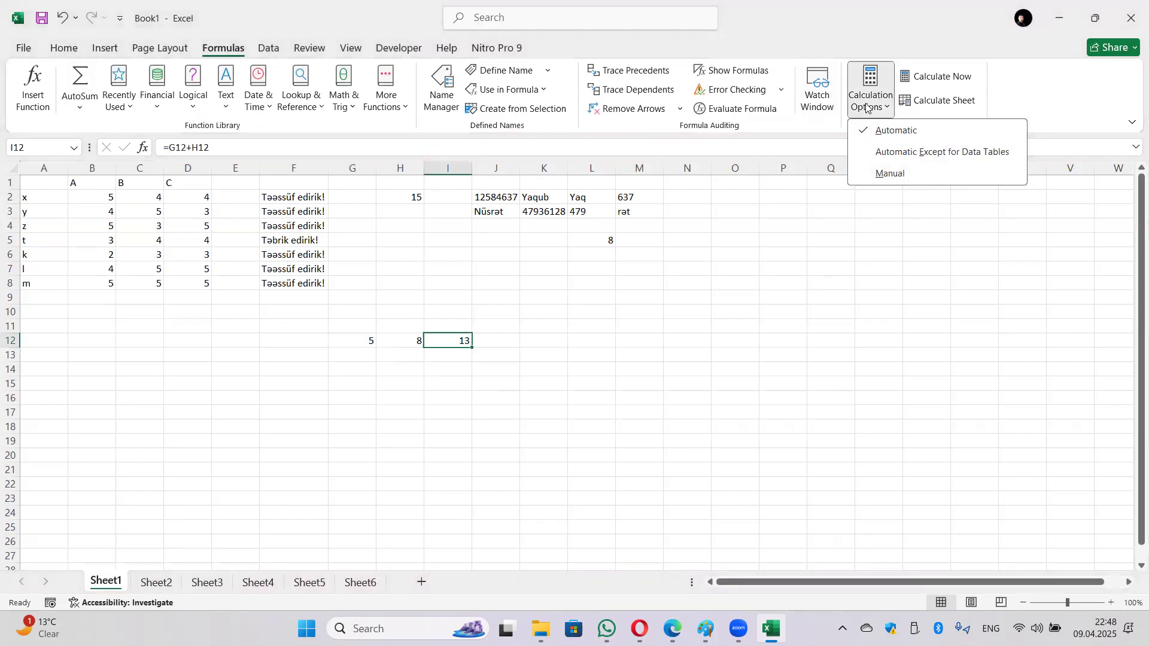
{"action": "left_click", "coordinate": [888, 174]}
{"action": "left_click", "coordinate": [641, 395]}
Step: Change G12 to 9 and confirm I12 has not recalculated yet
{"action": "left_click", "coordinate": [351, 340]}
{"action": "type", "text": "9"}
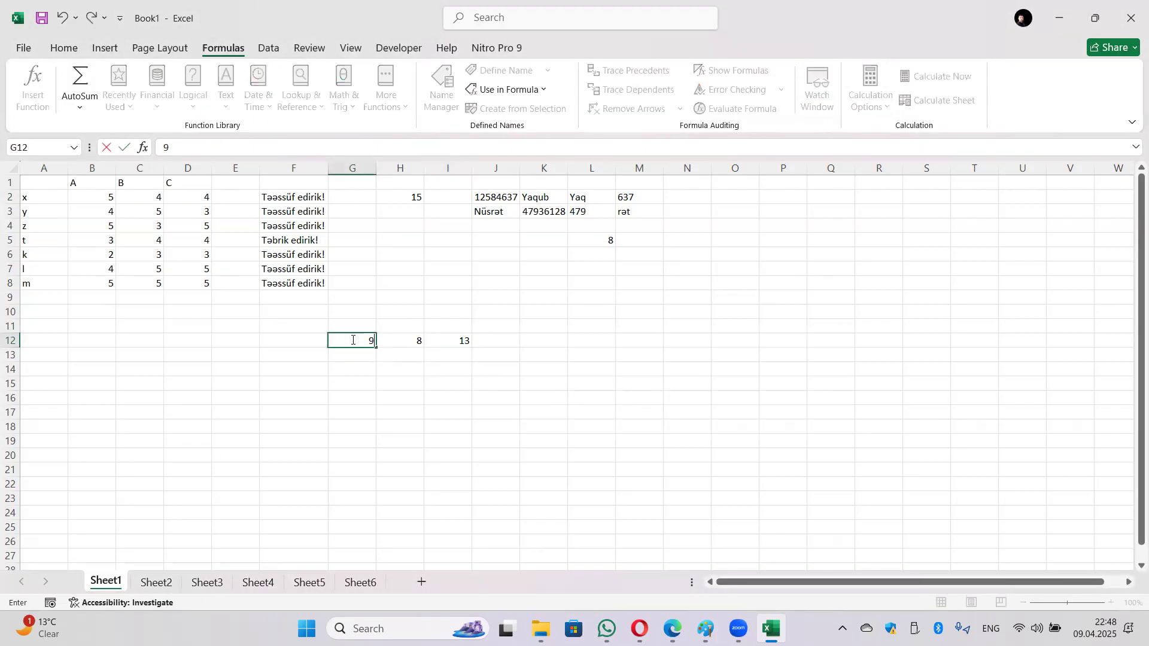
{"action": "key", "text": "Return"}
{"action": "left_click", "coordinate": [466, 346]}
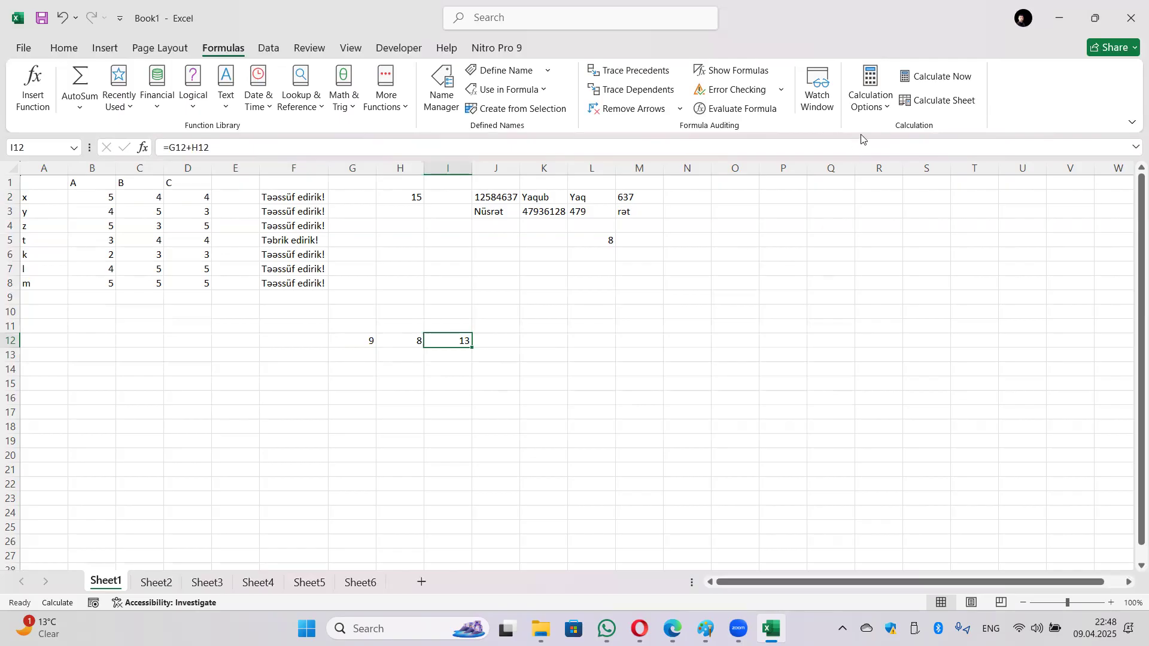
Step: Run Calculate Now so I12 updates to 17
{"action": "left_click", "coordinate": [881, 106]}
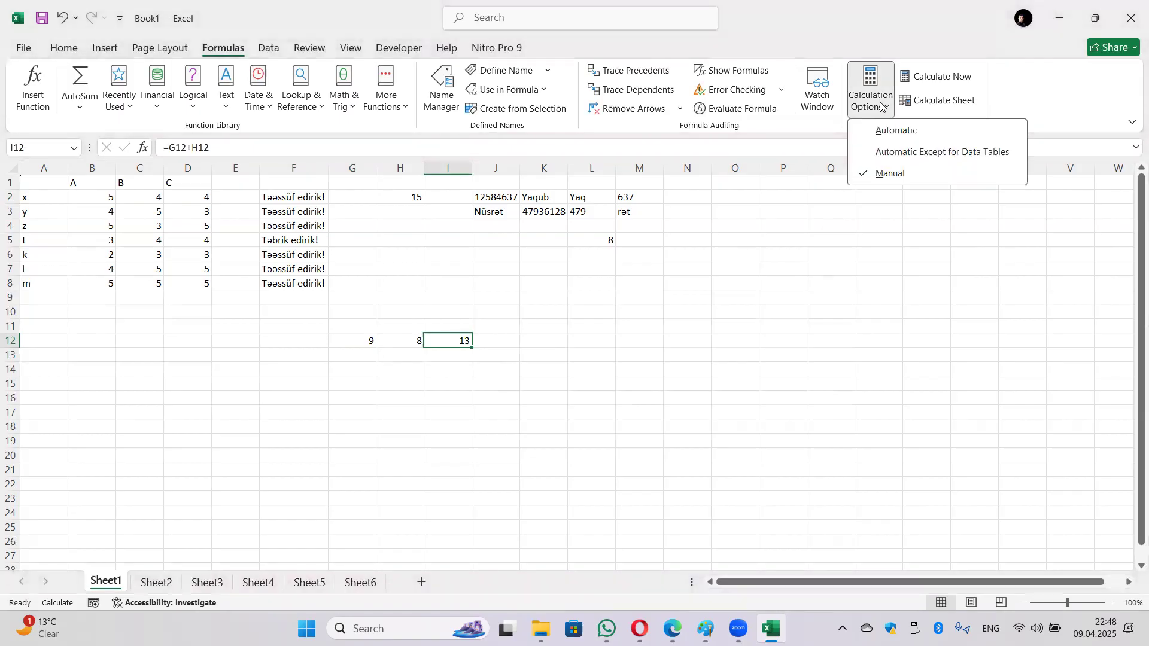
{"action": "left_click", "coordinate": [880, 106]}
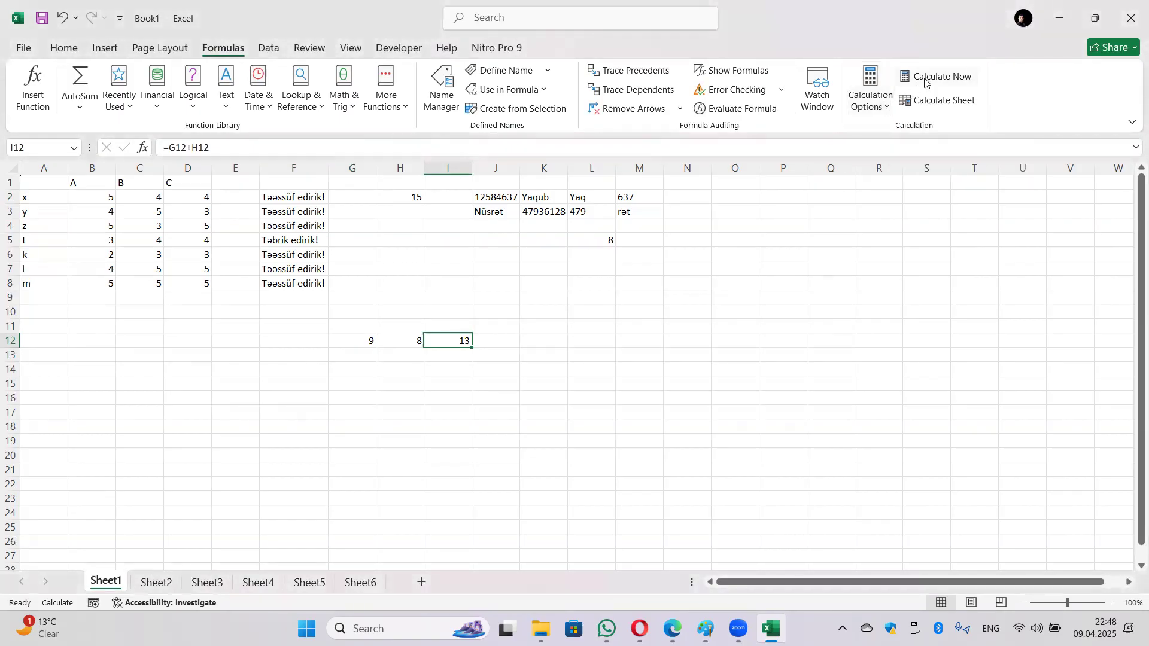
{"action": "left_click", "coordinate": [936, 76]}
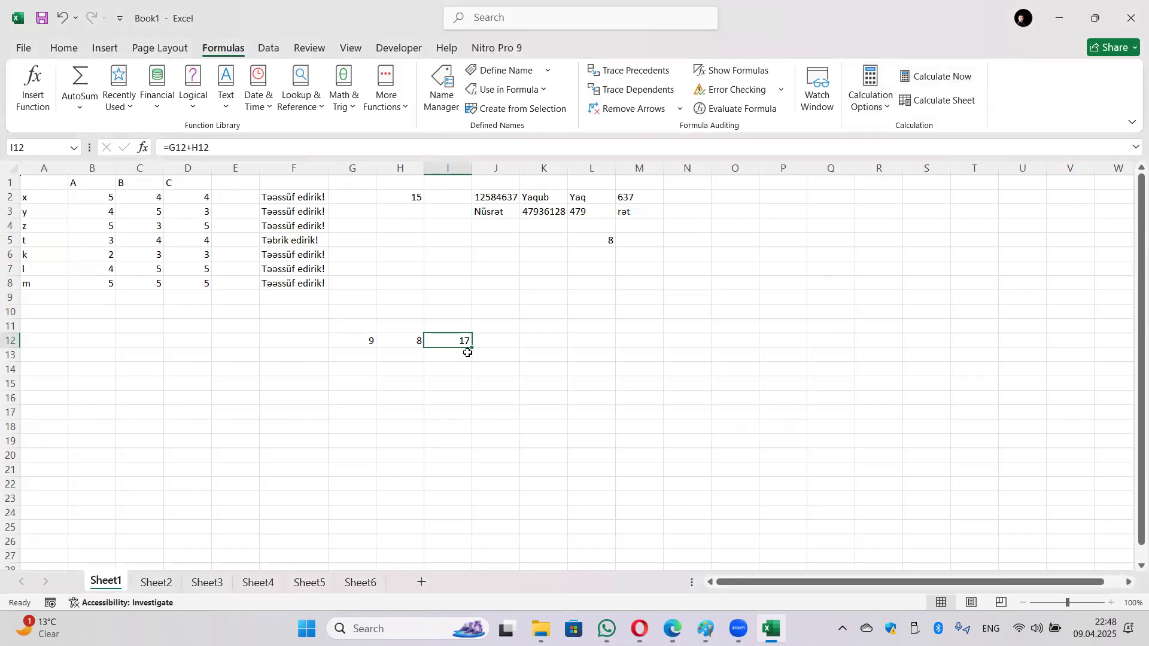